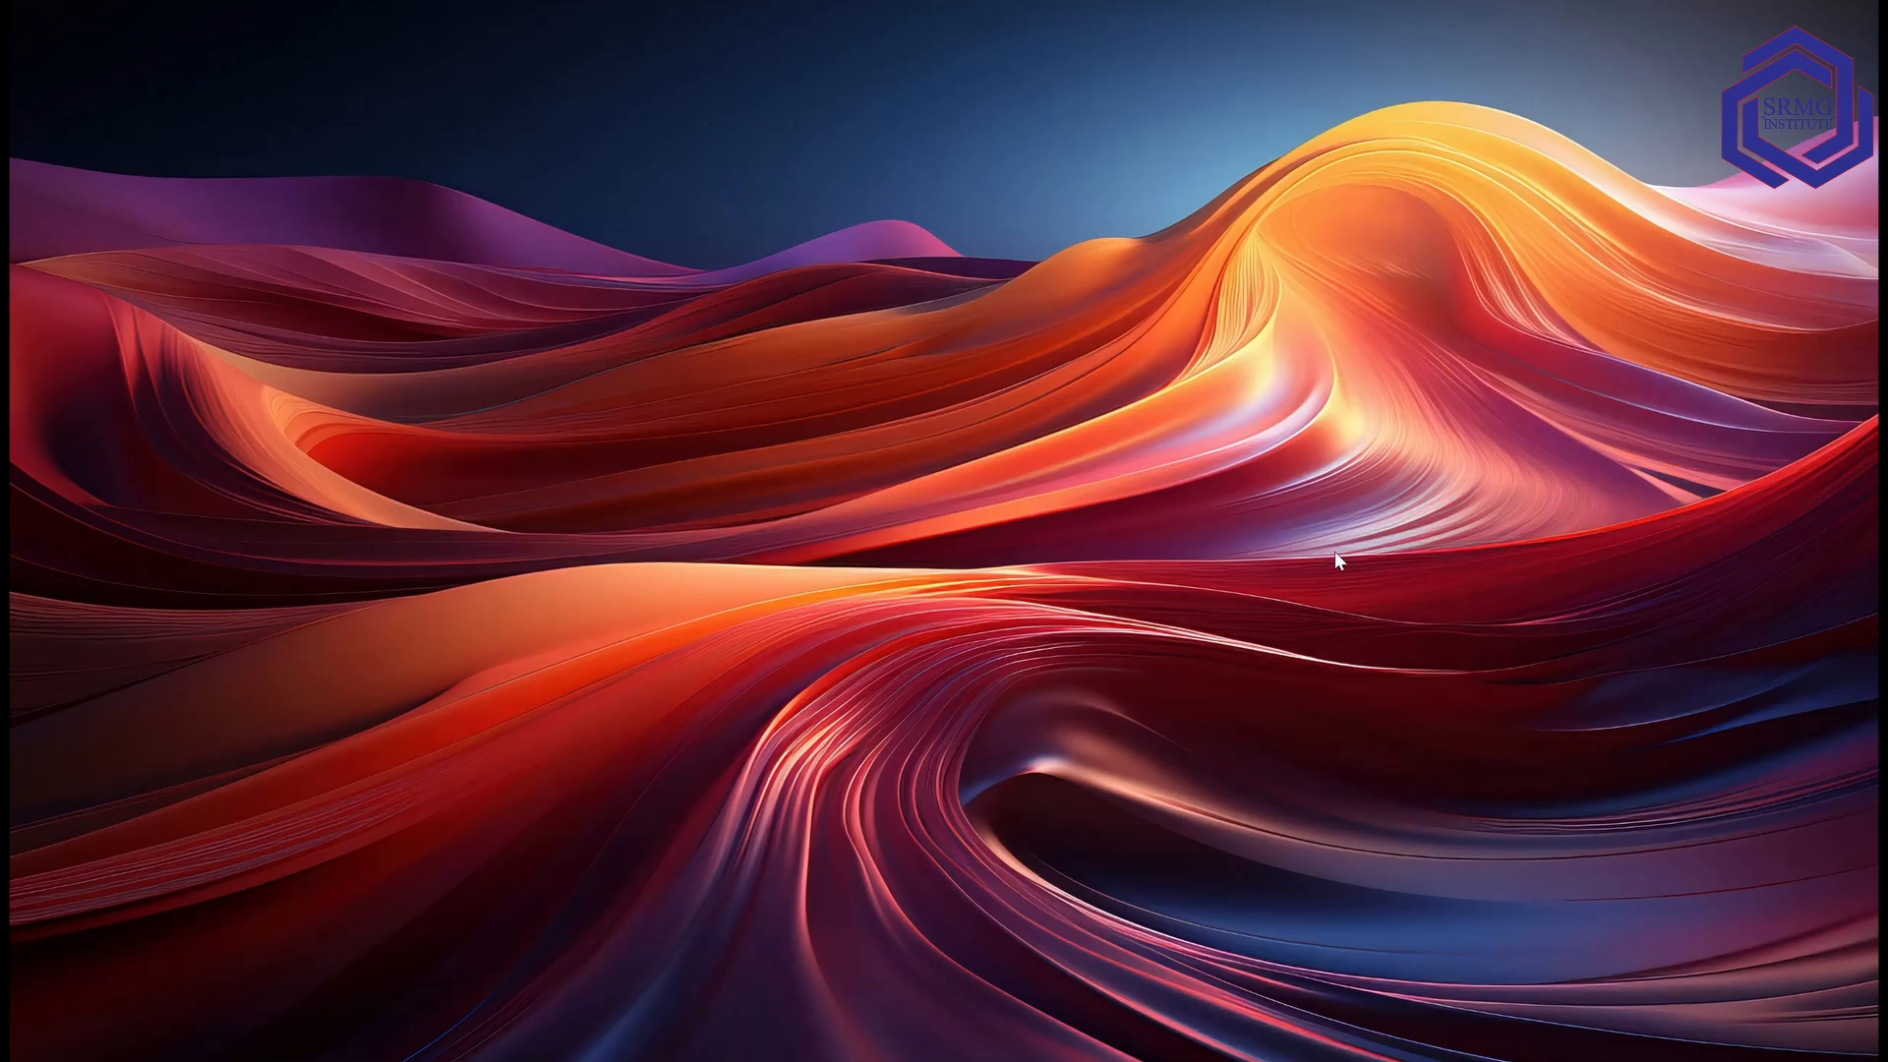
Open the downloads subfolder holding the source images, view Frame.JPG at full size, and close the preview.
mouse_move(836, 1056)
left_click(985, 954)
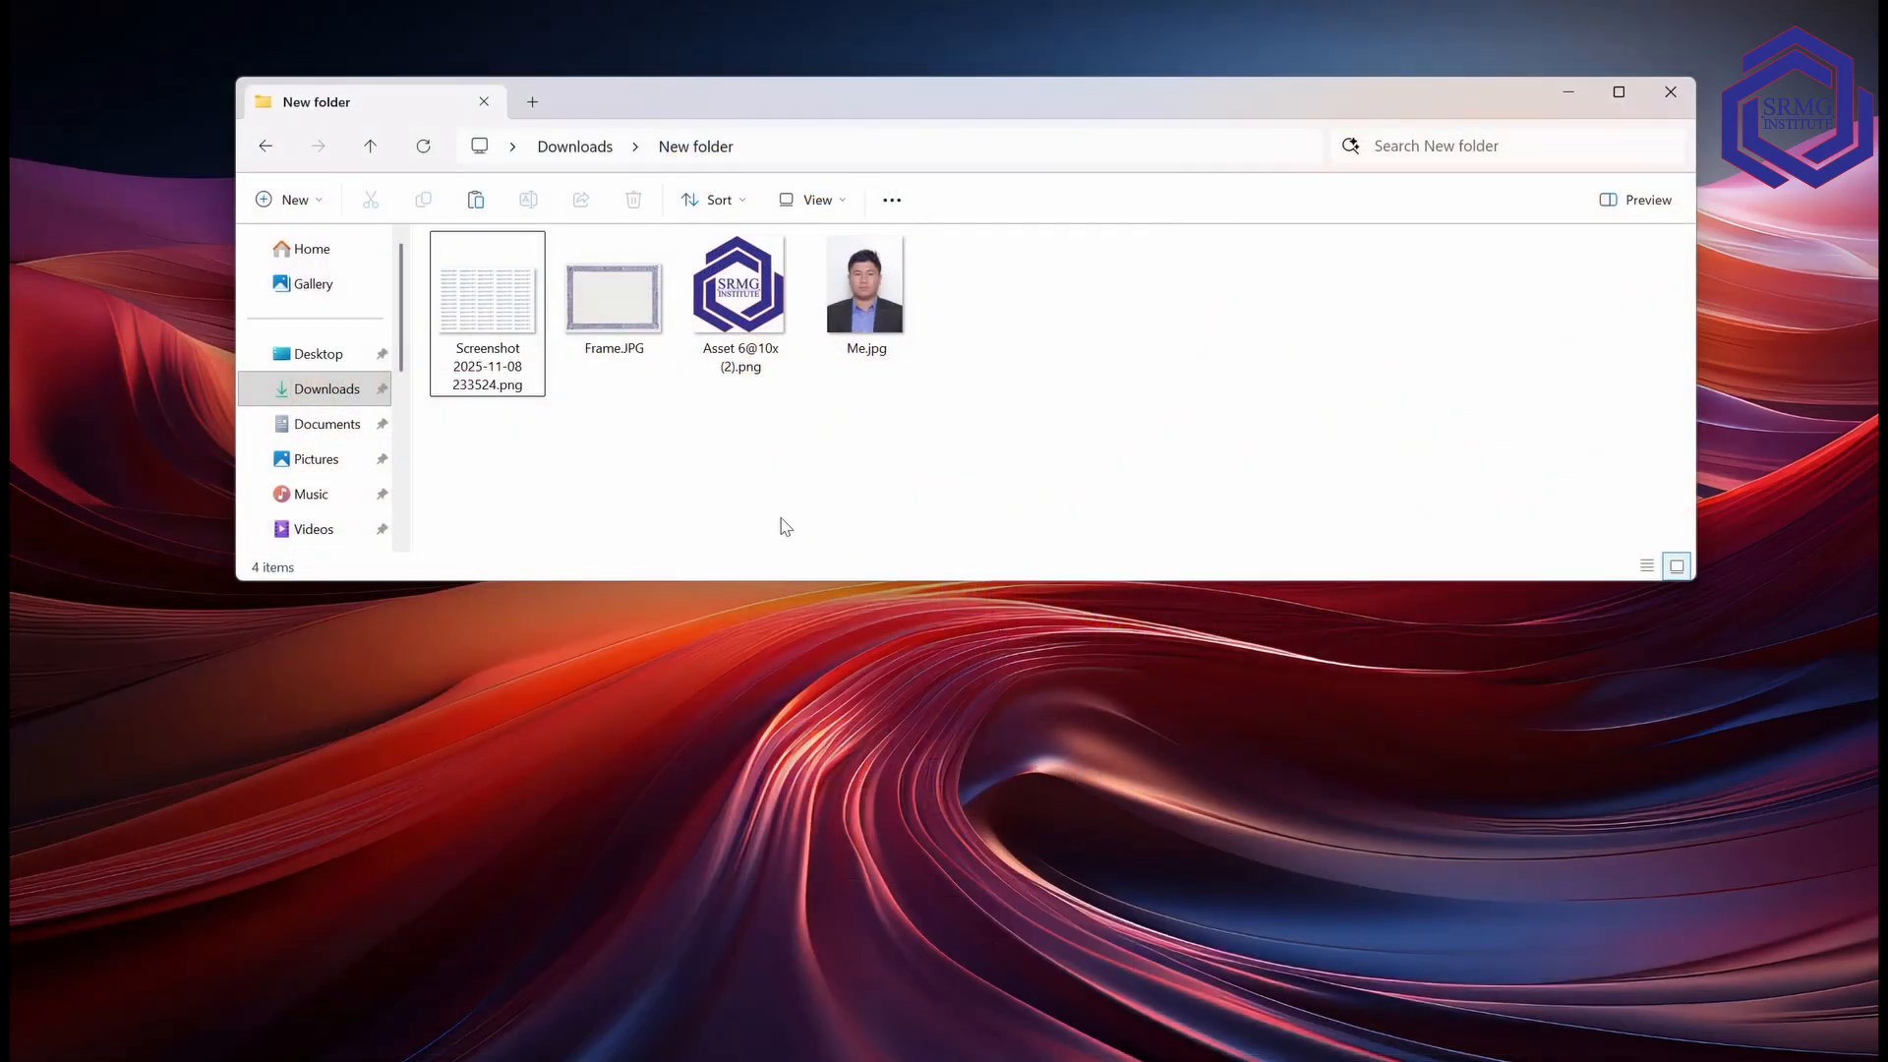
left_click(614, 356)
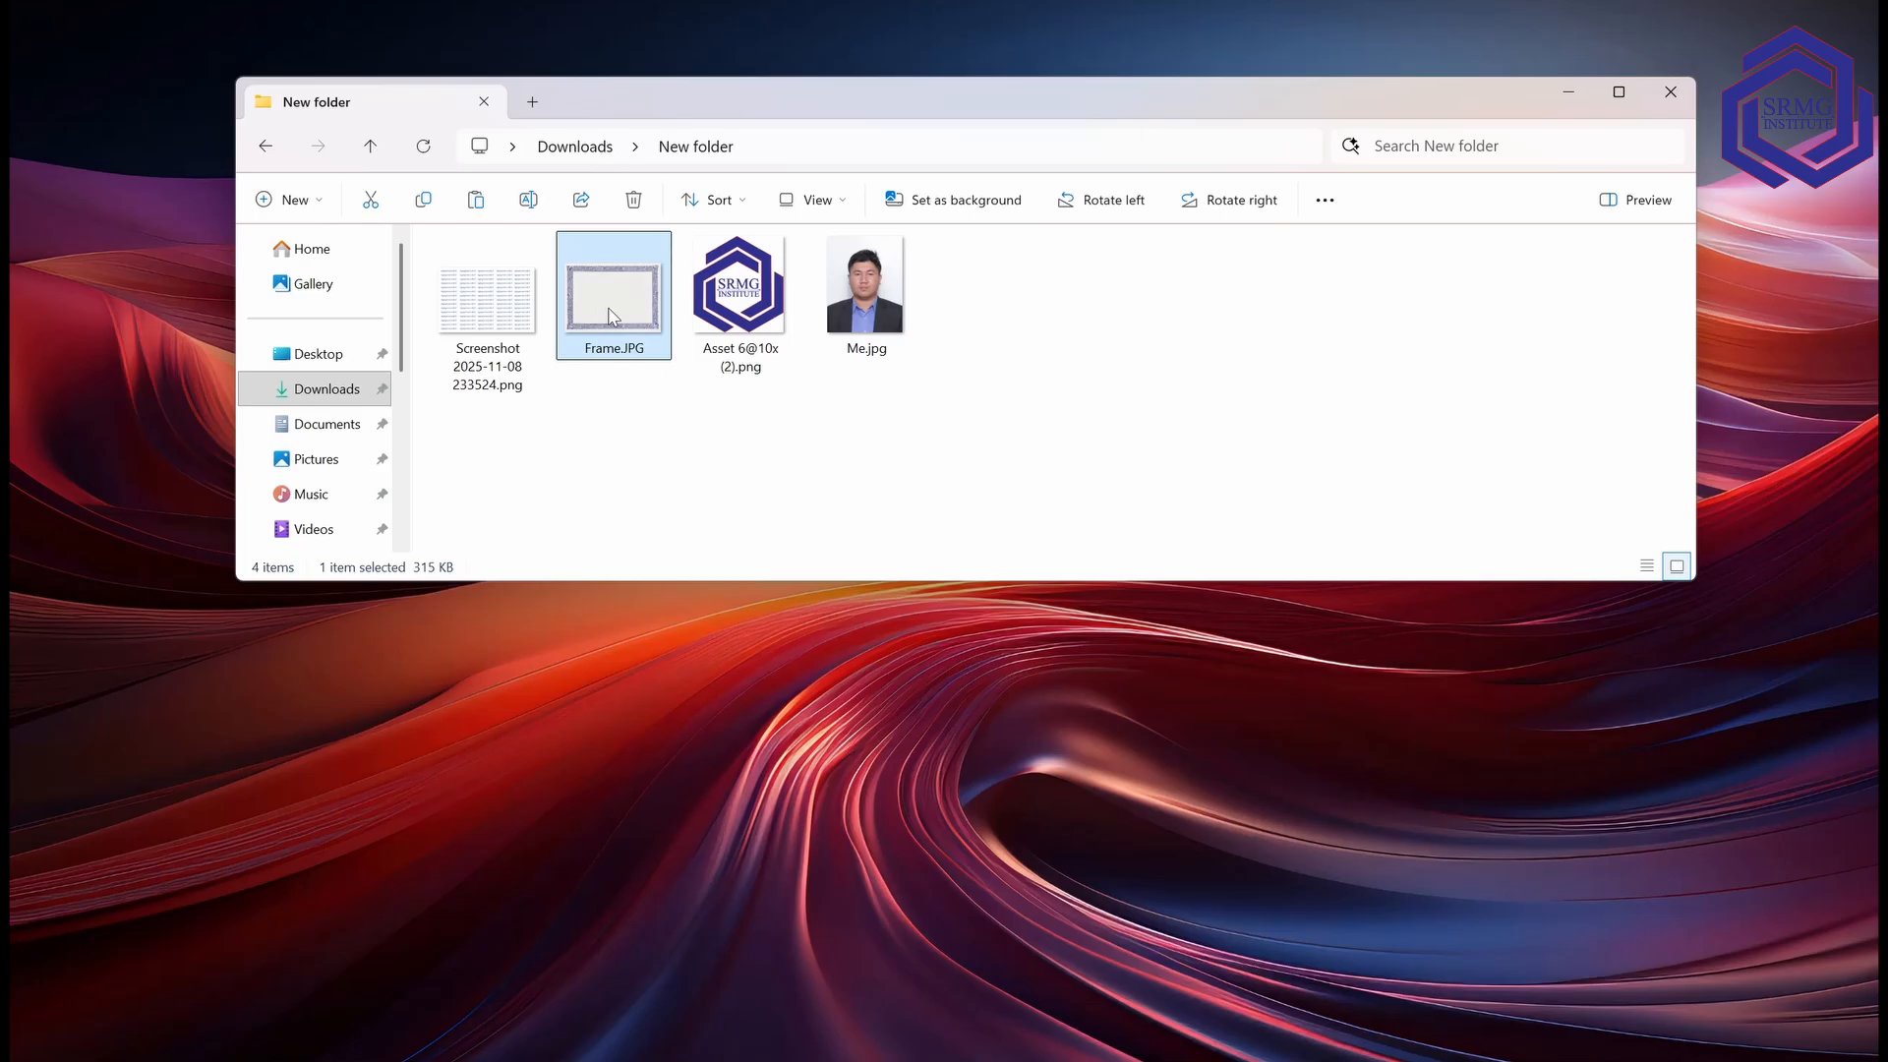
double_click(631, 335)
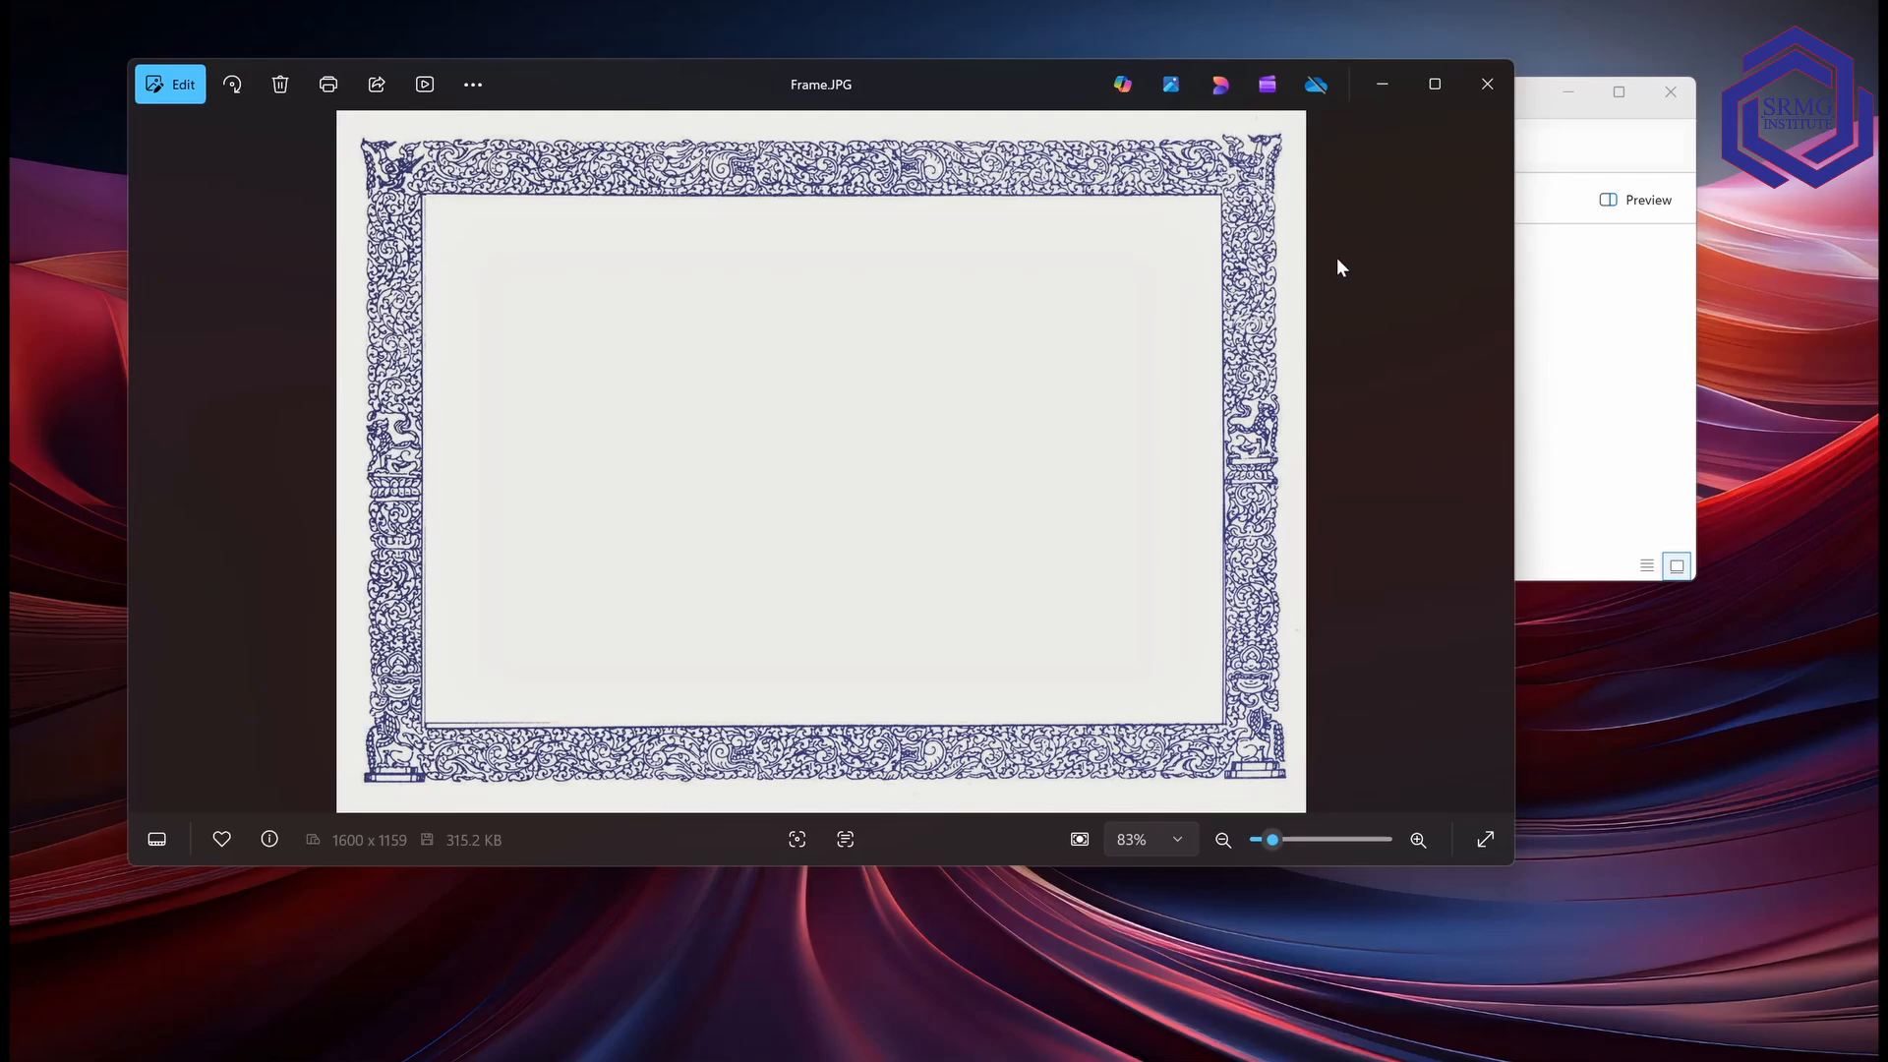
left_click(1490, 85)
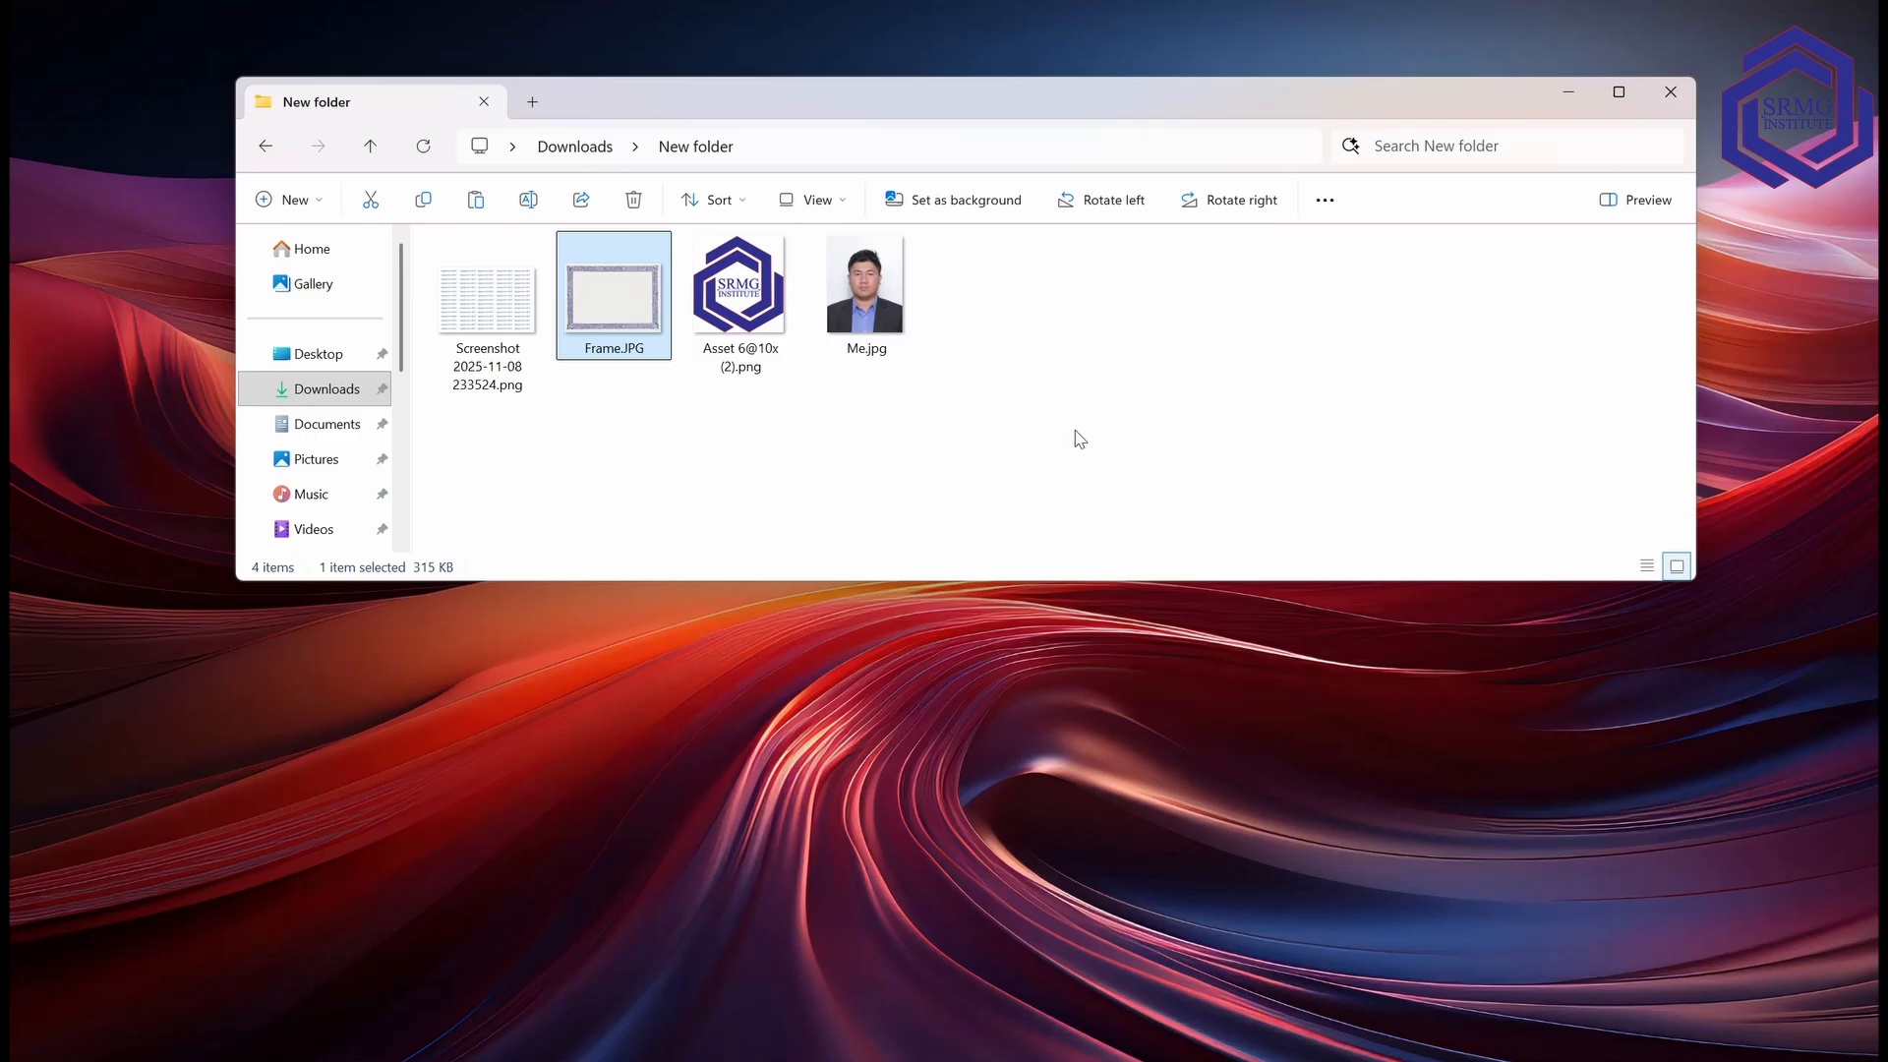
Look over the logo and portrait files, view the repeated Khmer text screenshot at full size, and close it.
left_click(745, 325)
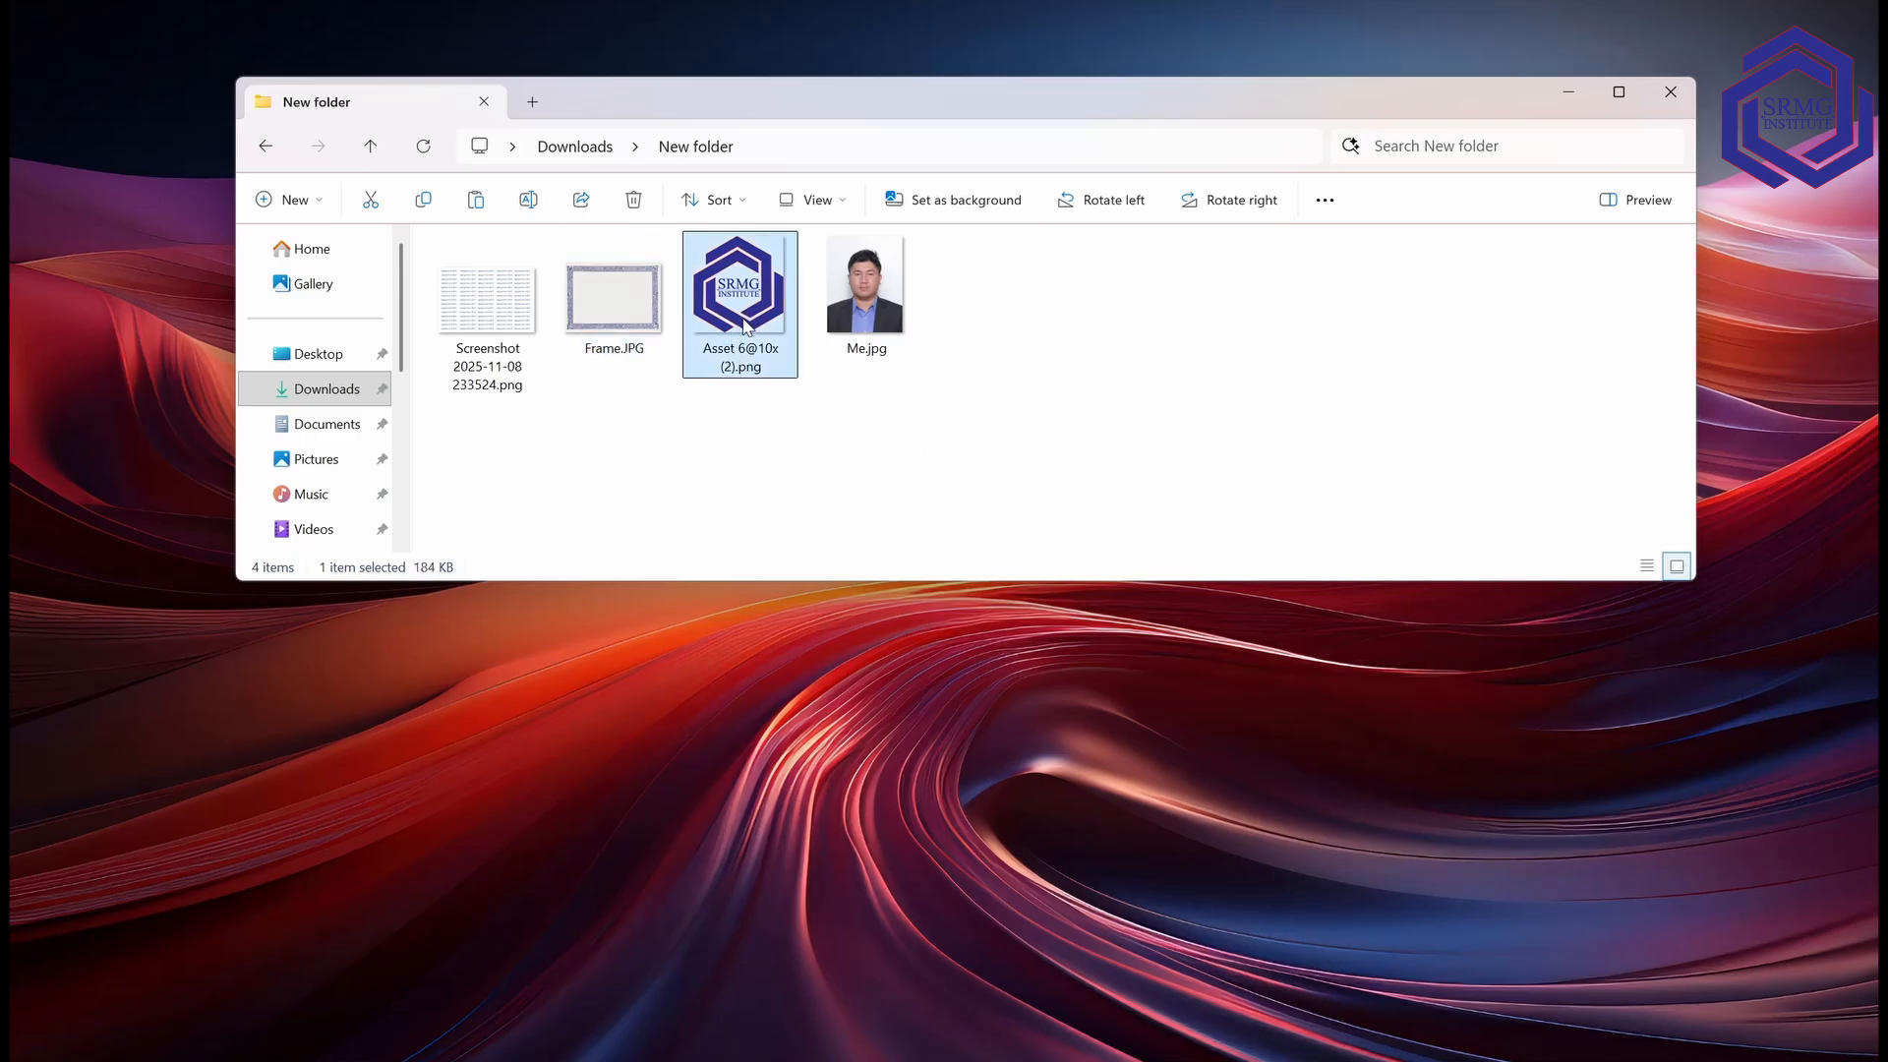
left_click(884, 325)
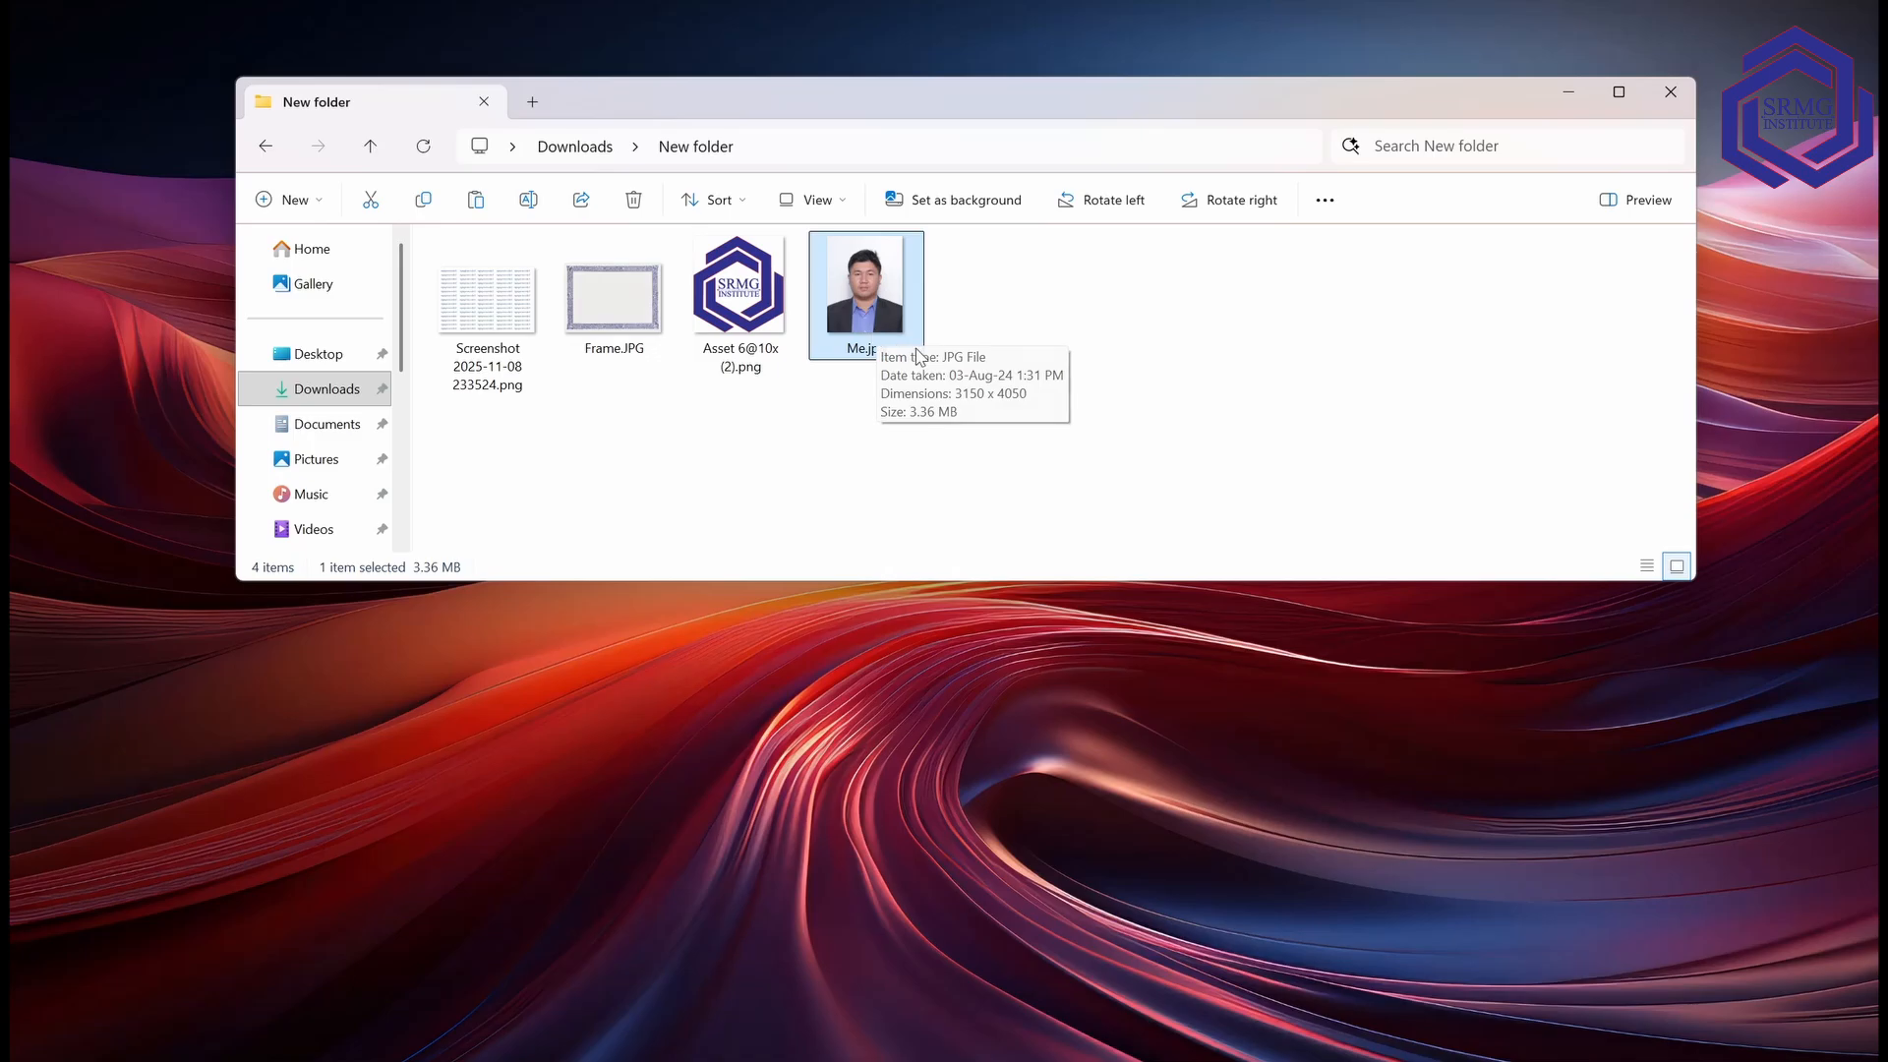
left_click(473, 311)
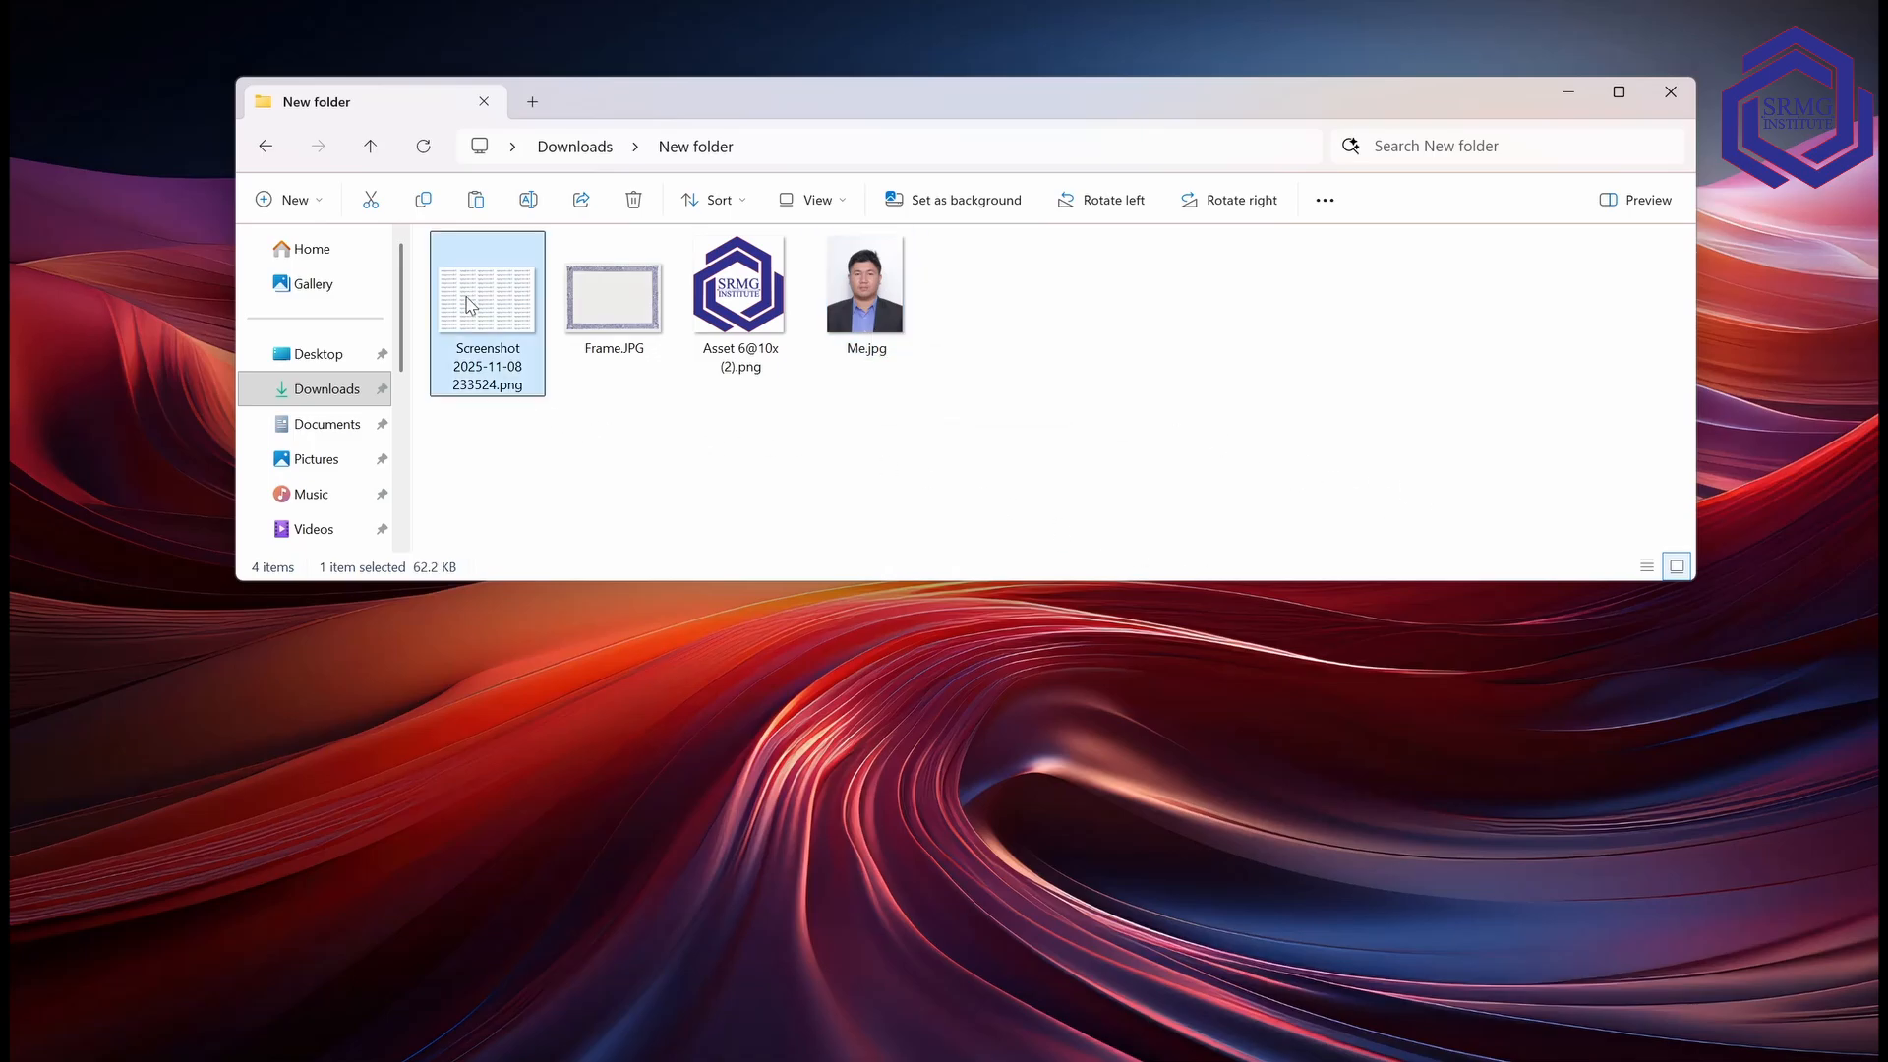
double_click(495, 317)
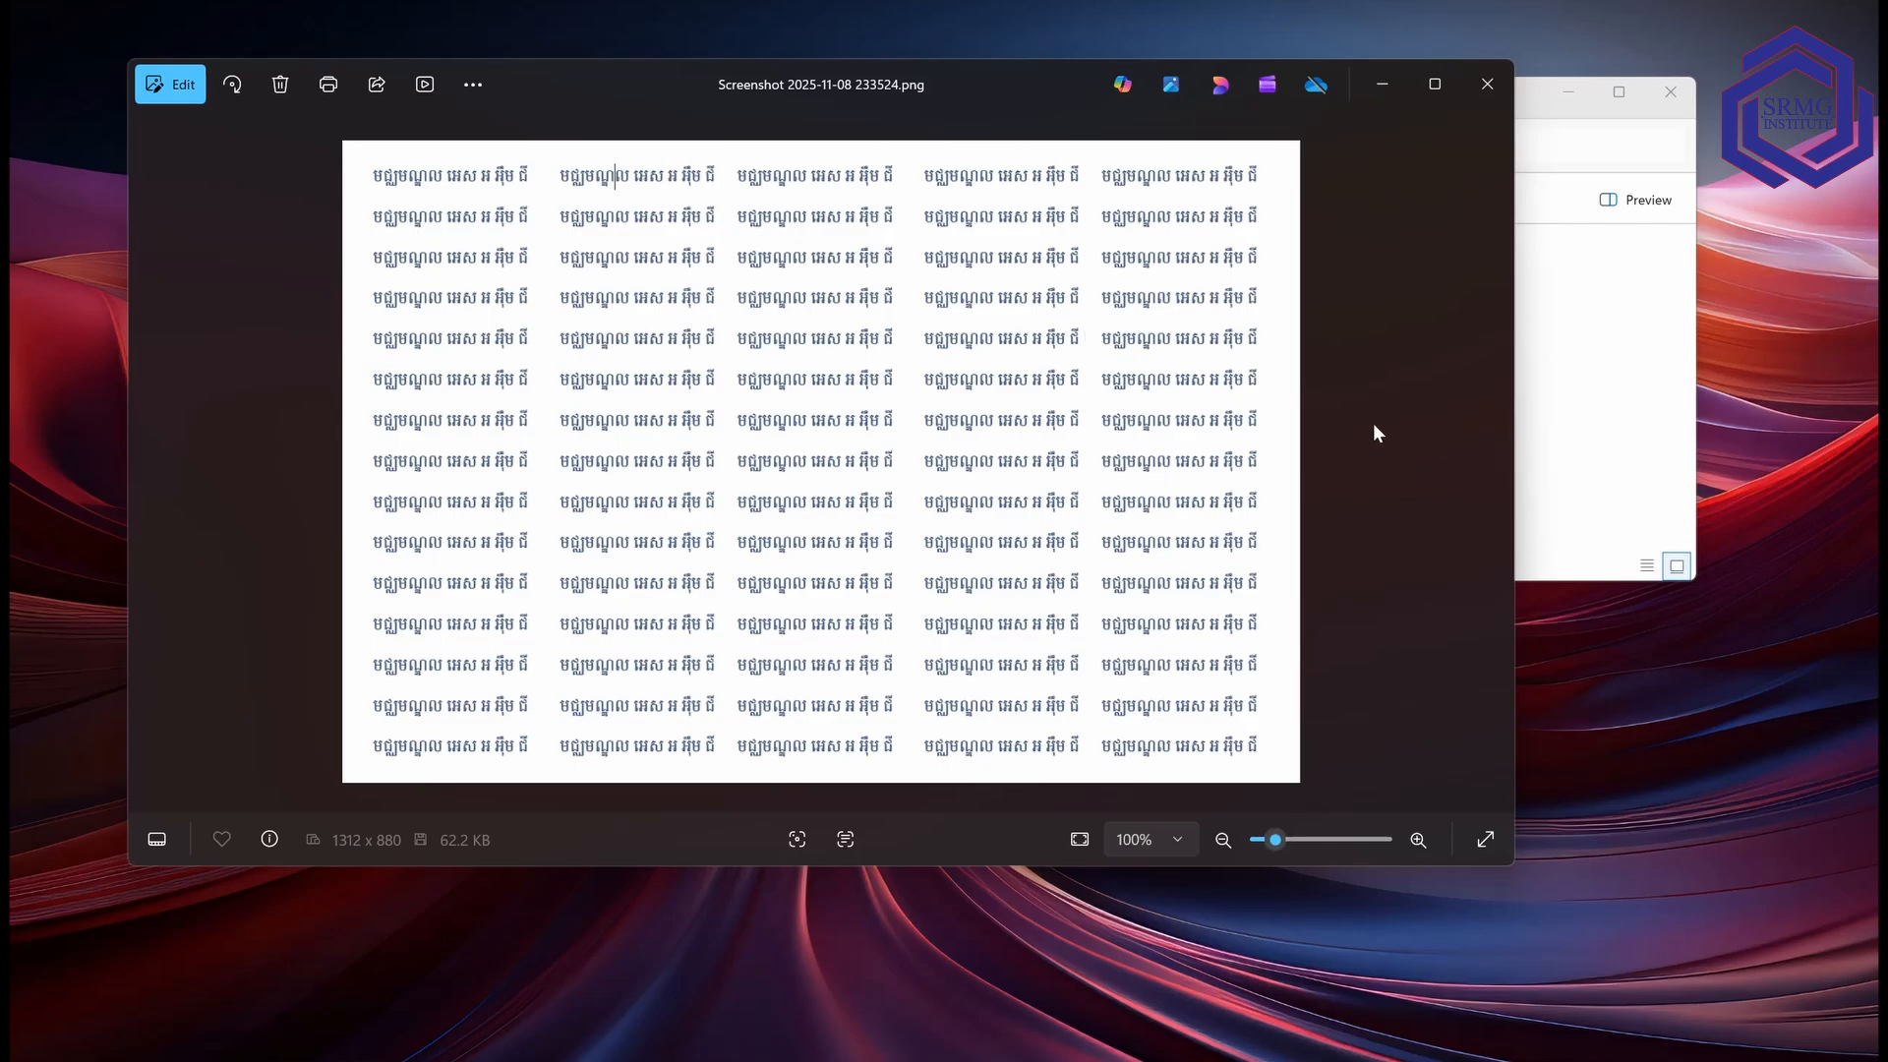
key("alt+F4")
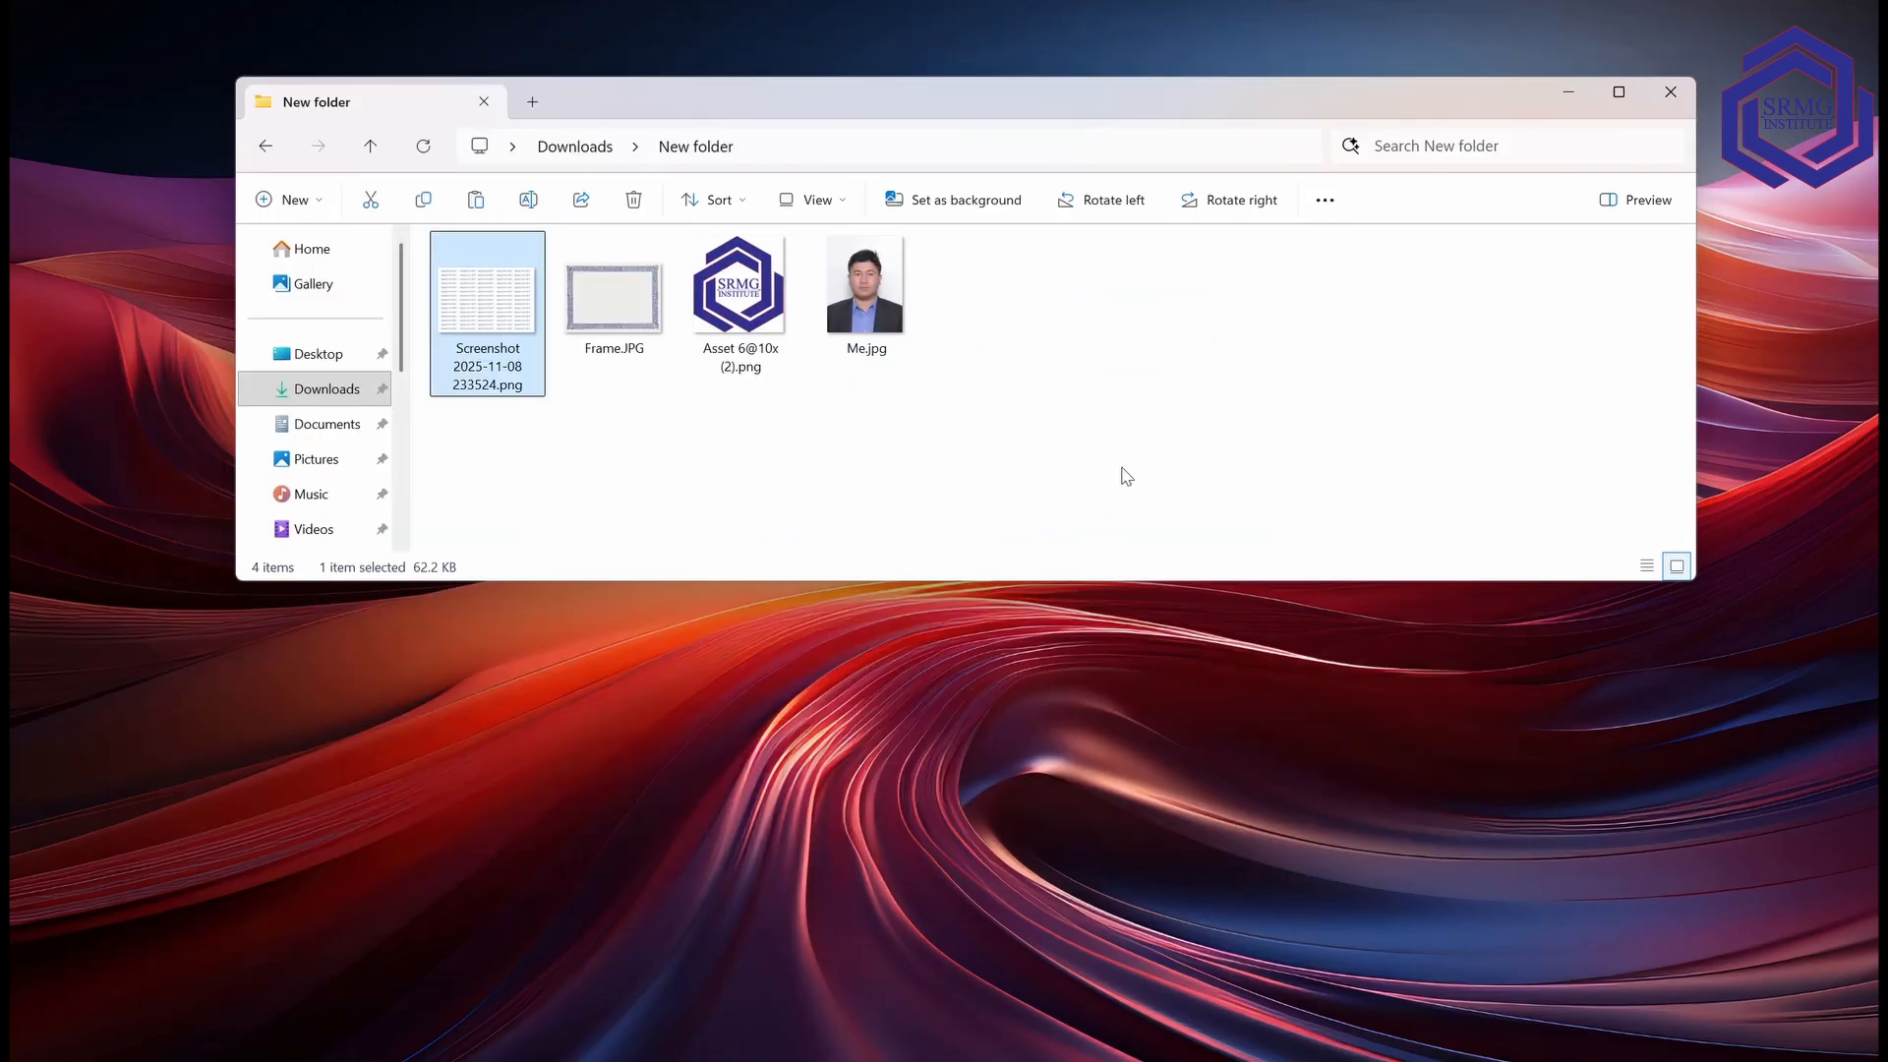
left_click(864, 500)
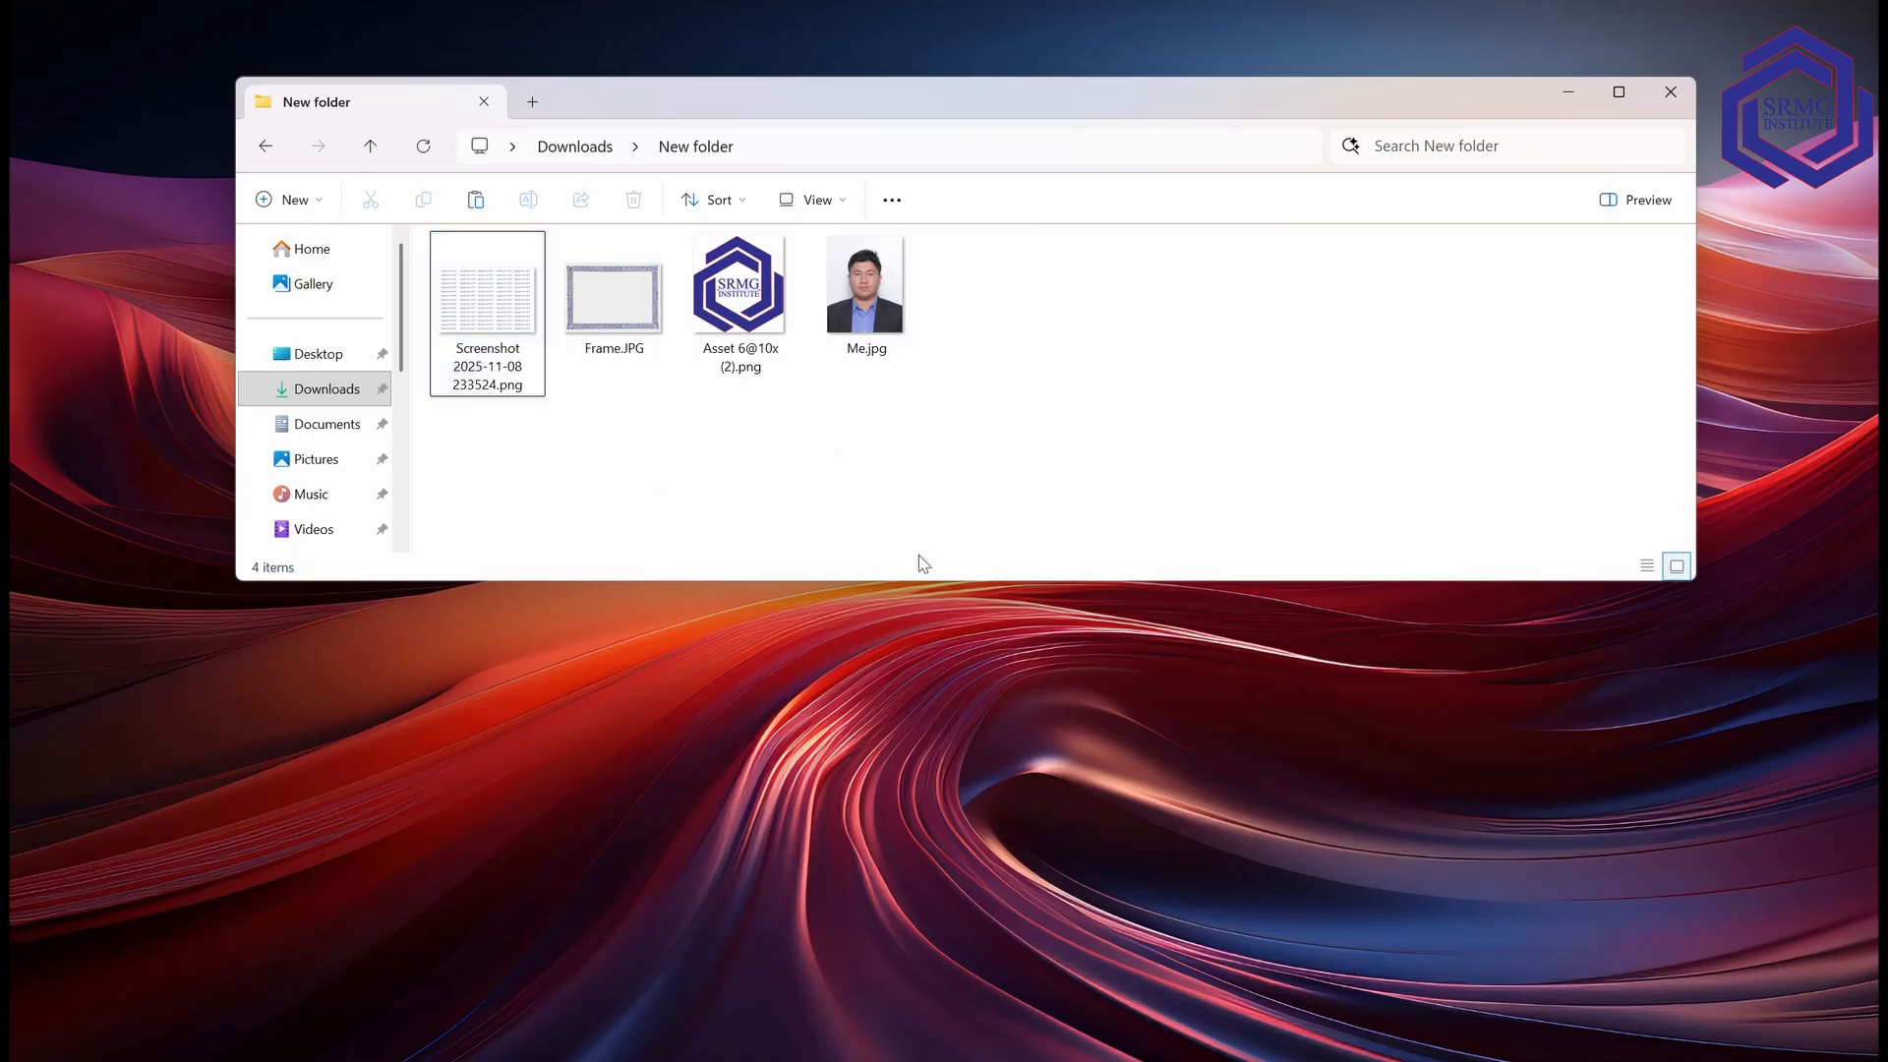
Switch to the blank Word document and set its page to A4 size in landscape orientation.
left_click(1079, 1058)
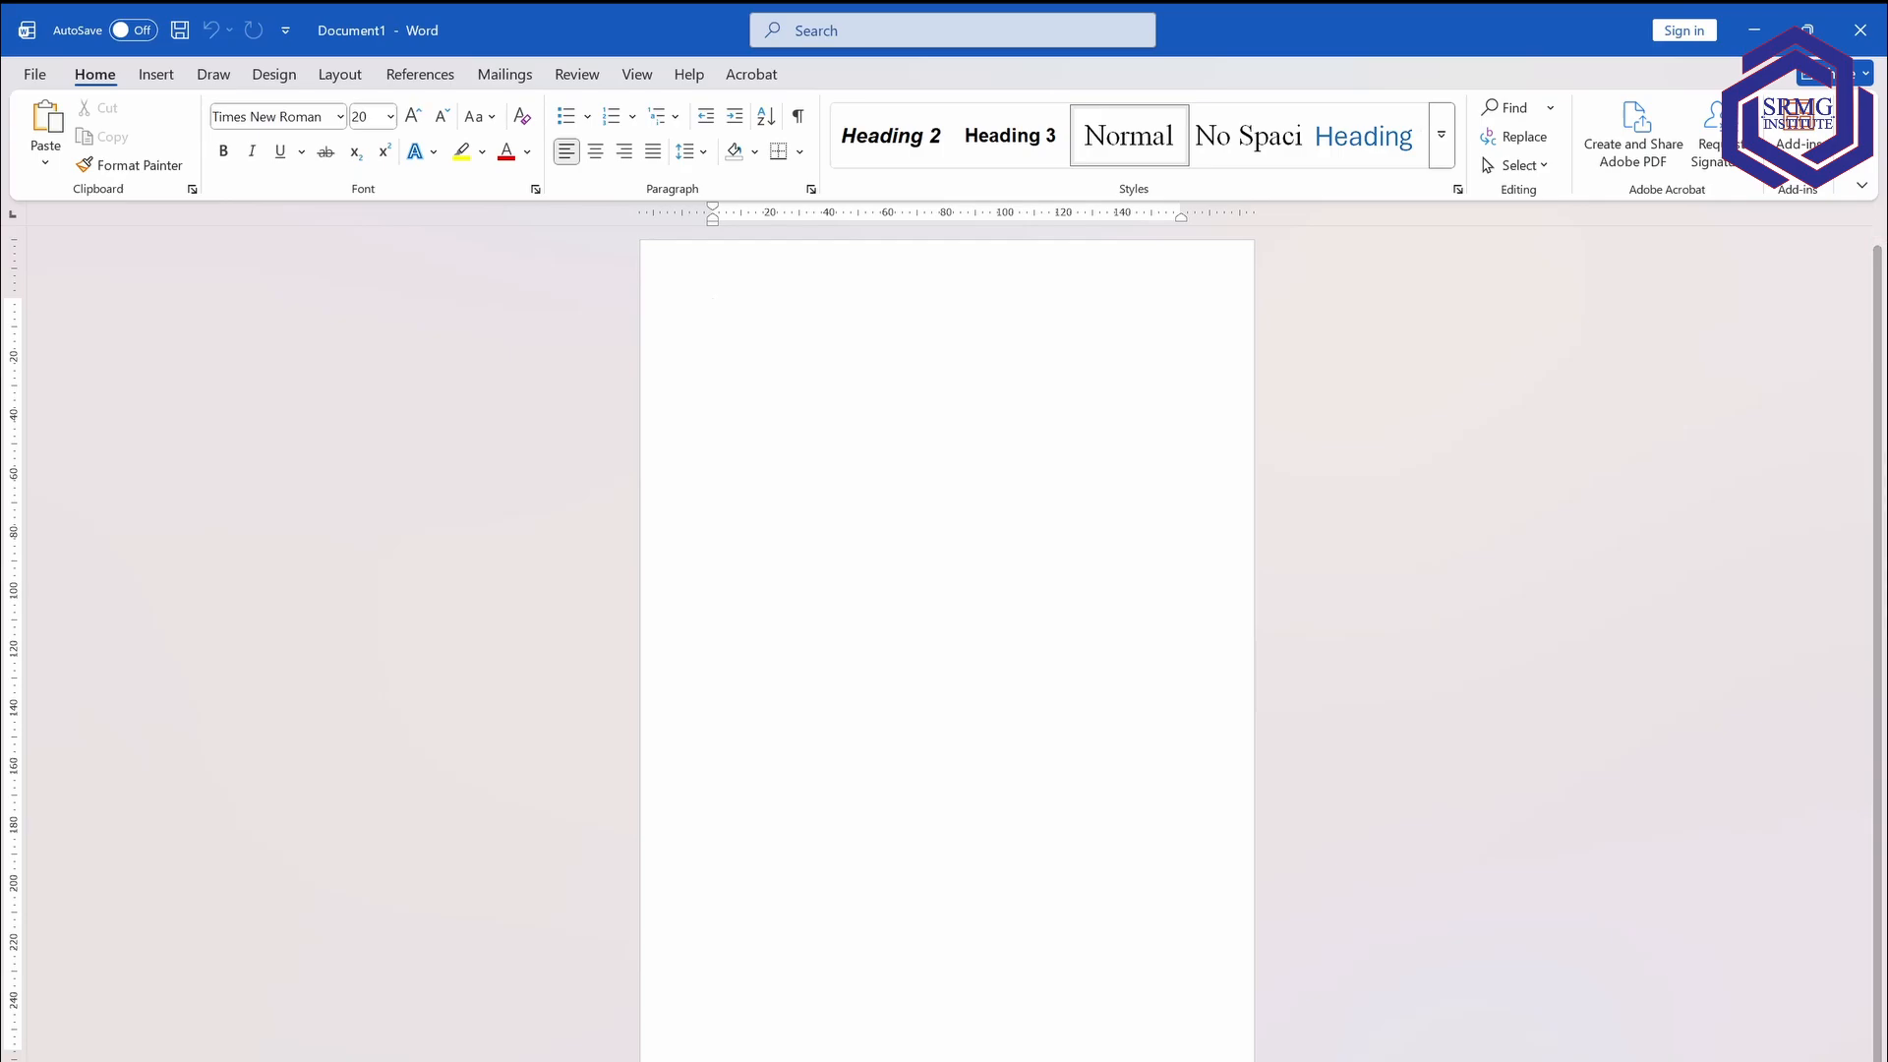
left_click(336, 82)
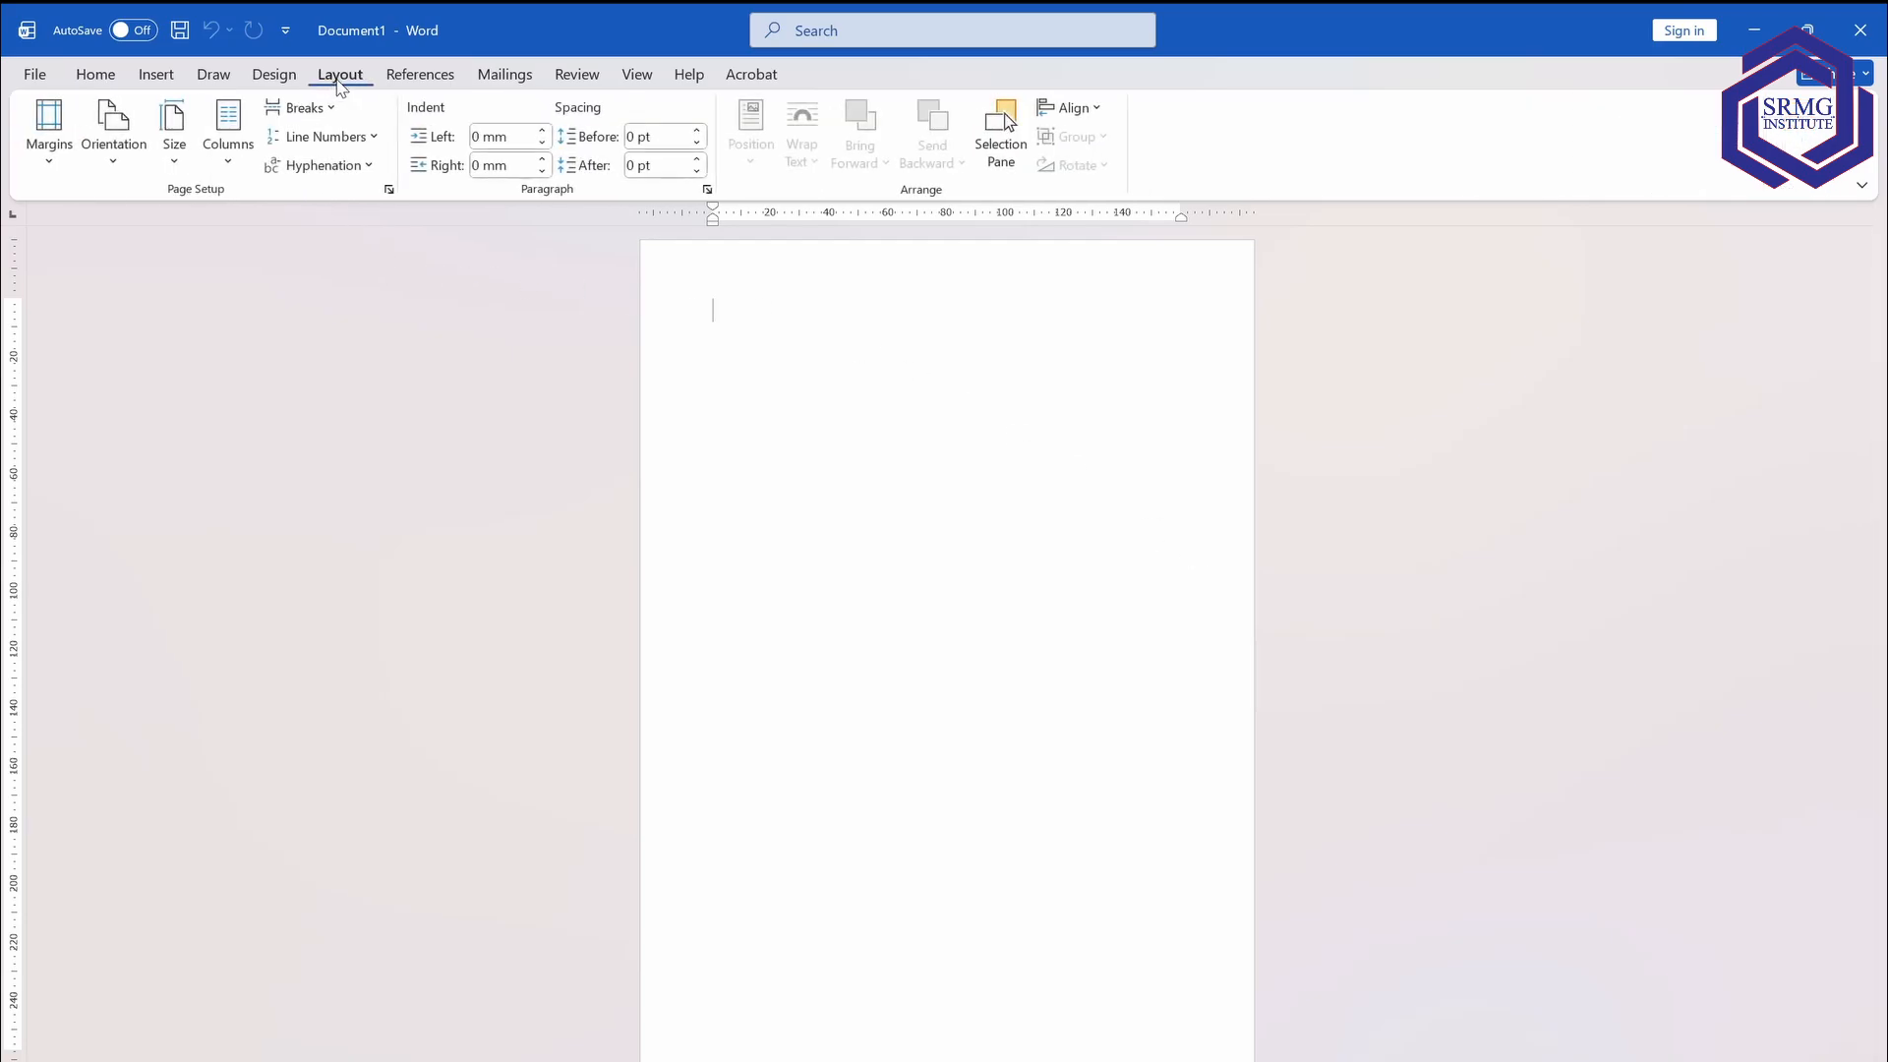
left_click(174, 133)
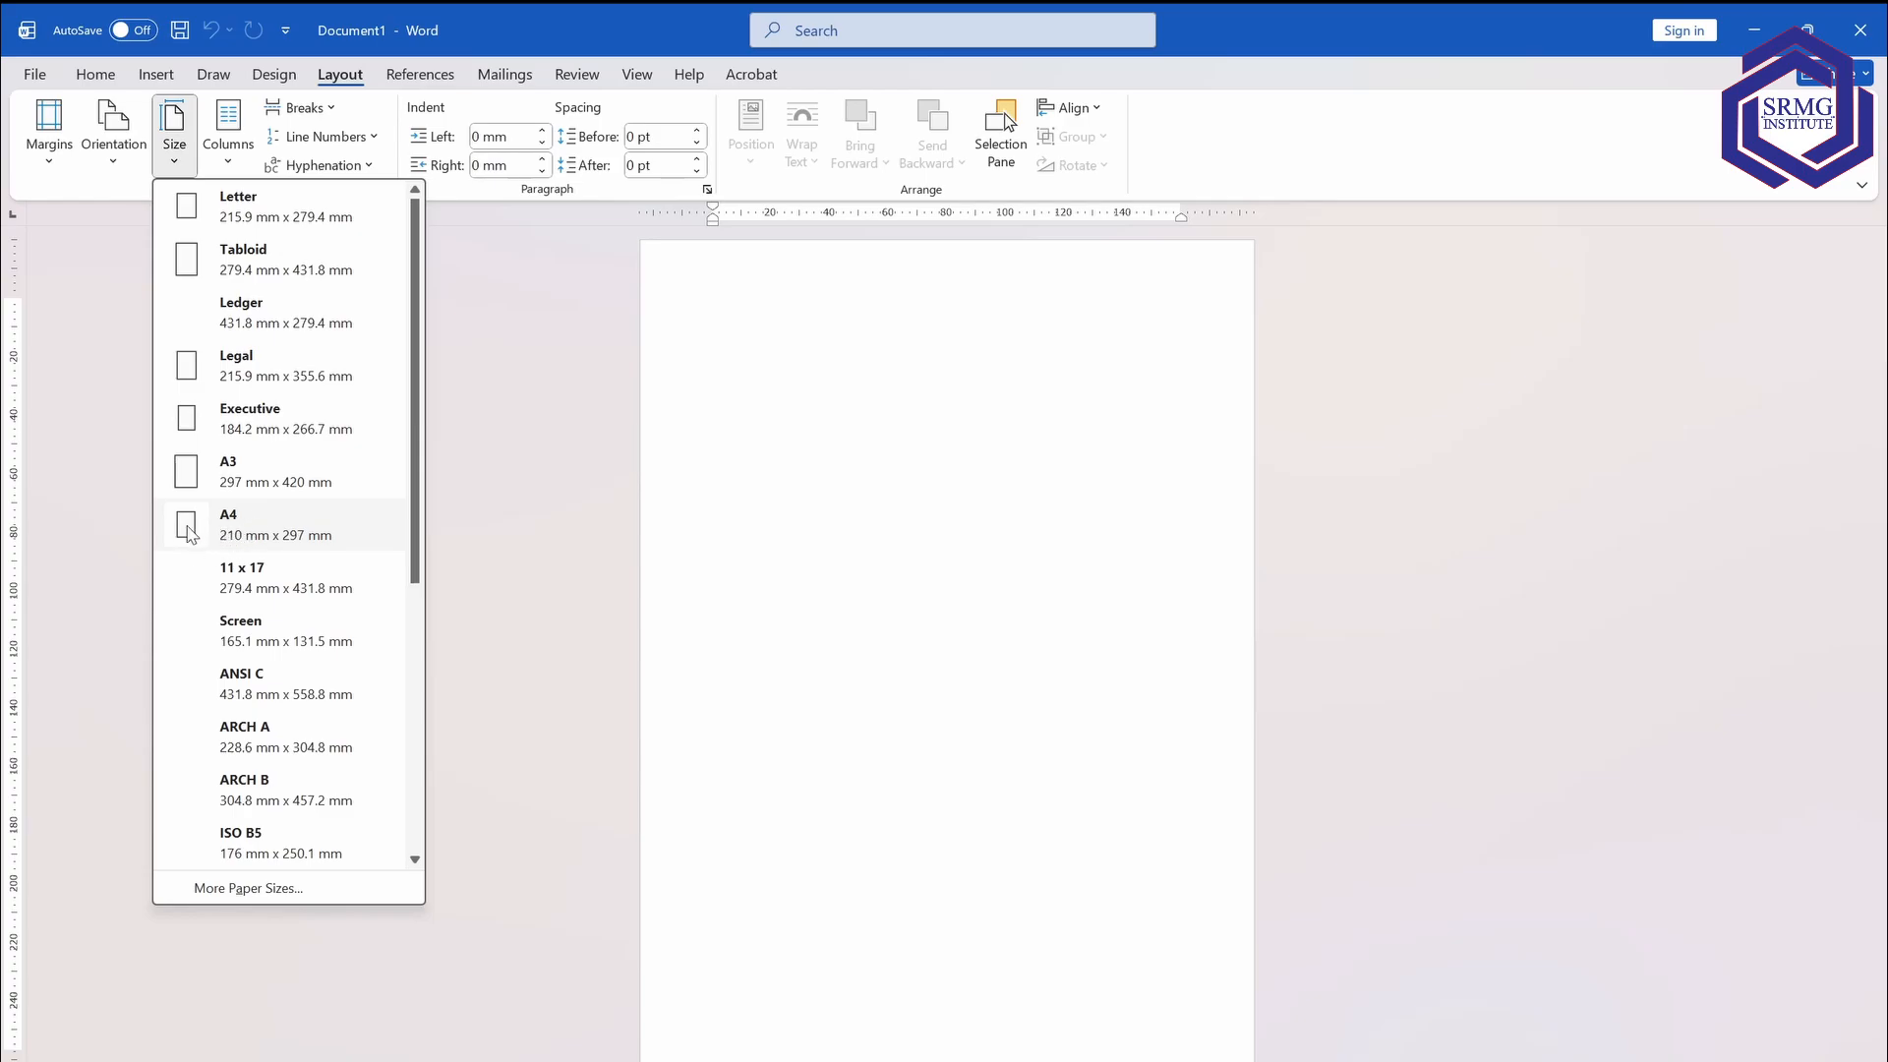
left_click(246, 529)
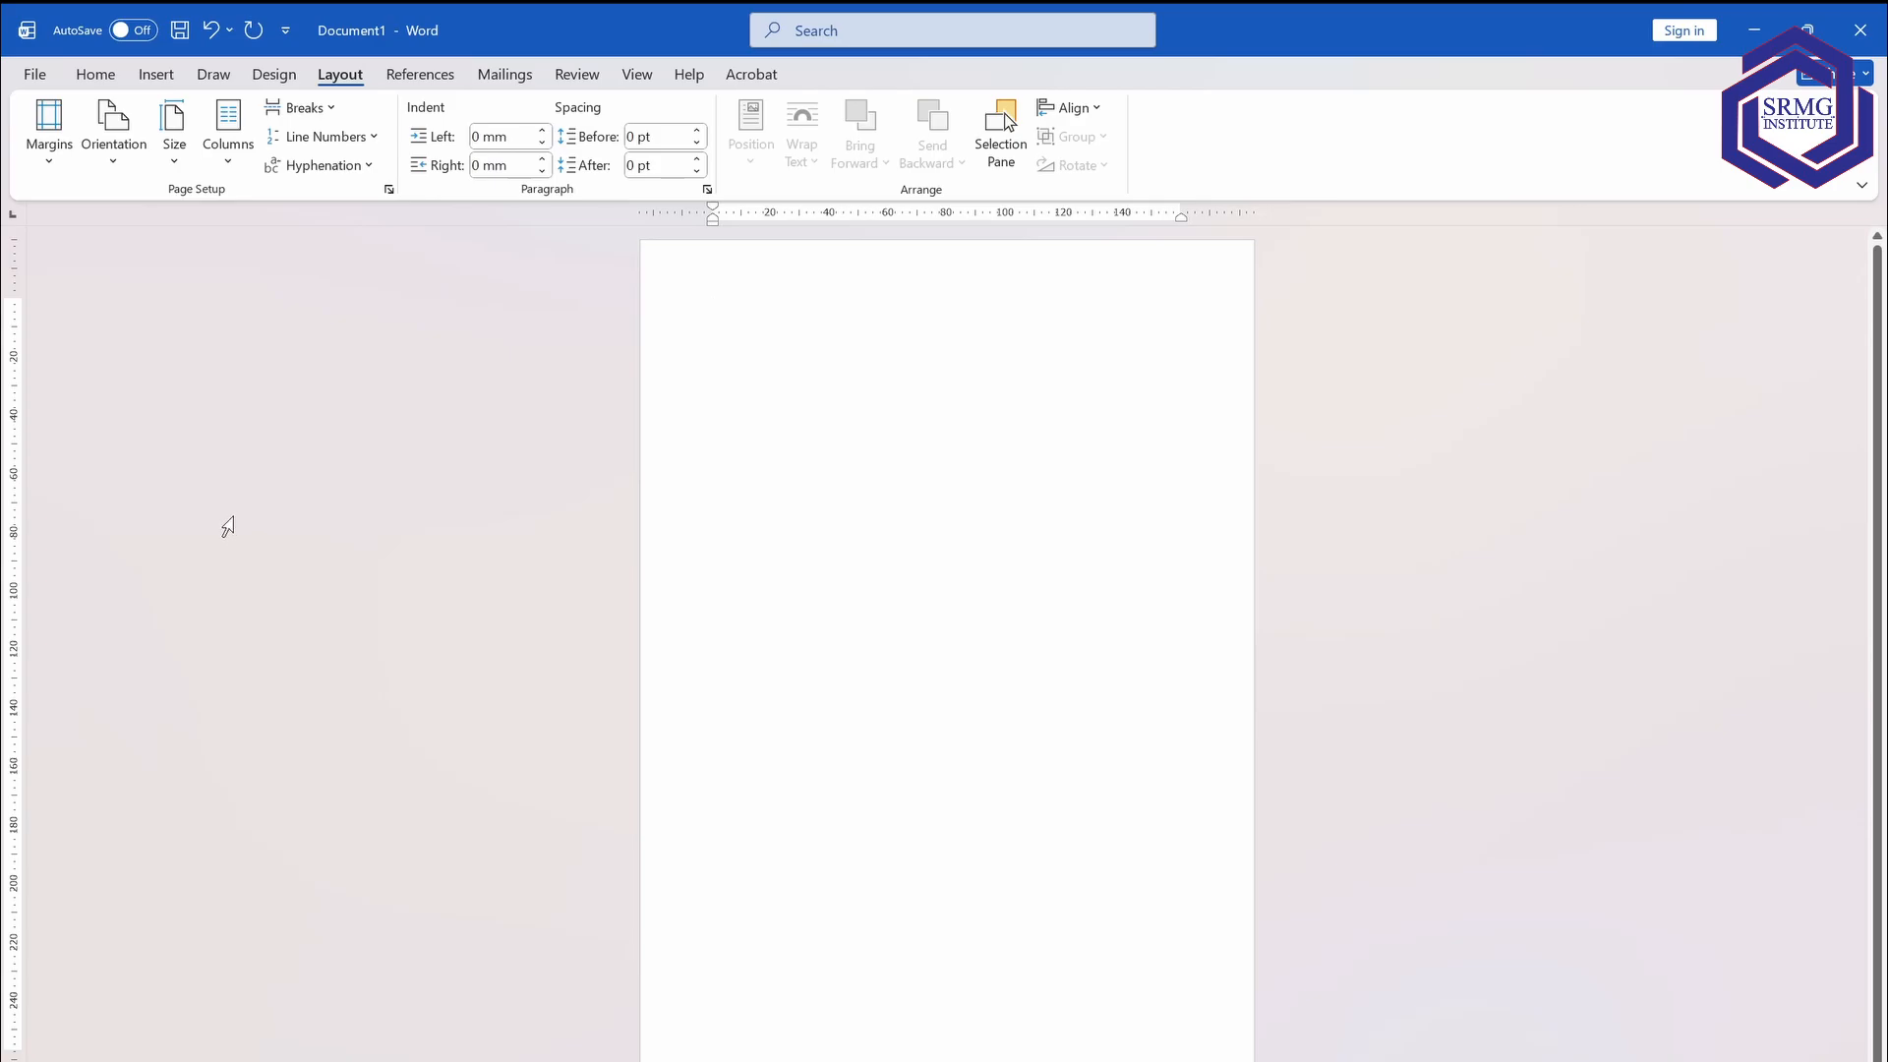
left_click(114, 149)
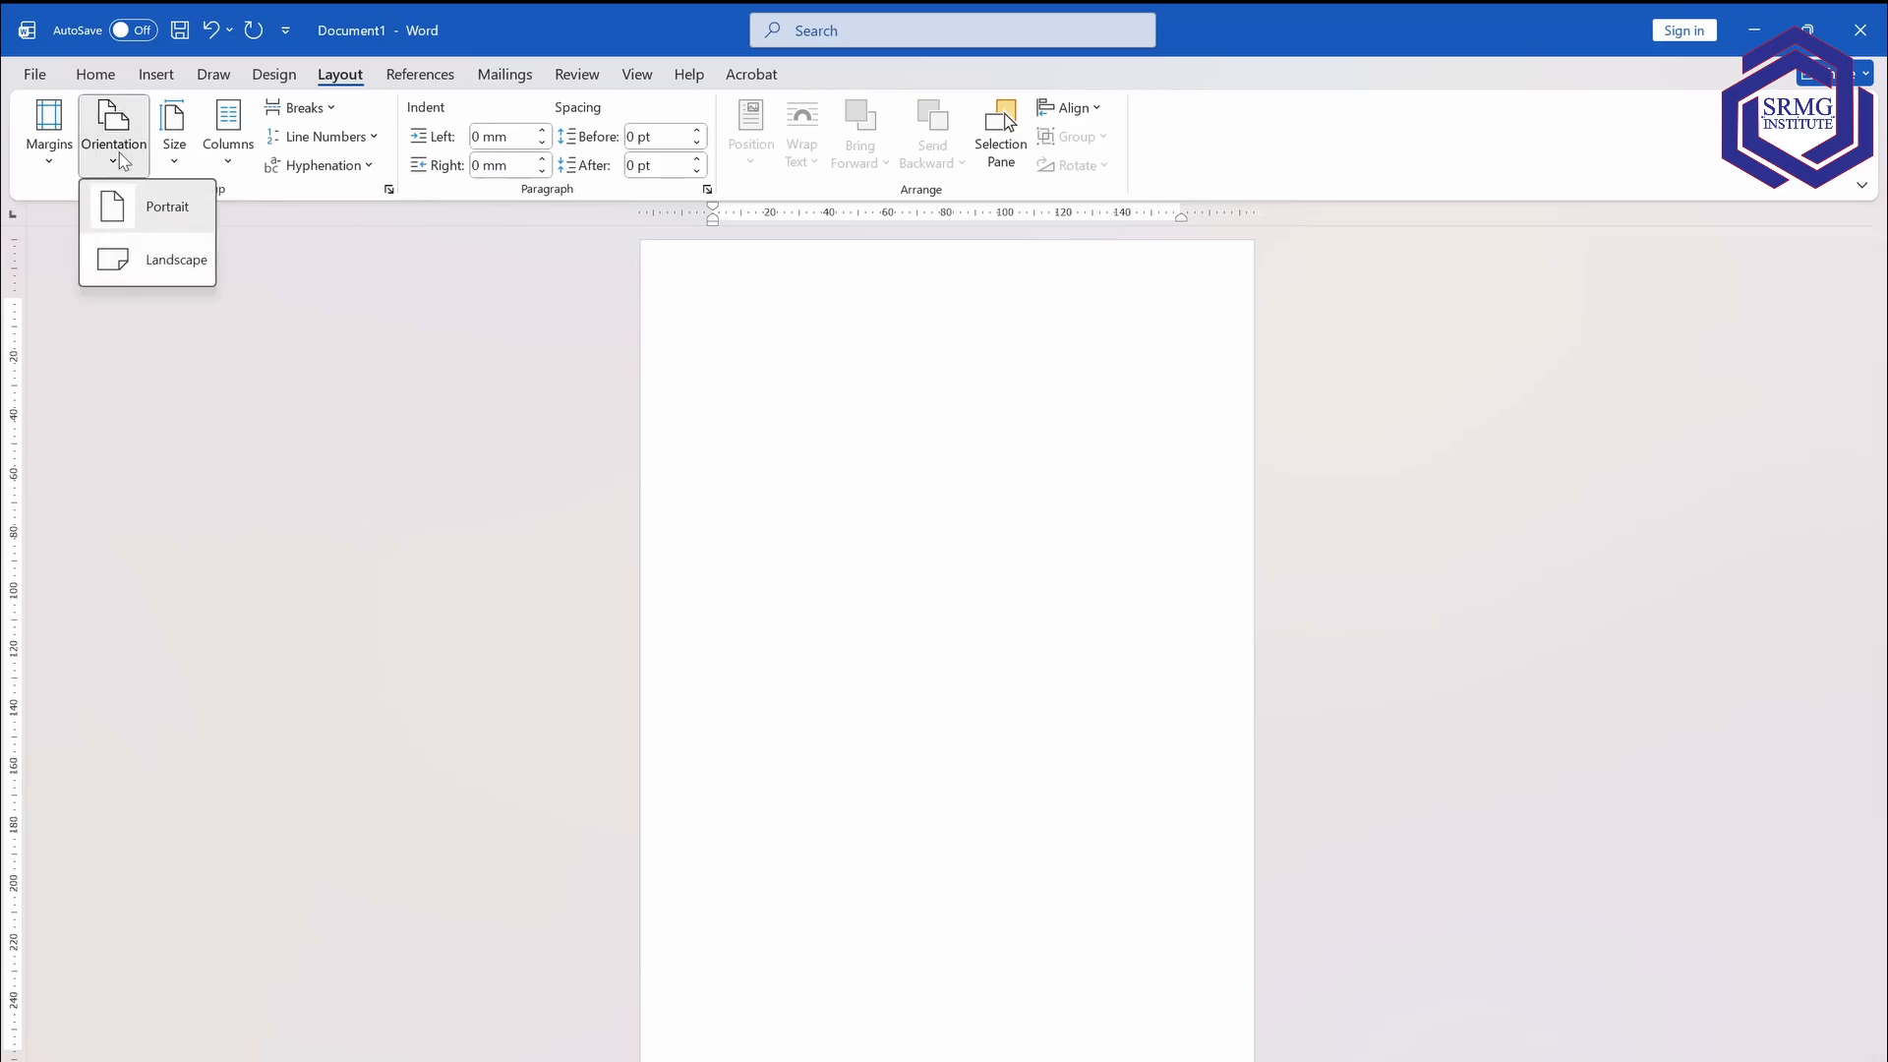
left_click(154, 264)
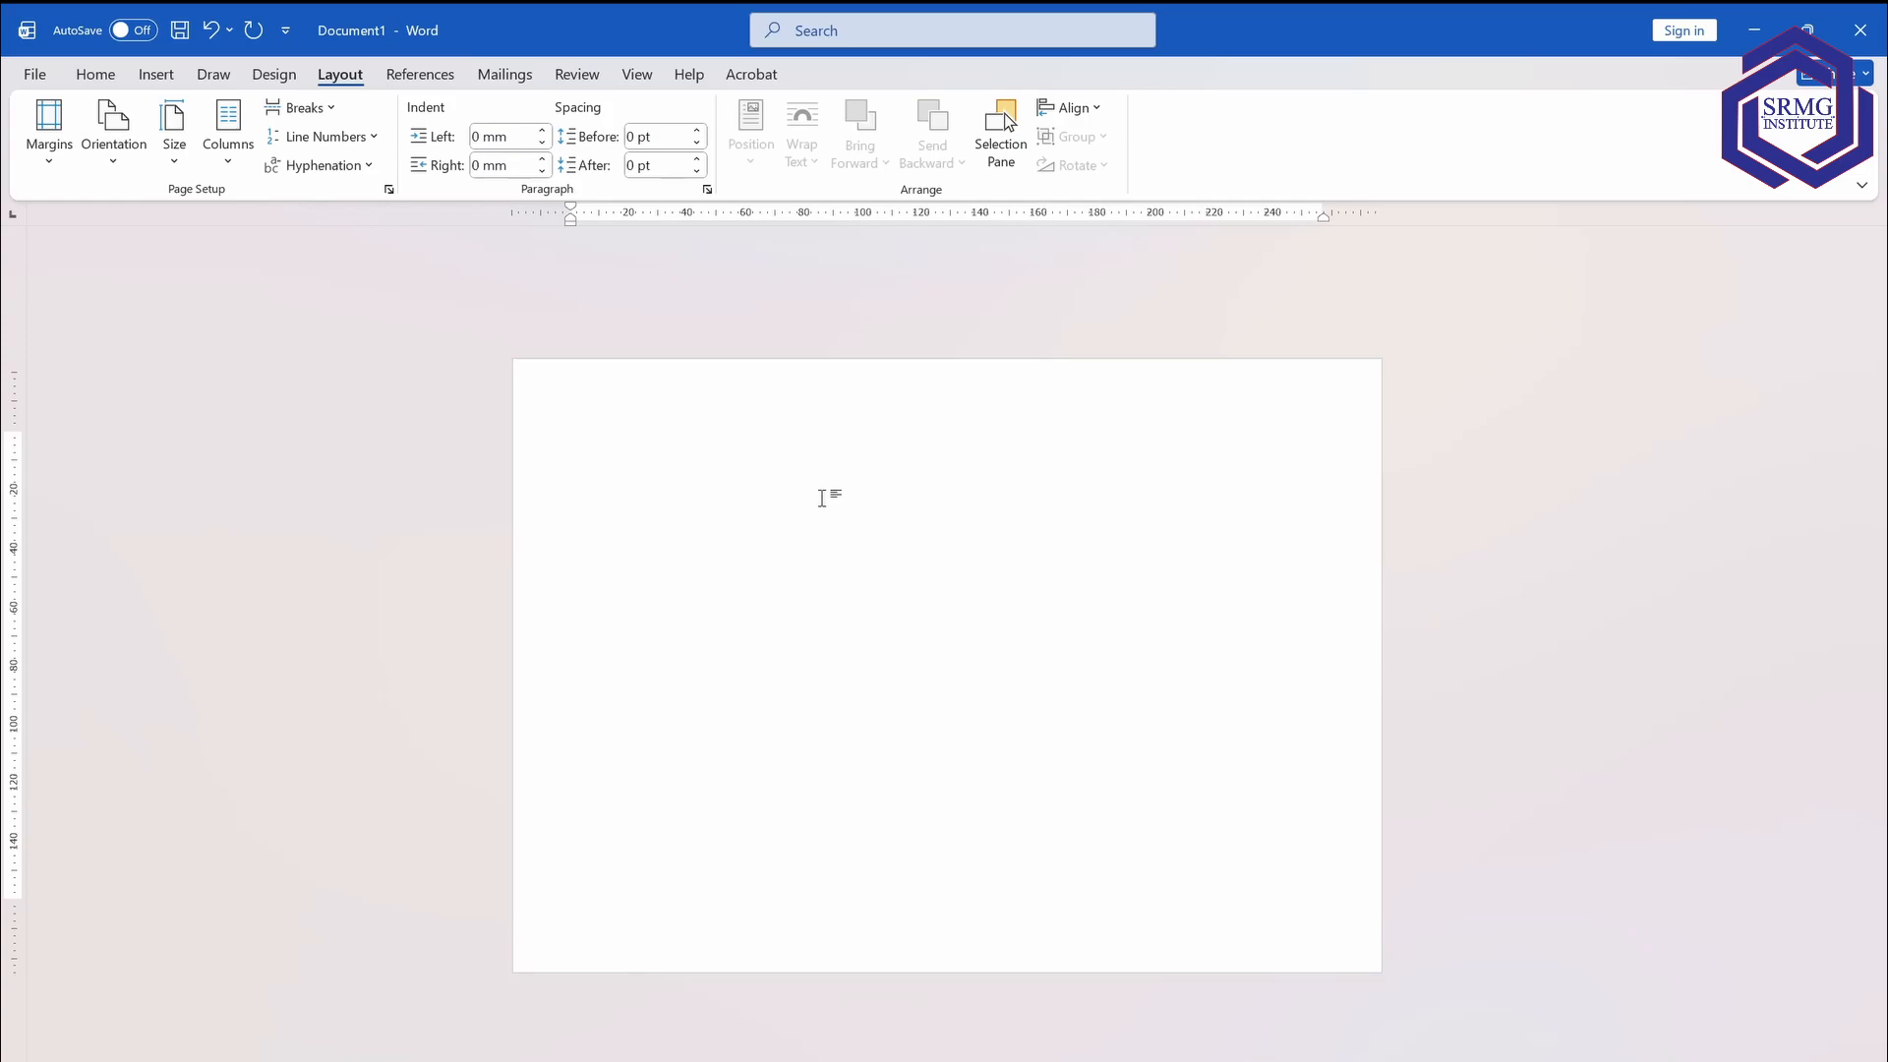
Insert a Simple Text Box and replace its placeholder with two lines: "ព្រះរាជាណាចក្រកម្ពុជា" and "ជាតិ សាសនា ព្រះមហាក្សត្រ".
left_click(95, 75)
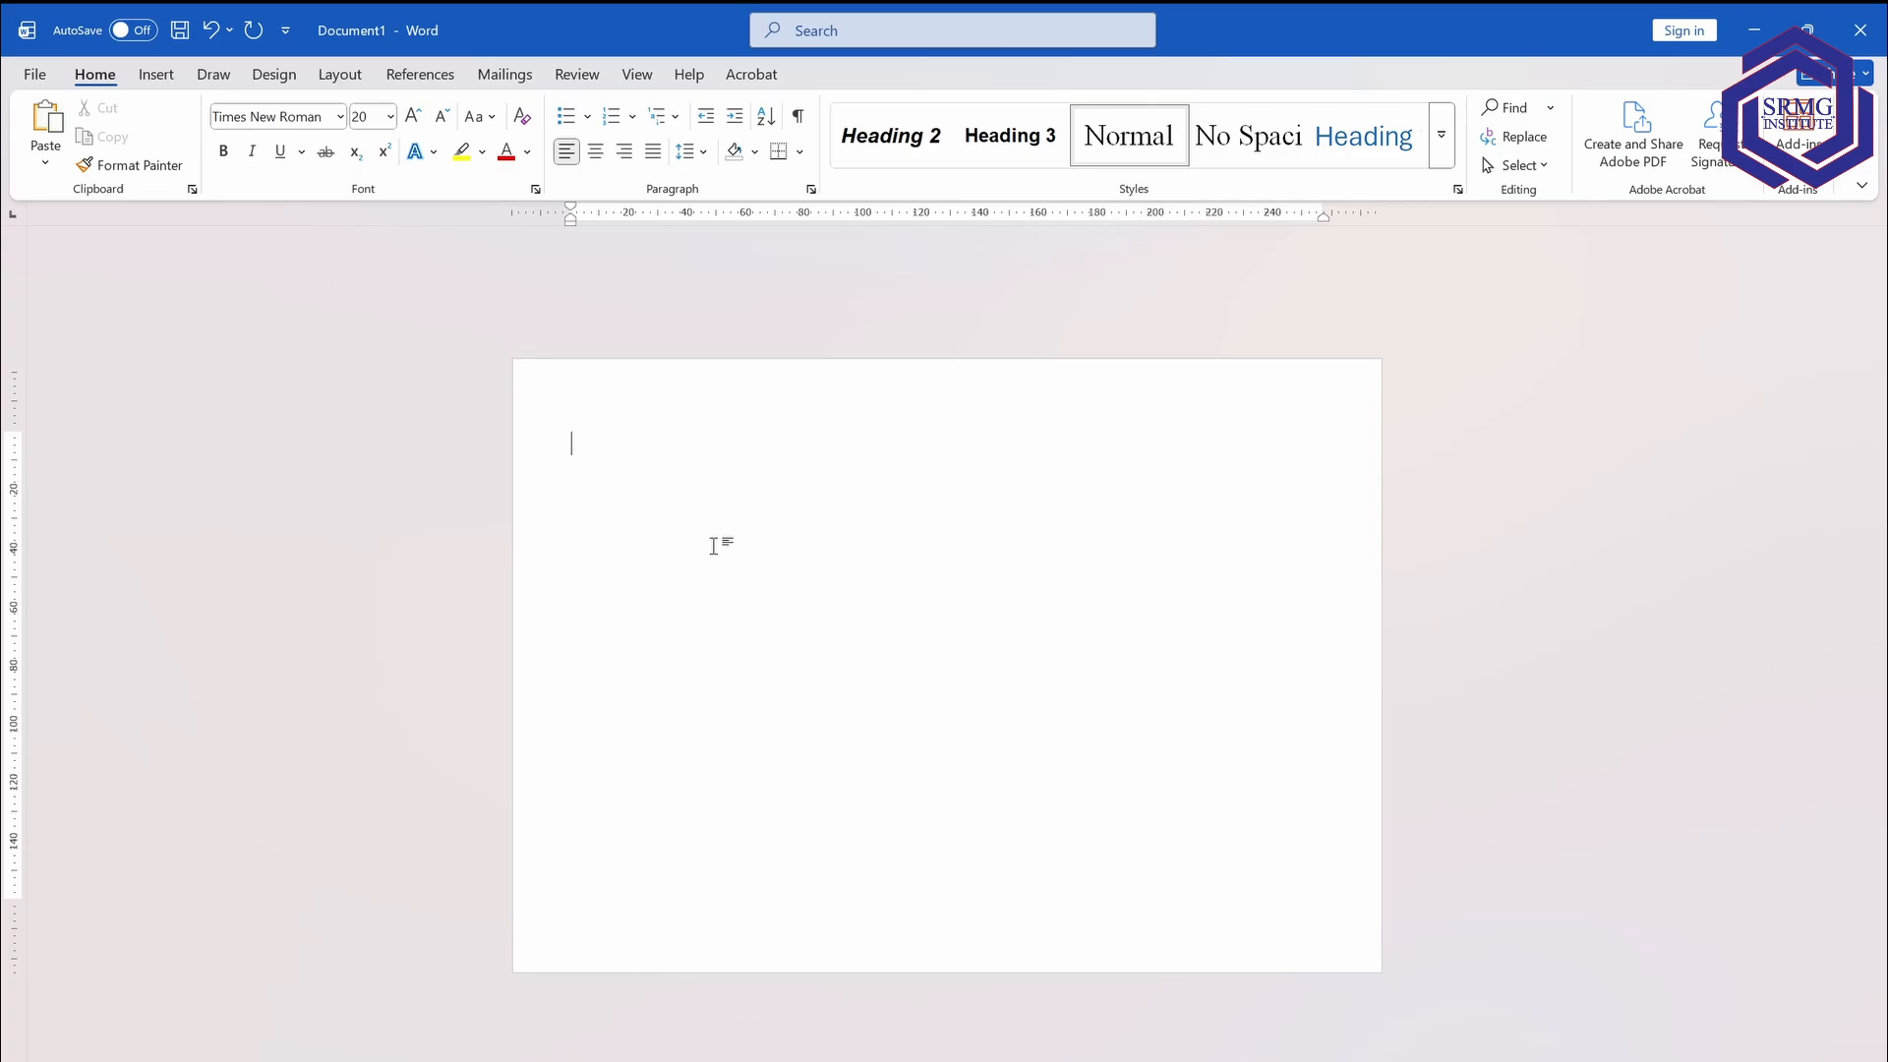
left_click(155, 77)
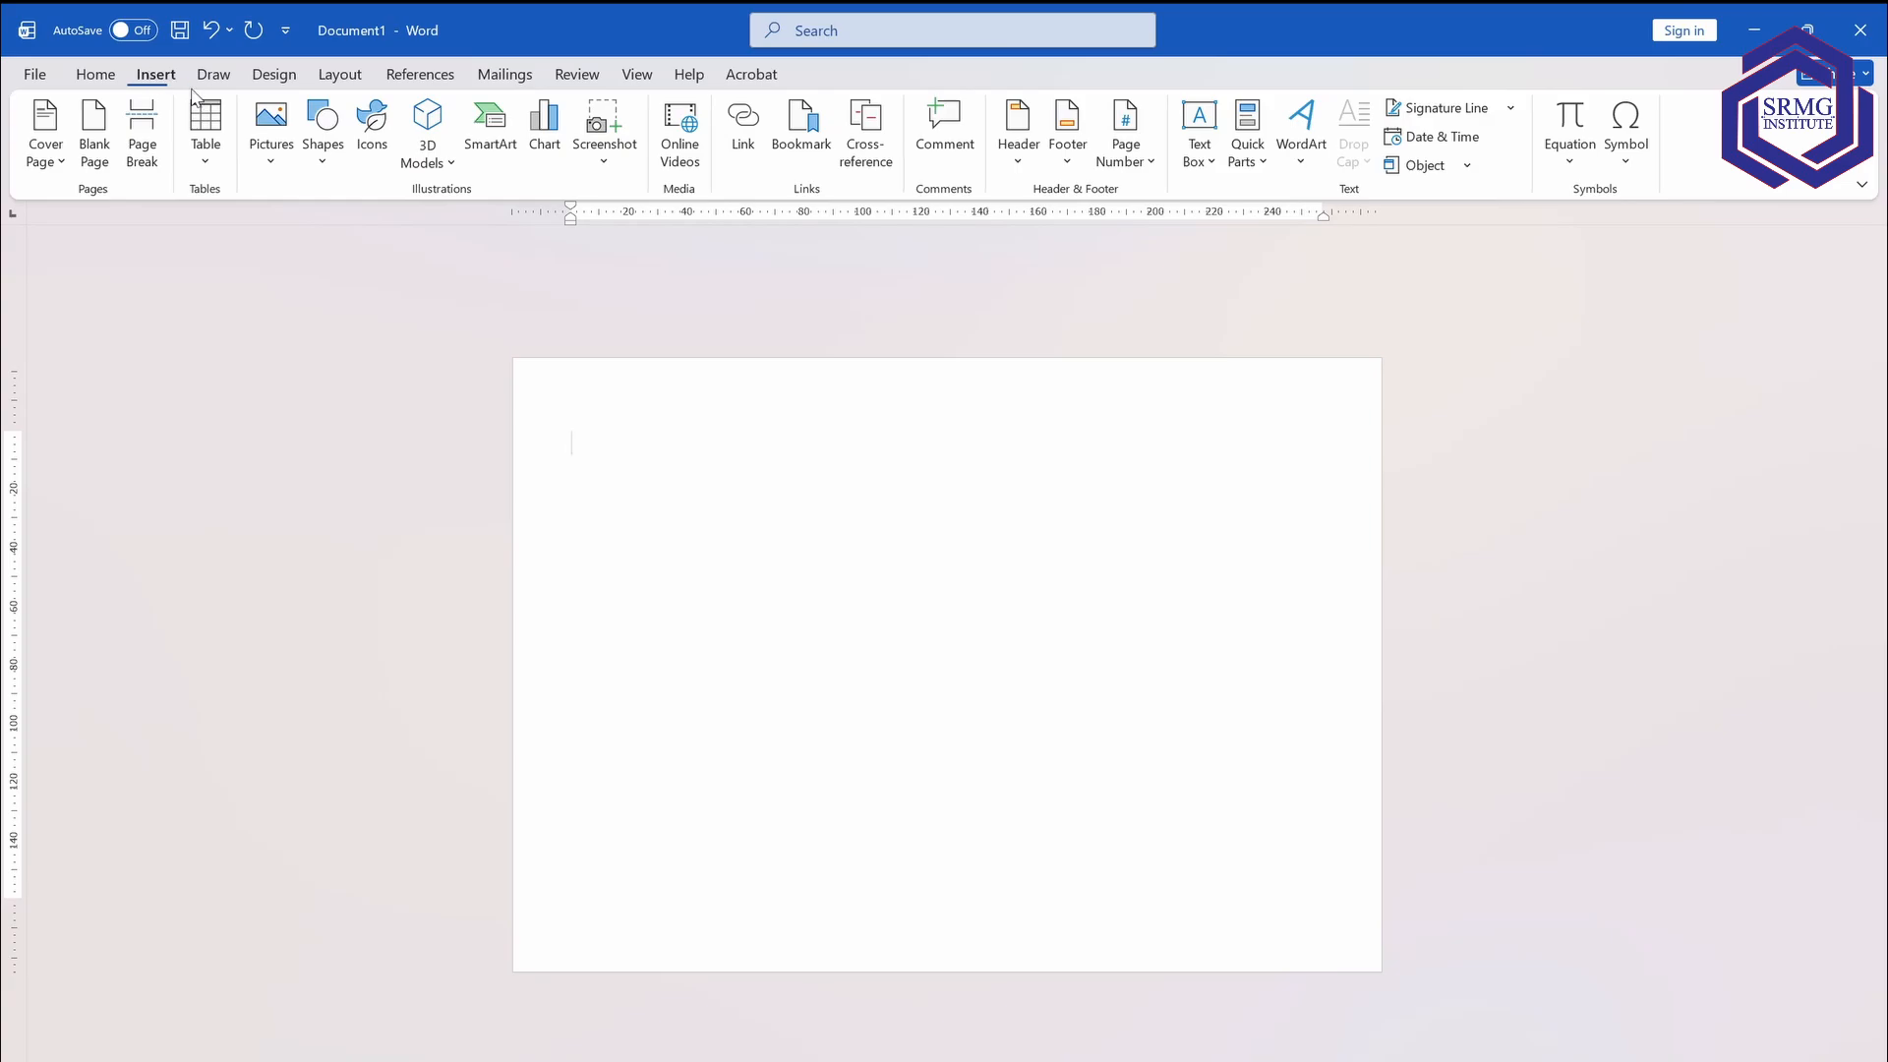
left_click(1194, 154)
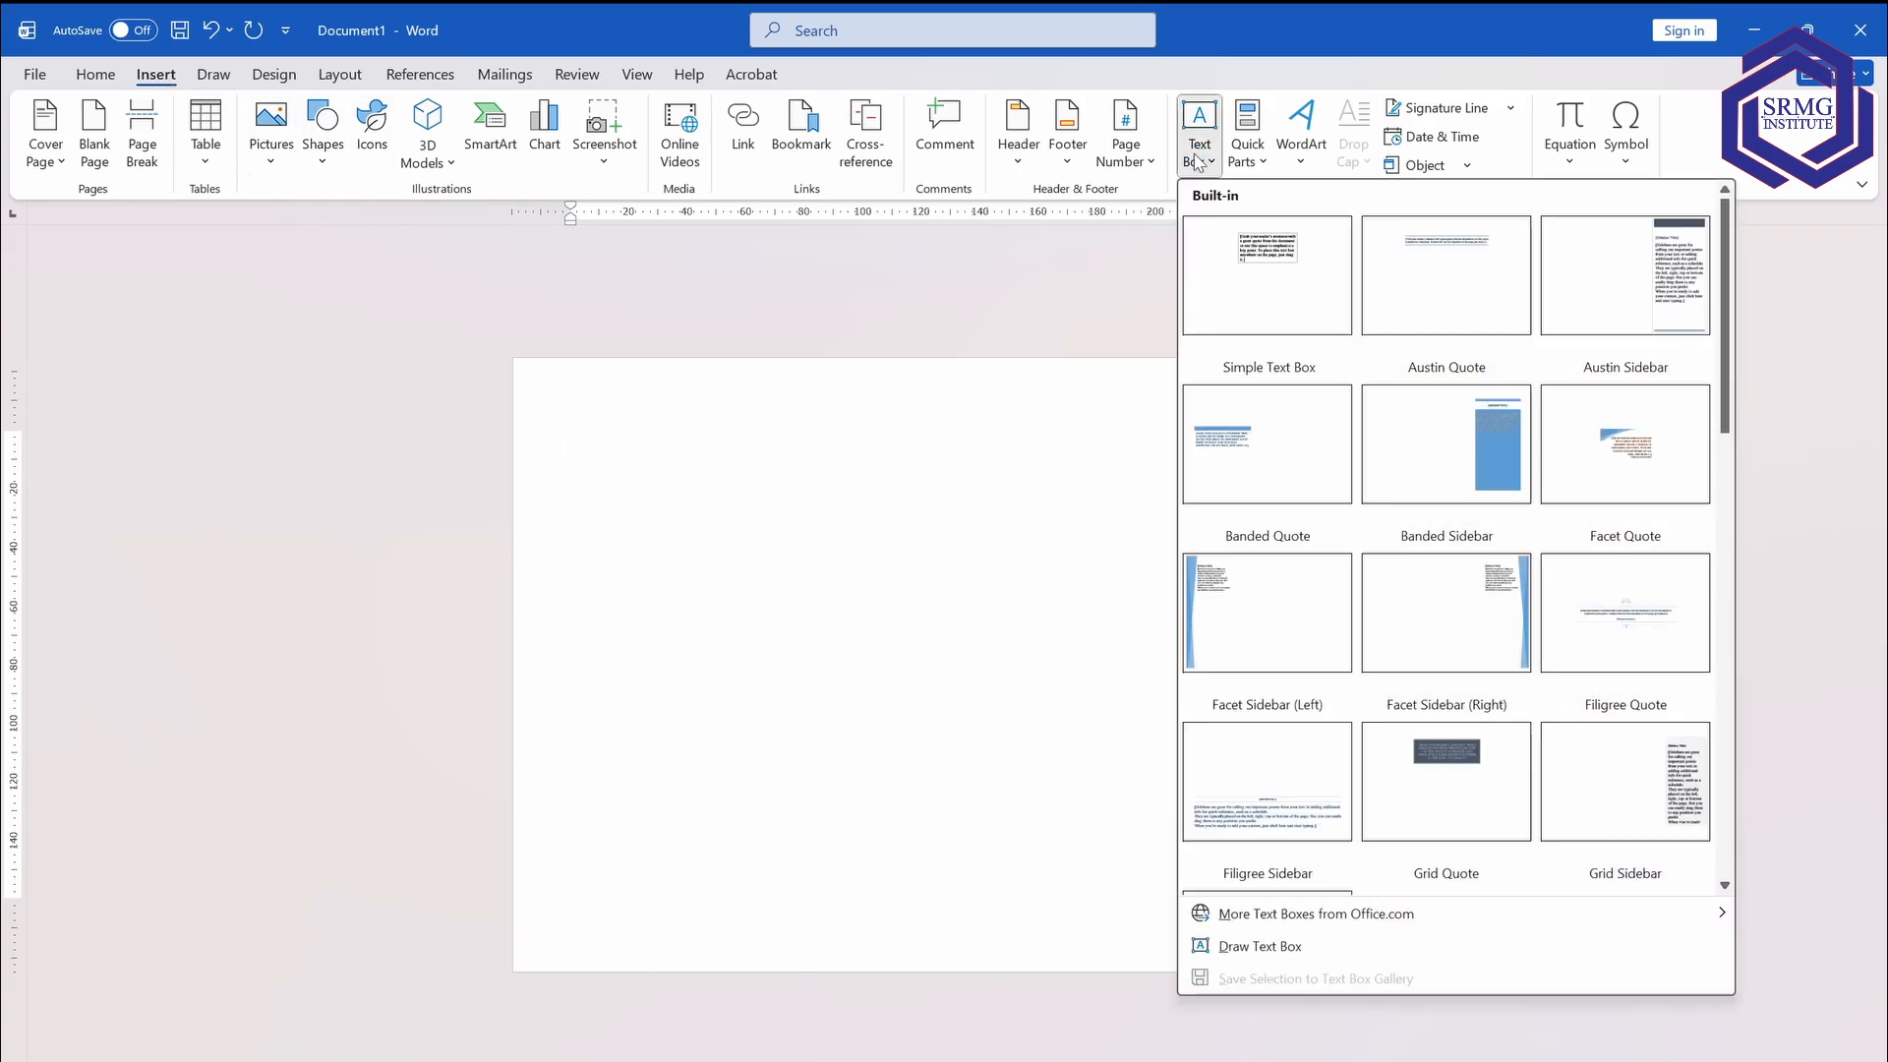
left_click(1283, 299)
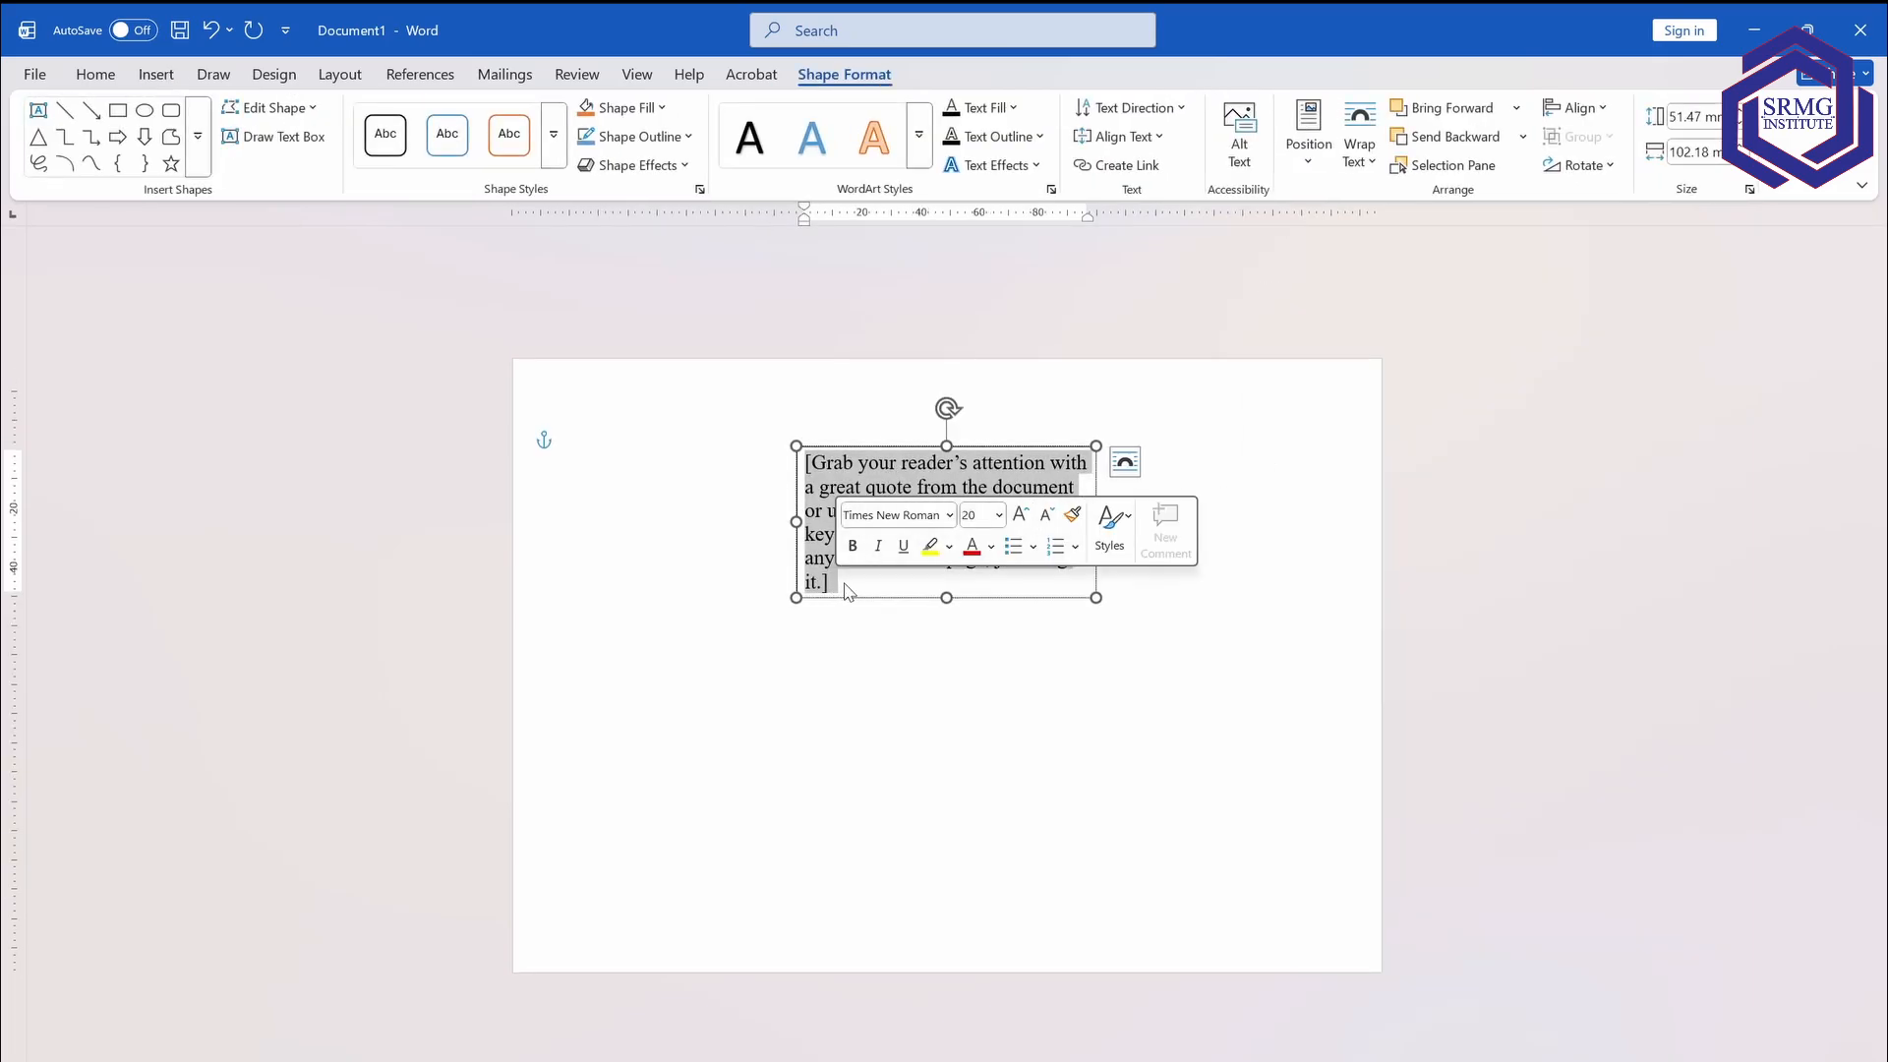
key("Delete")
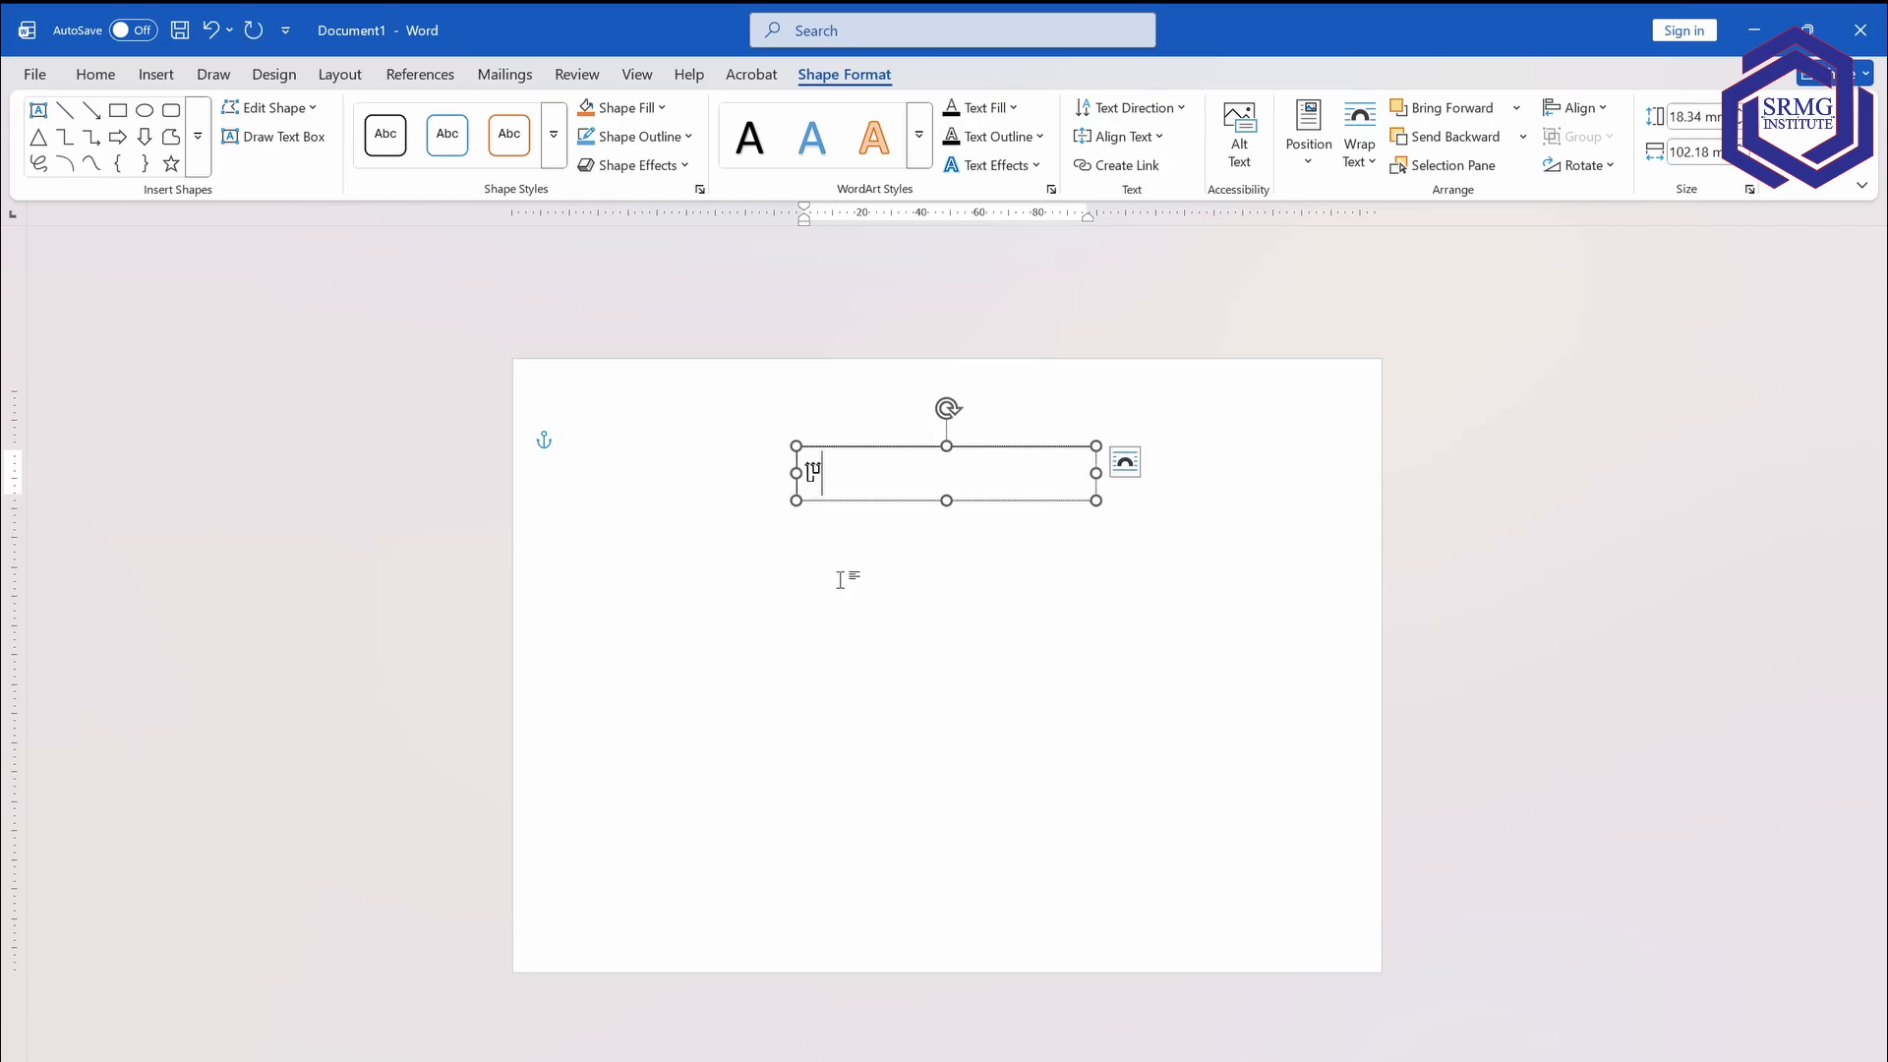
type("ព្រះរាជាណាចក្រកម្ពុជា")
key("Return")
type("ជាតិ សាសនា ព្រះមហាក្សត្រ")
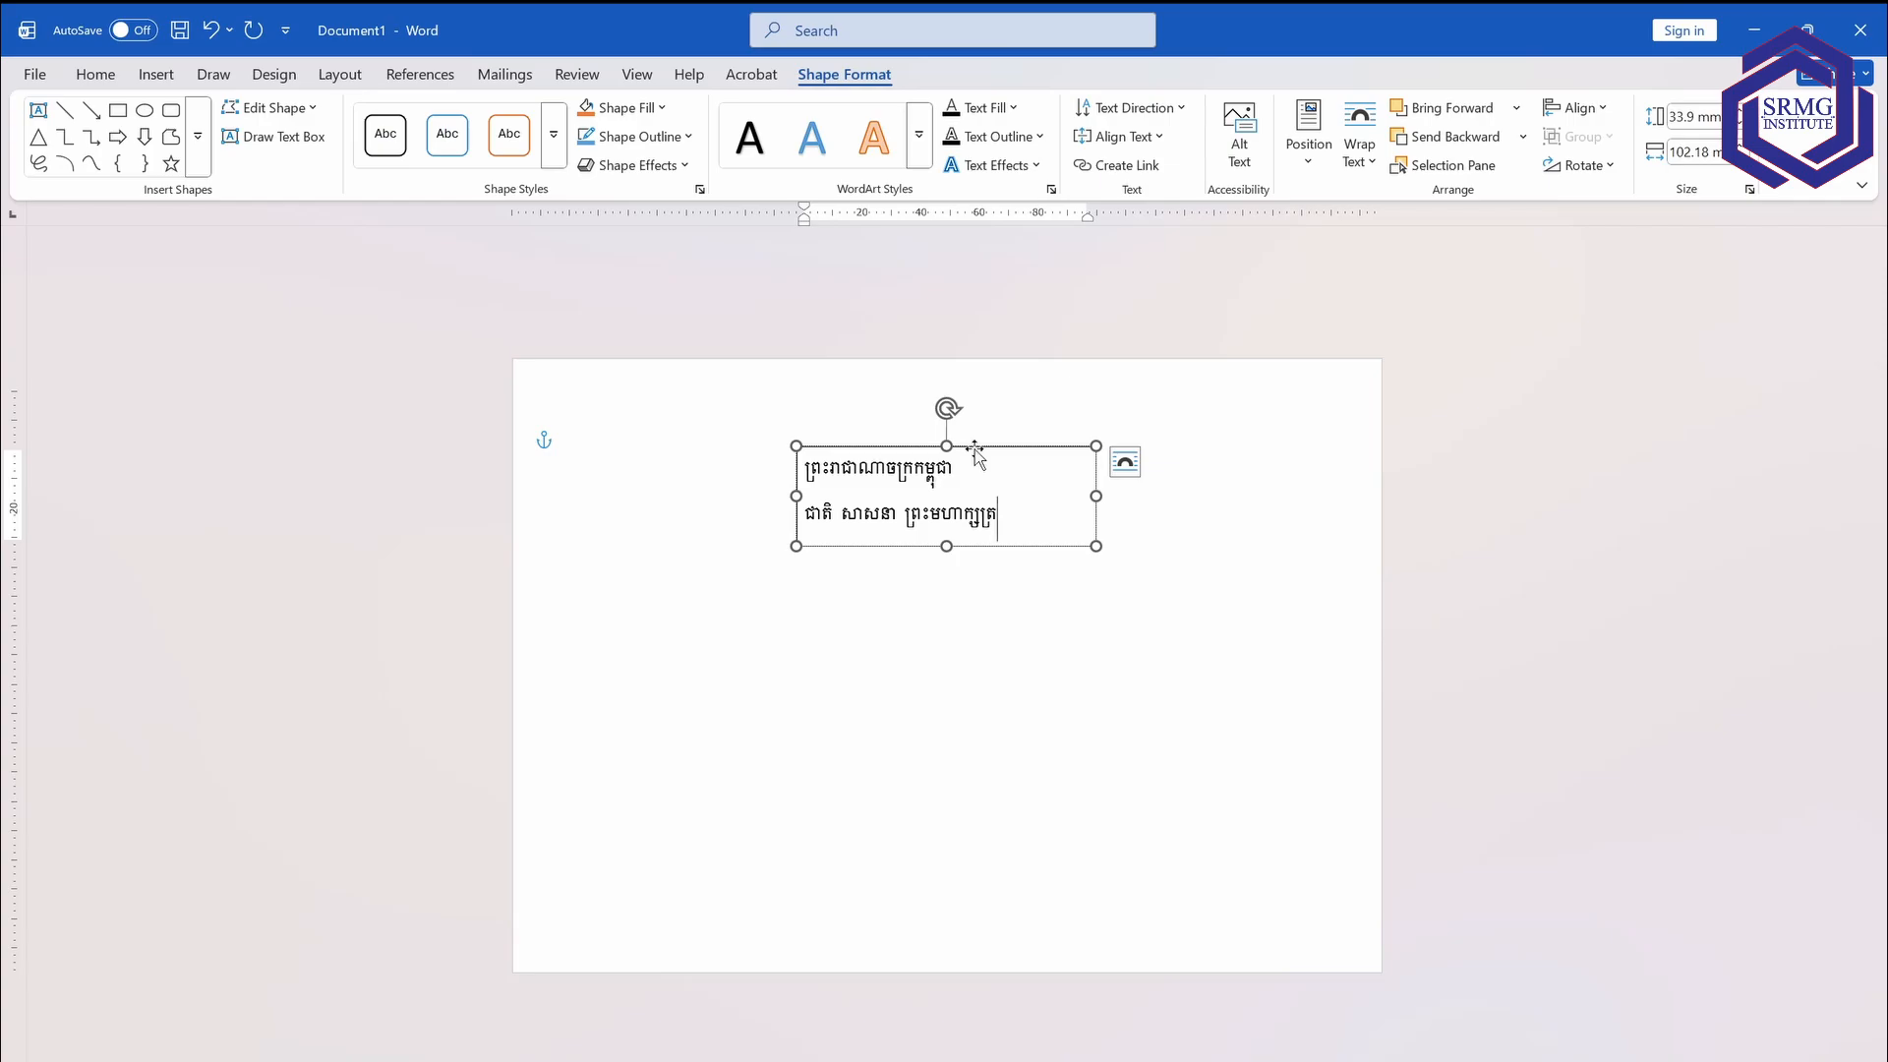
Set the text box's wrapping to In Front of Text and move it toward the page's upper-right area.
left_click(1125, 470)
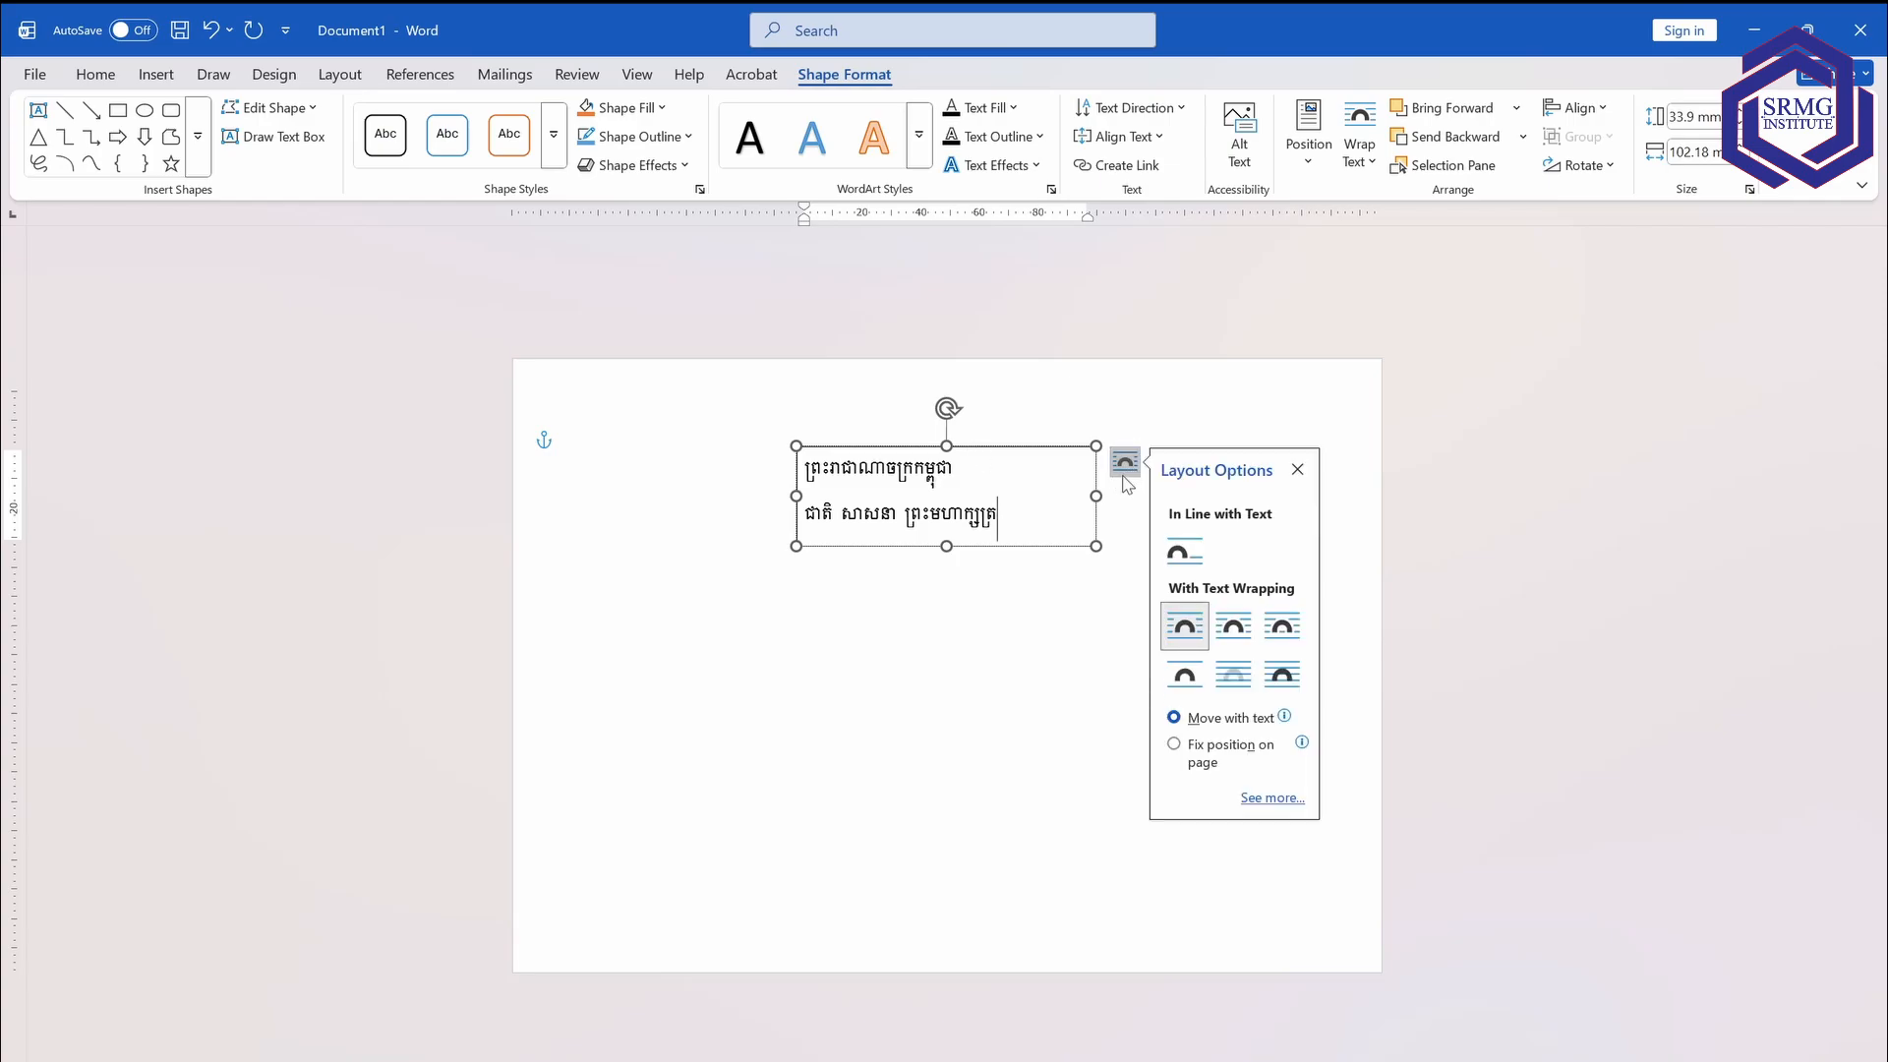
left_click(1281, 676)
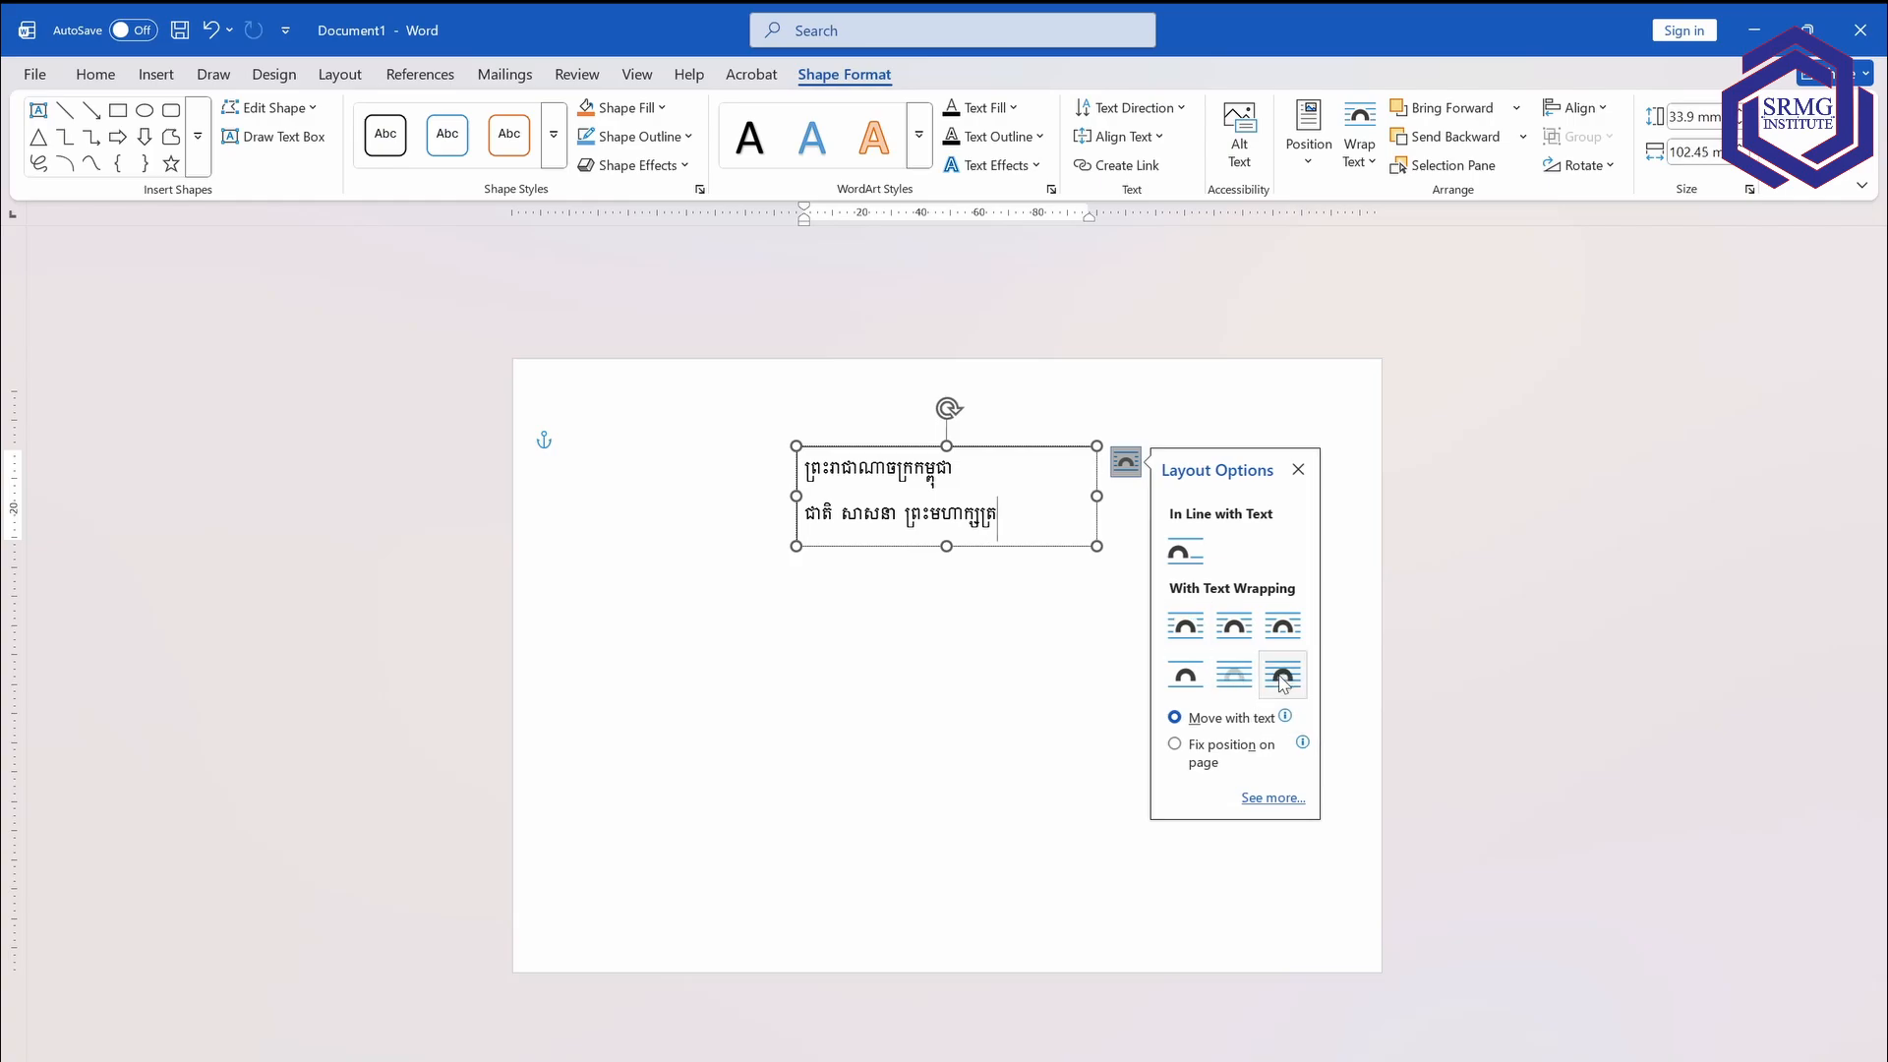
left_click_drag(999, 447, 1148, 427)
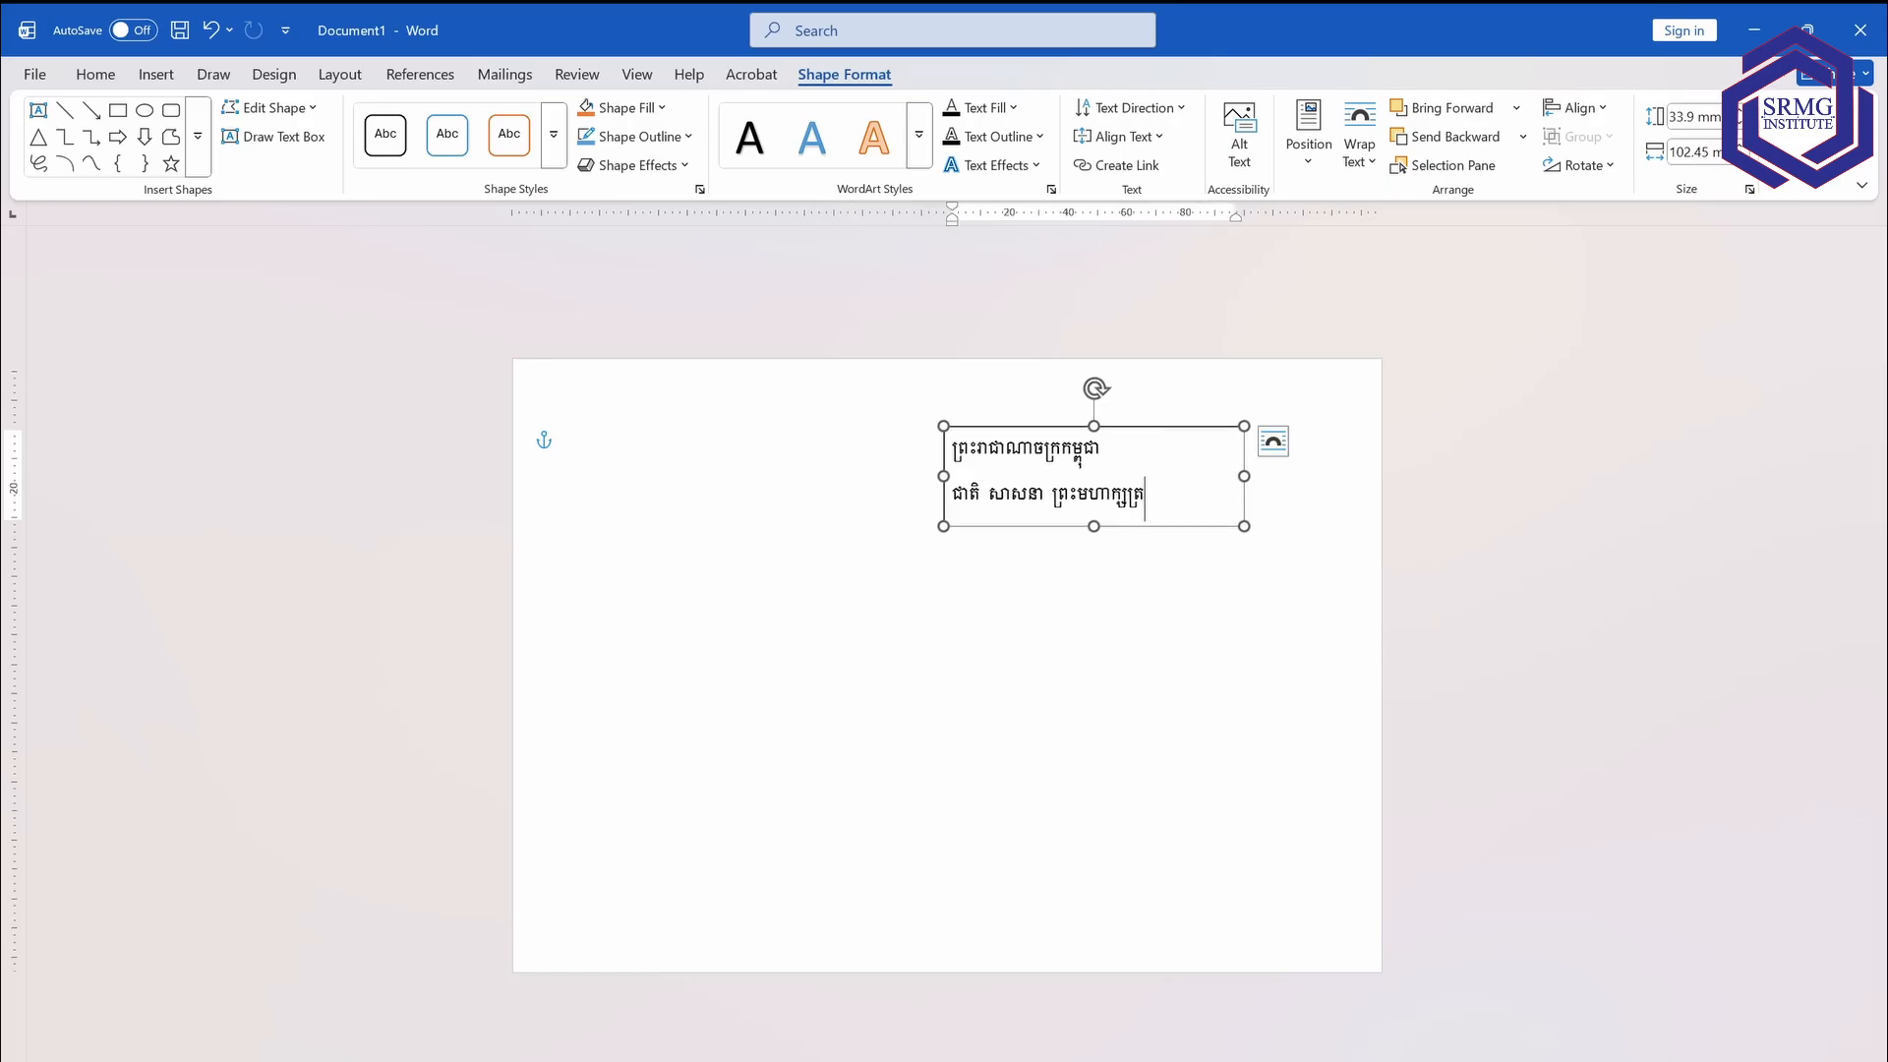
Center both heading lines in the text box and set their font to Khmer OS Muol Light.
triple_click(990, 491)
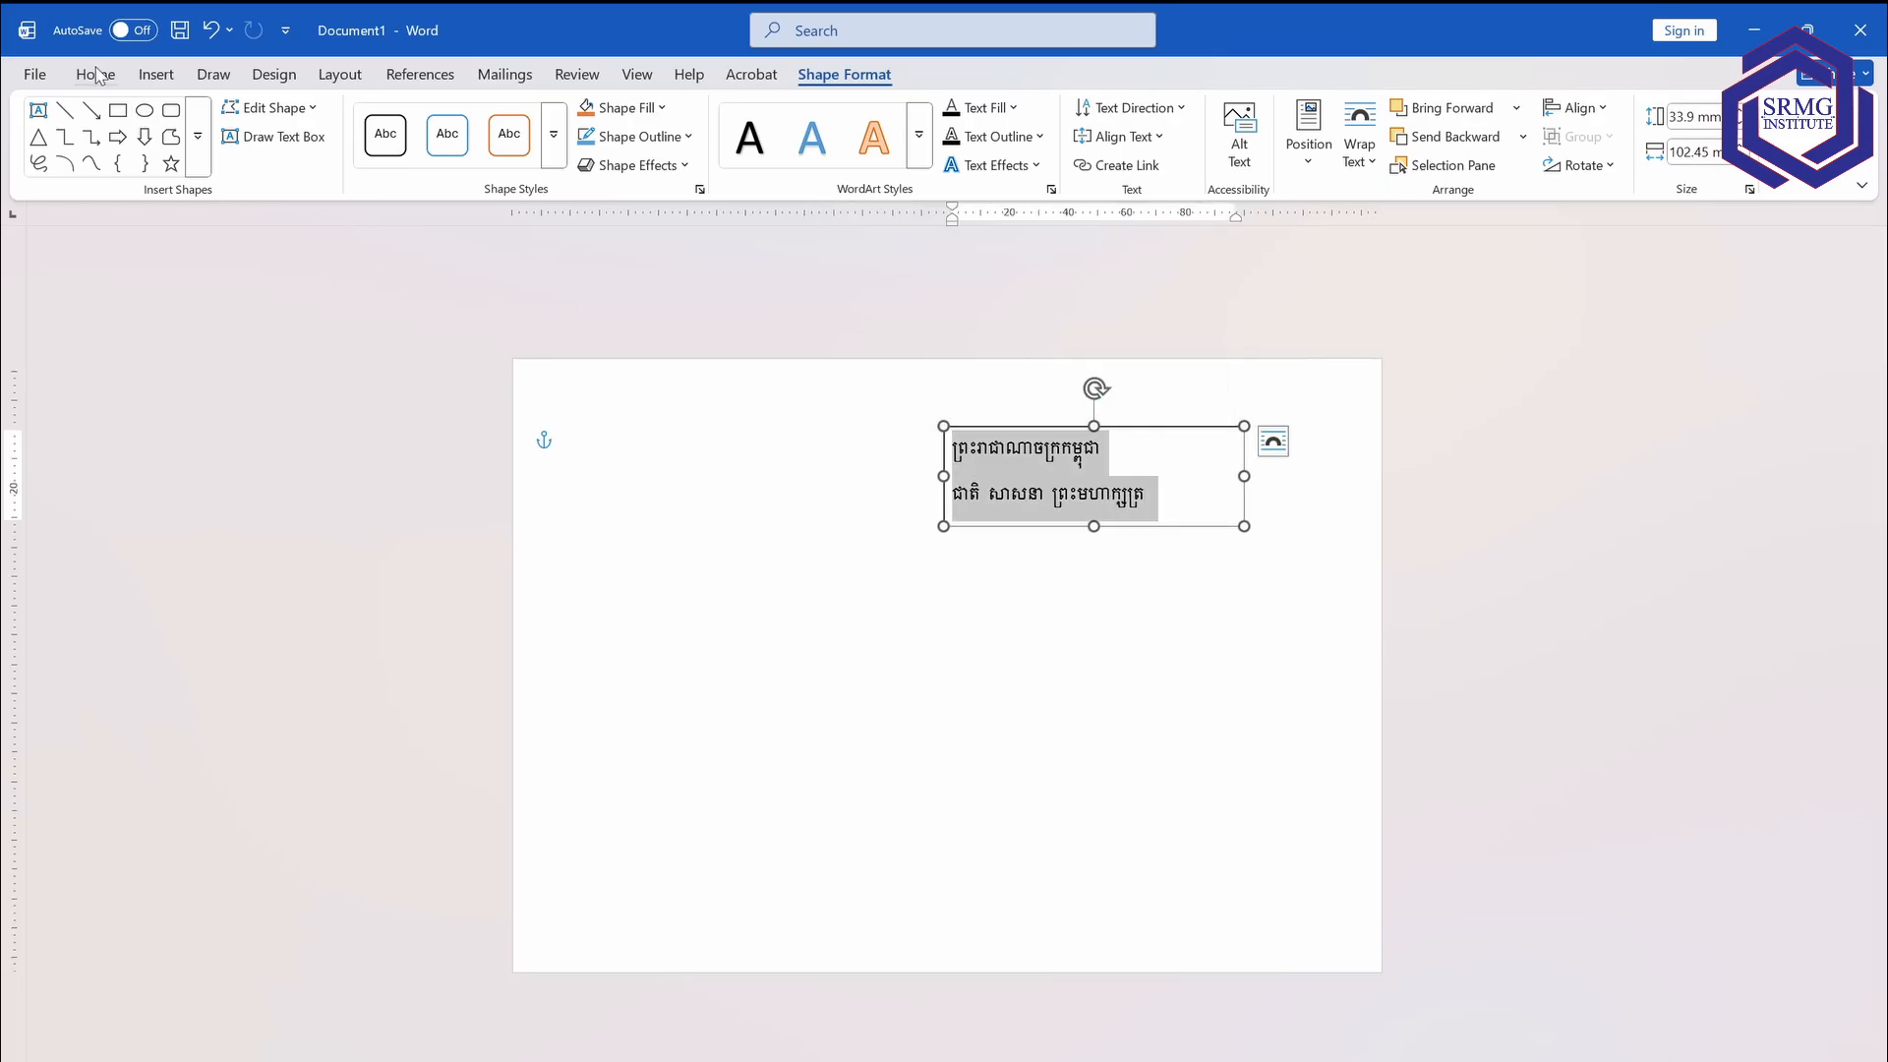
left_click(95, 74)
left_click(596, 155)
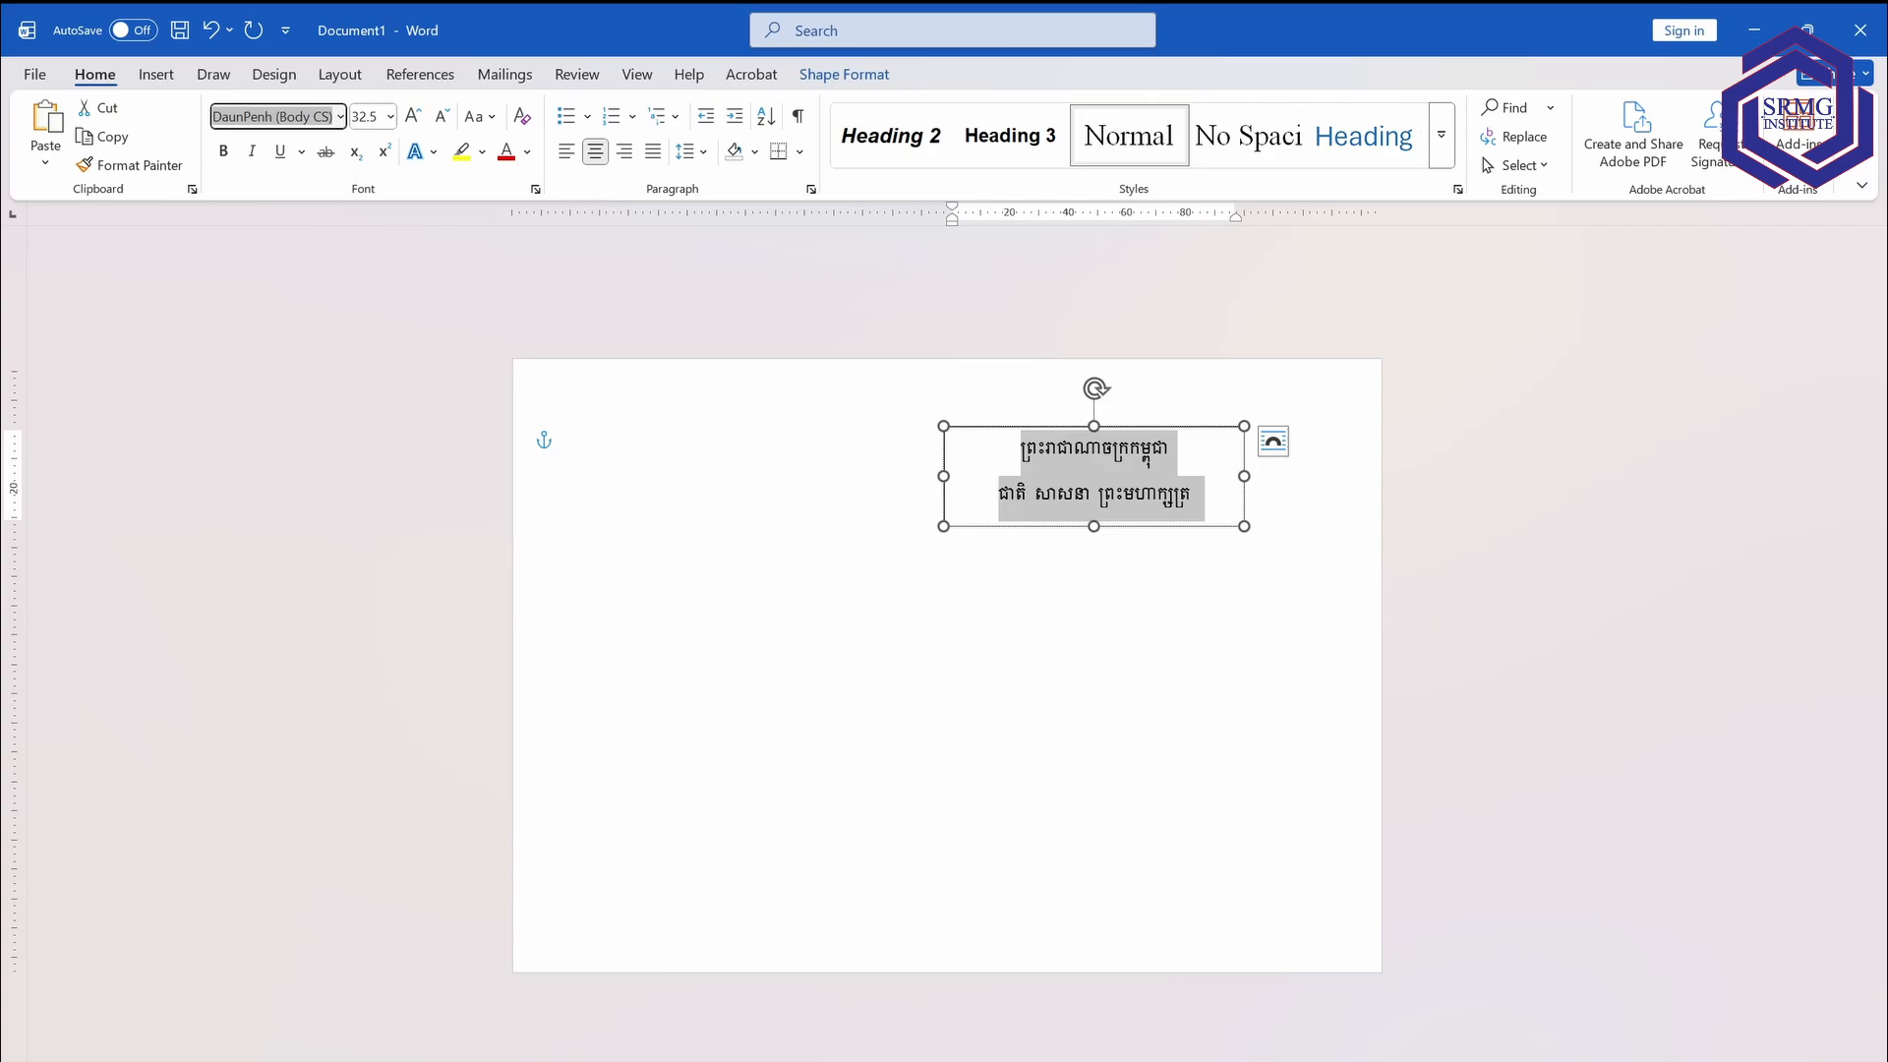
type("Khmer OS M")
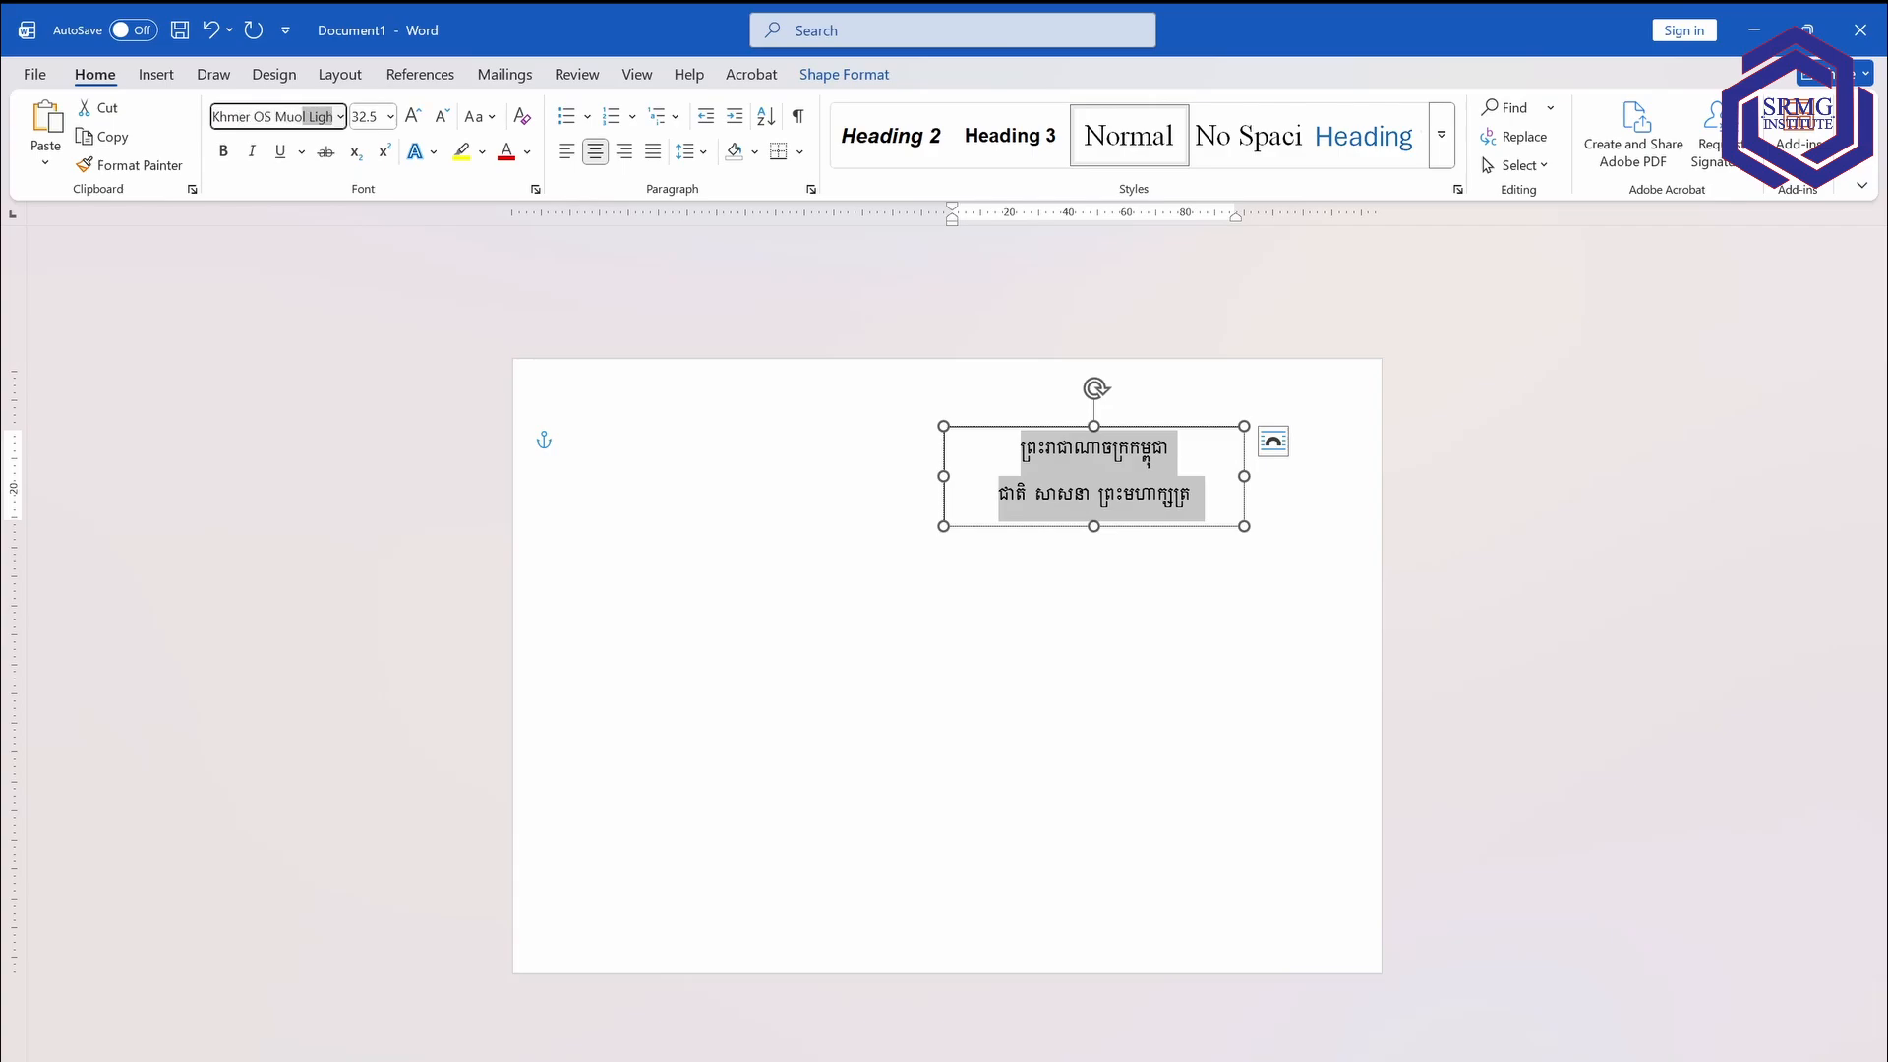
type("uol L")
key("Return")
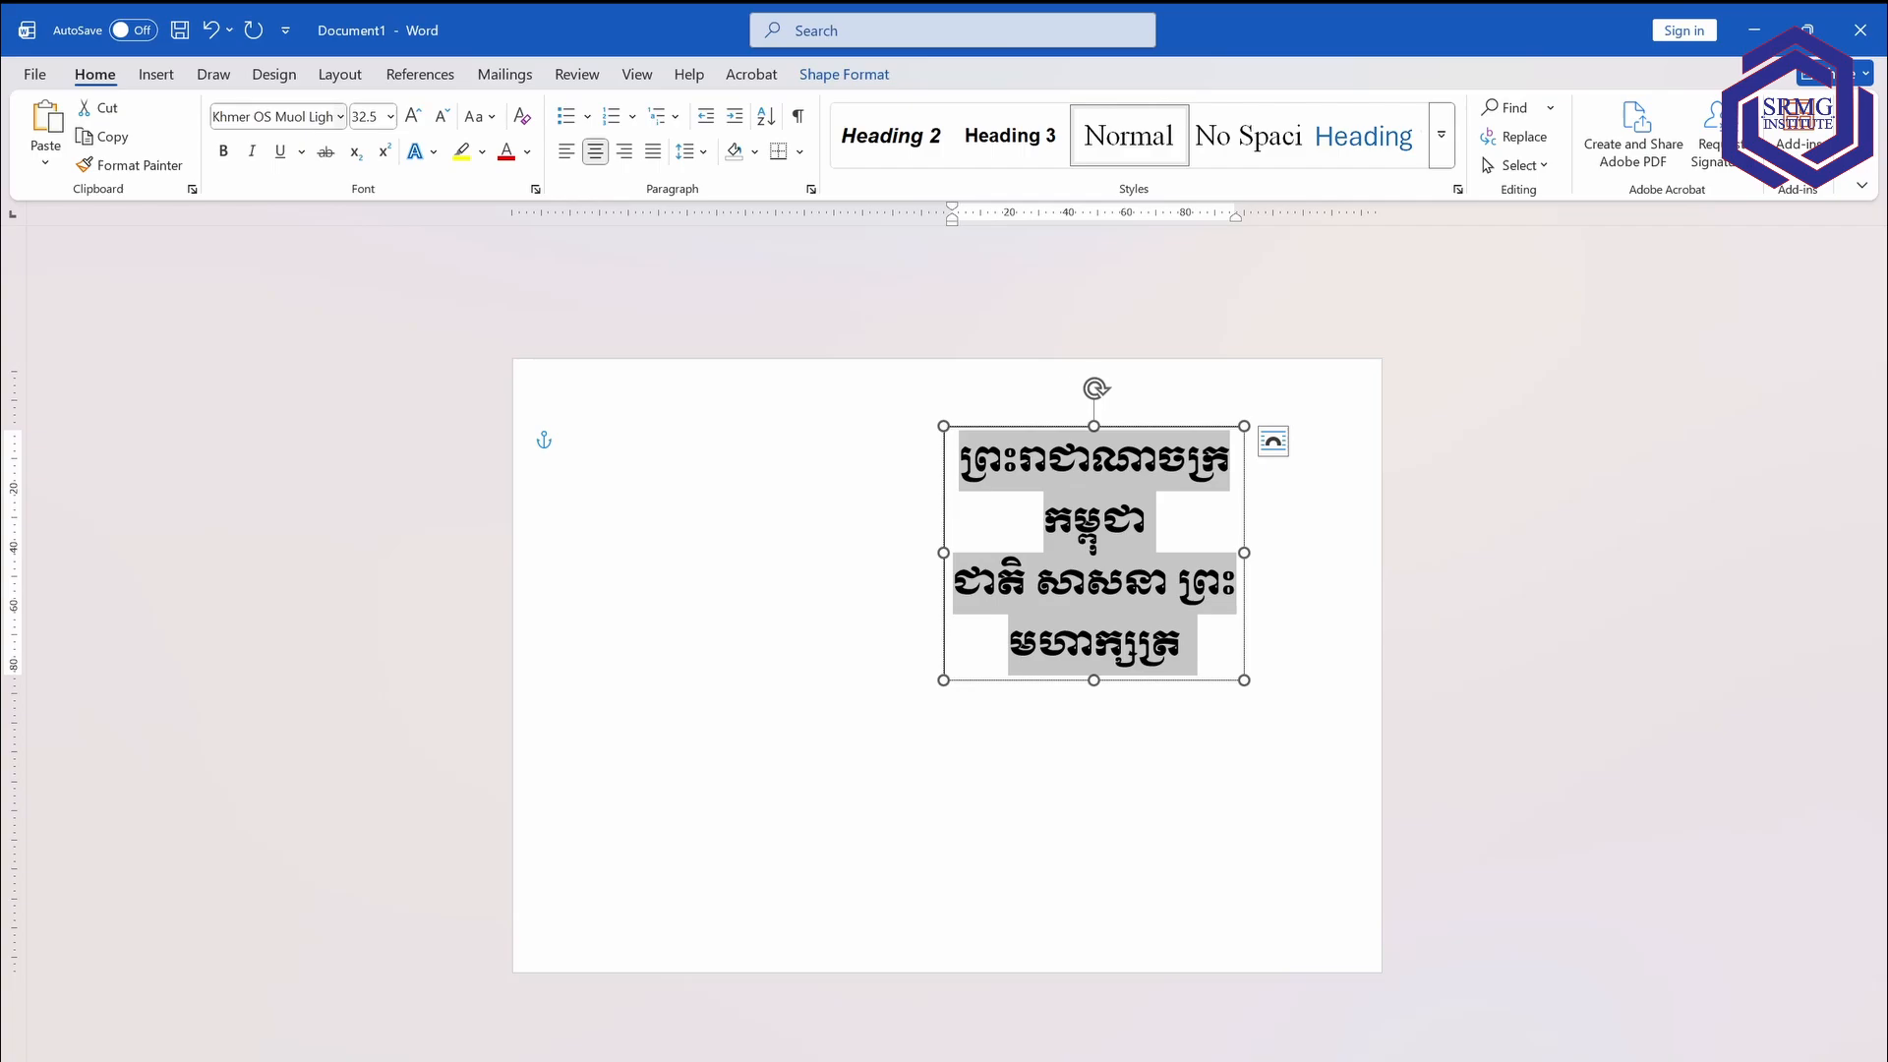
Reduce the heading text to size 14 and move the text box closer to the page's upper-right corner.
left_click(390, 116)
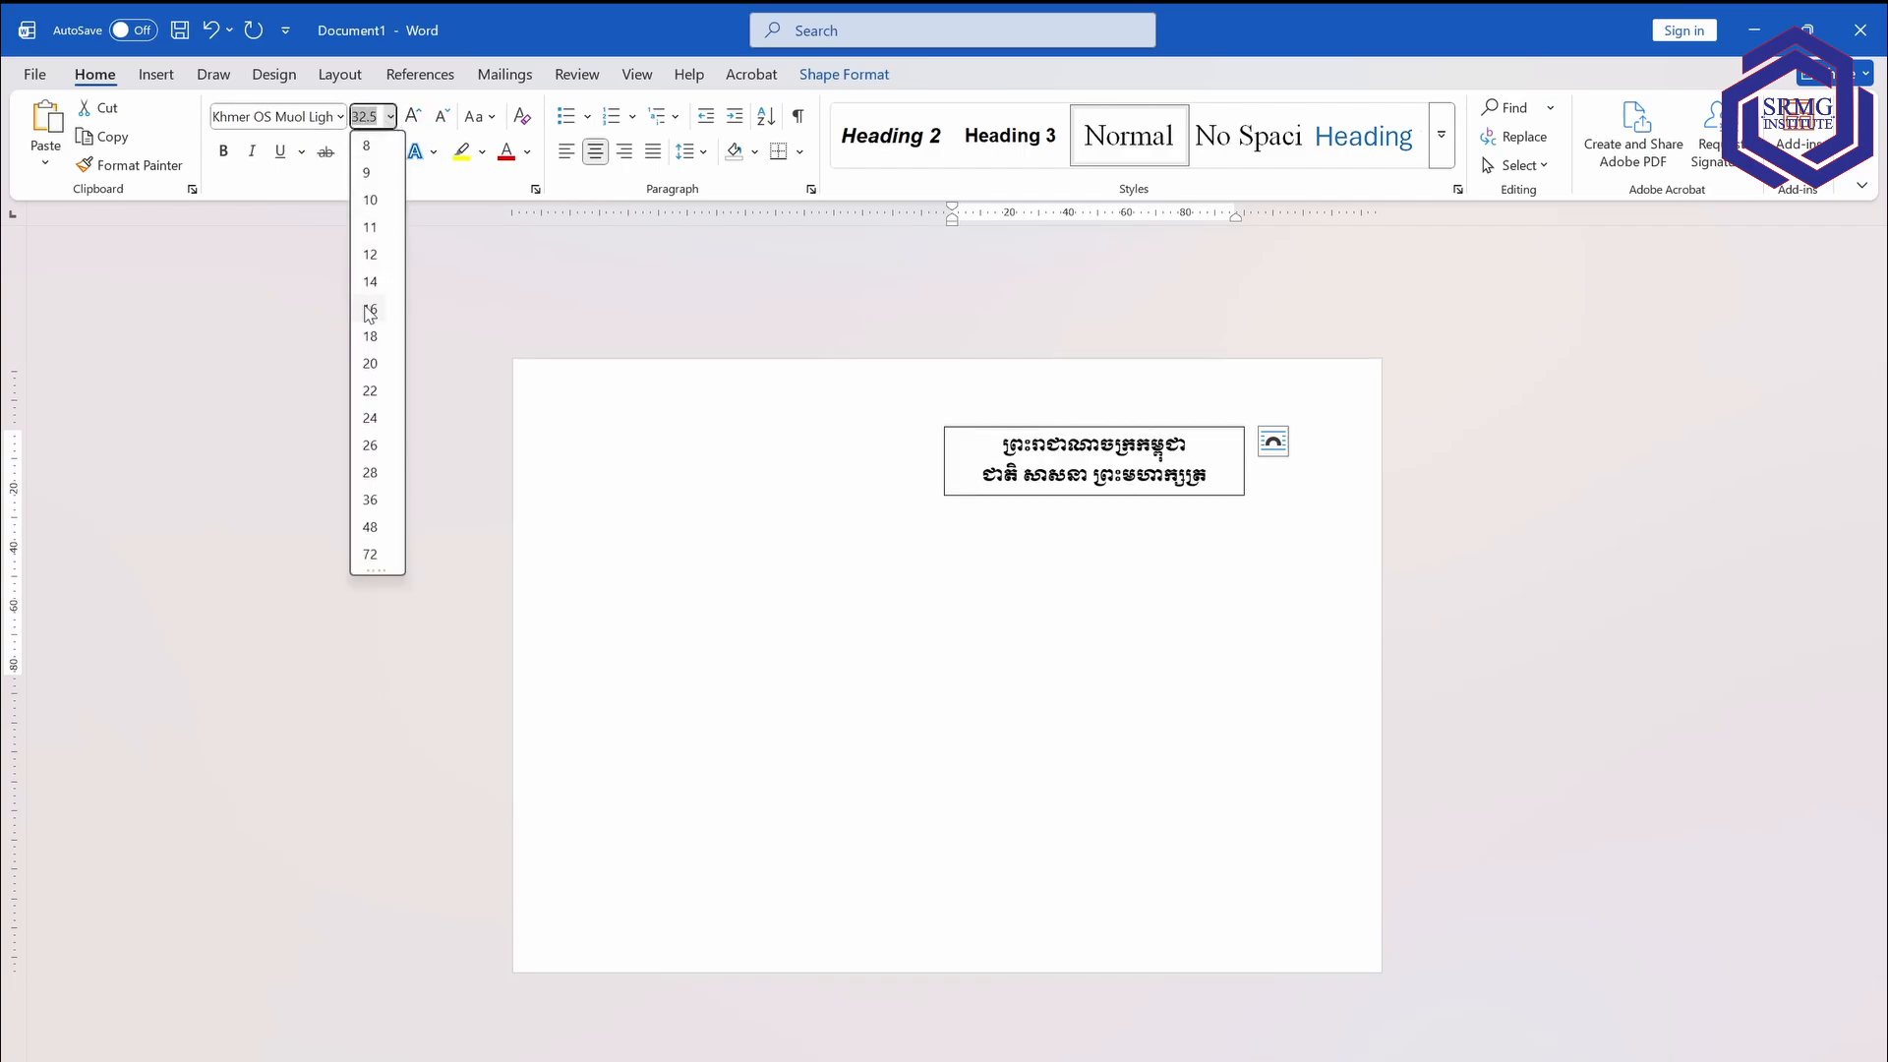
left_click(370, 308)
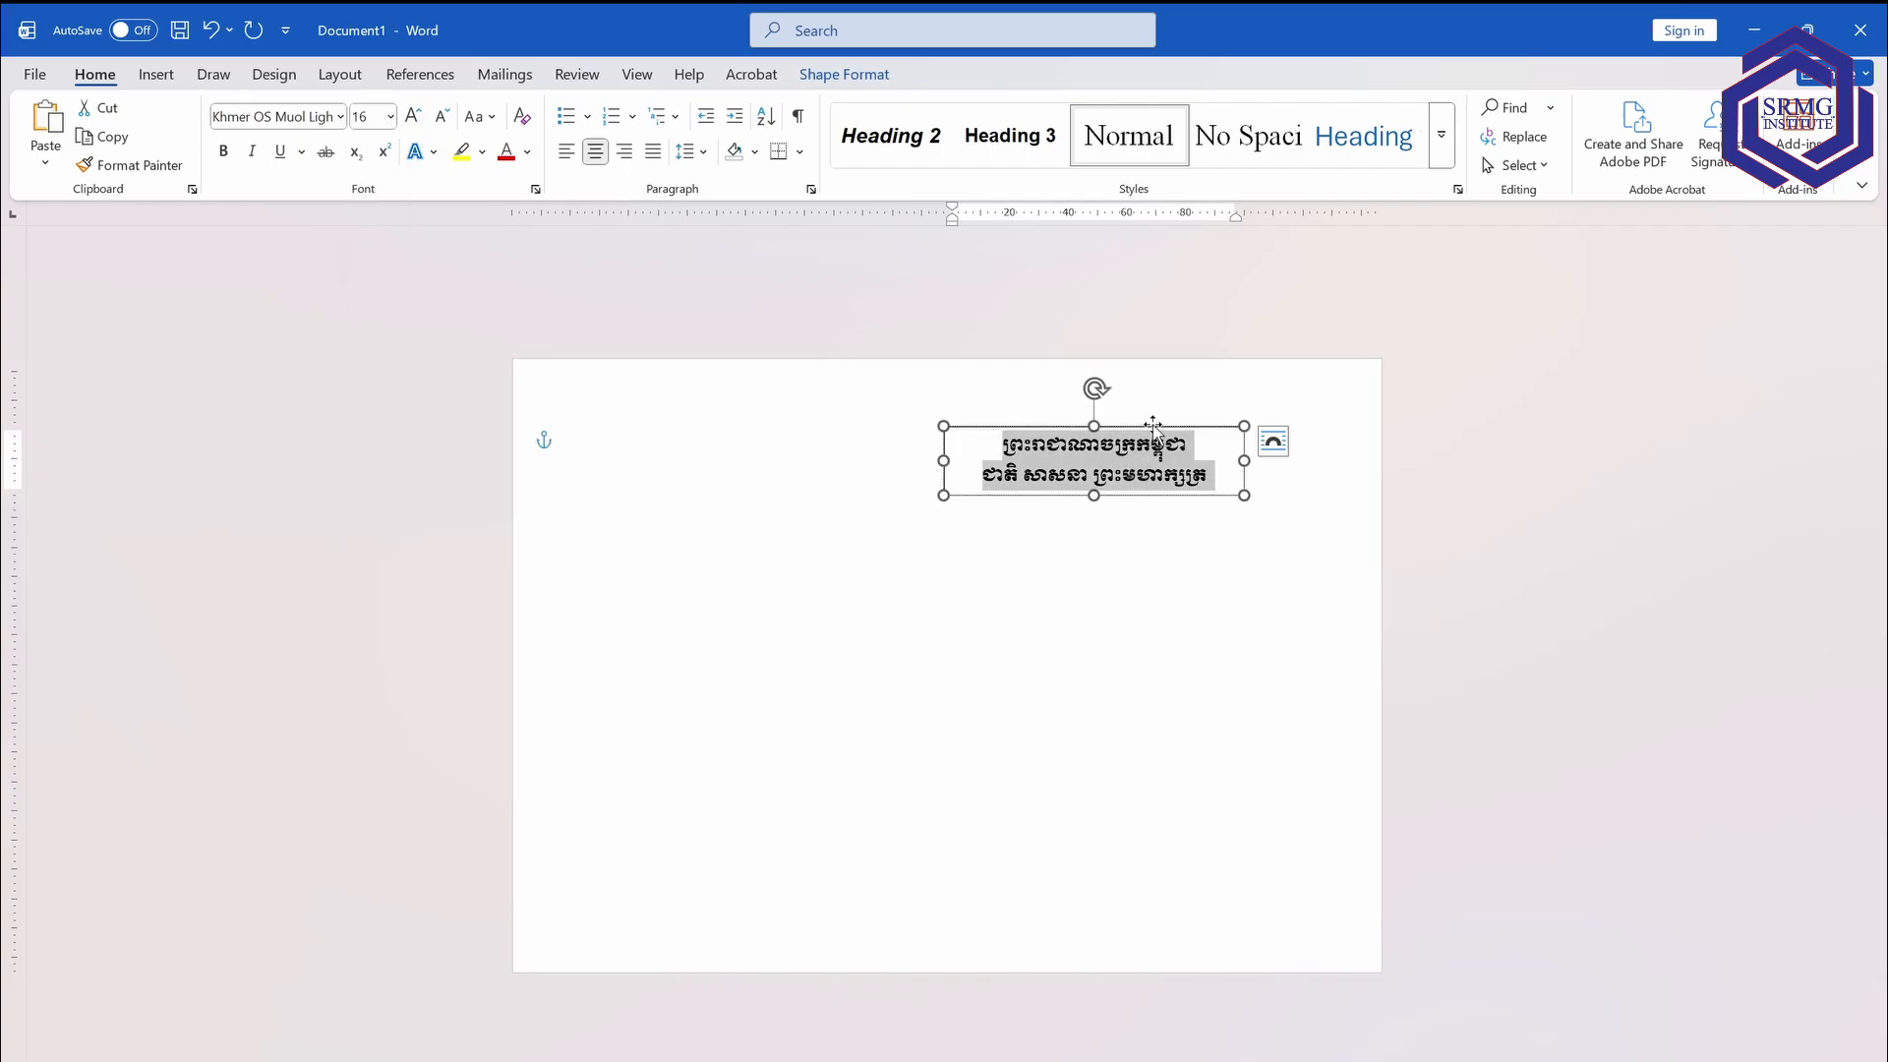
mouse_move(1153, 424)
left_mouse_down()
mouse_move(1192, 409)
mouse_move(1179, 426)
left_mouse_up()
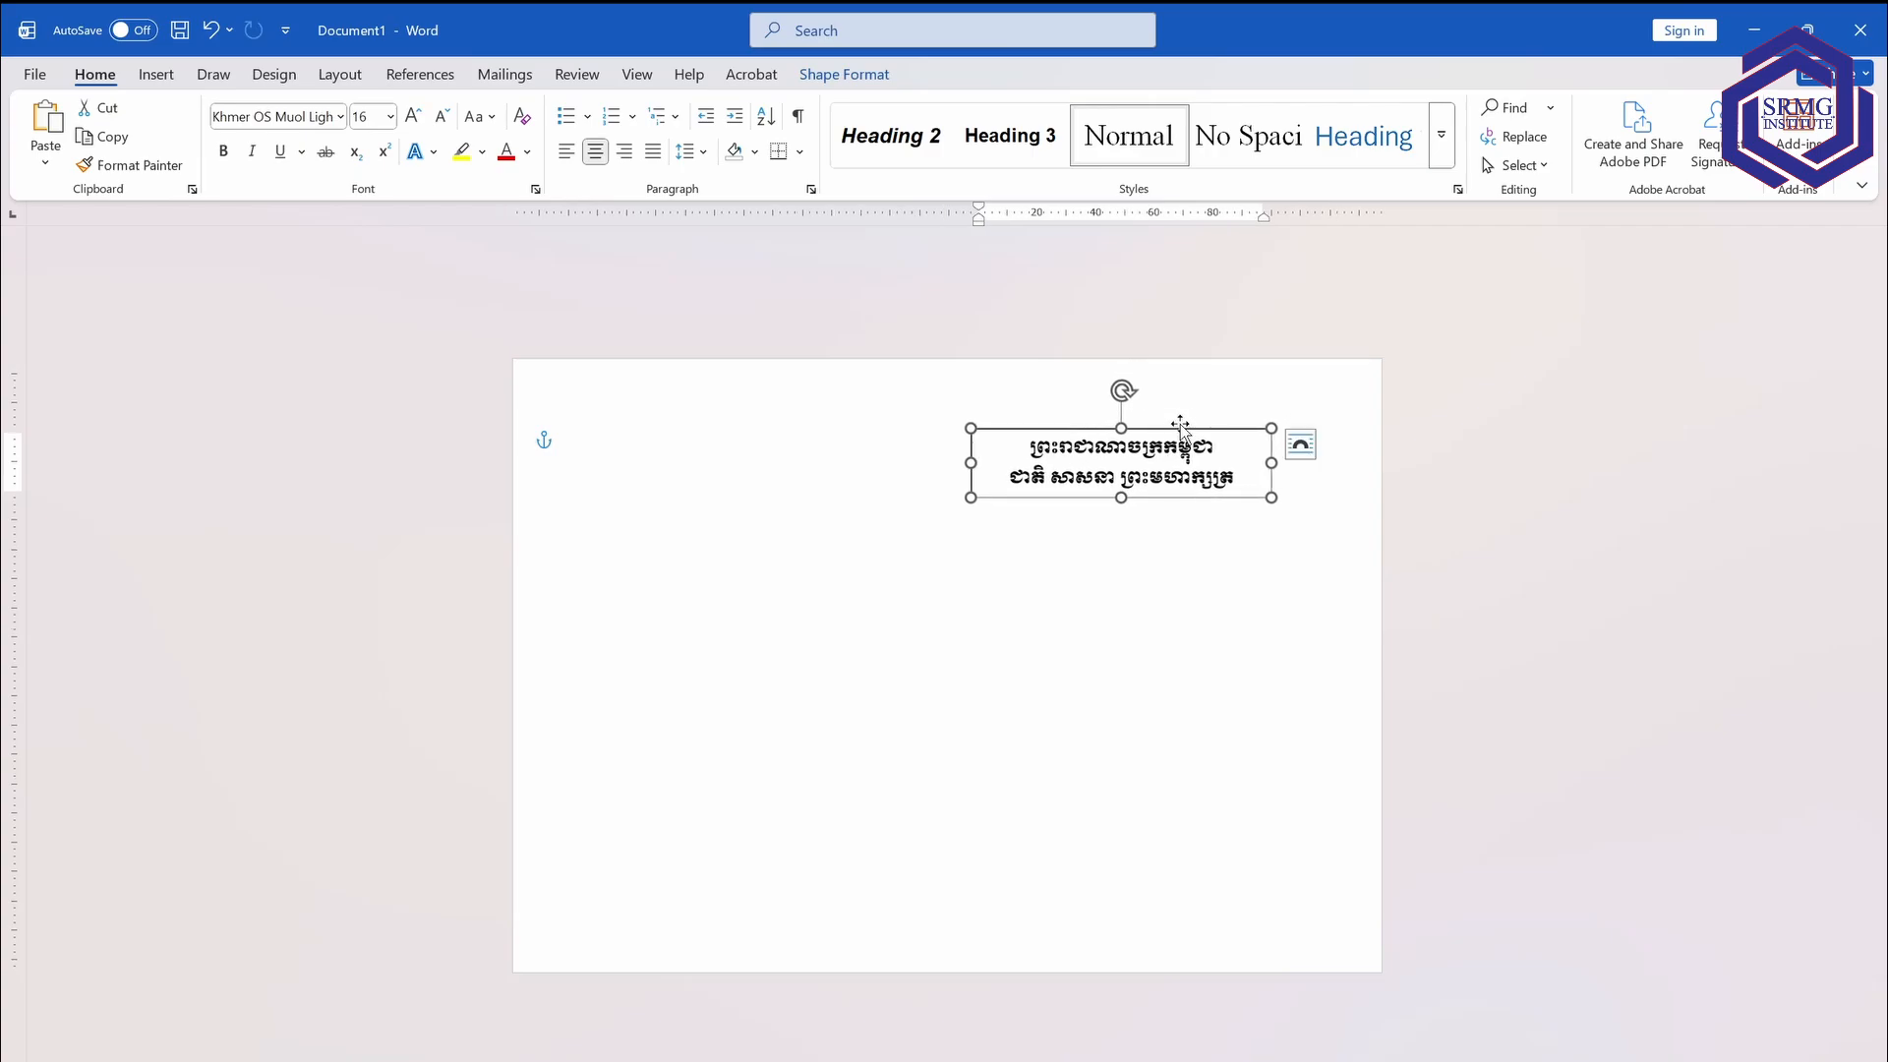
left_click(1214, 477)
key("ctrl+z")
key("ctrl+z")
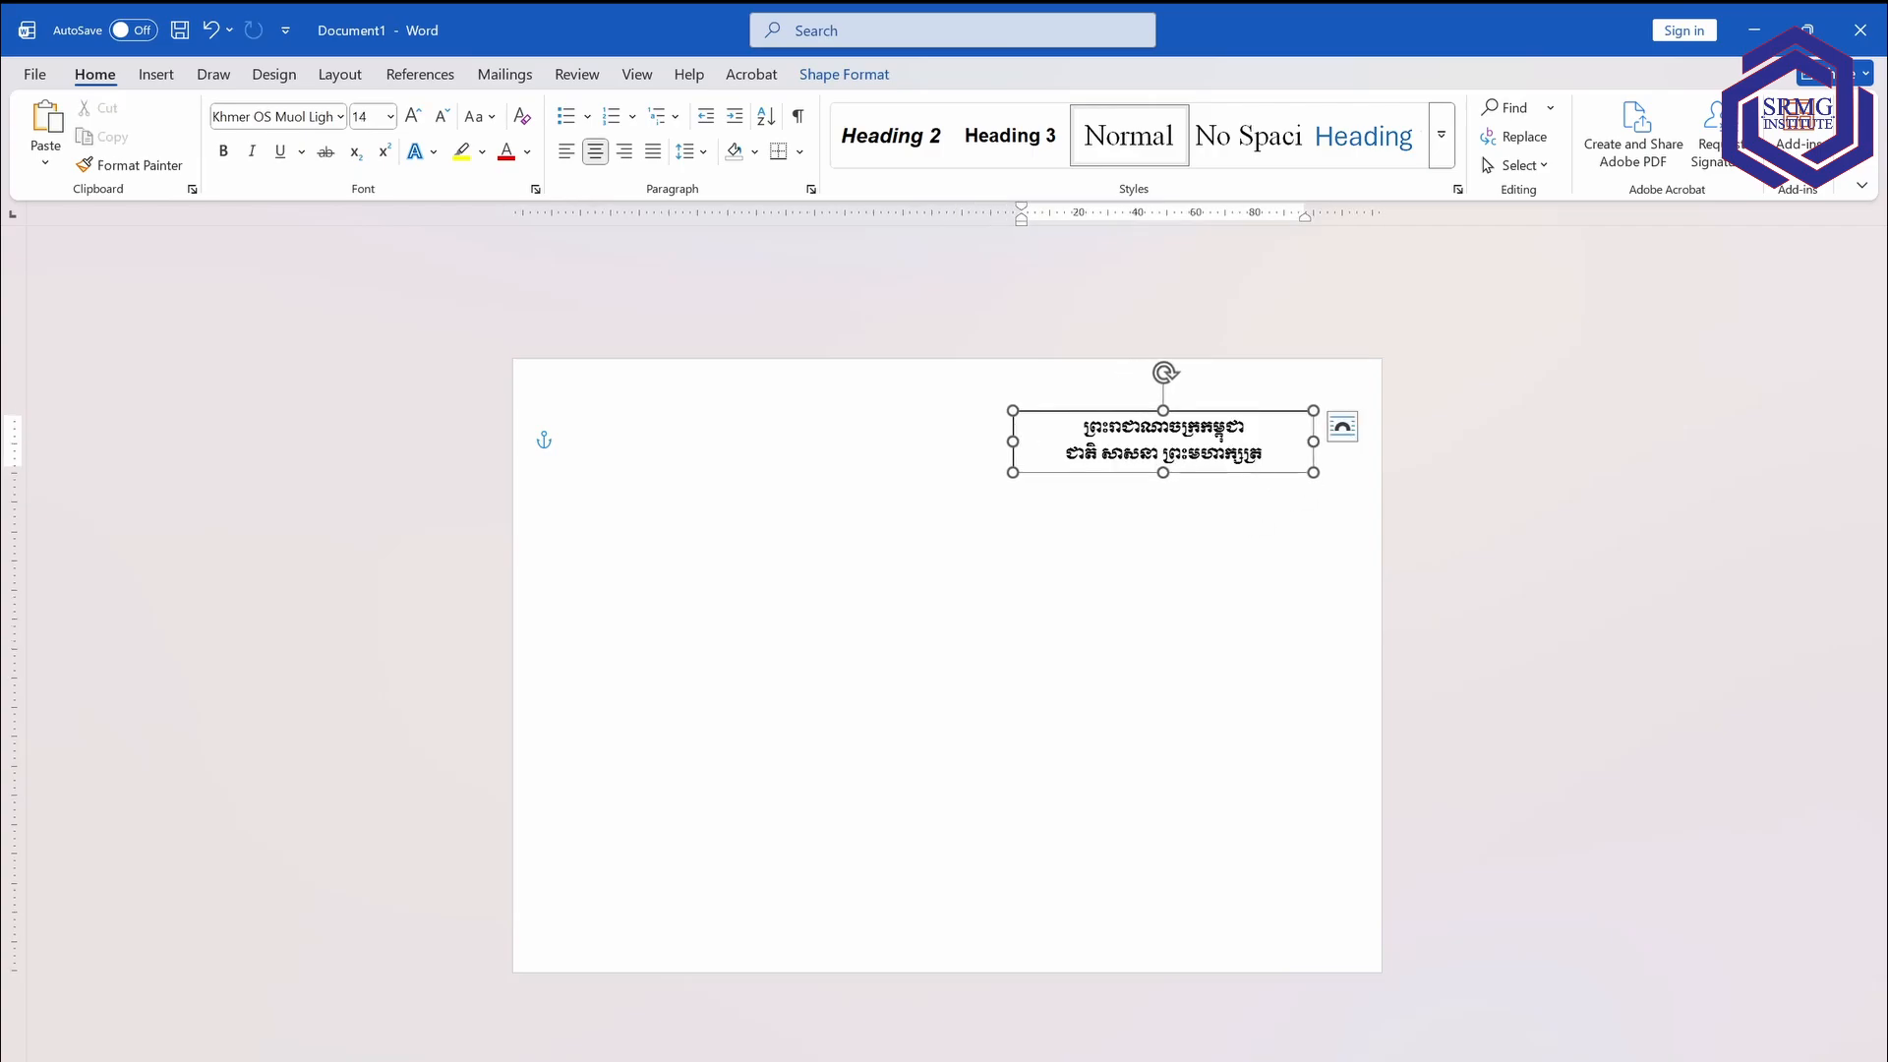
Add a third heading line containing "3" in the Tacteing font and enlarge this ornament to size 26.
left_click(340, 117)
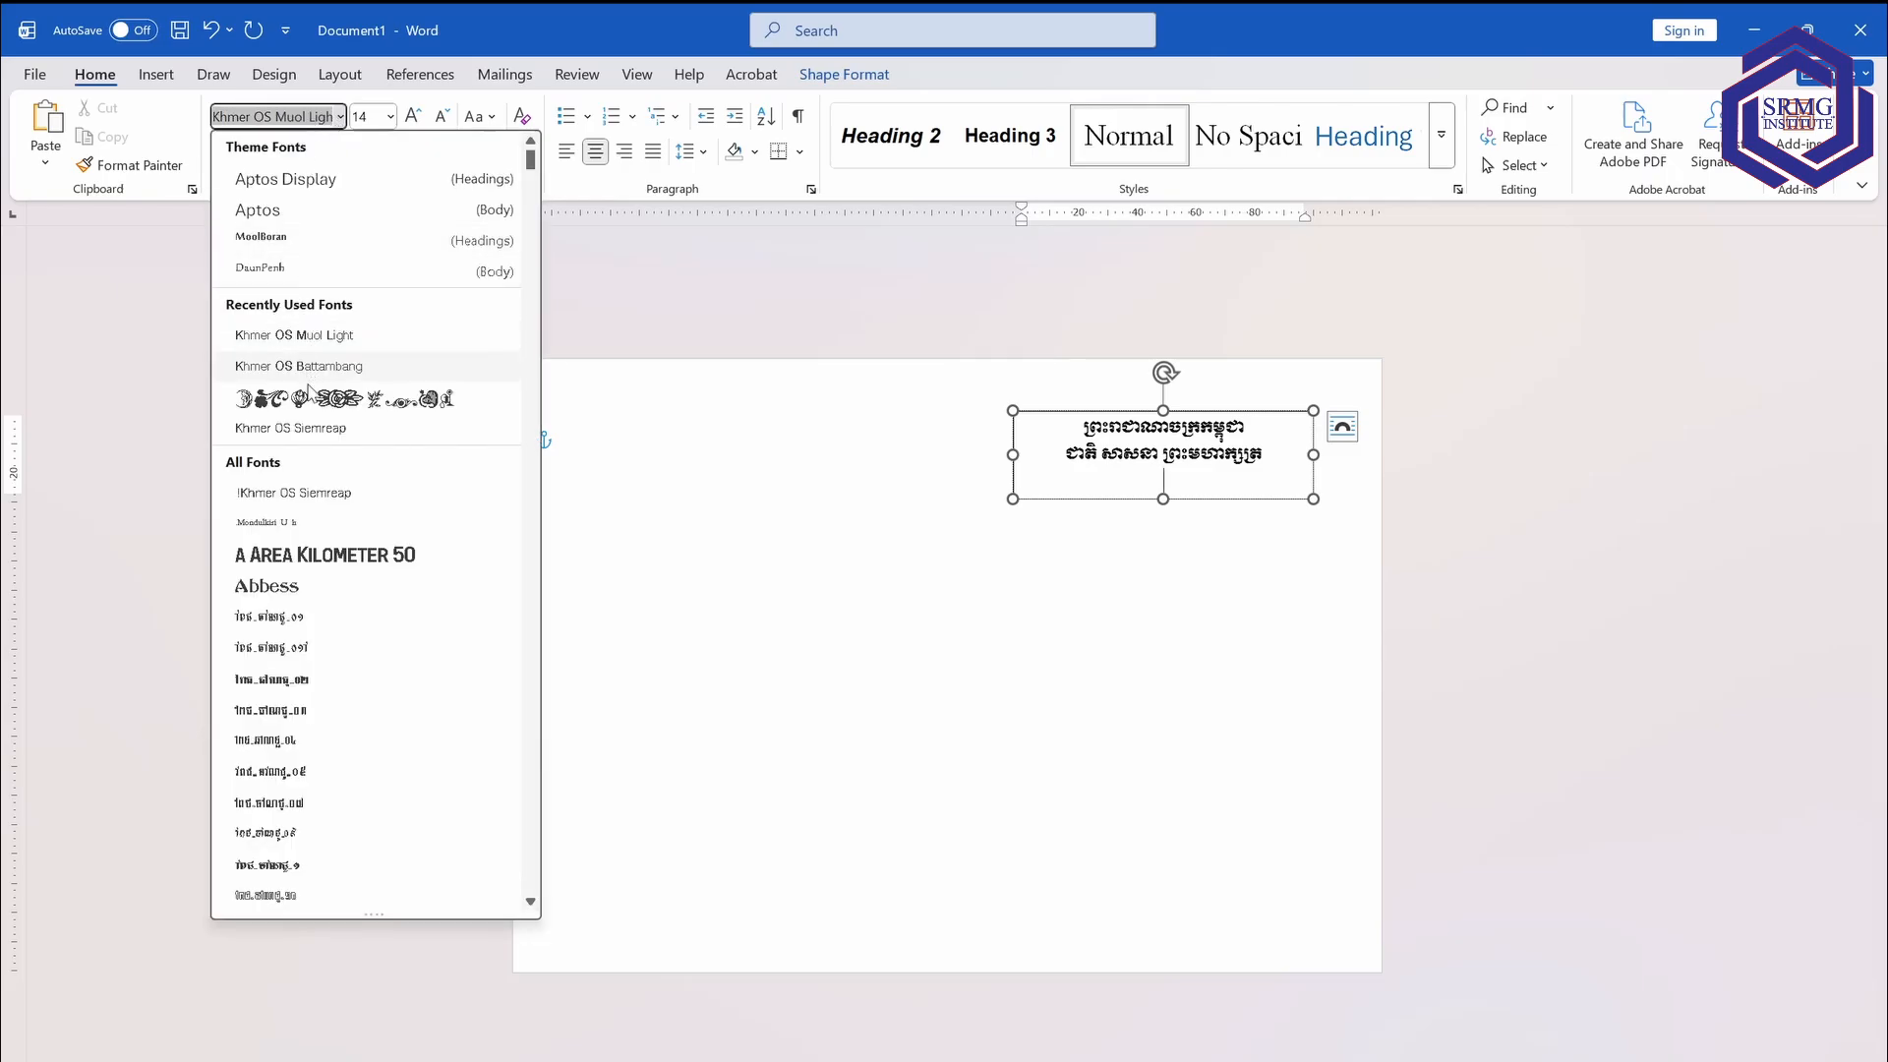
left_click(308, 398)
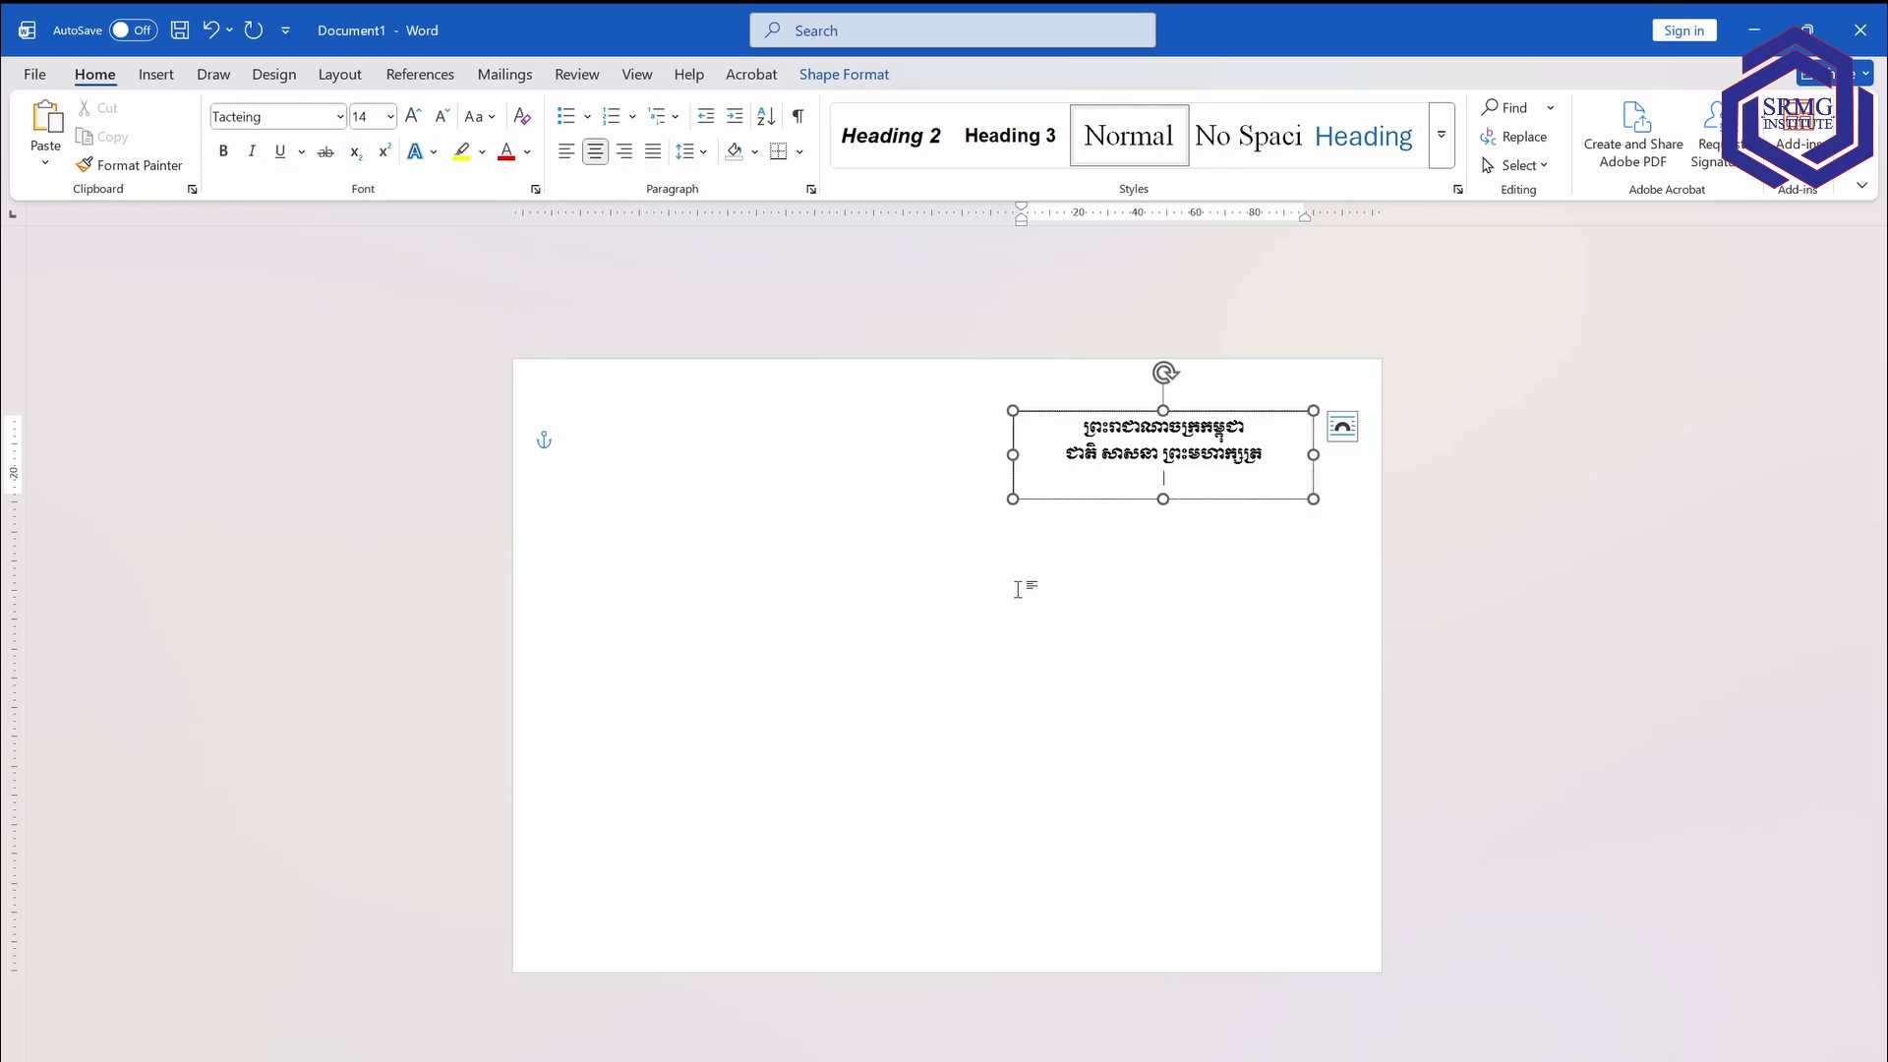
type("3")
left_click_drag(1186, 465, 1143, 476)
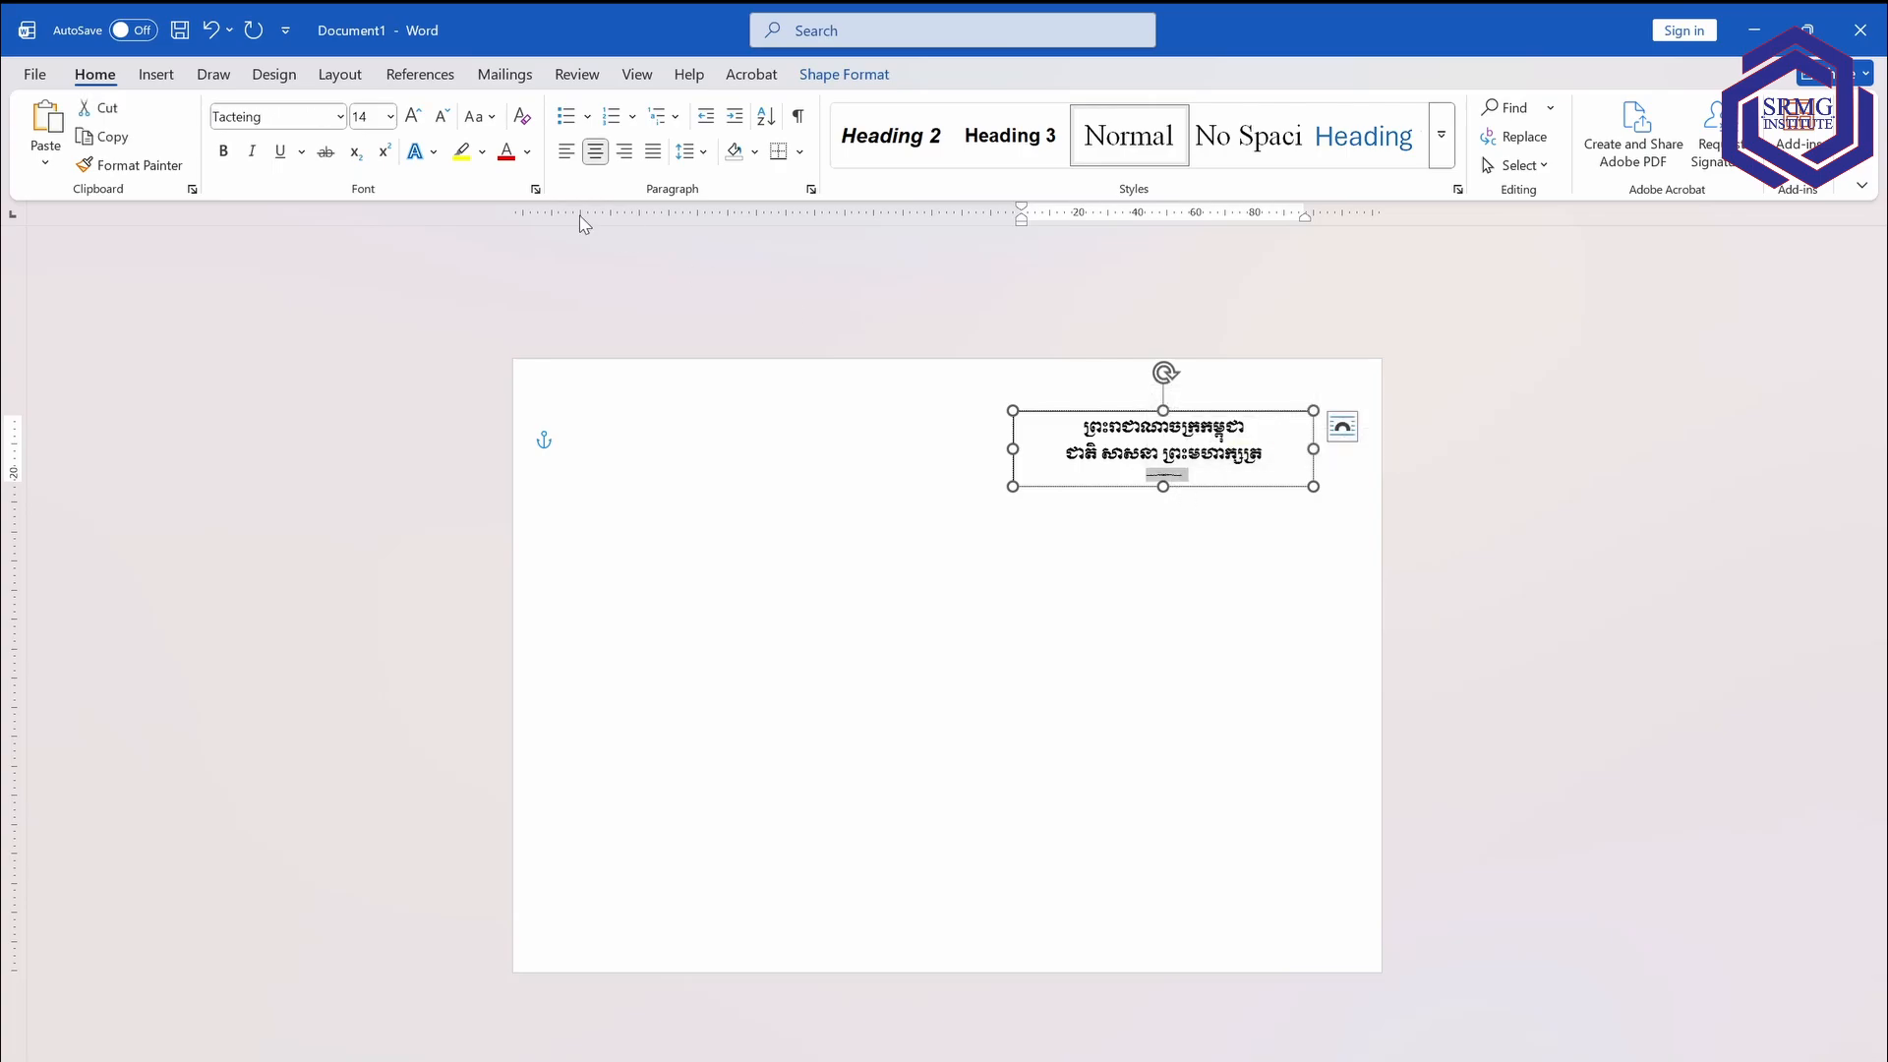
left_click(413, 116)
left_click(413, 116)
left_click(413, 116)
left_click(413, 116)
left_click(413, 116)
left_click(413, 116)
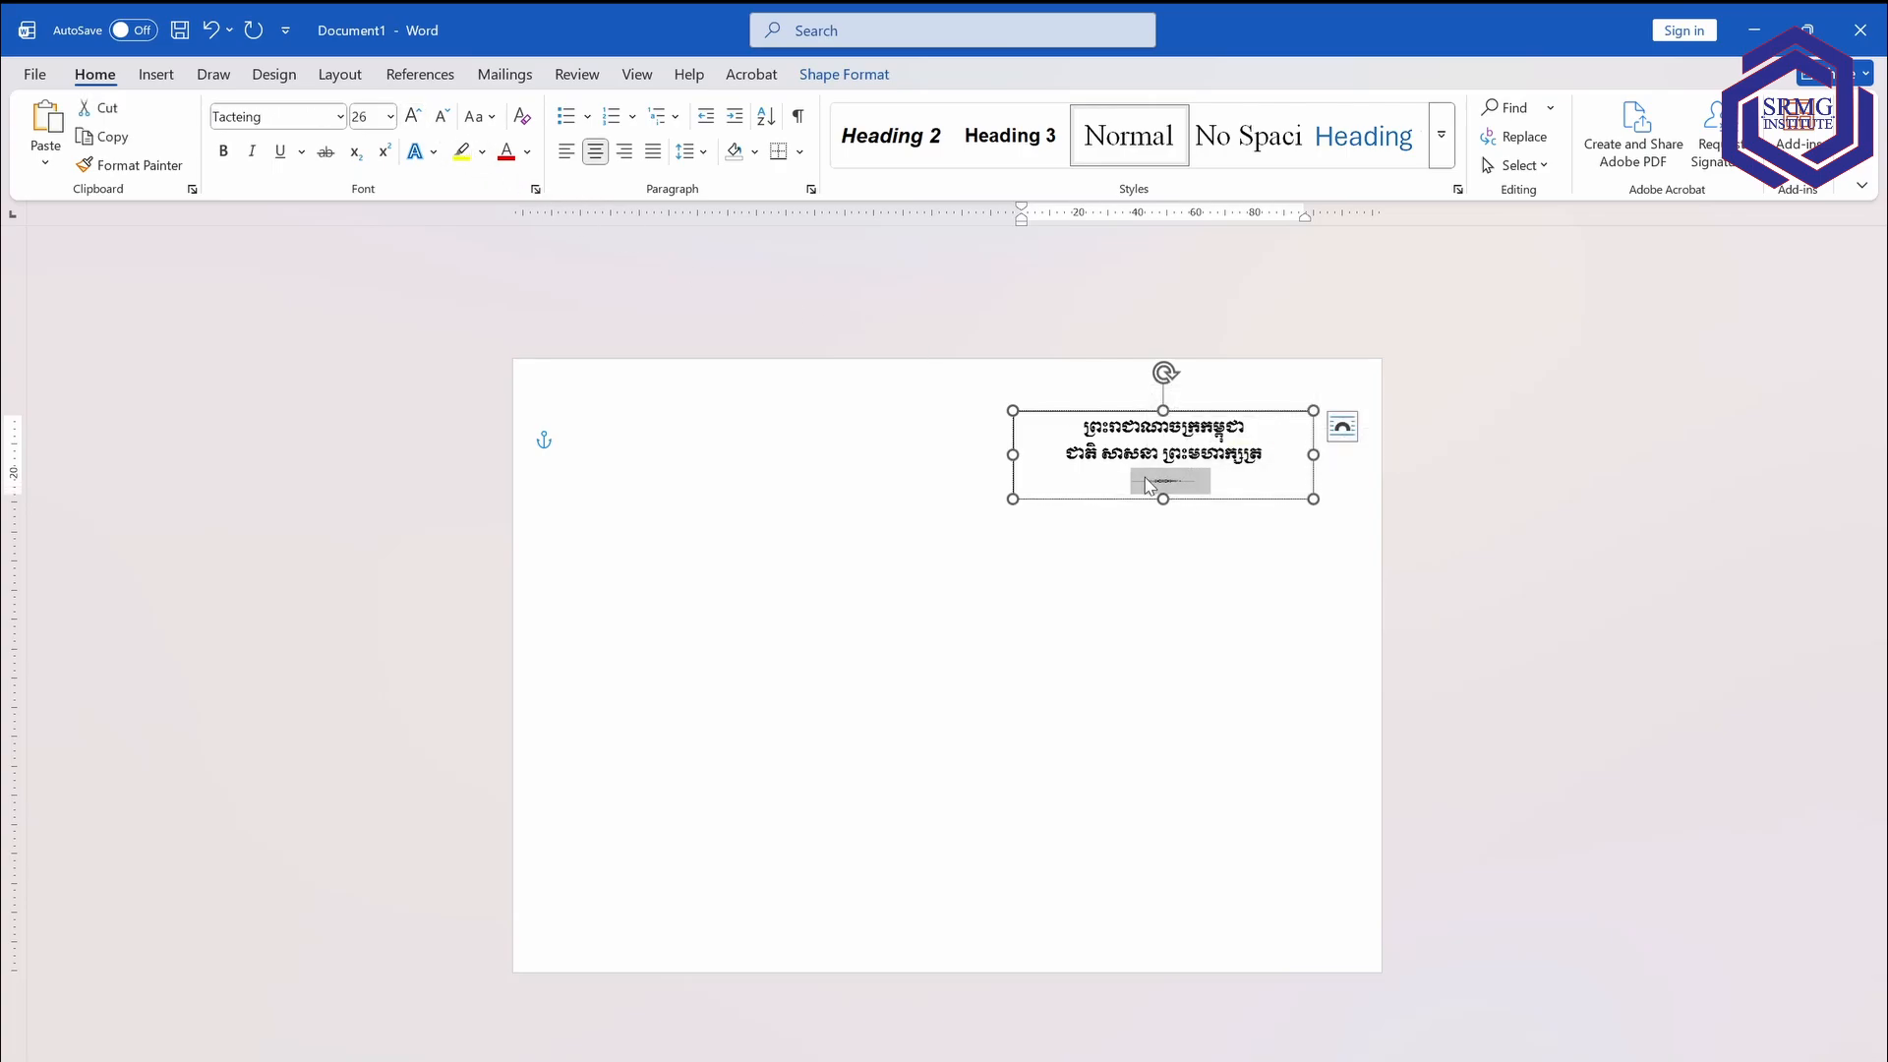
Check the line spacing setting of the three heading lines.
left_click(1197, 482)
left_click_drag(1197, 481, 1082, 422)
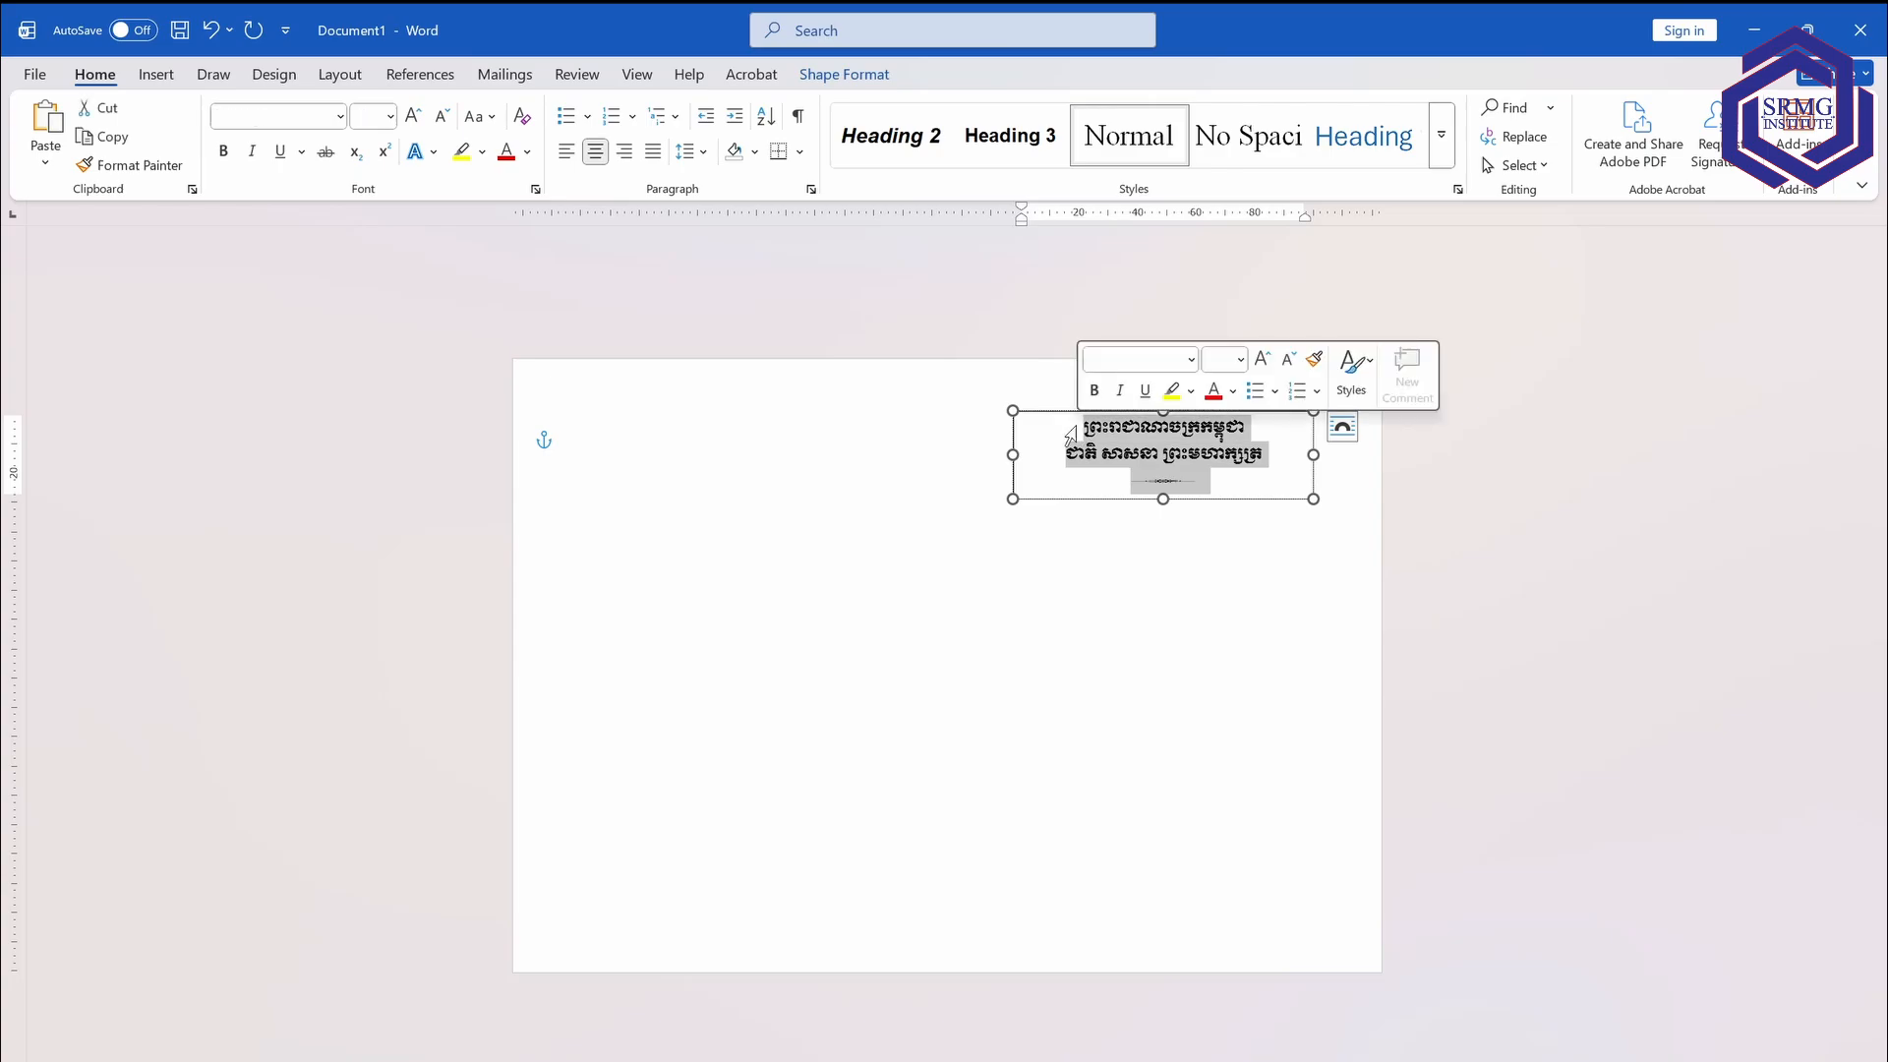
left_click(691, 154)
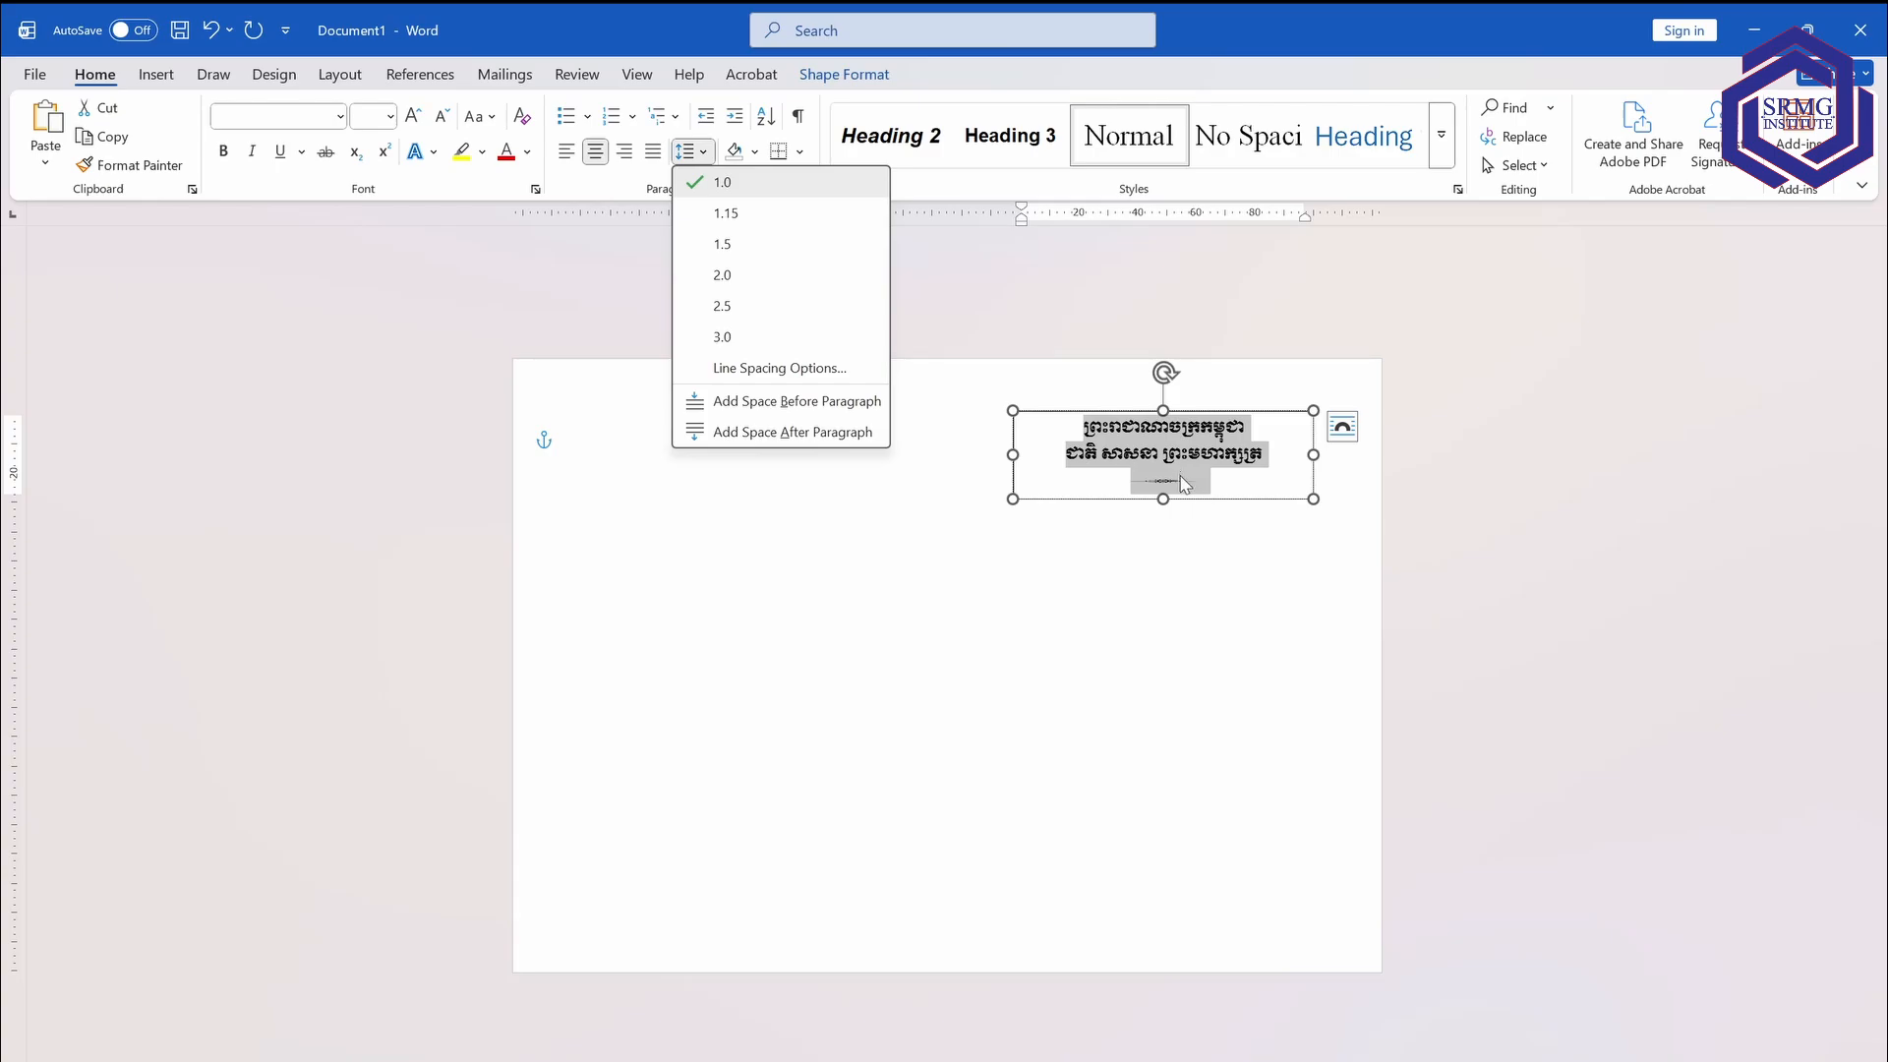
left_click(1200, 521)
left_click(1201, 543)
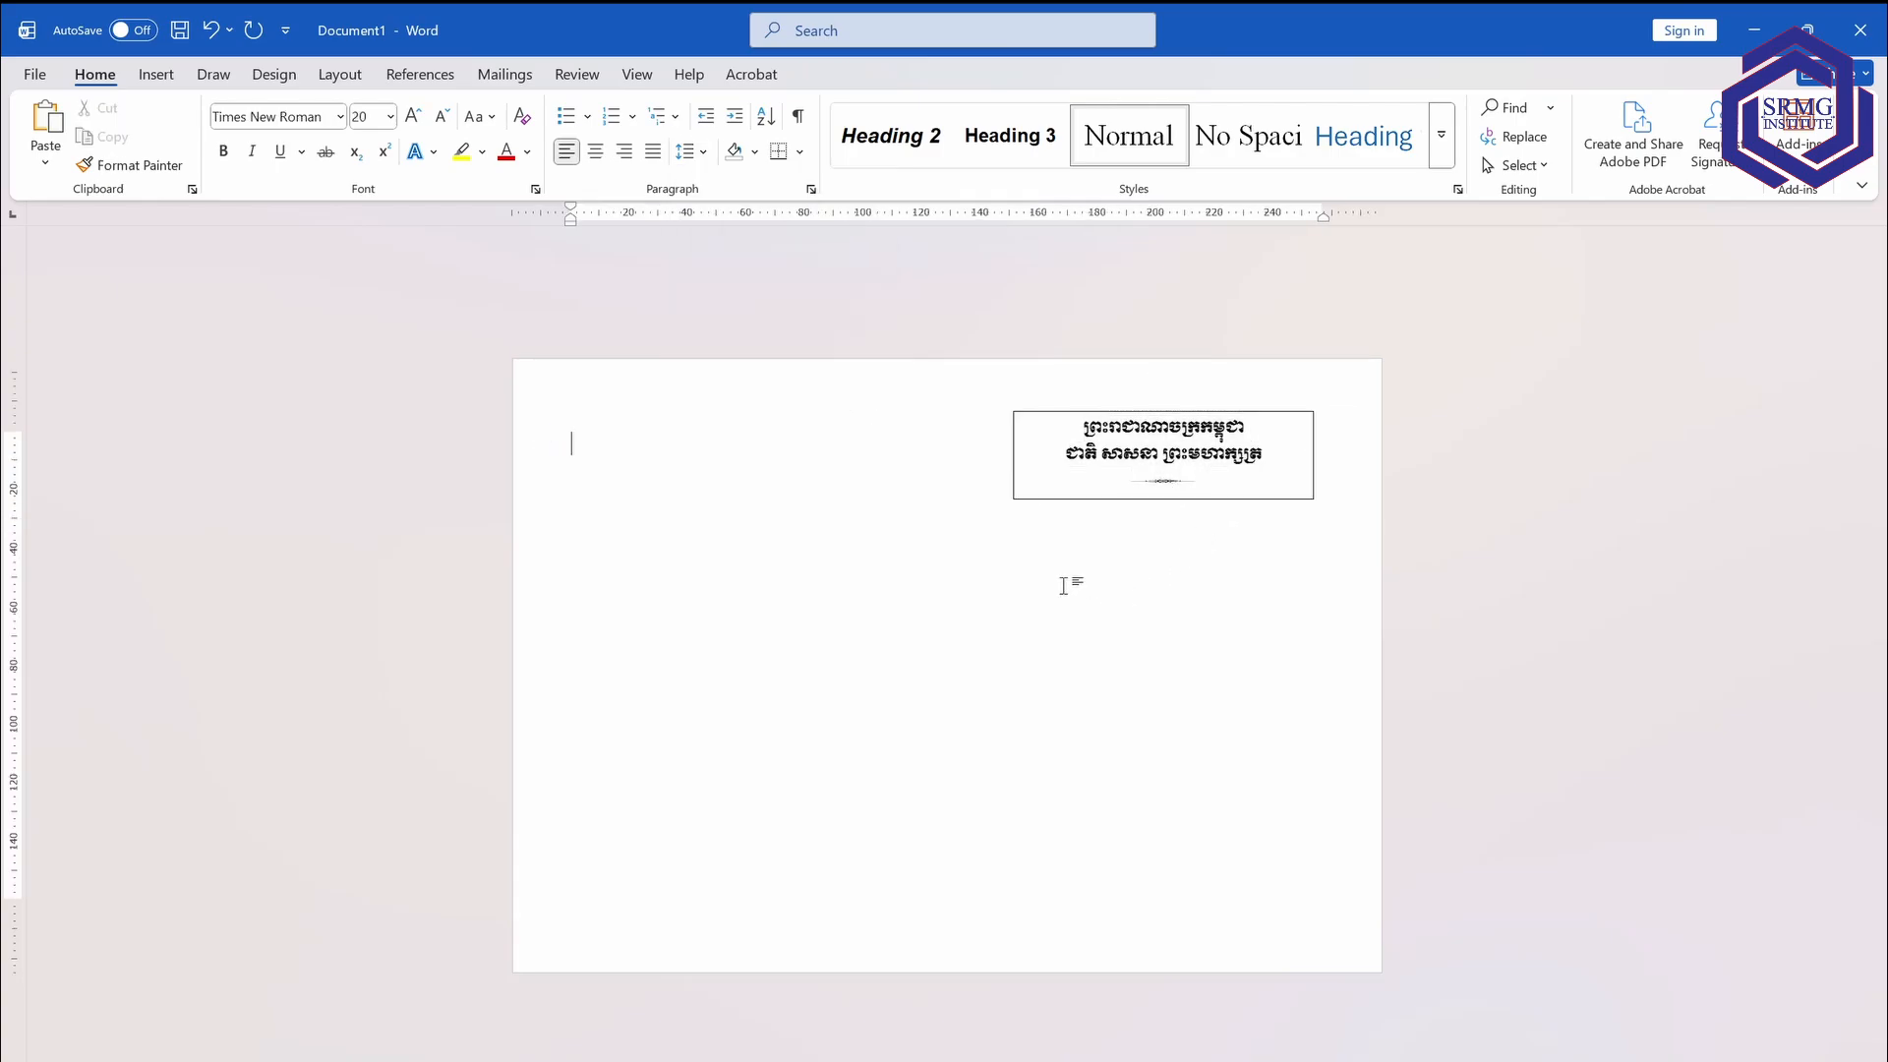
Set the heading text box to No Fill and No Outline.
left_click(1084, 454)
left_click_drag(1219, 482, 1082, 428)
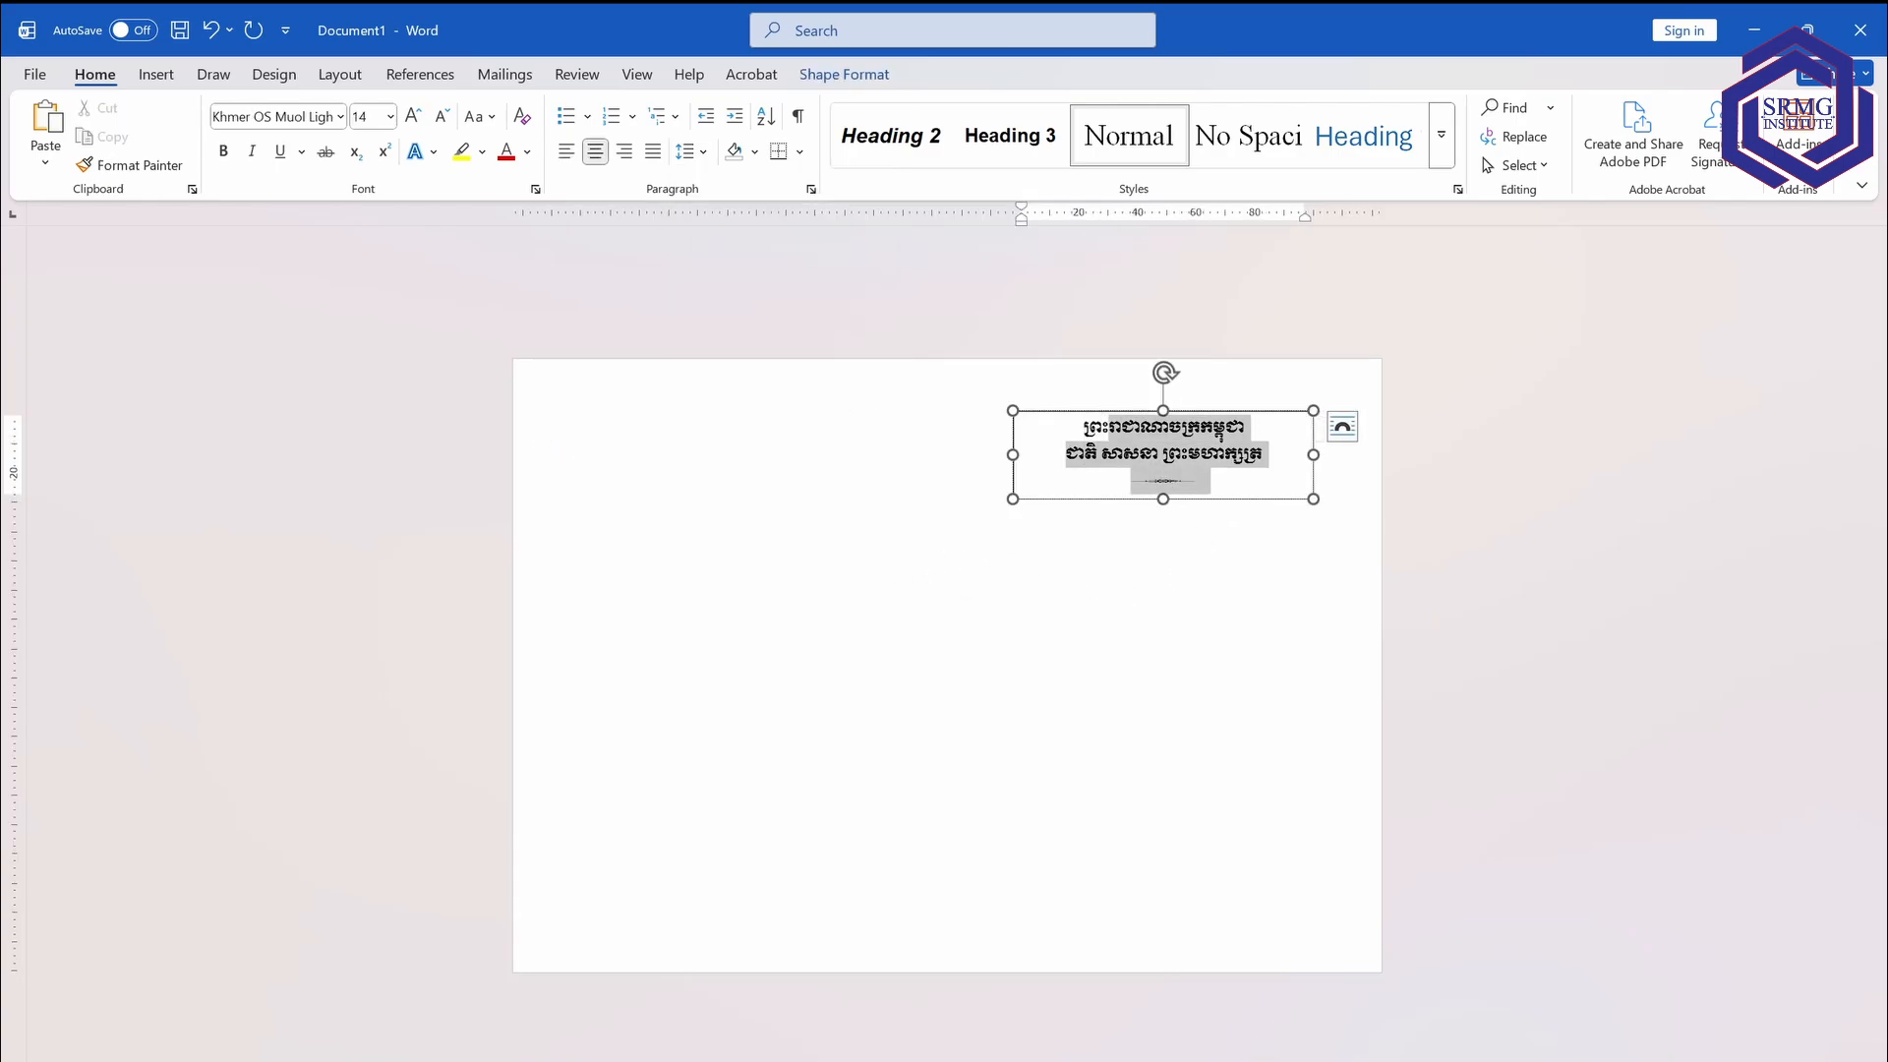
left_click(1219, 482)
left_click_drag(1219, 482, 1083, 426)
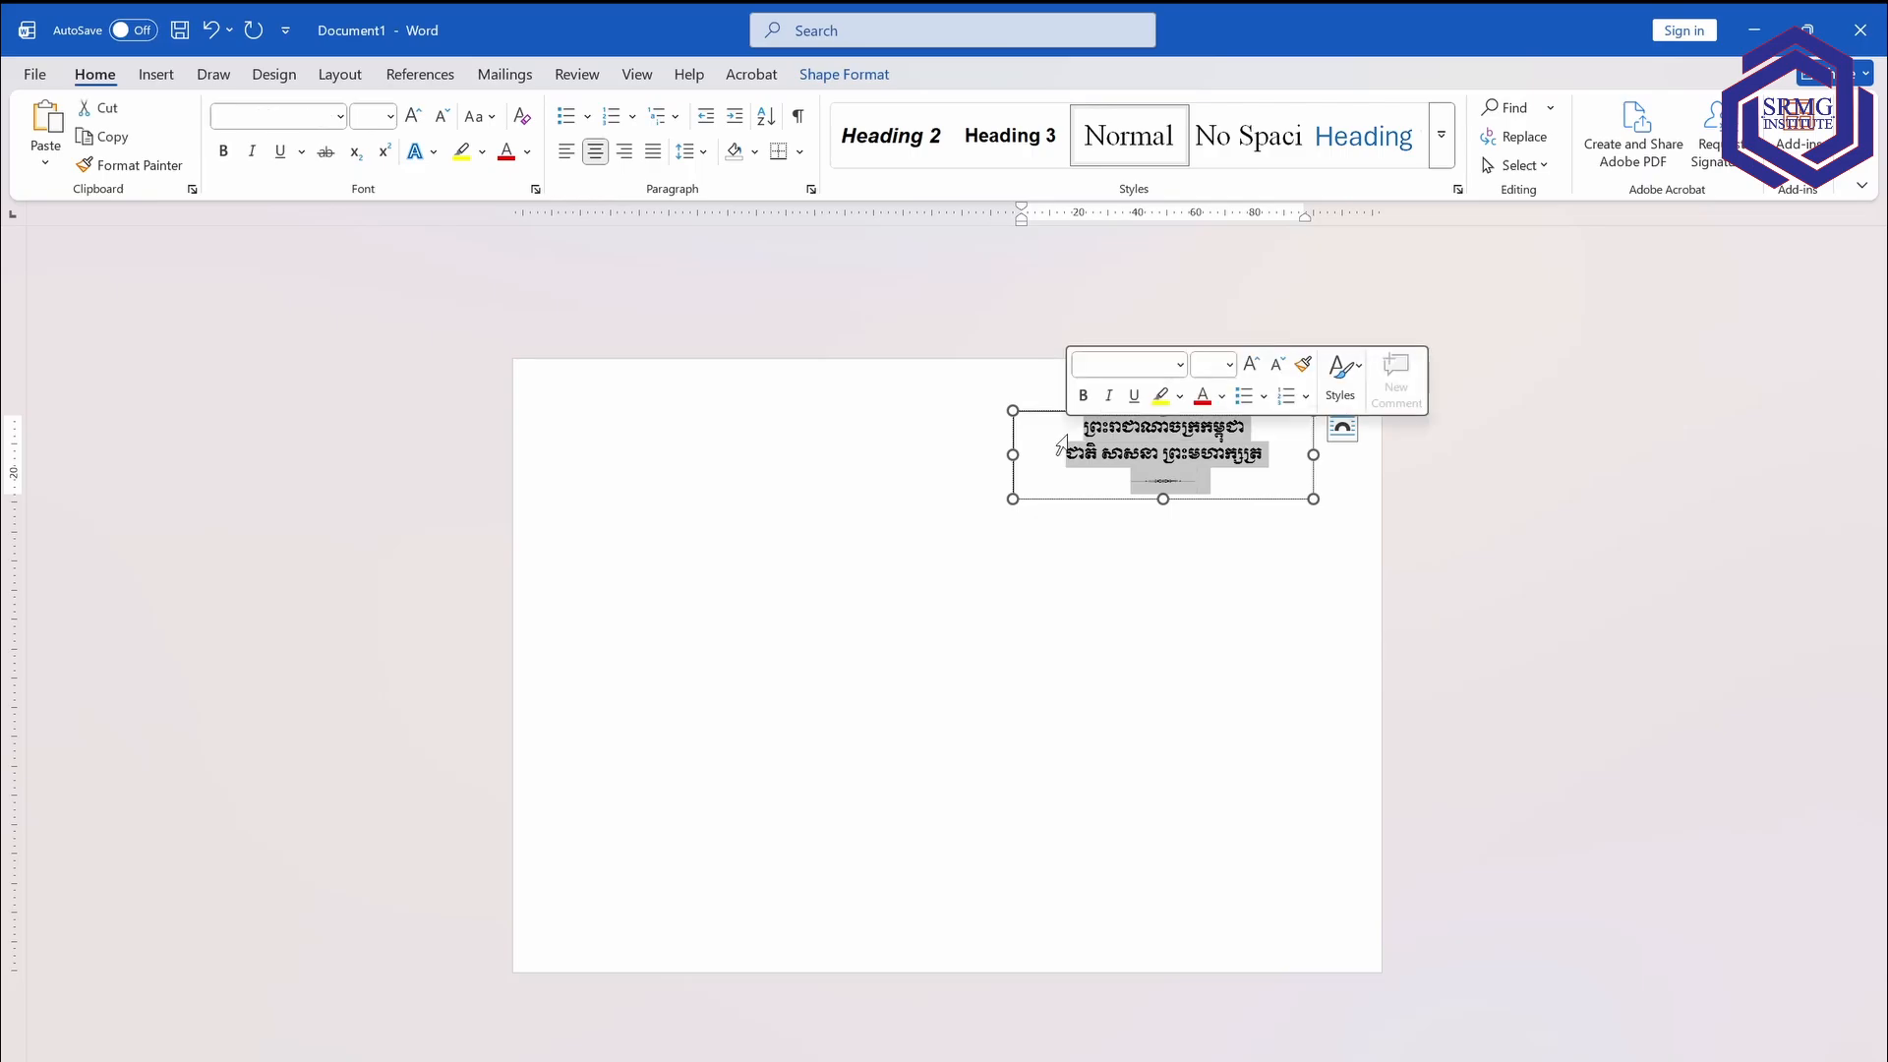
left_click(855, 78)
left_click(661, 109)
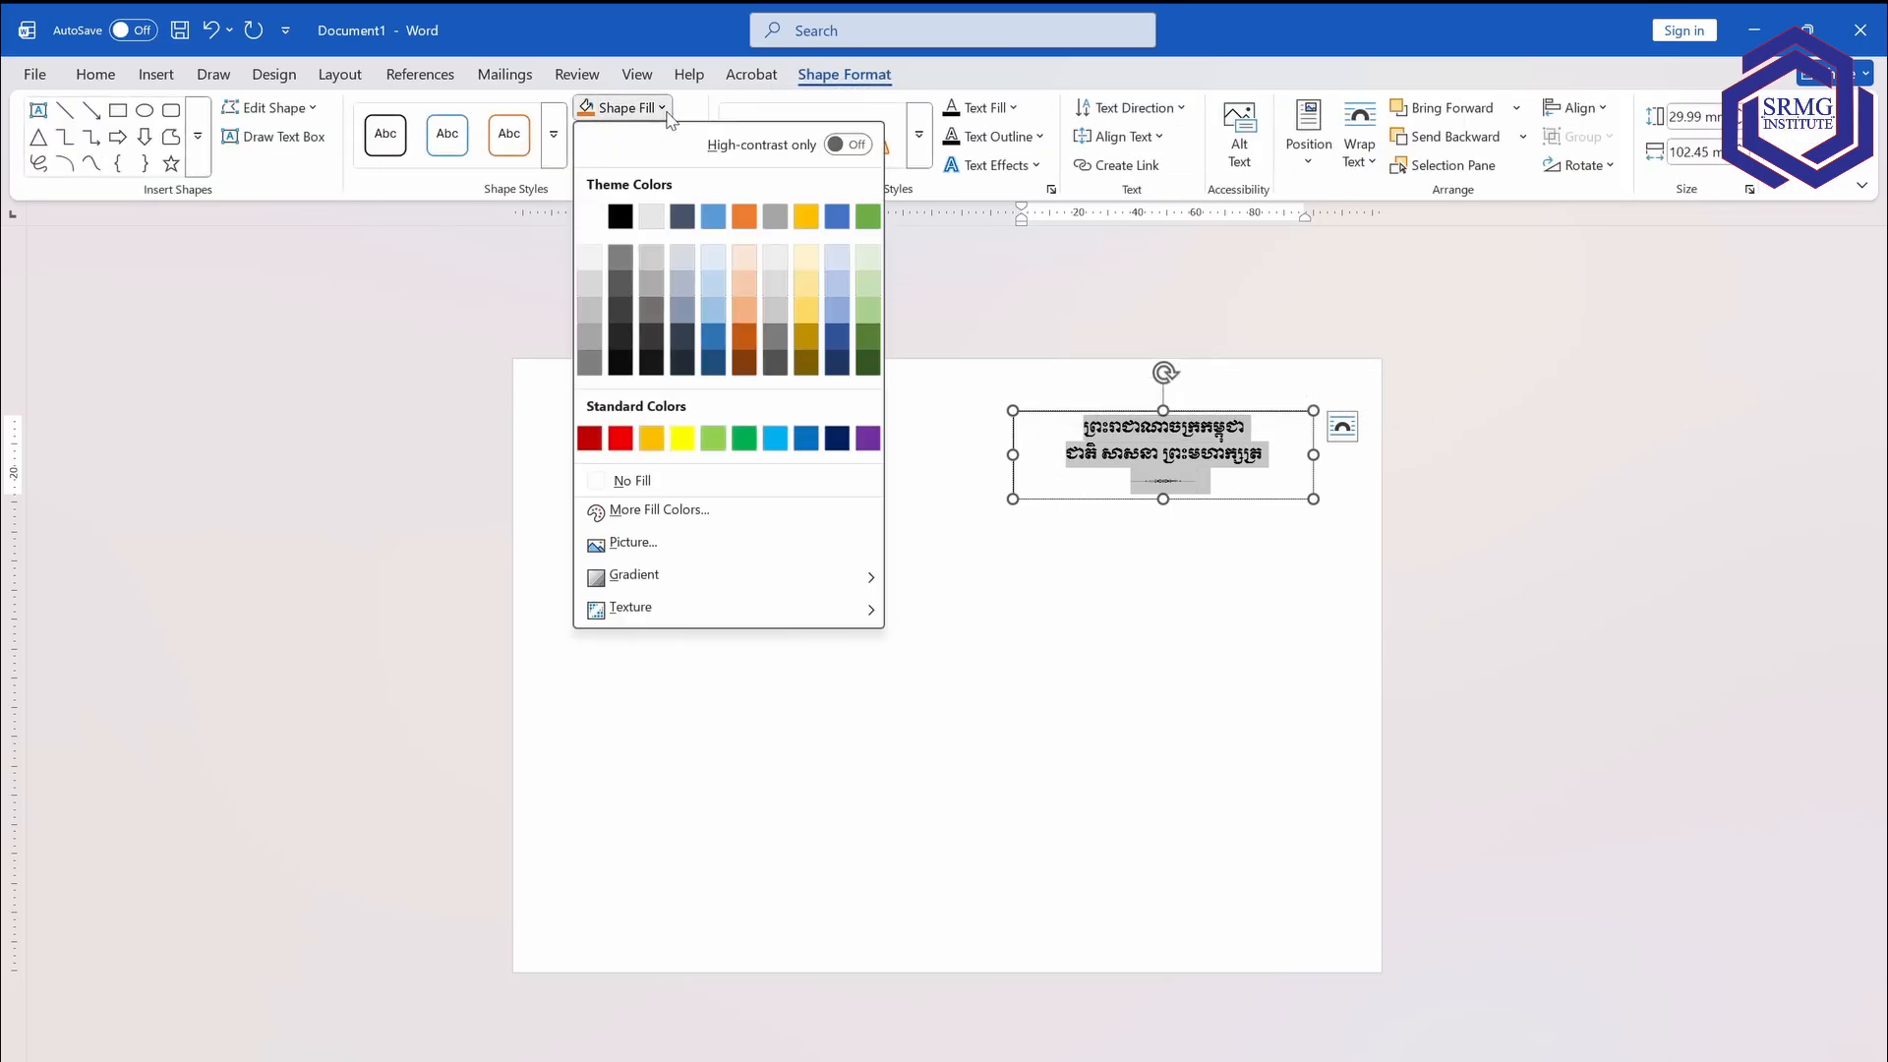
left_click(667, 486)
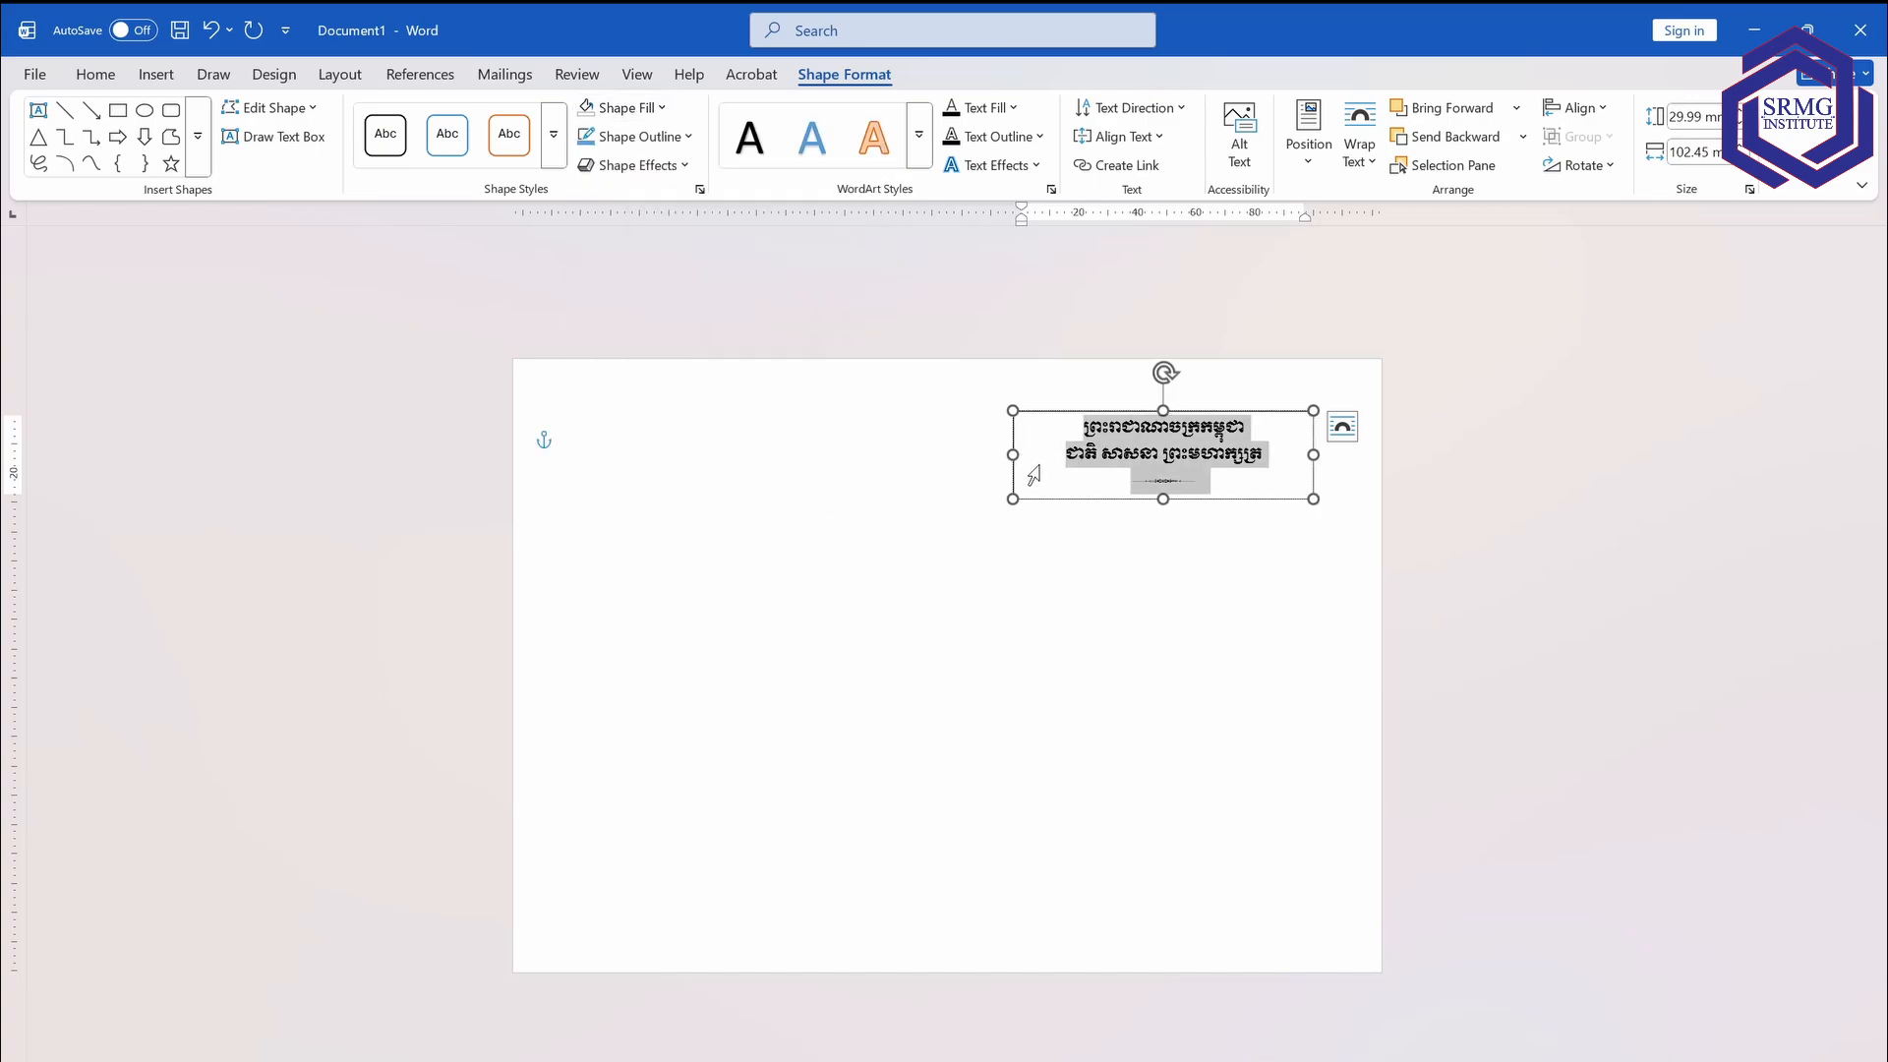
left_click(649, 108)
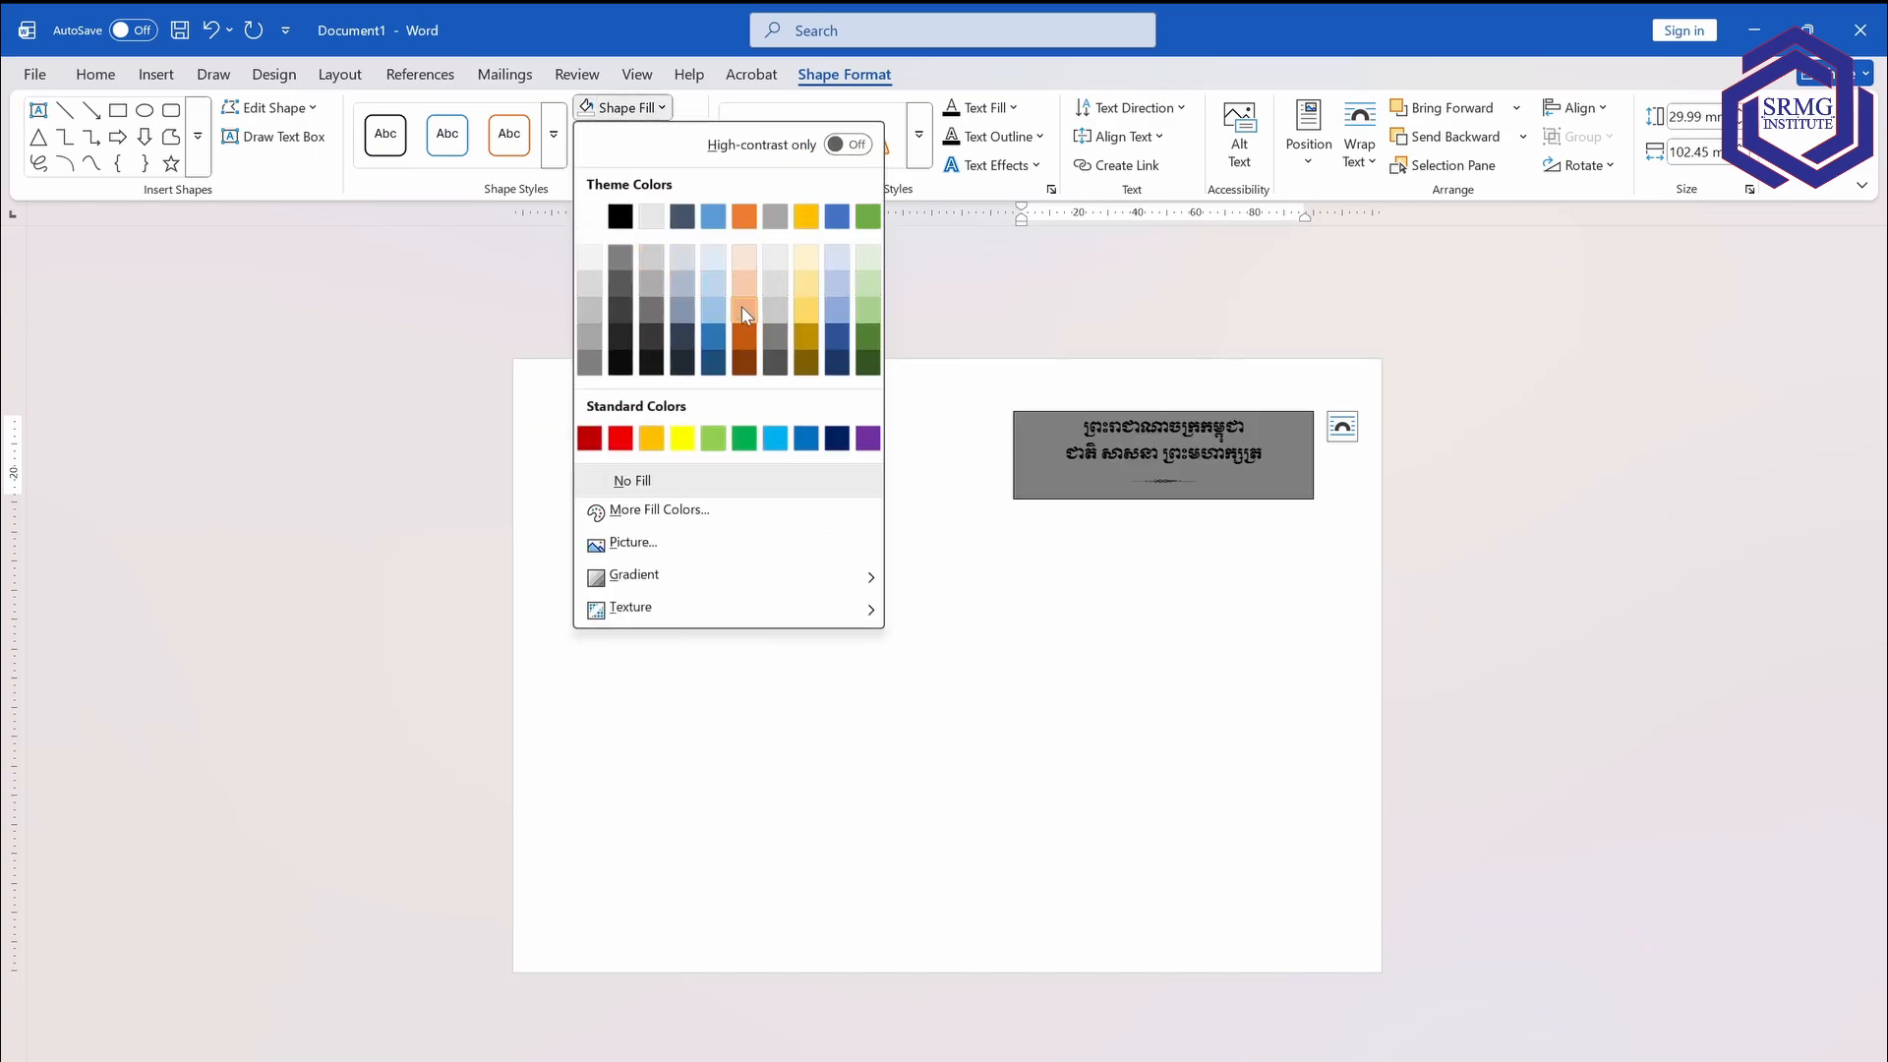
left_click(631, 486)
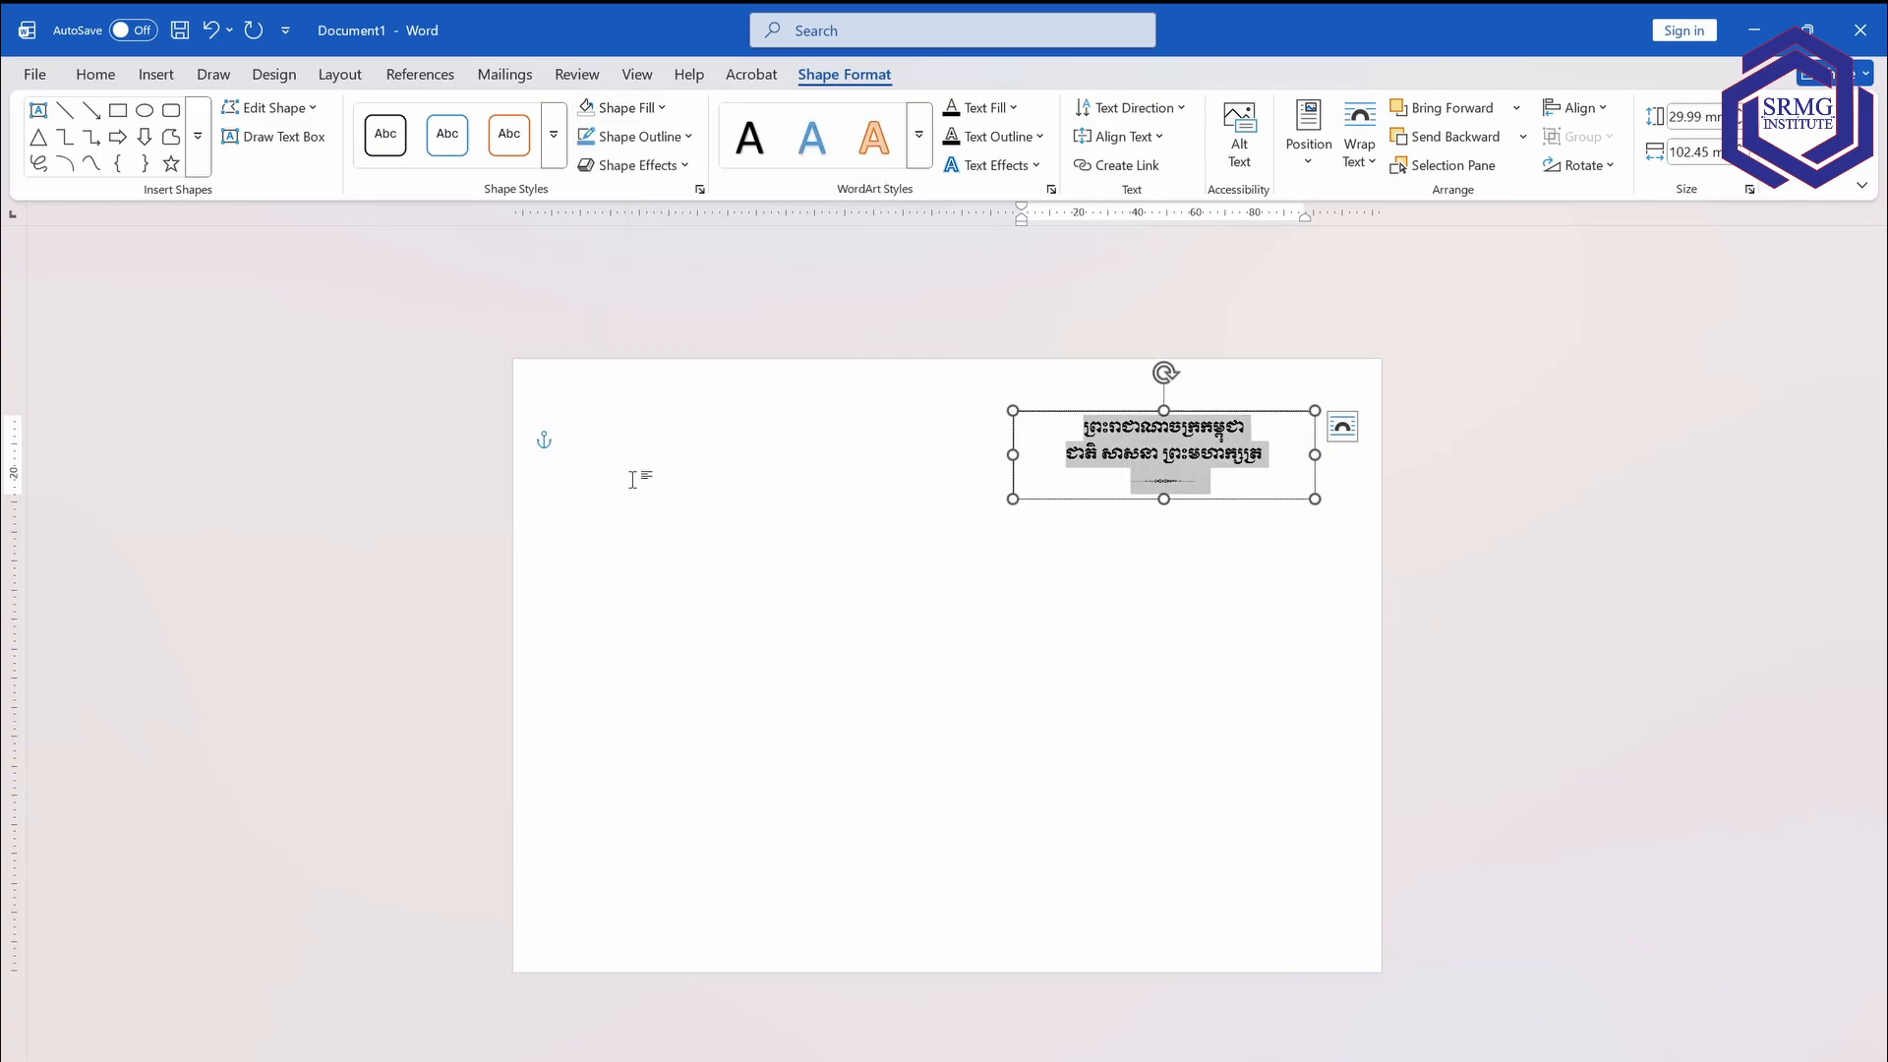
left_click(689, 138)
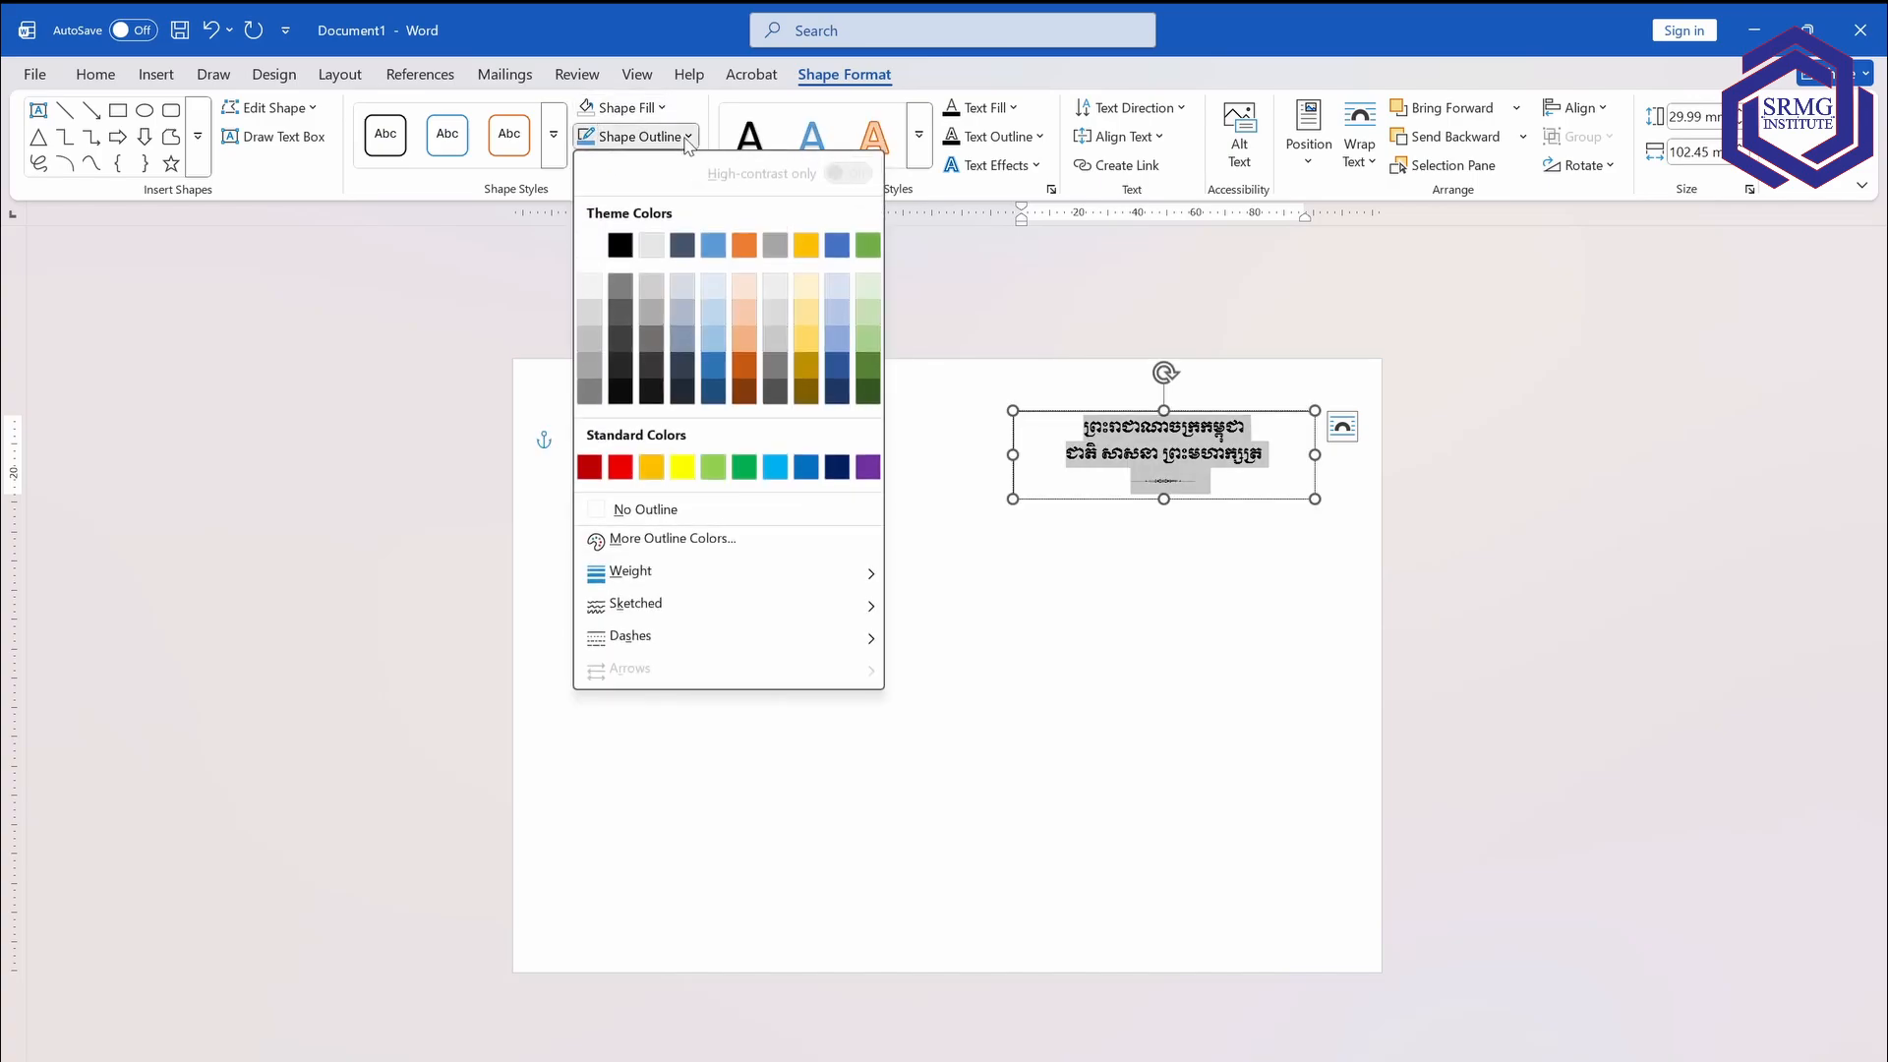
left_click(657, 512)
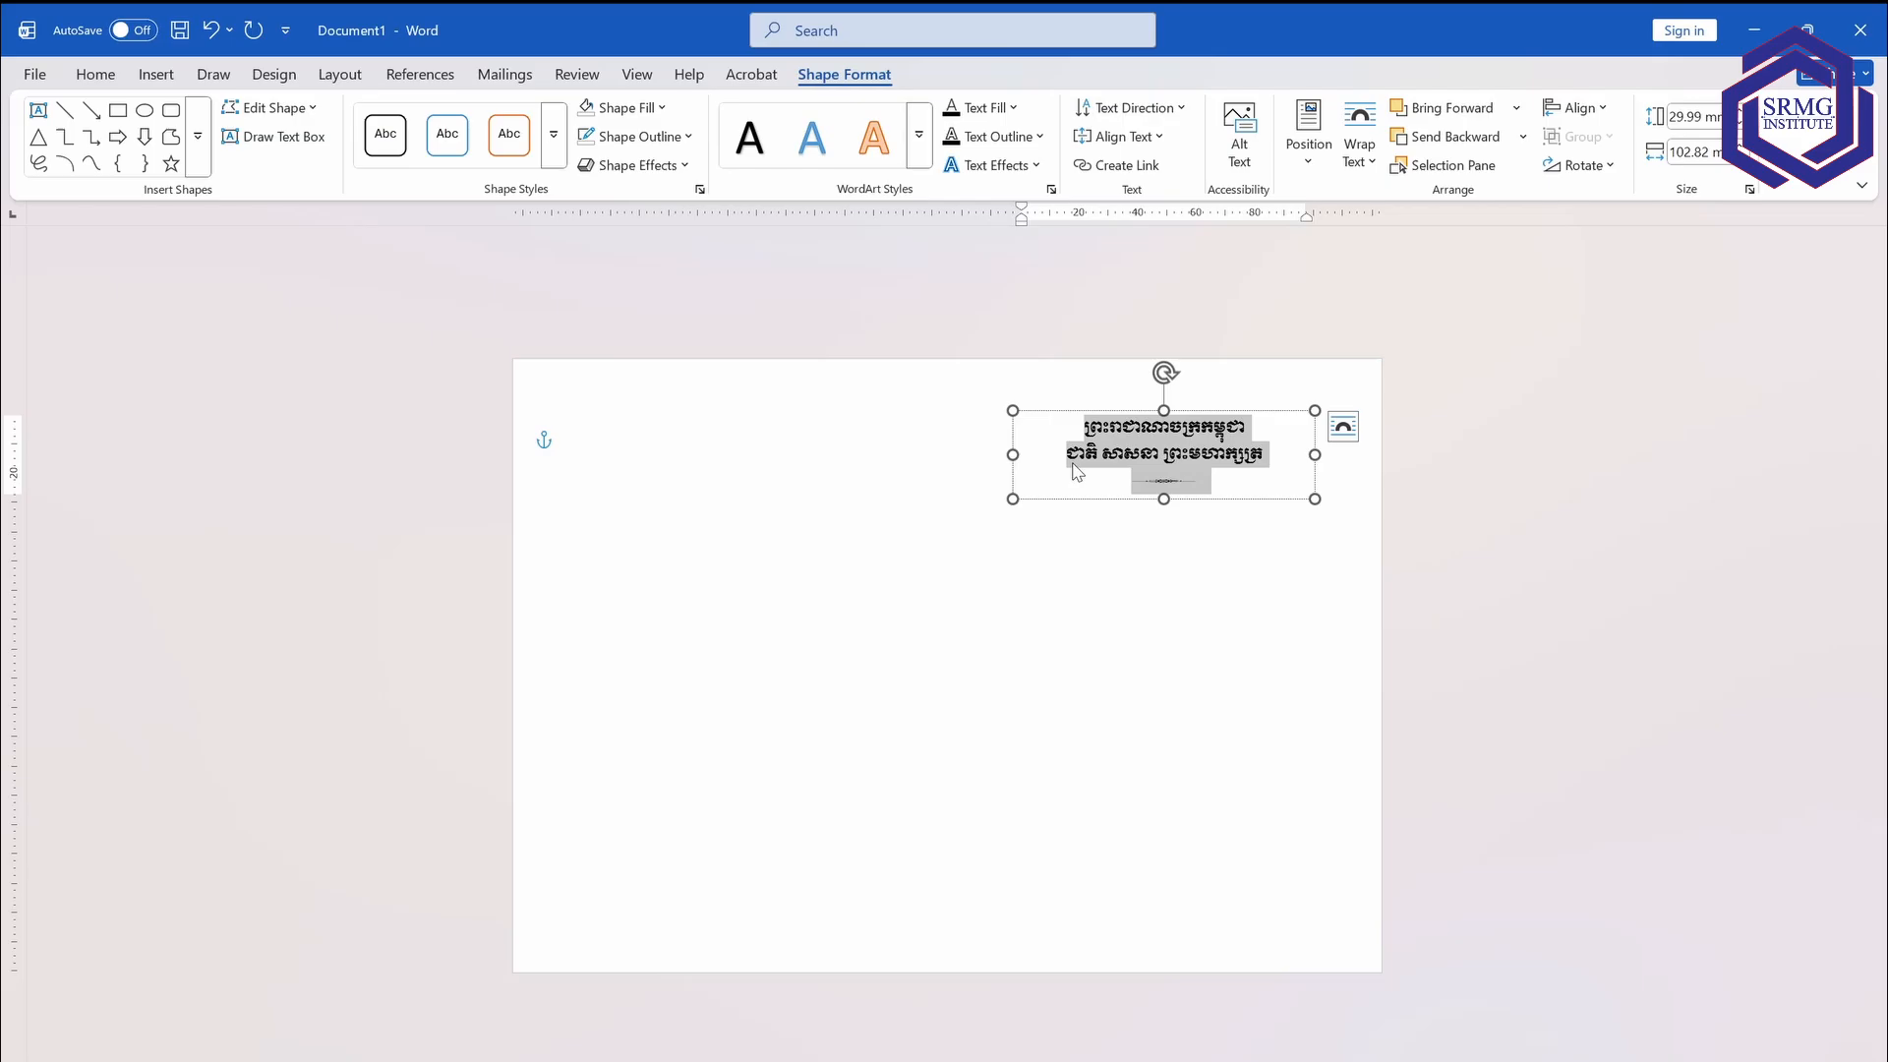
left_click(1342, 539)
Duplicate the heading text box to the page's upper-left area and replace its text with "មជ្ឈមណ្ឌល អេស អ អ៊ឹម ជី" and "SRMG INSTITUTE".
left_click(1201, 454)
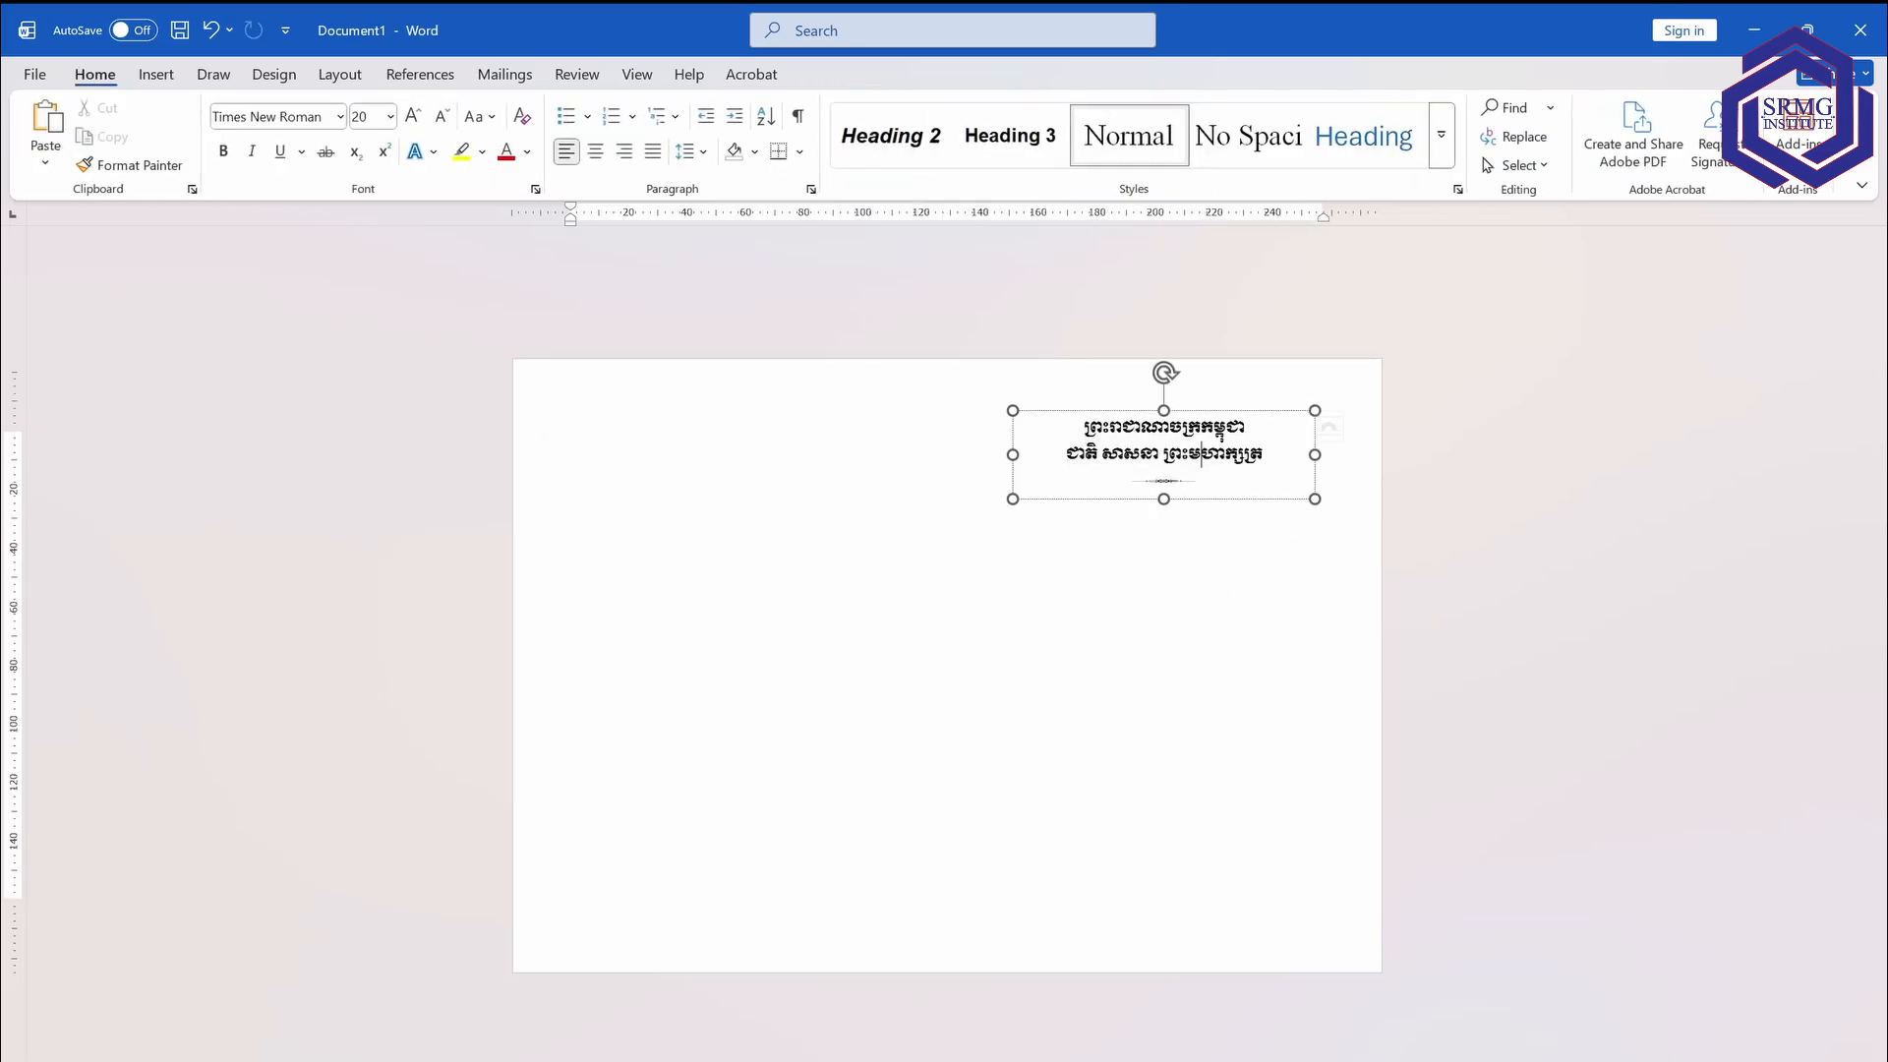
left_click_drag(1163, 501, 1153, 504)
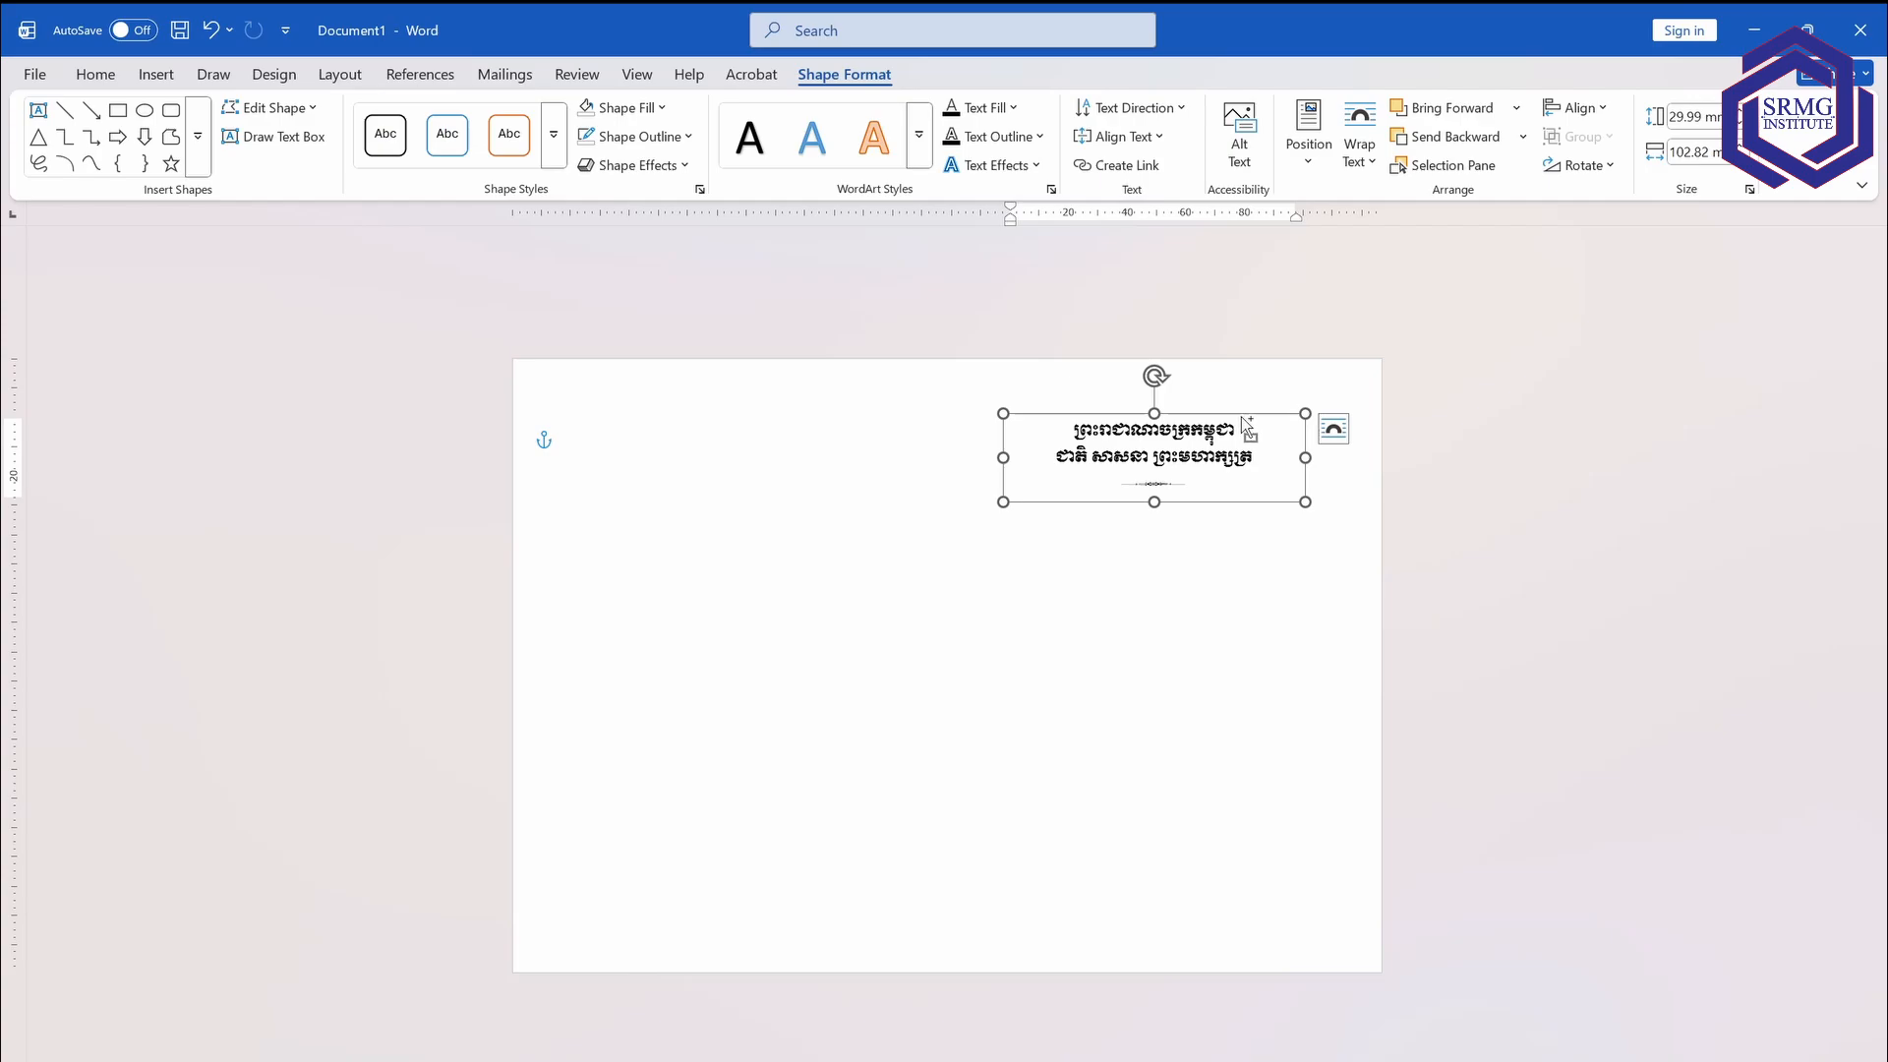
key("ctrl")
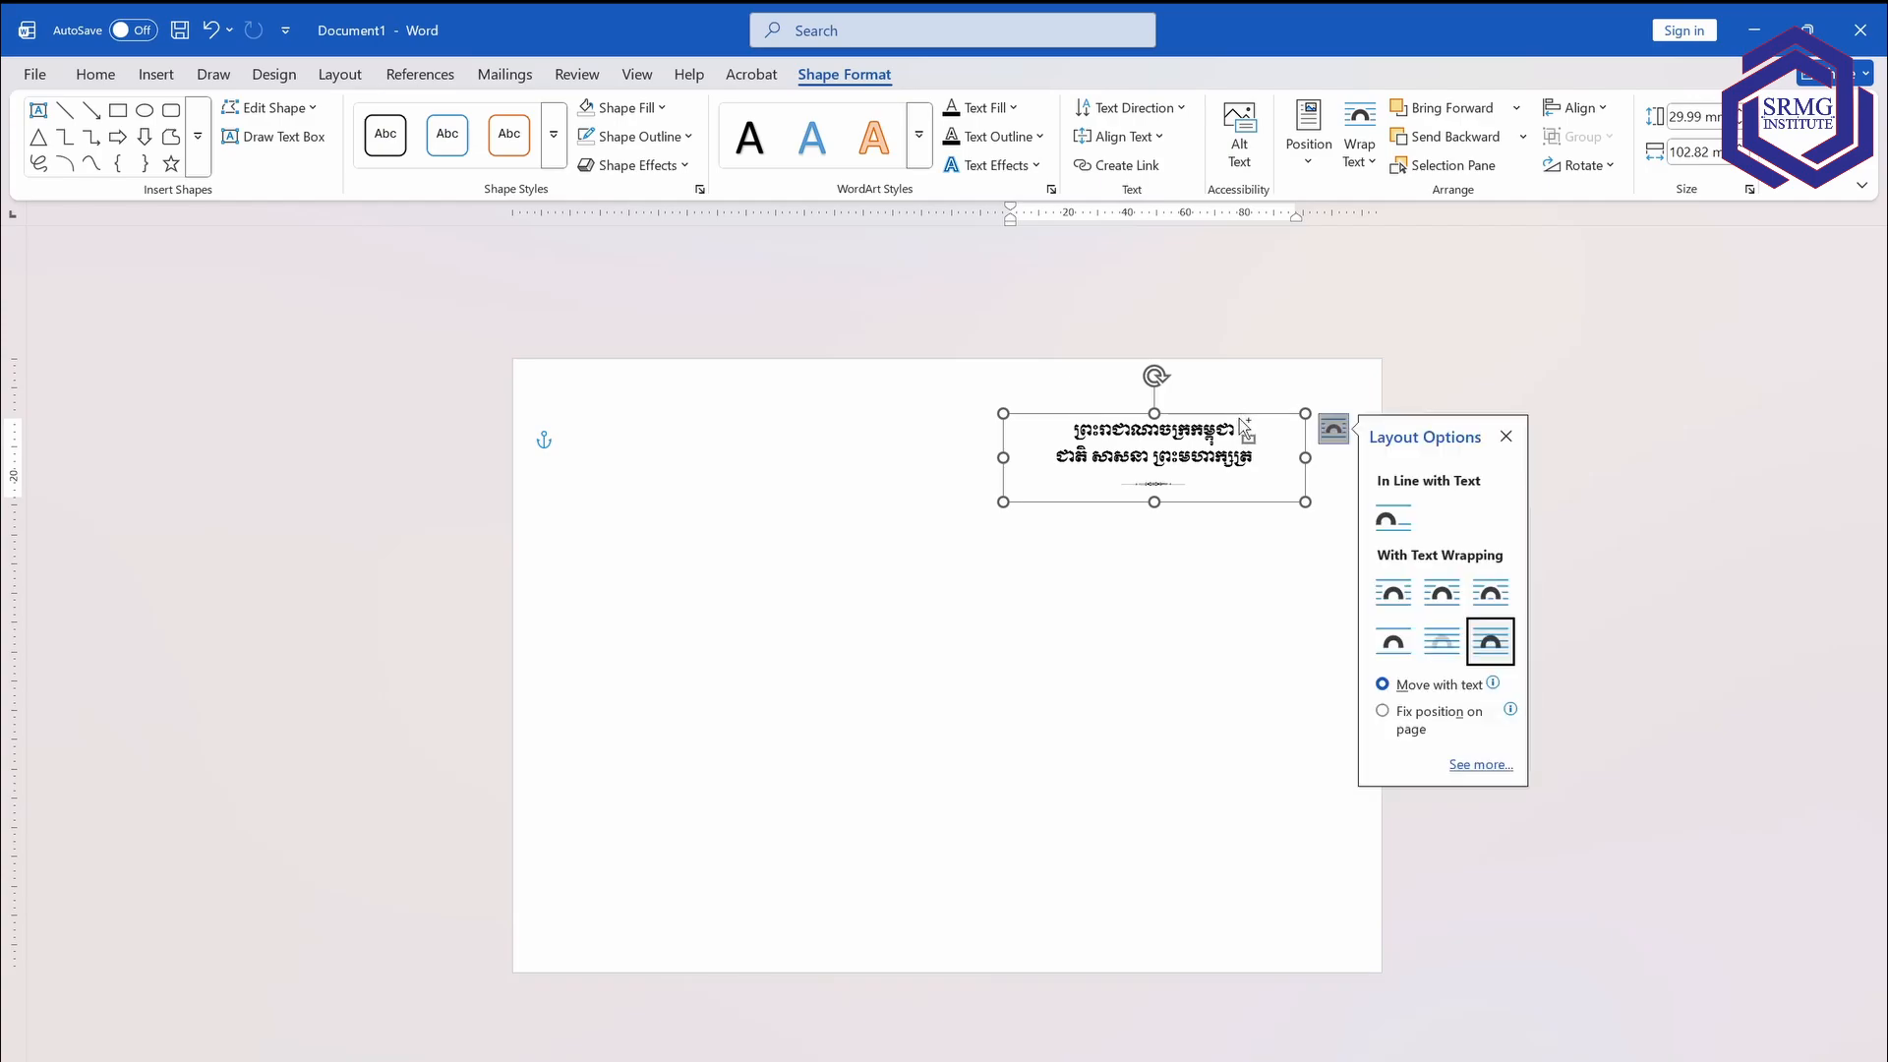
left_click_drag(1243, 423, 599, 483)
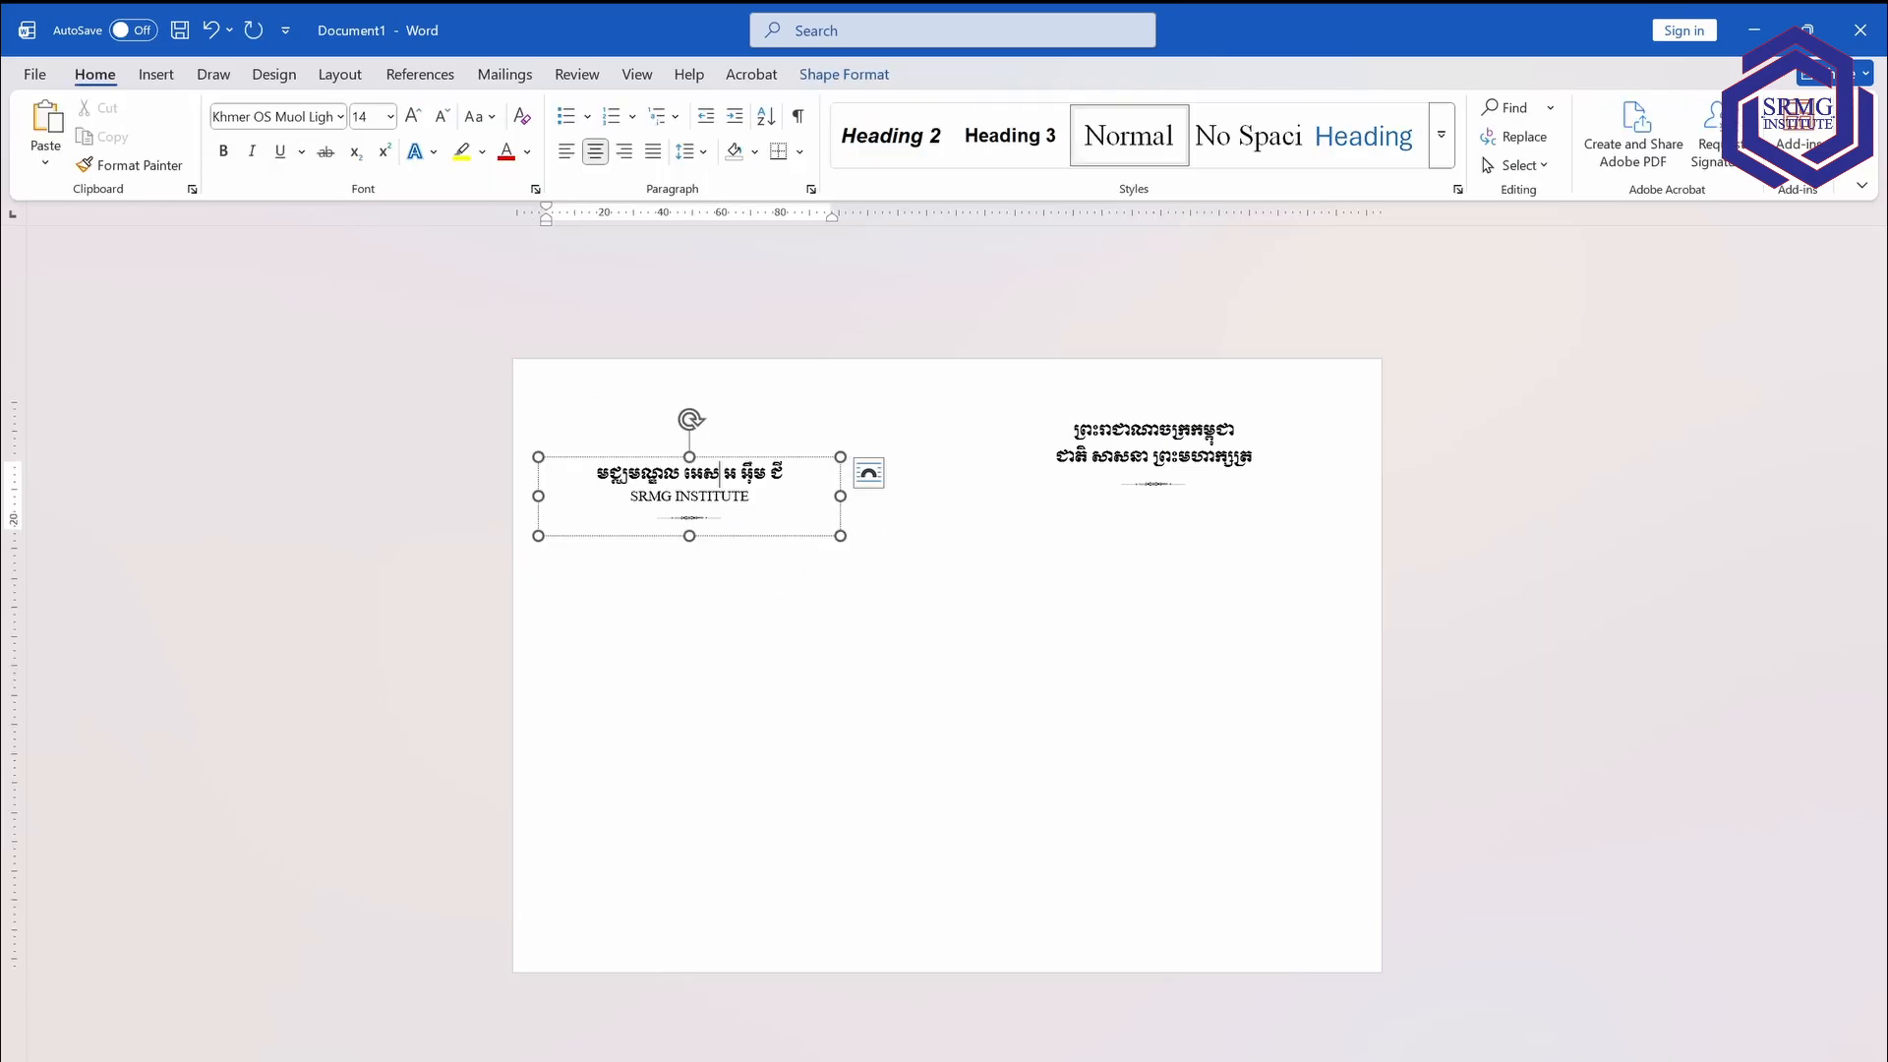
mouse_move(738, 454)
left_mouse_down()
mouse_move(759, 469)
mouse_move(742, 462)
left_mouse_up()
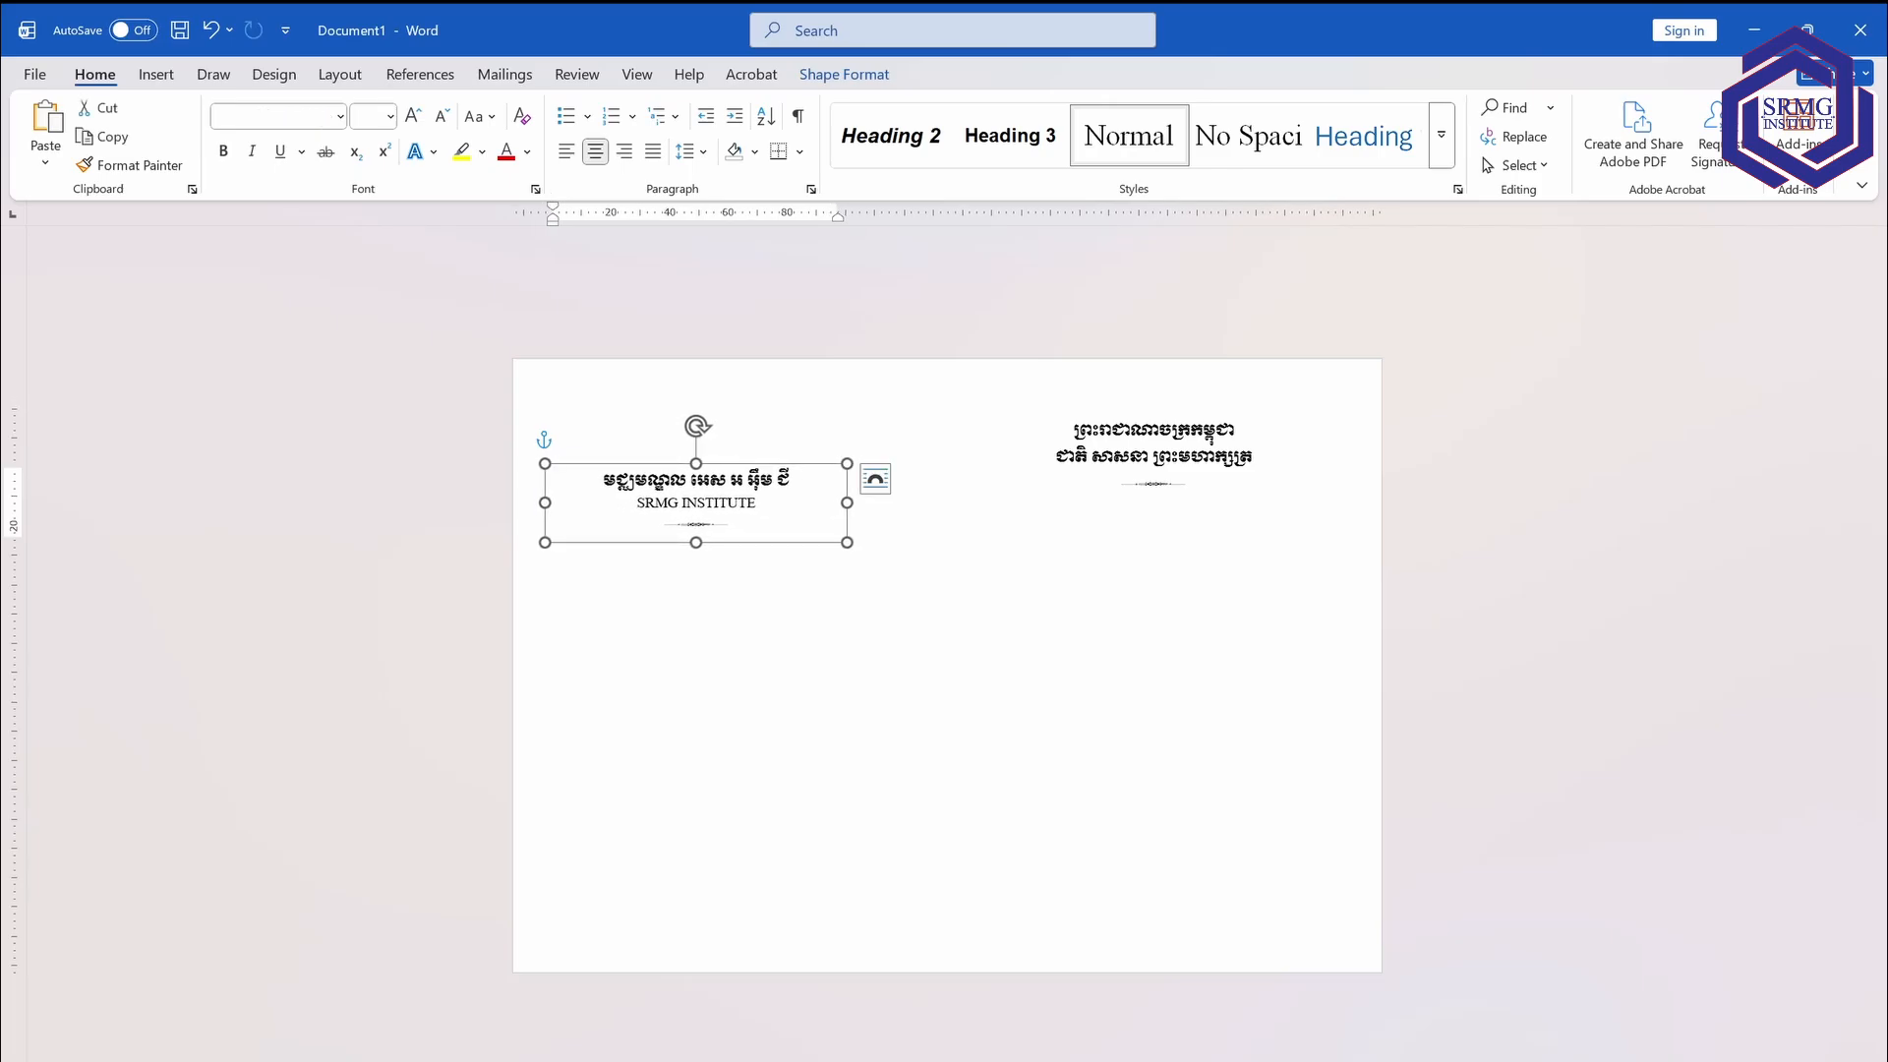
Insert five blank lines in the page body.
left_click(896, 578)
key("alt+n")
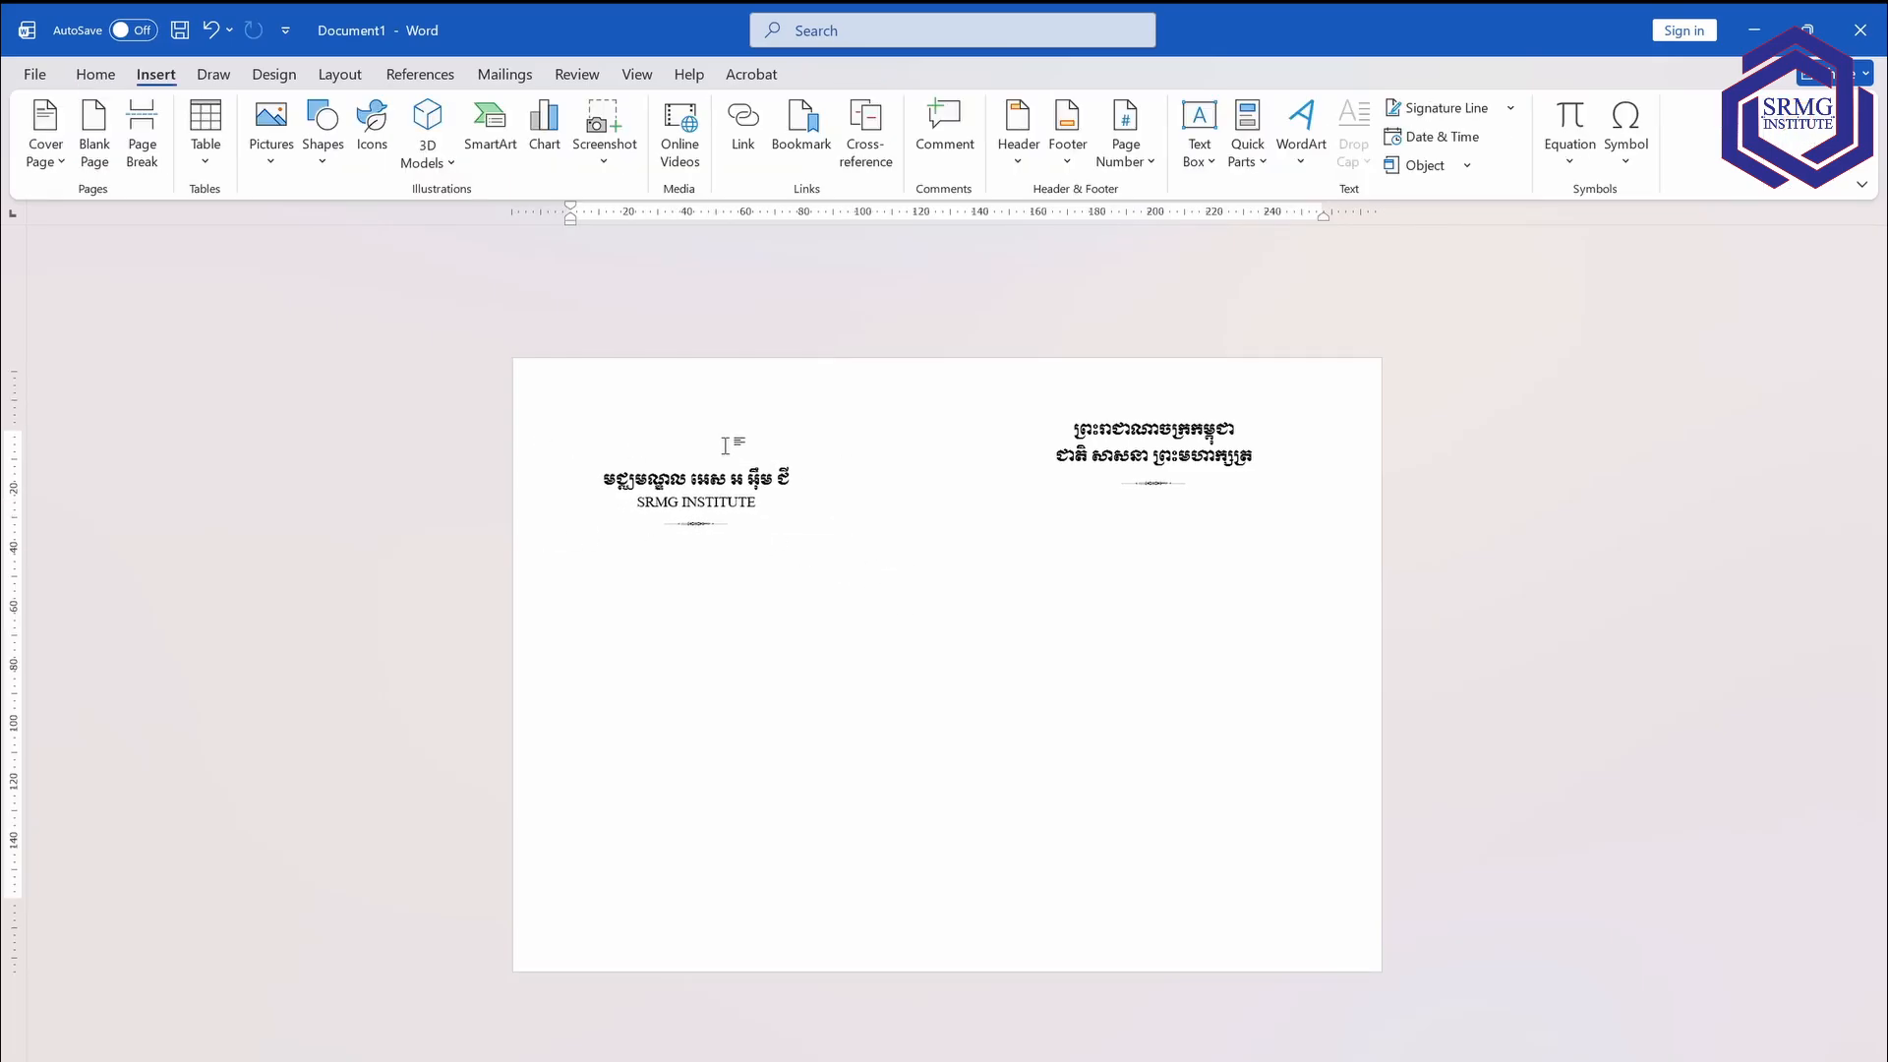
key("Return")
key("Return")
key("Return")
key("Return")
key("Return")
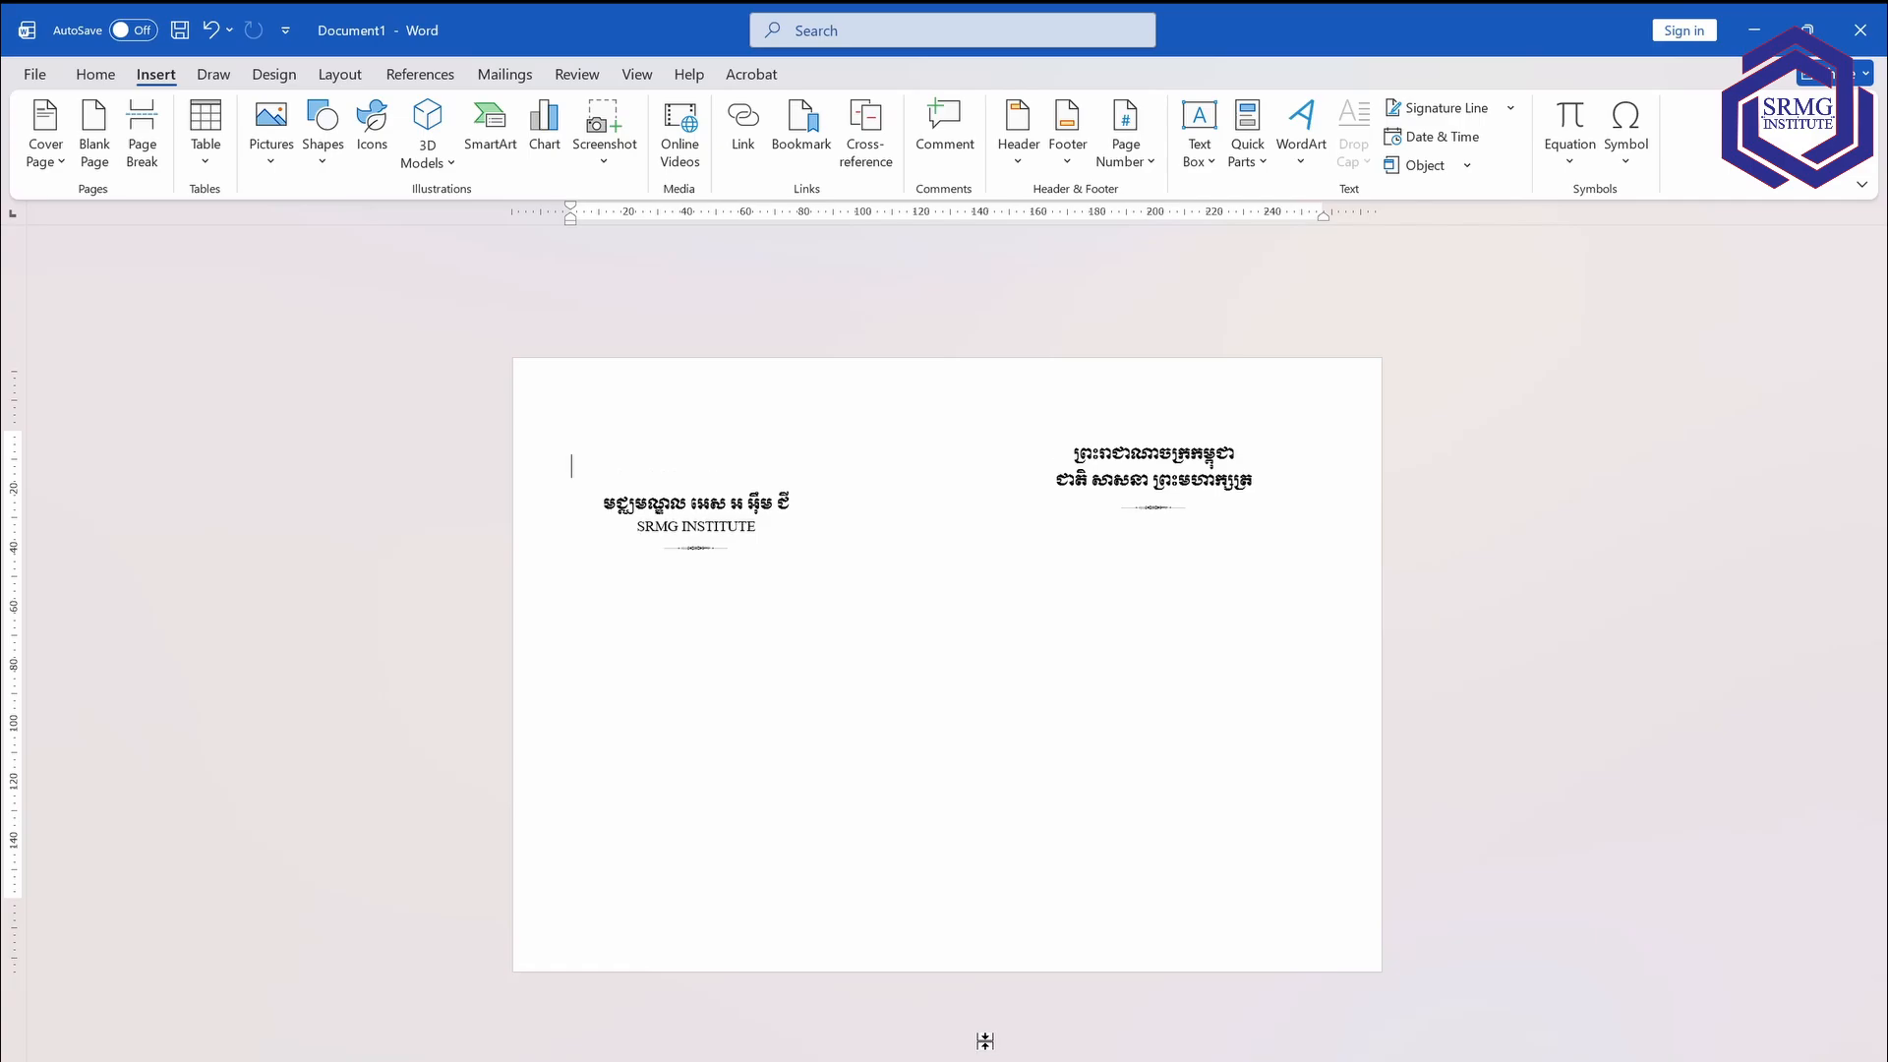
Select both heading text boxes and move them together back up to the top of the page.
left_click(1066, 619)
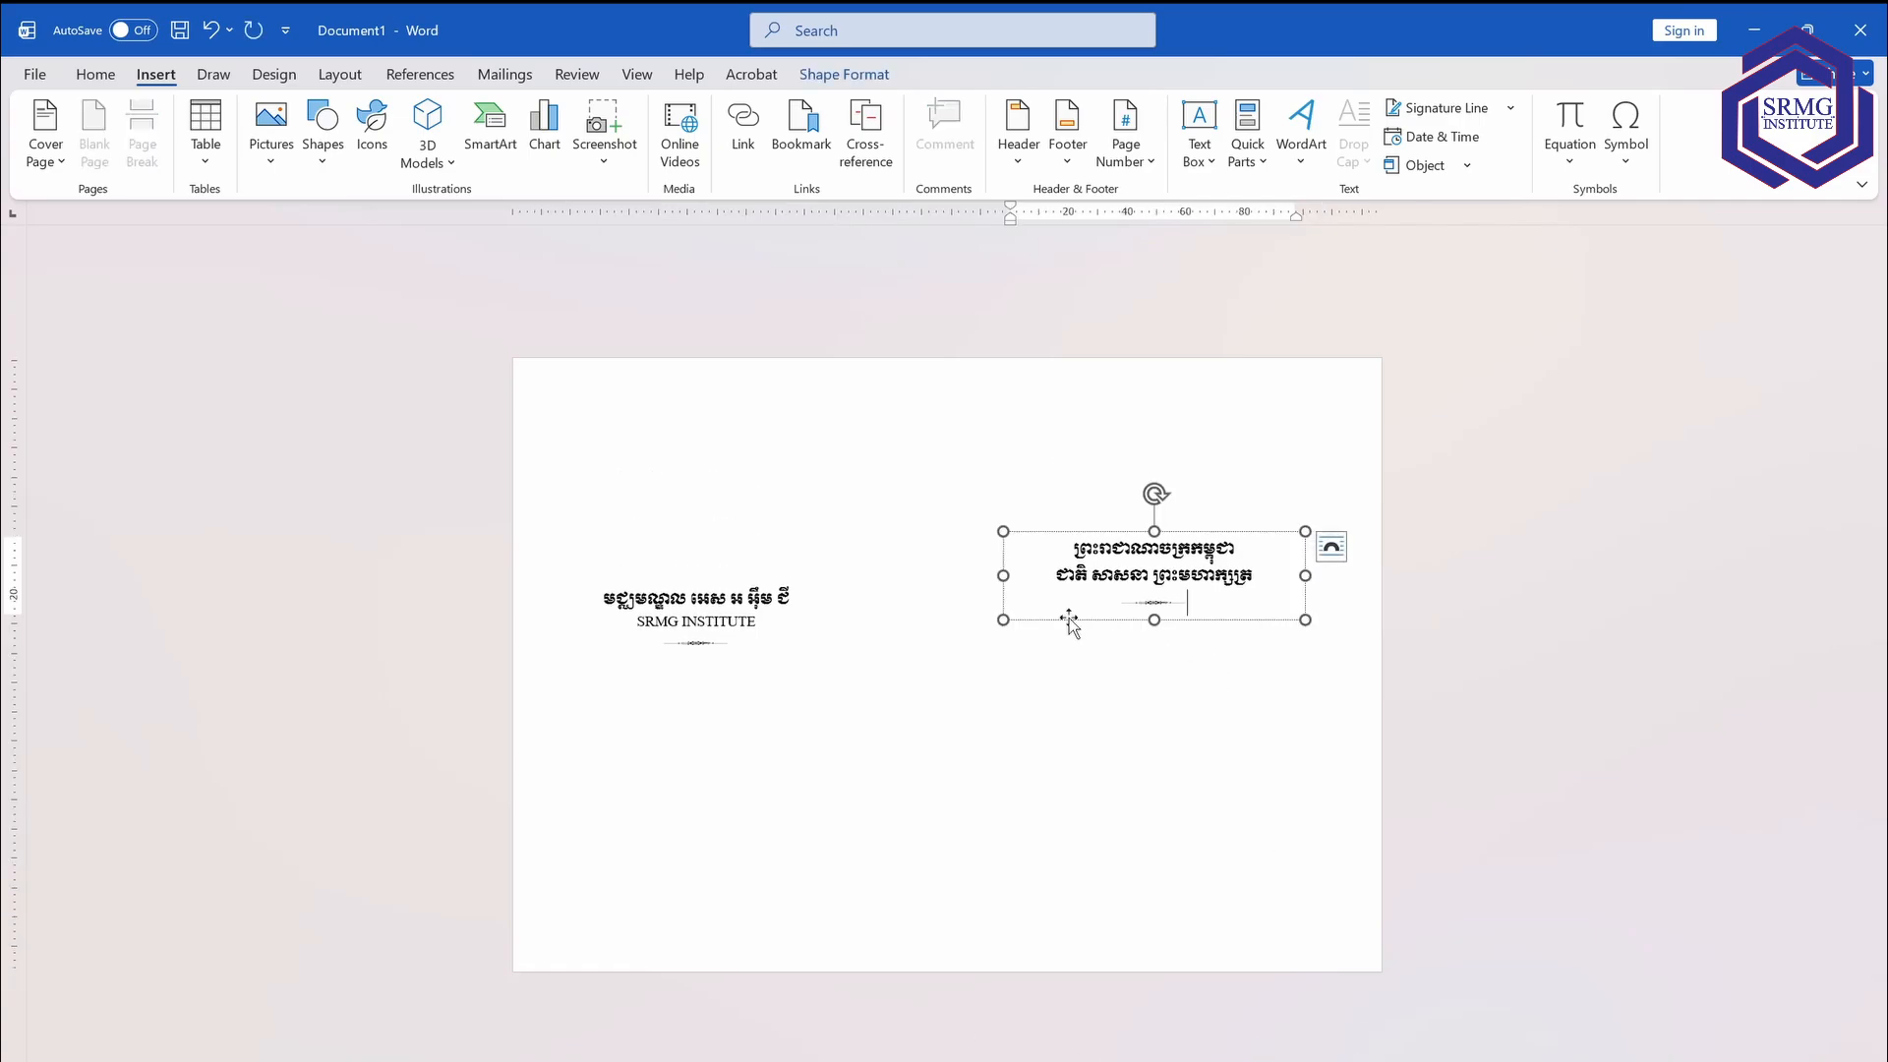
left_click(787, 626, "shift")
left_click_drag(1229, 532, 1258, 365)
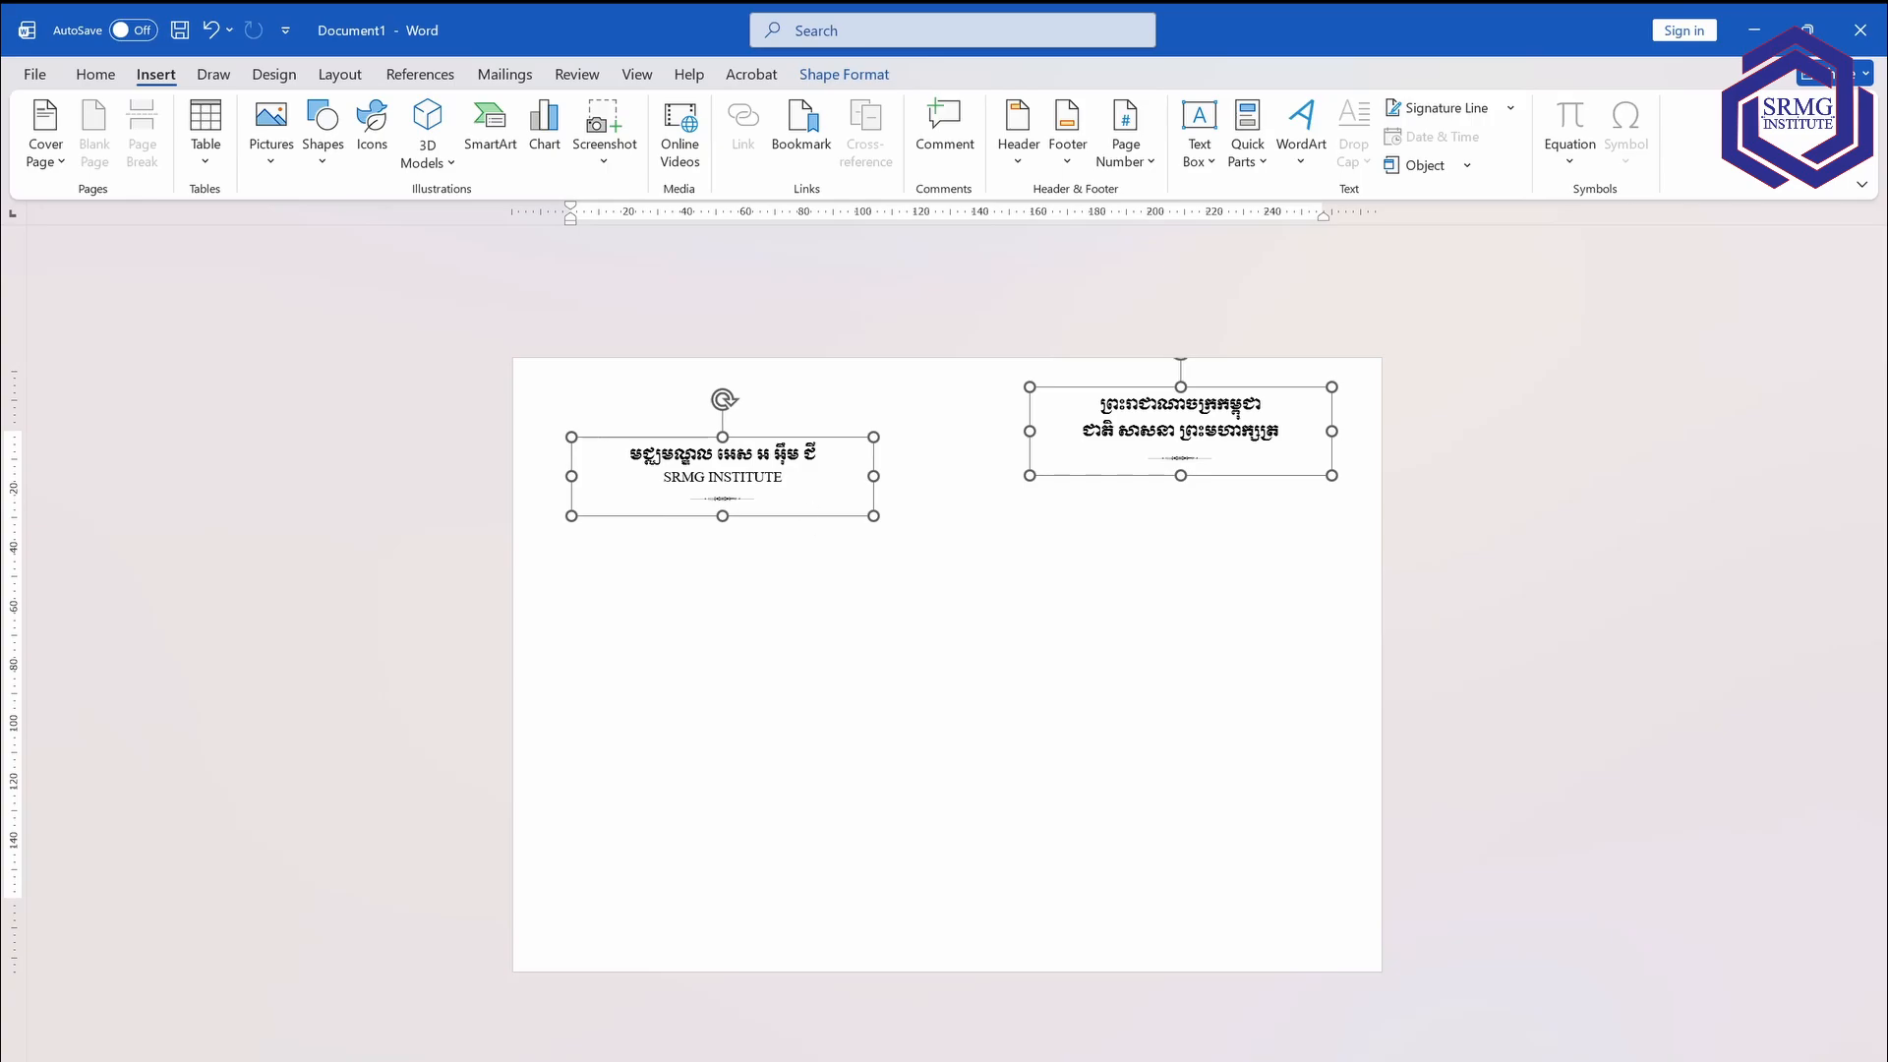
Enter the centered certificate title "បណ្ណសរសើរ" on the body line below the headings.
left_click(571, 538)
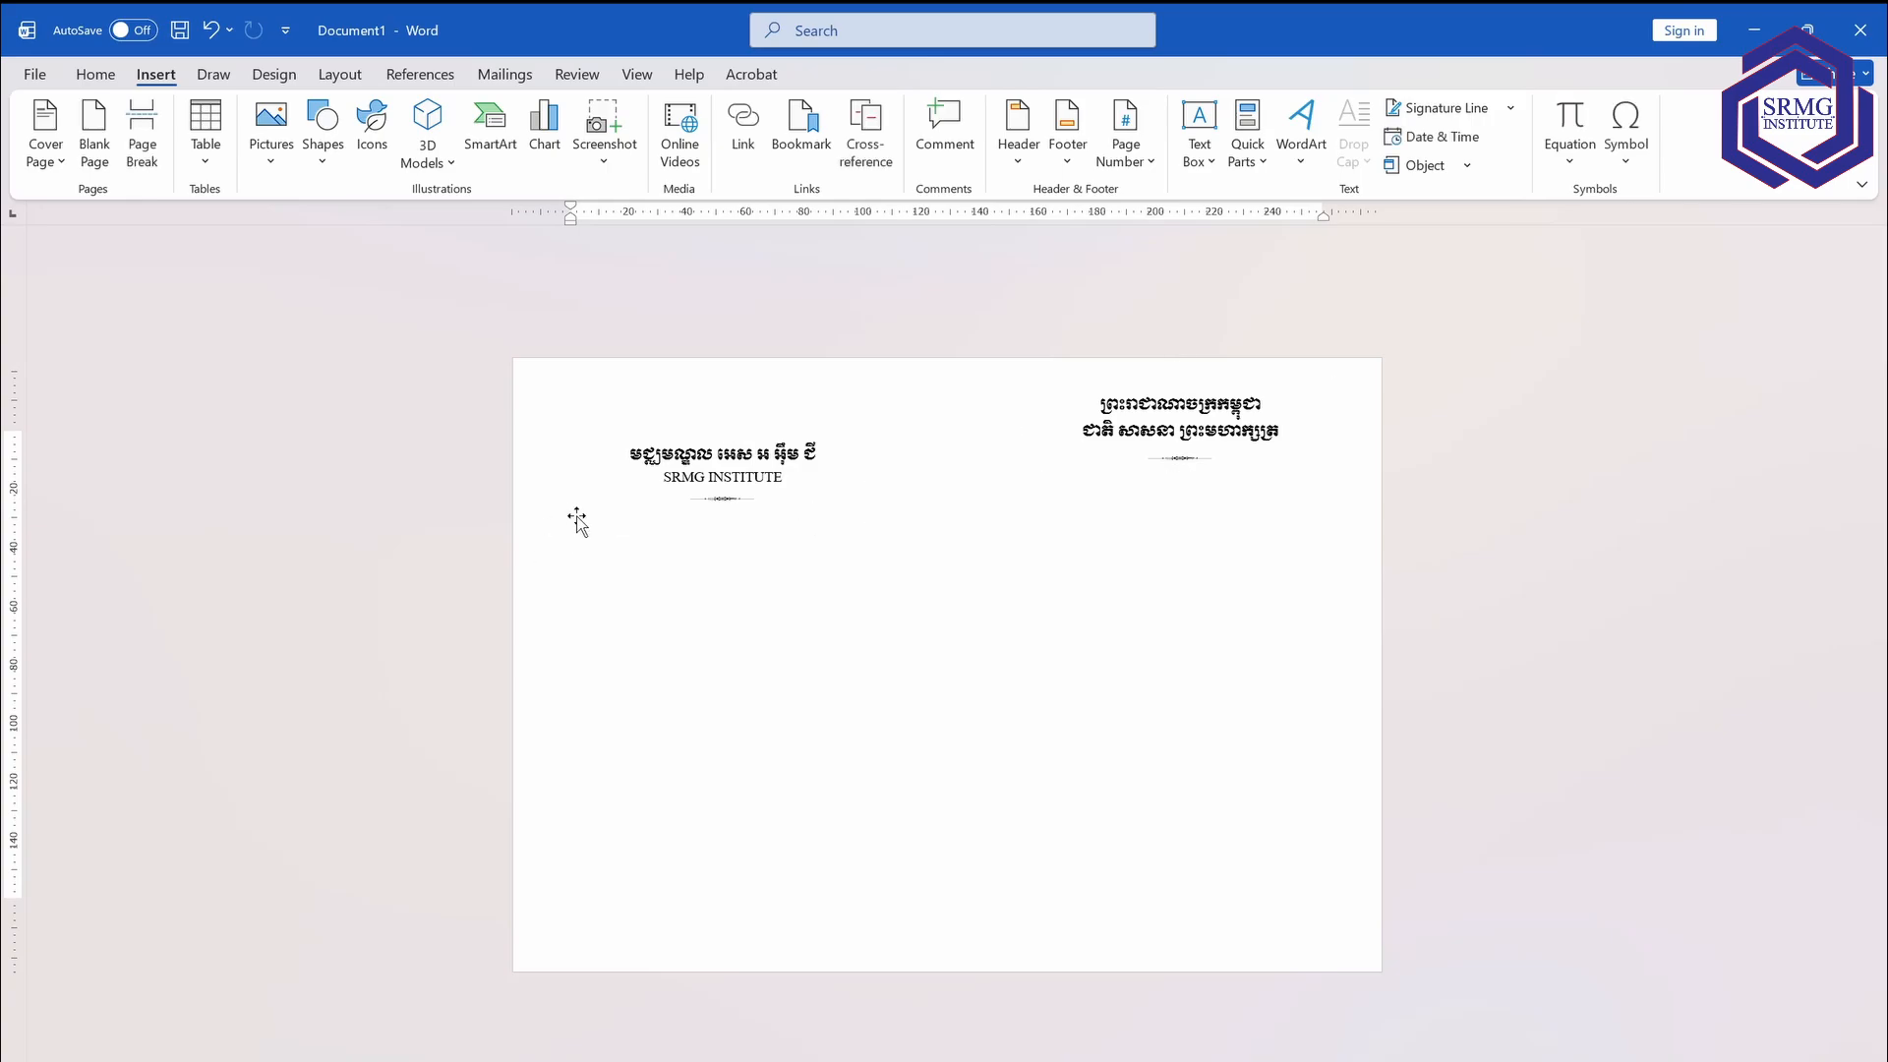
left_click(69, 74)
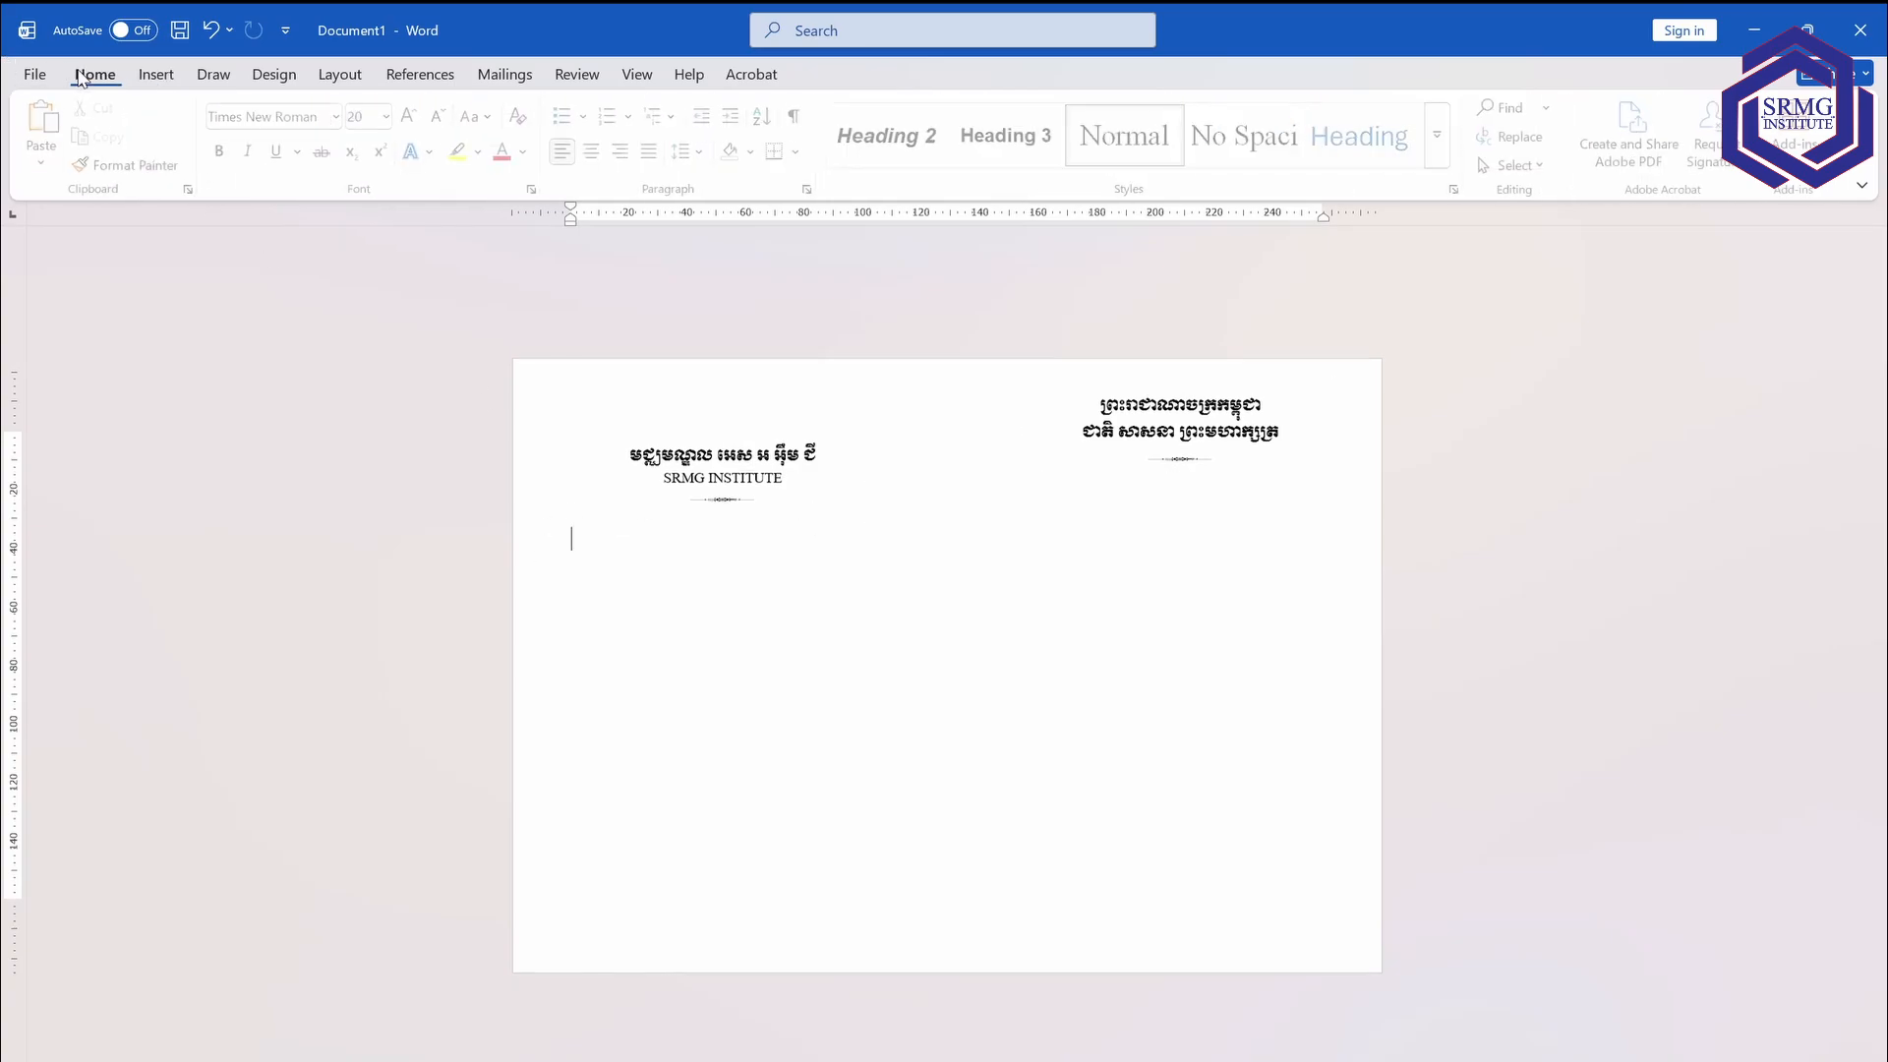
left_click(595, 151)
key("alt+shift")
type("បណ្ណសរសើរ")
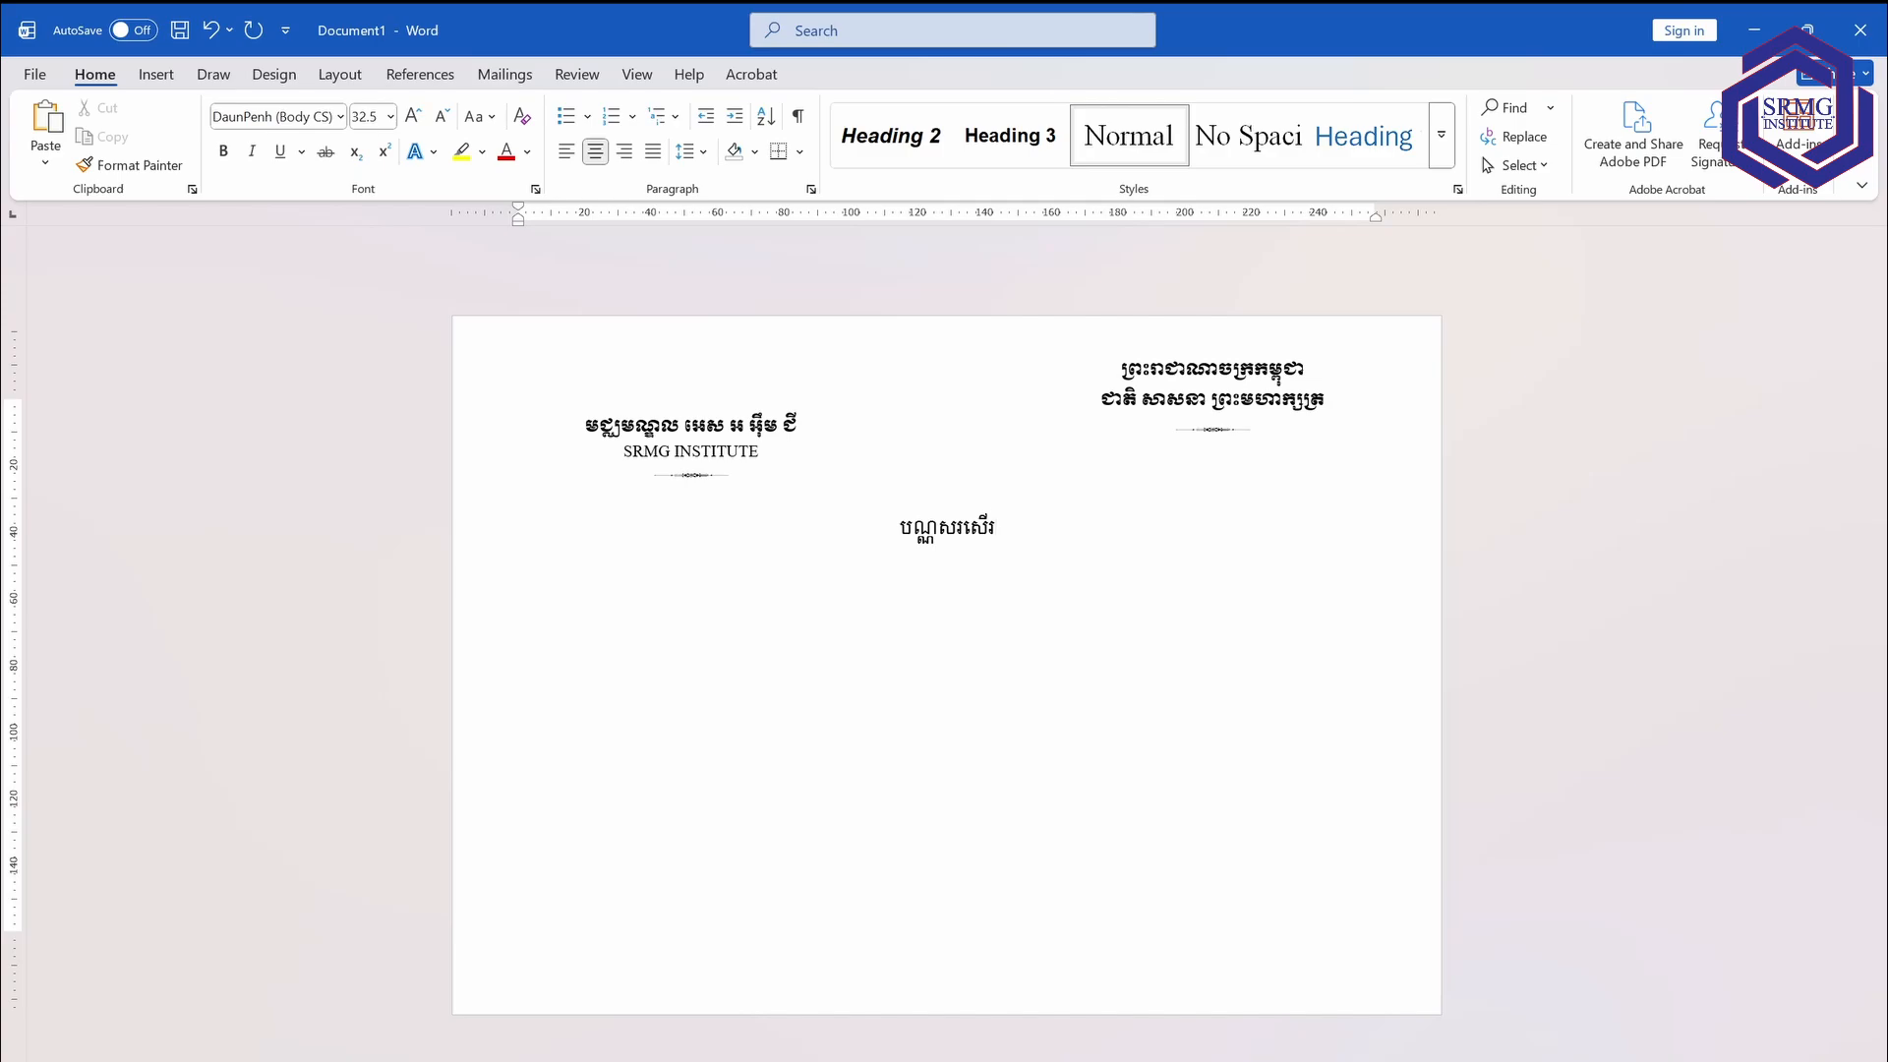
Add "នាយកមជ្ឈមណ្ឌល" below the title, two lines of student commendation text, and a lower-right text box with the dates and director's title.
key("Return")
type("នាយកមជ្ឈមណ្ឌល")
key("ctrl+v")
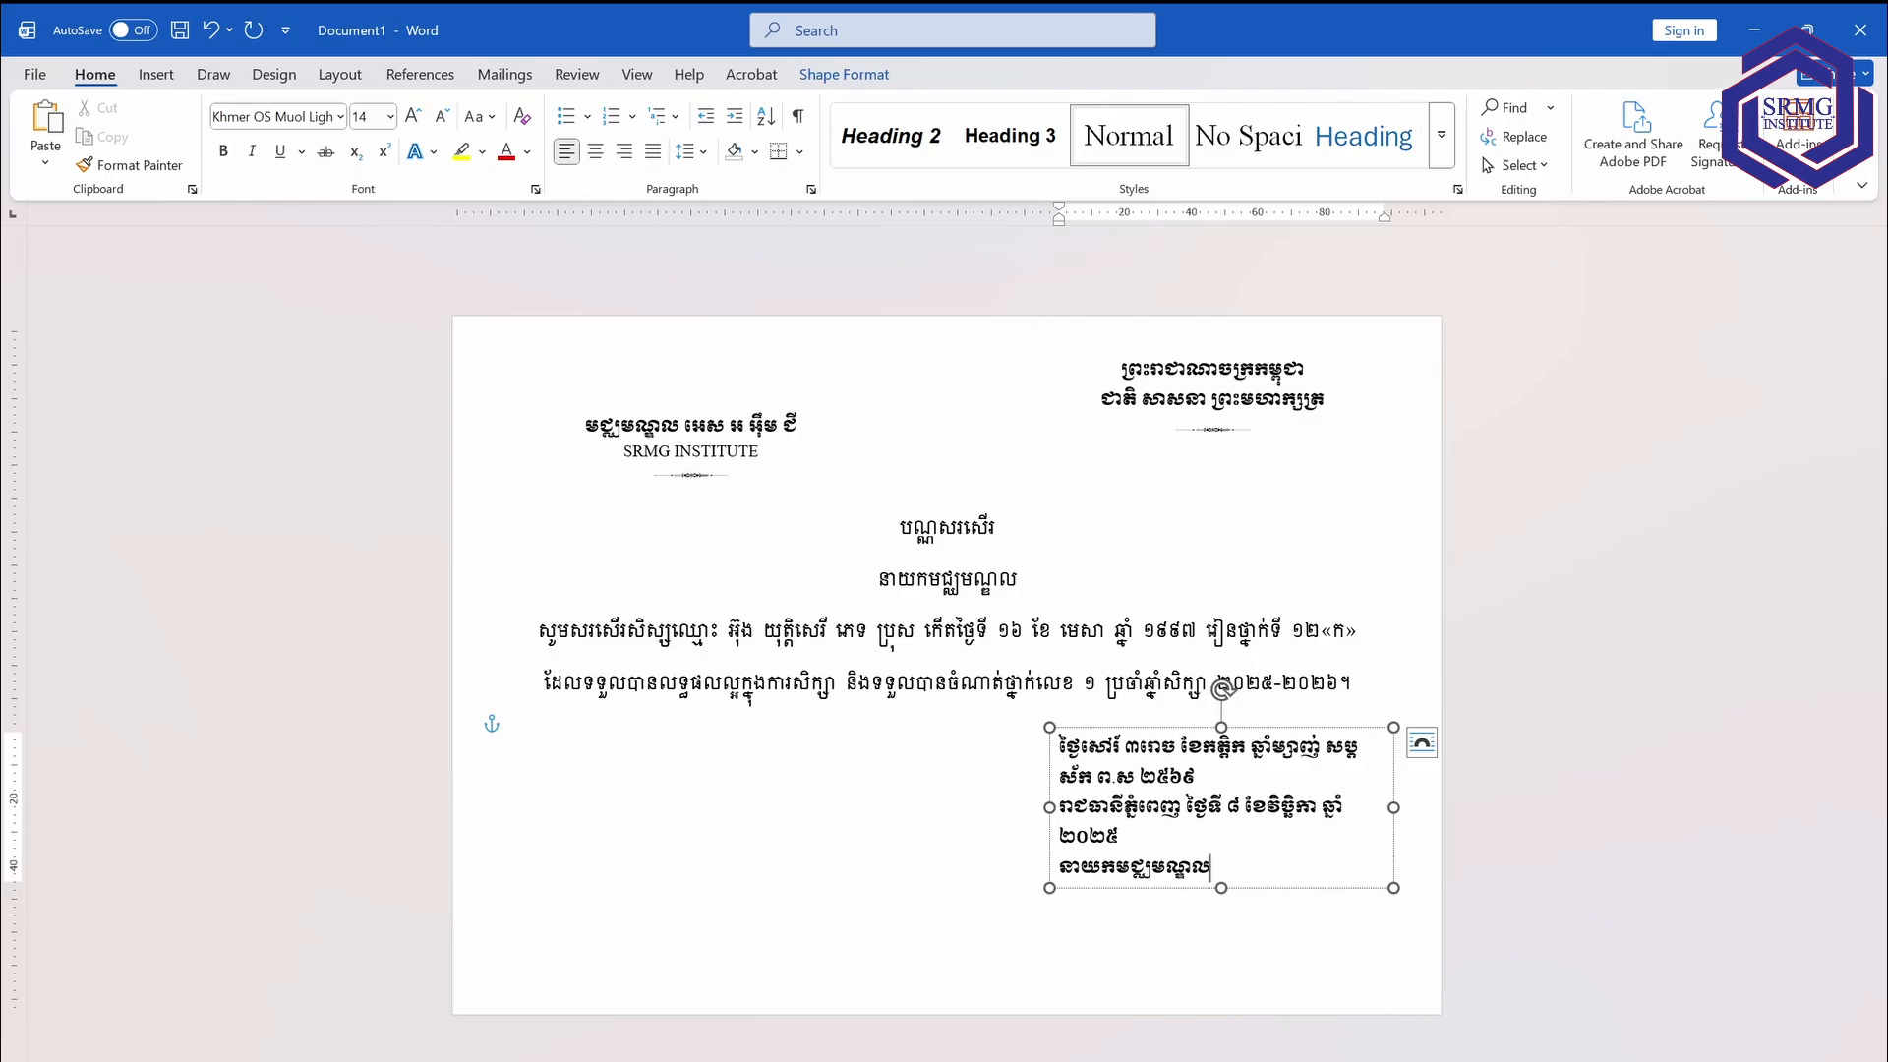
Move the date and director text box slightly left and down on the page.
left_click(710, 452)
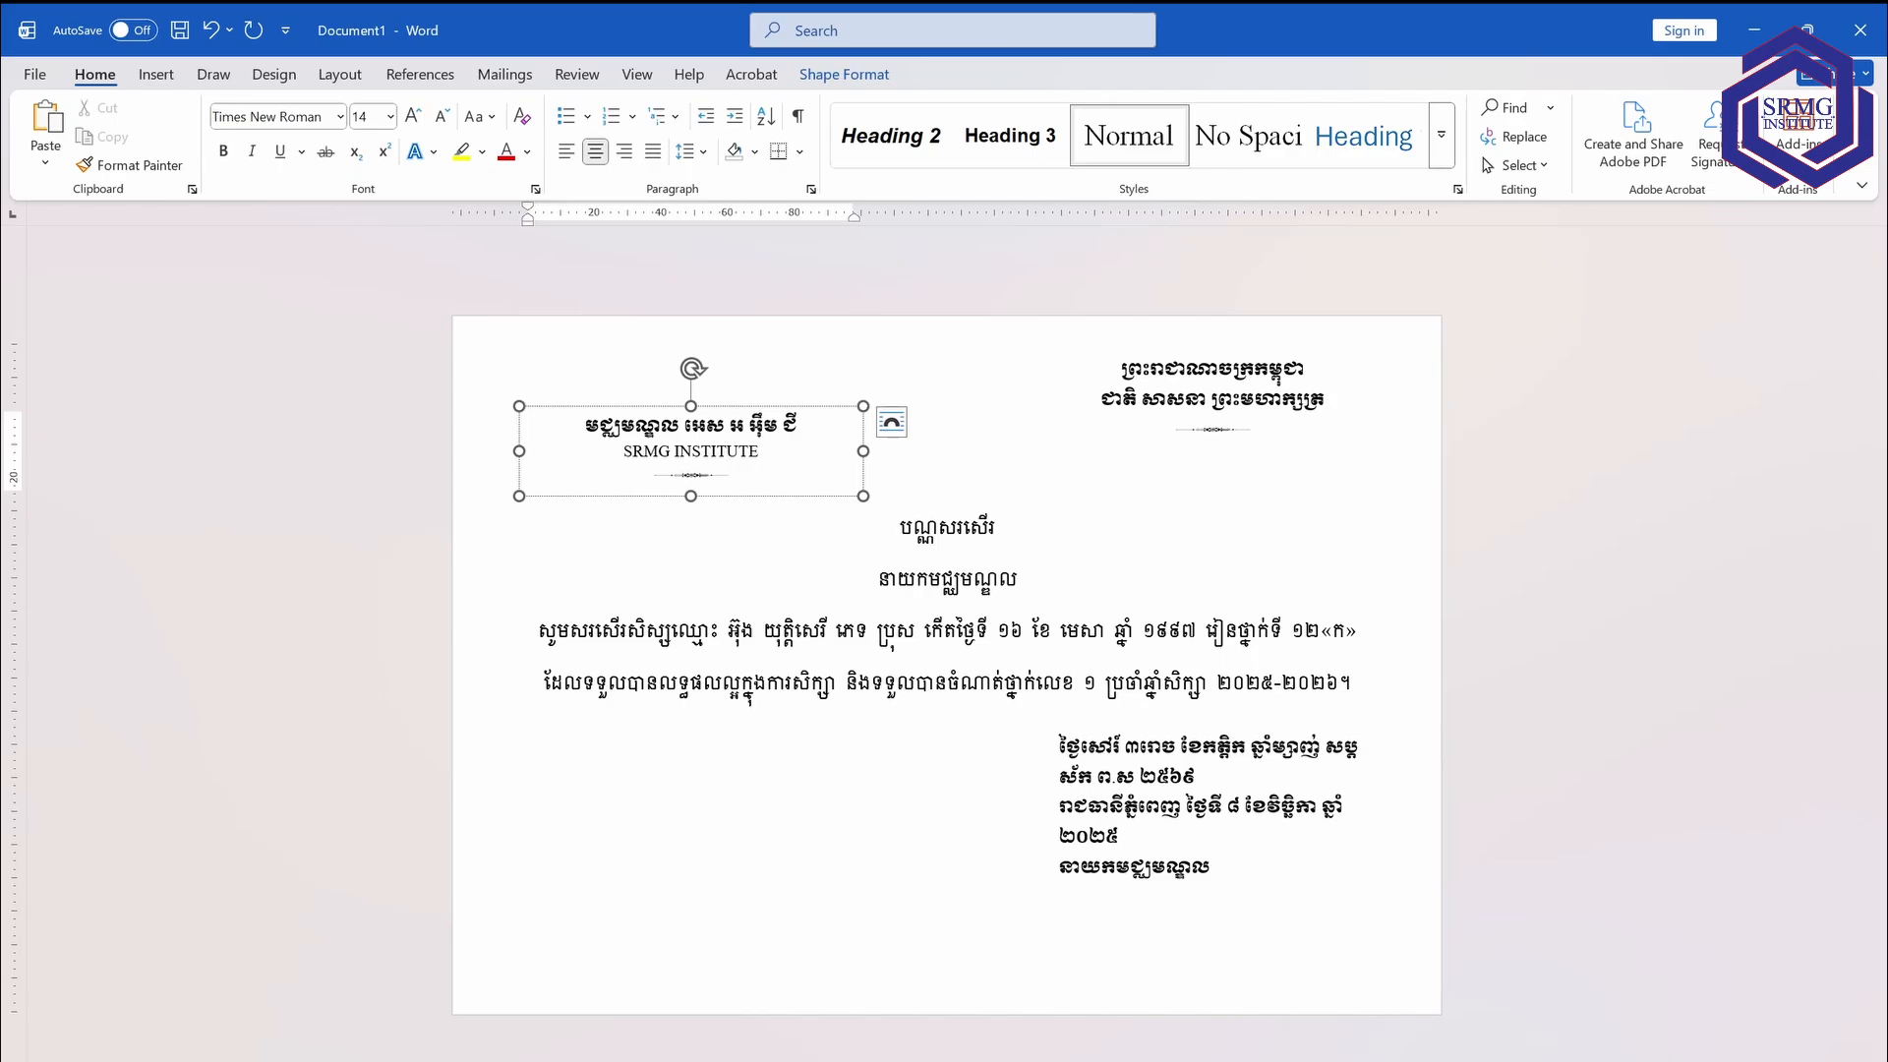
left_click(1284, 759)
mouse_move(1290, 735)
left_mouse_down()
mouse_move(1244, 737)
mouse_move(1272, 739)
left_mouse_up()
left_click(901, 762)
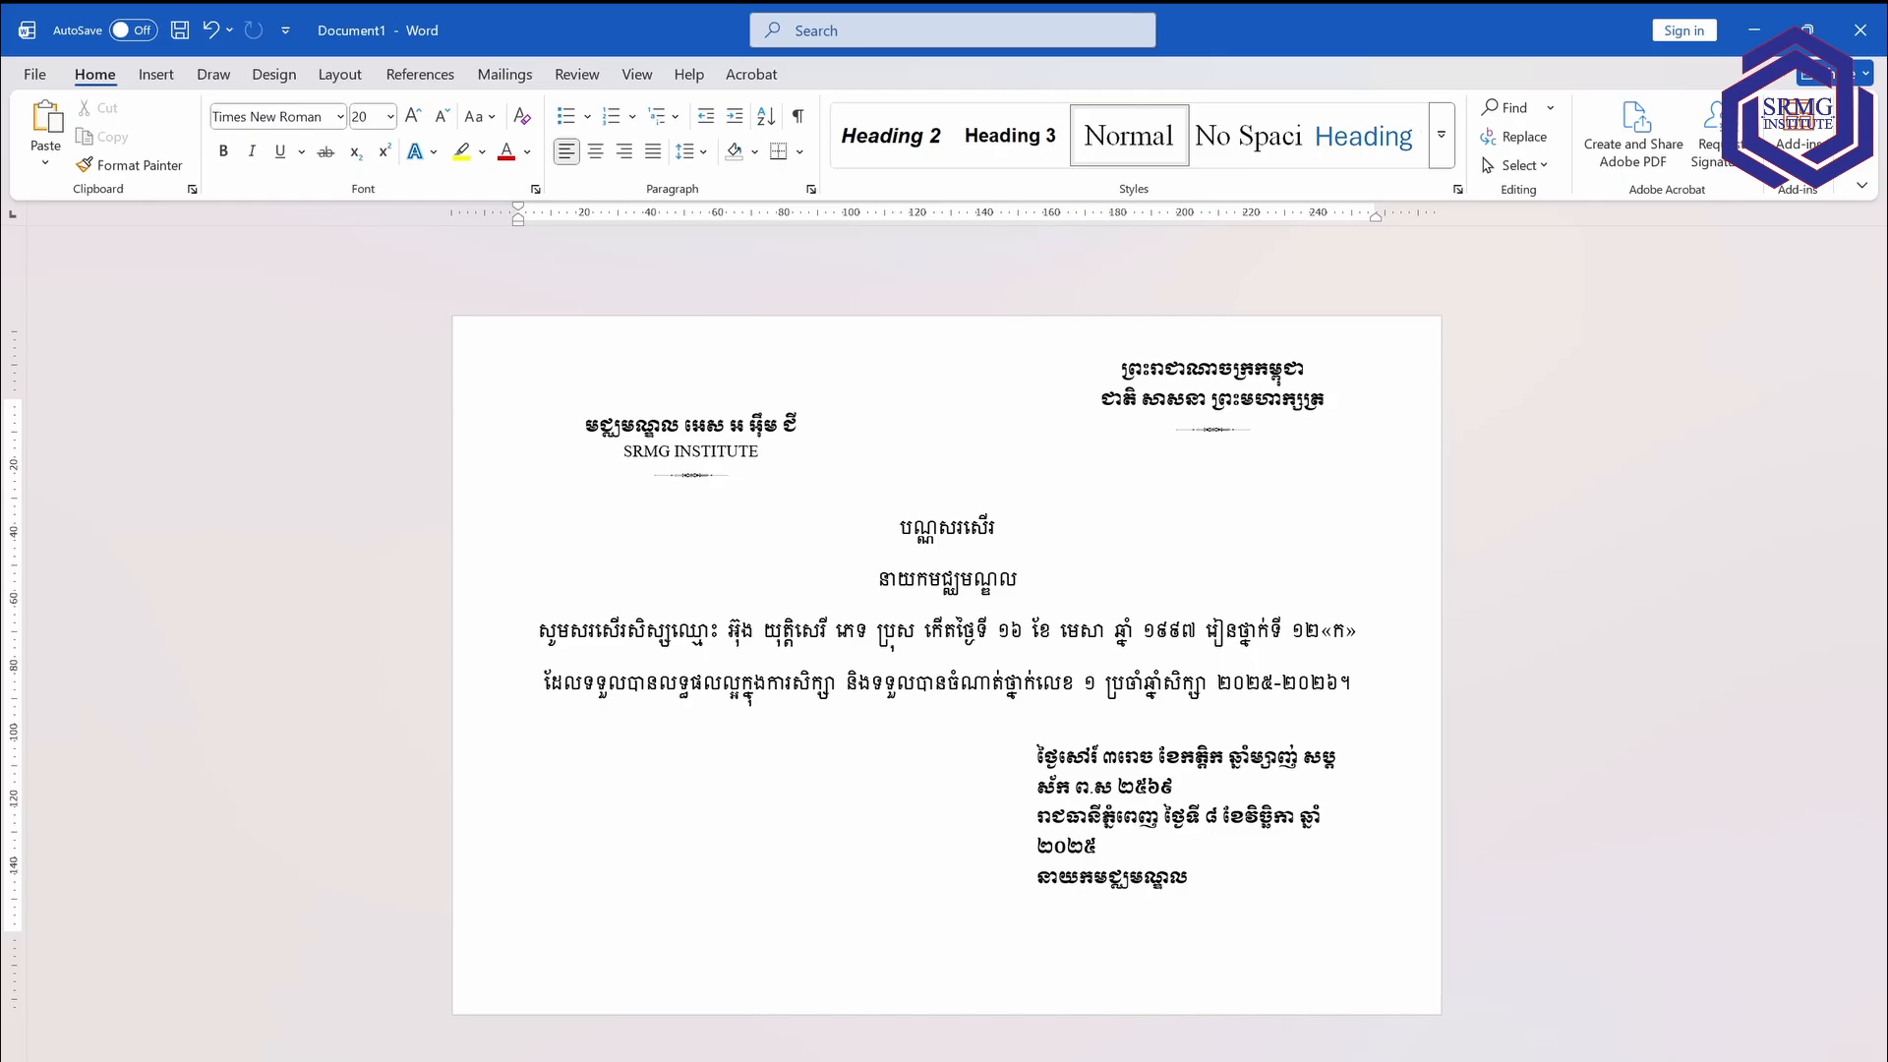
Format the title "បណ្ណសរសើរ" in Khmer OS Muol Light, size 36, with a standard red font color.
left_click_drag(998, 532, 884, 537)
left_click(269, 117)
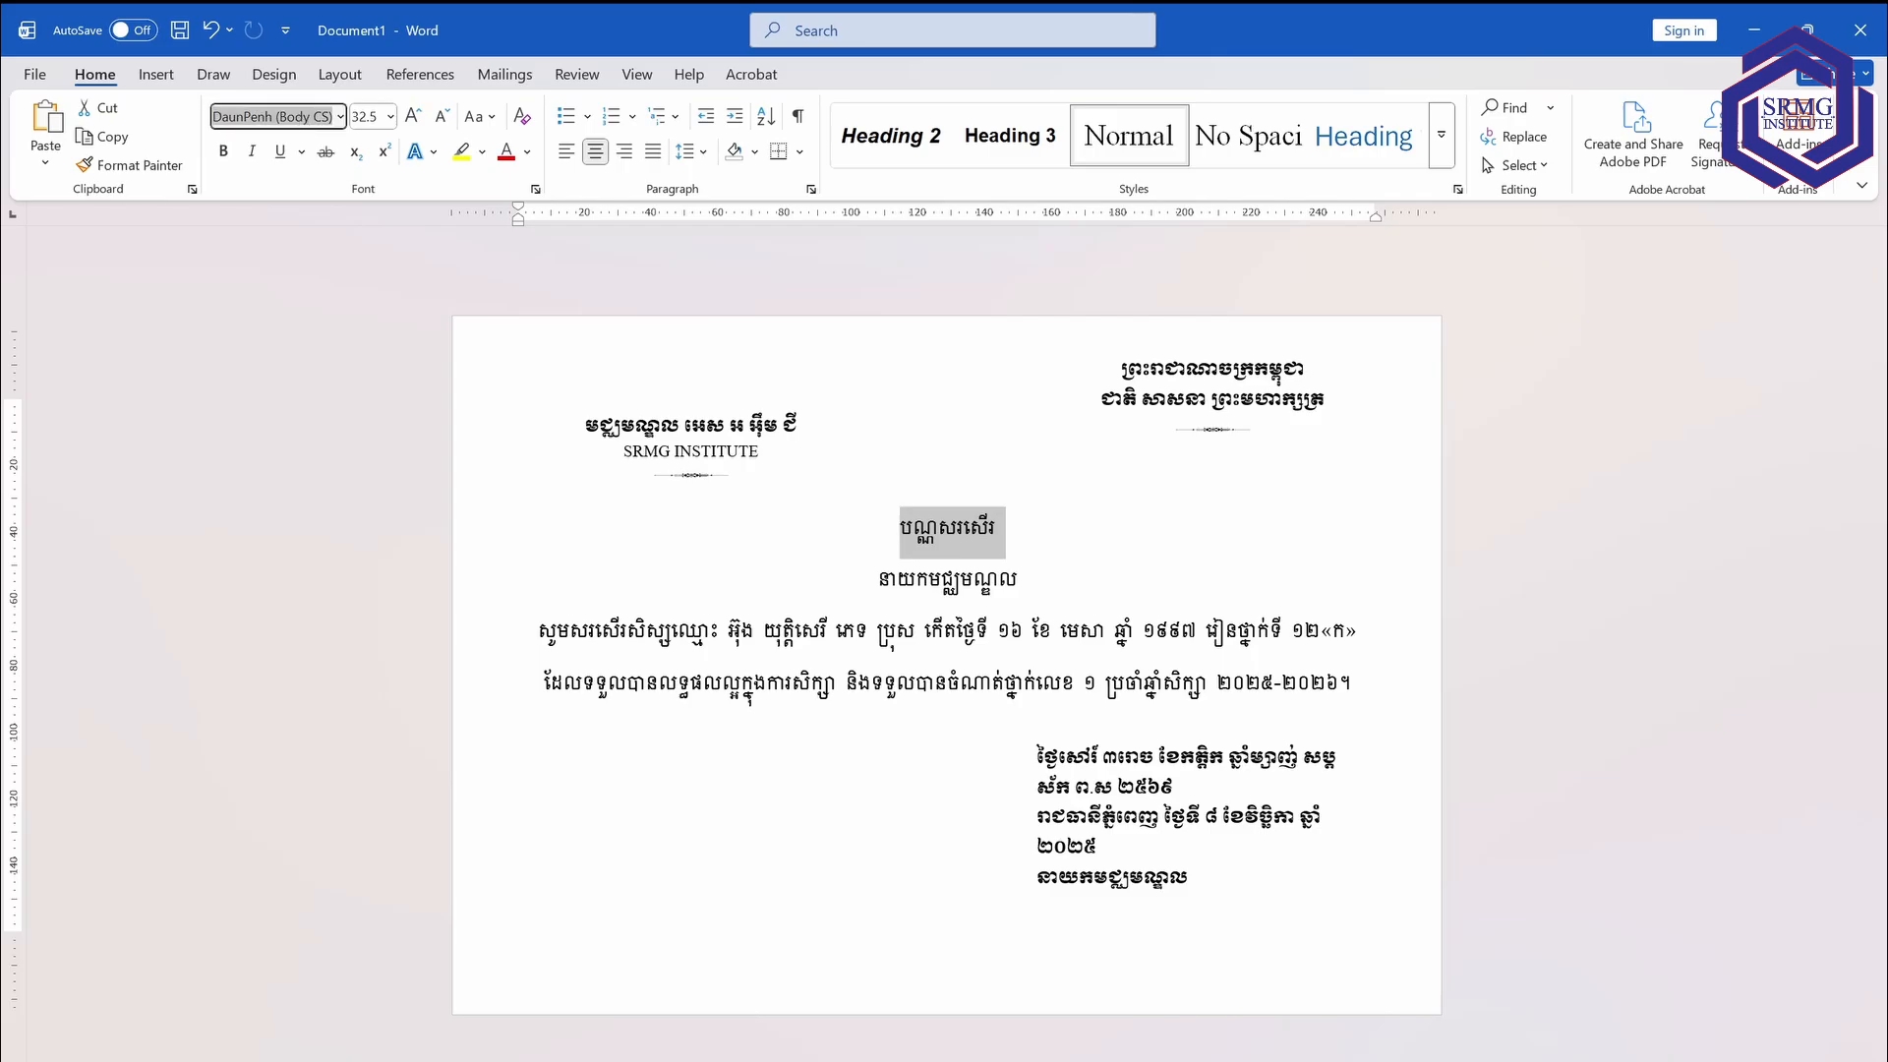
type("Khmer OS Muol Light")
key("Tab")
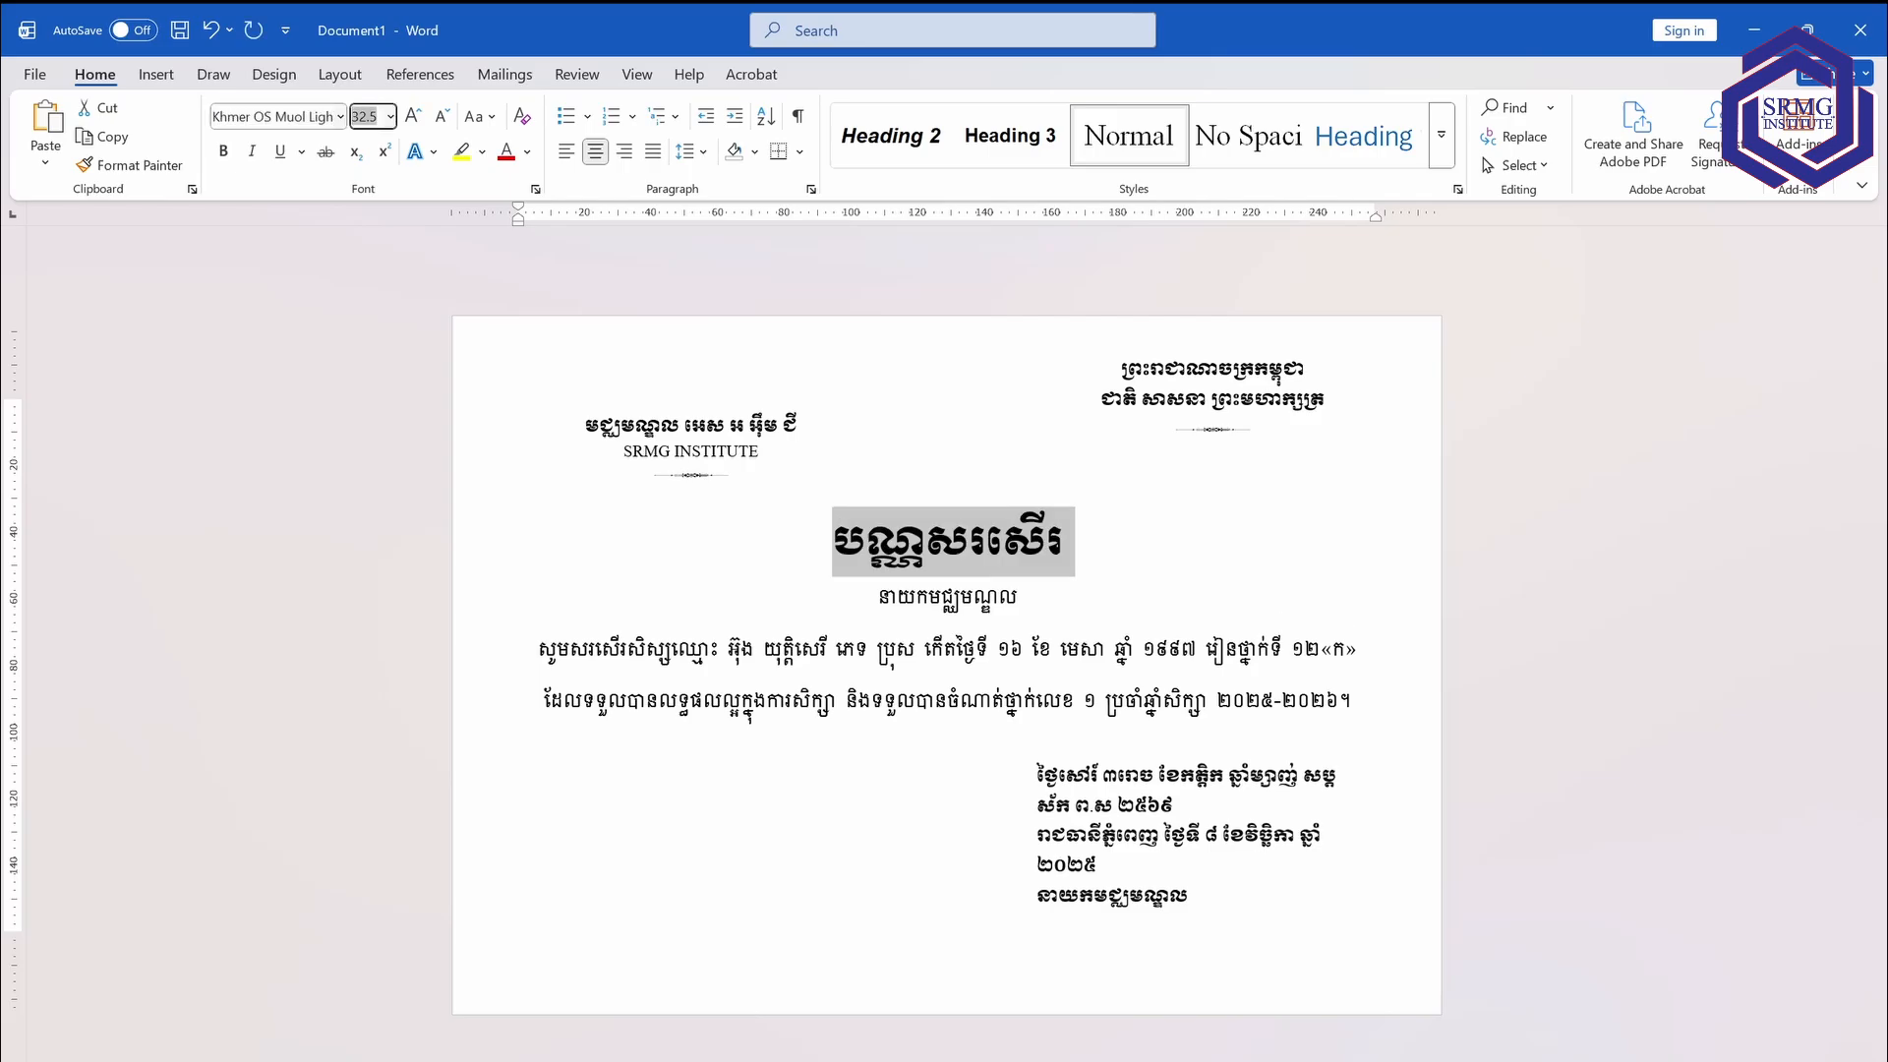
left_click(413, 117)
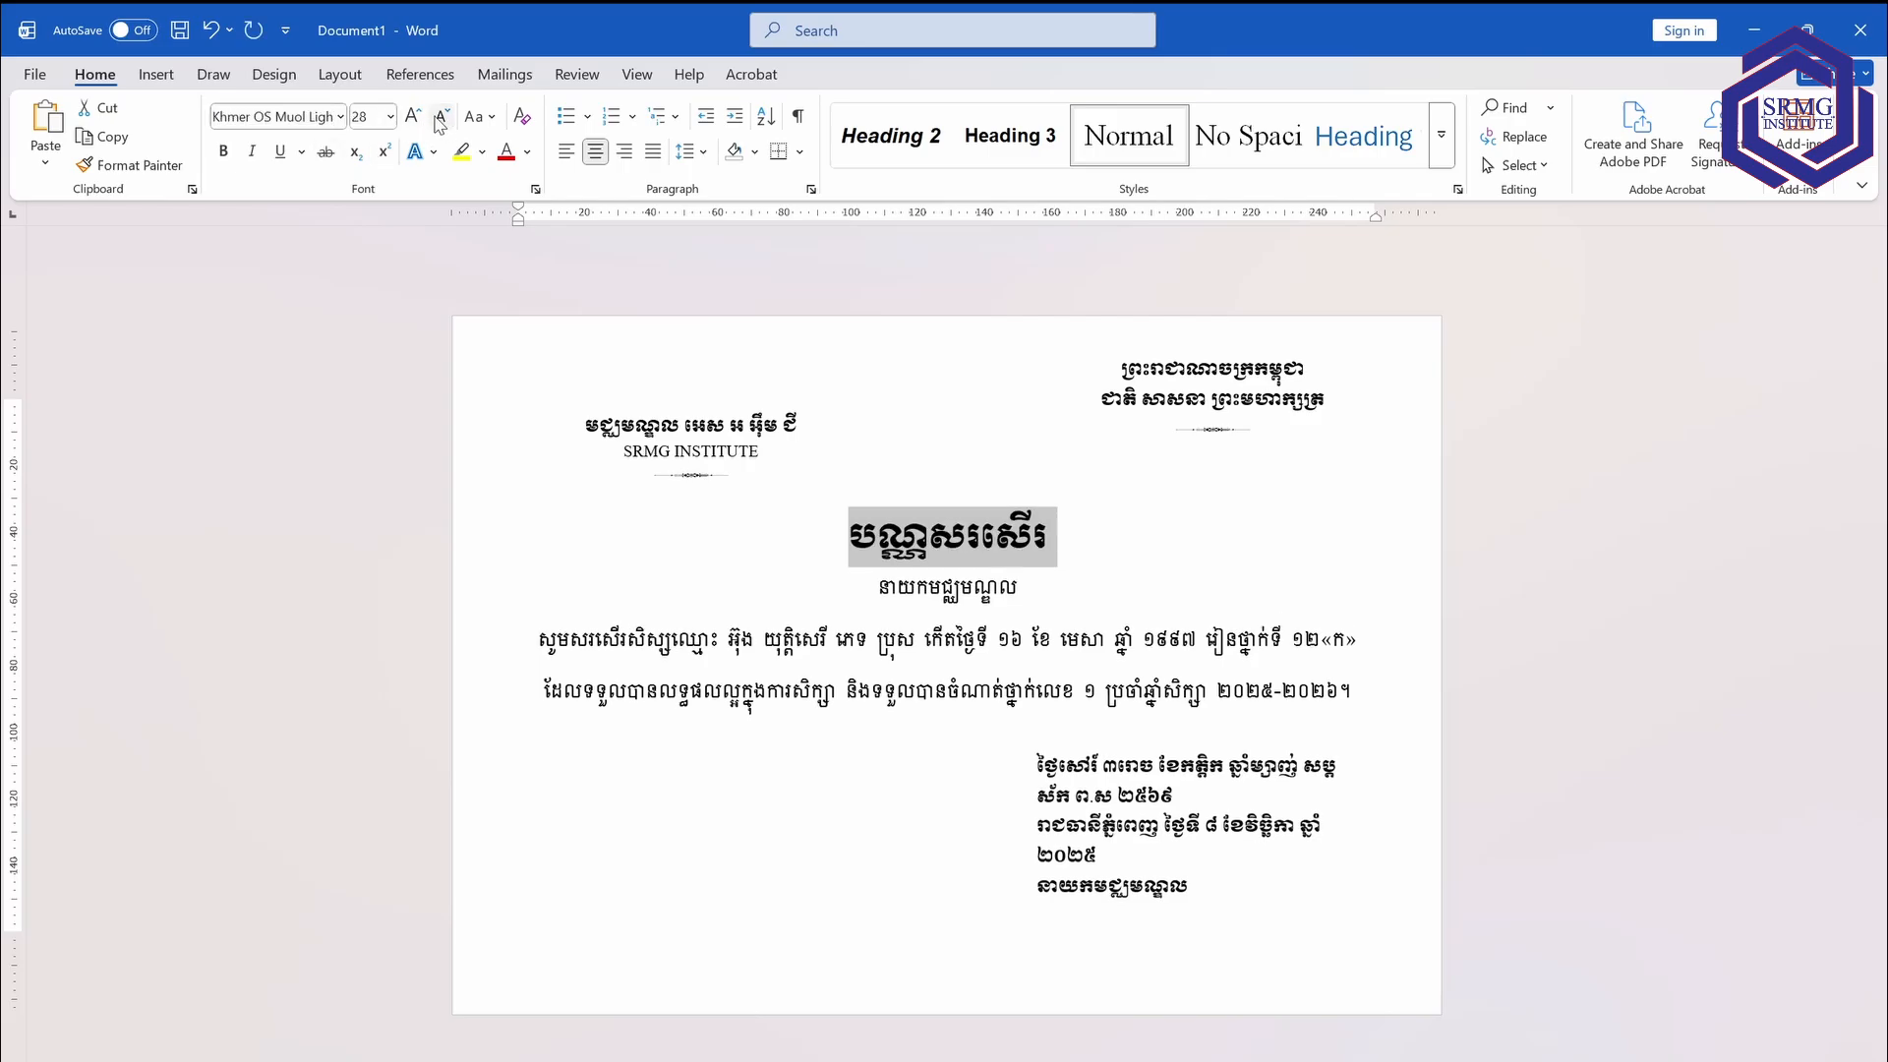
left_click(527, 152)
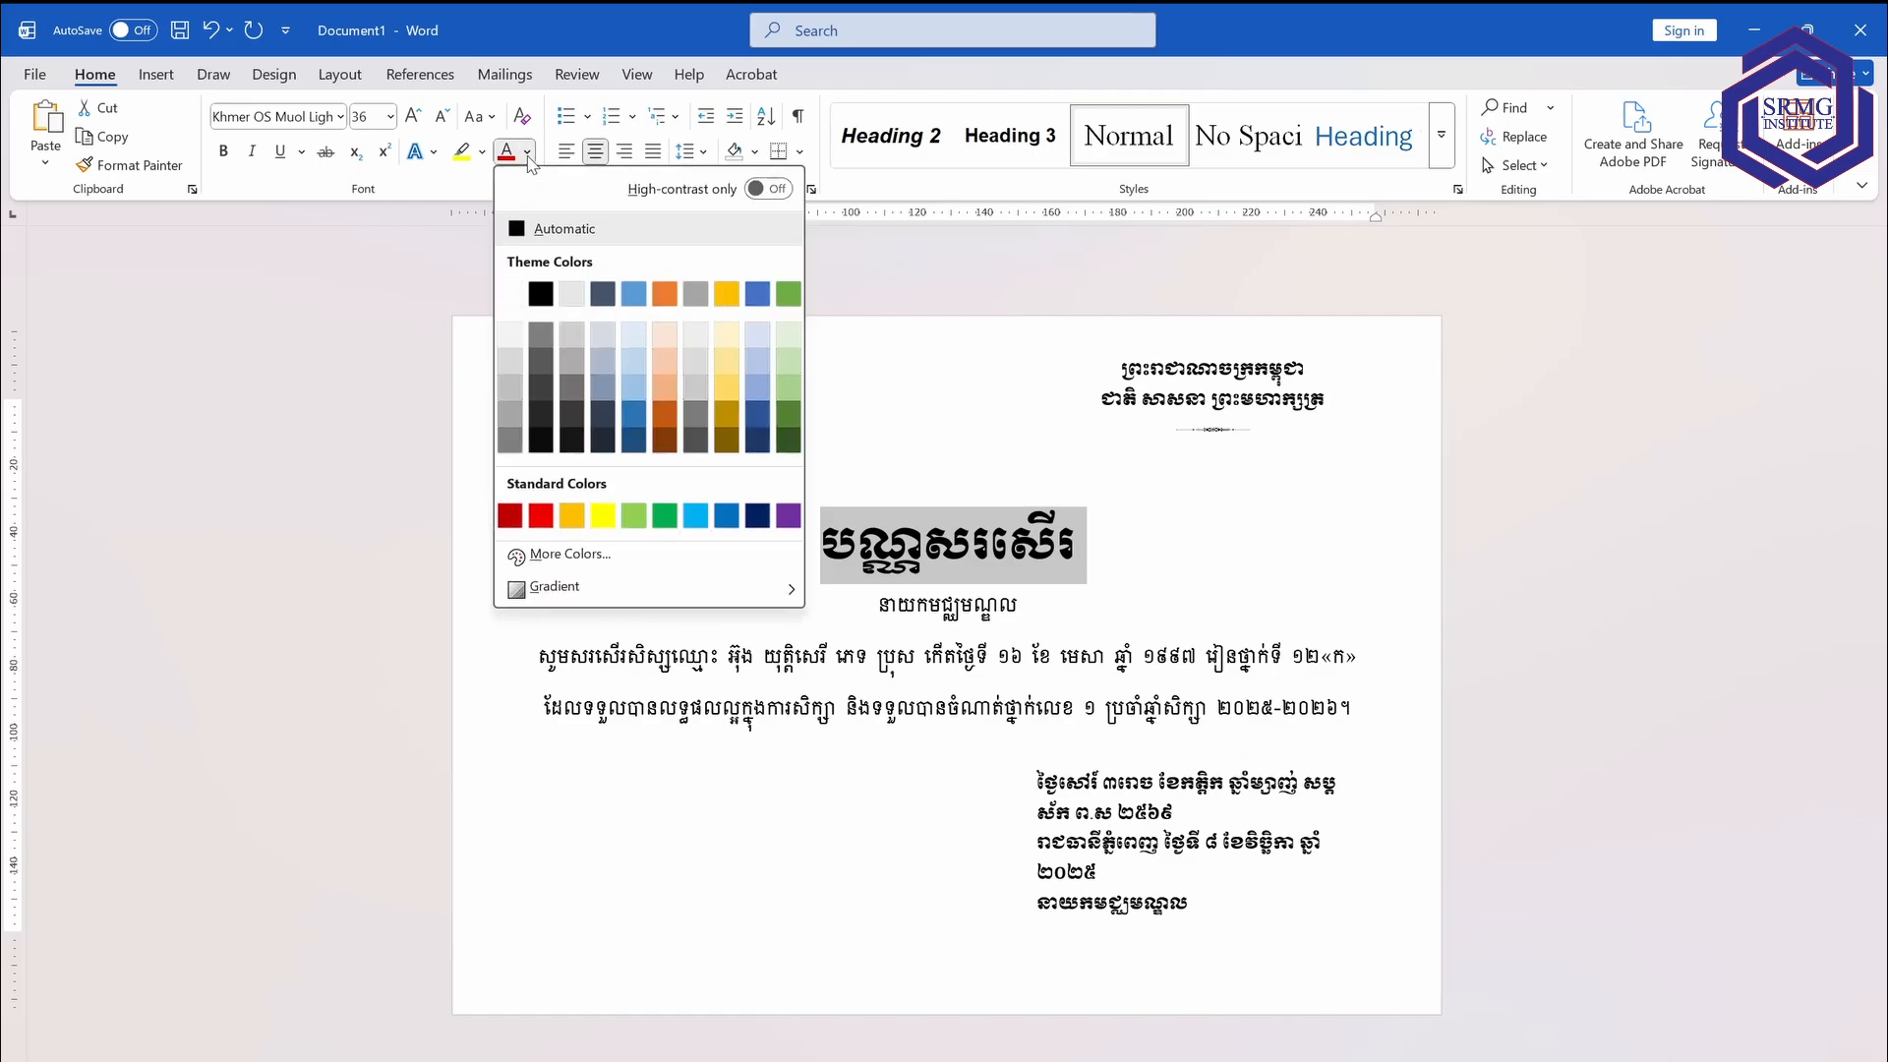
left_click(544, 522)
Format the line "នាយកមជ្ឈមណ្ឌល" below the title in Khmer OS Muol Light, size 18.
left_click(915, 610)
left_click_drag(1019, 610, 878, 609)
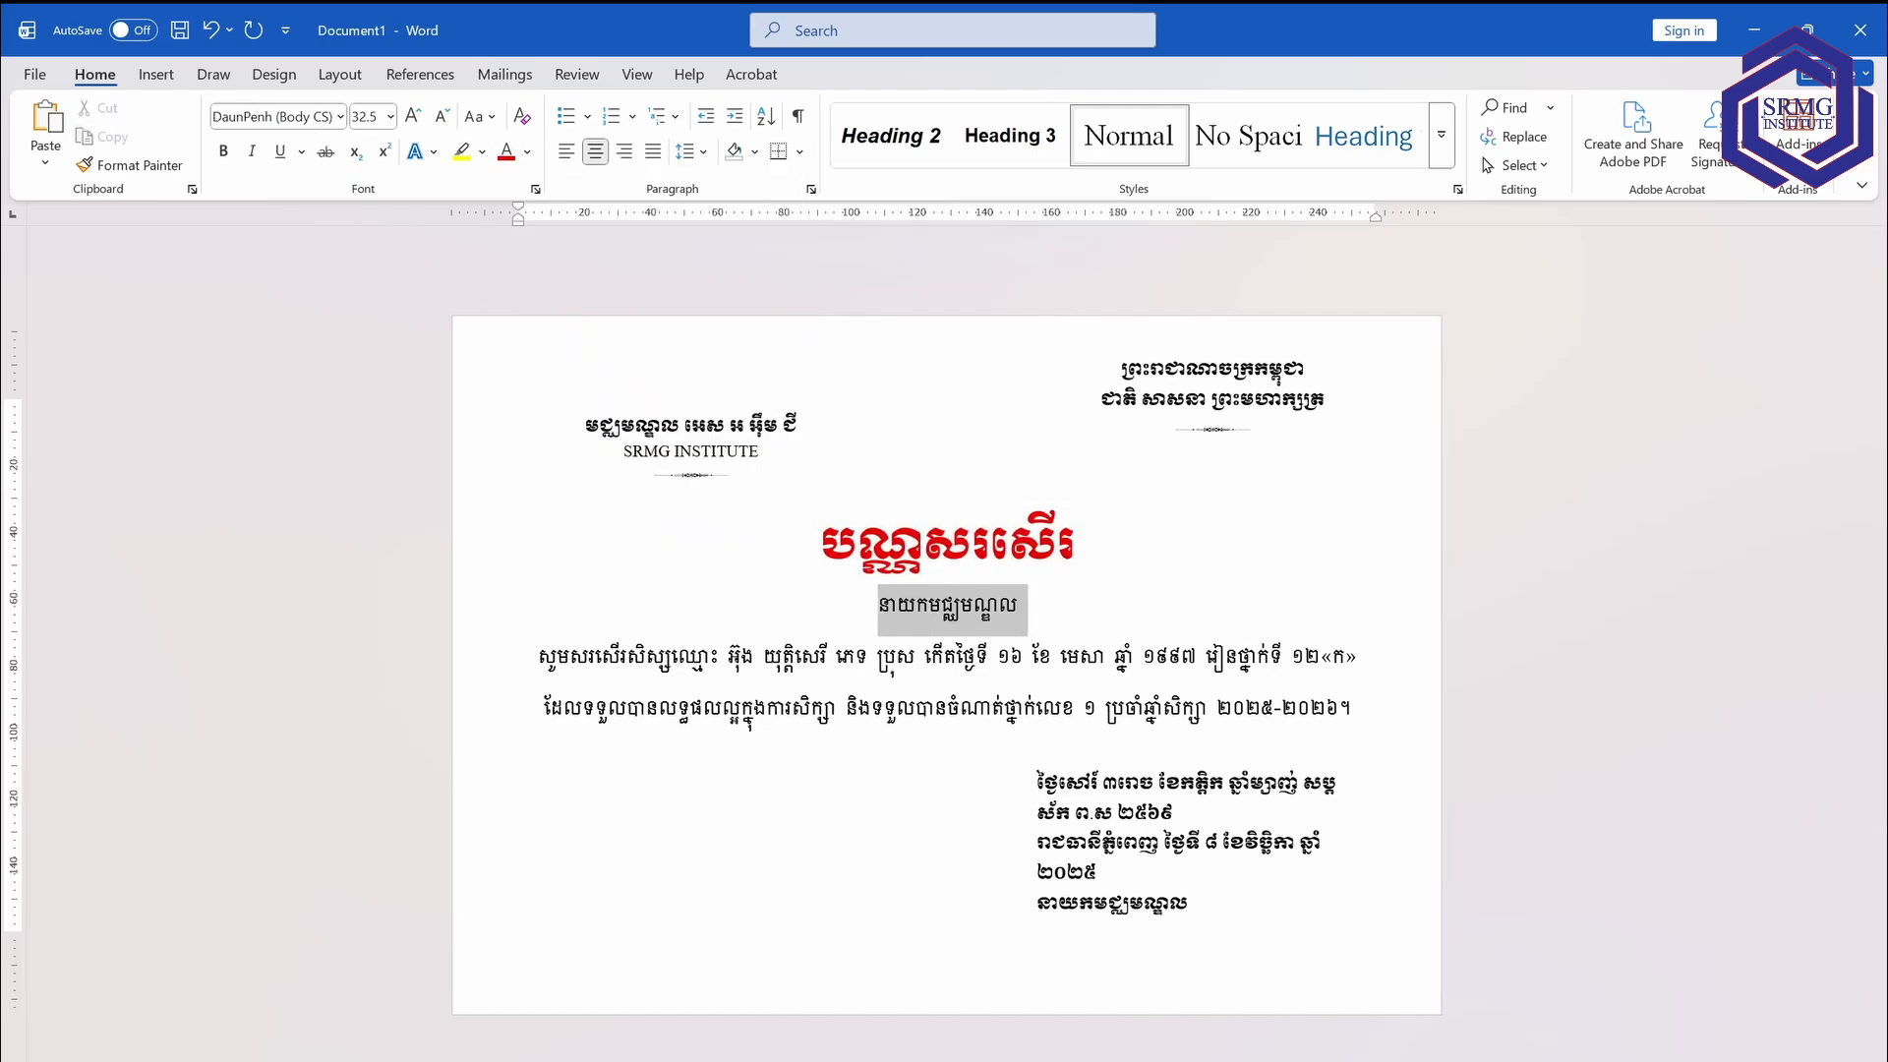
left_click(271, 117)
type("K")
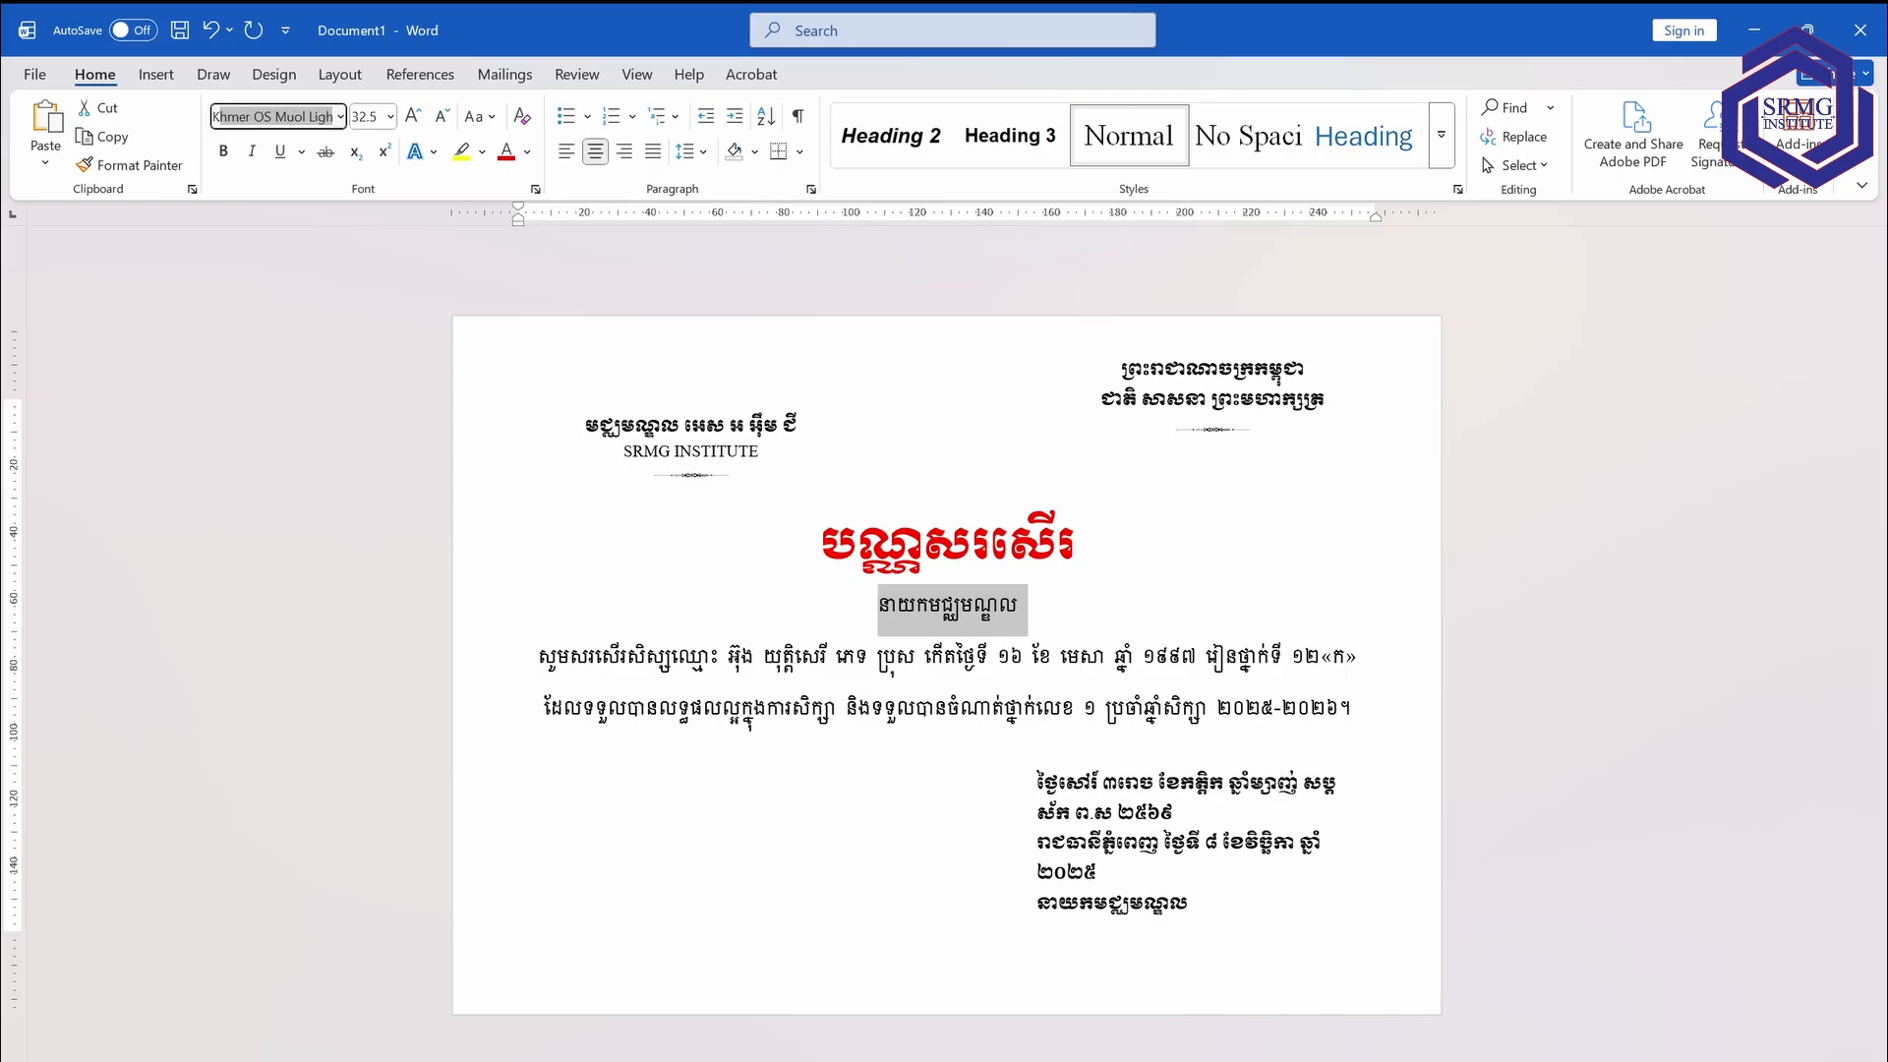
type("hmer OS")
key("Tab")
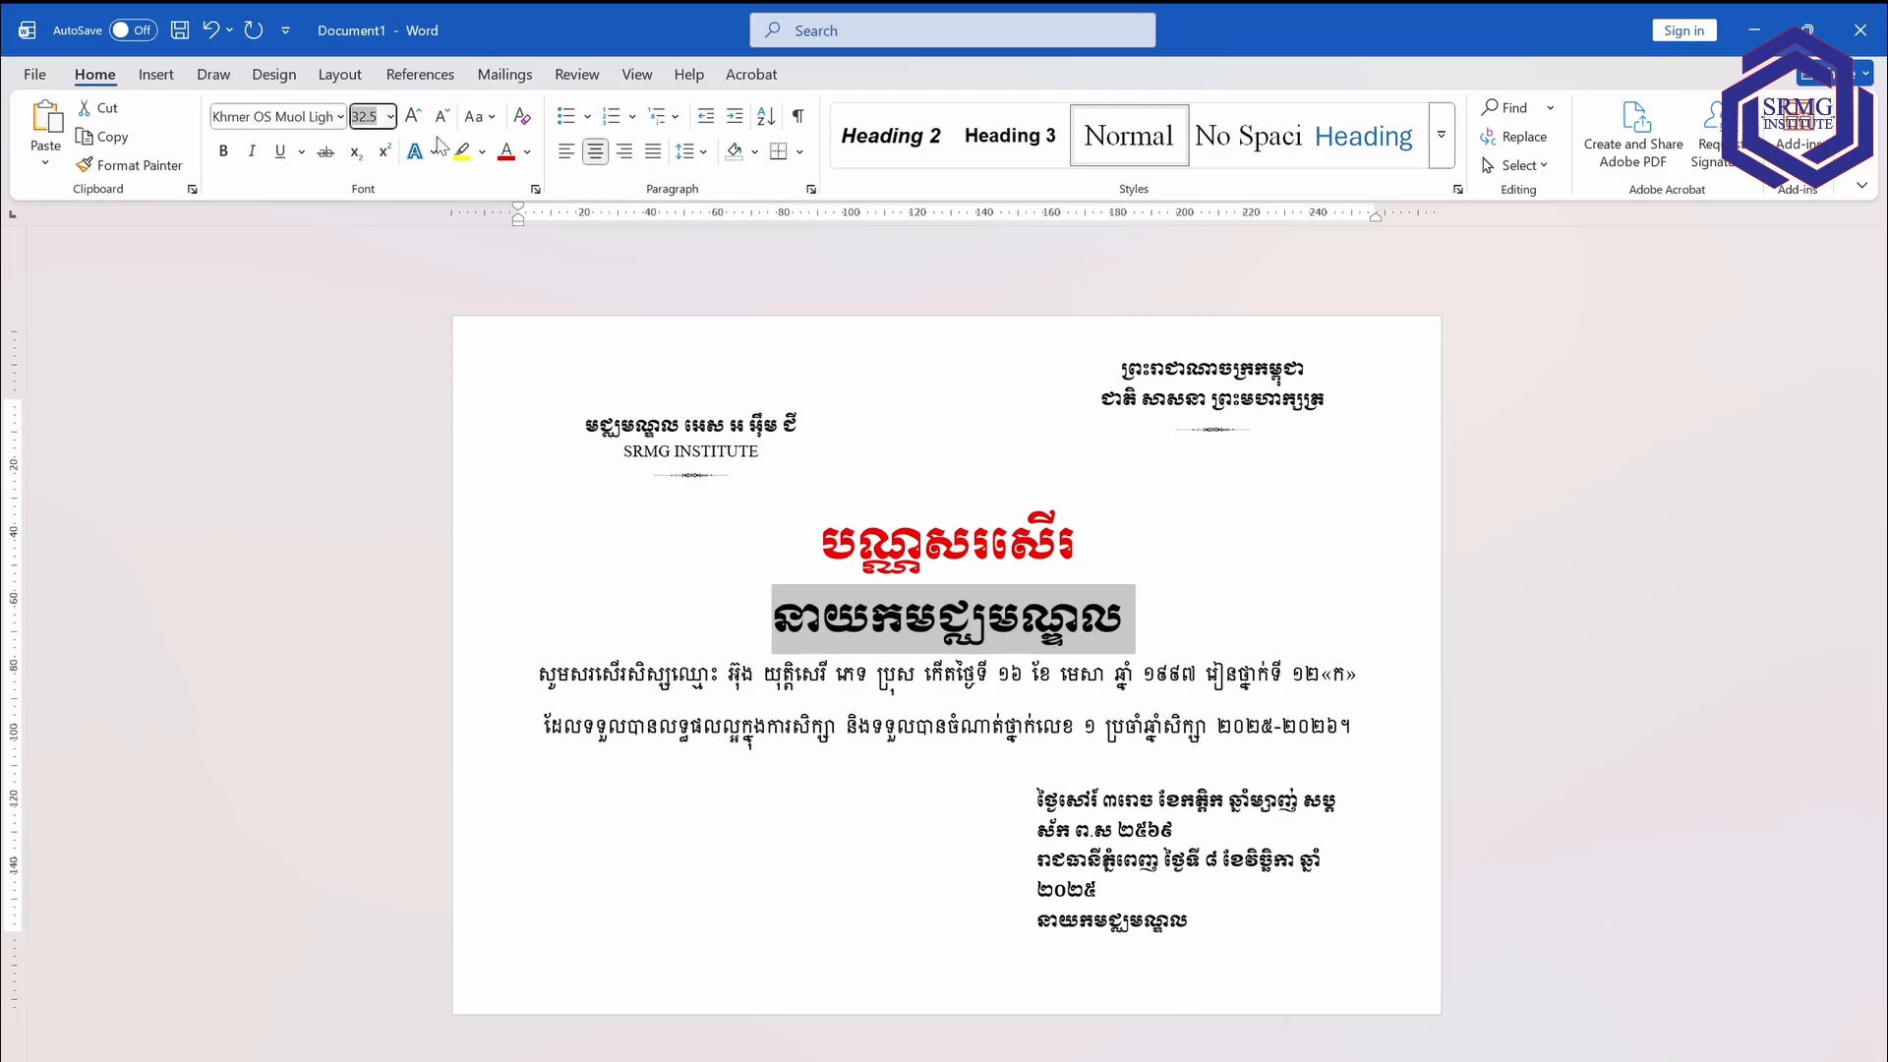
left_click(443, 118)
left_click(444, 118)
left_click(445, 119)
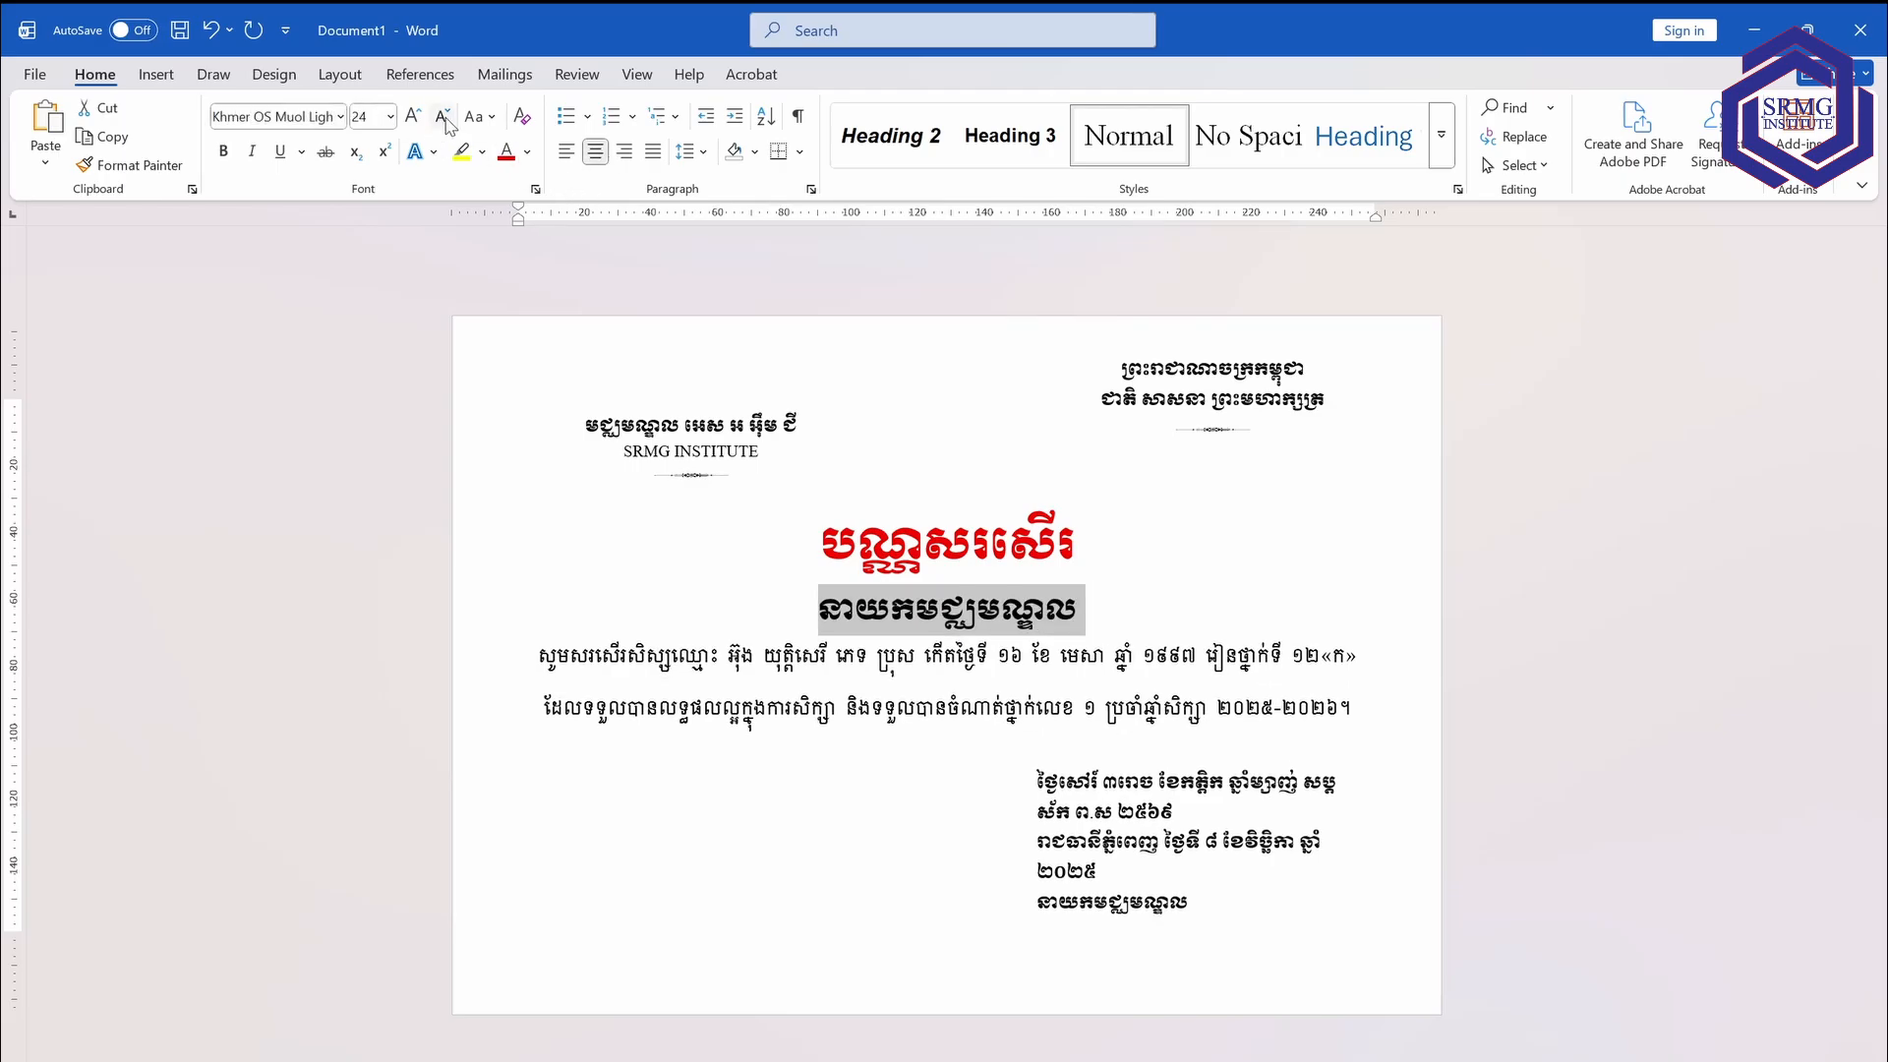
left_click(391, 117)
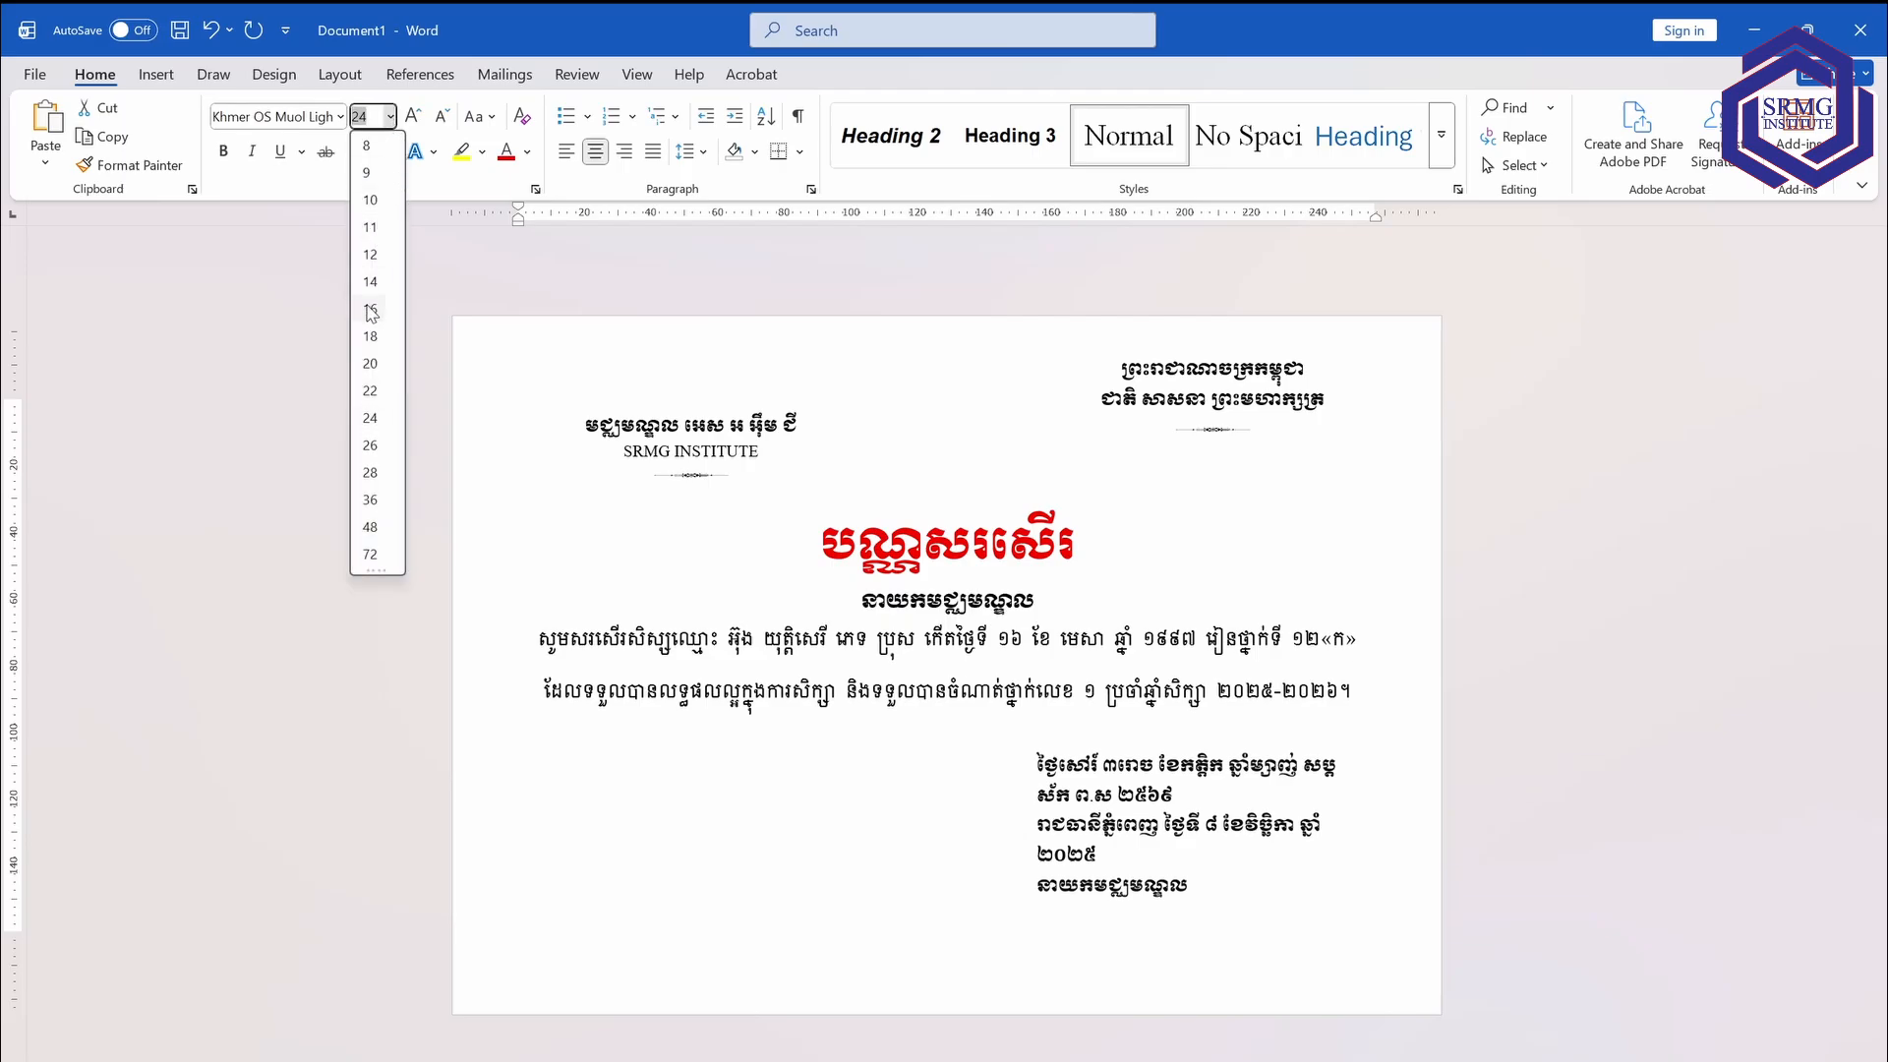
left_click(413, 371)
Set the two commendation body lines in Khmer OS Battambang, size 14.
left_click(1024, 698)
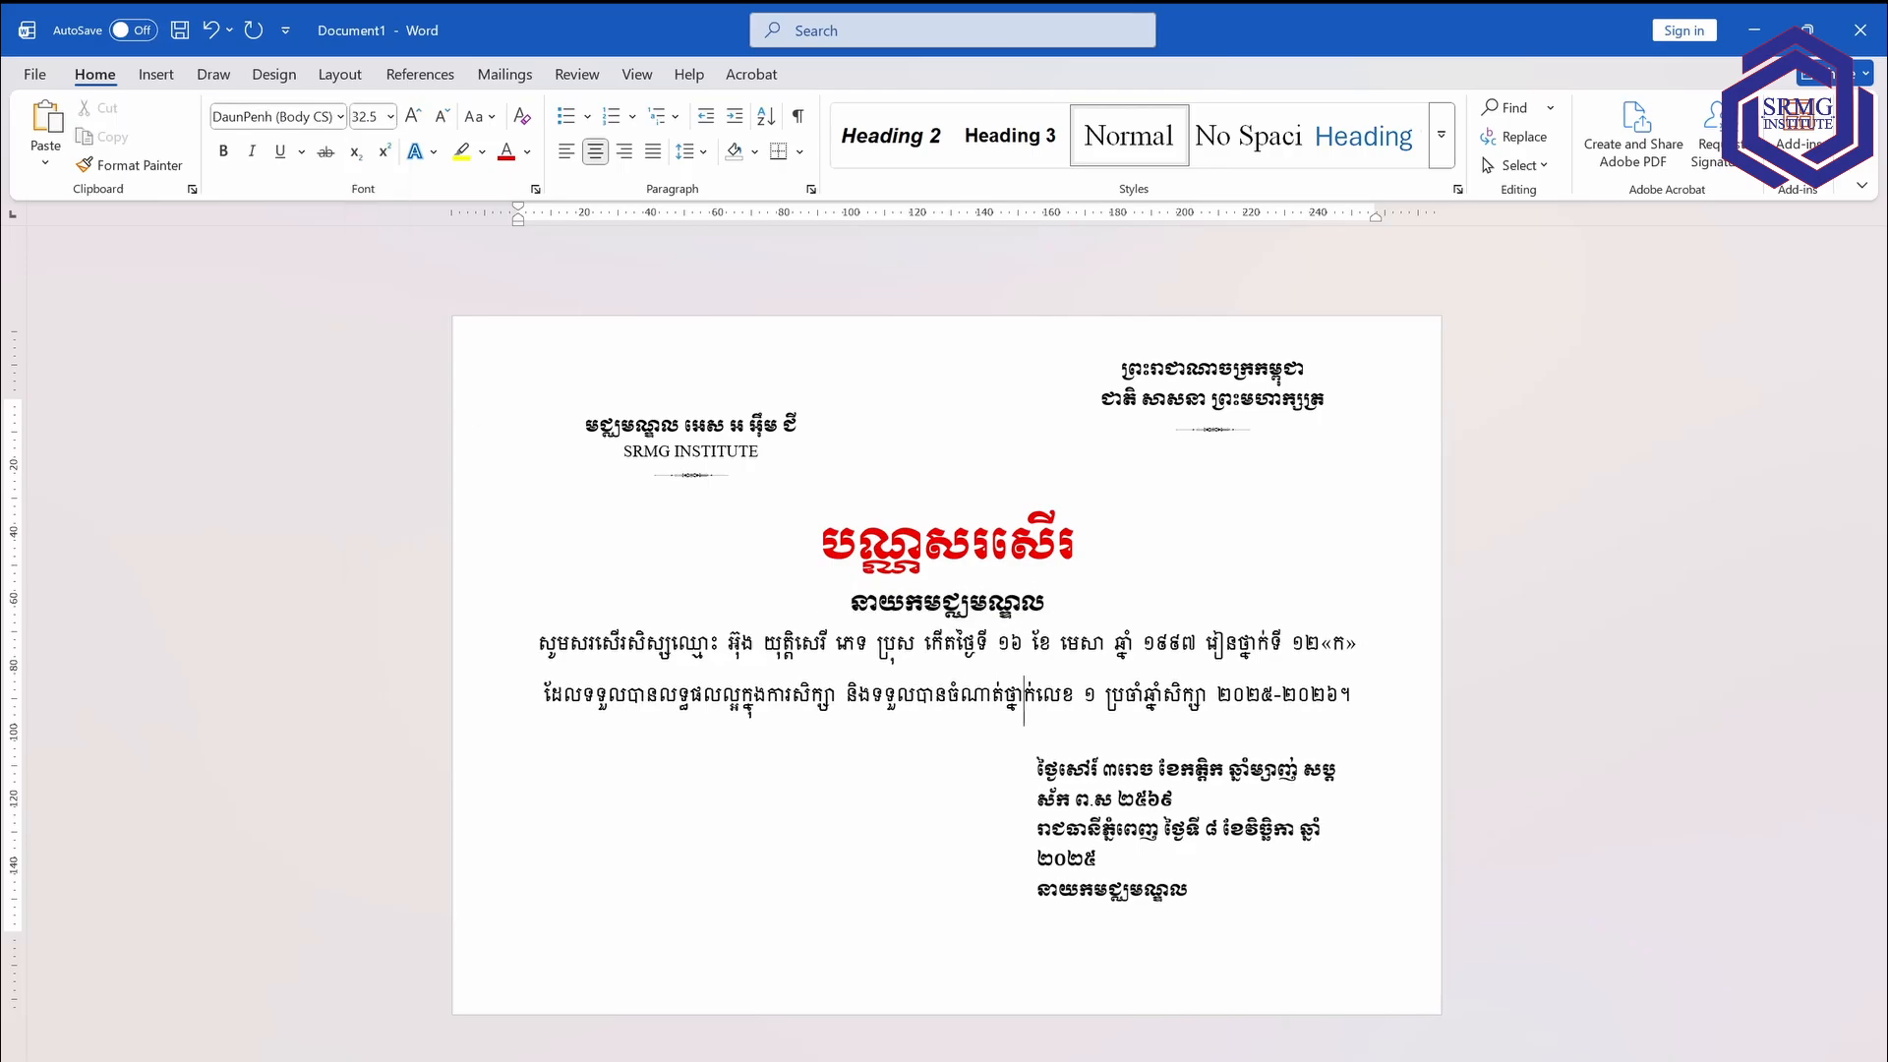
left_click_drag(538, 649, 1362, 703)
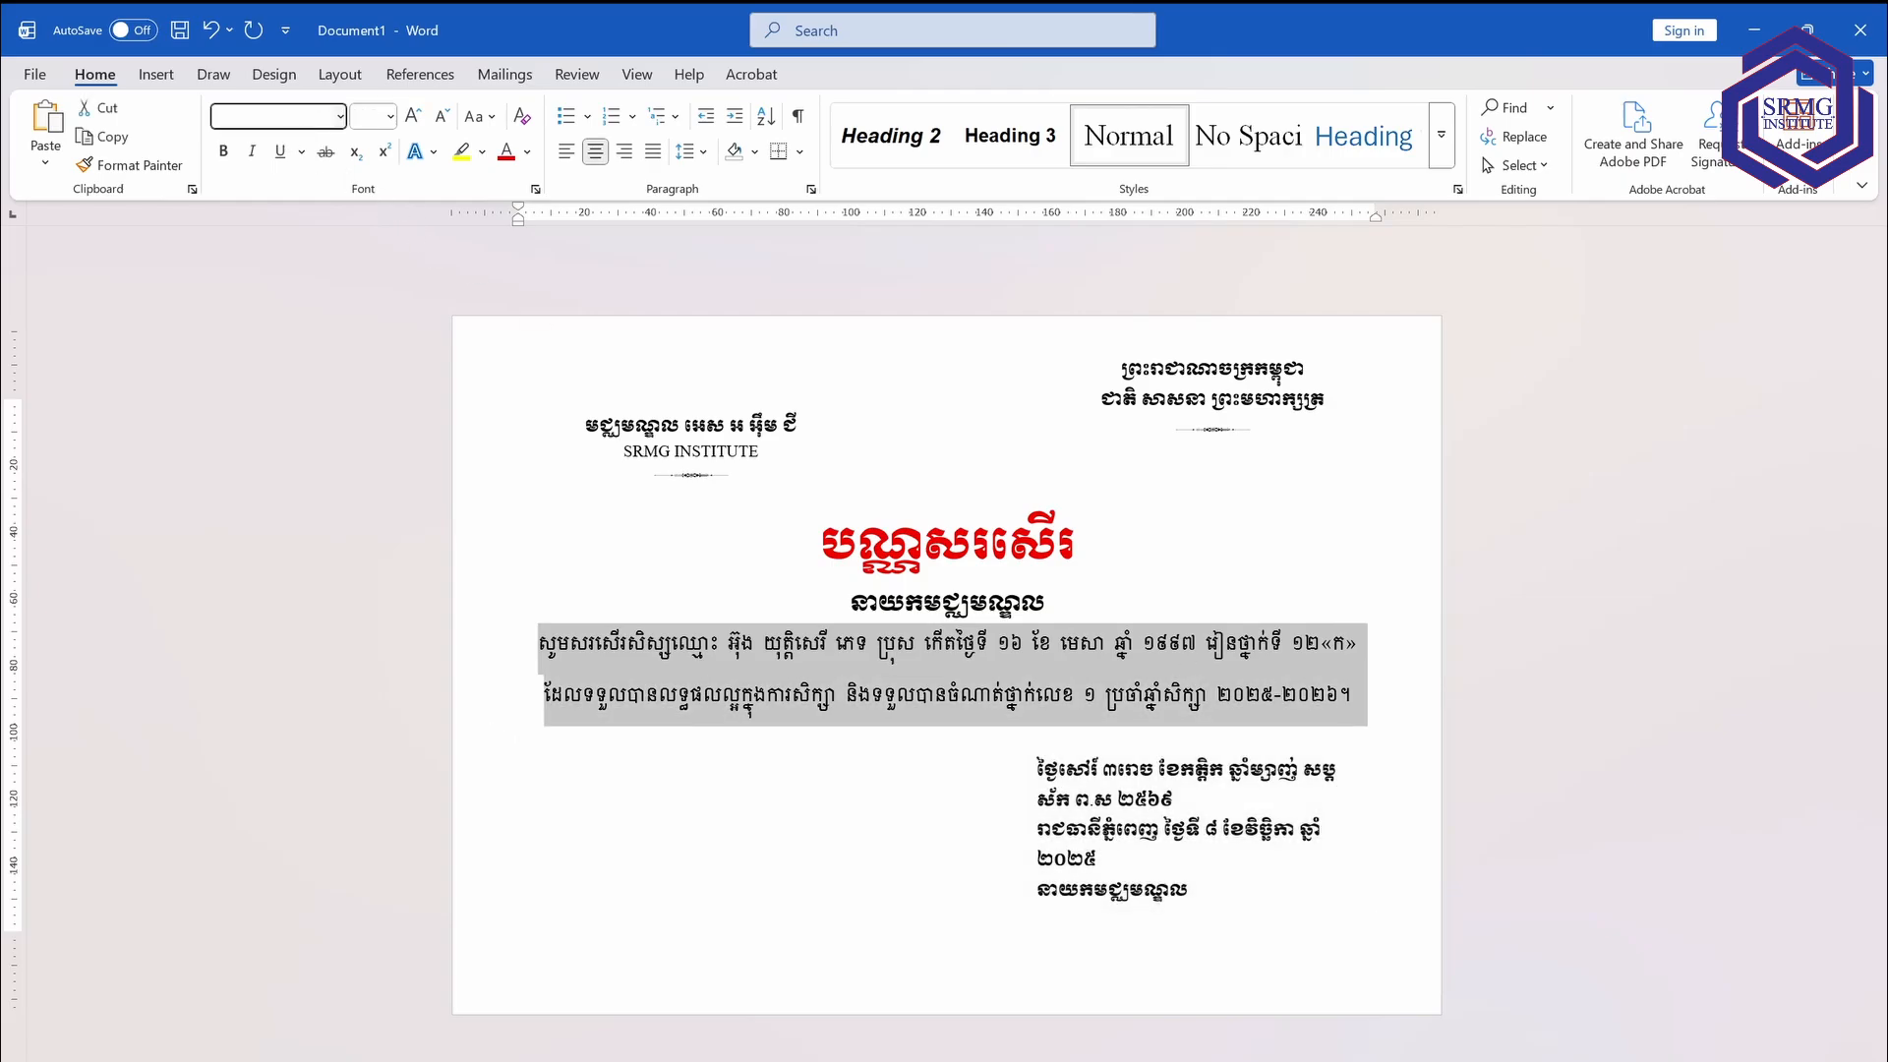
type("Khmer OS Battamba")
key("Return")
left_click(391, 116)
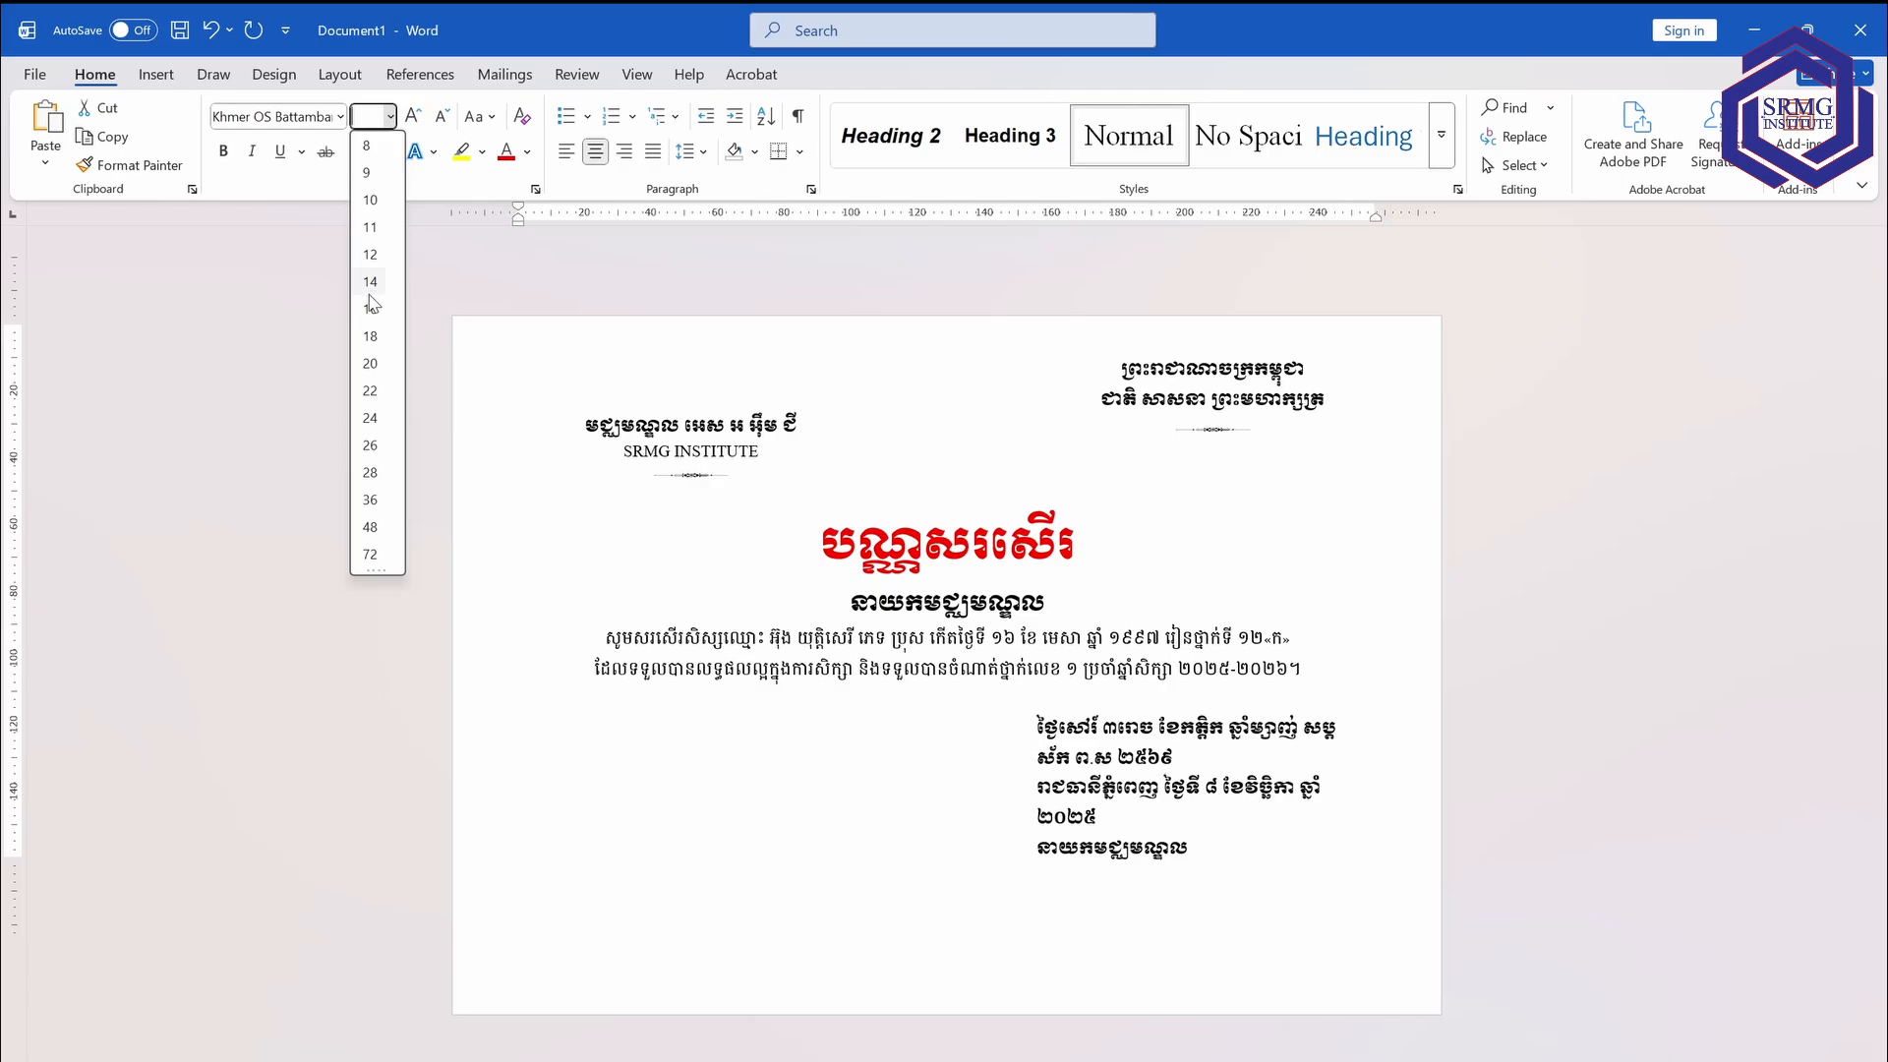
left_click(372, 285)
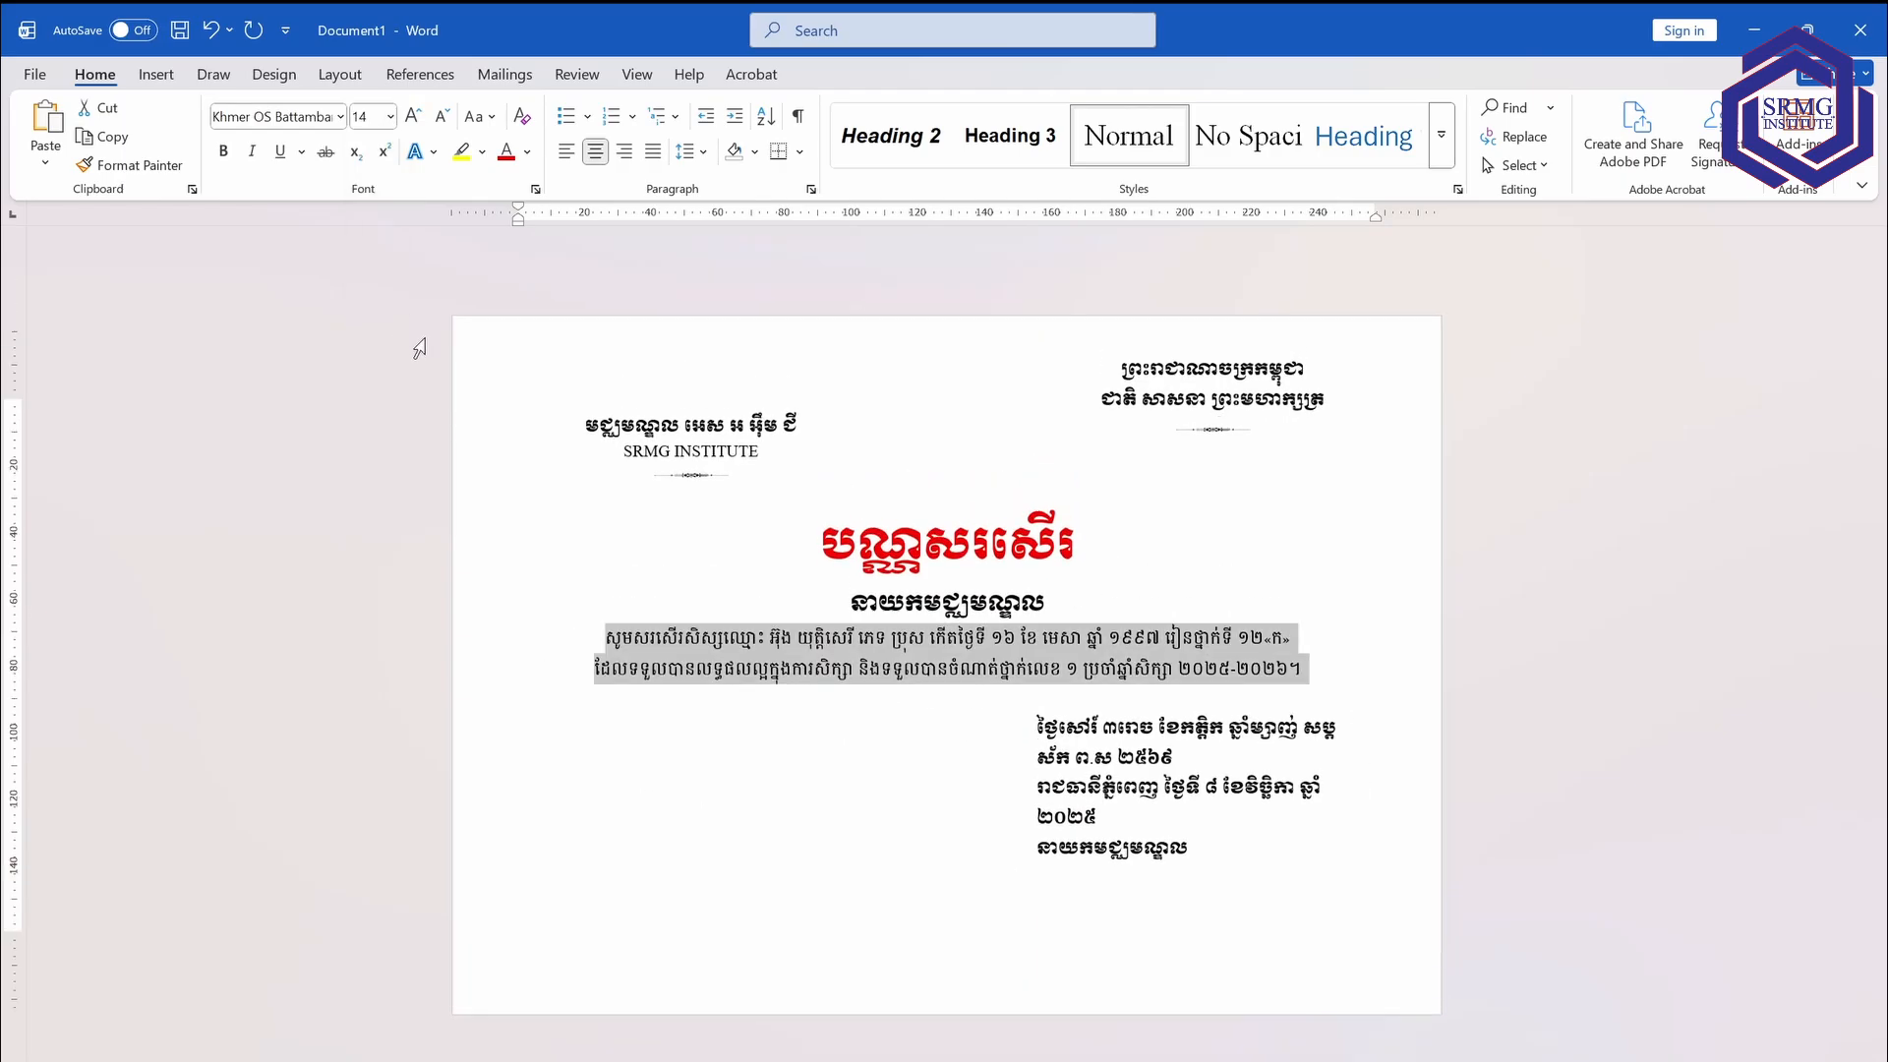
Insert an empty line between "នាយកមជ្ឈមណ្ឌល" and the body text and reduce its font size to 10.
left_click(969, 804)
left_click(1177, 678)
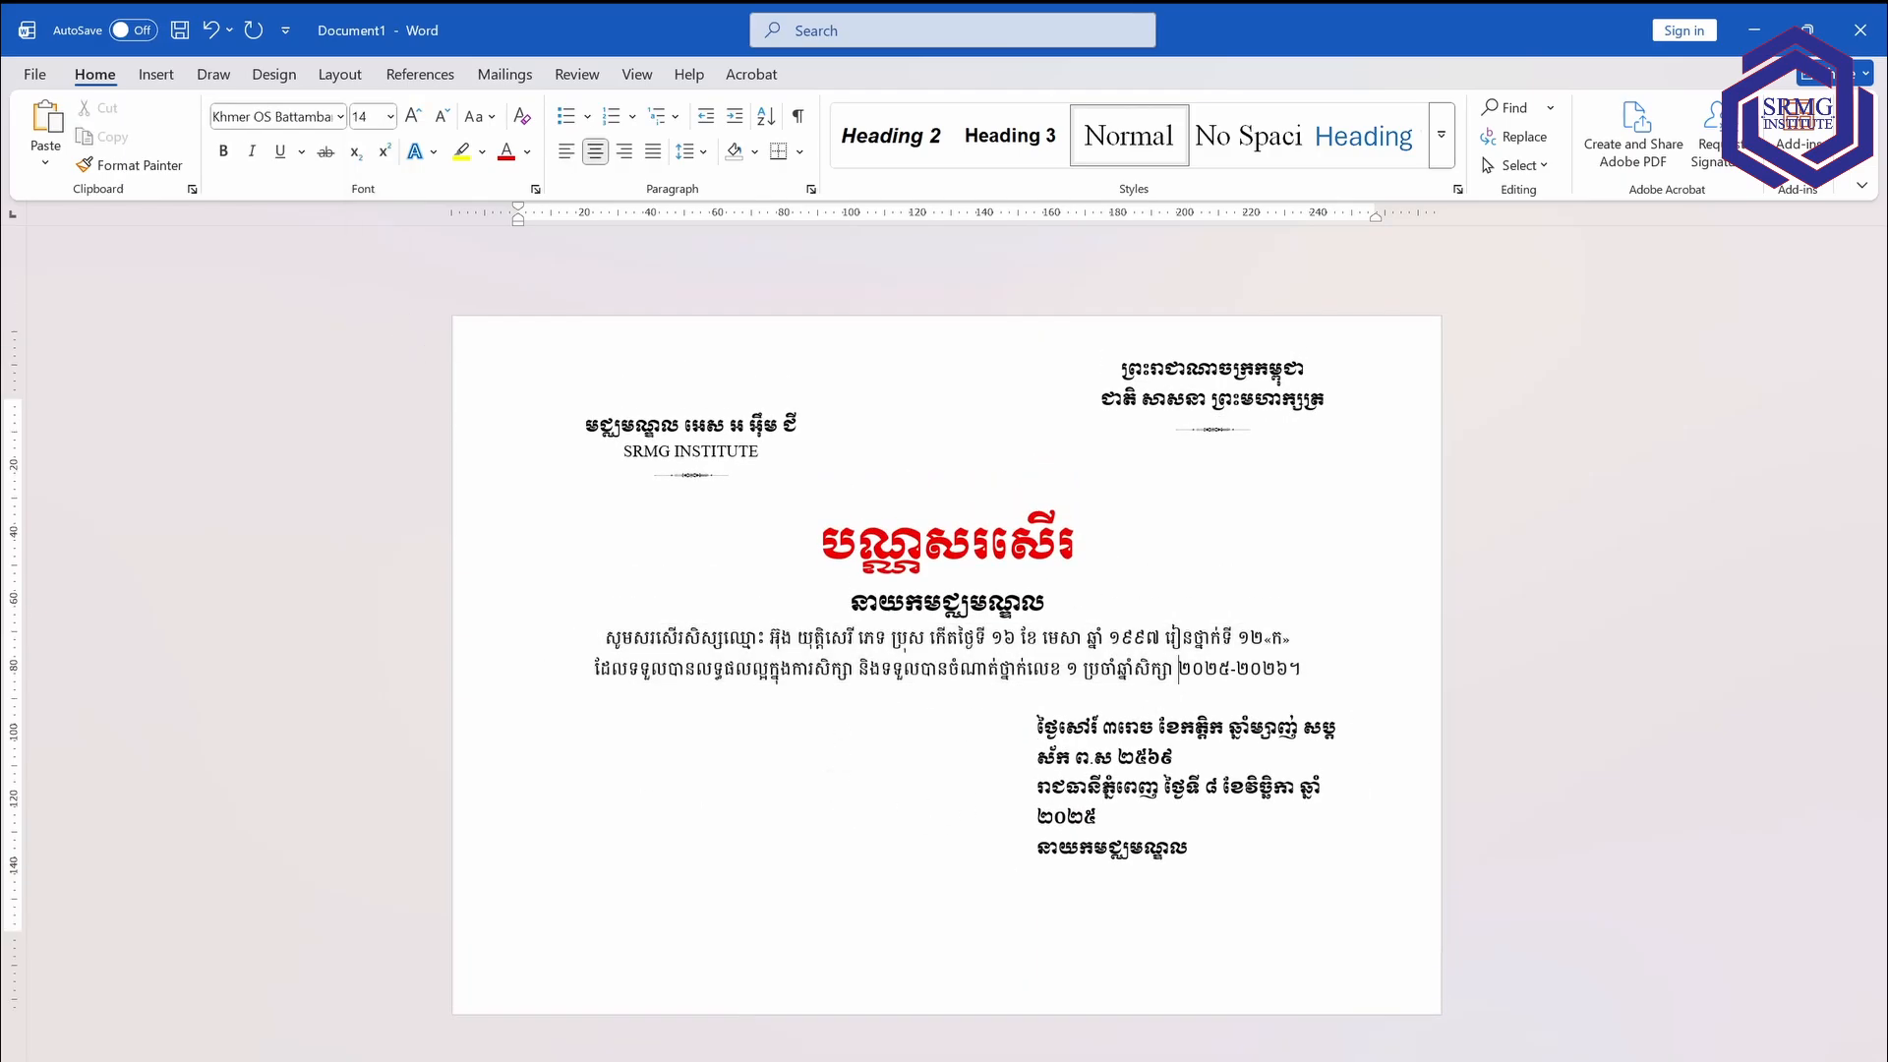
left_click_drag(1302, 670, 517, 622)
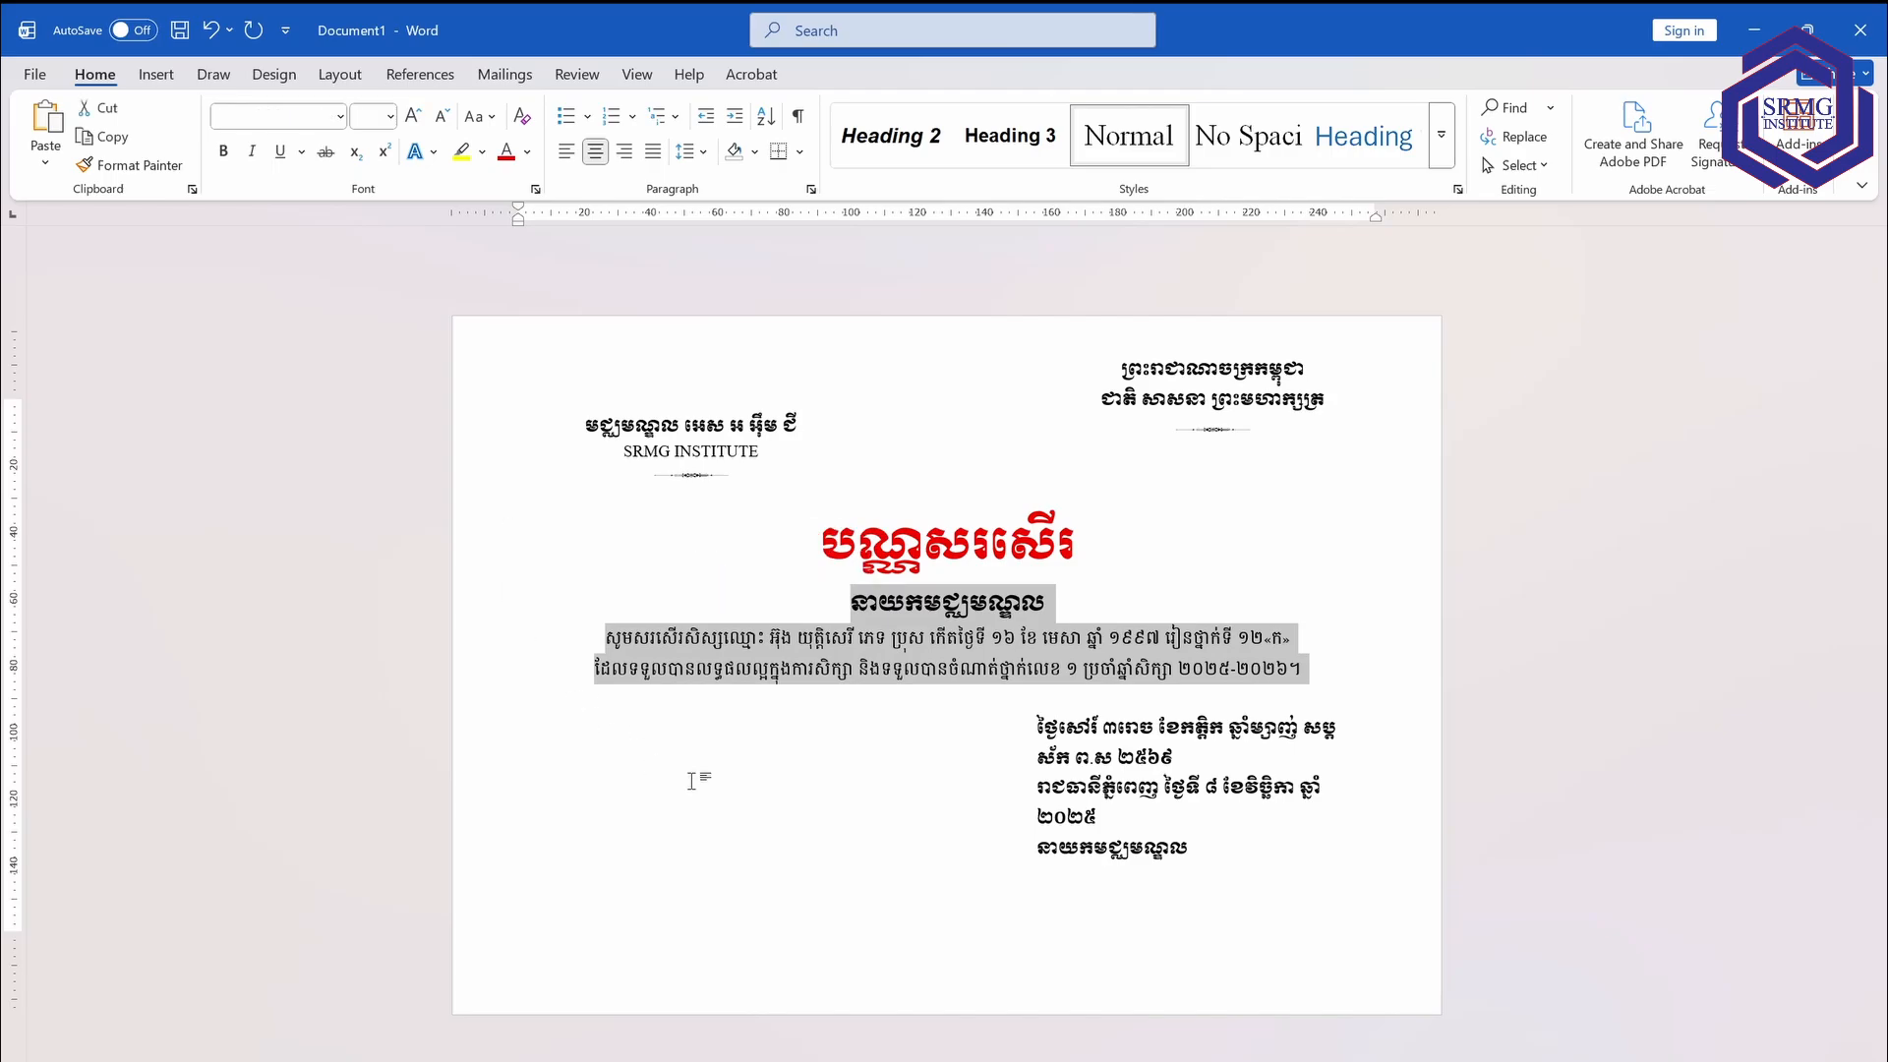
left_click(818, 808)
left_click(1046, 602)
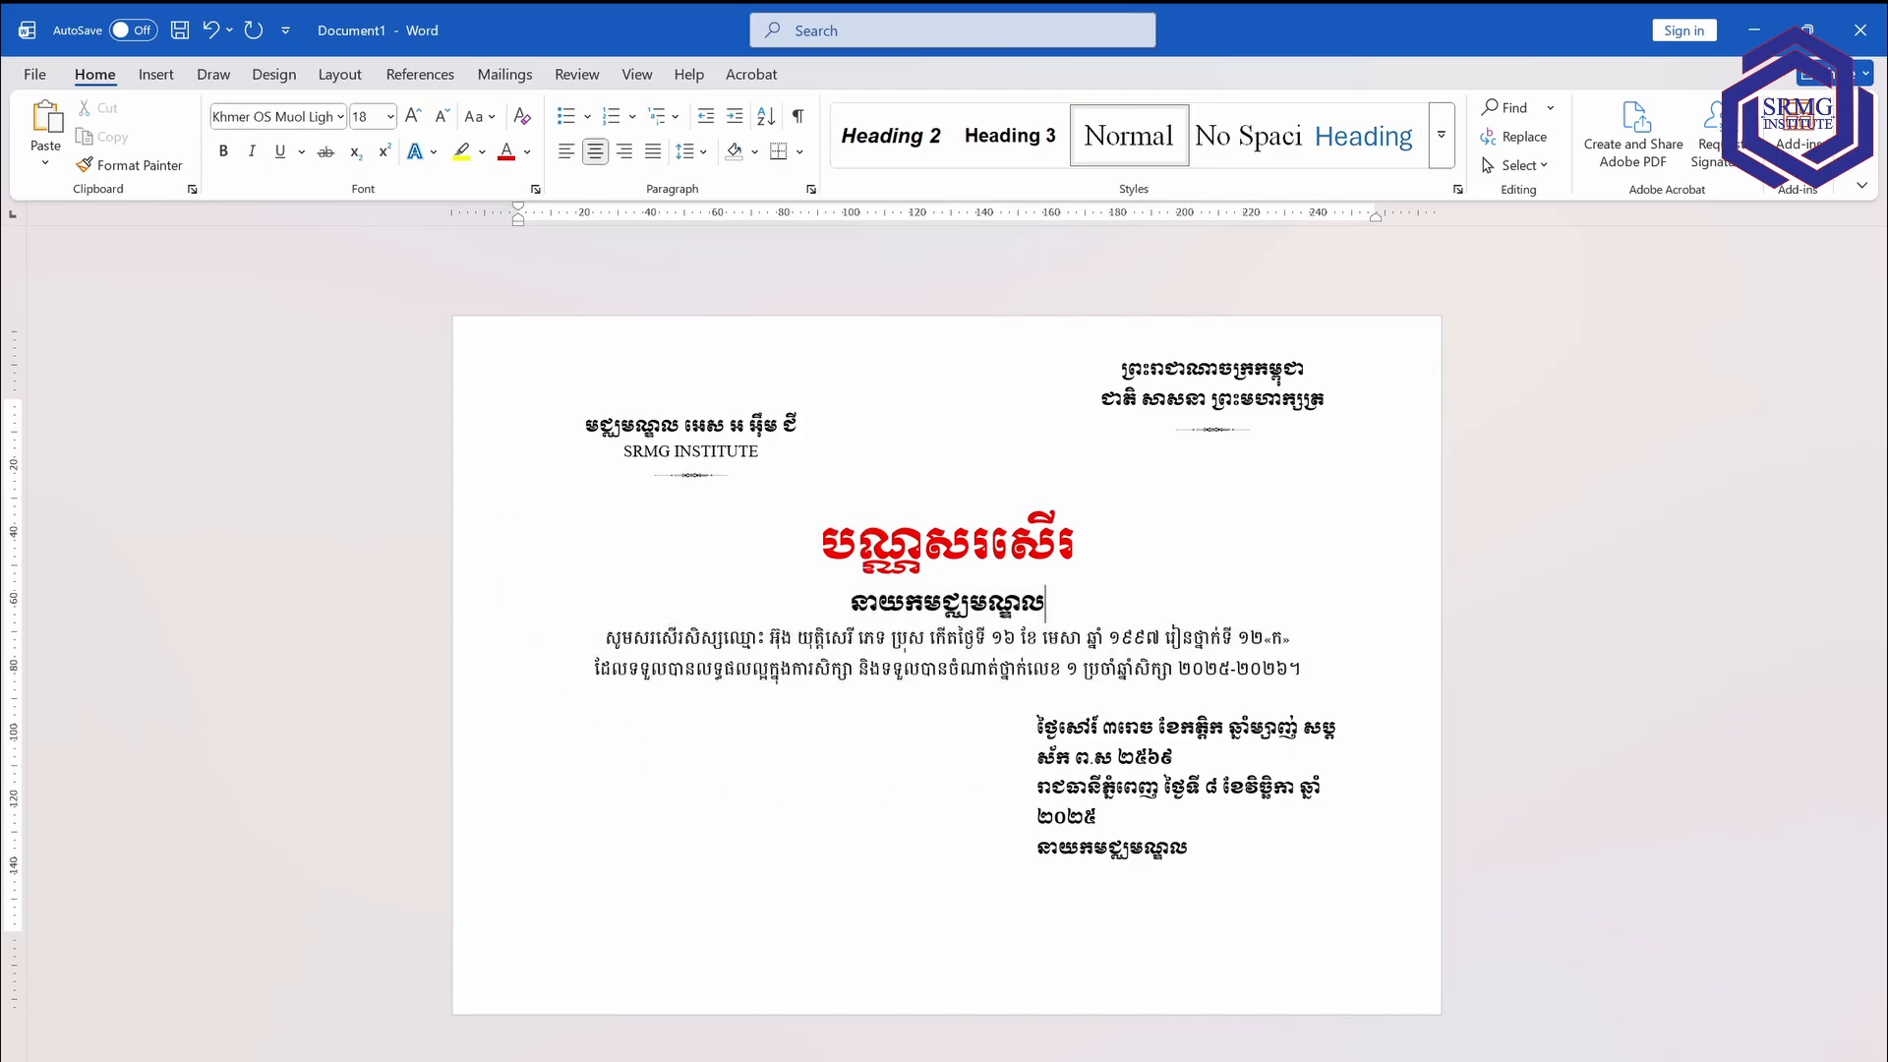
key("Return")
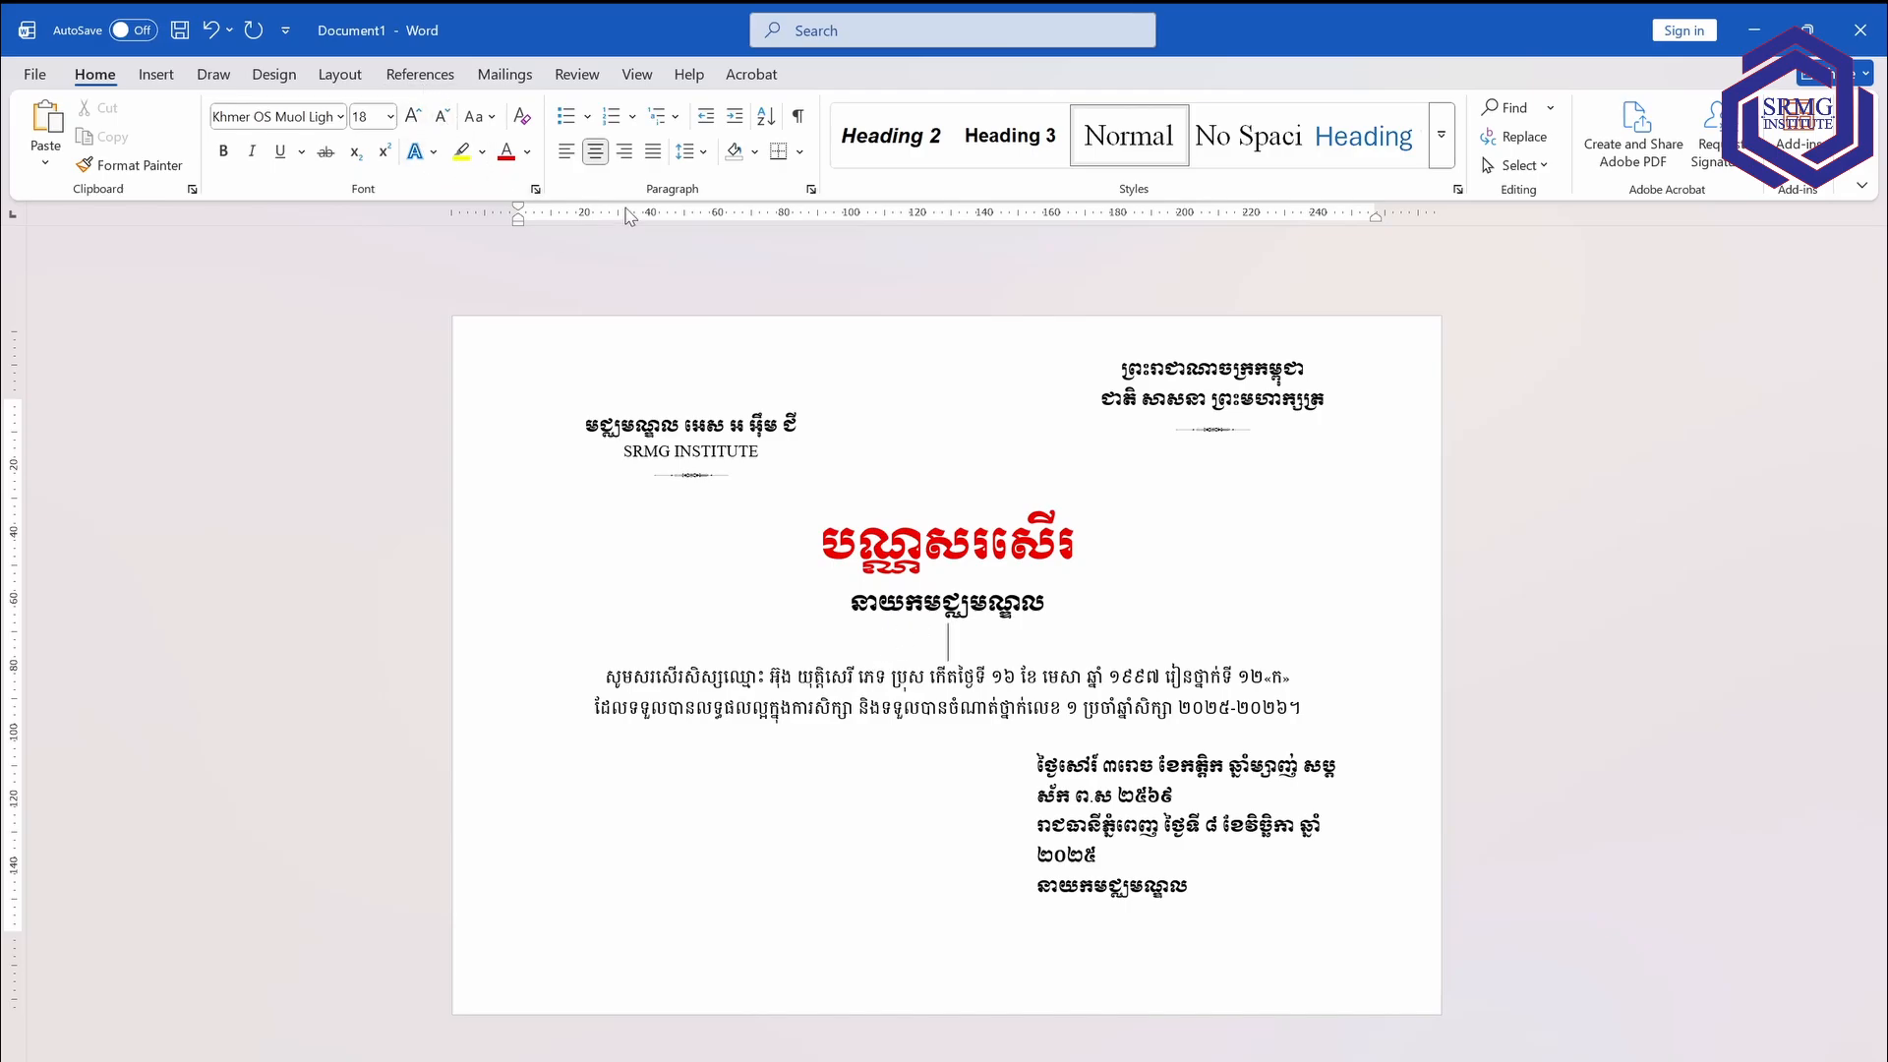
left_click(692, 155)
left_click(692, 155)
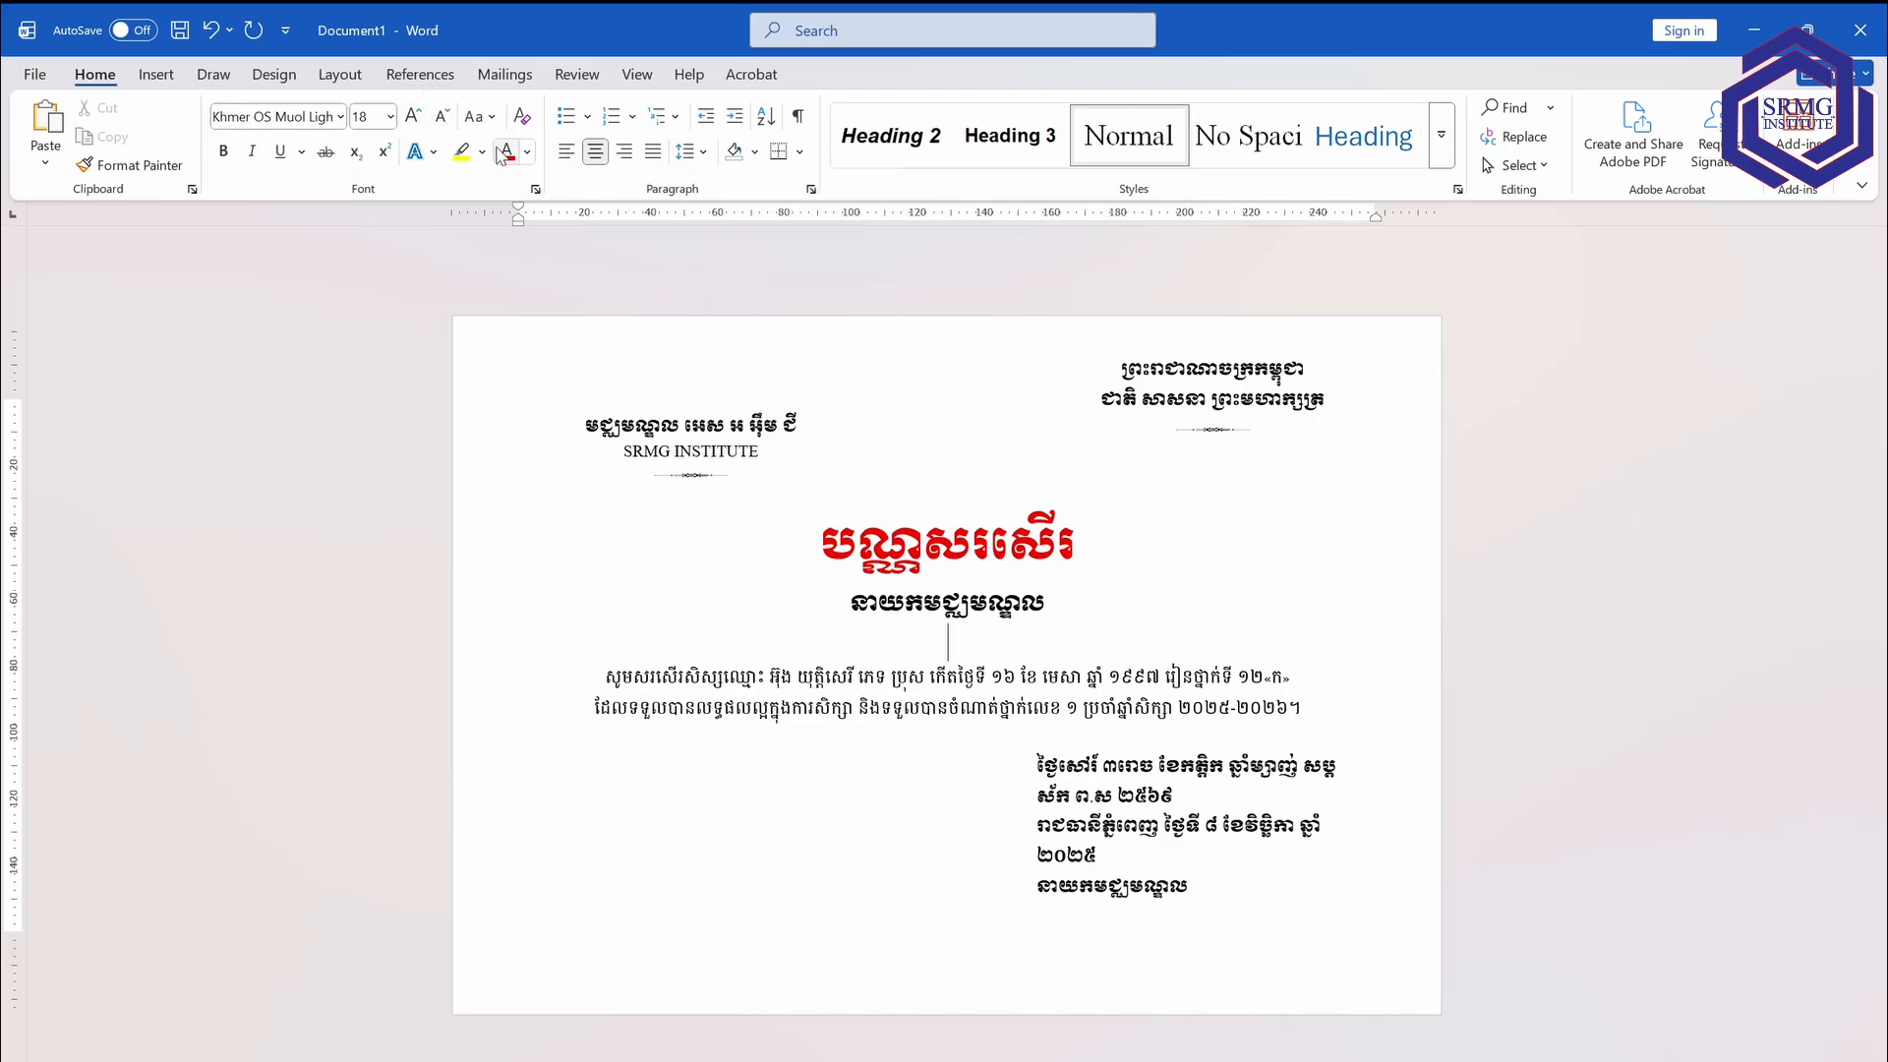
left_click(442, 117)
left_click(442, 117)
left_click(443, 117)
left_click(443, 117)
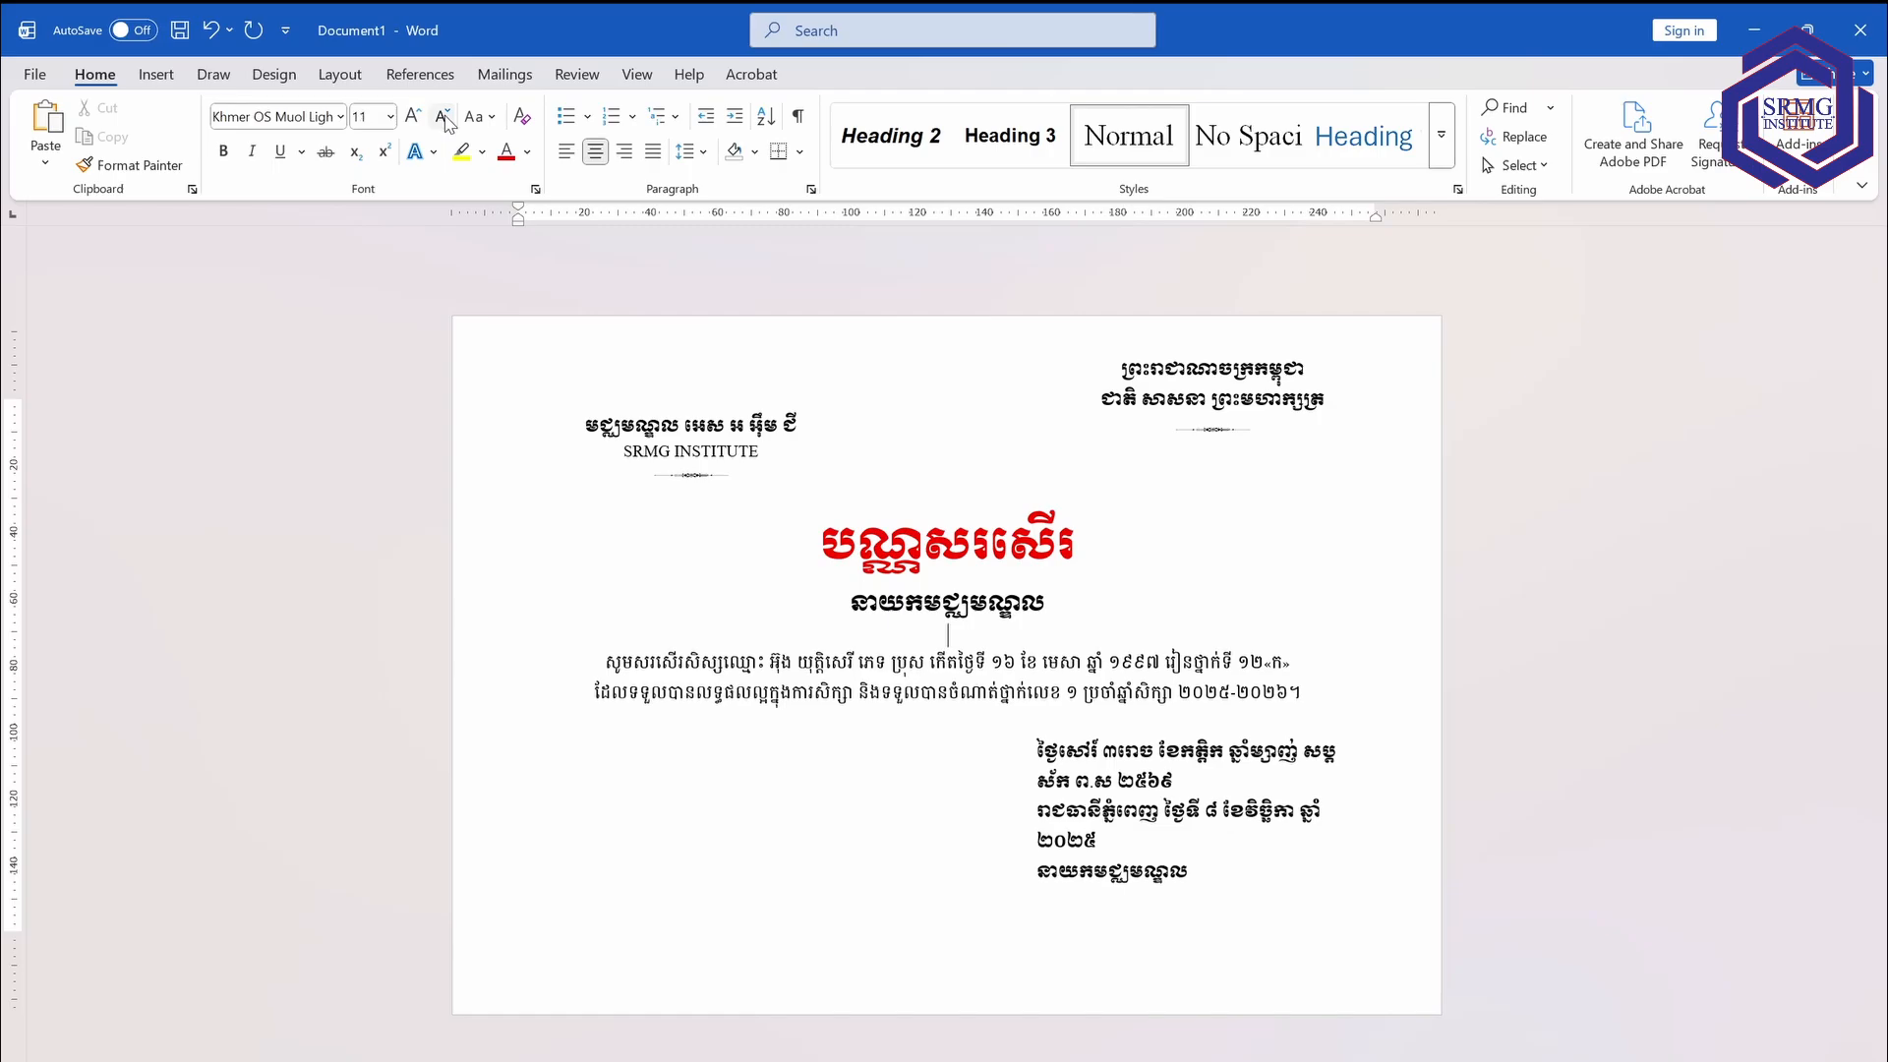
left_click(442, 117)
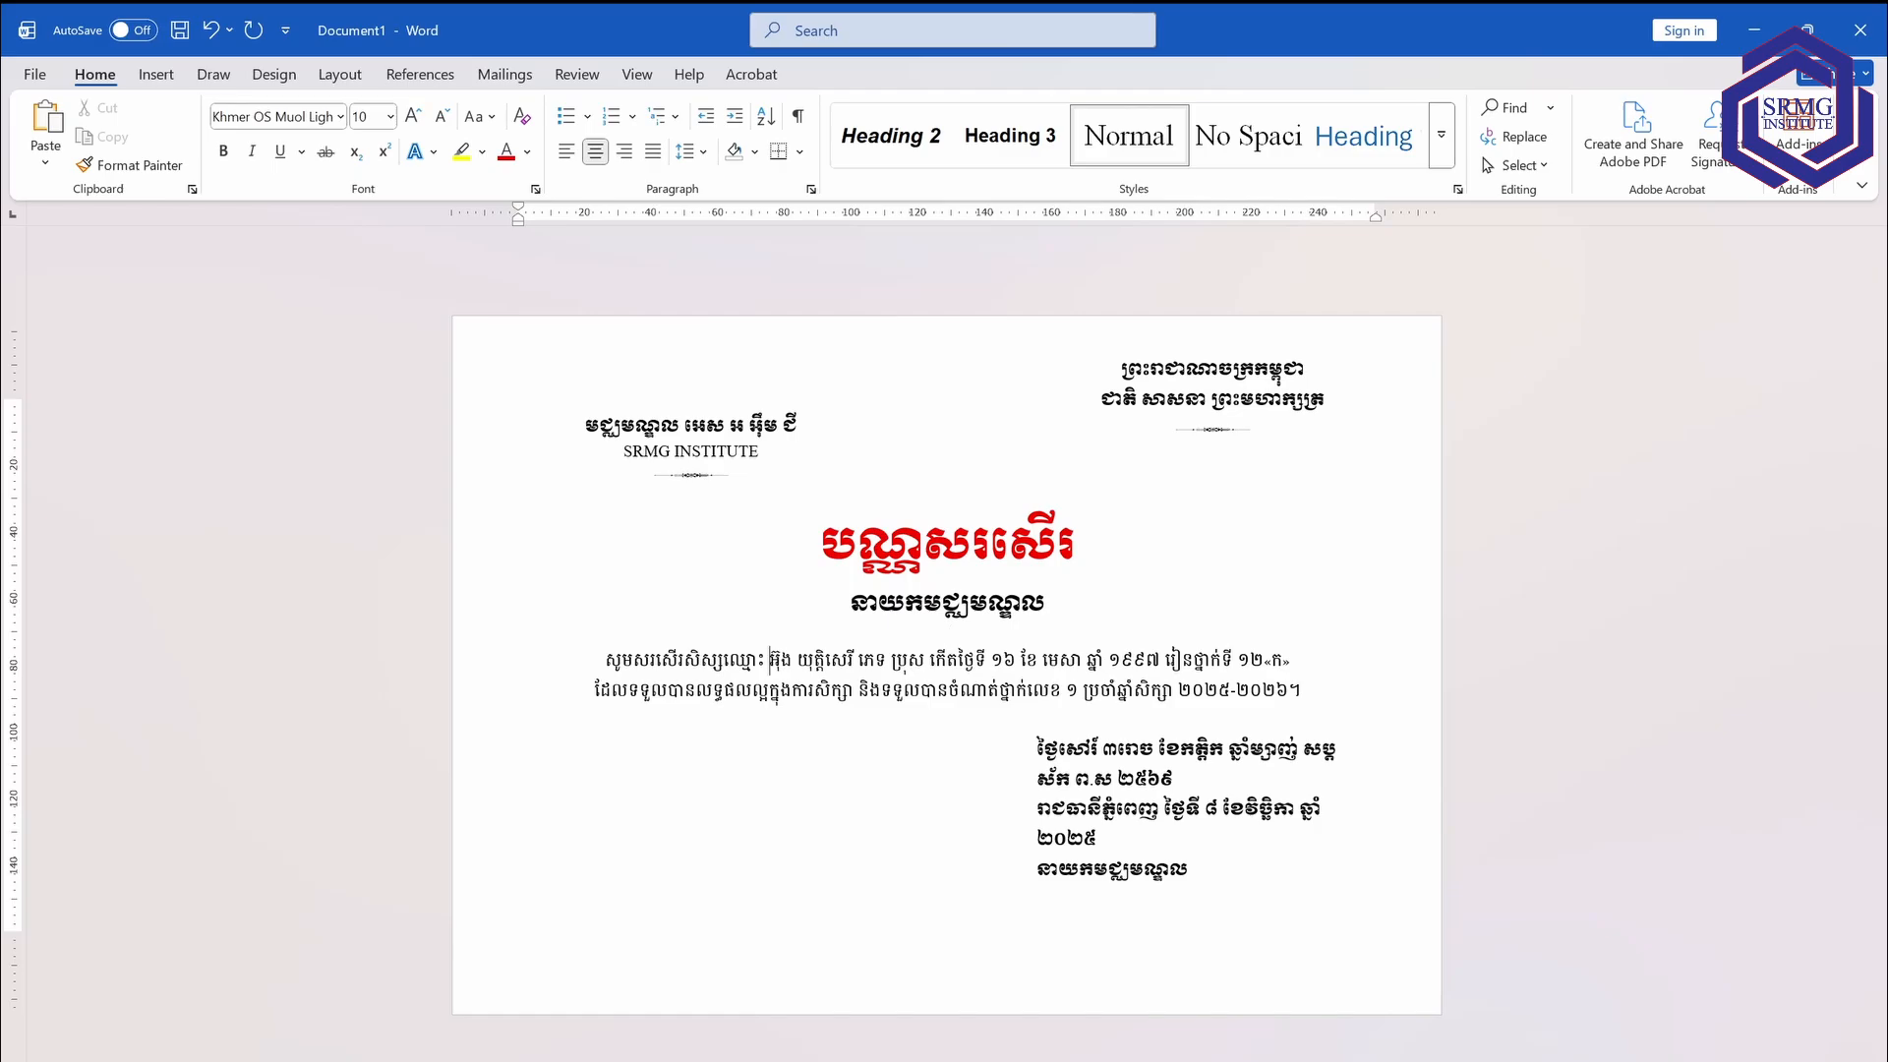
Color the student's name, gender, birth date, class and rank number in the body text red.
left_click_drag(770, 660, 1291, 661)
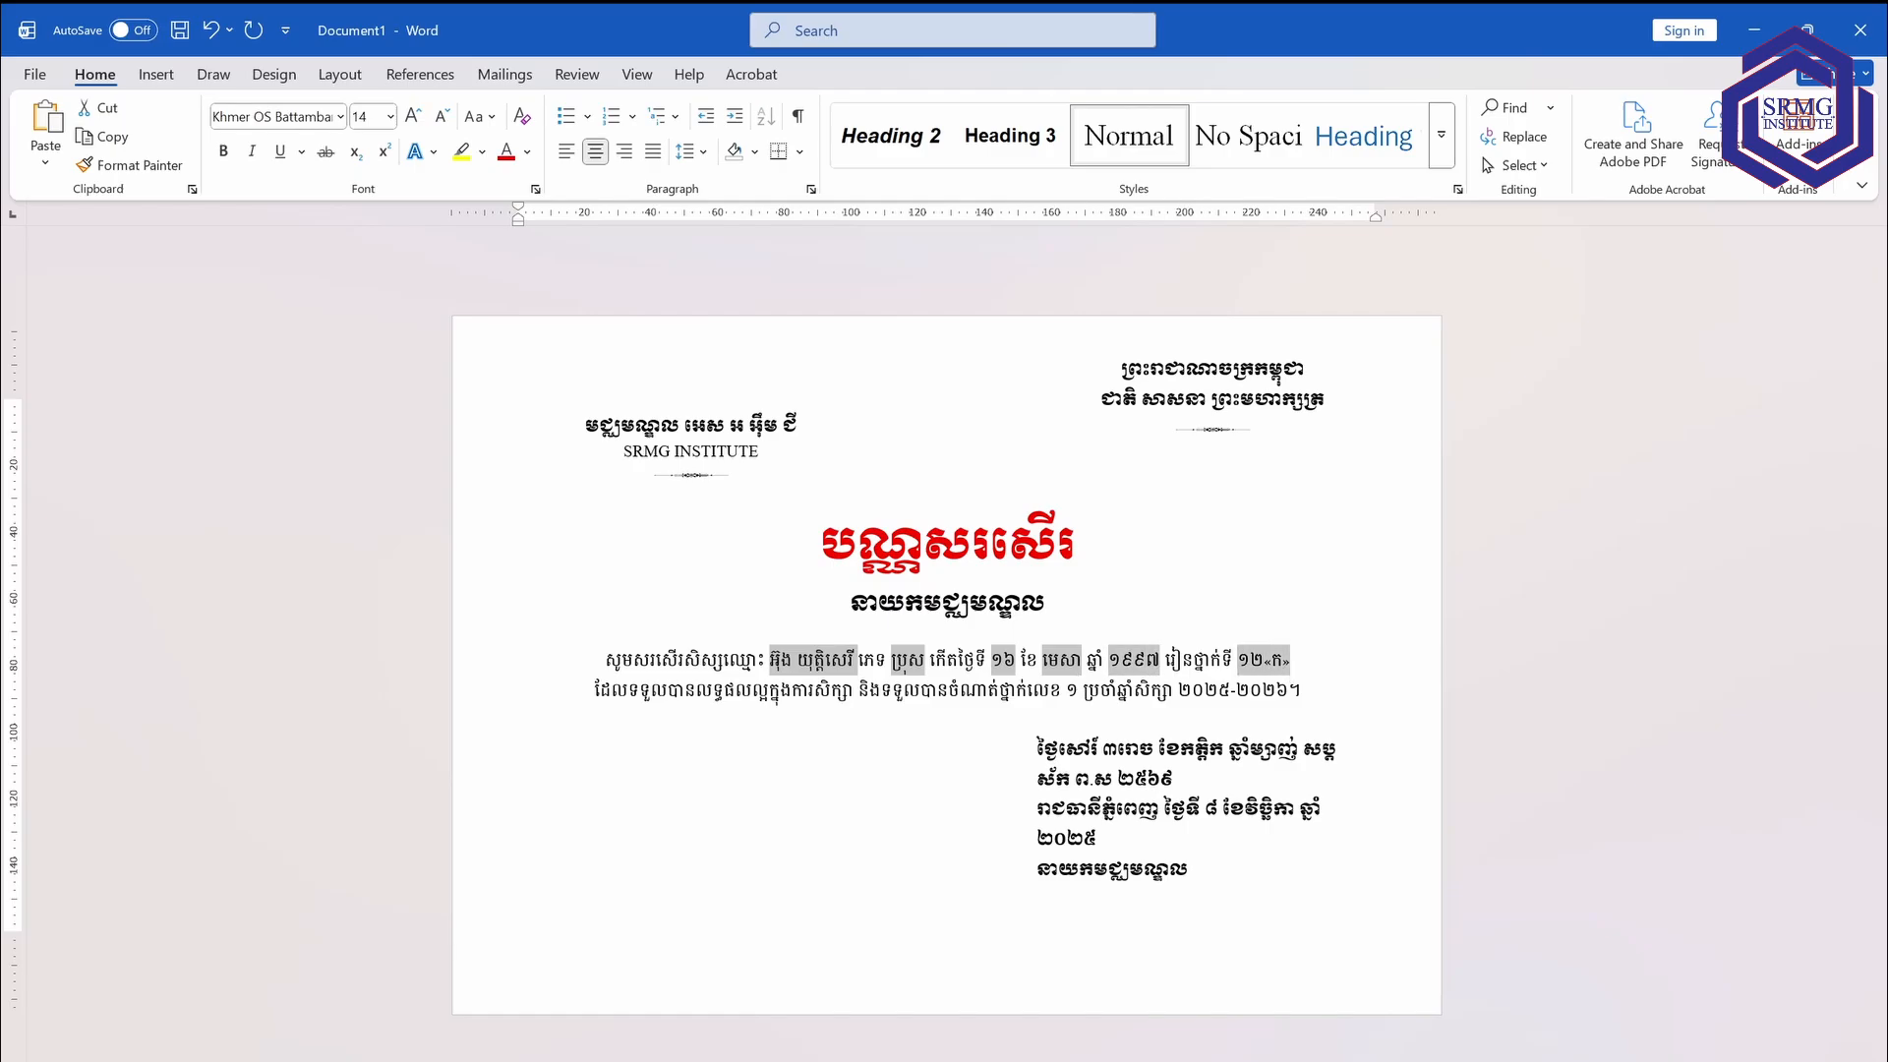
left_click_drag(1066, 689, 1080, 690)
left_click(507, 157)
left_click(1087, 543)
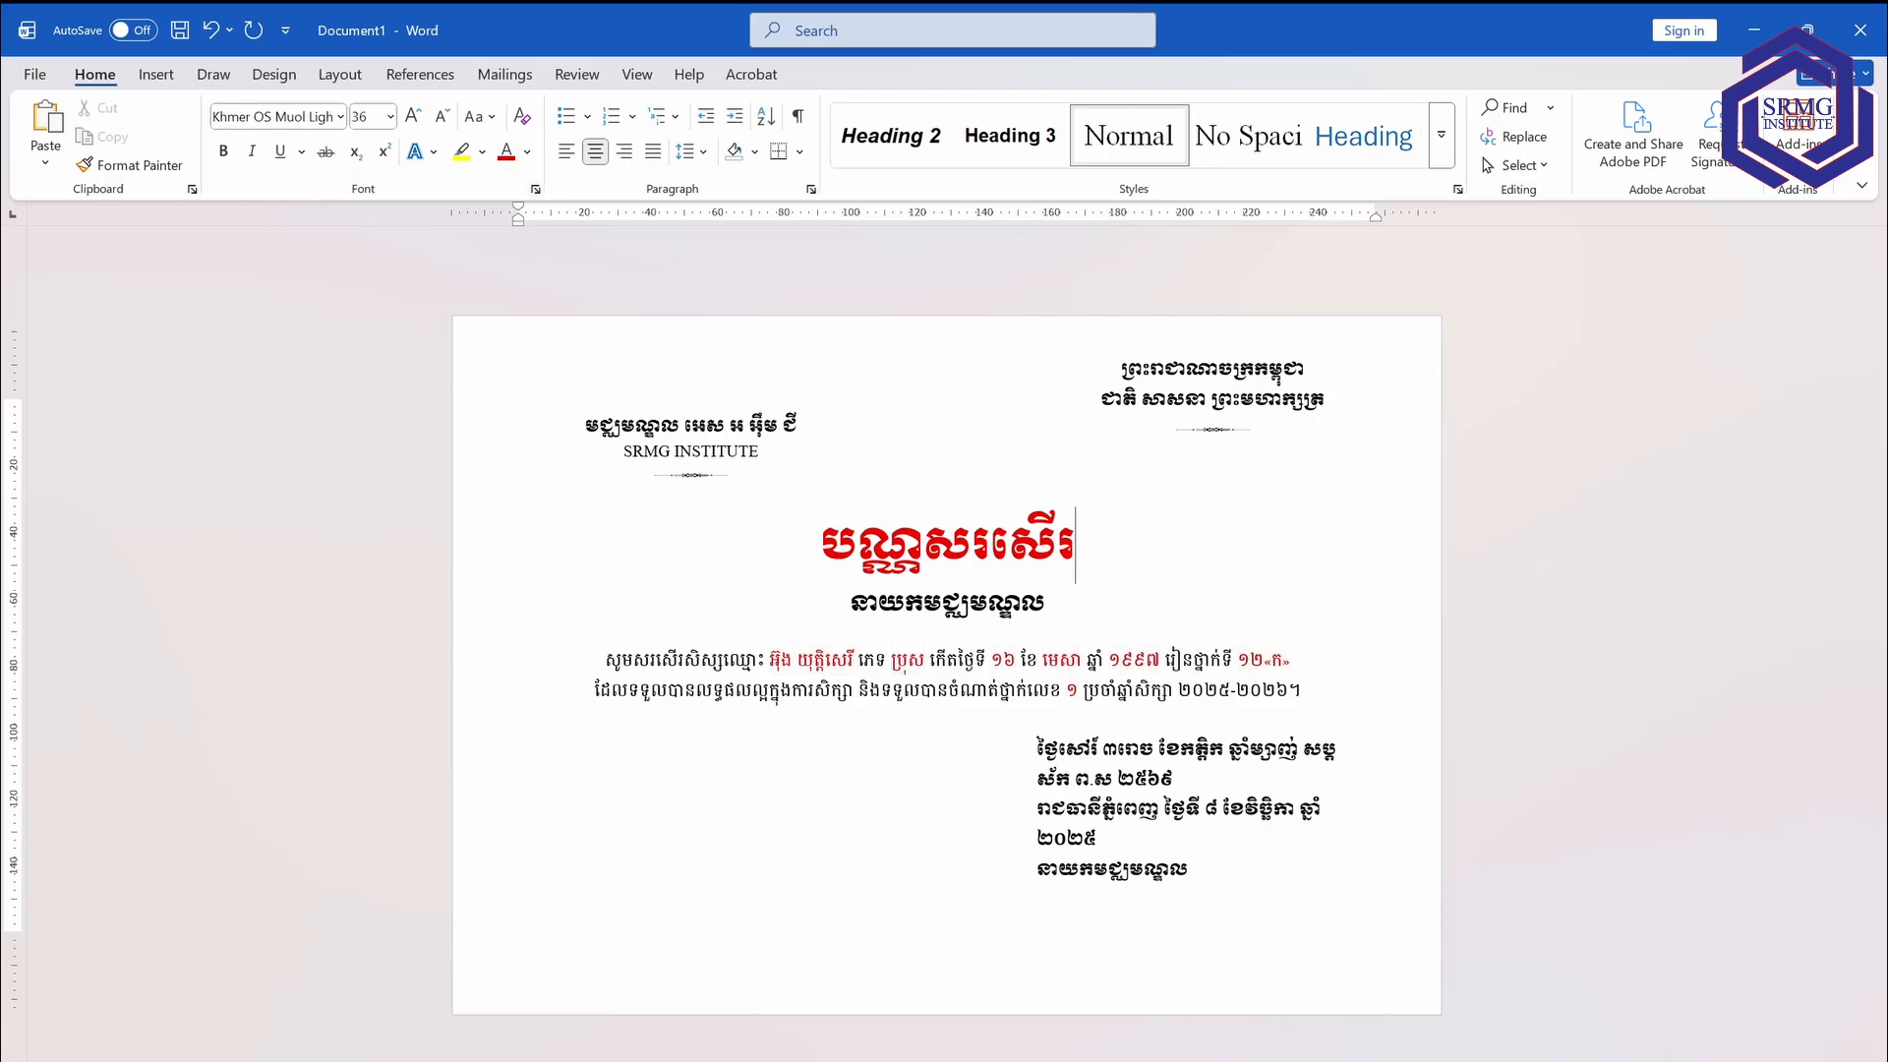
Make the red student details in both body lines bold.
left_click_drag(769, 660, 857, 660)
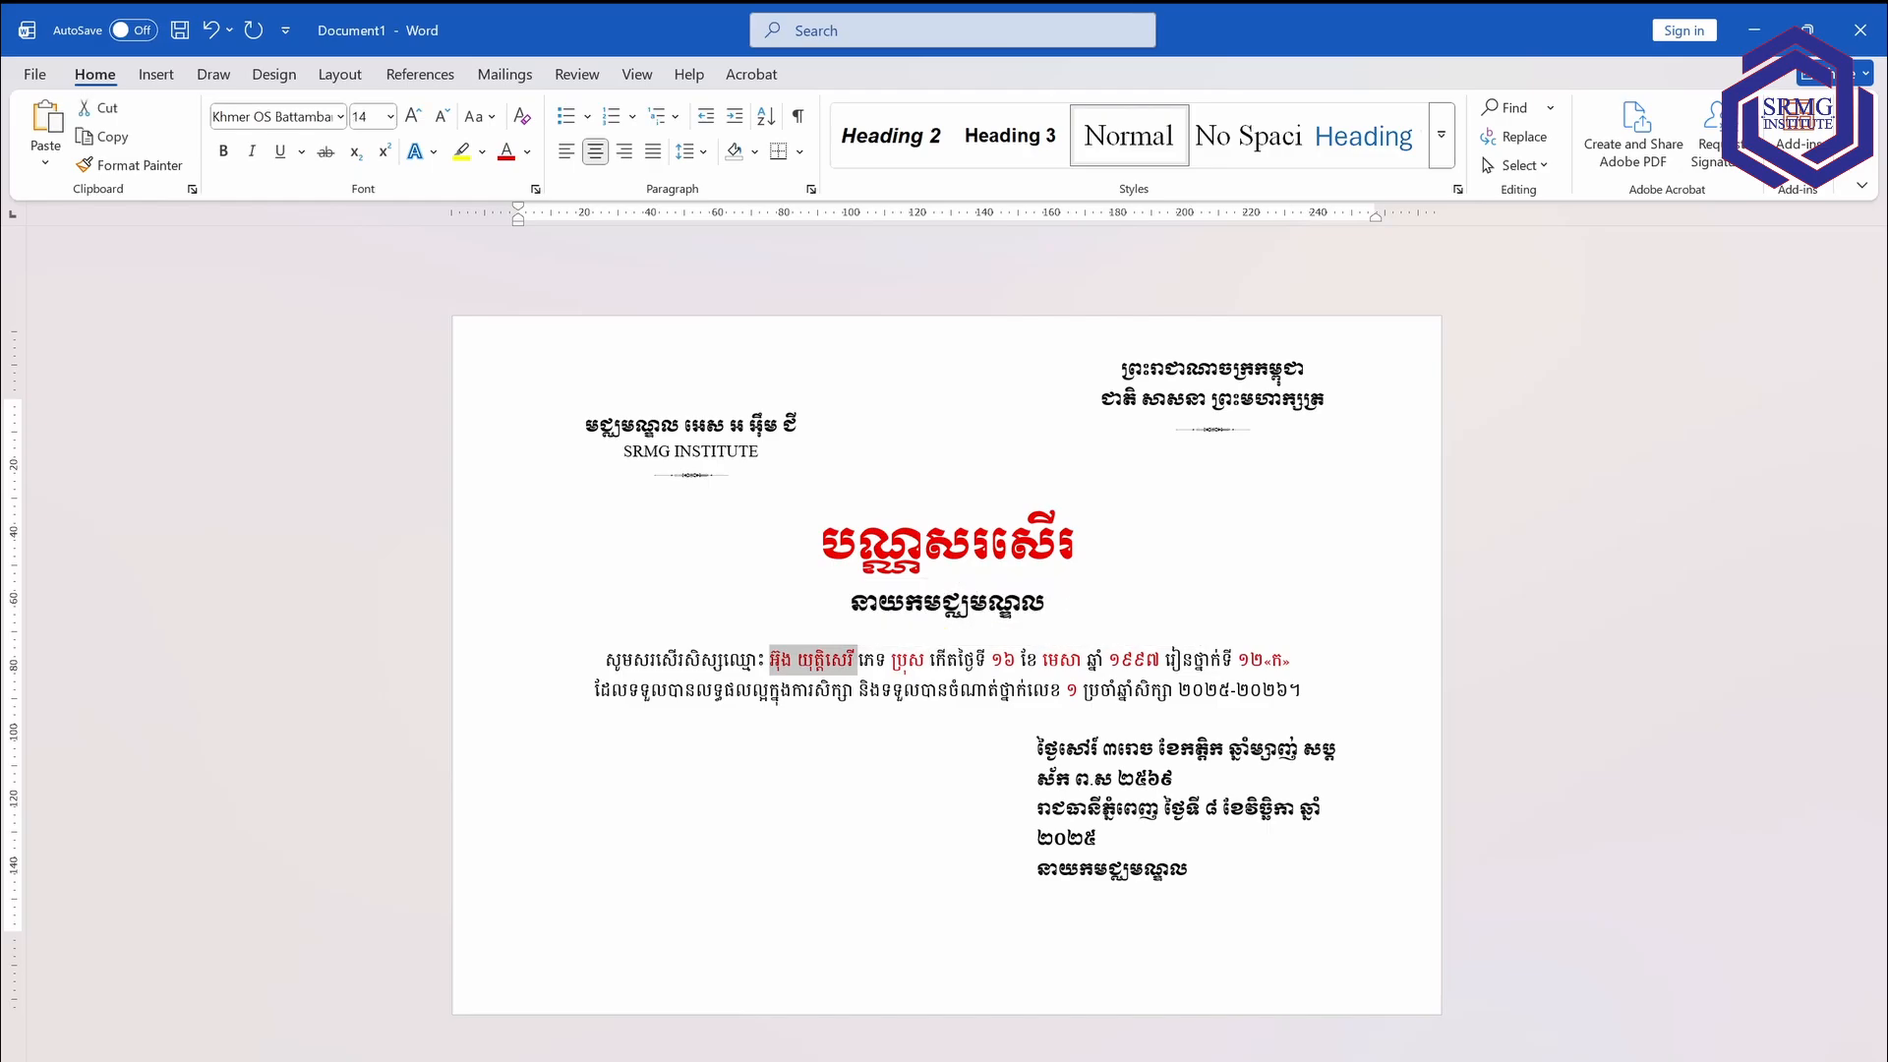
left_click_drag(892, 660, 924, 660)
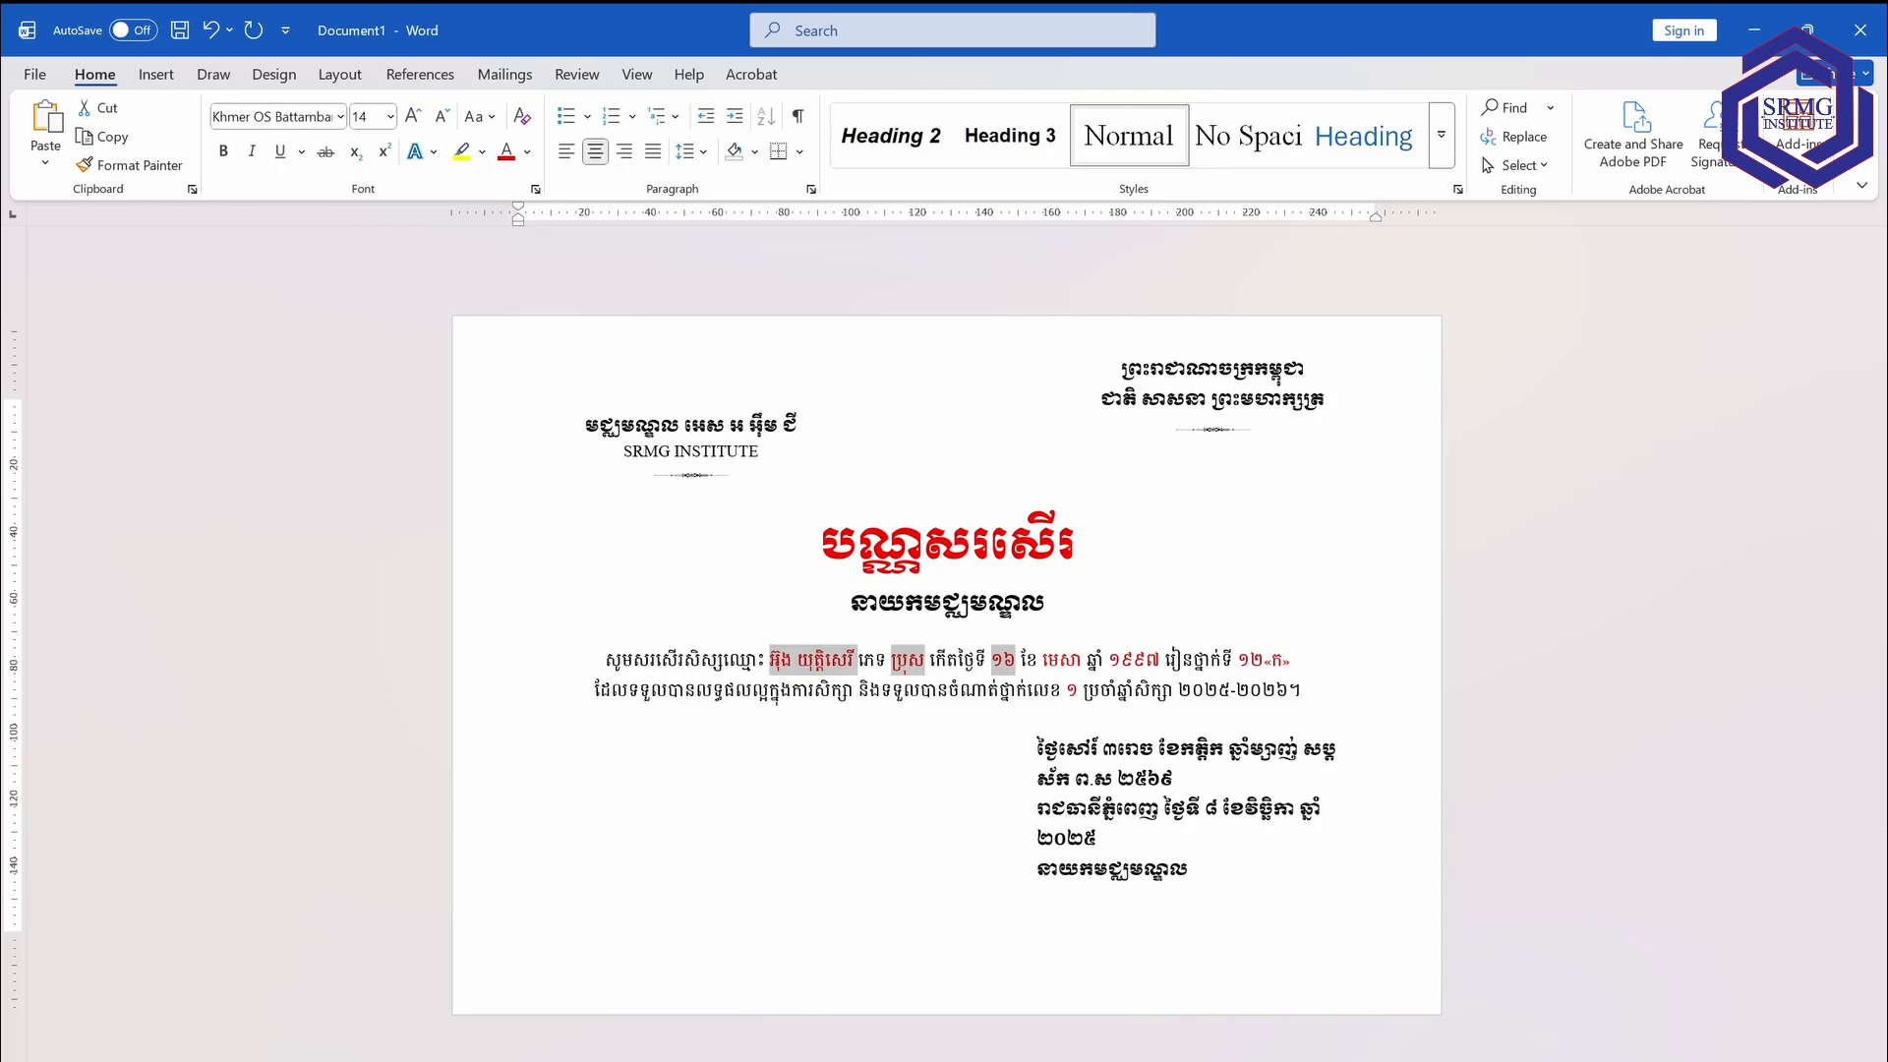
left_click_drag(1042, 659, 1283, 660)
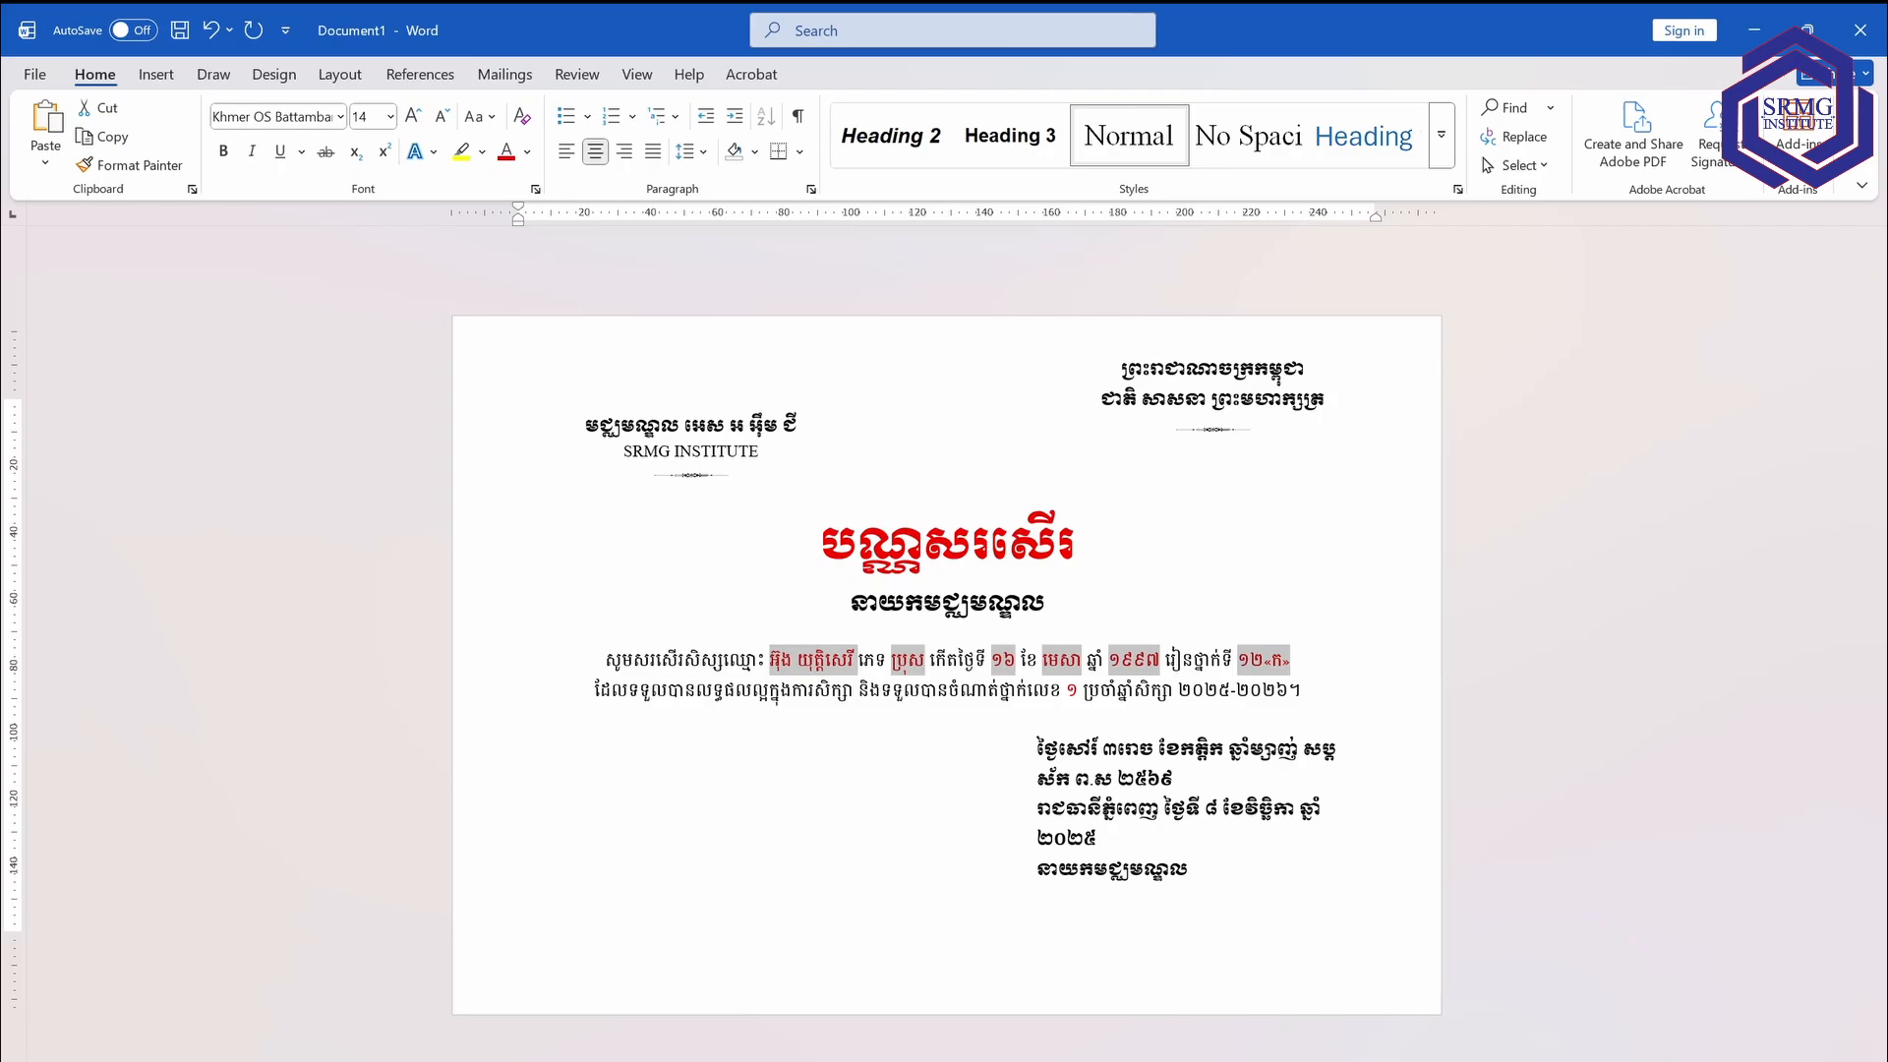
left_click(225, 152)
left_click(798, 860)
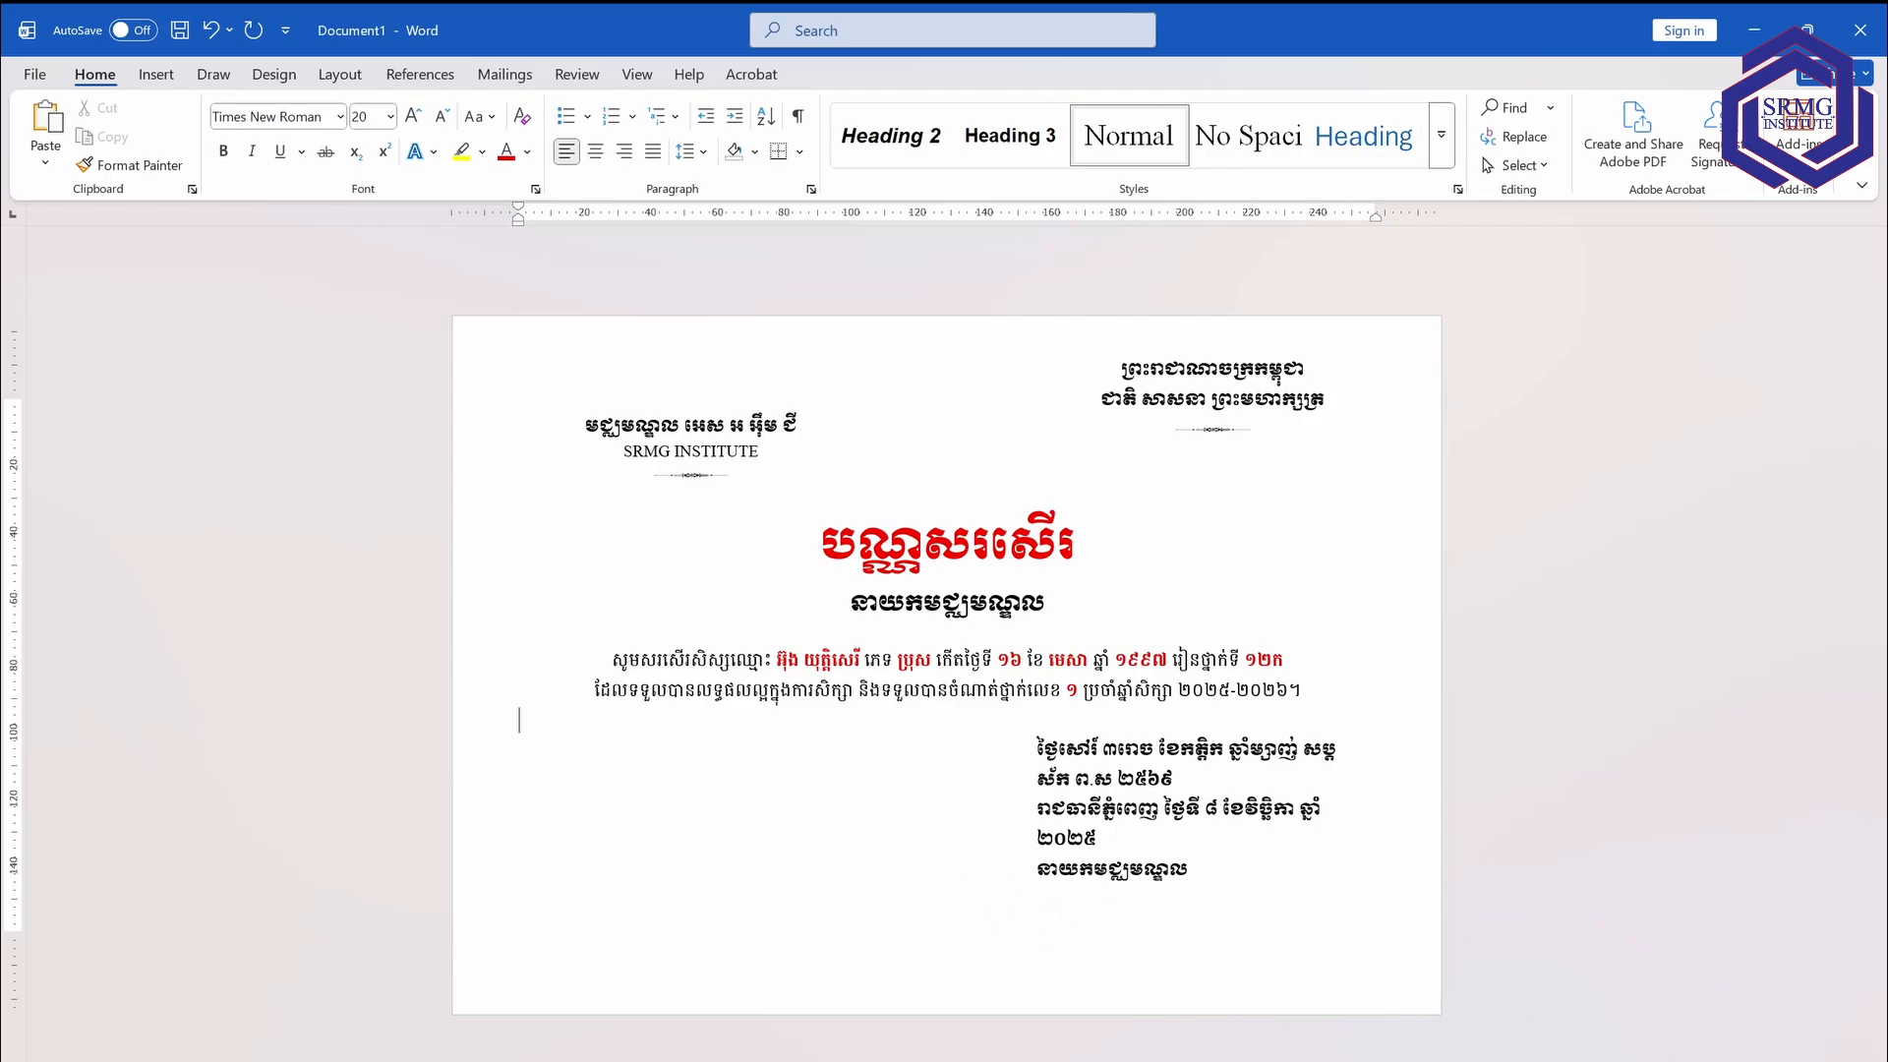
Widen the date text box so each date fits on one line, and set both date lines in Khmer OS Siemreap.
left_click(1058, 750)
left_click_drag(1021, 809, 899, 804)
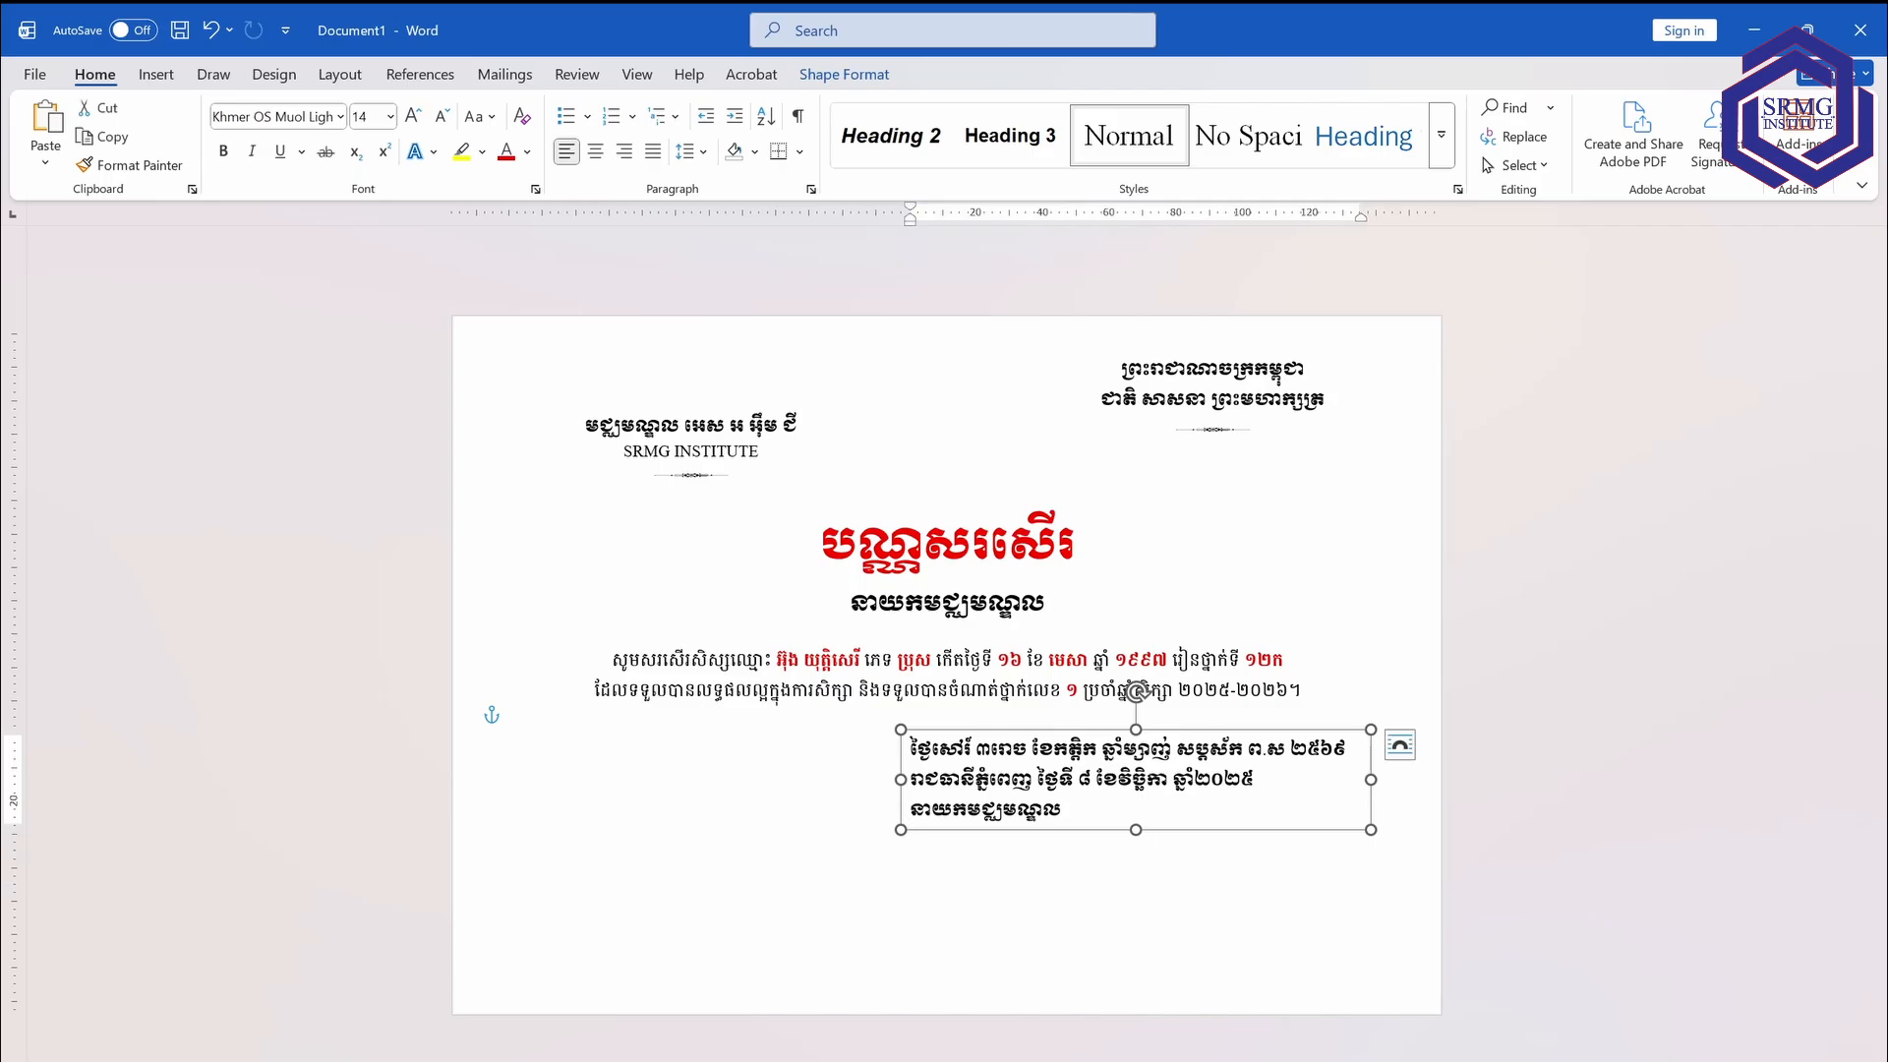
left_click_drag(1259, 778, 910, 749)
left_click(273, 116)
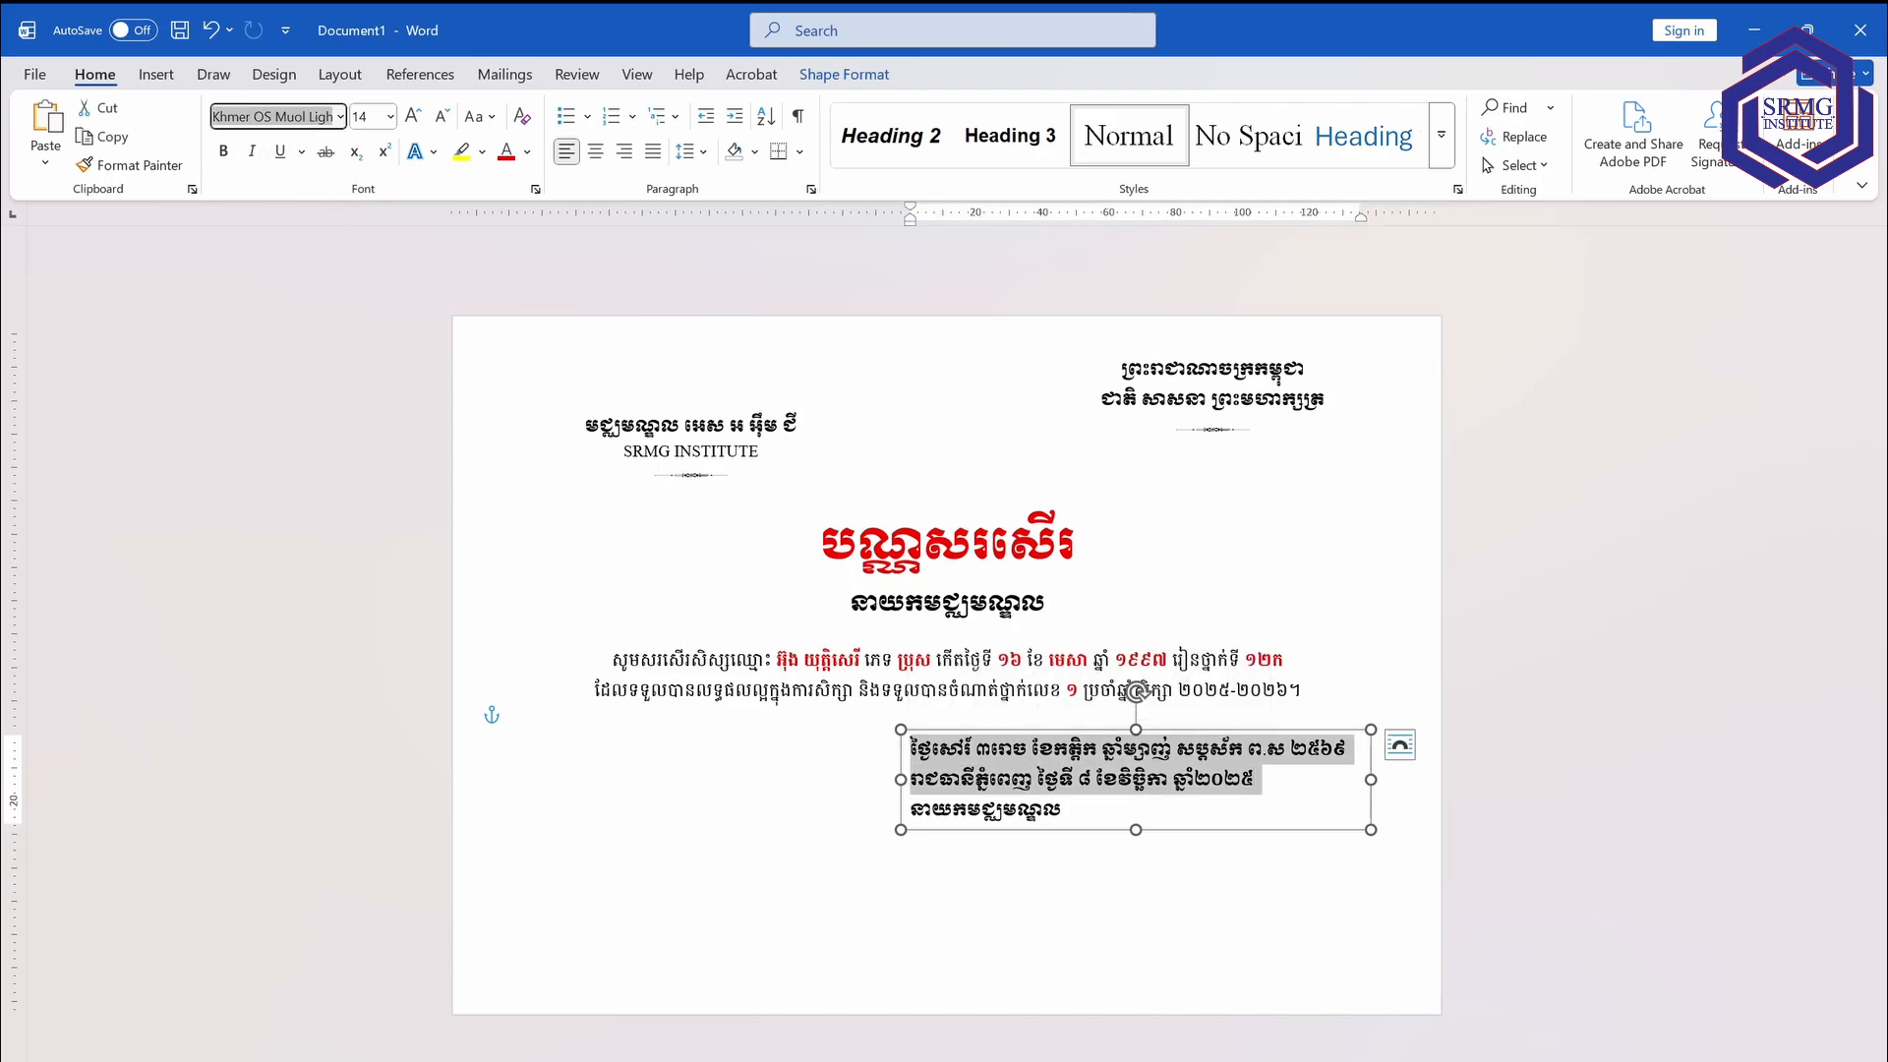
type("Khmer OS Siemreap")
key("Return")
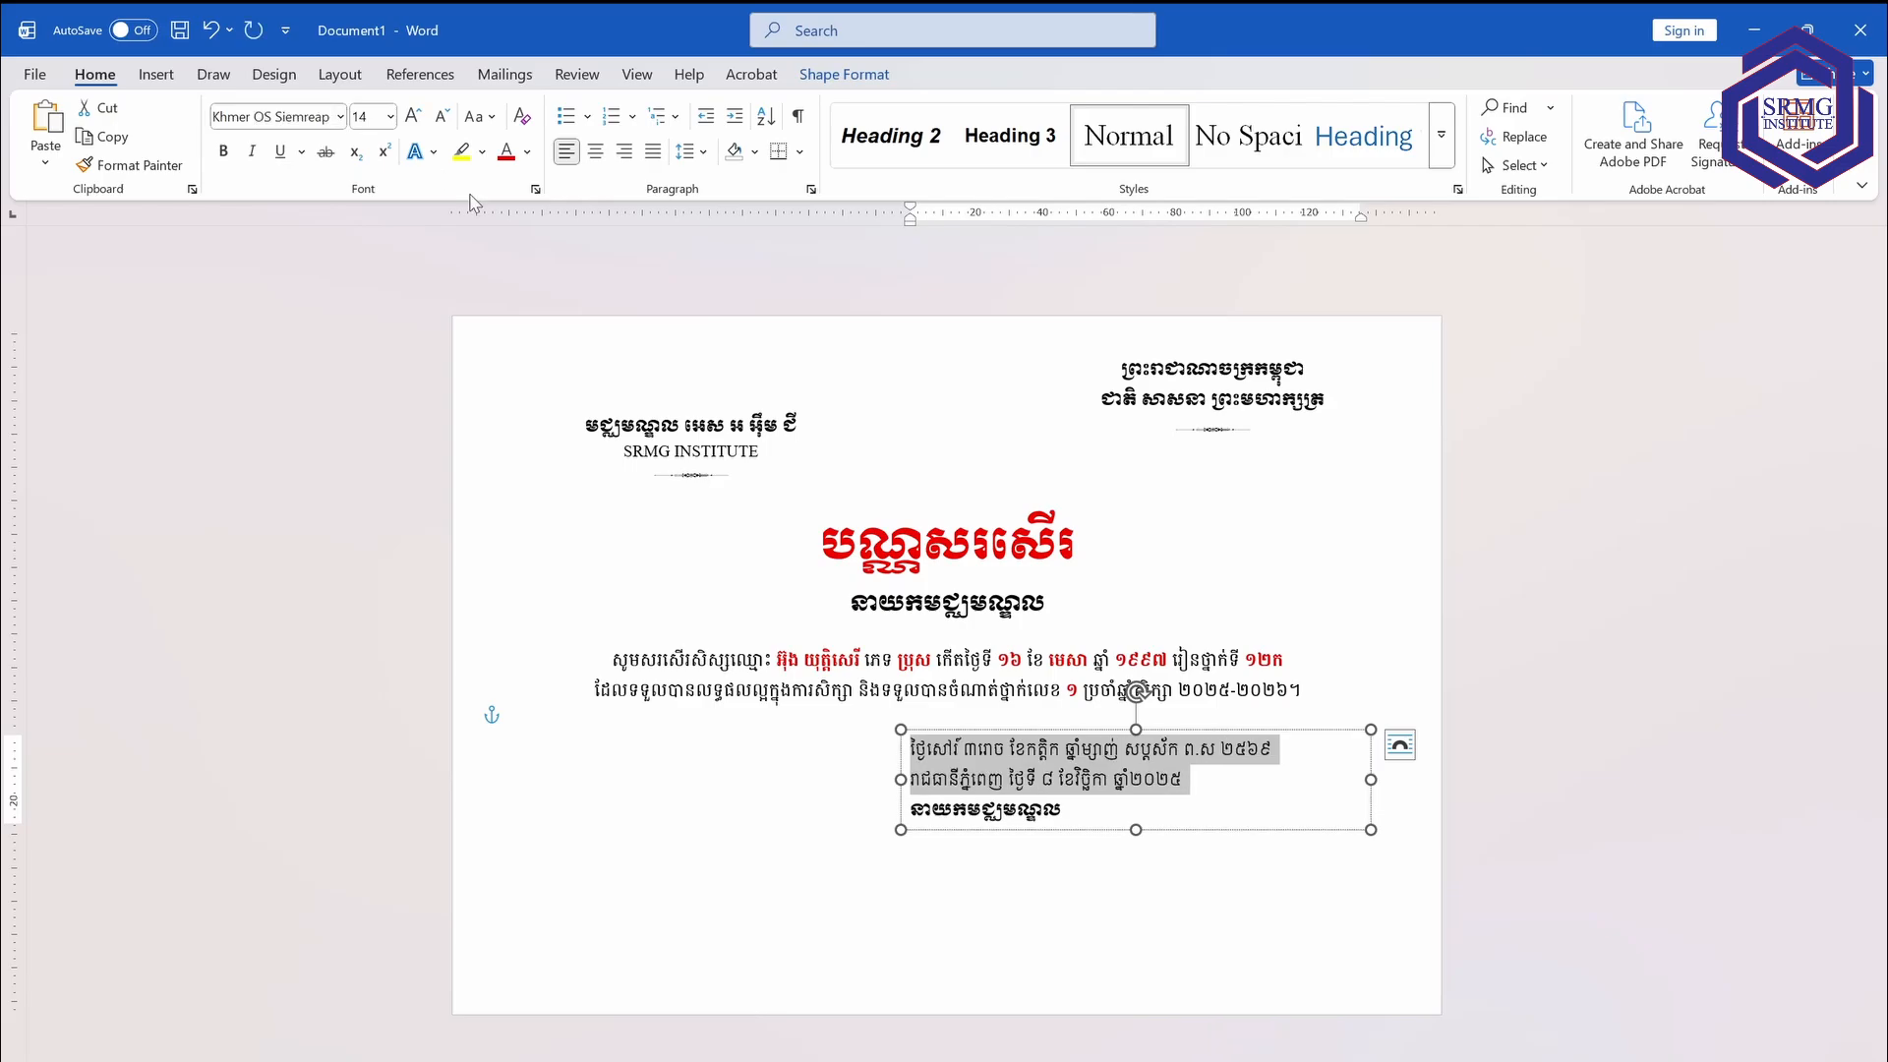
Center all three lines in the date and director text box.
left_click_drag(1074, 811, 911, 750)
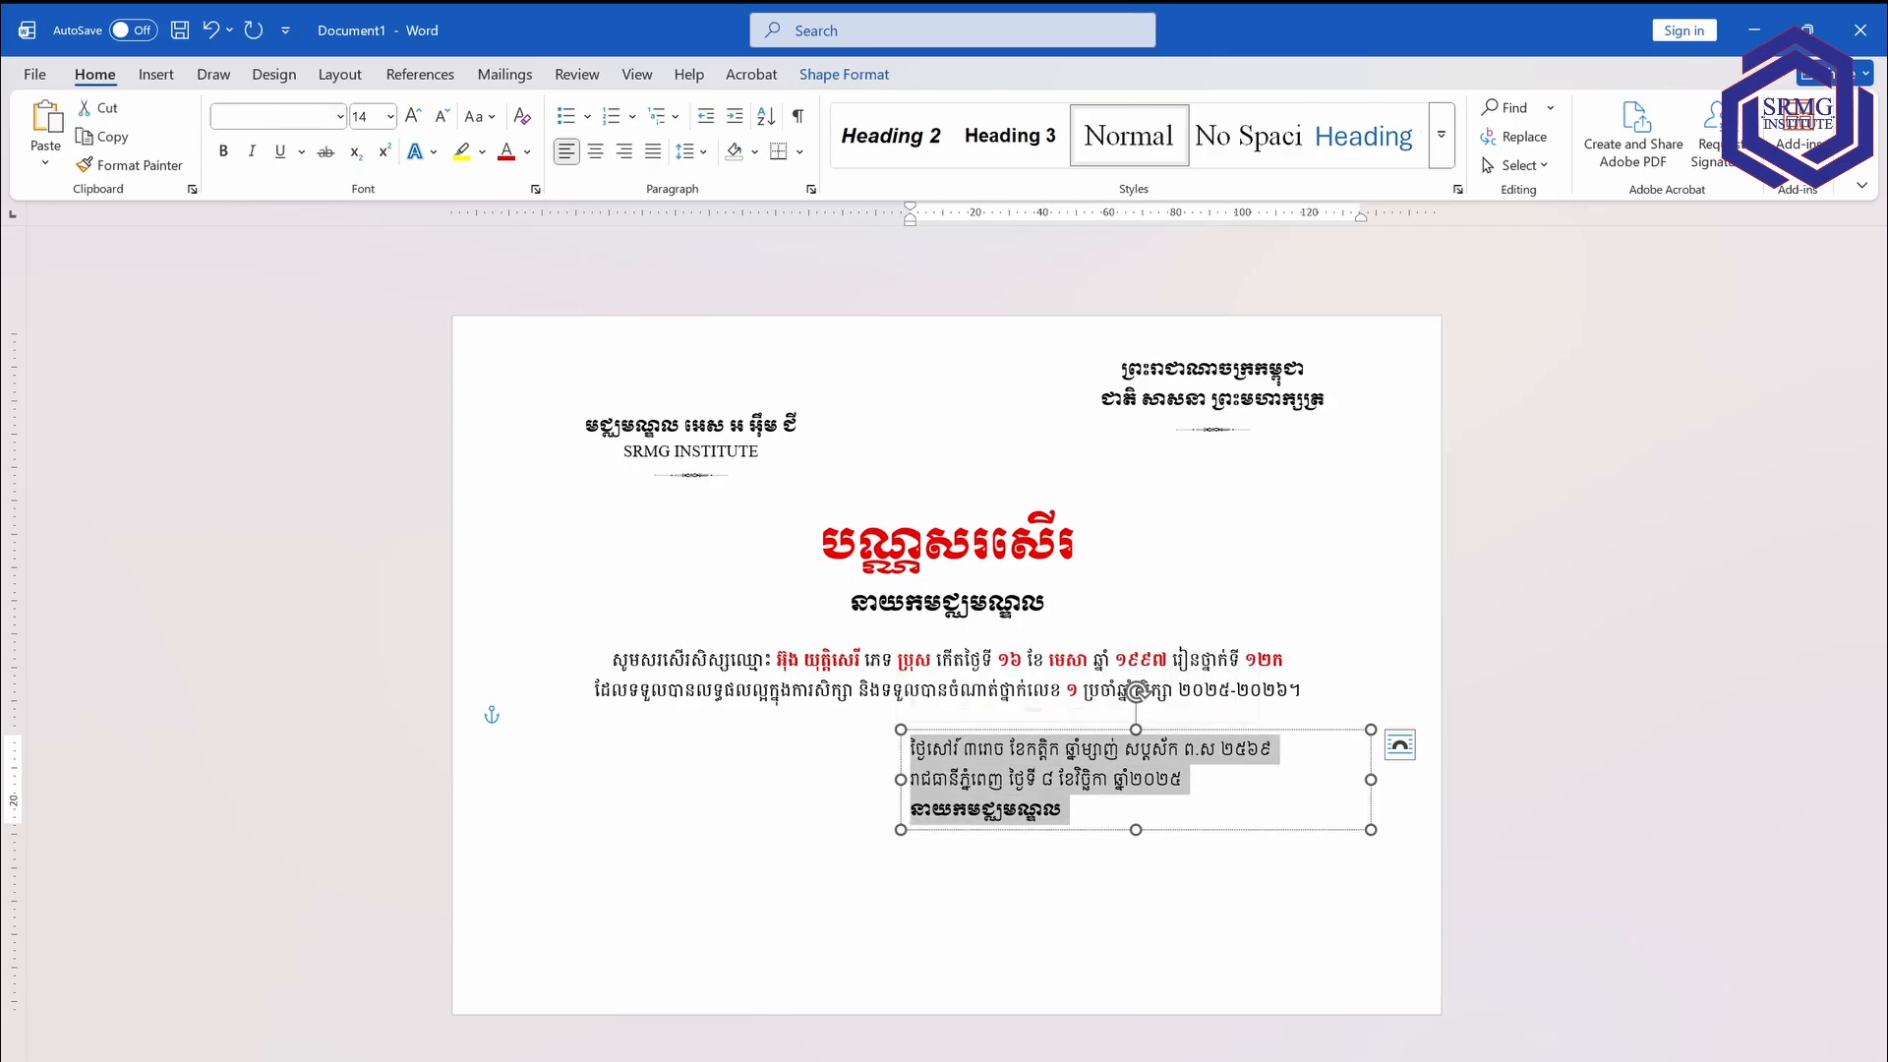
left_click(596, 151)
left_click(733, 777)
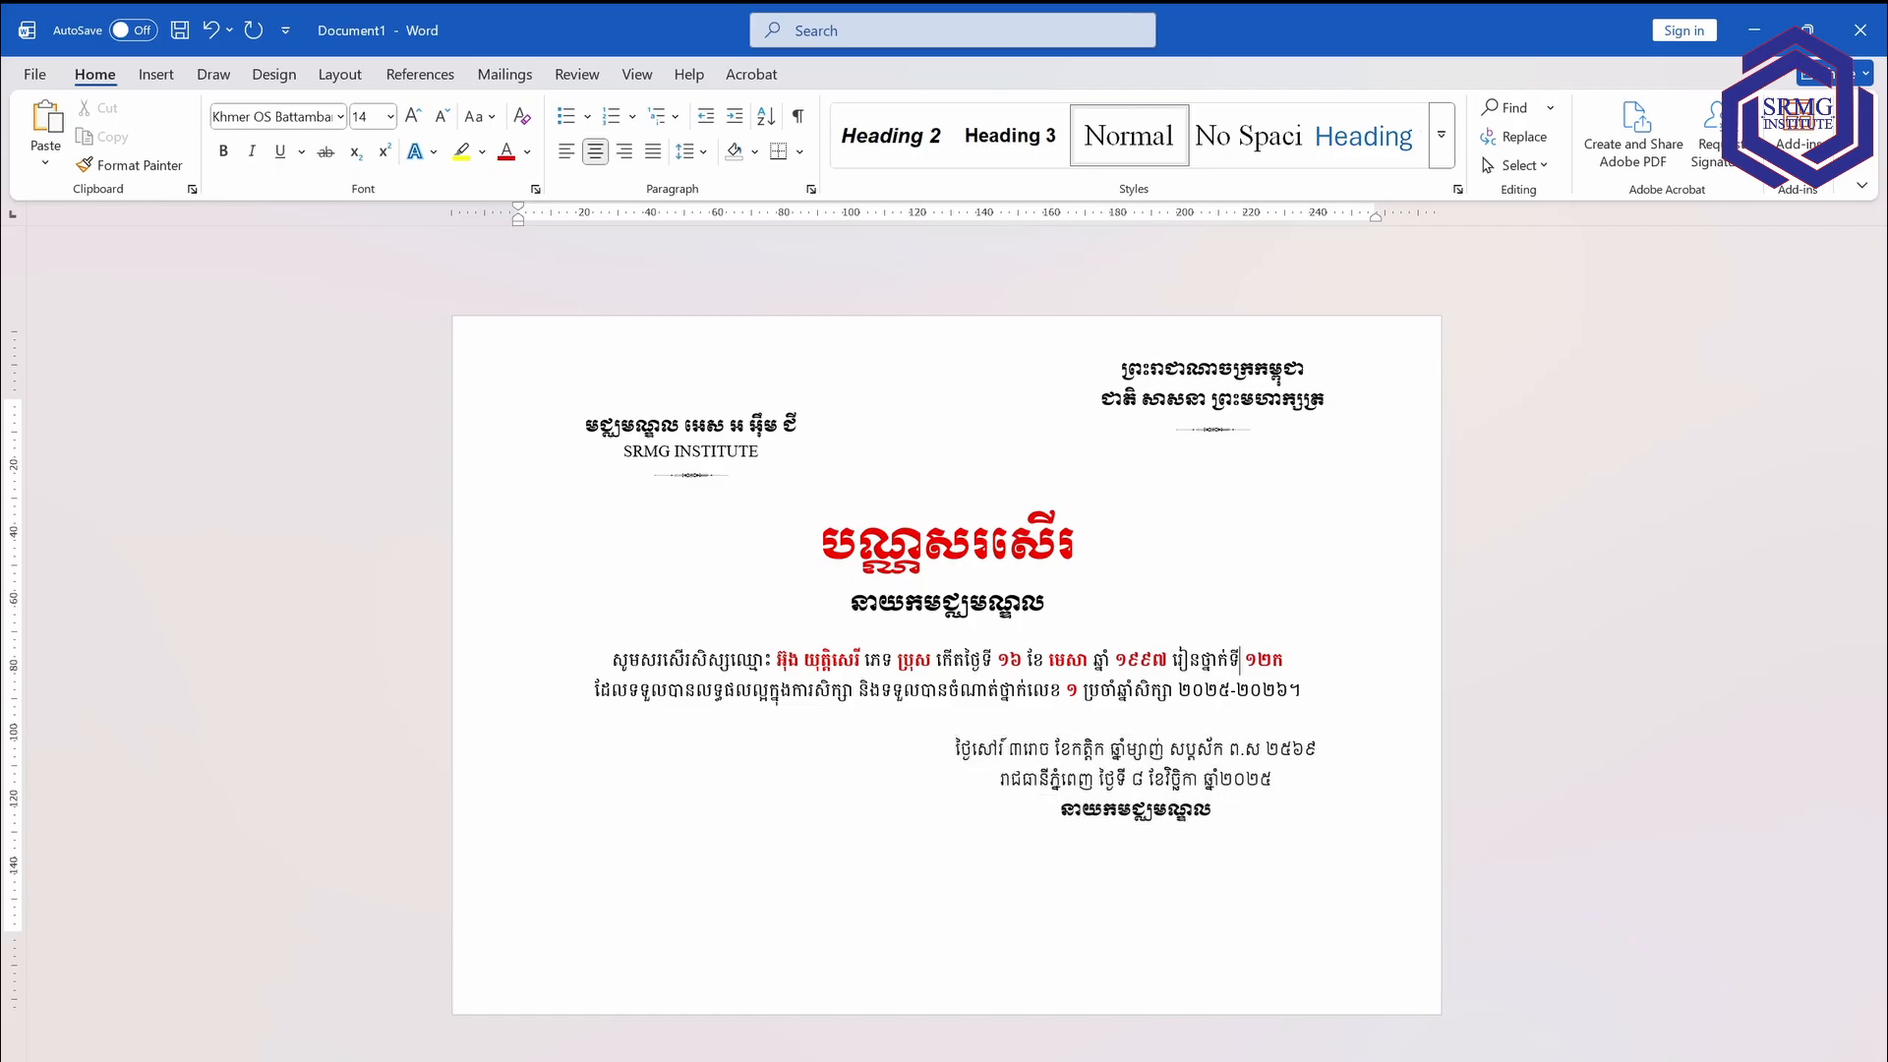
Change the font of the two commendation body lines to Khmer OS Siemreap.
left_click_drag(1307, 692, 611, 657)
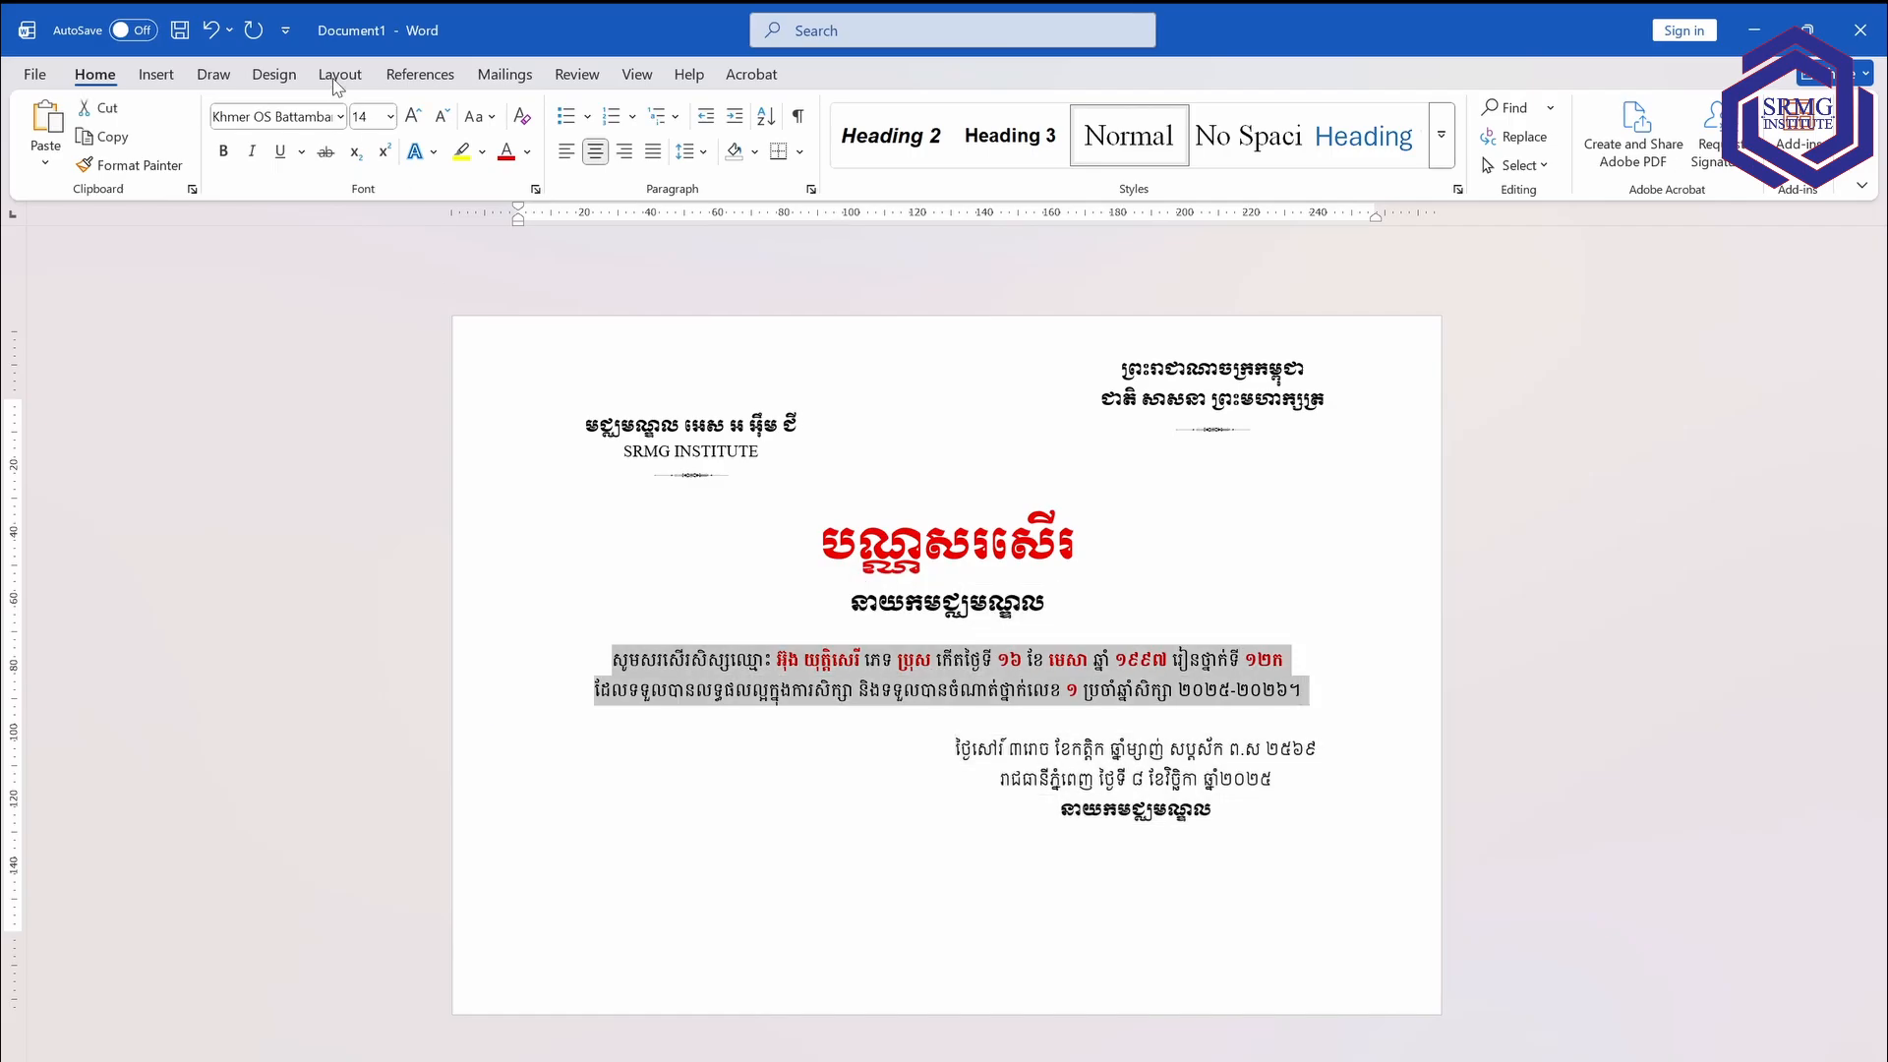
type("Khmer OS Siemreap")
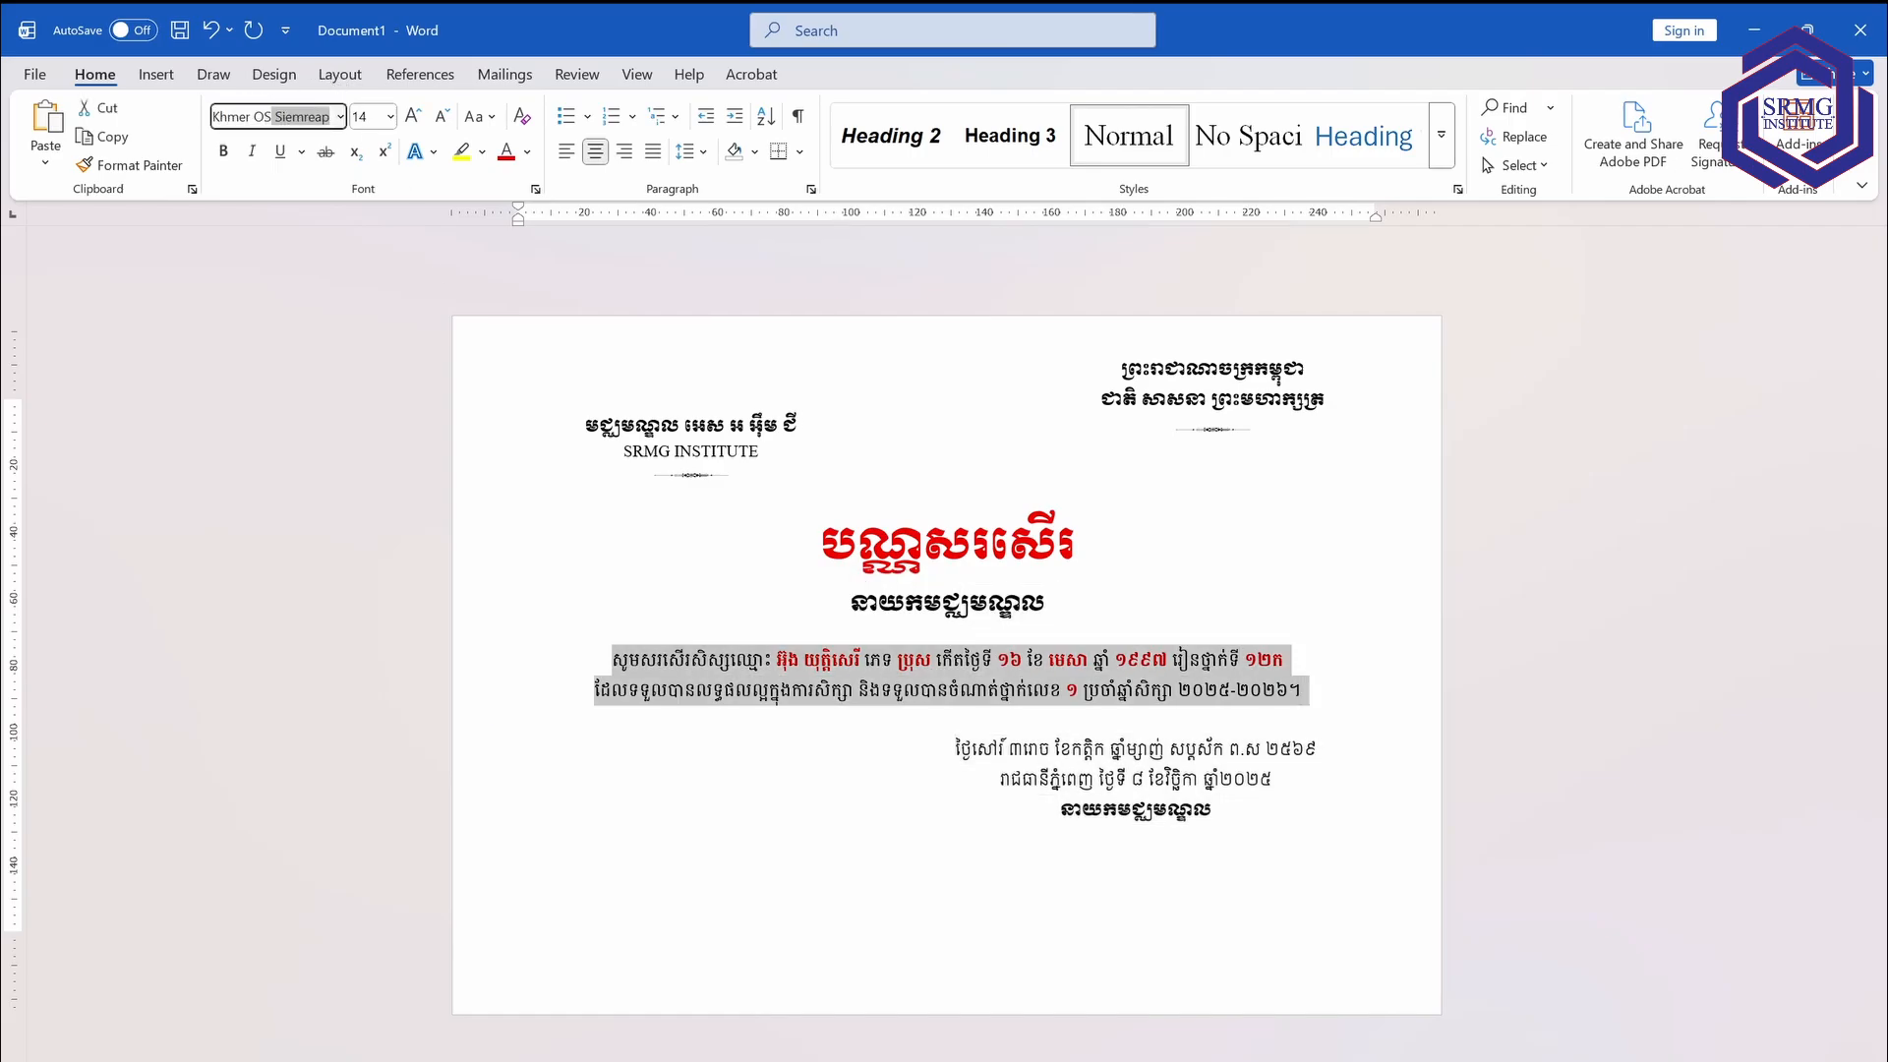
key("Tab")
left_click(890, 836)
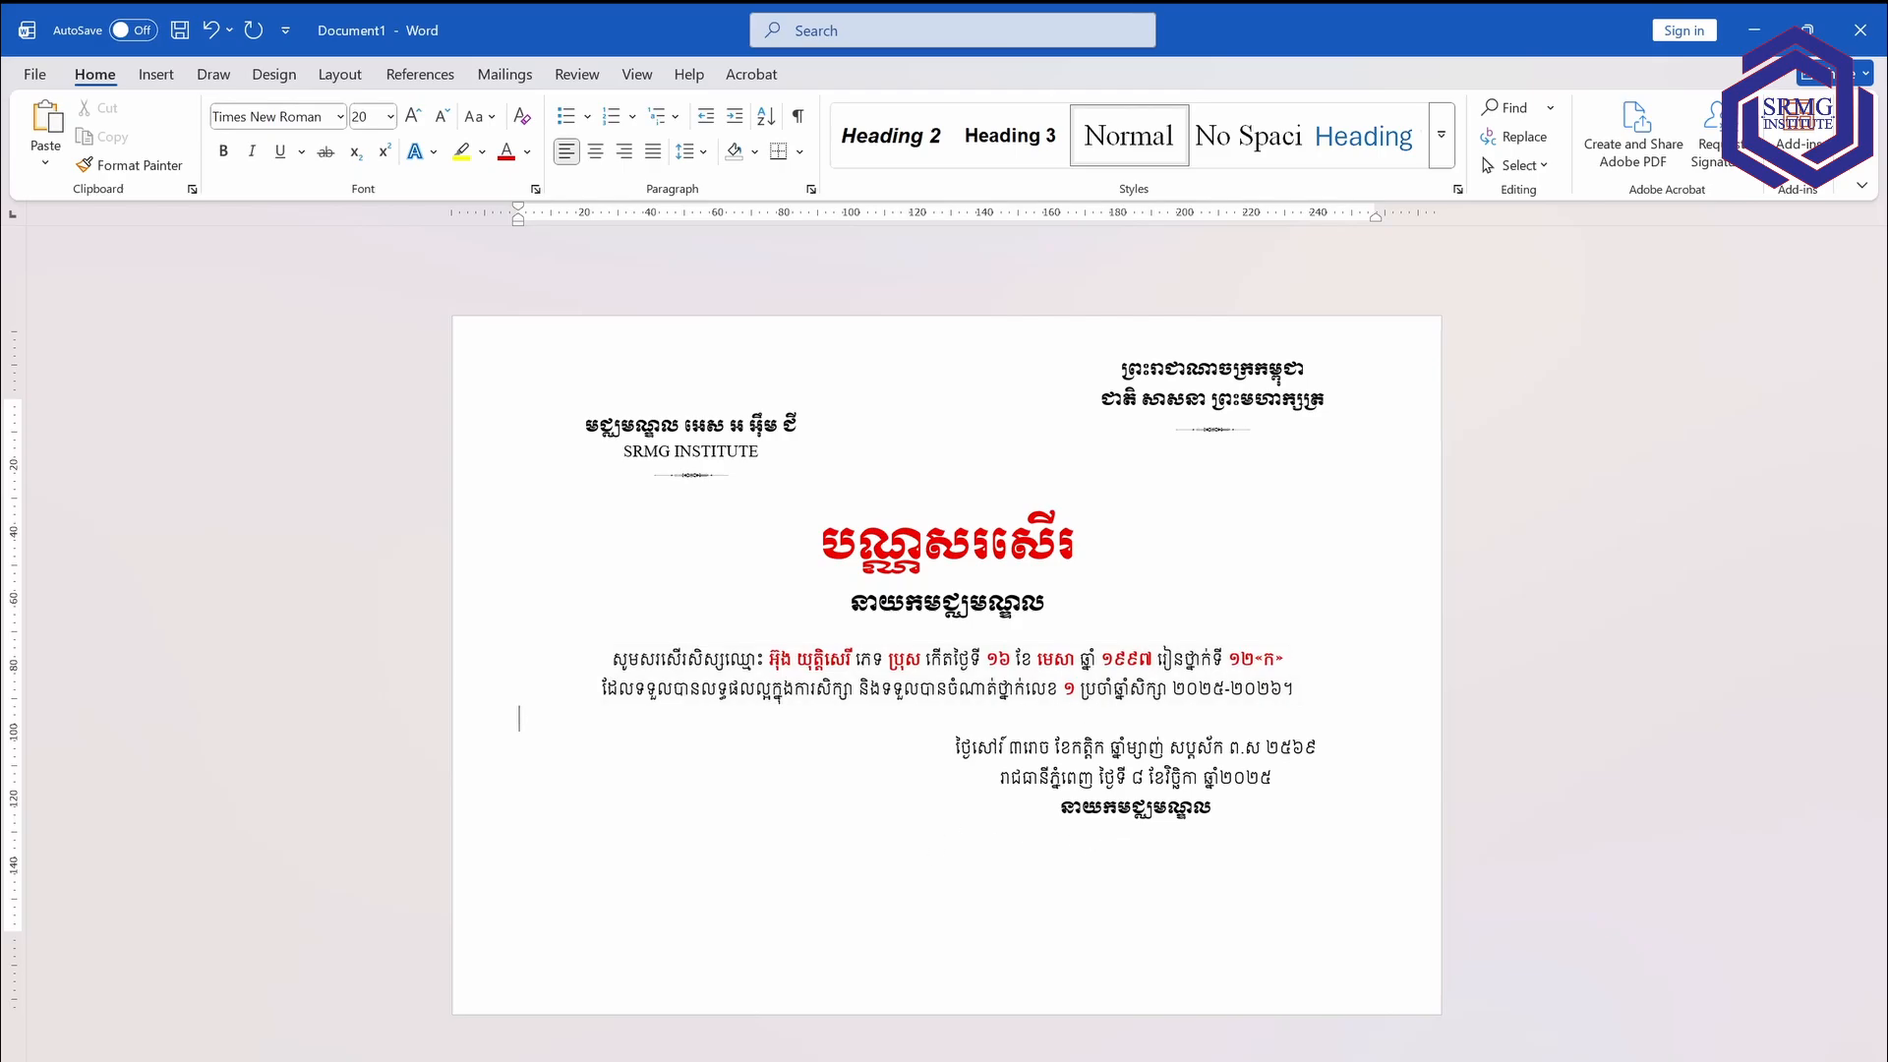
Narrow the date and director text box from its right edge and move it slightly right and down on the page.
left_click(1131, 777)
left_click_drag(1237, 730, 1290, 727)
left_click_drag(1424, 776, 1363, 776)
mouse_move(1245, 725)
left_mouse_down()
mouse_move(1280, 726)
mouse_move(1273, 739)
left_mouse_up()
left_click(1212, 690)
left_click(1077, 543)
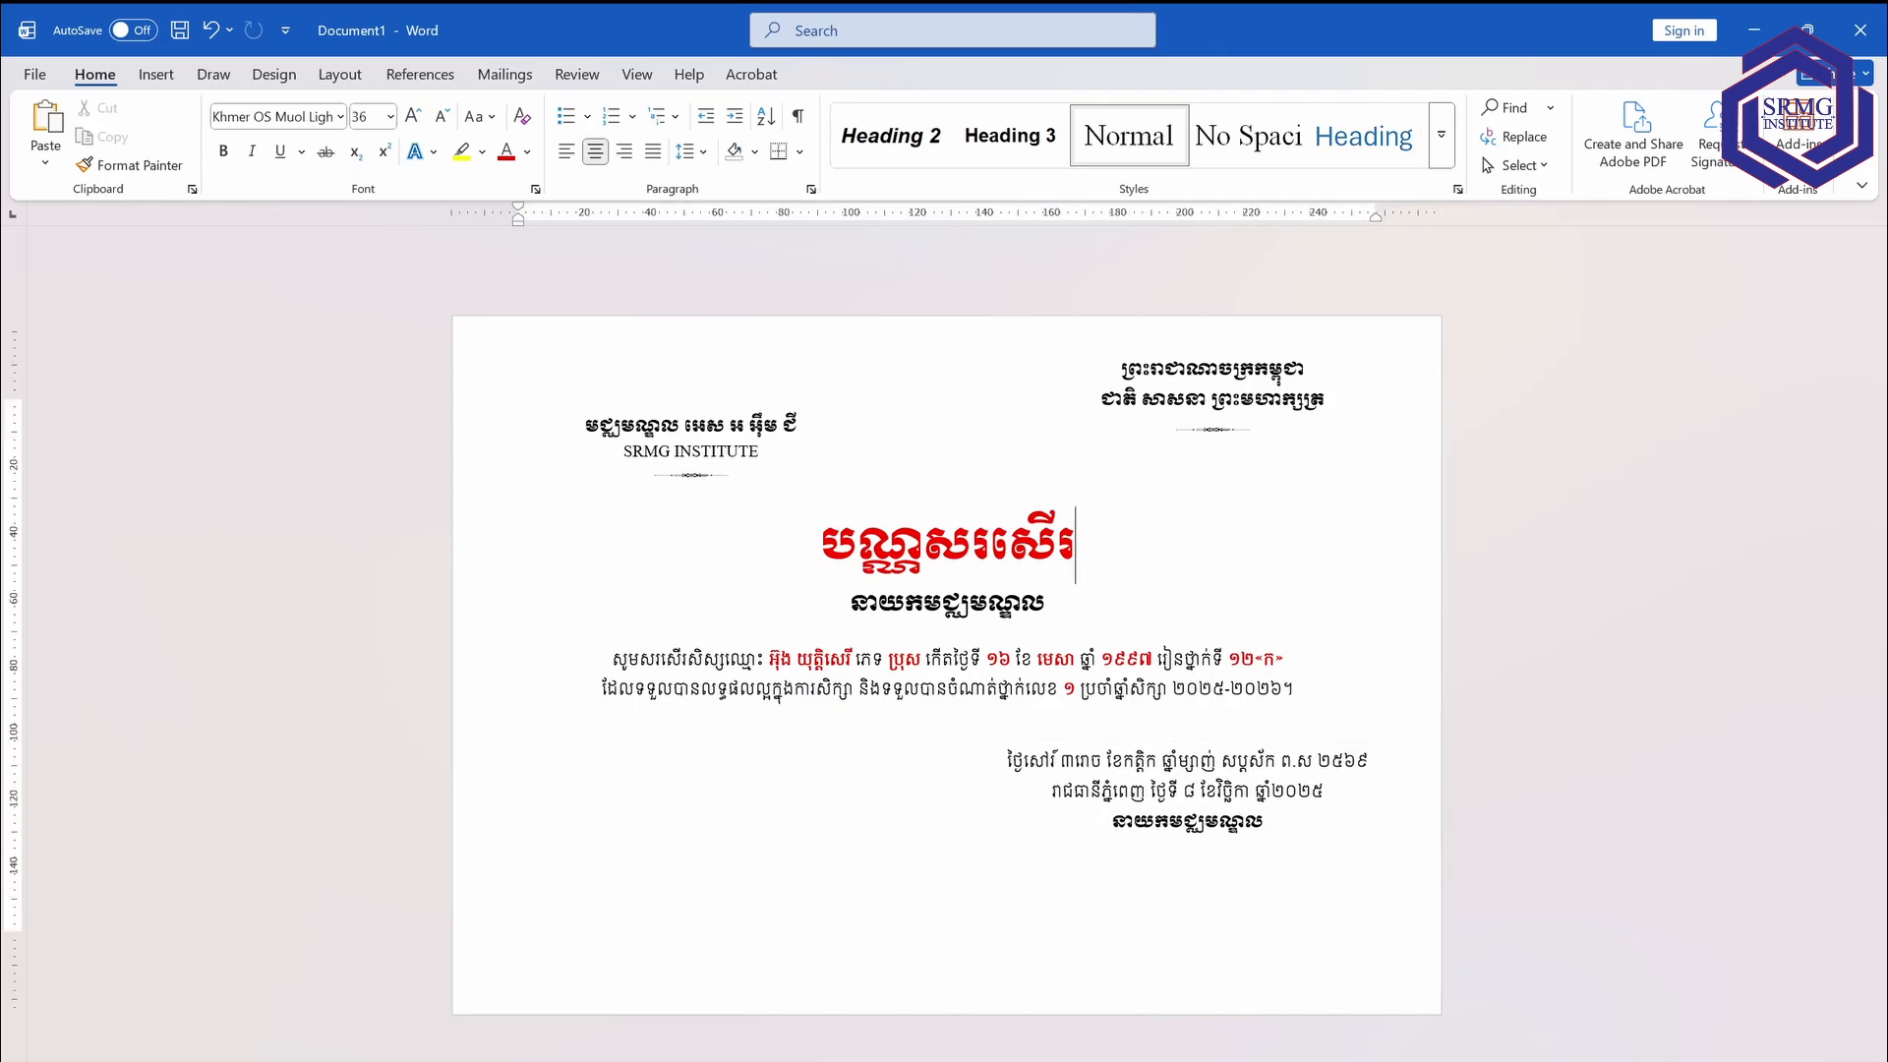
left_click(519, 493)
left_click(1256, 844)
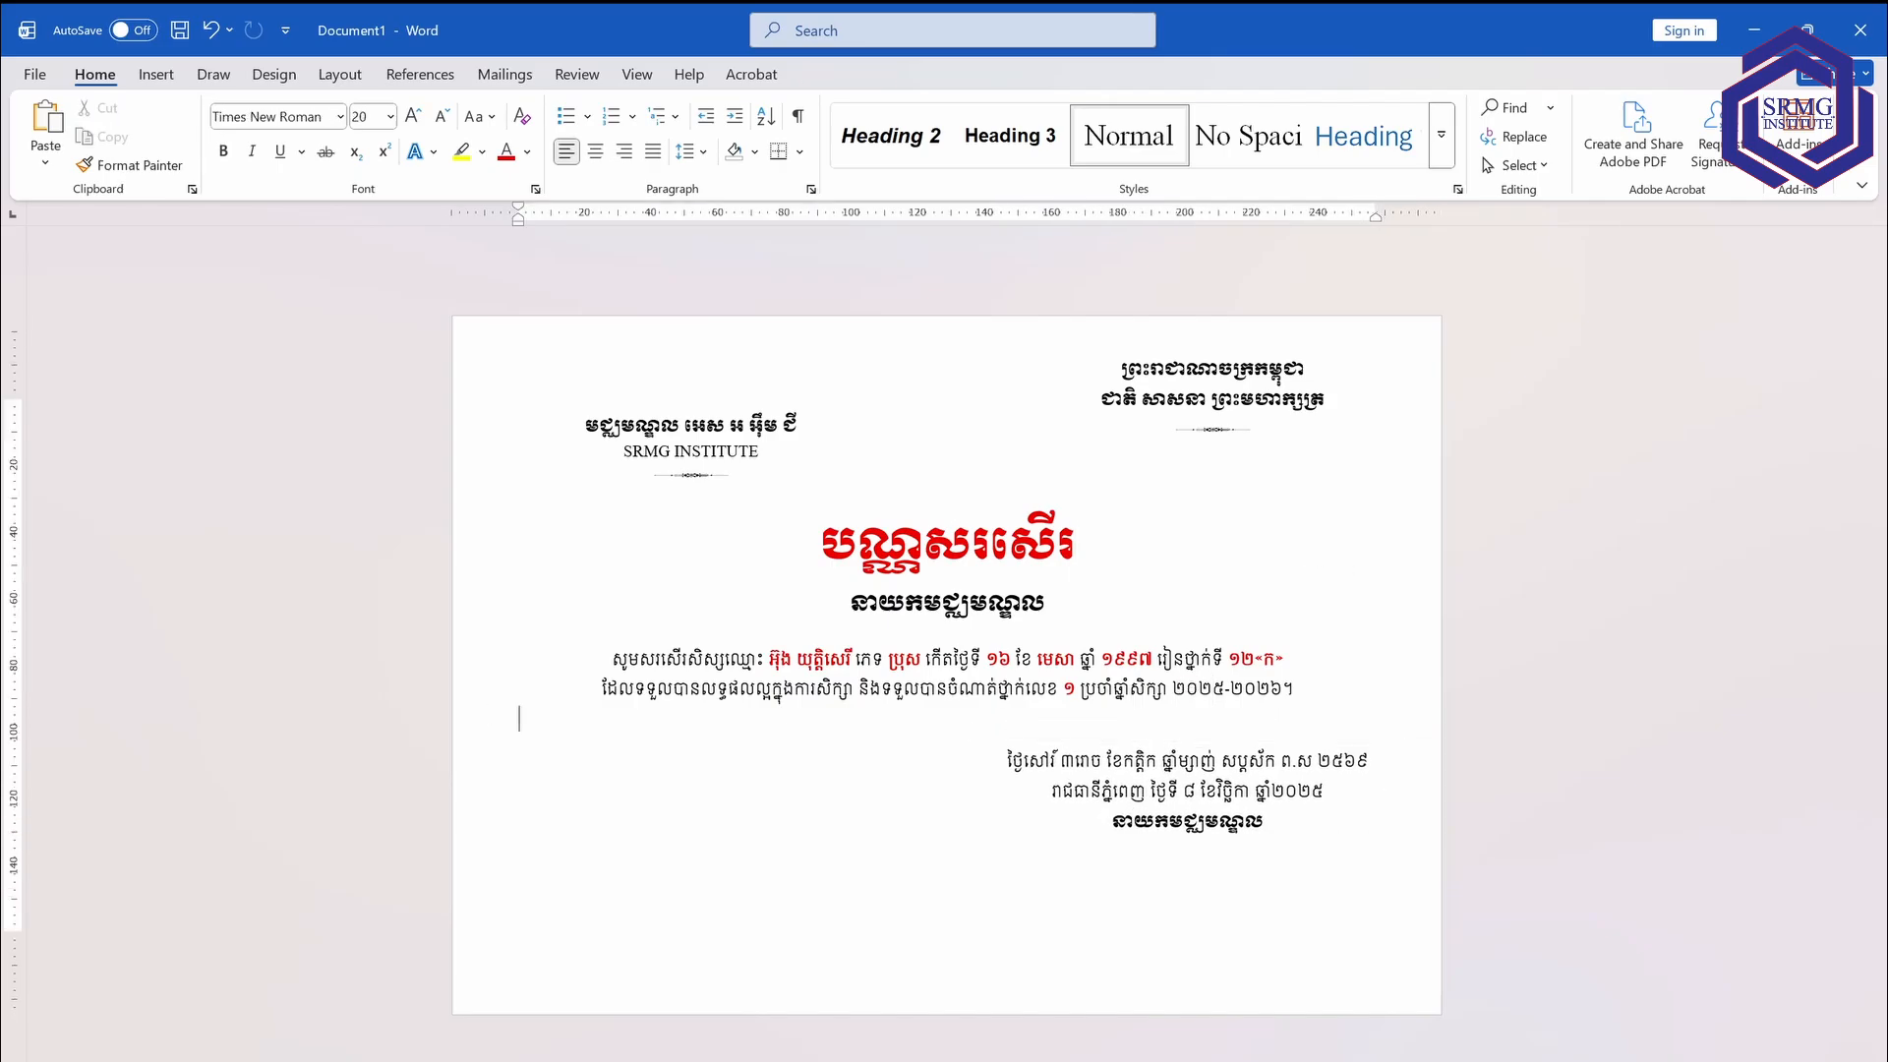
Nudge the date and director text box slightly up and right below the body text.
left_click(1130, 790)
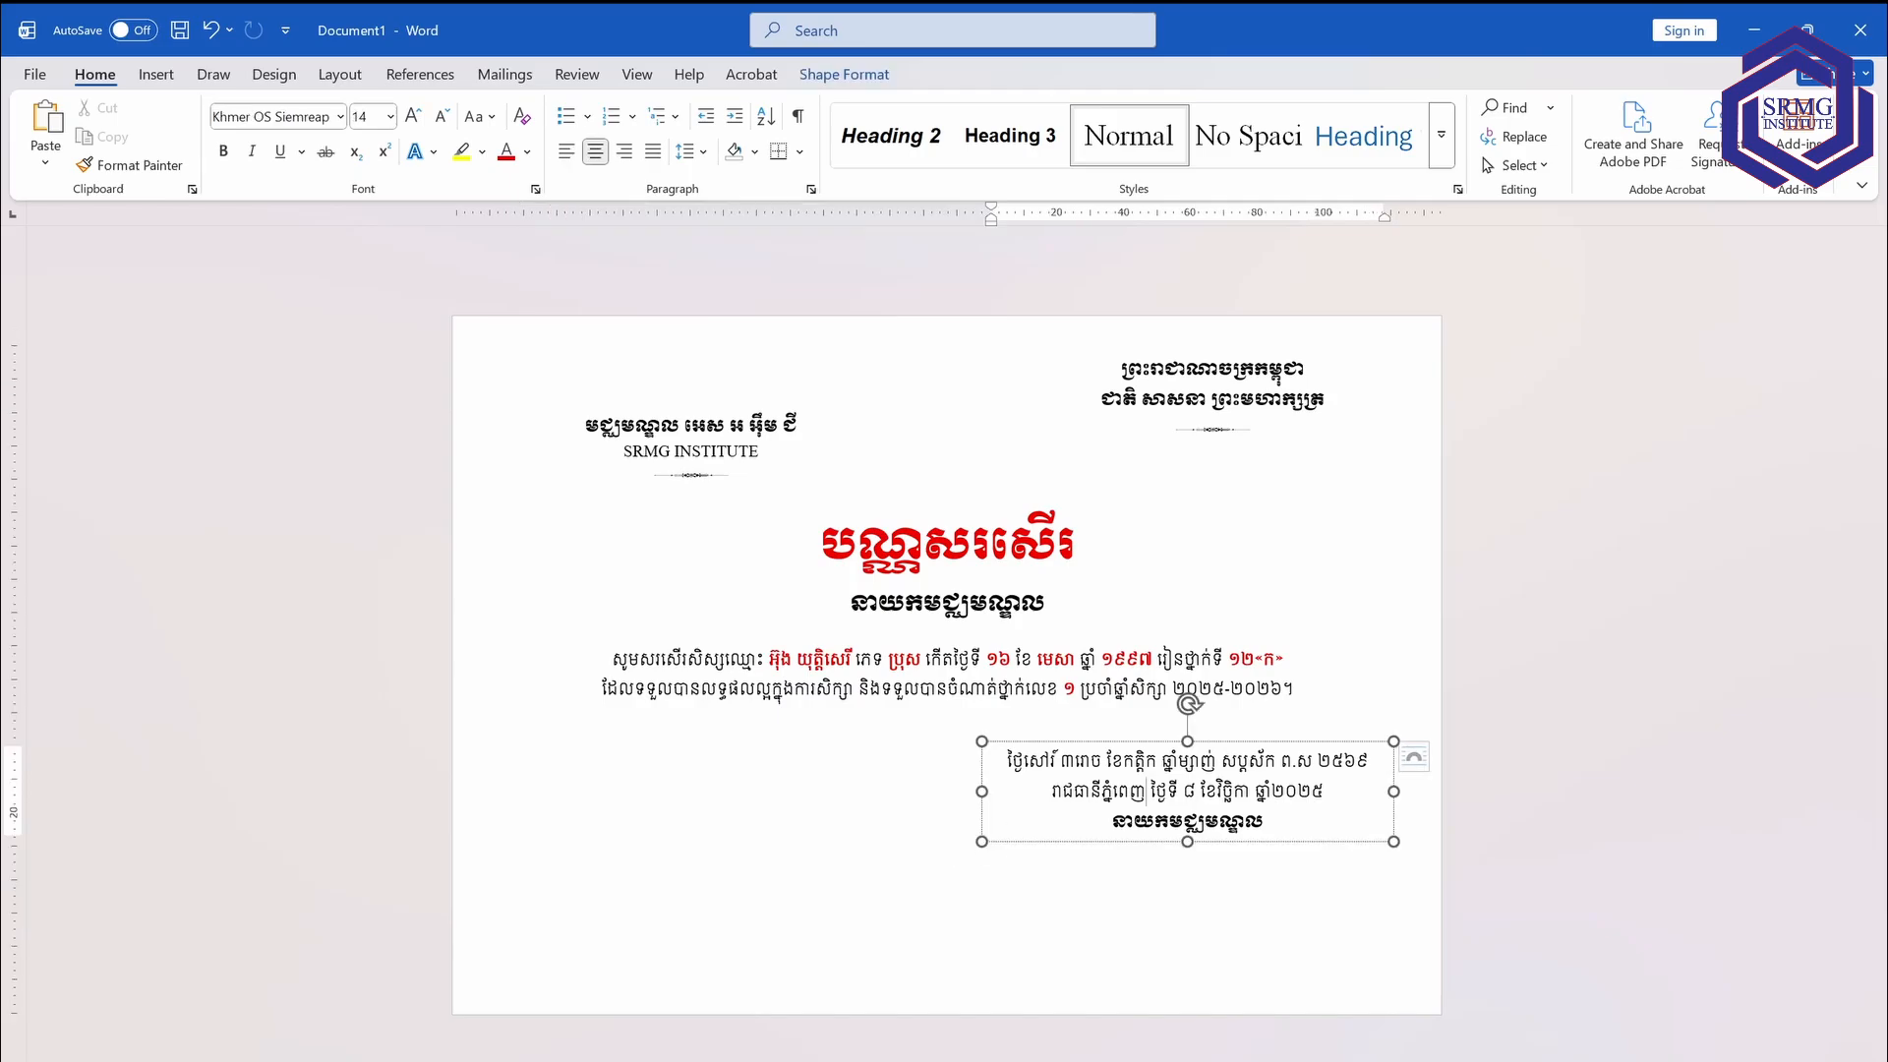
left_click_drag(1245, 844, 1269, 829)
left_click(1050, 603)
left_click(1345, 754)
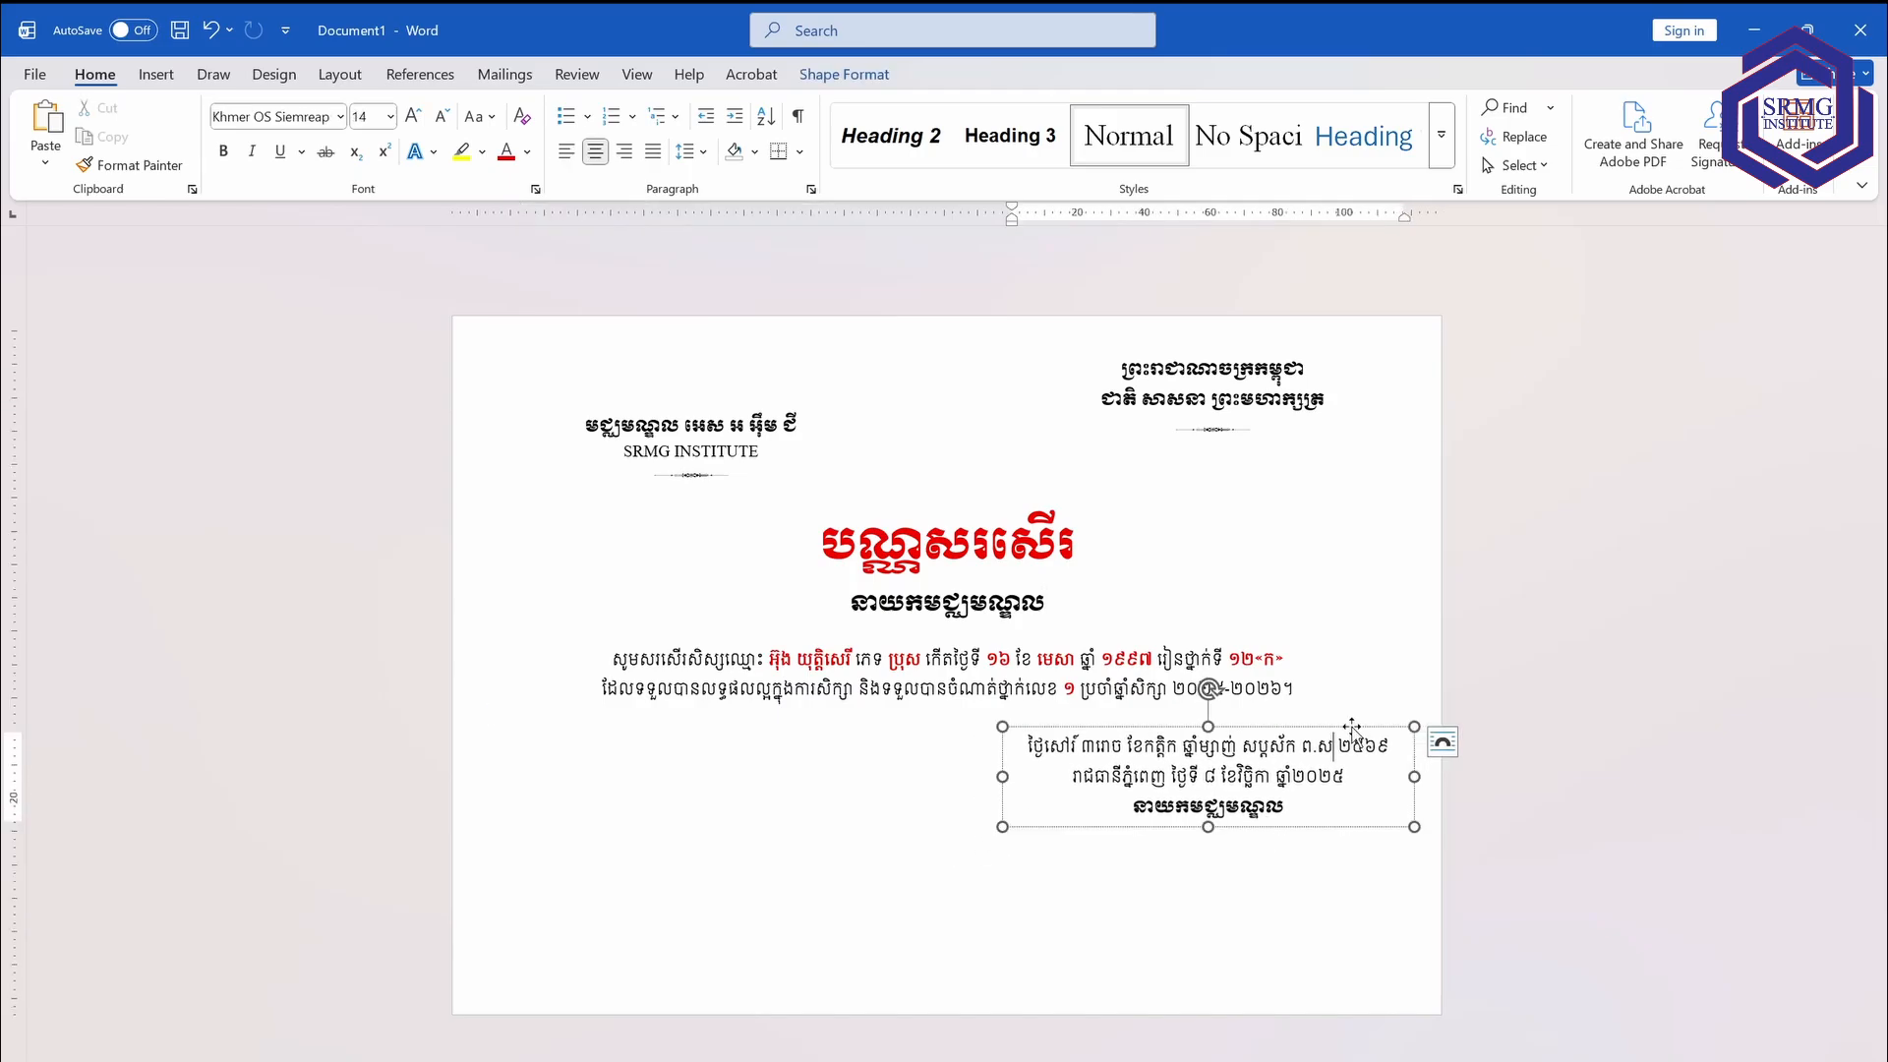
left_click_drag(1352, 728, 1343, 732)
left_click(752, 782)
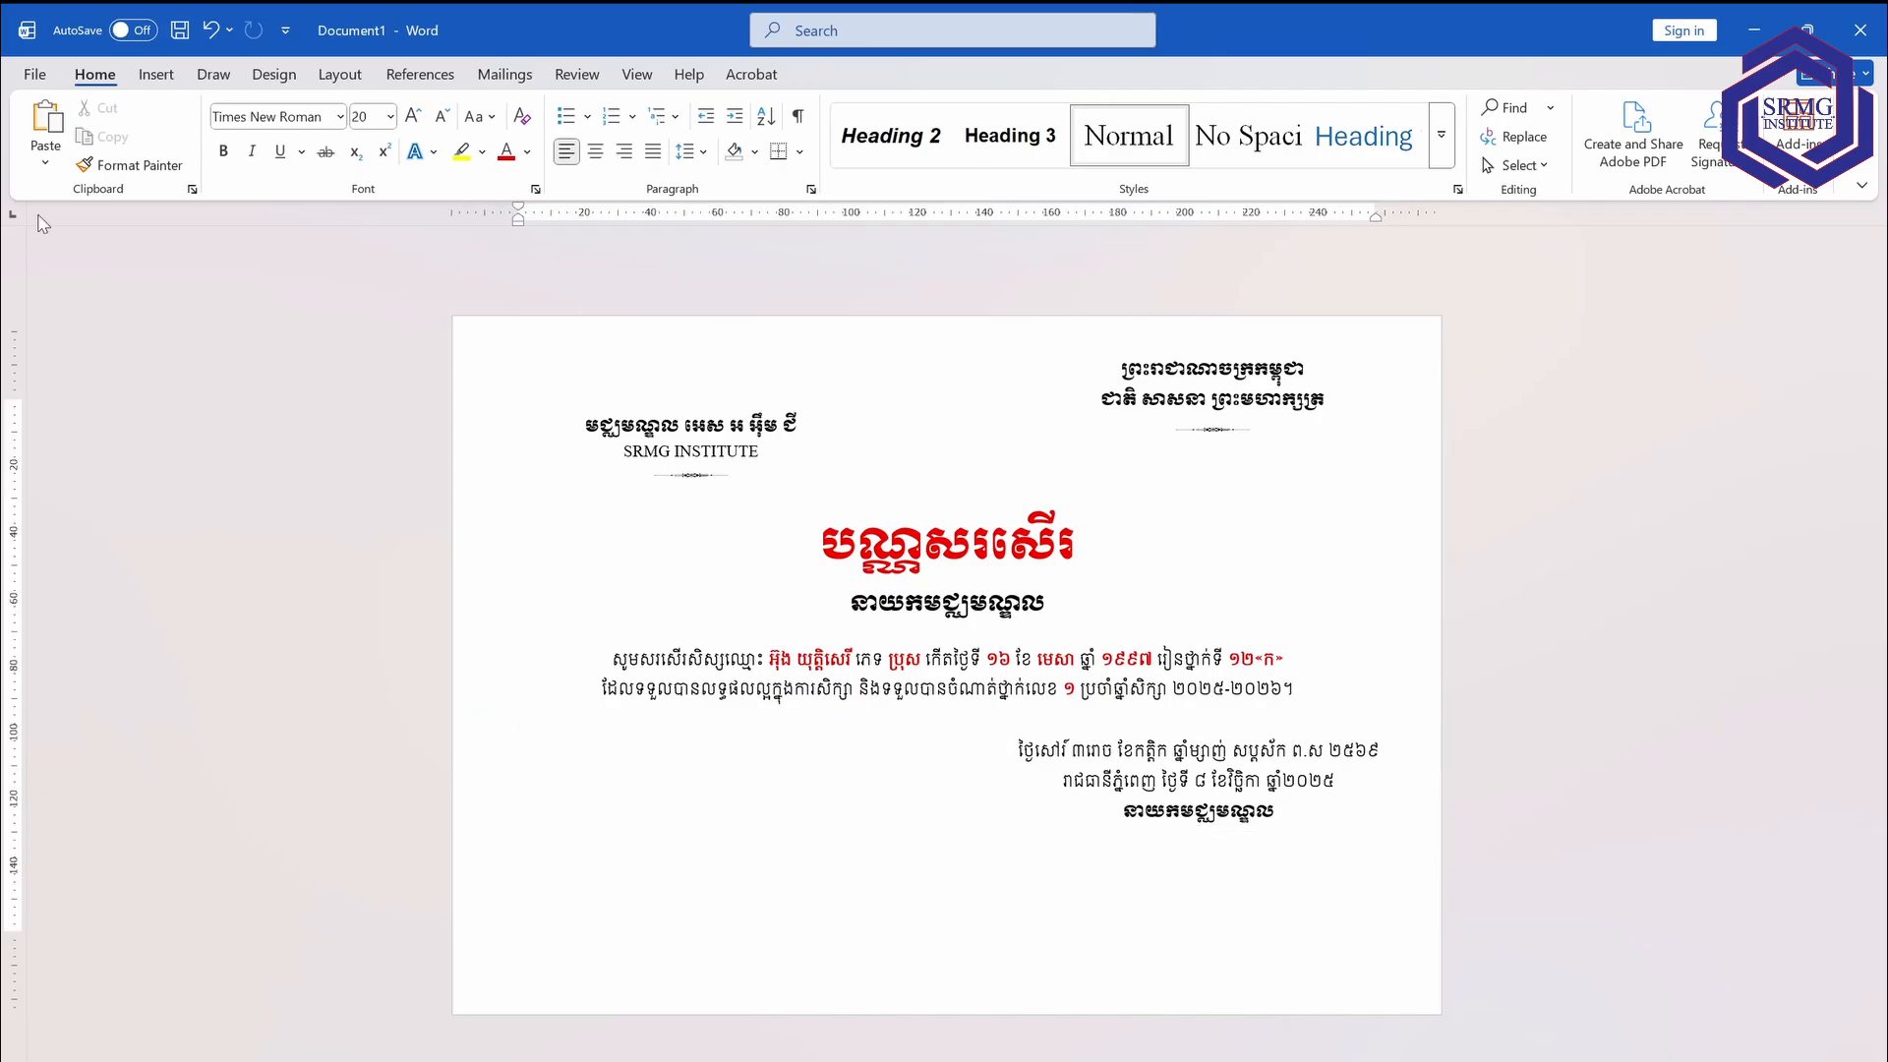
Insert the picture Frame.JPG from the New folder in Downloads, showing the files there as large icons.
left_click(154, 76)
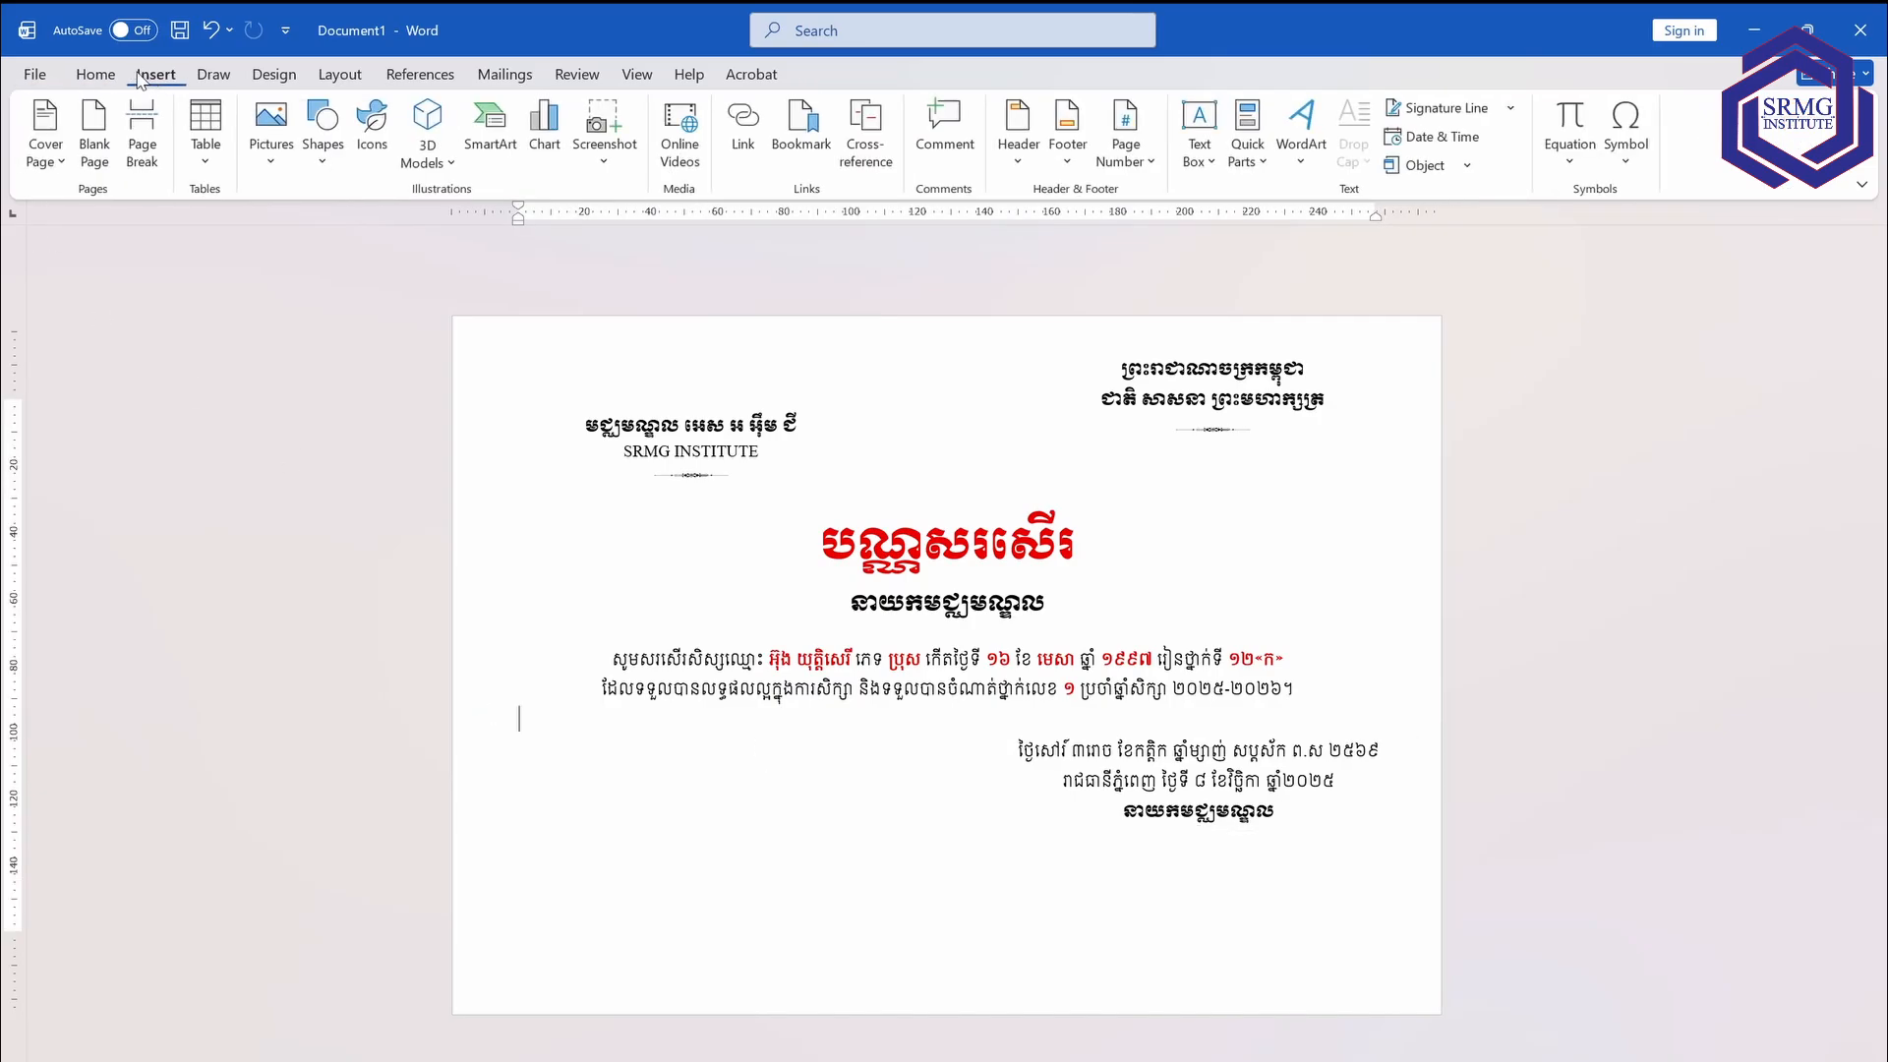
left_click(286, 173)
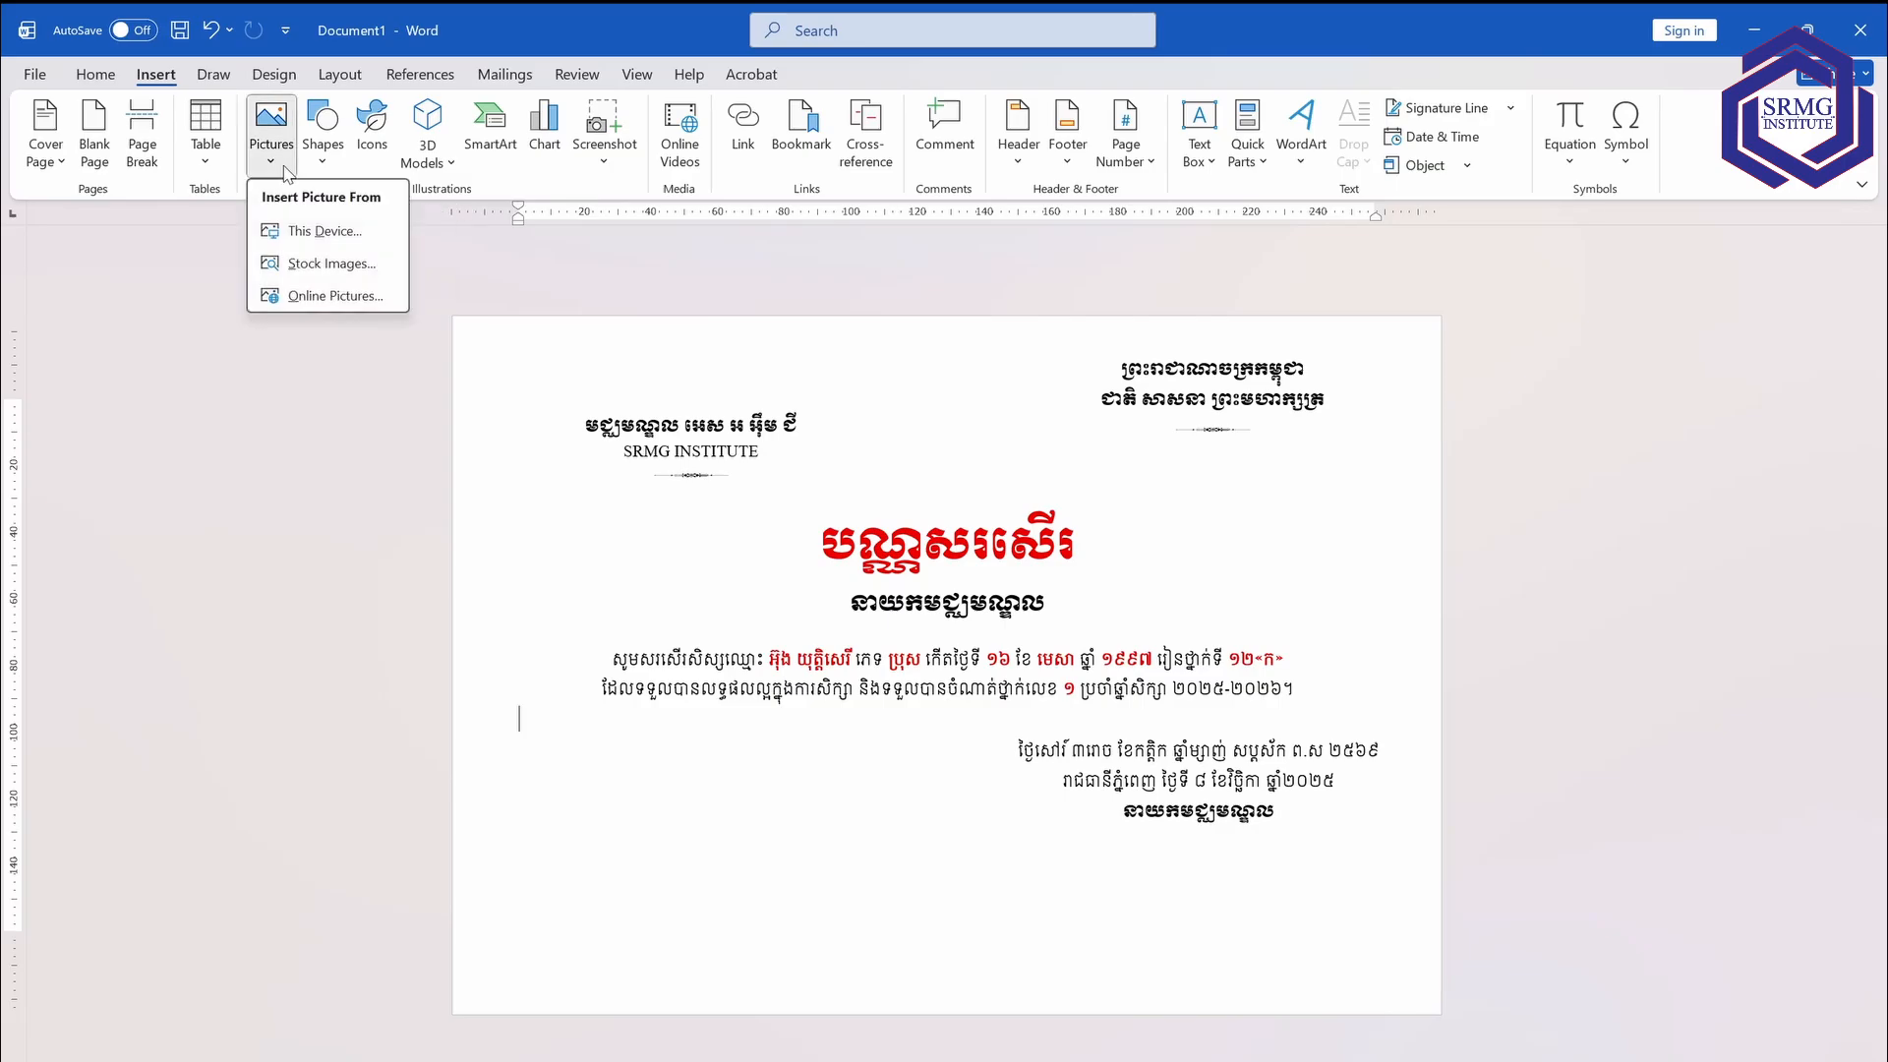
left_click(327, 232)
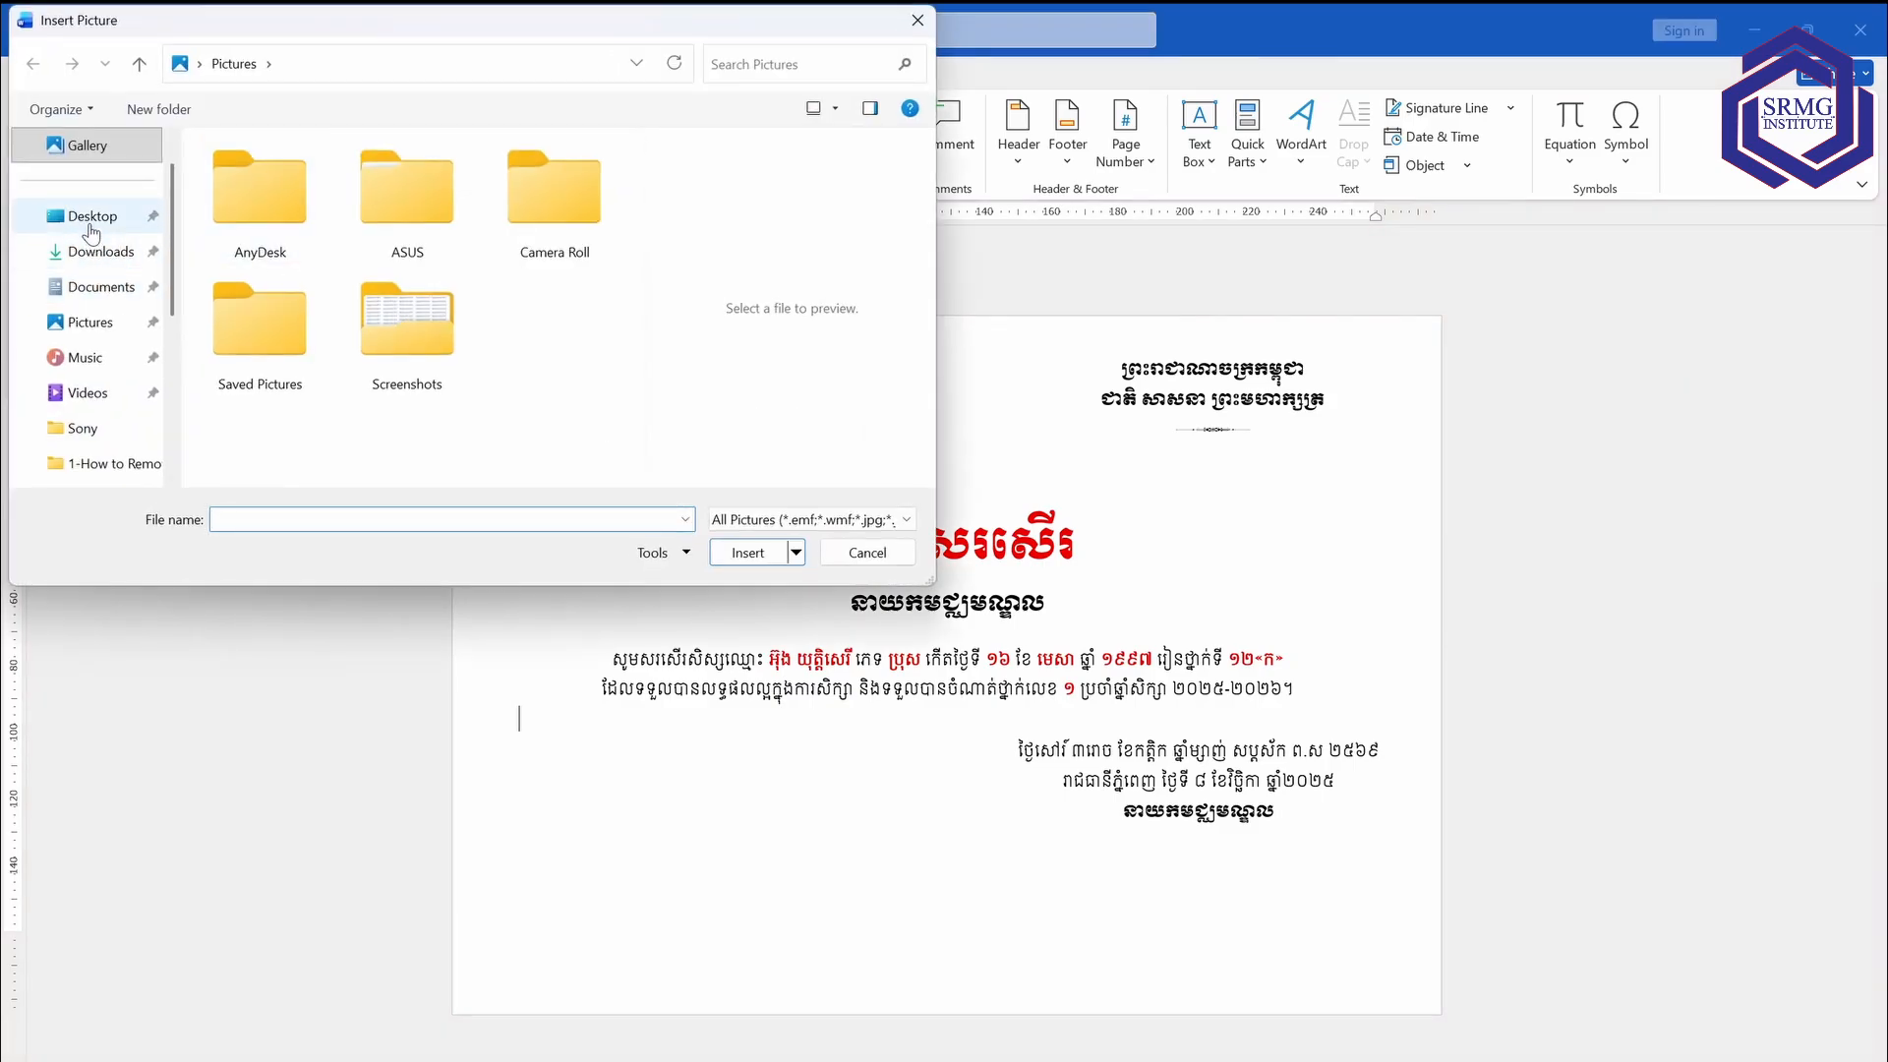
left_click(99, 252)
double_click(222, 248)
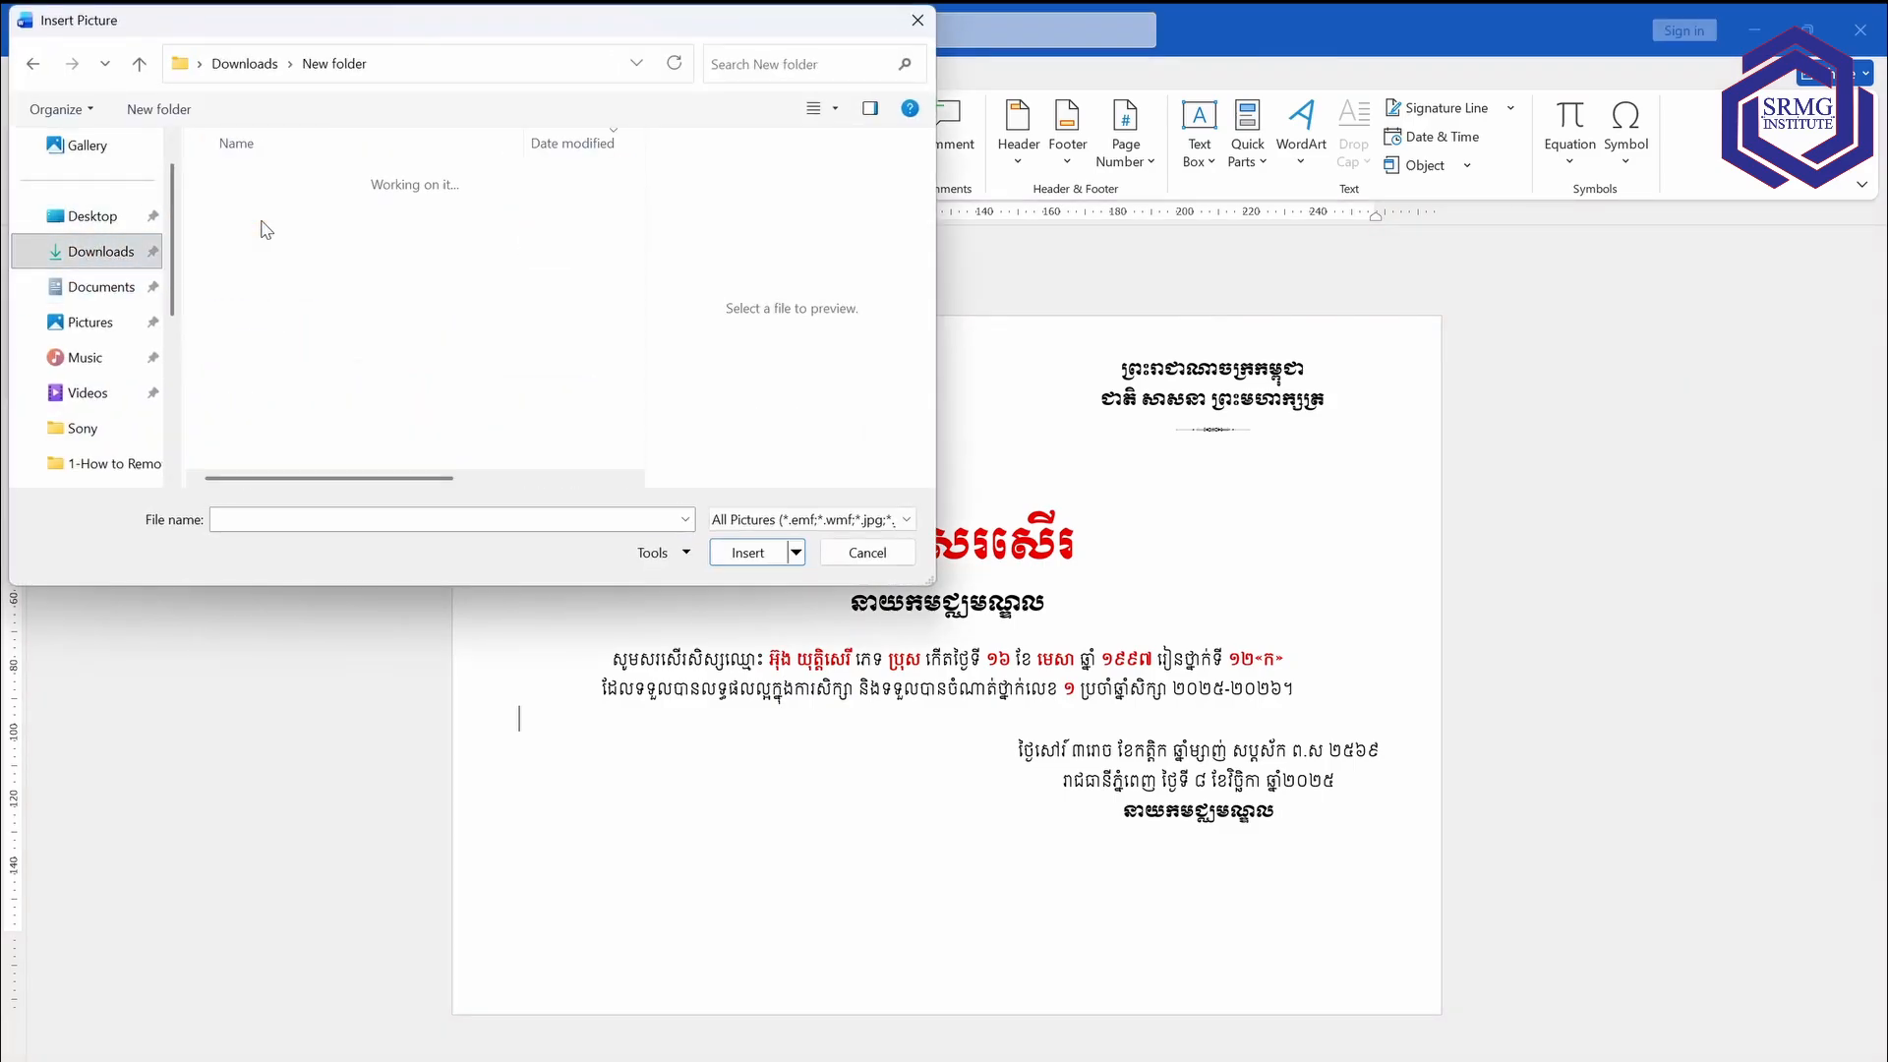
right_click(330, 409)
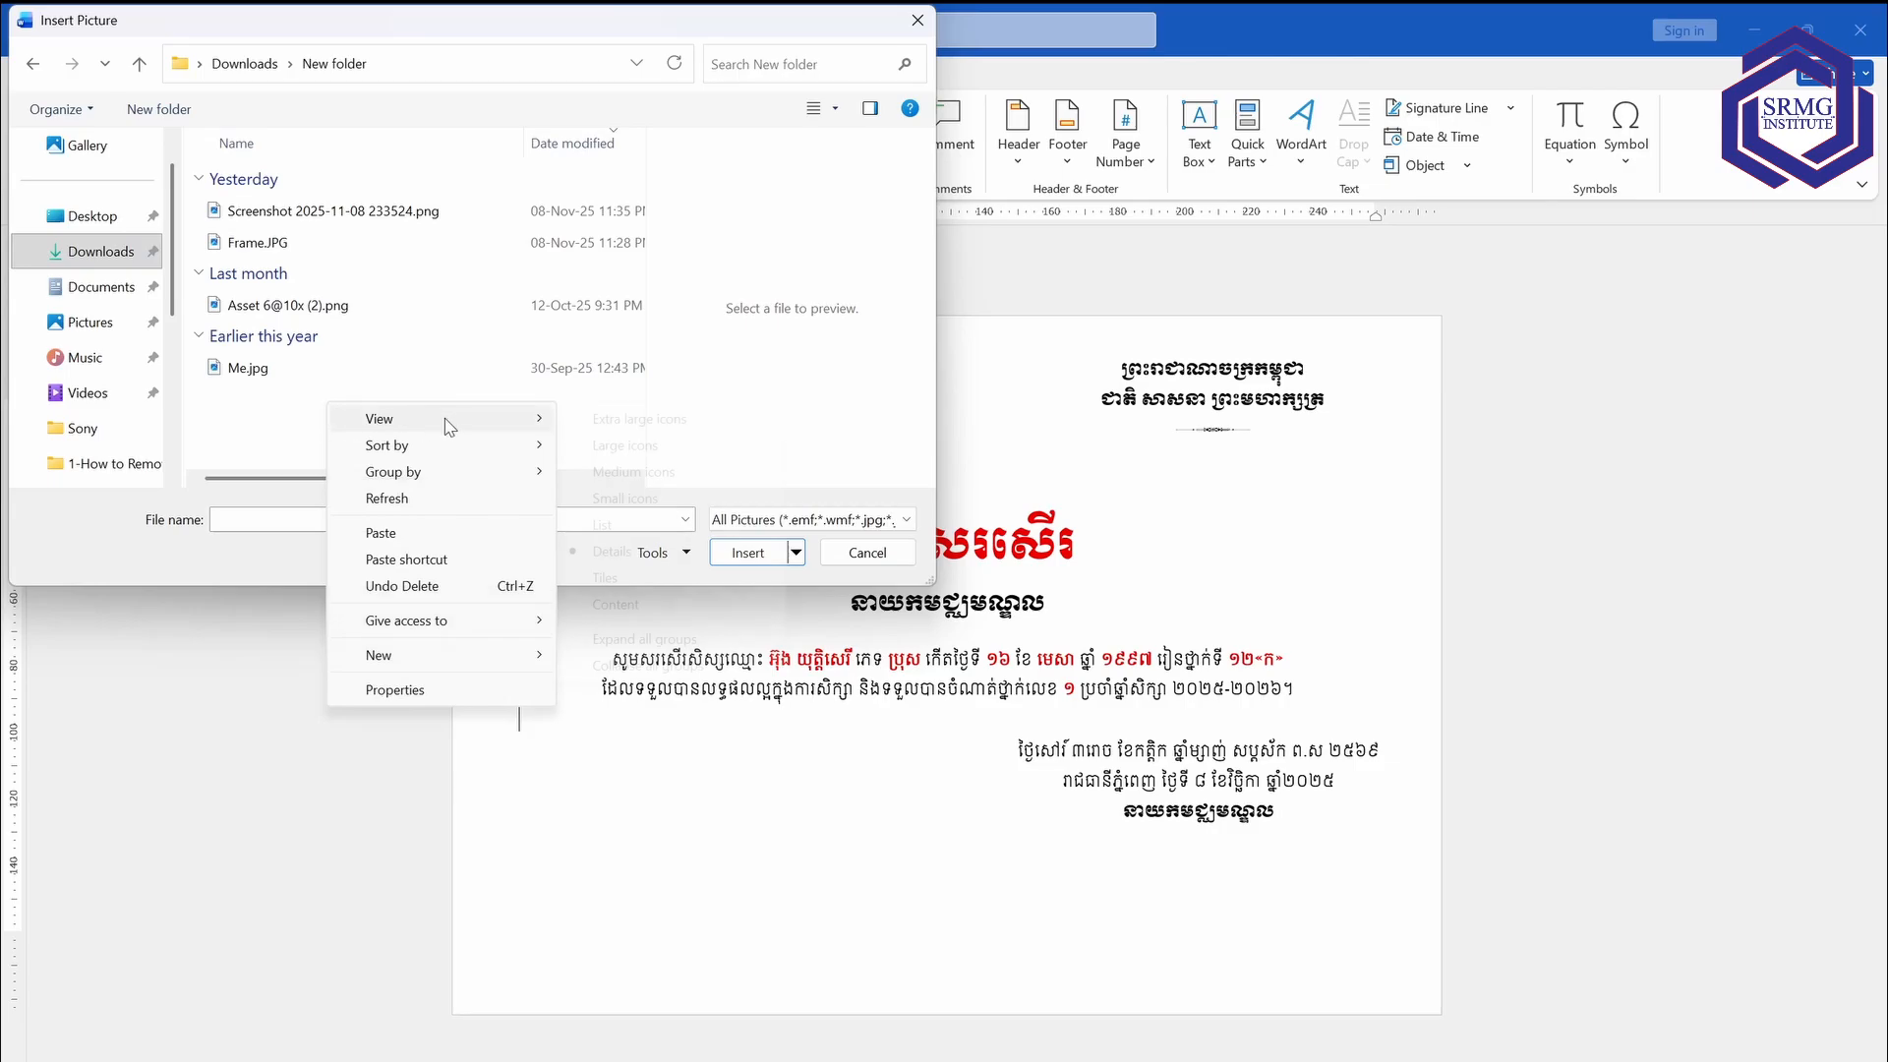
mouse_move(443, 419)
left_click(629, 444)
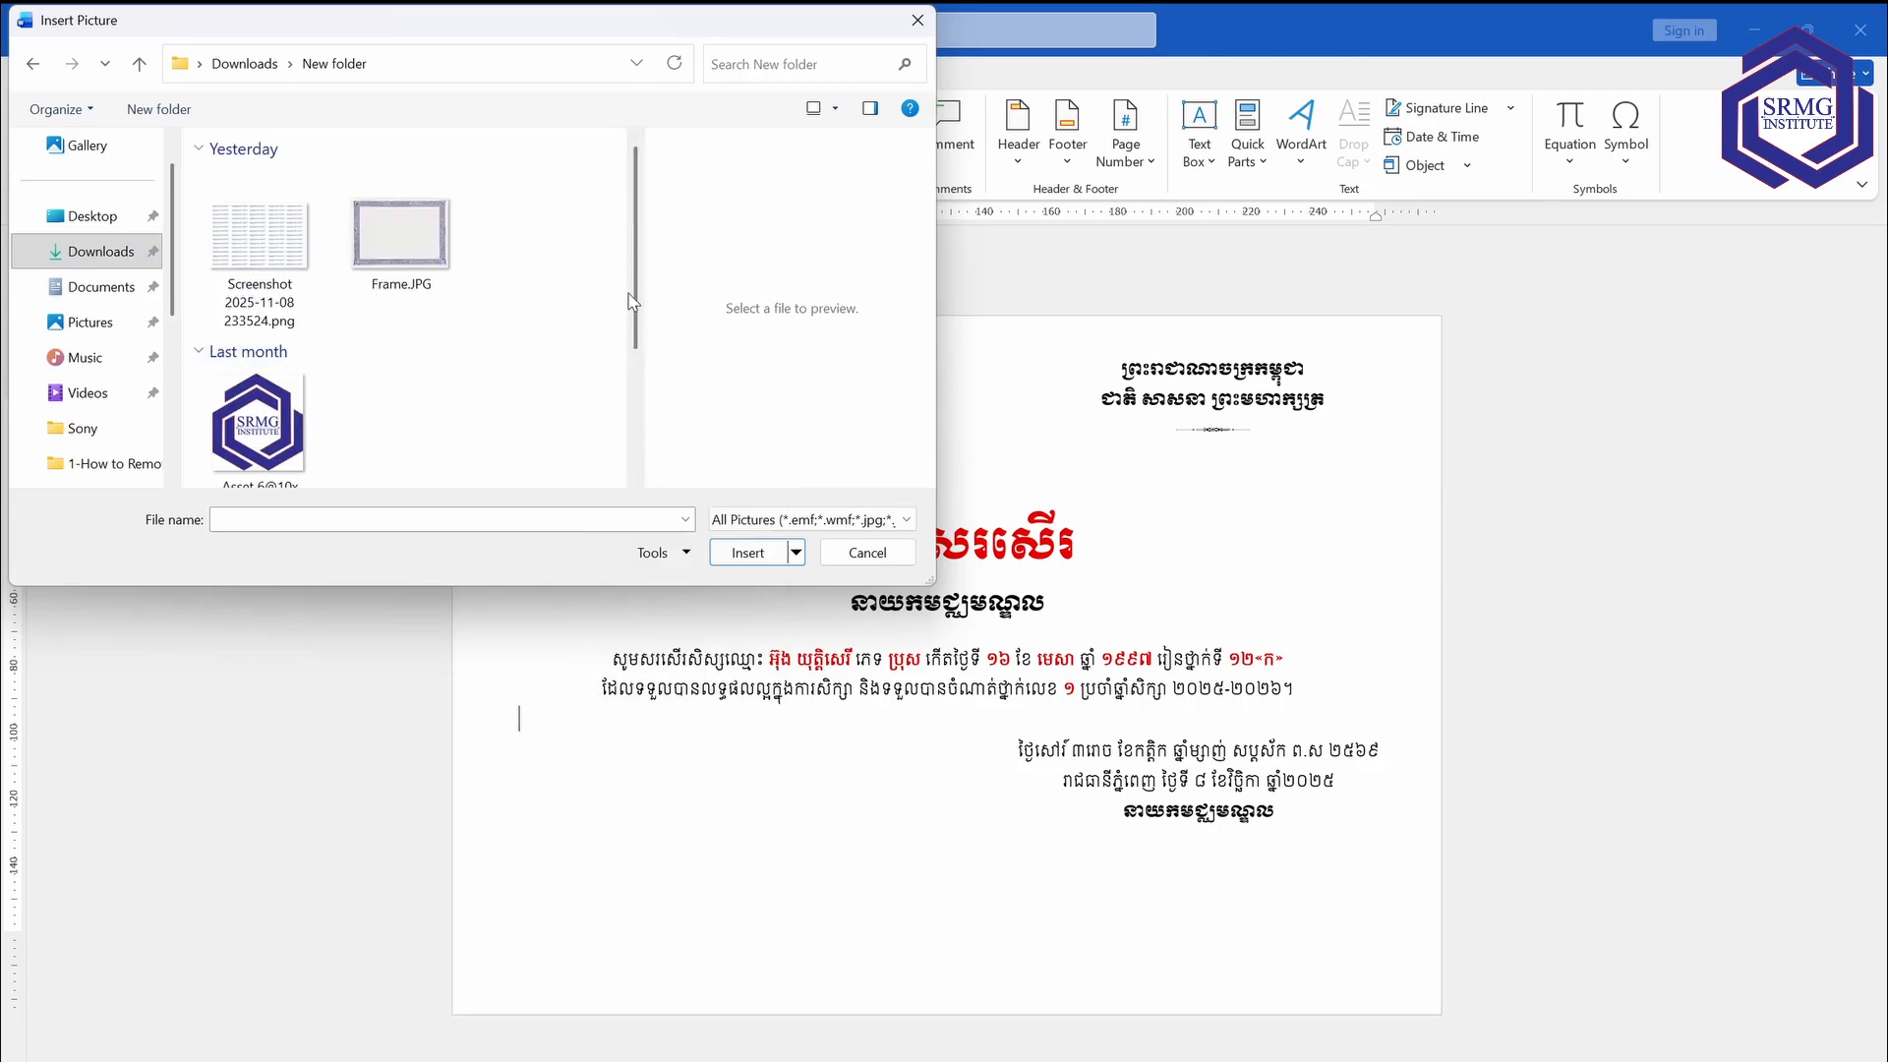
scroll(614, 393, "down", 4)
scroll(600, 295, "up", 4)
left_click(393, 258)
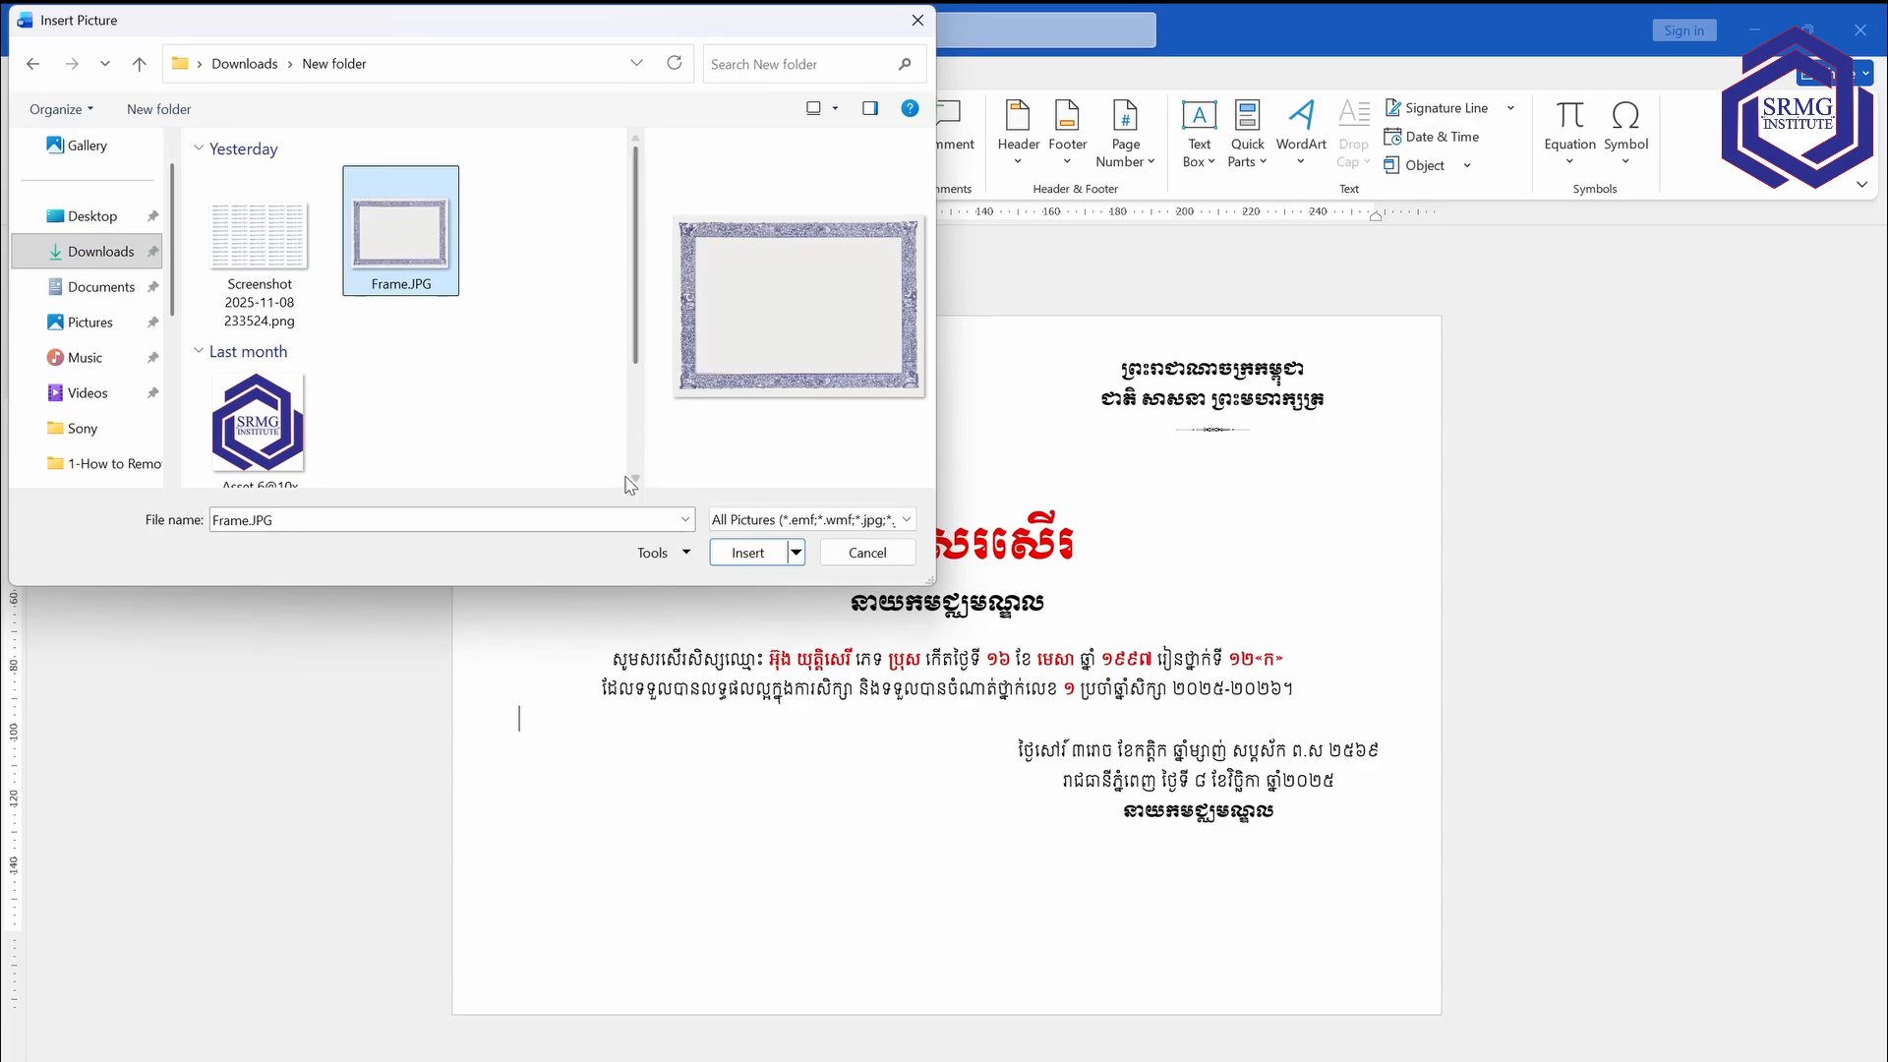
left_click(763, 551)
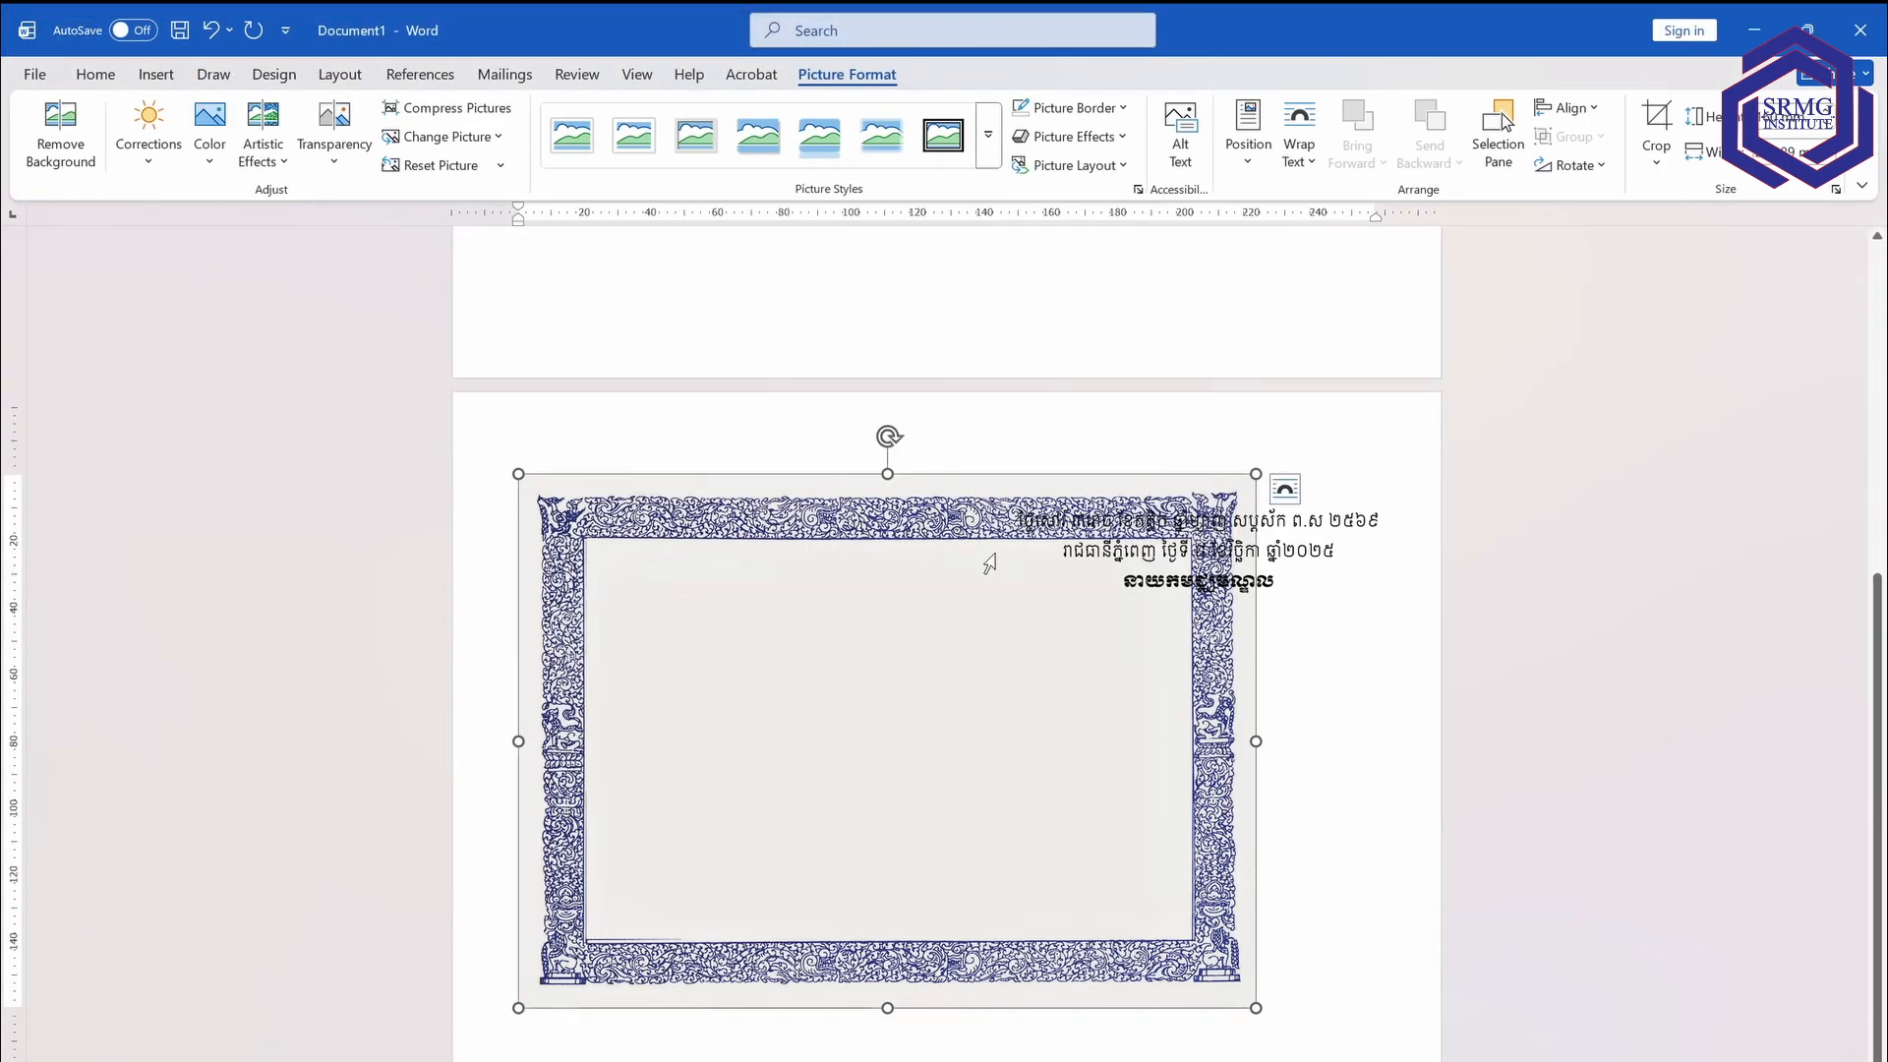
Set the frame picture's wrapping to Behind Text and move it to the upper-left corner of the certificate page.
left_click(1284, 488)
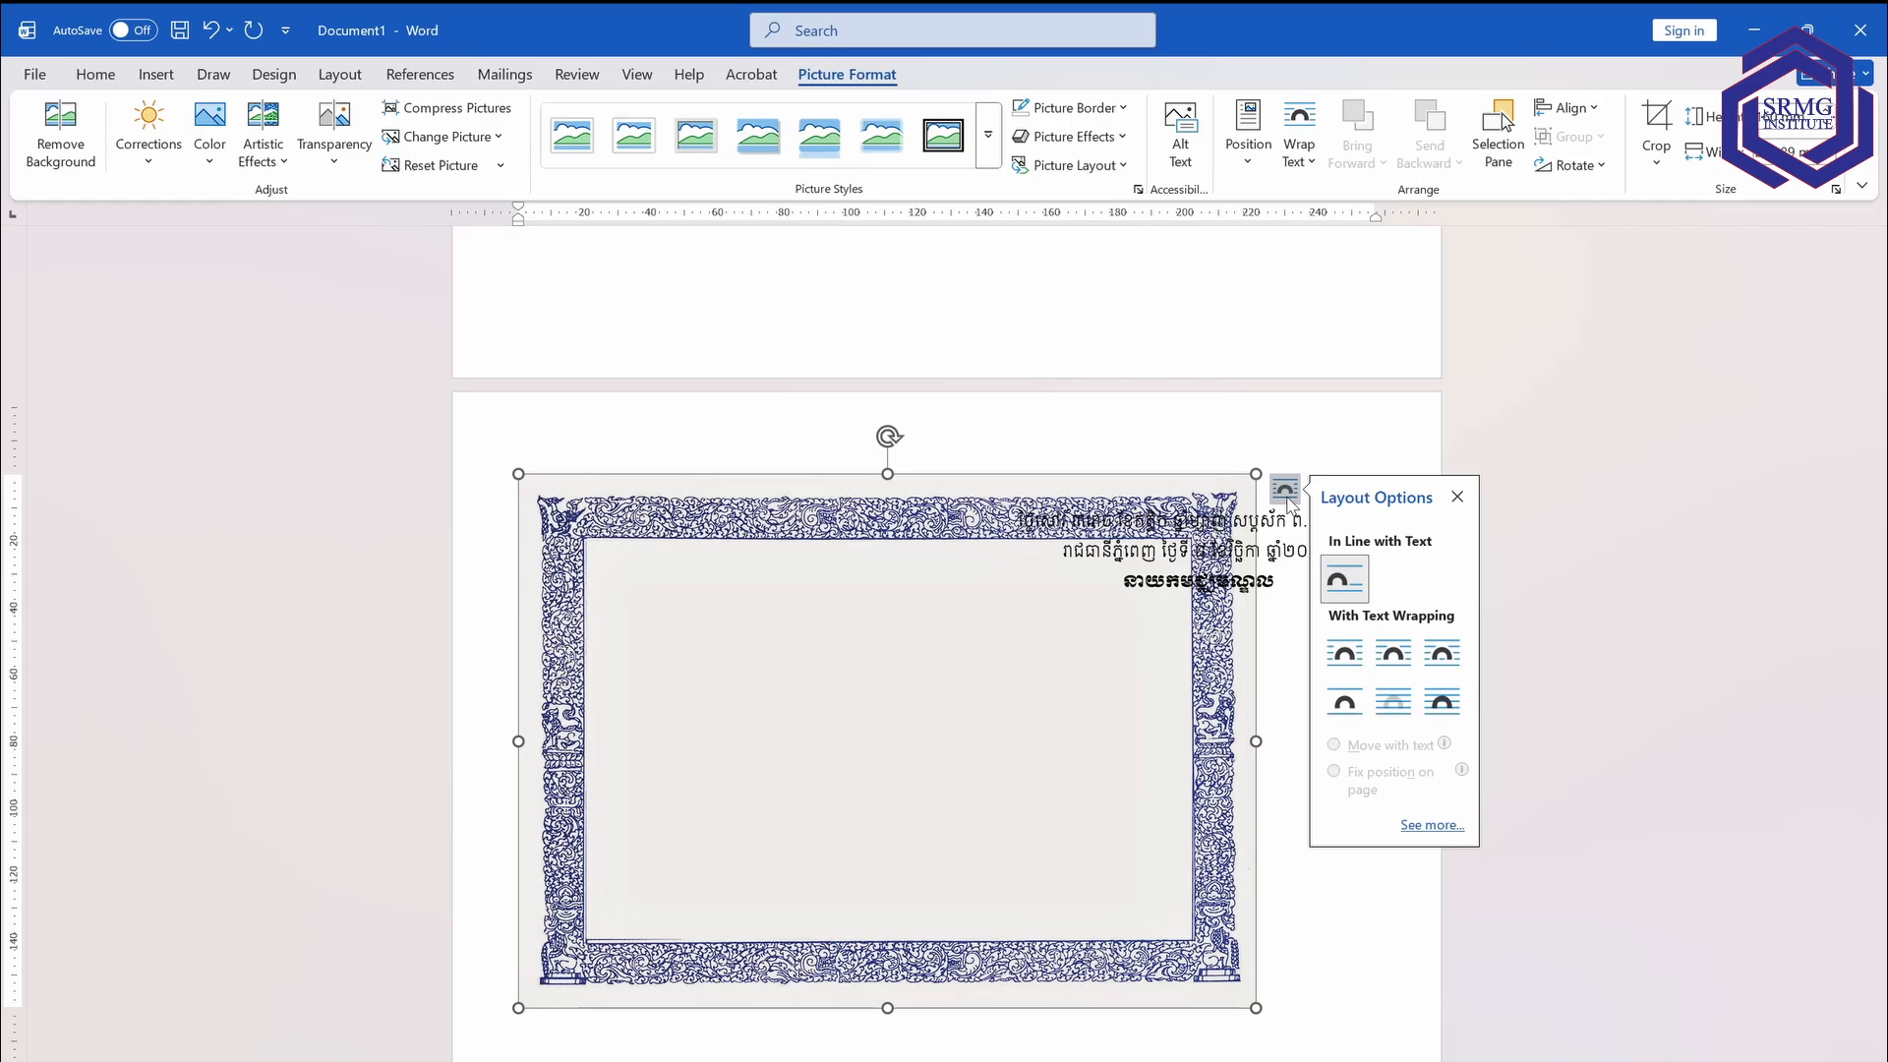
left_click(1396, 704)
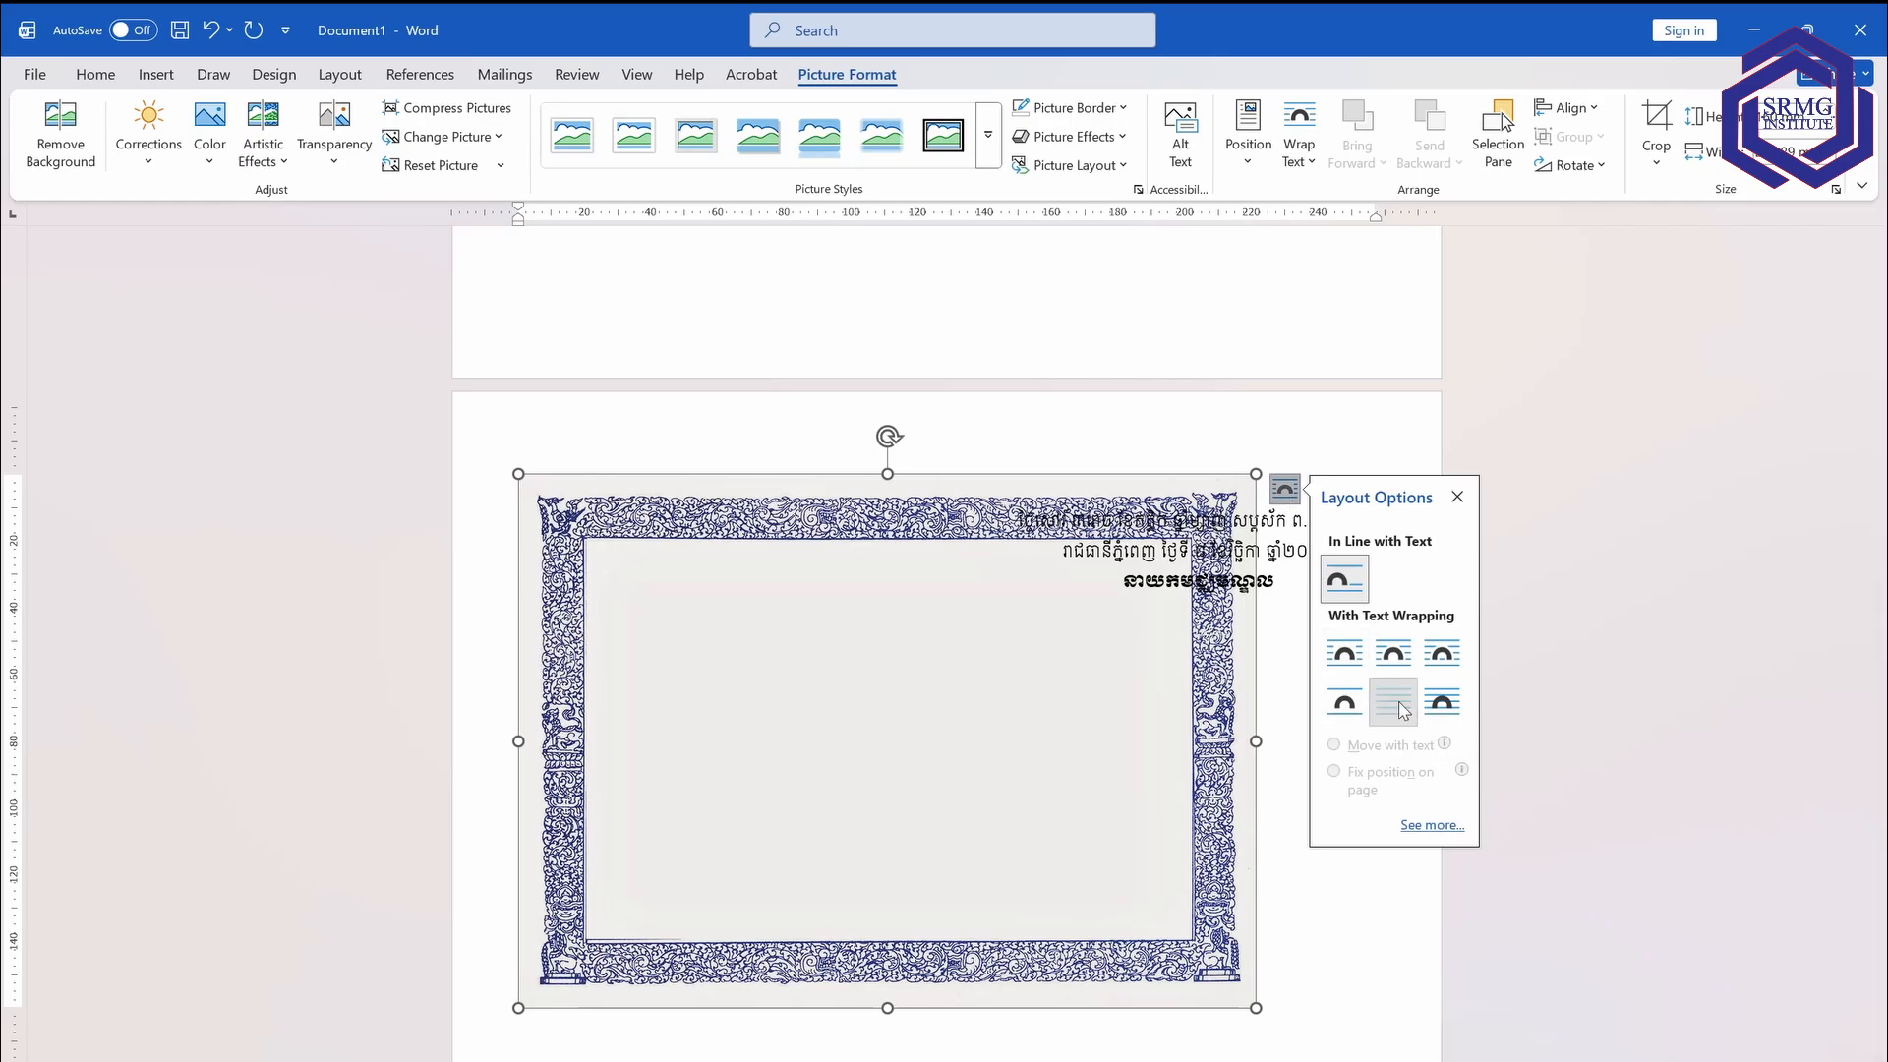
left_click_drag(948, 425, 872, 325)
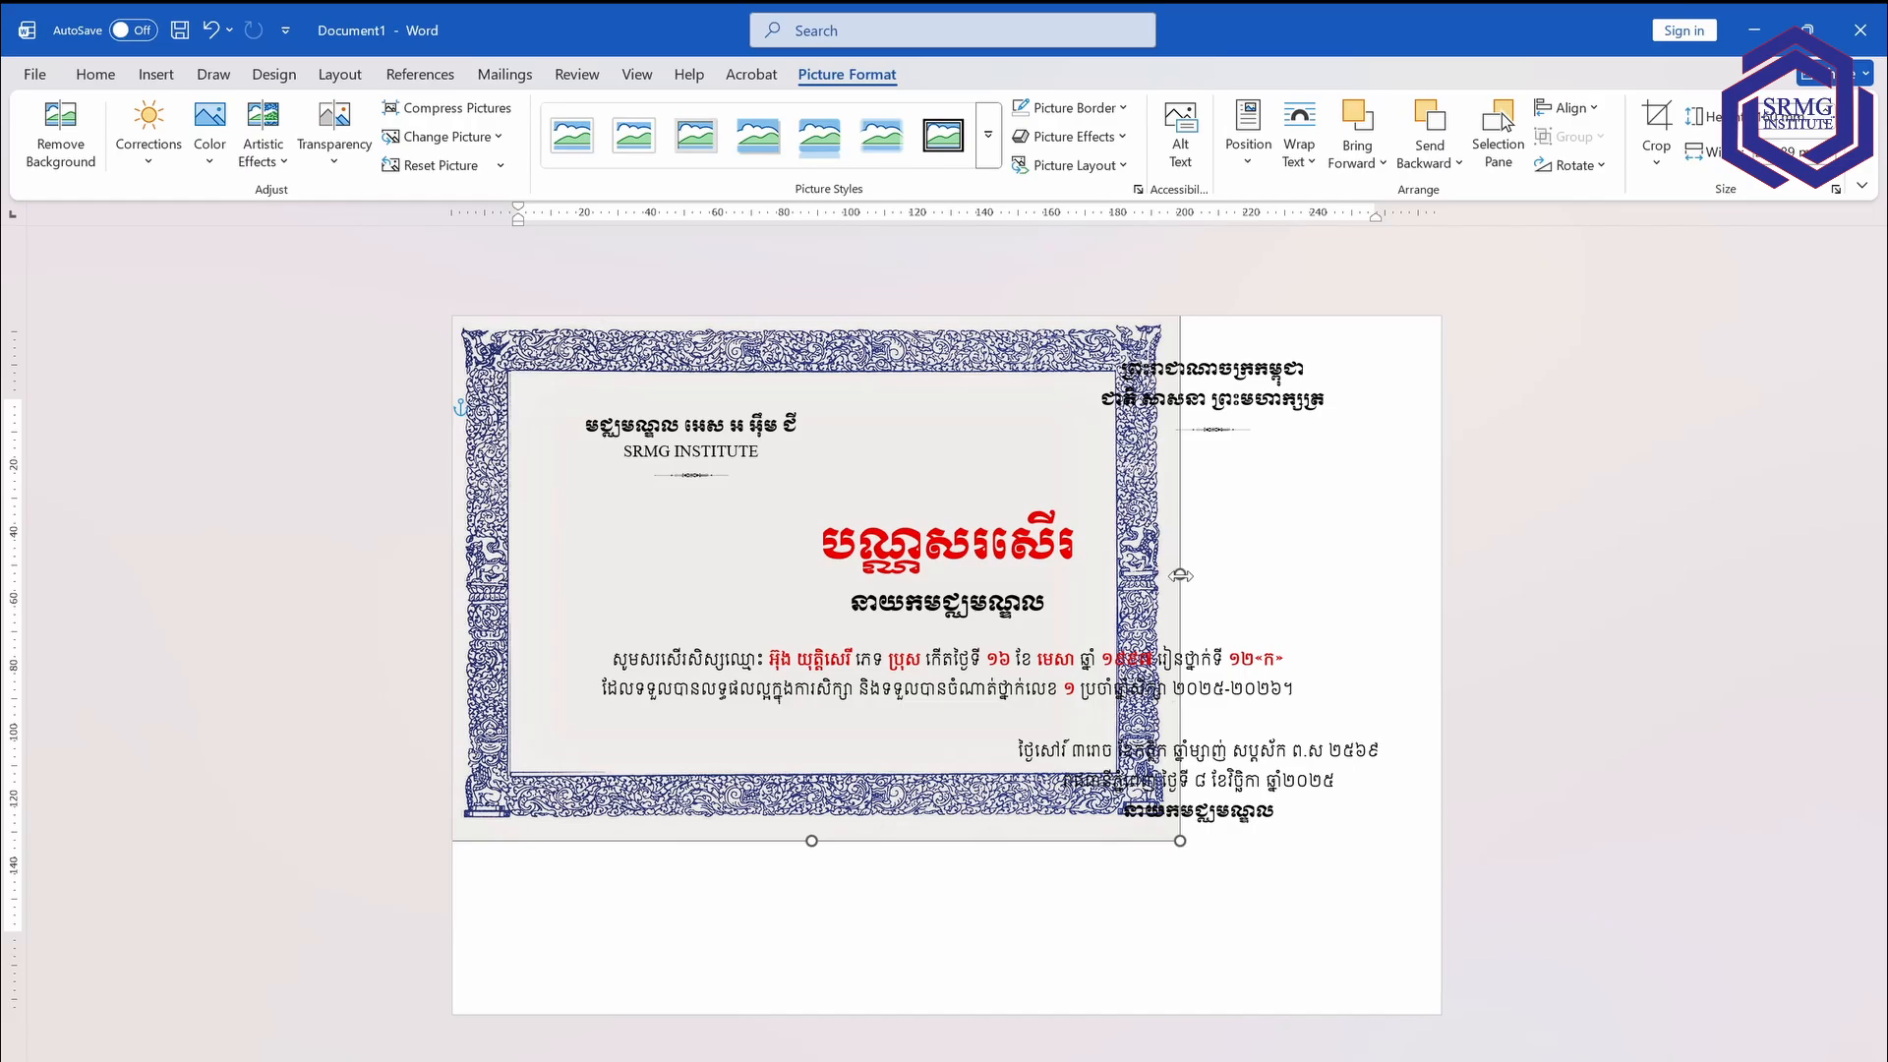
Stretch the frame picture to the page's right and bottom edges so it covers the whole certificate page.
left_click_drag(1180, 576, 1447, 563)
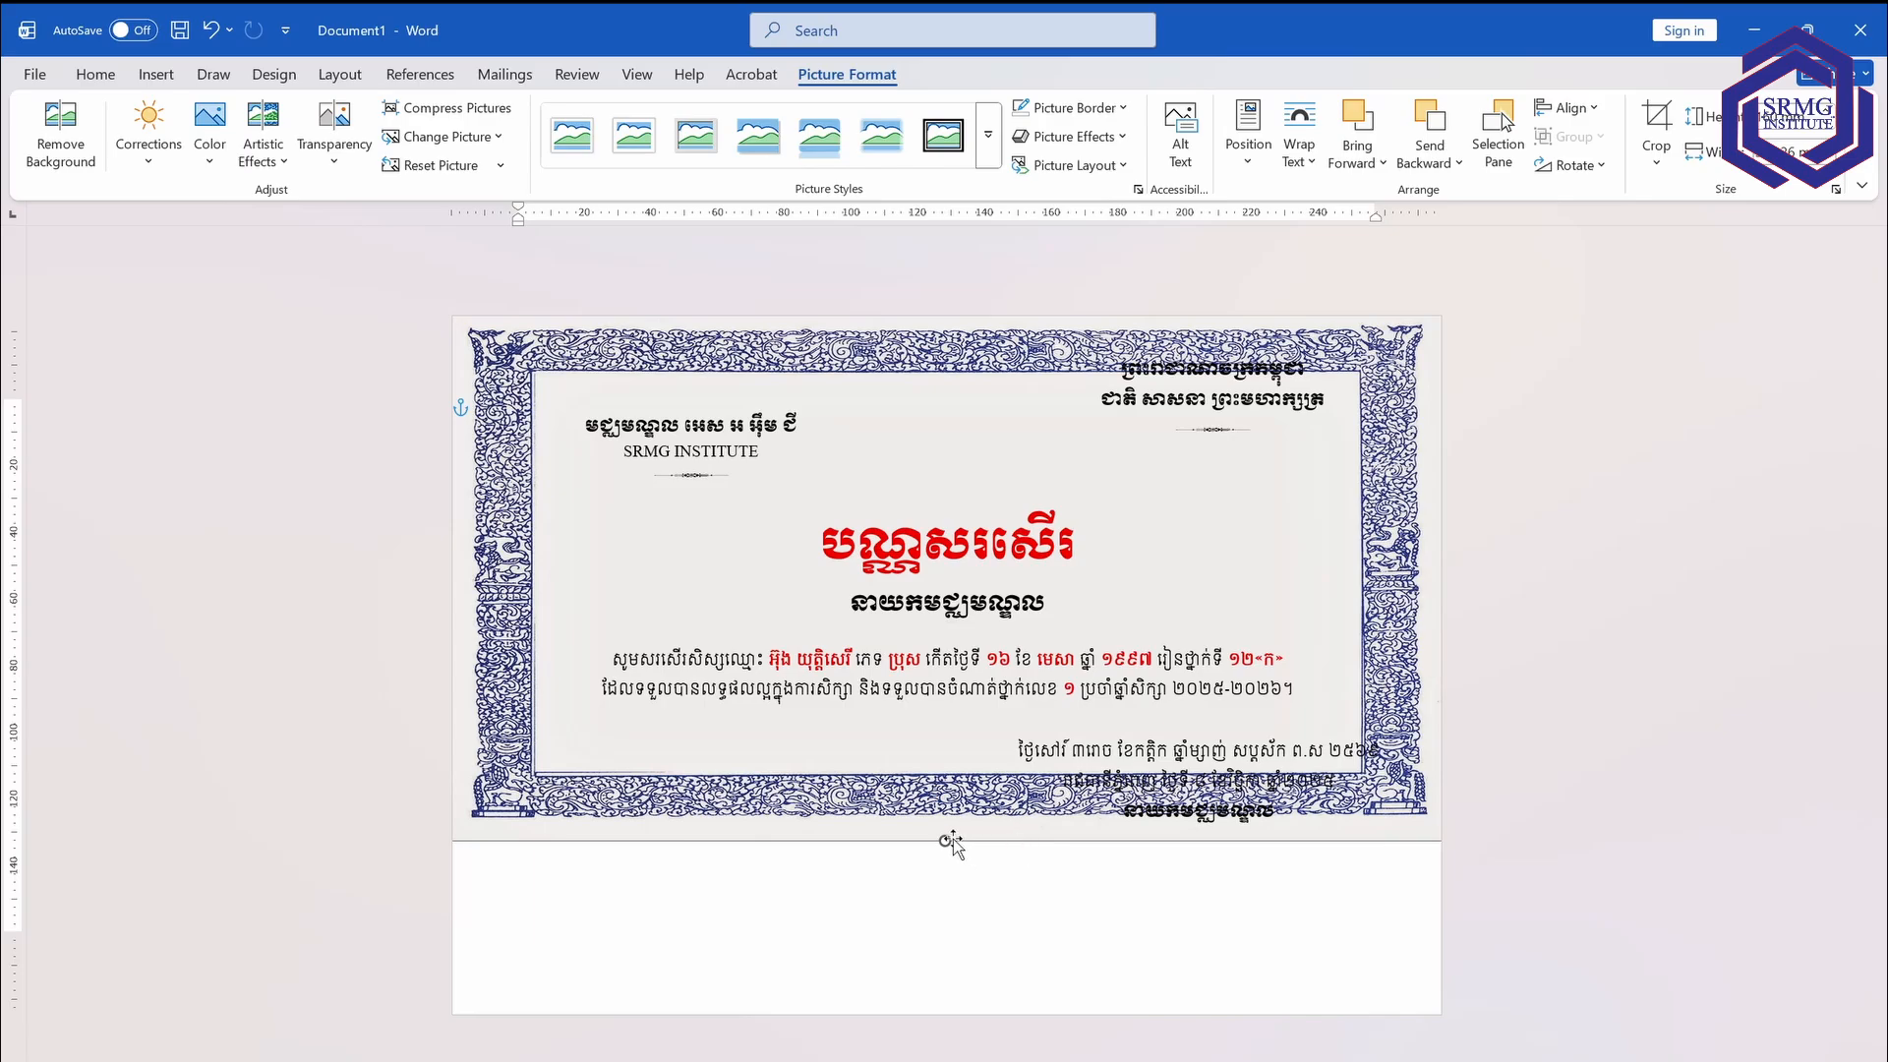
left_click_drag(945, 841, 951, 1033)
left_click_drag(919, 375, 913, 364)
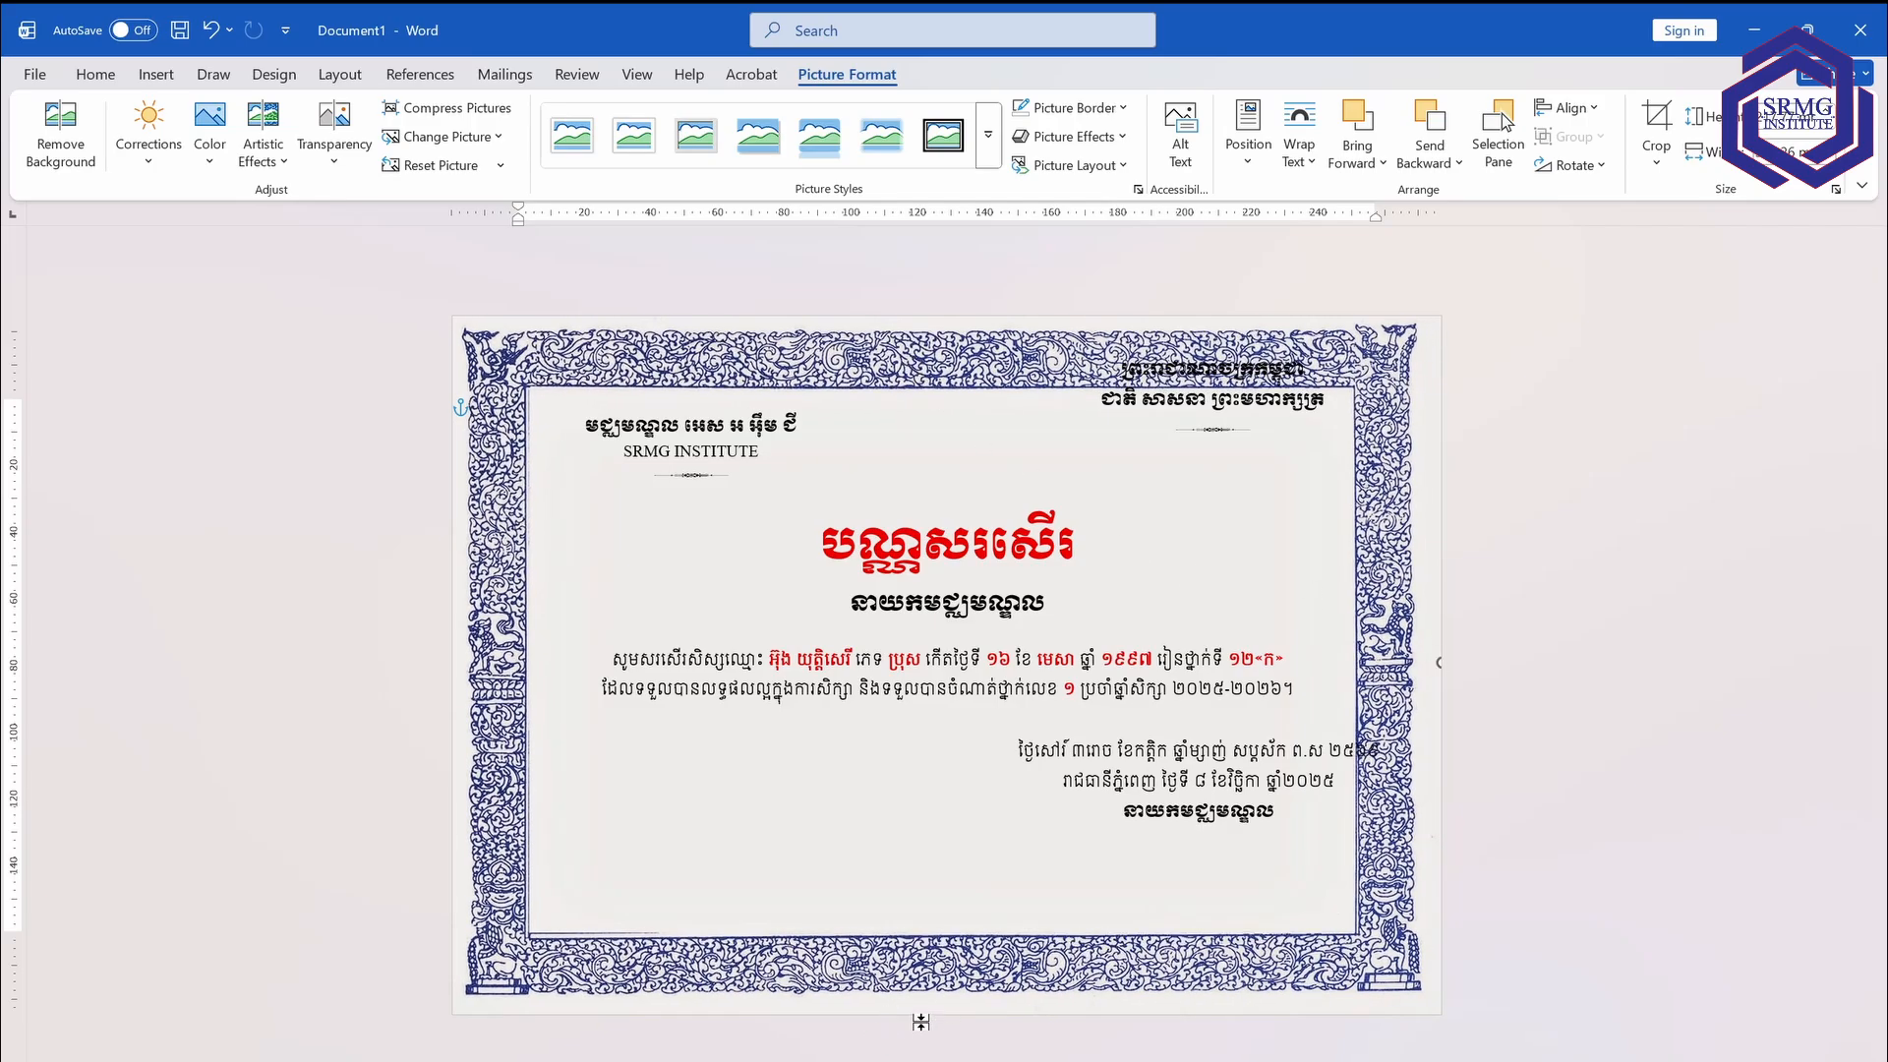
left_click_drag(940, 968, 943, 969)
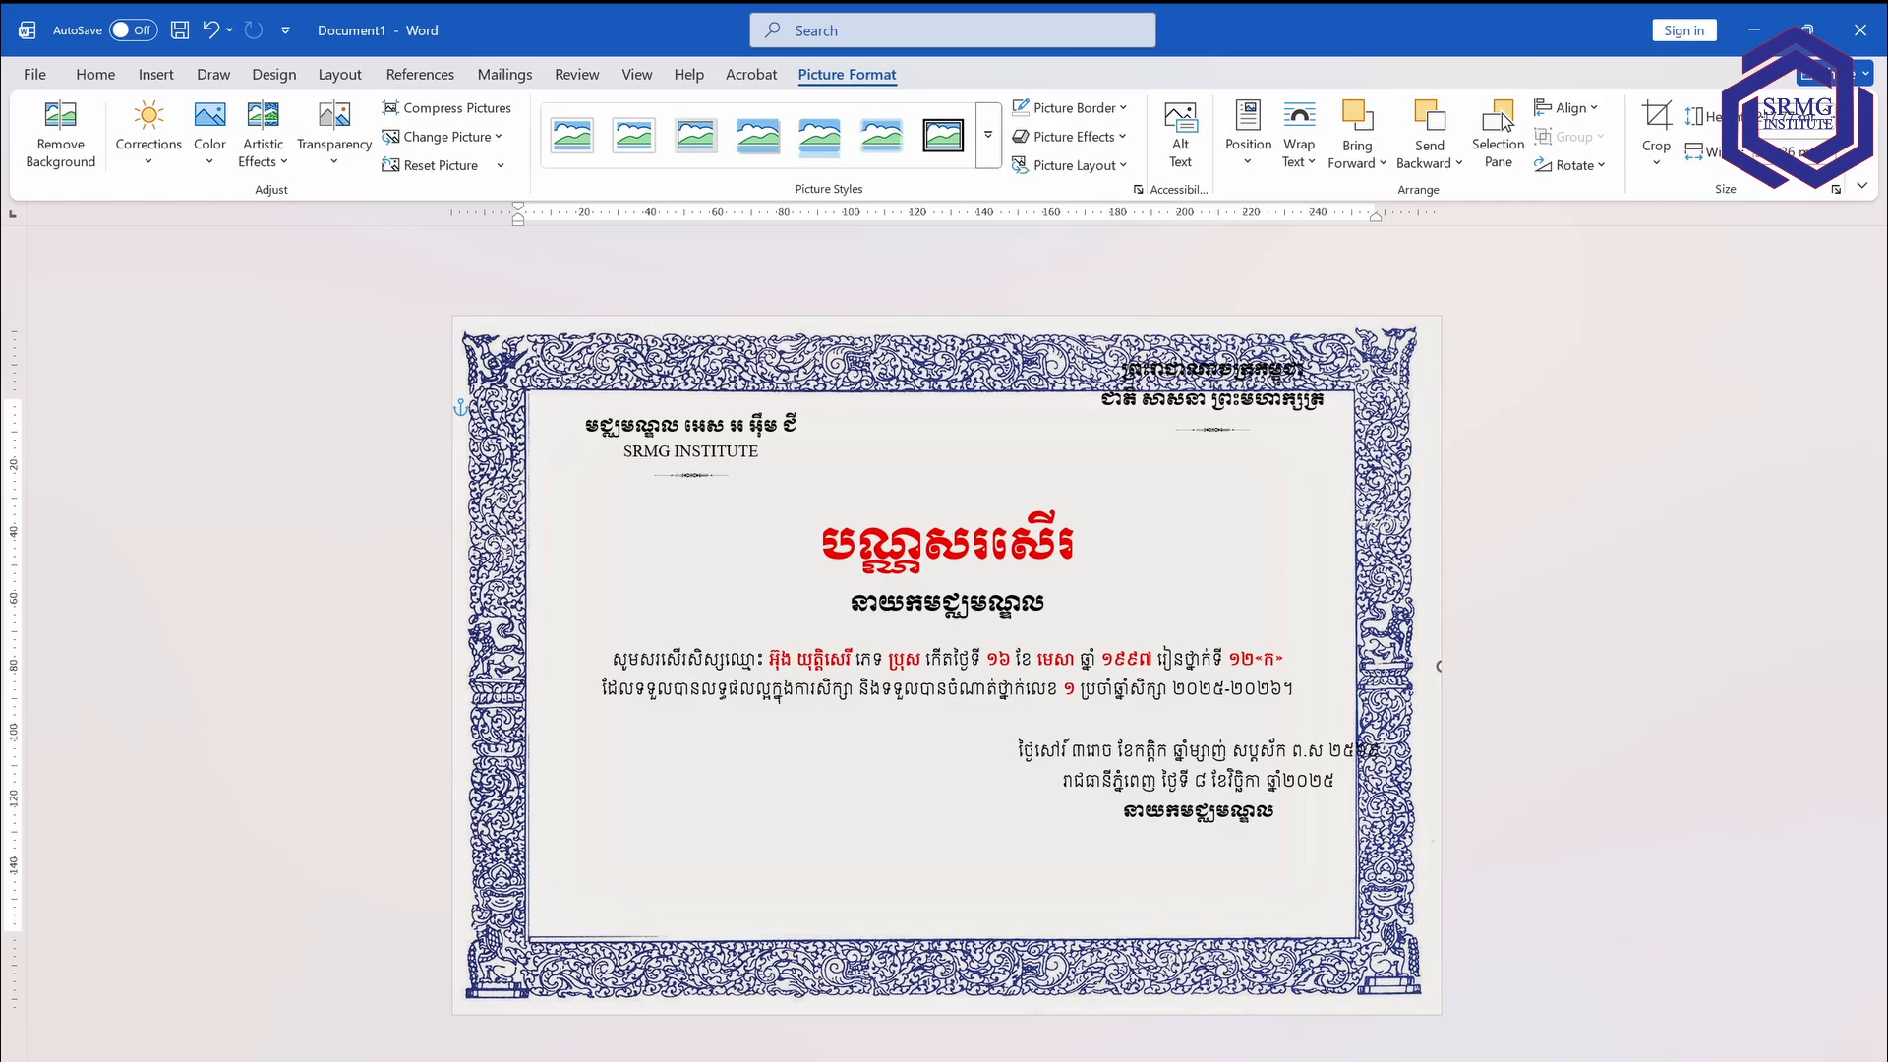
Nudge the frame picture slightly to the right to even out its side margins on the page.
key("Right")
key("Right")
key("Right")
key("Right")
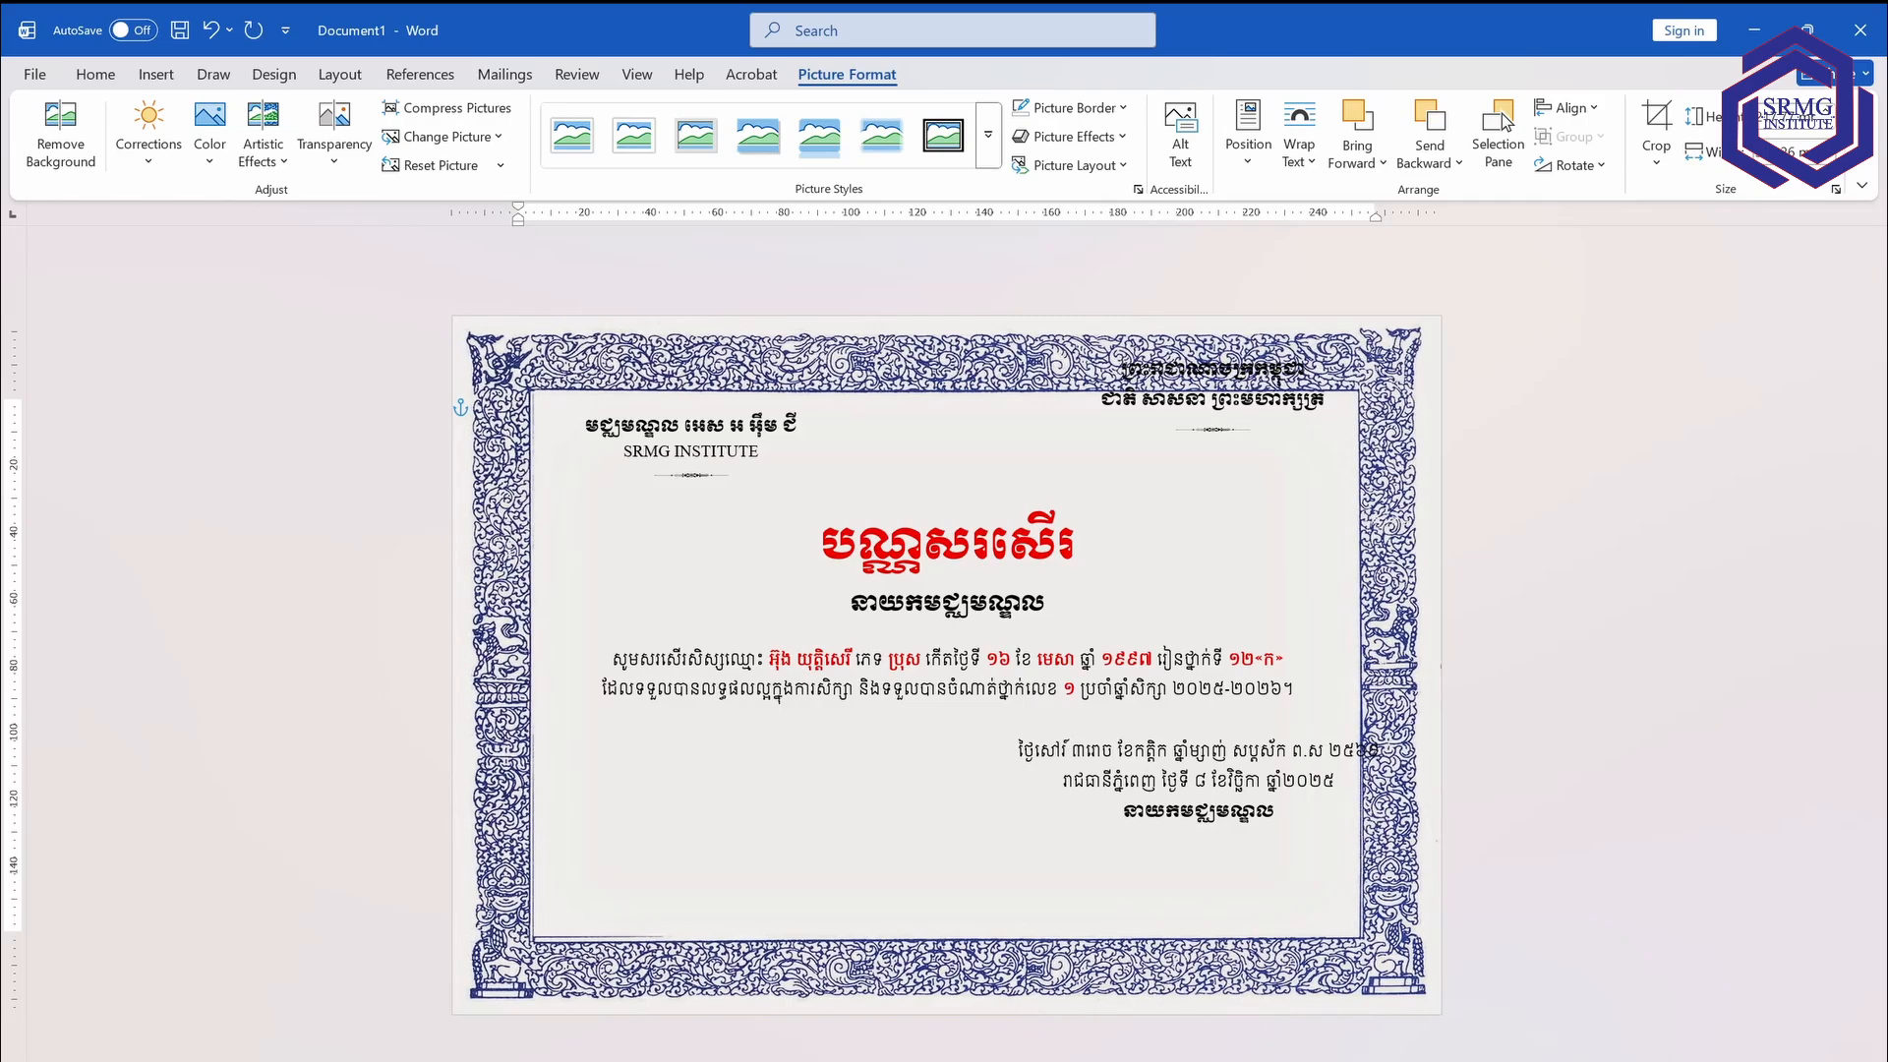
key("Left")
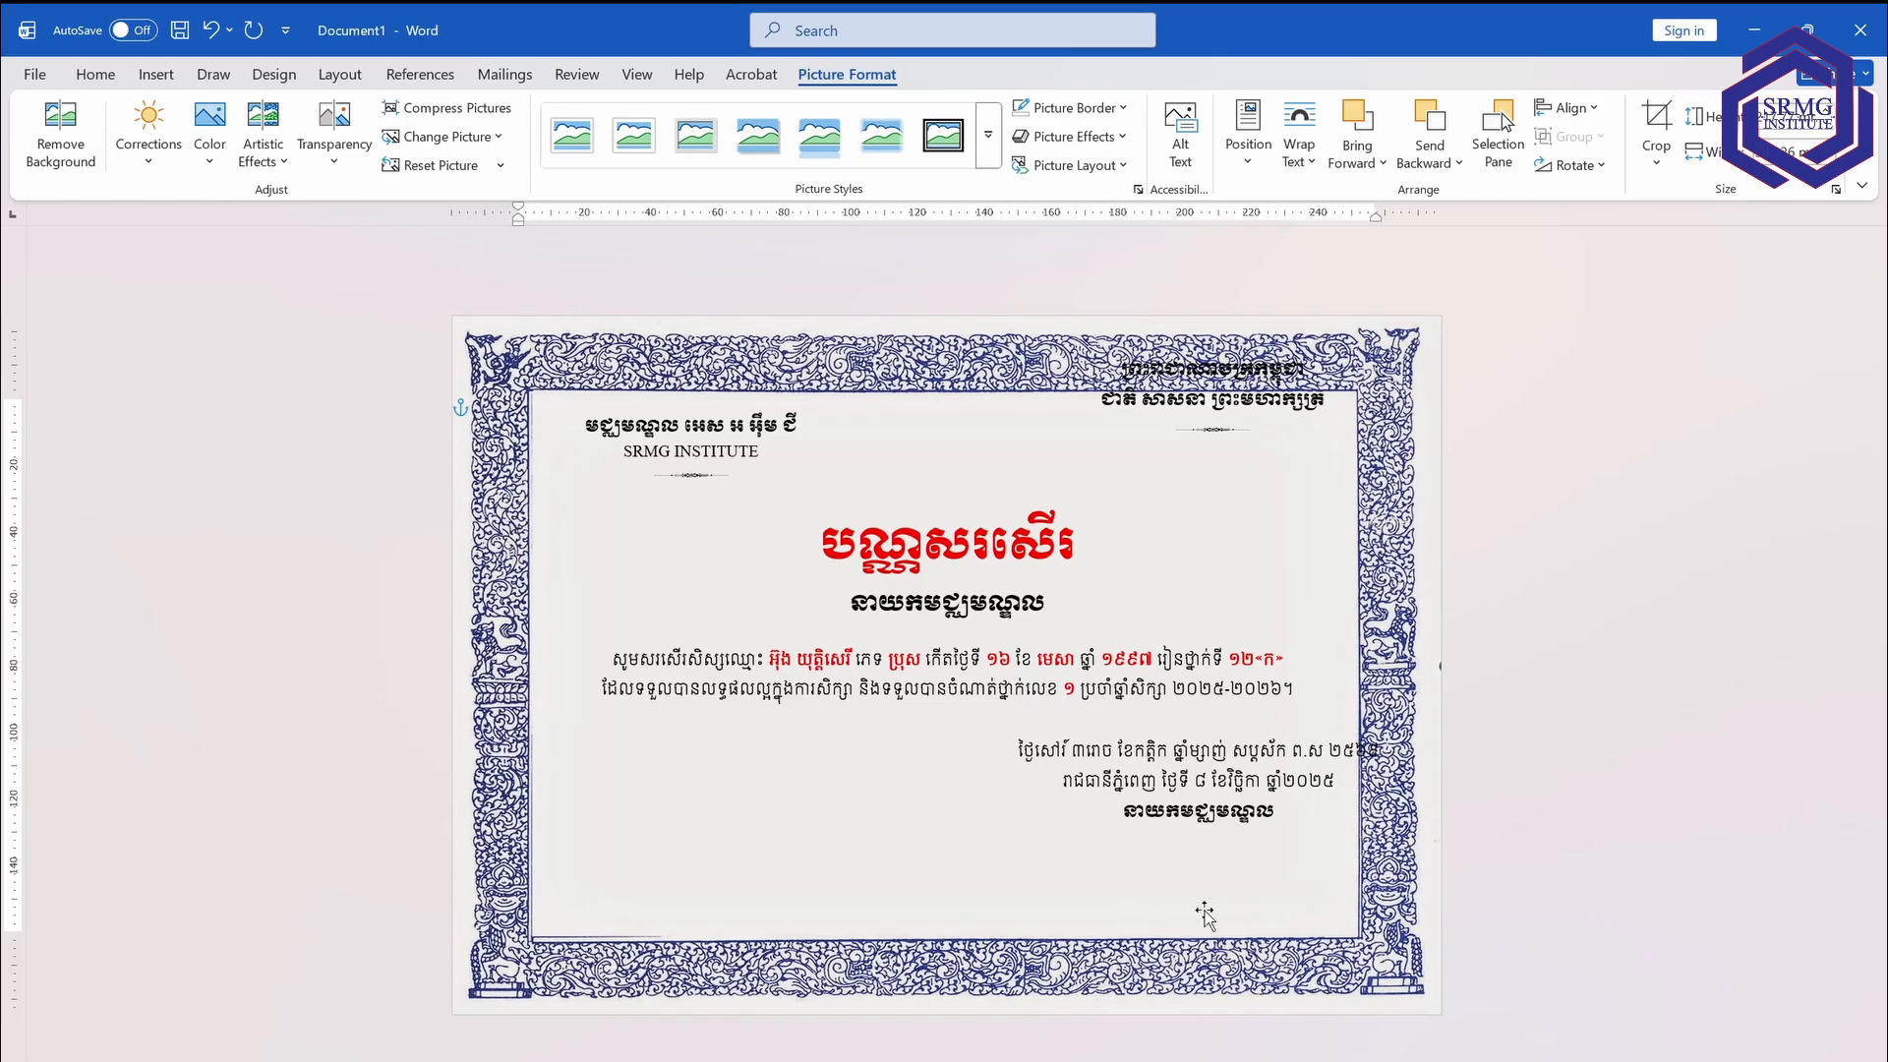
Move the kingdom heading text box down inside the frame and the institute heading text box down and to the left.
left_click(1219, 539)
left_click(1256, 401)
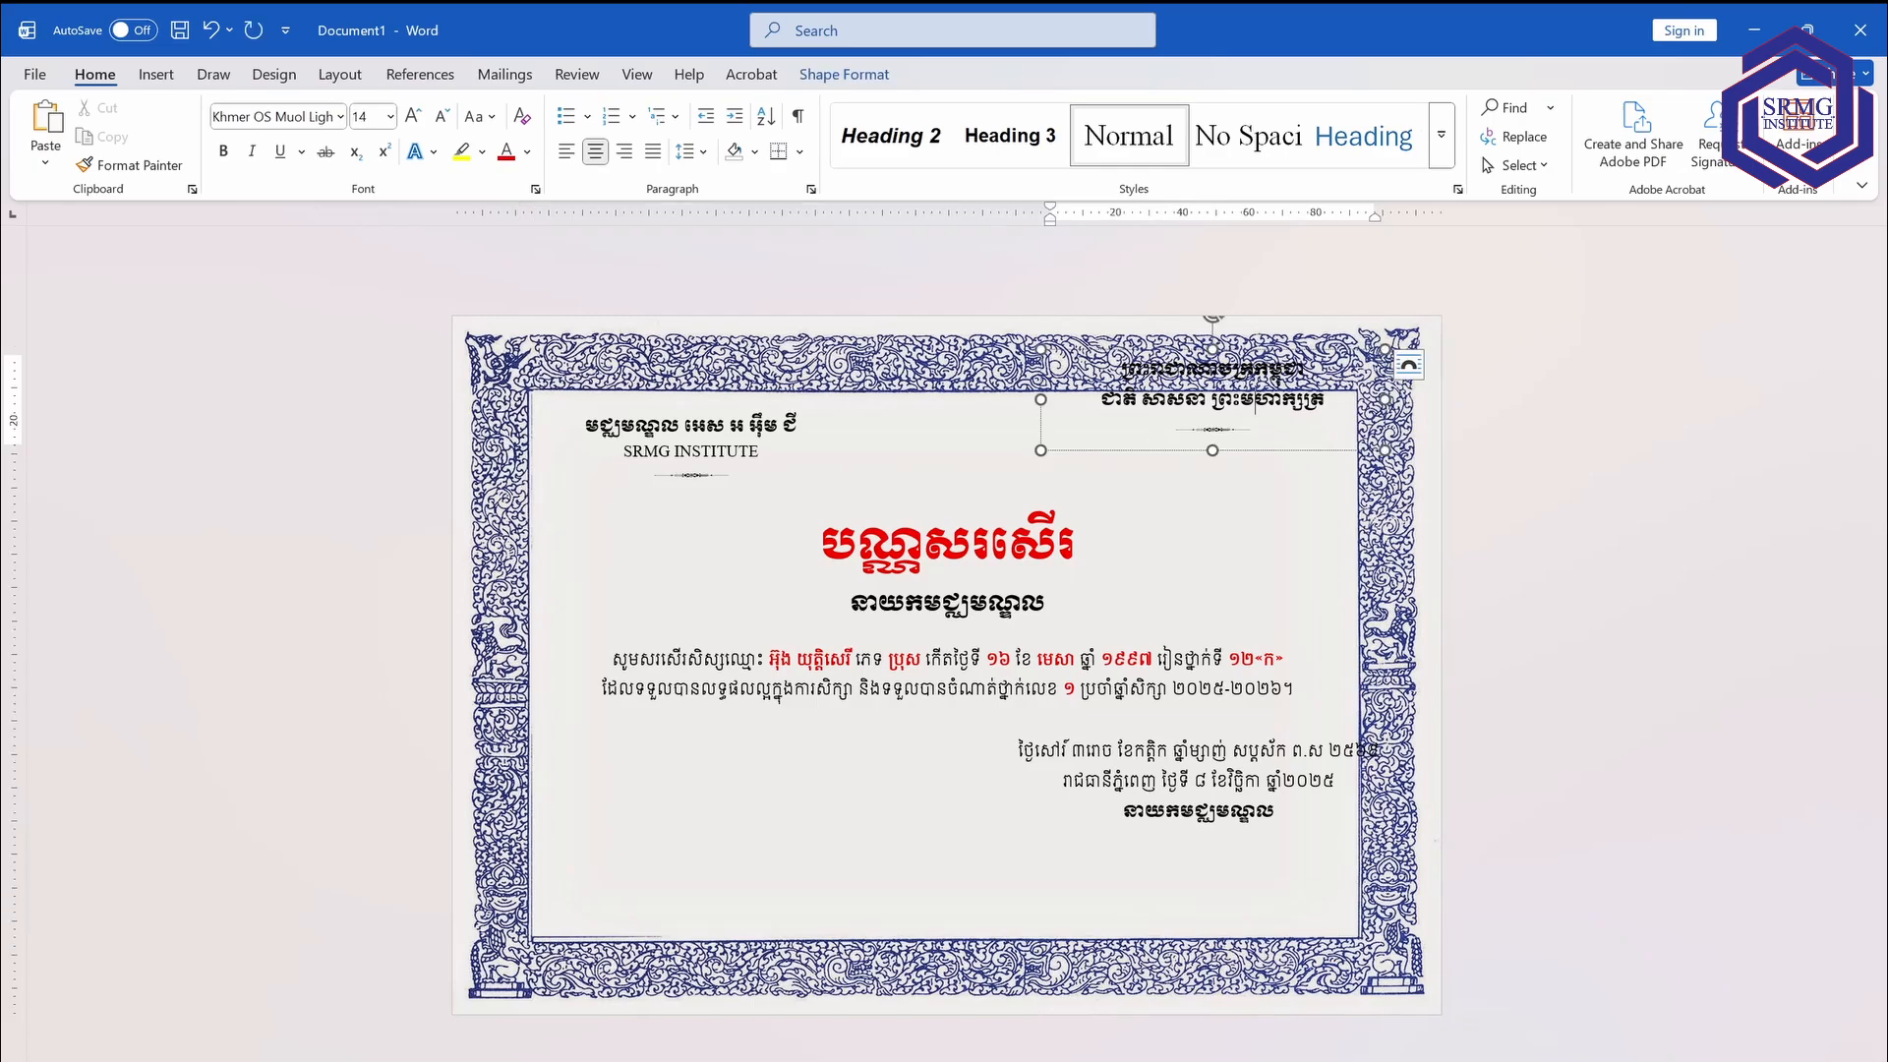
left_click_drag(1276, 451, 1272, 496)
left_click(706, 427)
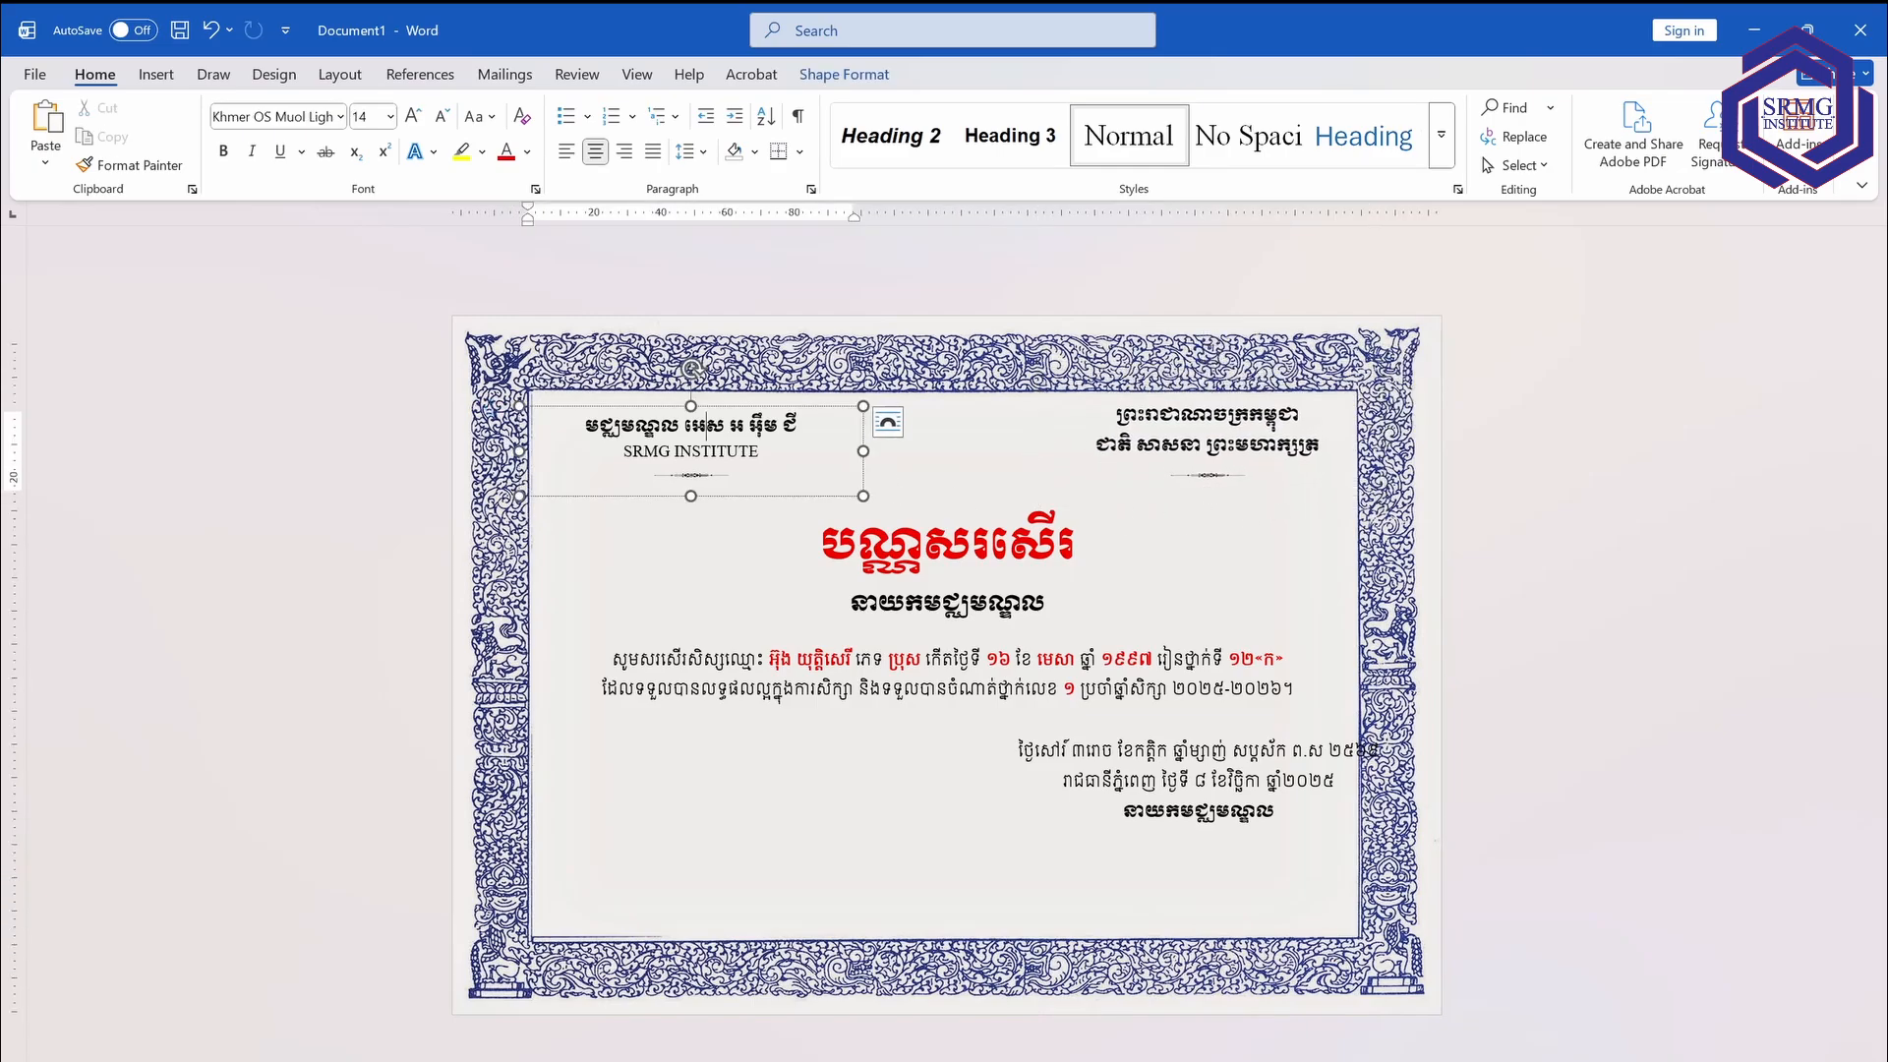
left_click_drag(731, 496, 695, 538)
left_click(917, 482)
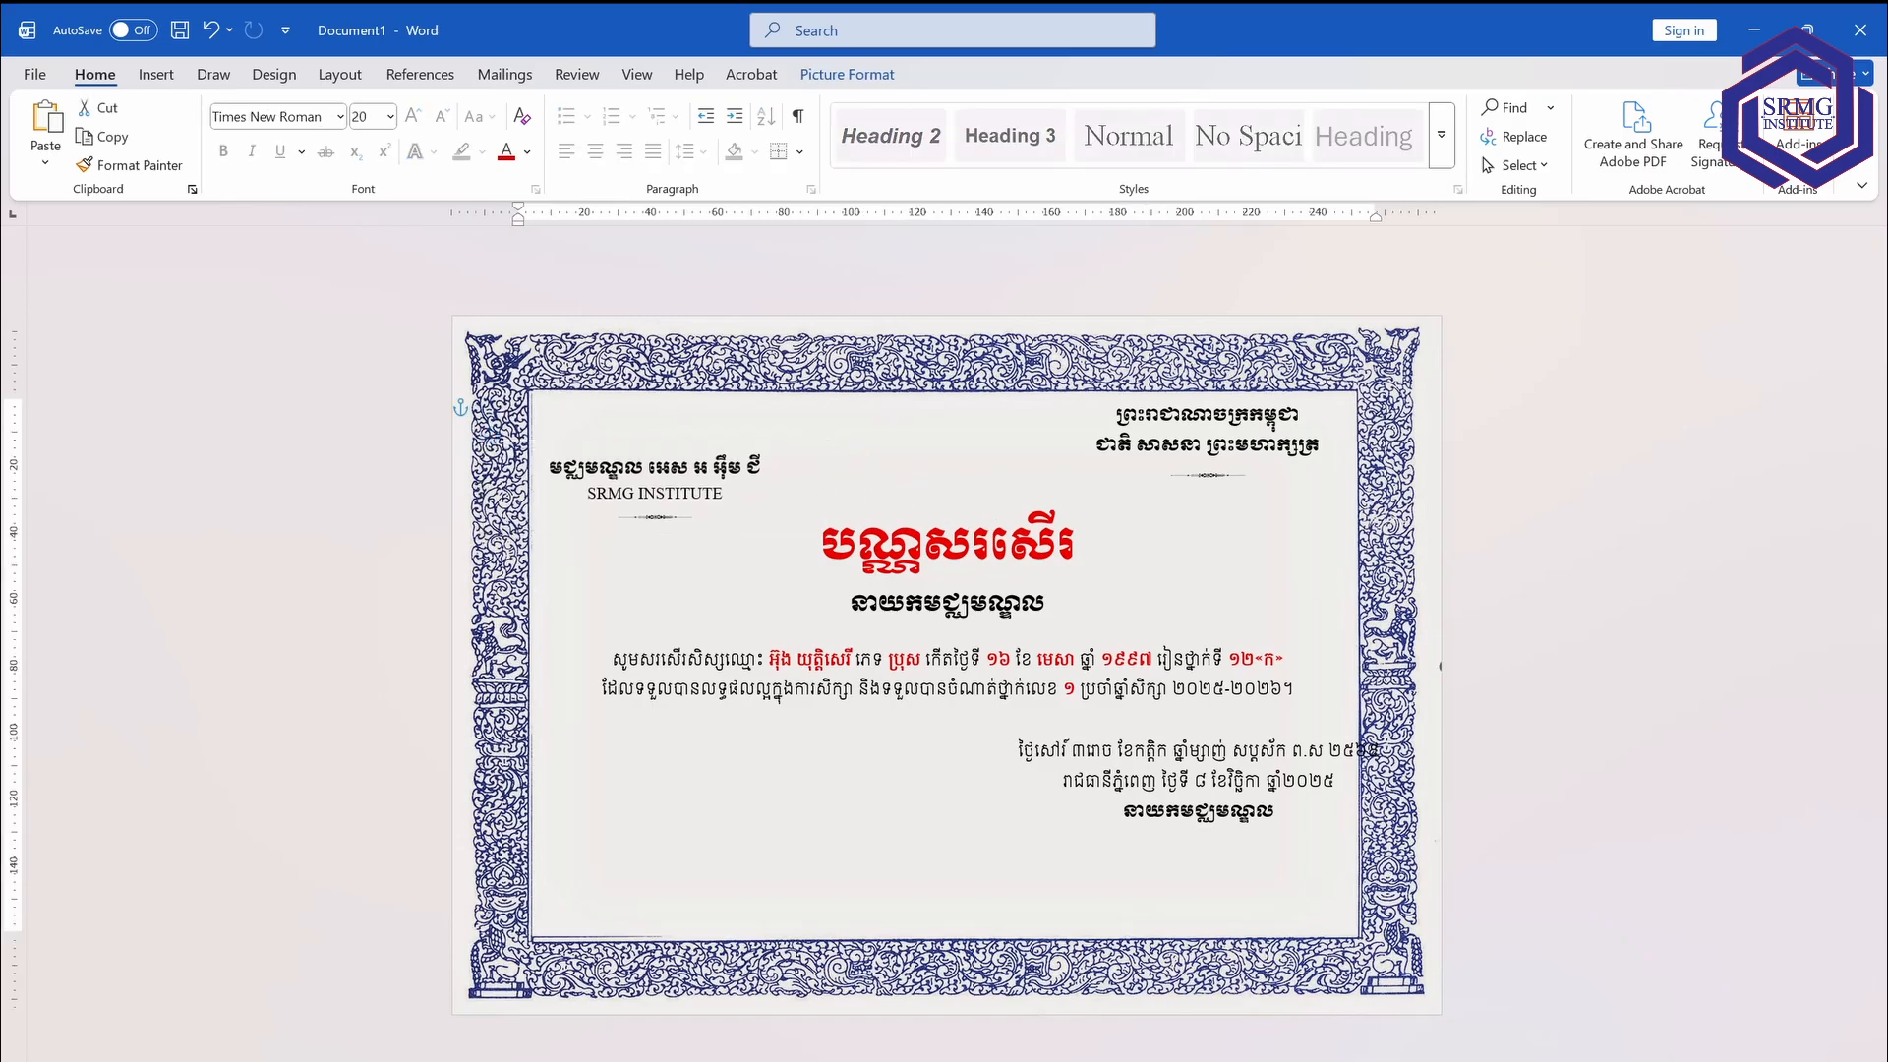
Add a blank line above the red certificate title and shrink that line's font size to adjust the spacing.
left_click(800, 579)
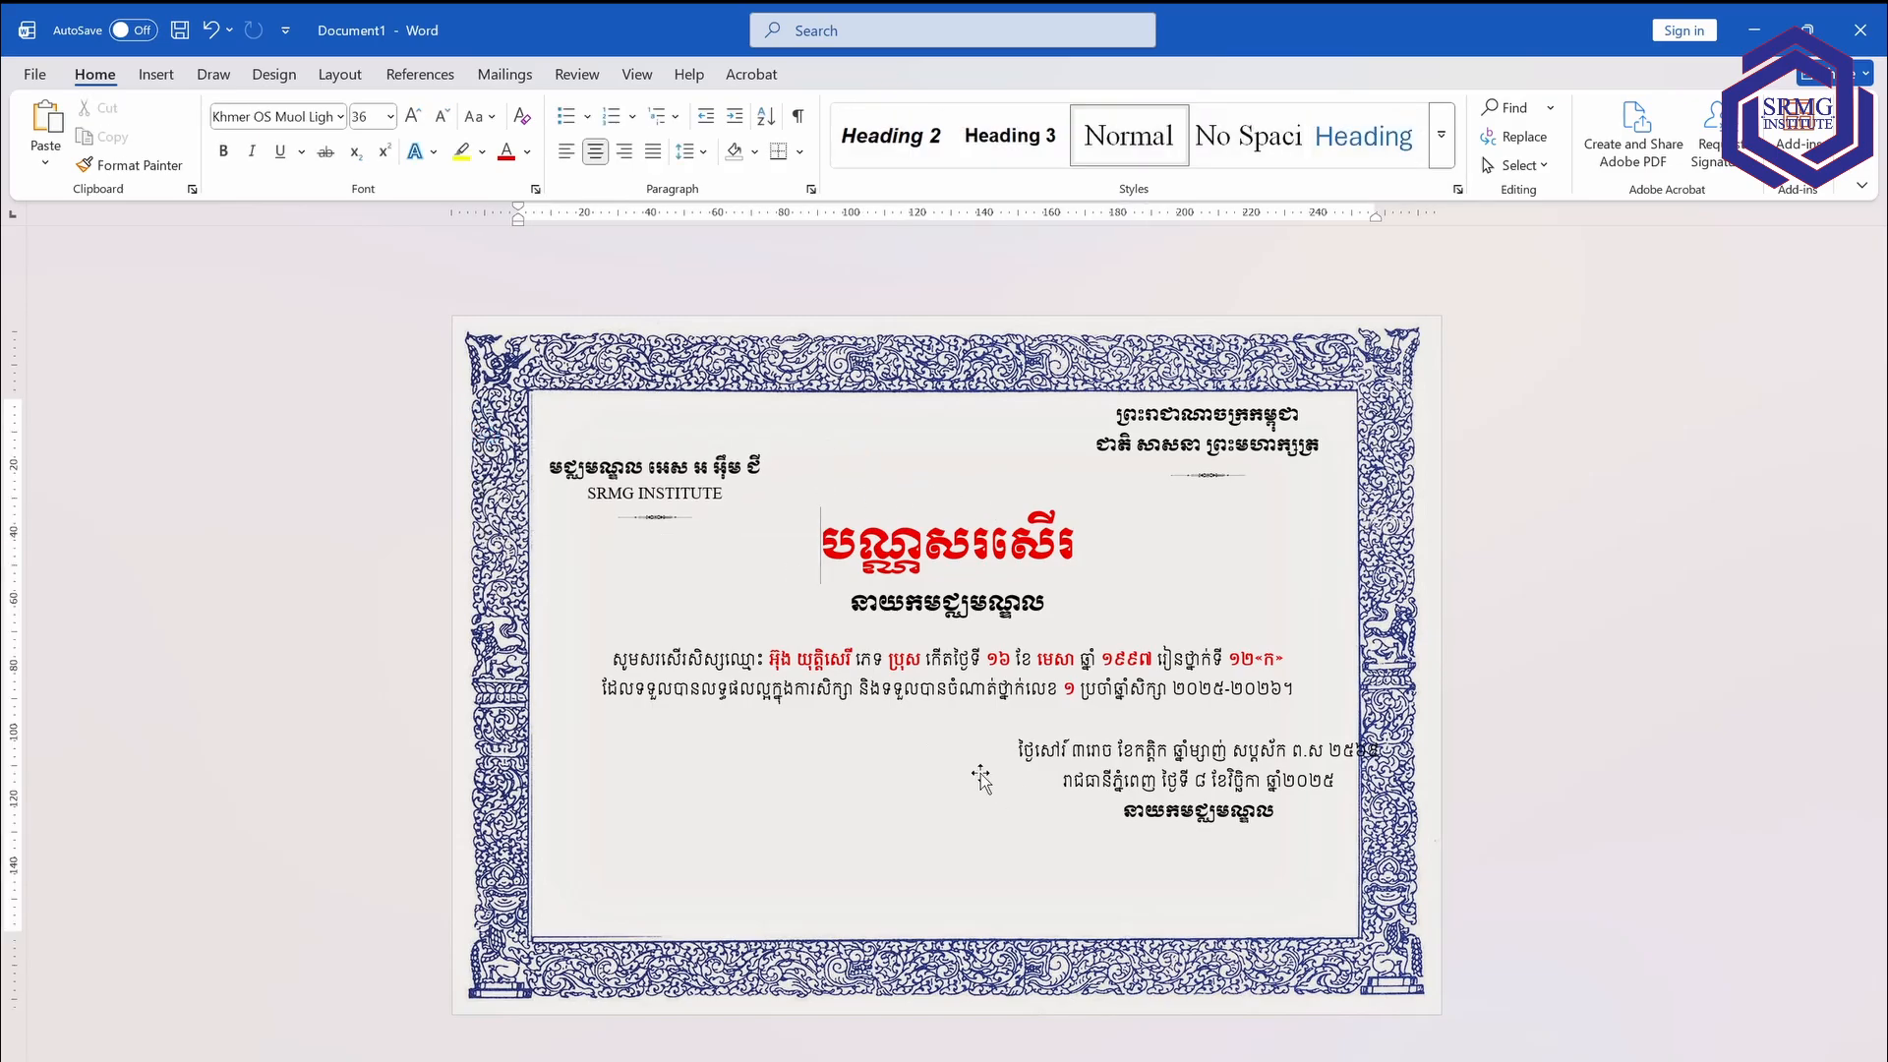
key("Return")
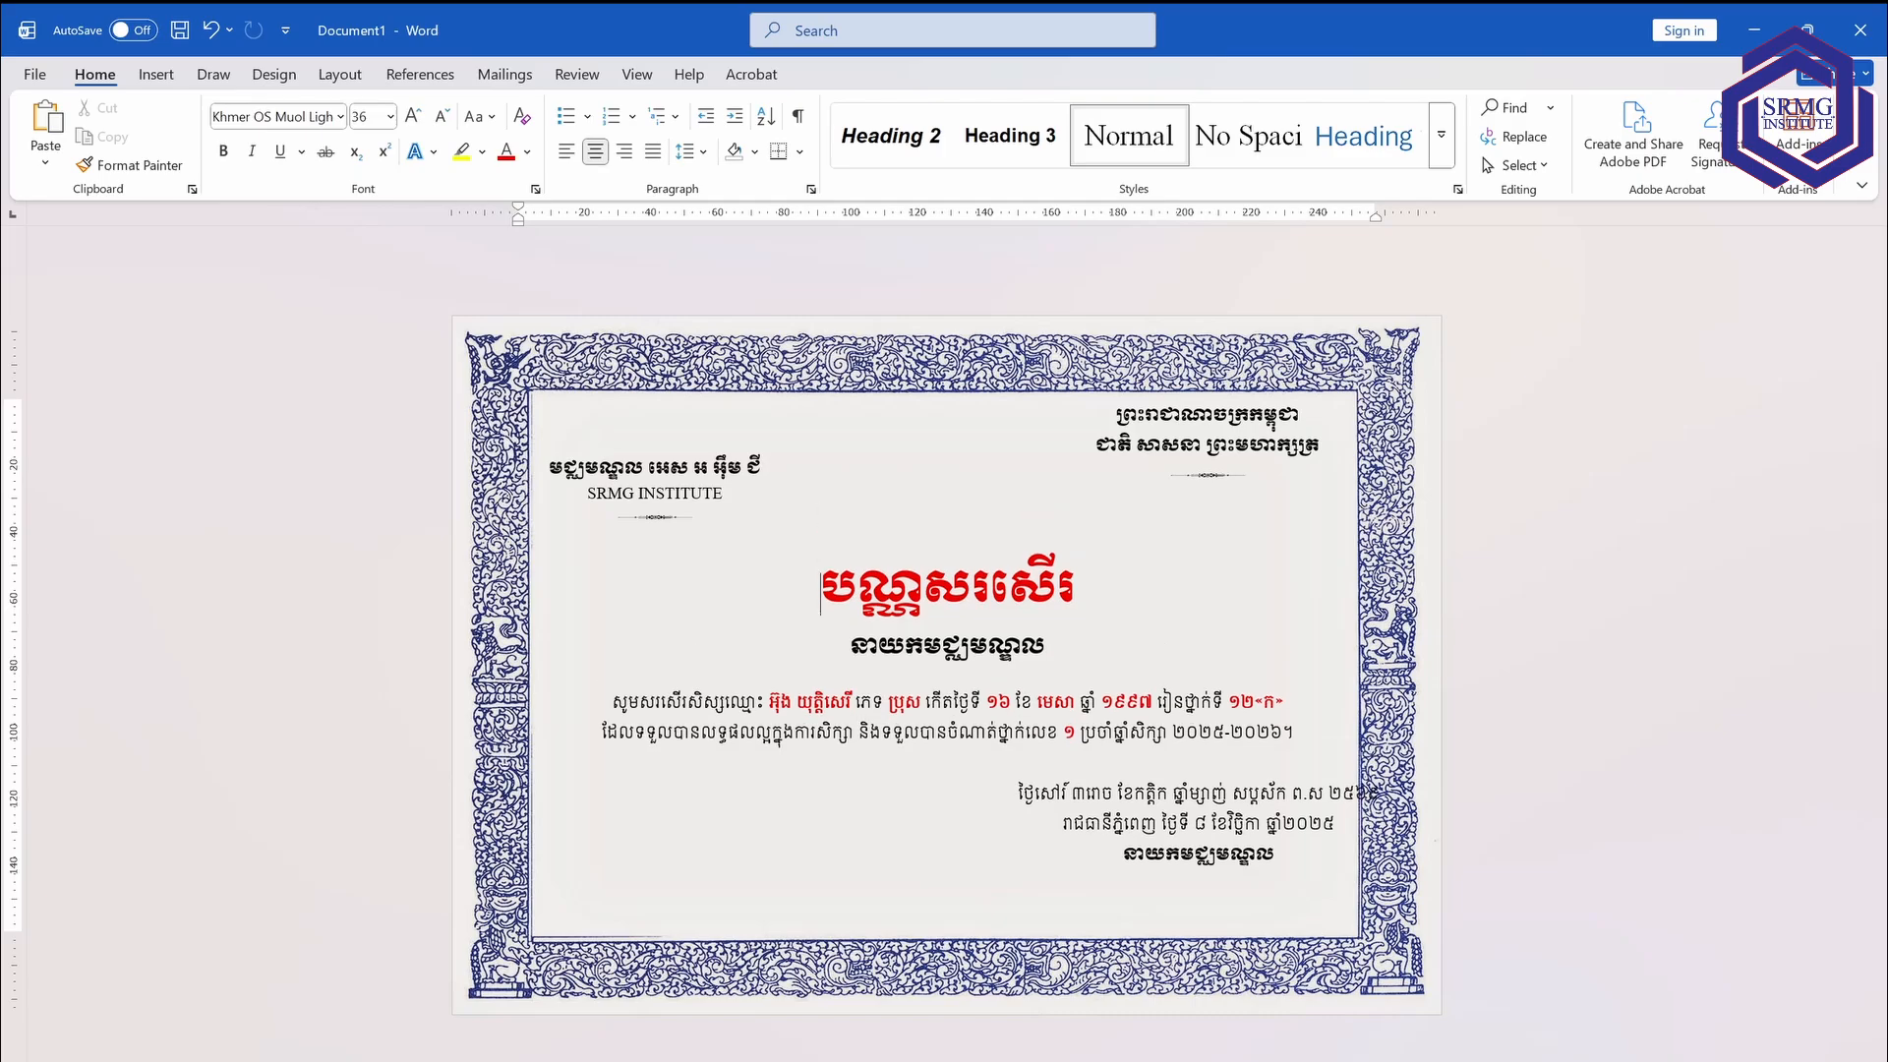
left_click(923, 587)
key("Up")
left_click(443, 120)
left_click(442, 120)
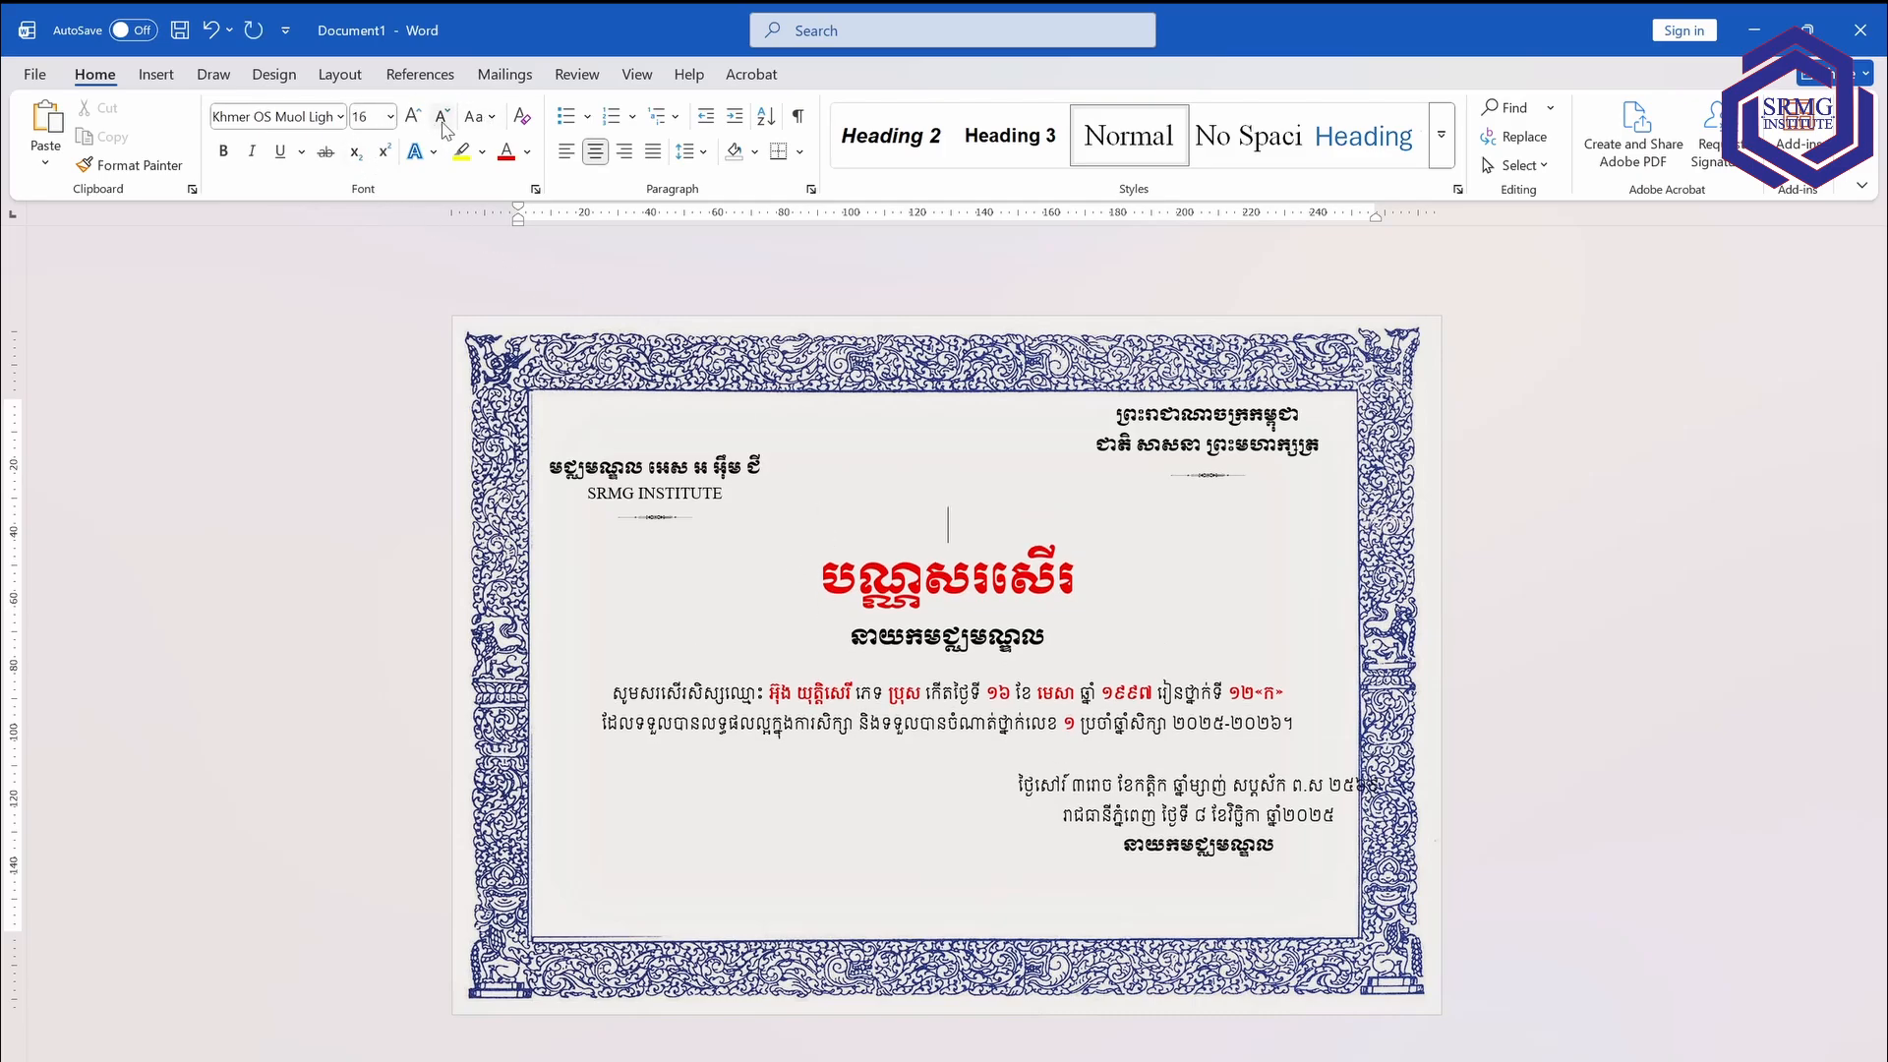
left_click(442, 120)
left_click(442, 120)
left_click(442, 120)
Reduce the text size of the two date lines so the date and director block fits inside the frame.
left_click(1421, 771)
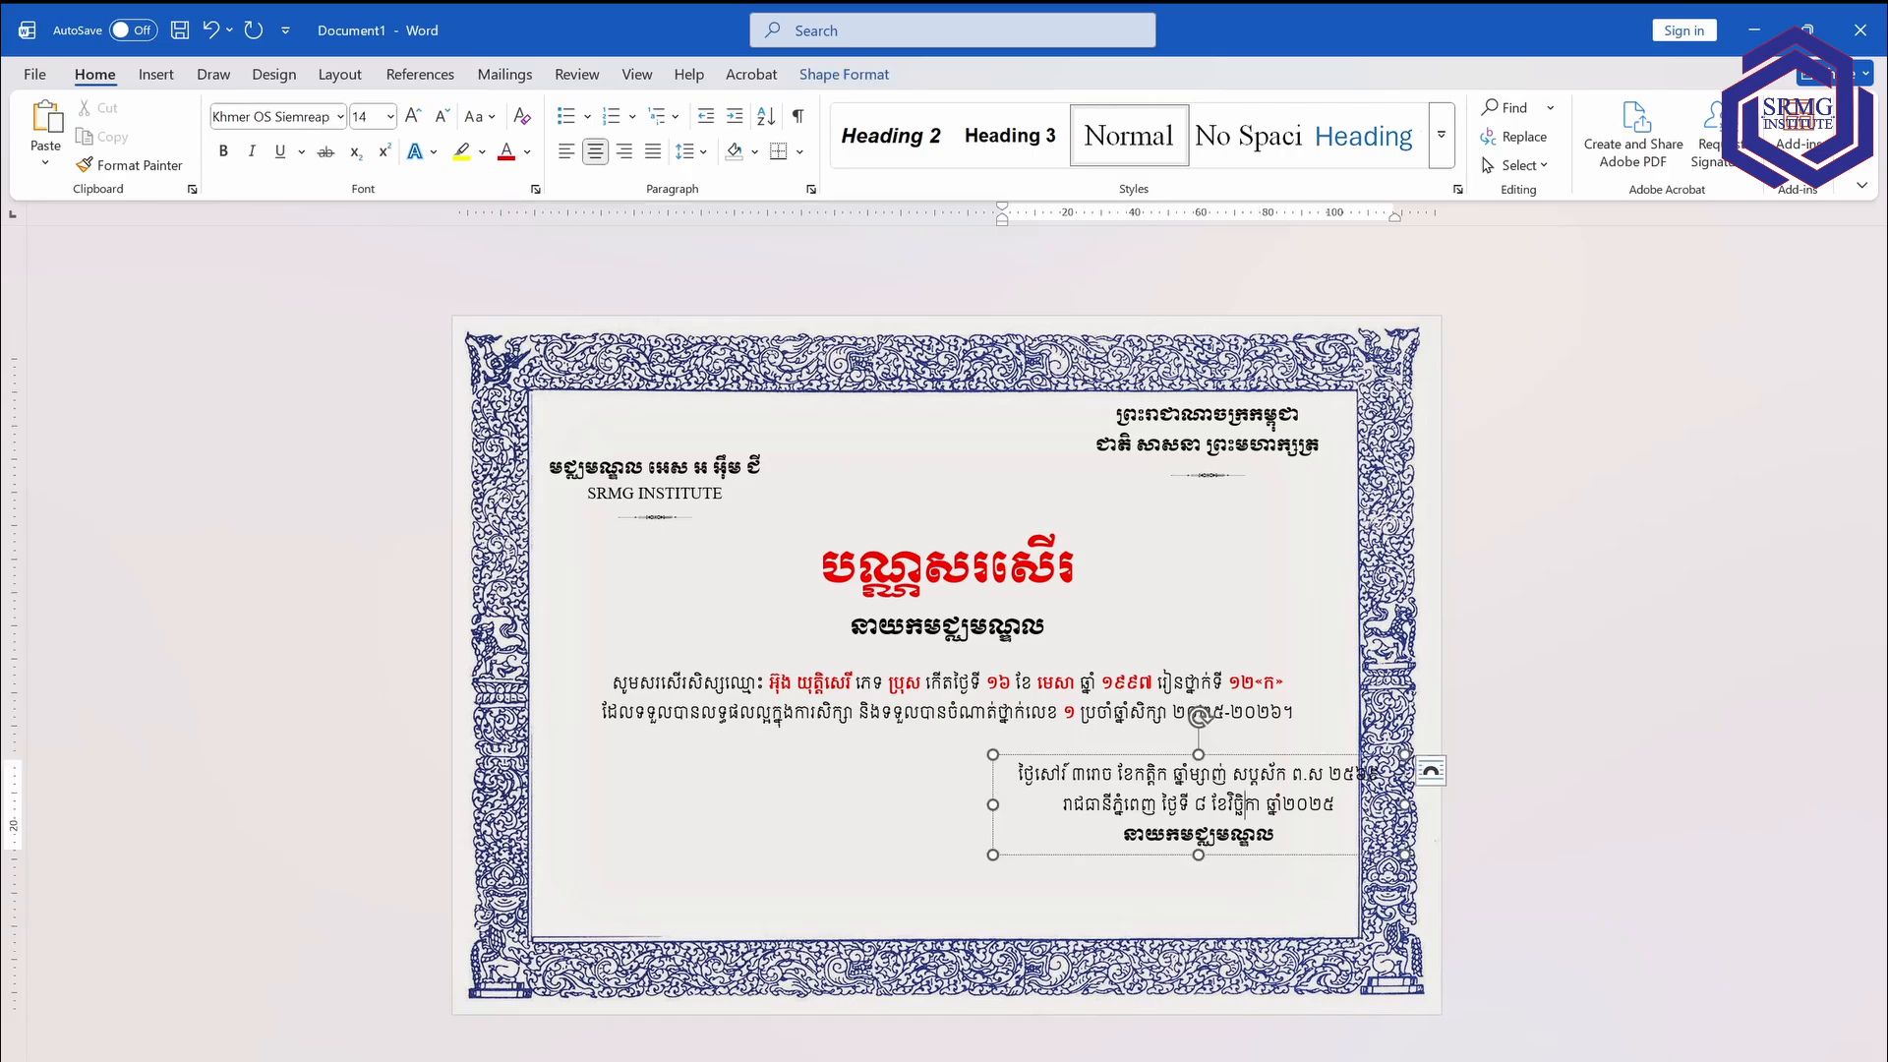
left_click_drag(1266, 861, 1224, 851)
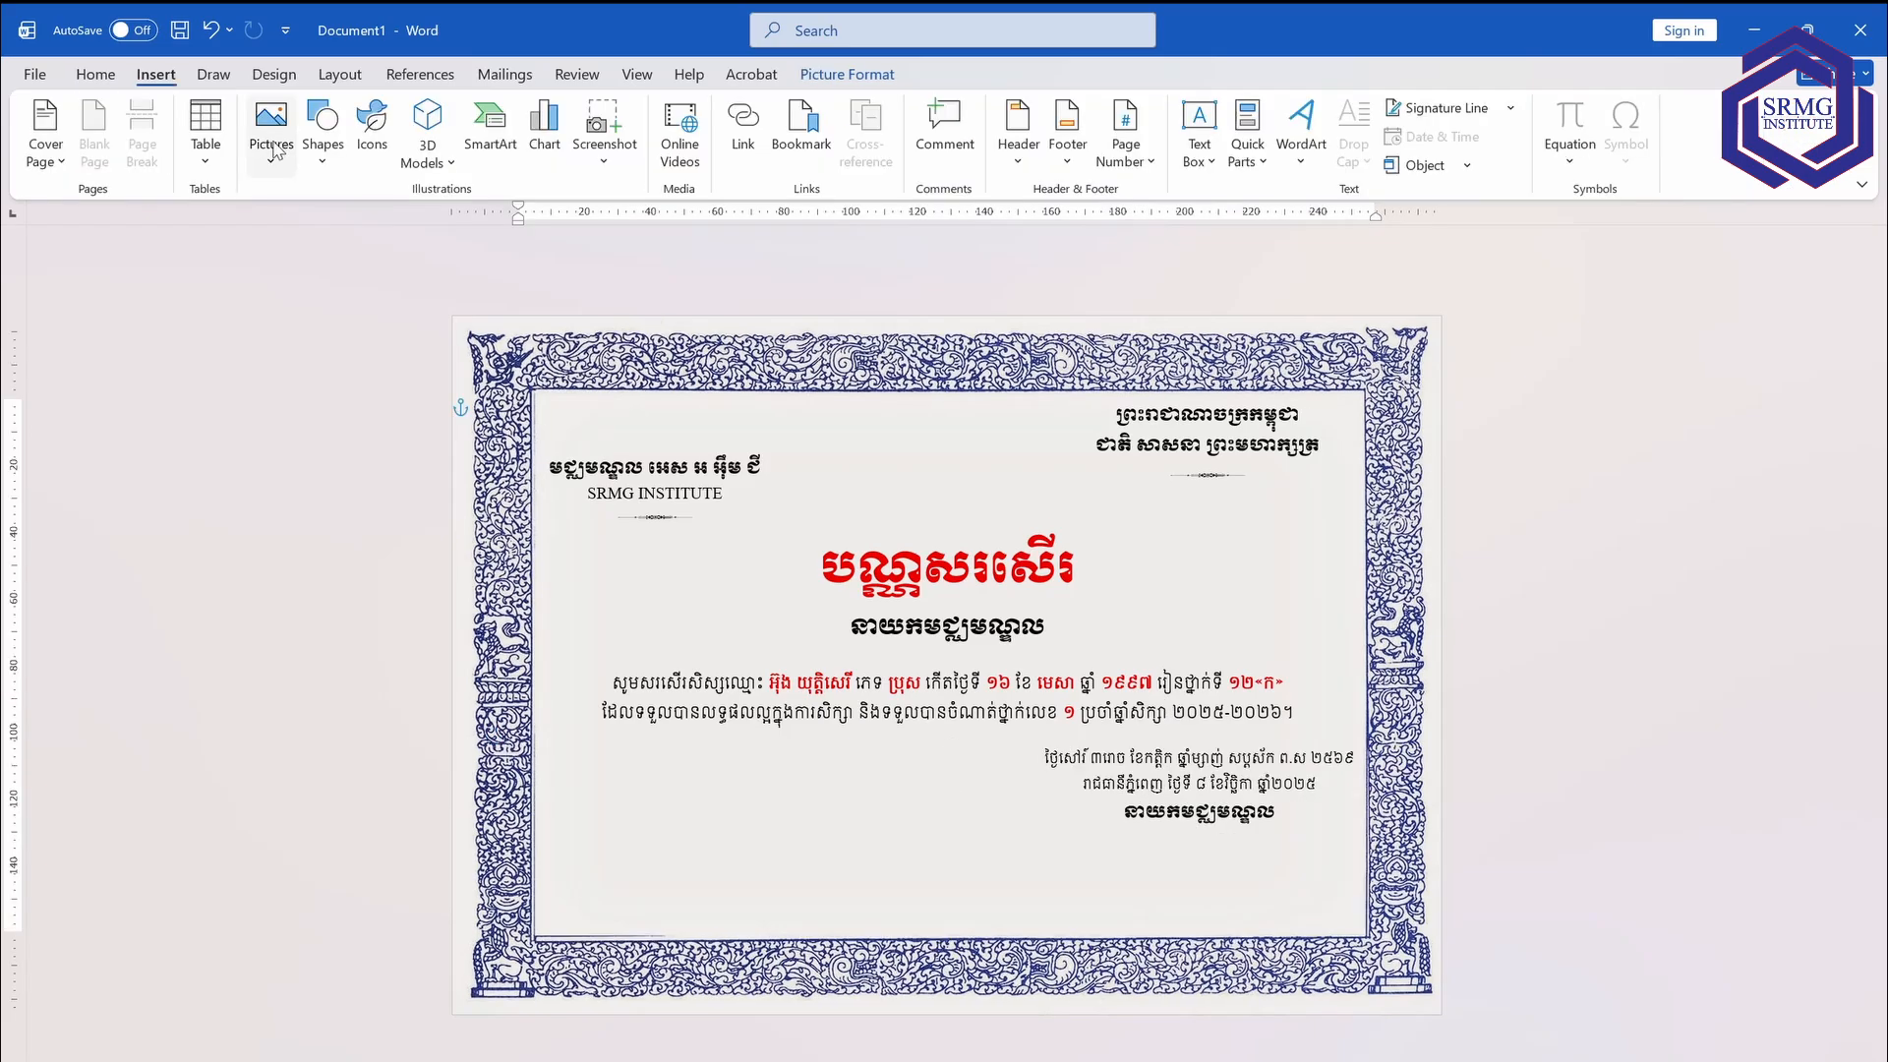
left_click(276, 156)
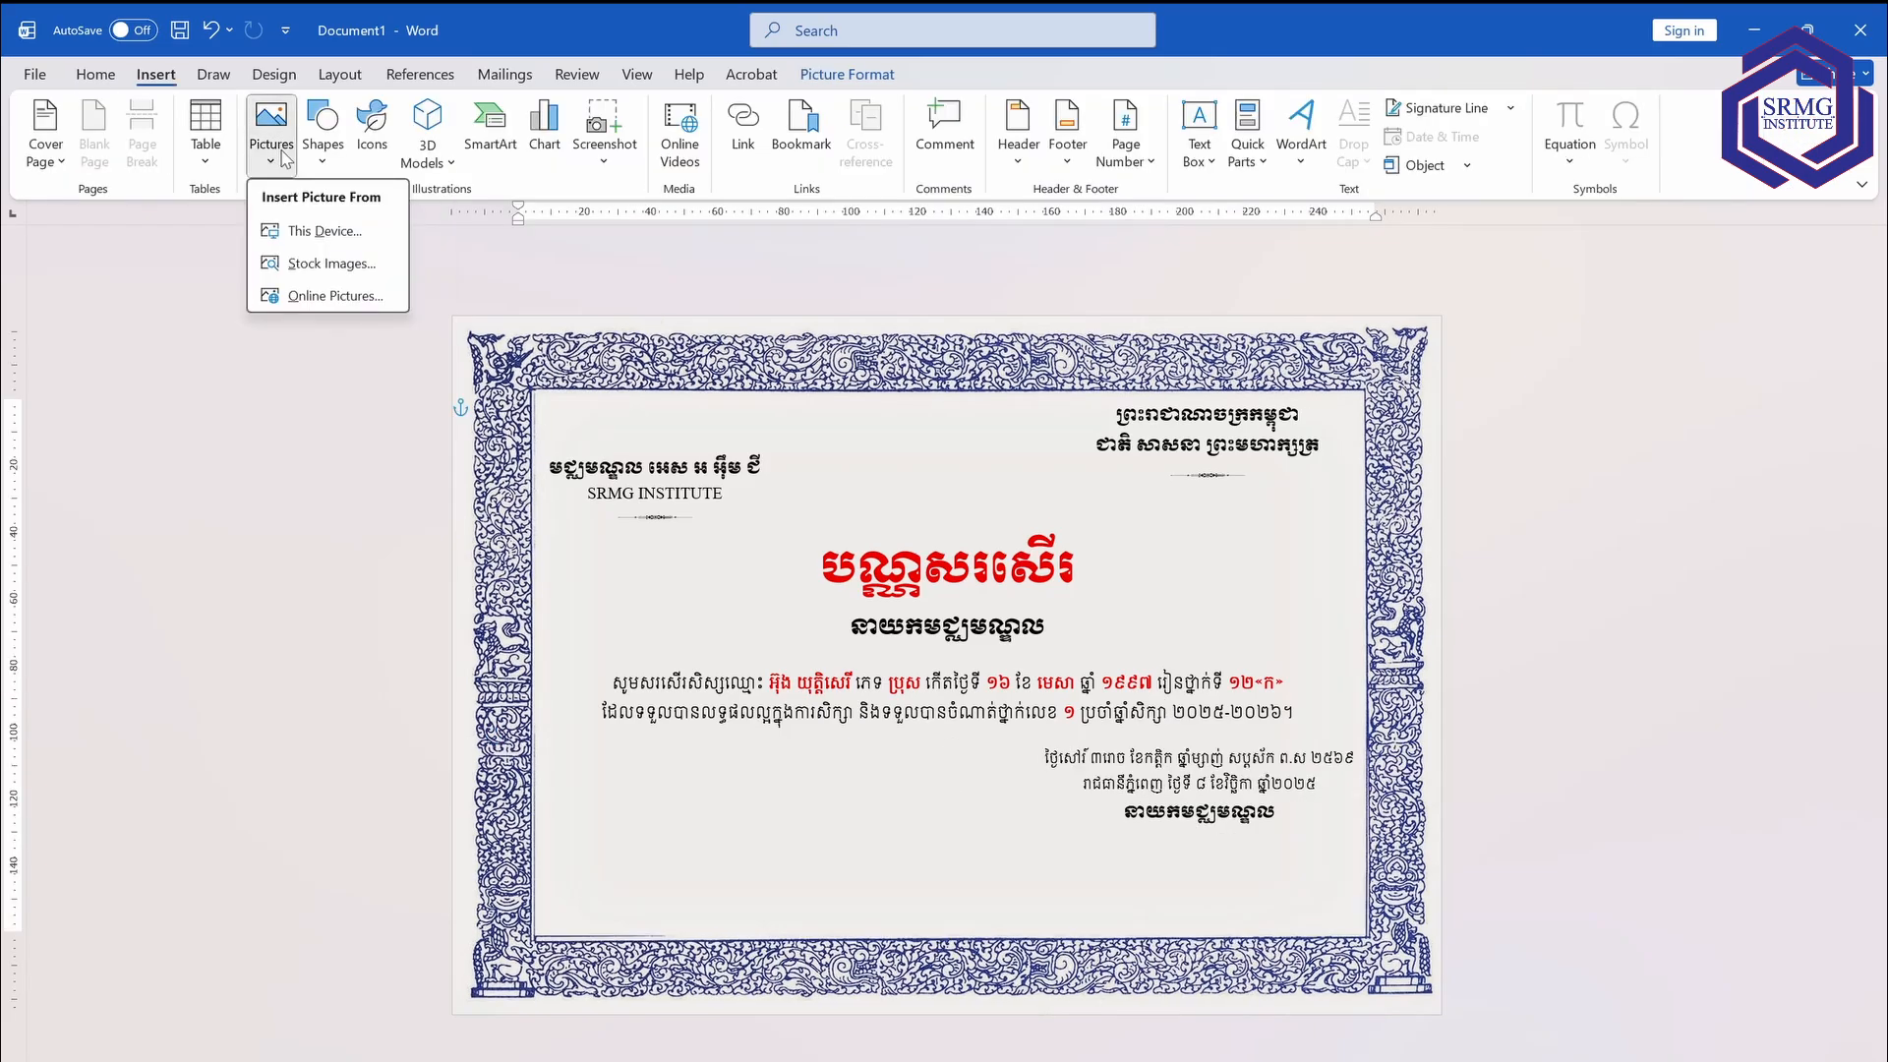
left_click(277, 458)
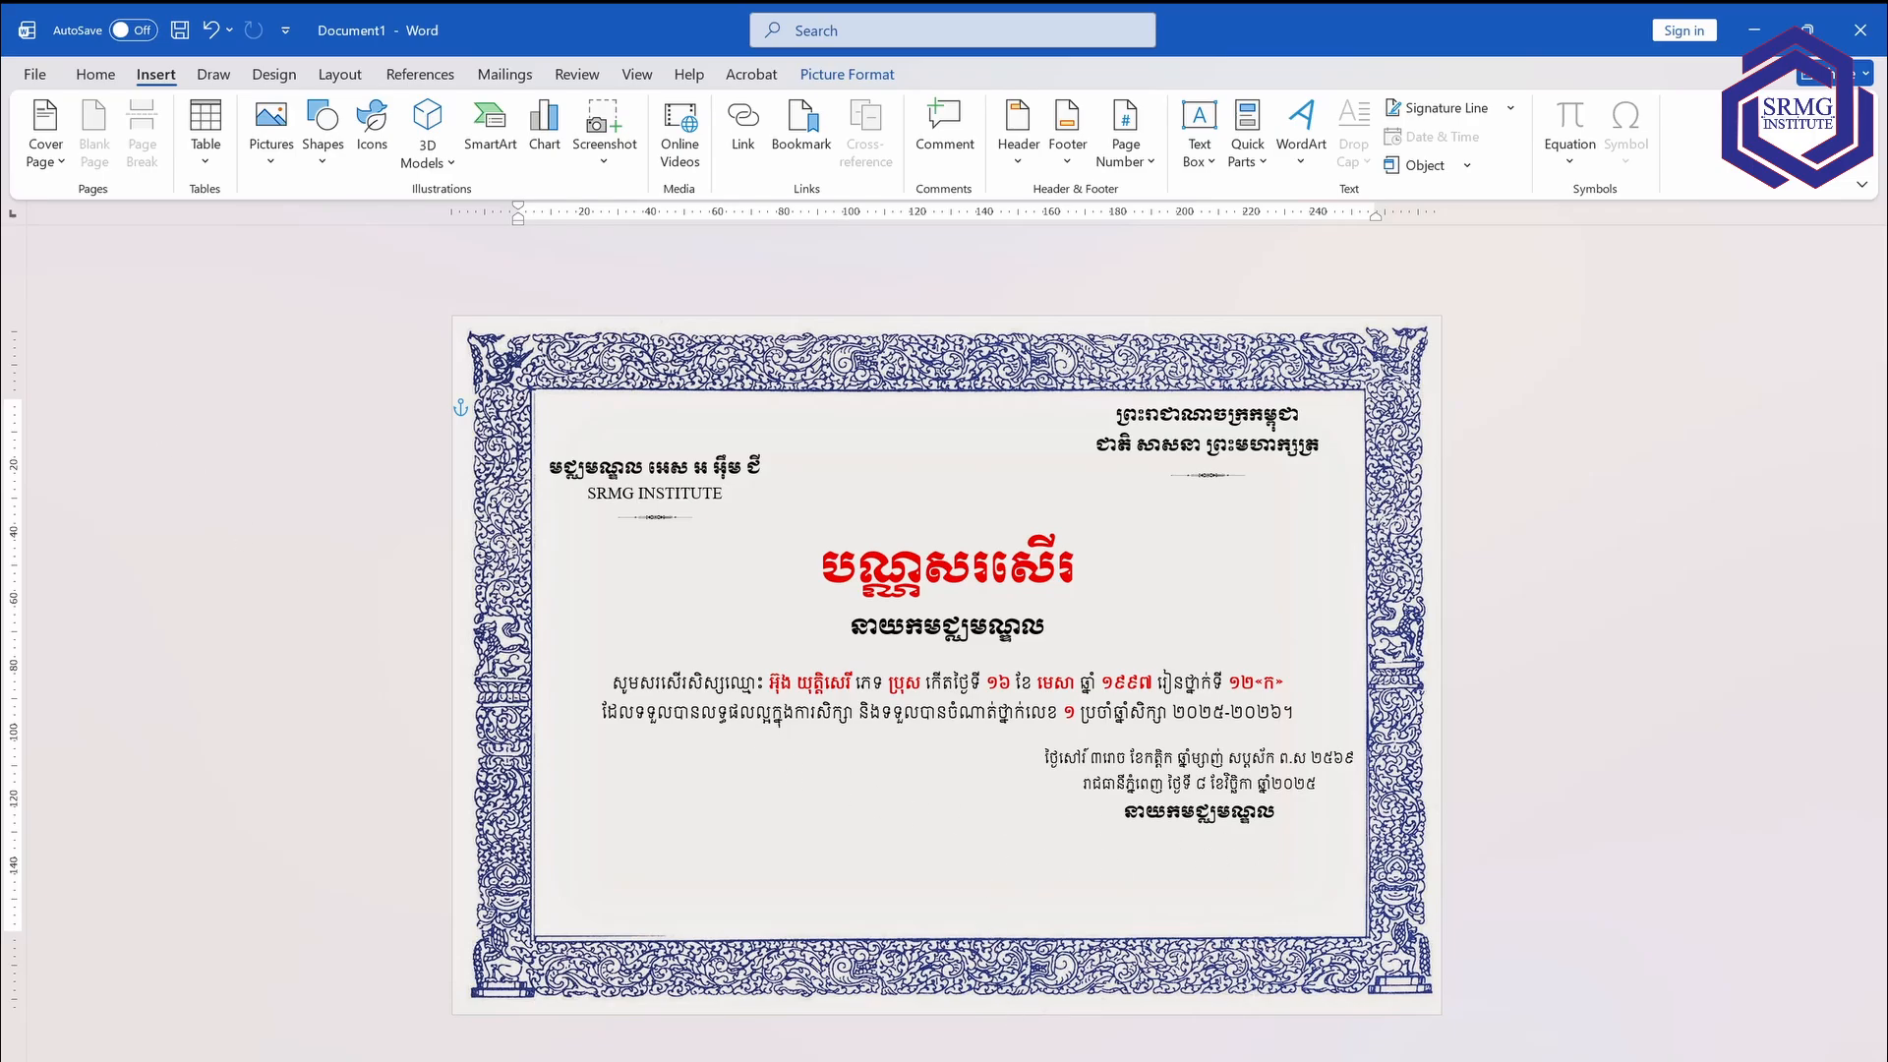
Create a new blank Word document and set its page orientation to landscape.
right_click(1078, 1060)
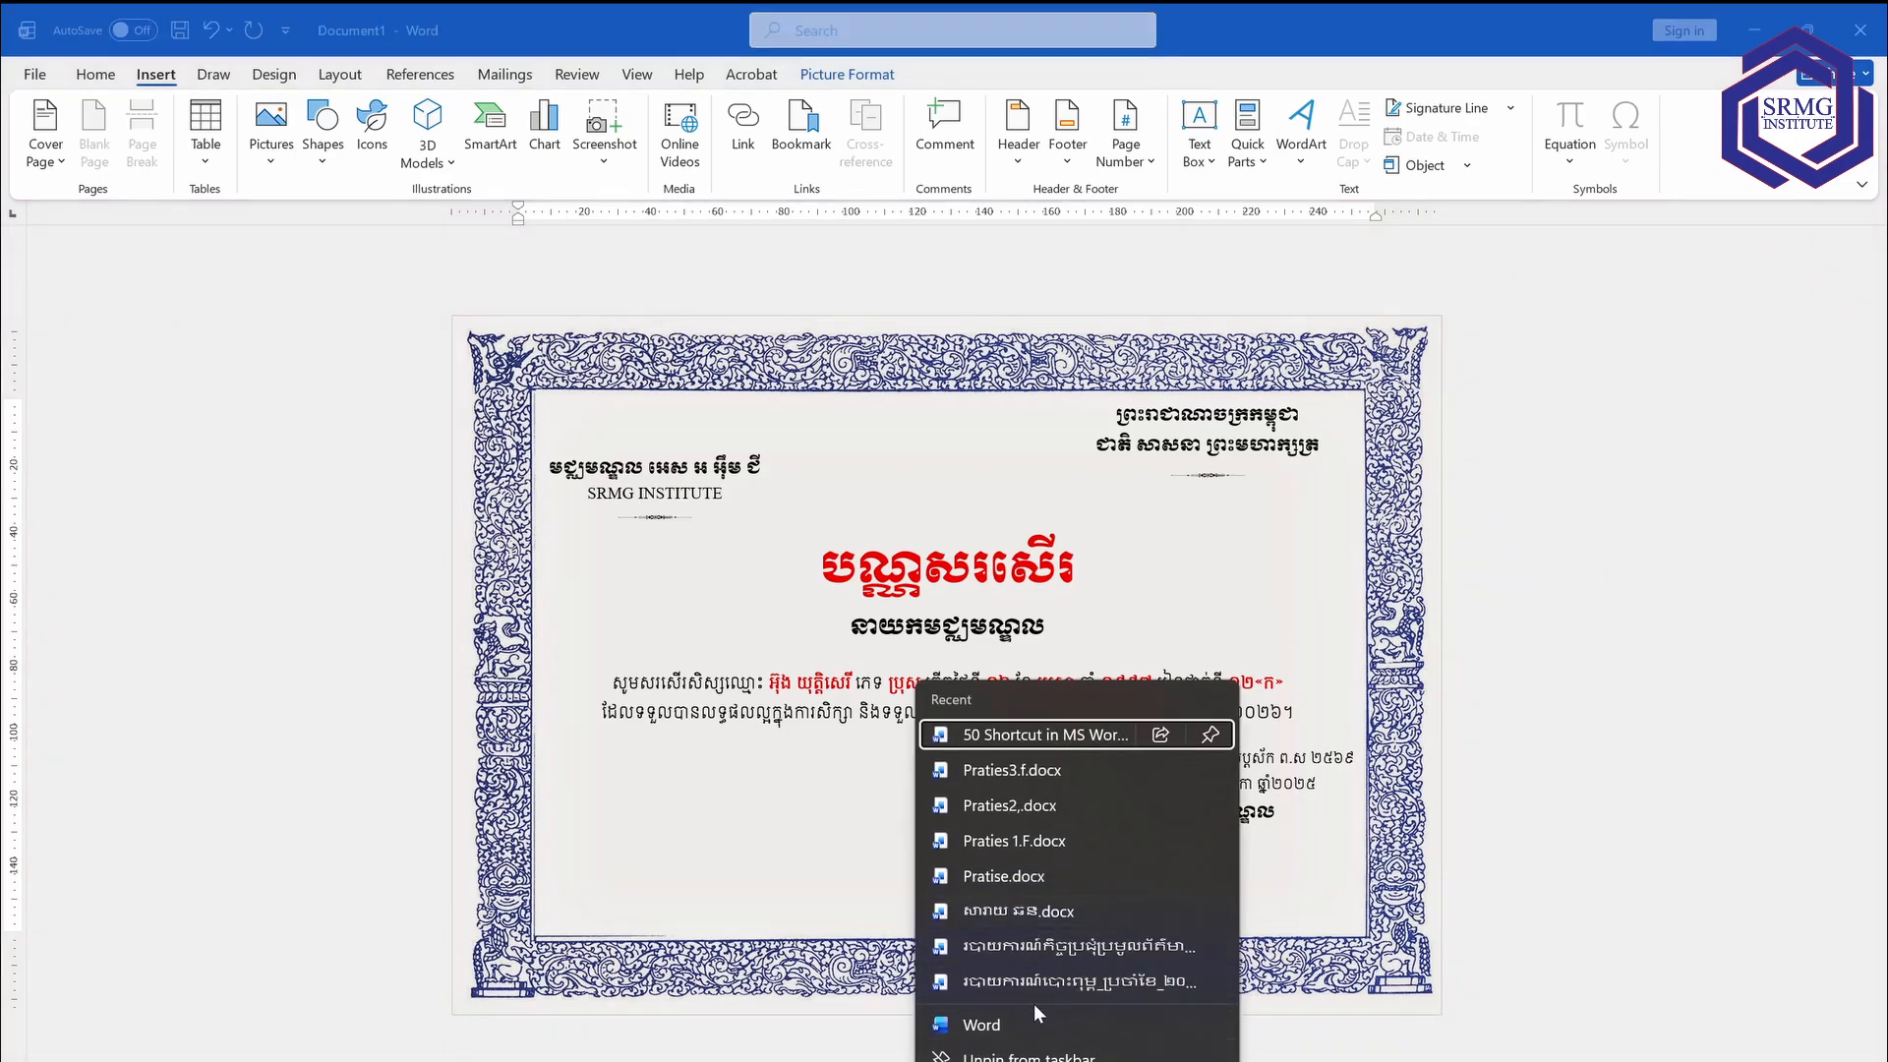
left_click(983, 1025)
left_click(316, 277)
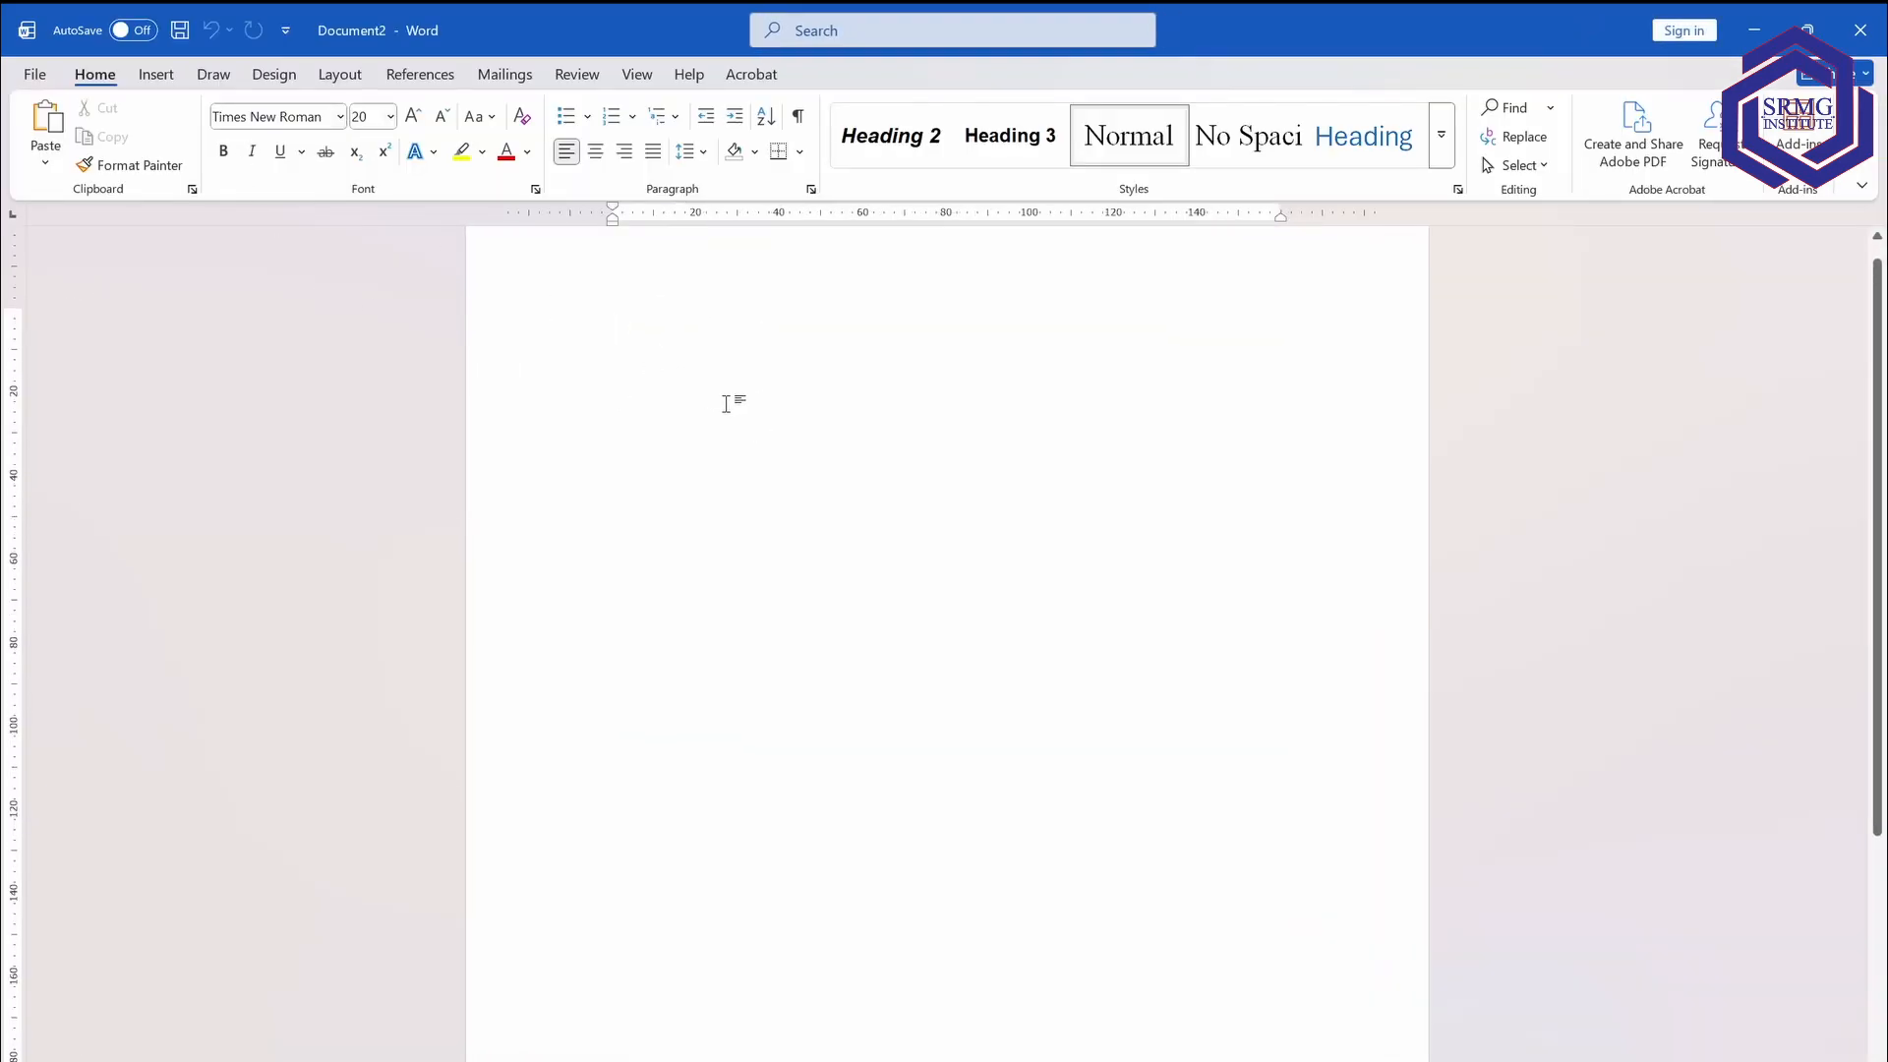
left_click(175, 77)
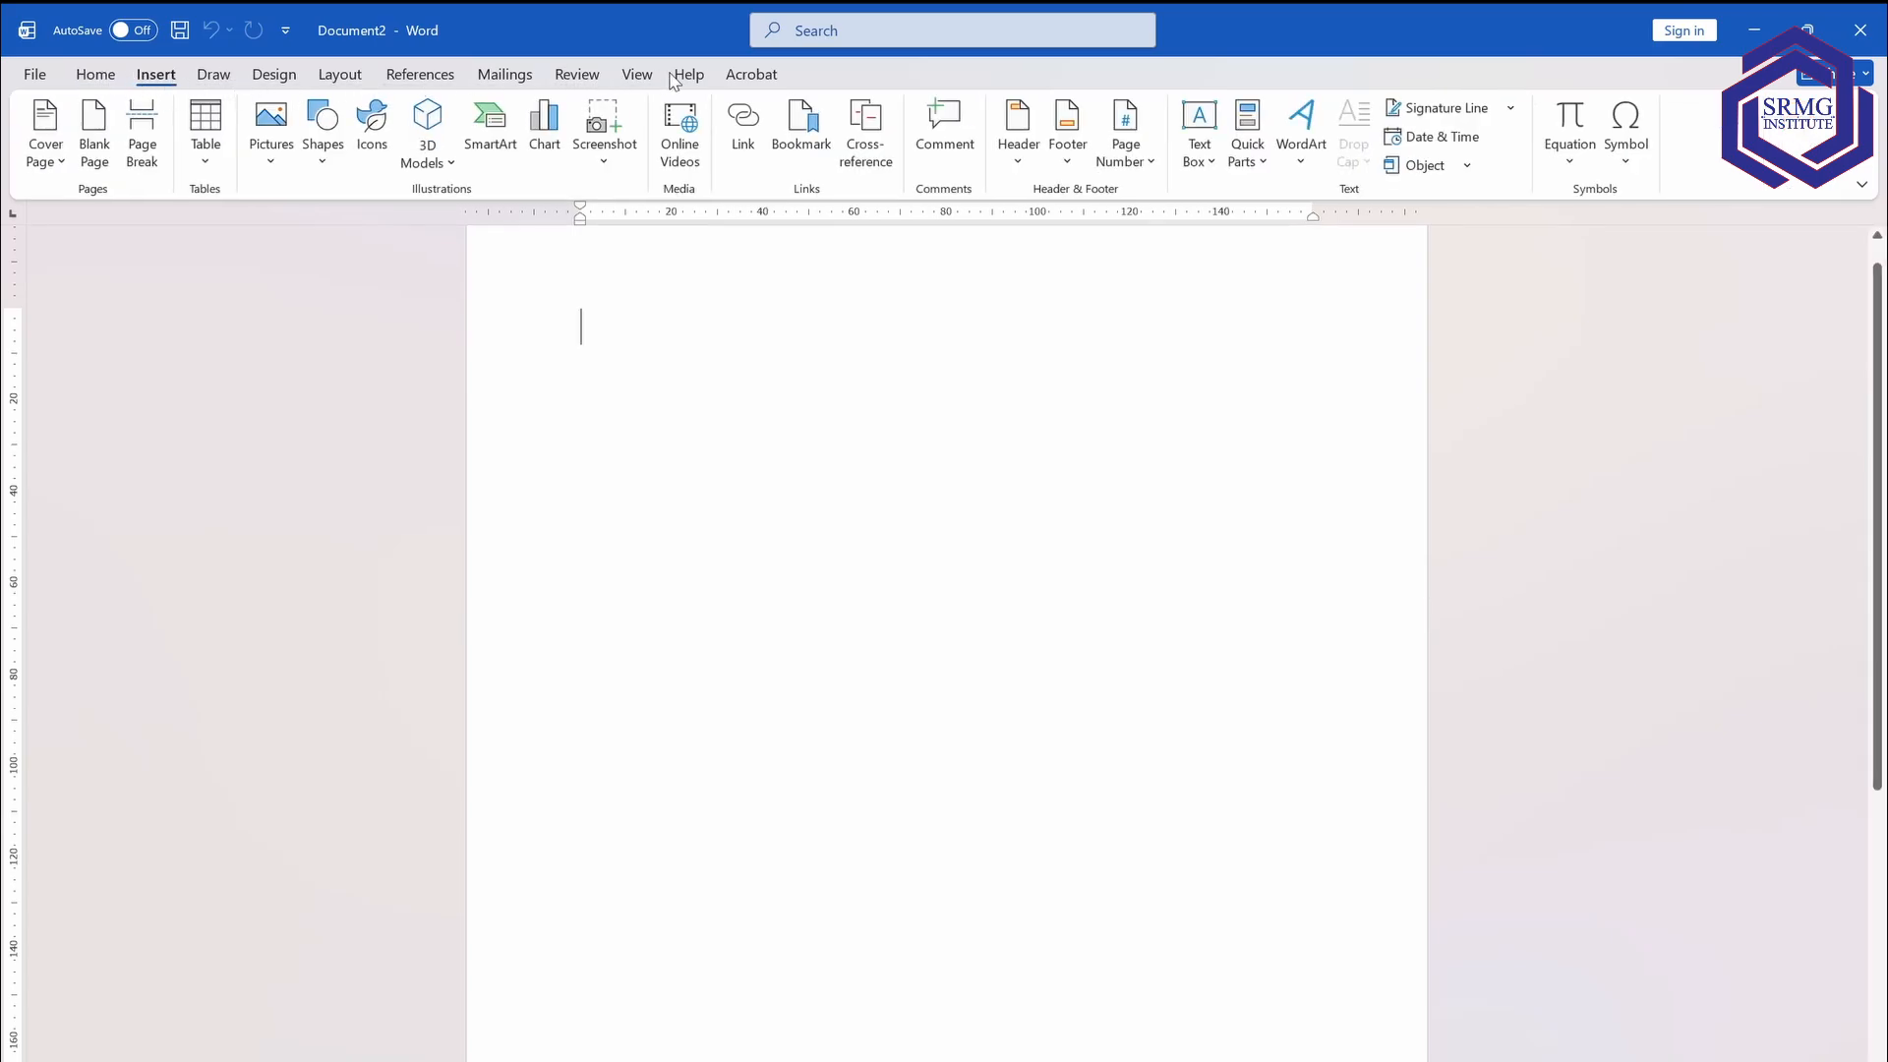
left_click(339, 75)
left_click(113, 133)
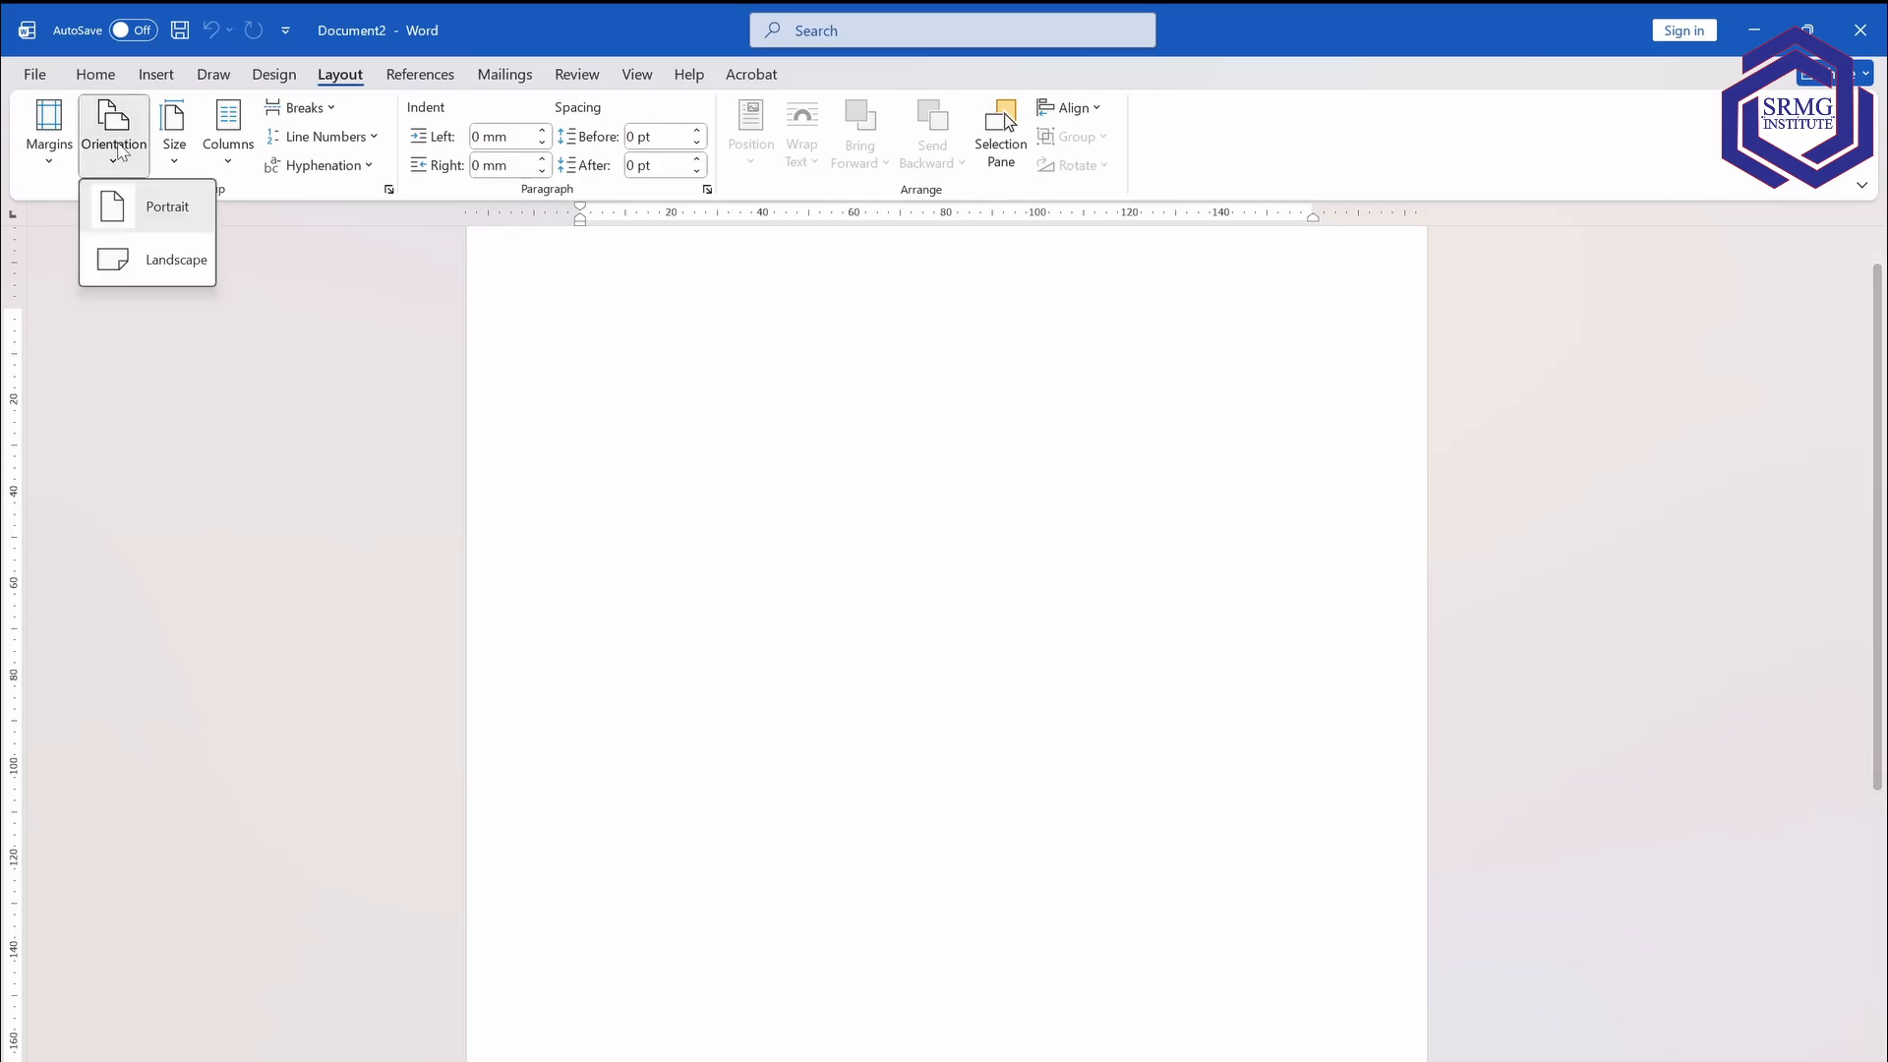
left_click(125, 262)
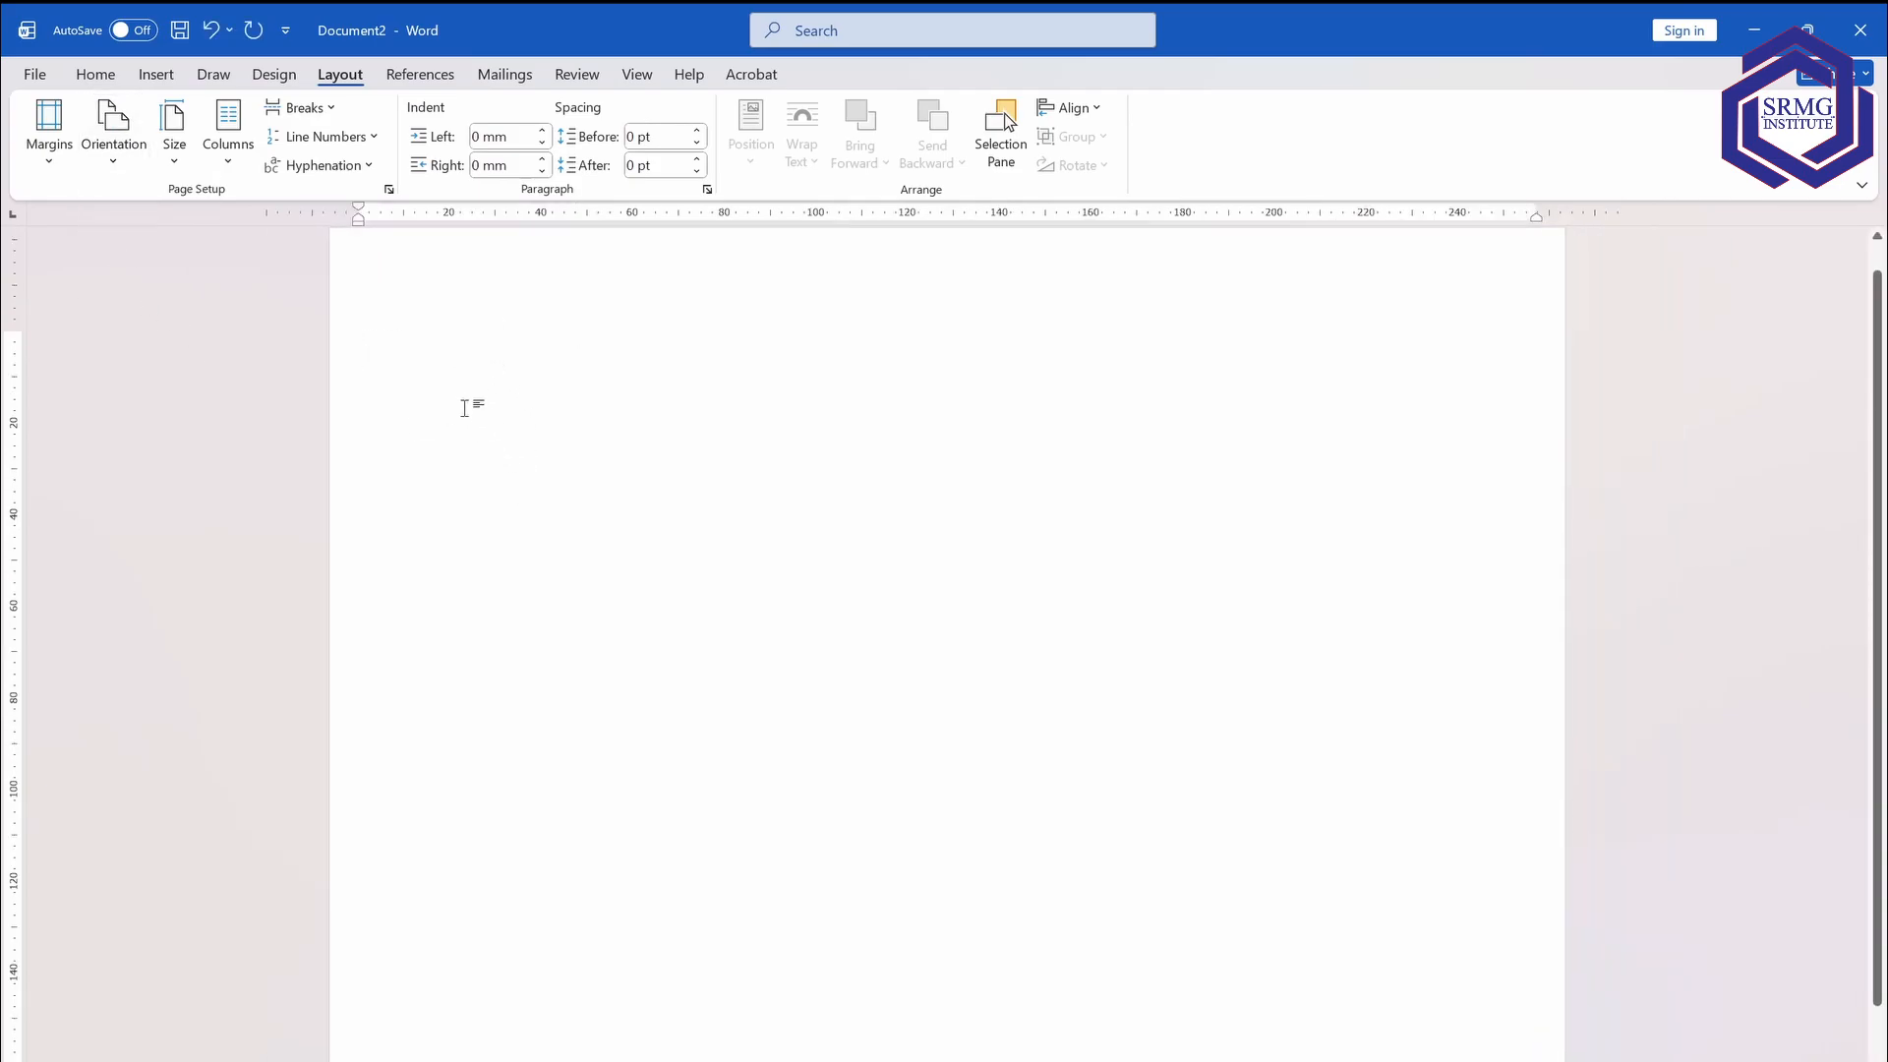
Enter the Khmer institute name "មជ្ឈមណ្ឌល អេស អ អ៊ឹម ជី" on the first line of the new document.
key("alt")
left_click(487, 401)
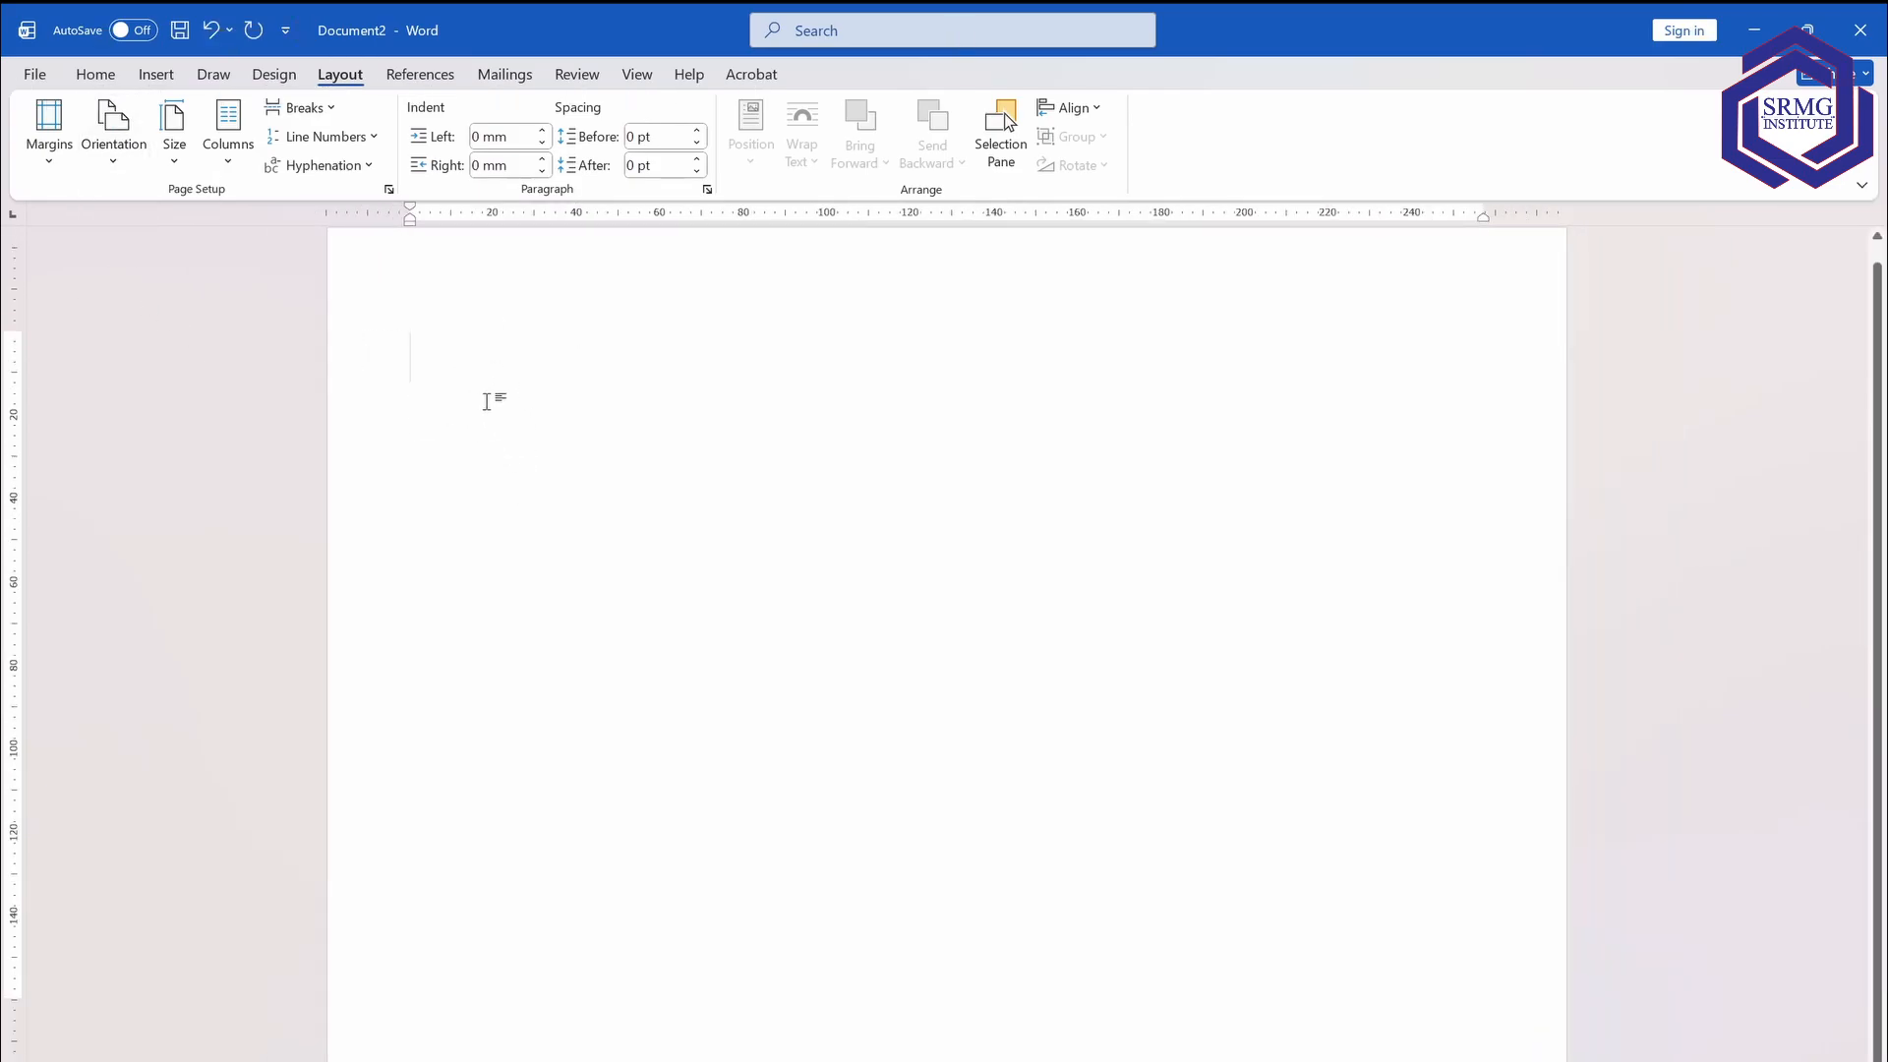
type("មជ្ឈ")
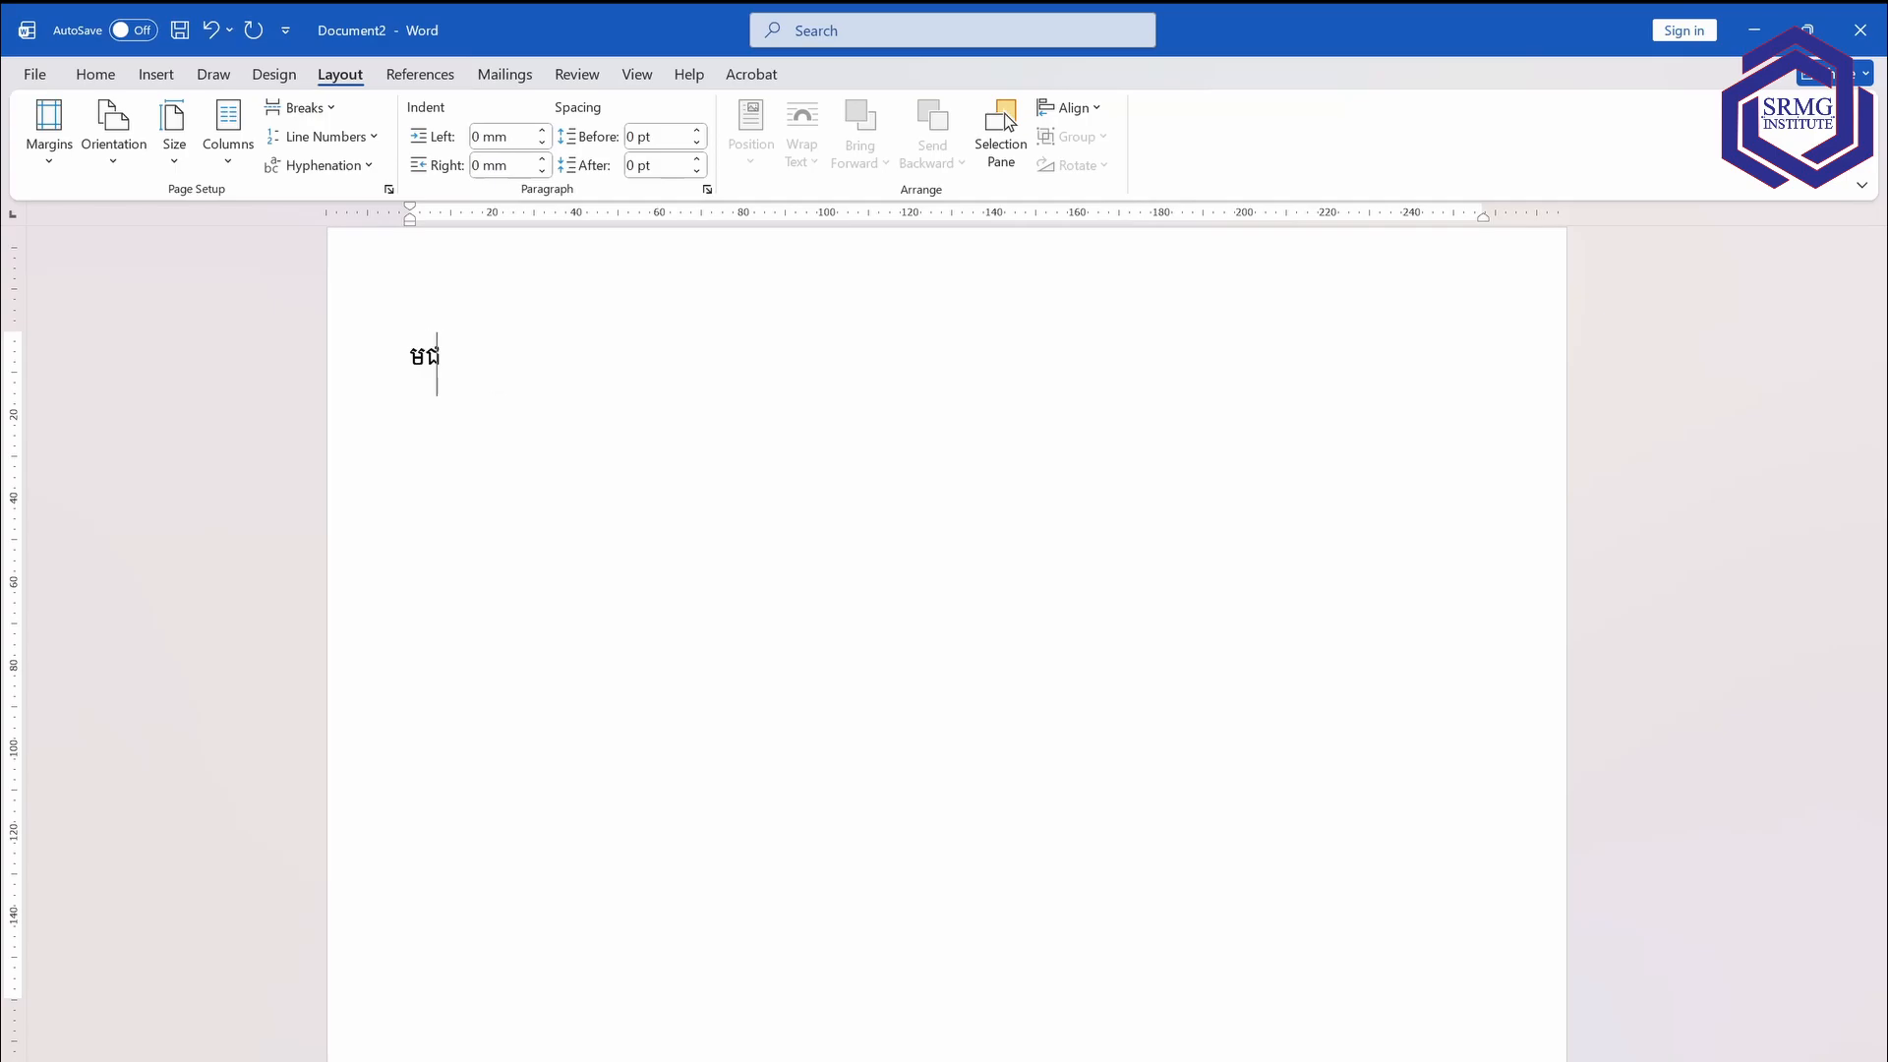
type("ម")
type("ន្ឌ")
key("BackSpace")
key("BackSpace")
key("BackSpace")
type("ណ្")
type("អេស")
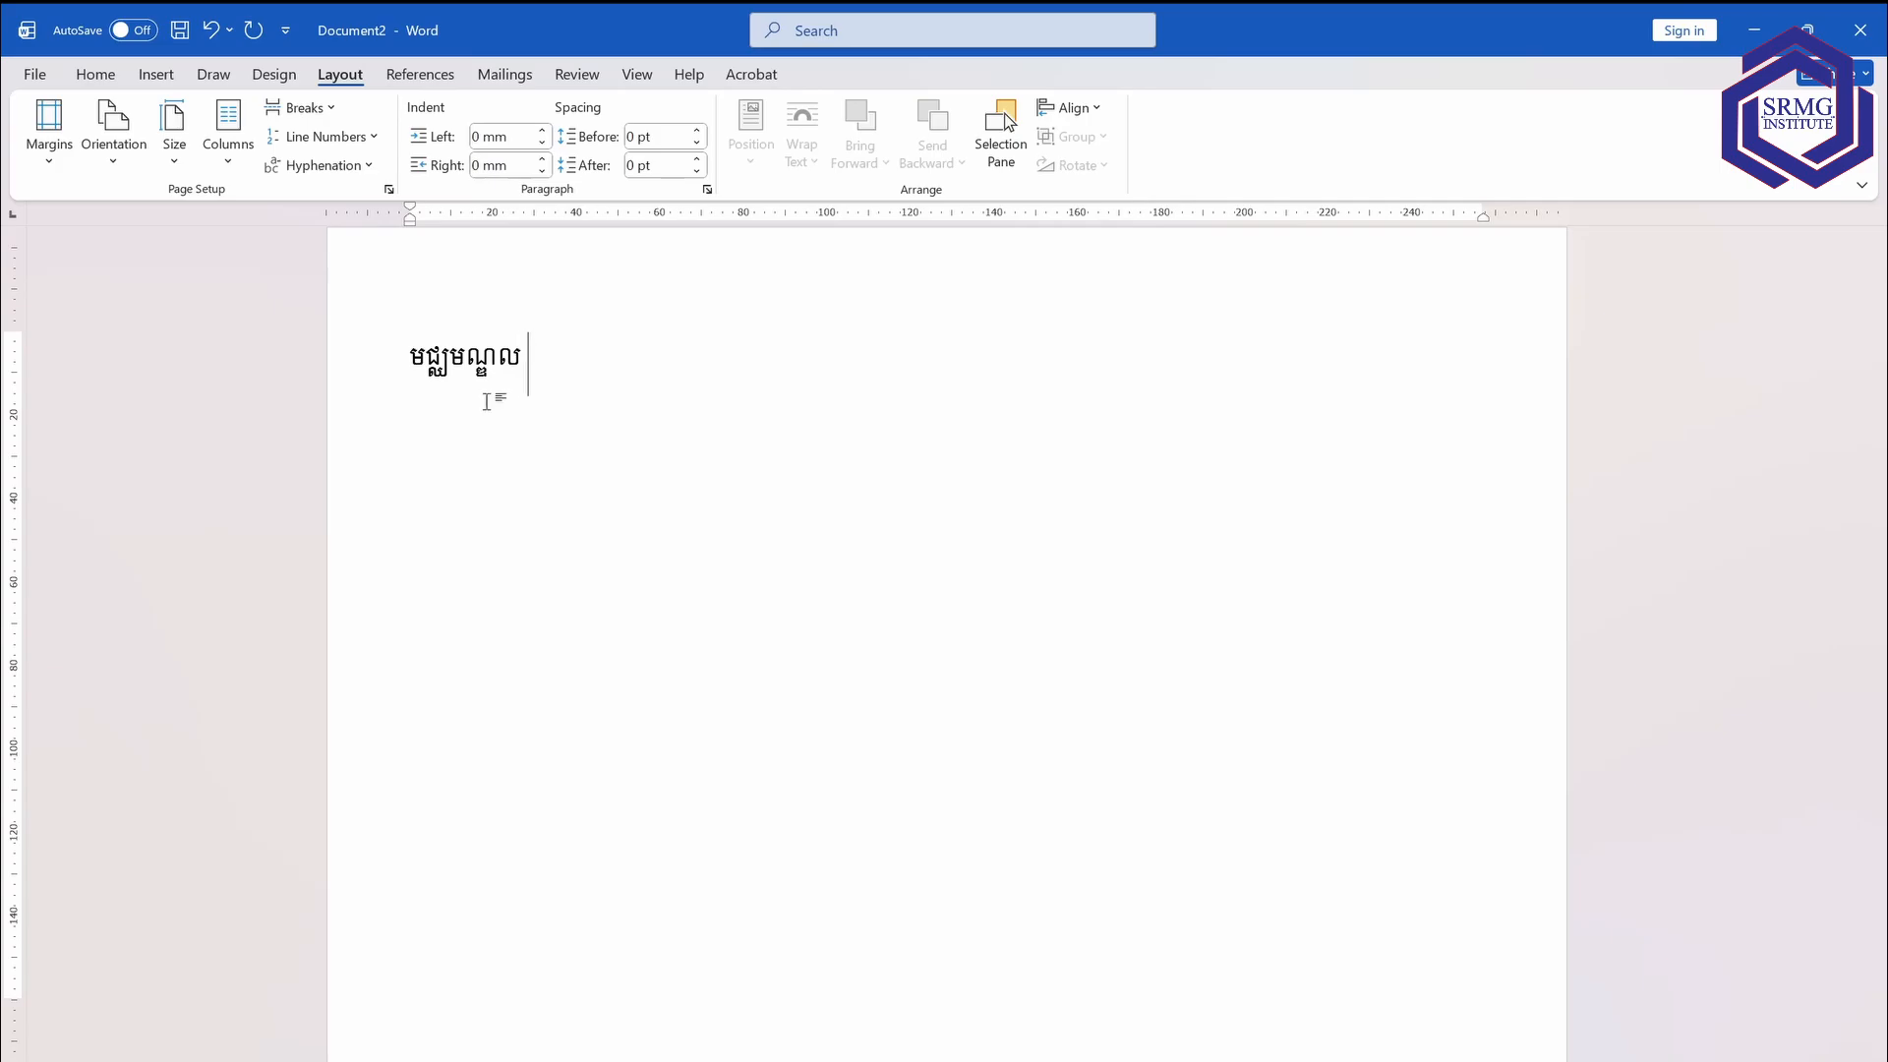
type(" អ អ៊ឹម ជី")
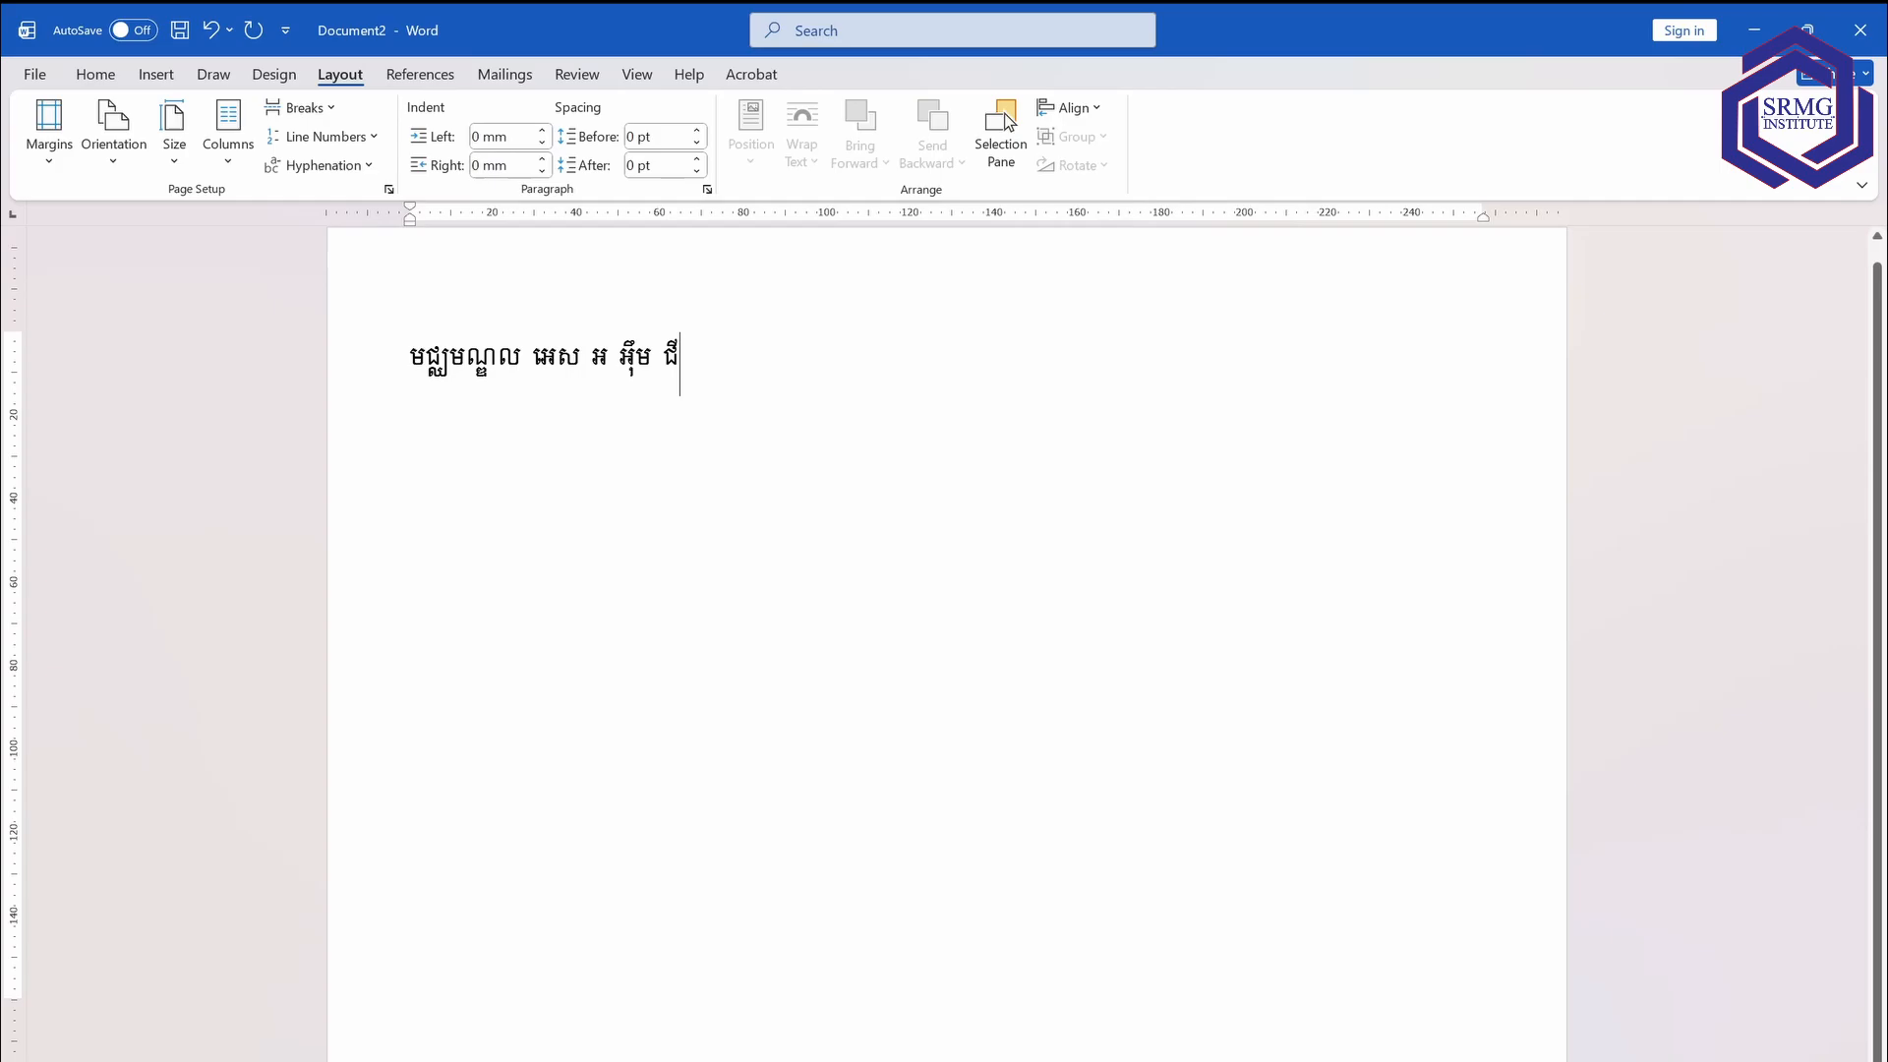
Change the font of the institute name line to Khmer OS Battambang.
key("ctrl+a")
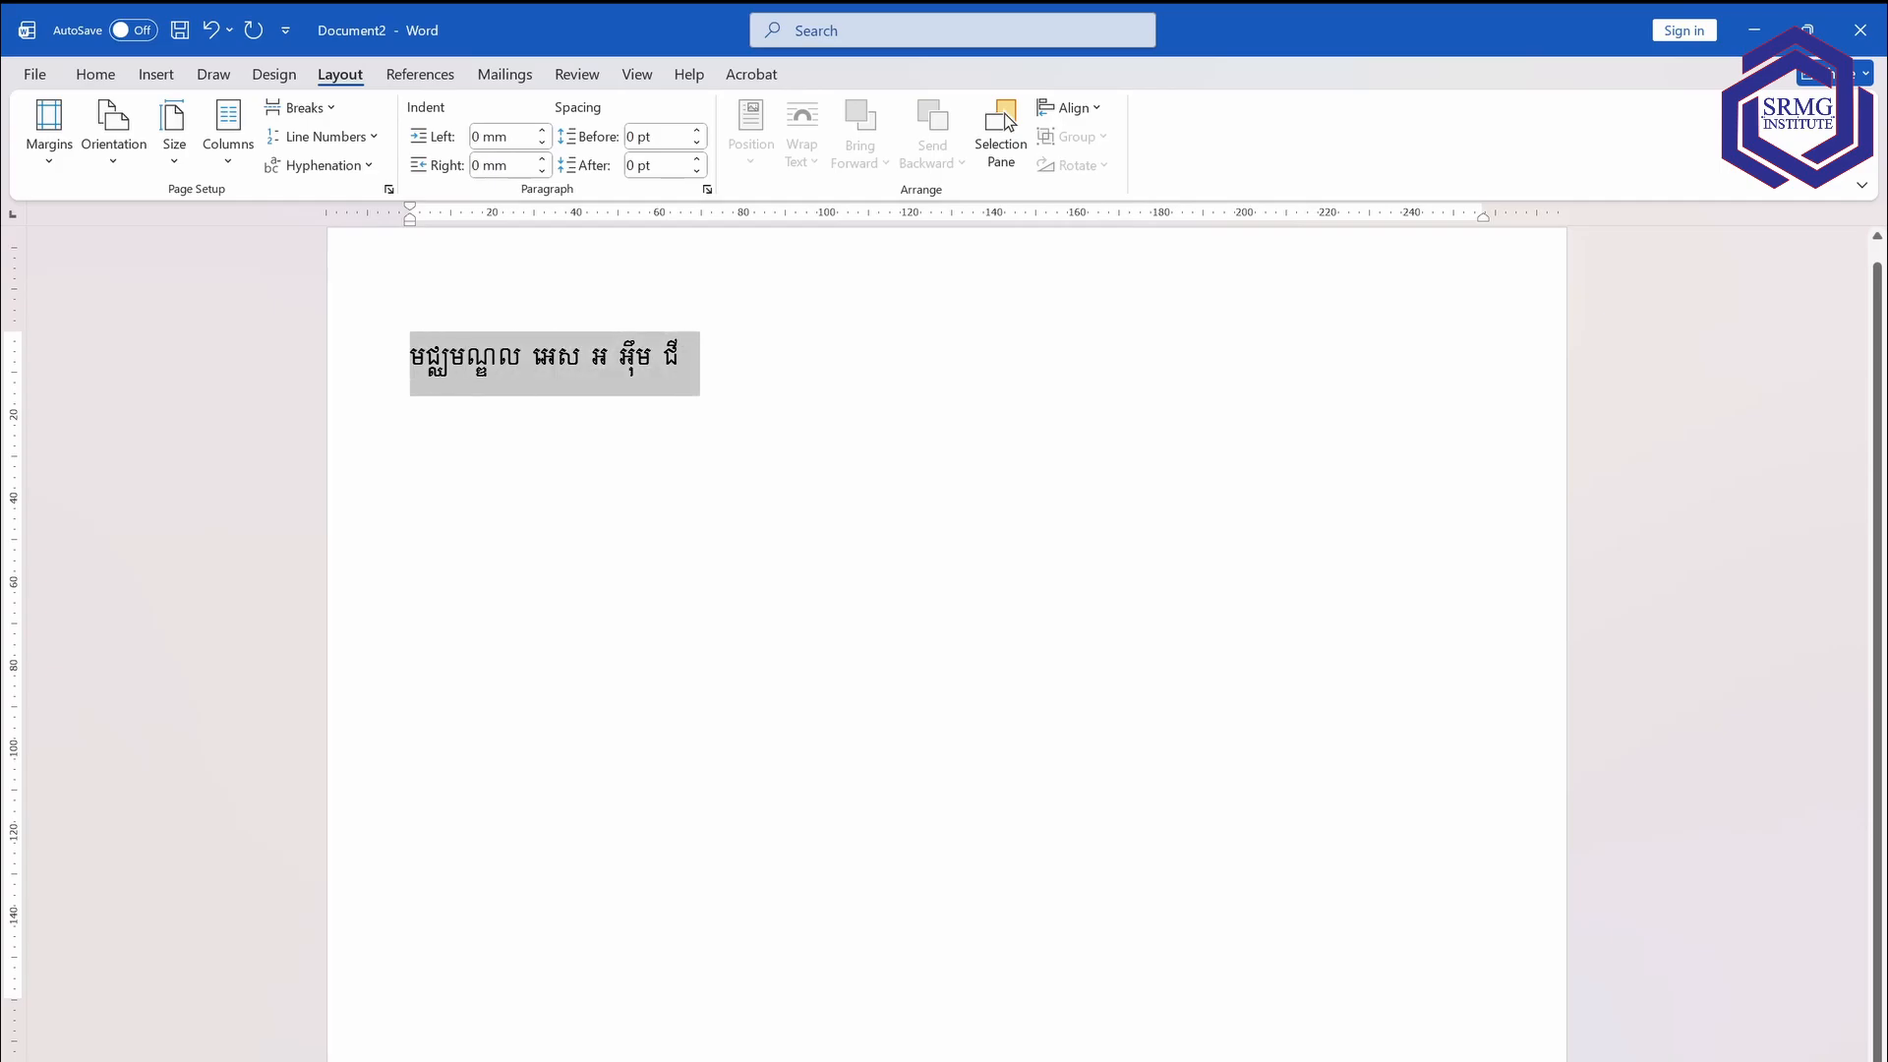
left_click(96, 81)
left_click(271, 116)
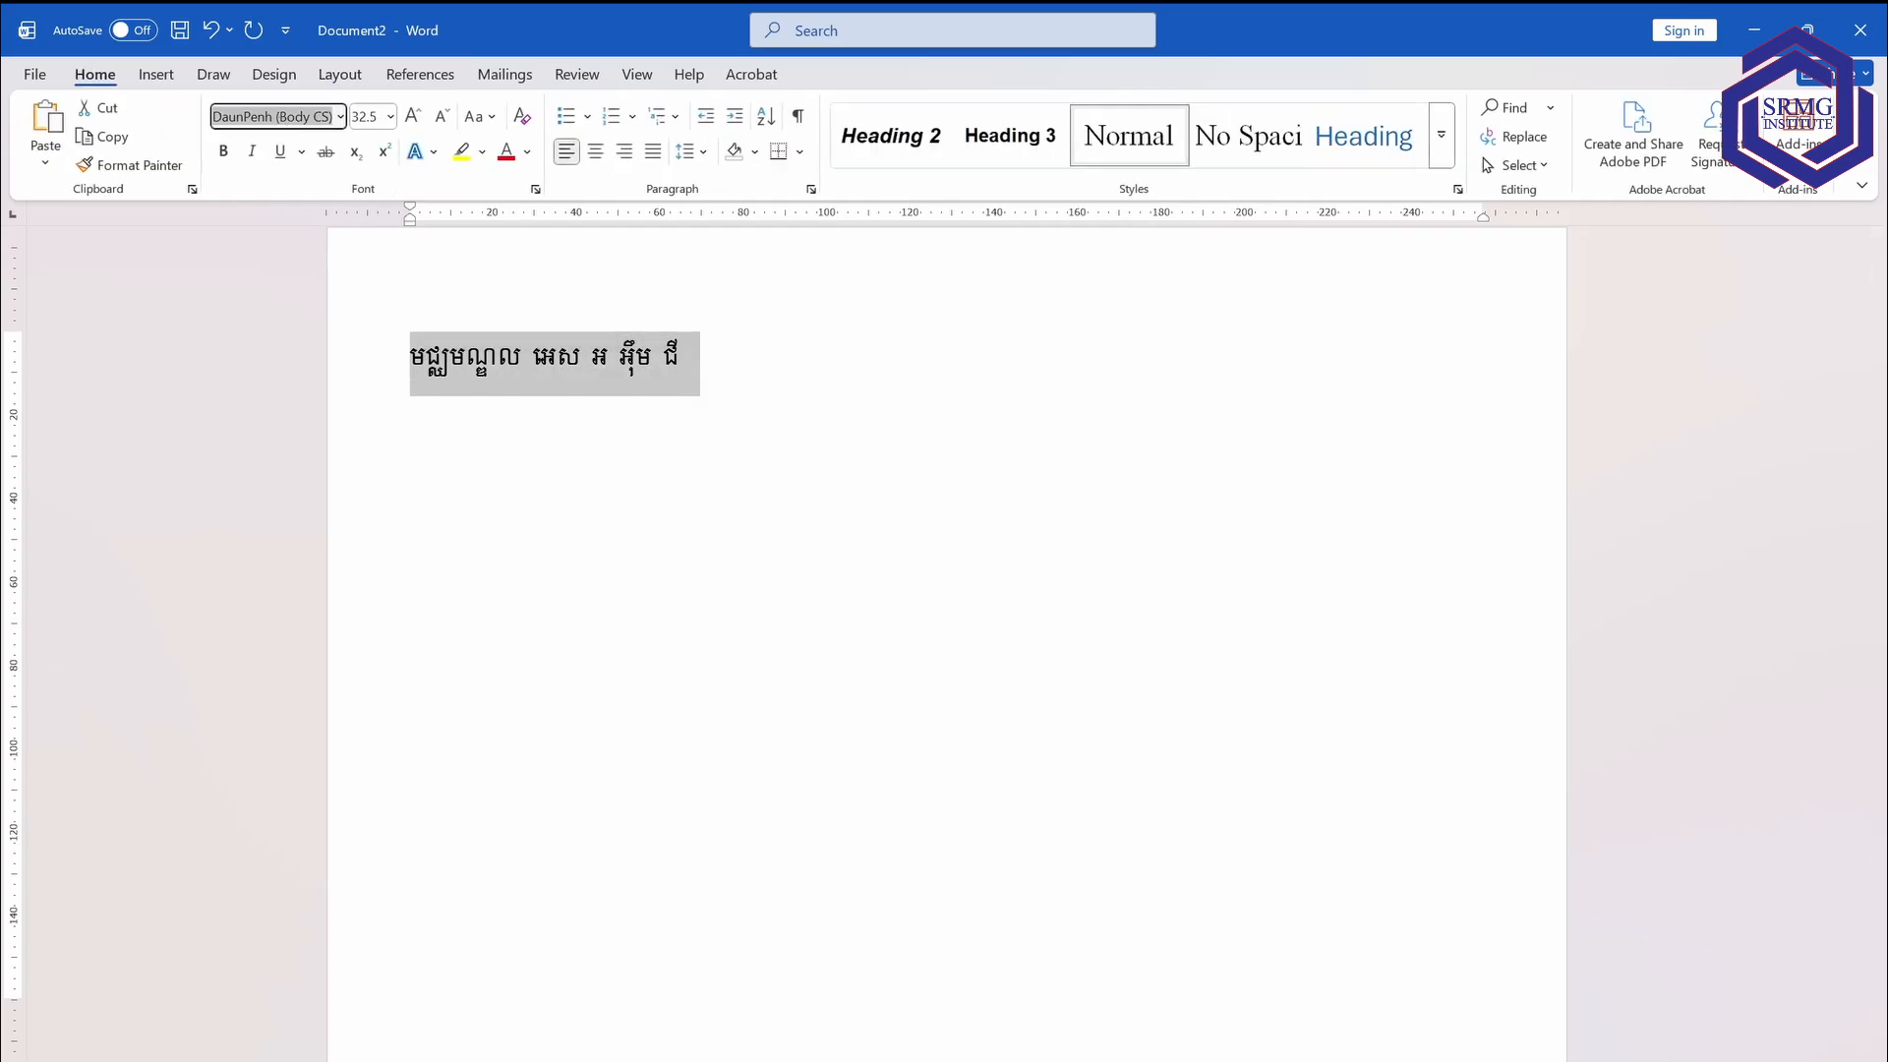
type("ក")
type("K")
type("hmer OS Bstt")
key("Return")
Reduce the font size of the institute name line to 11.
left_click(443, 118)
left_click(443, 118)
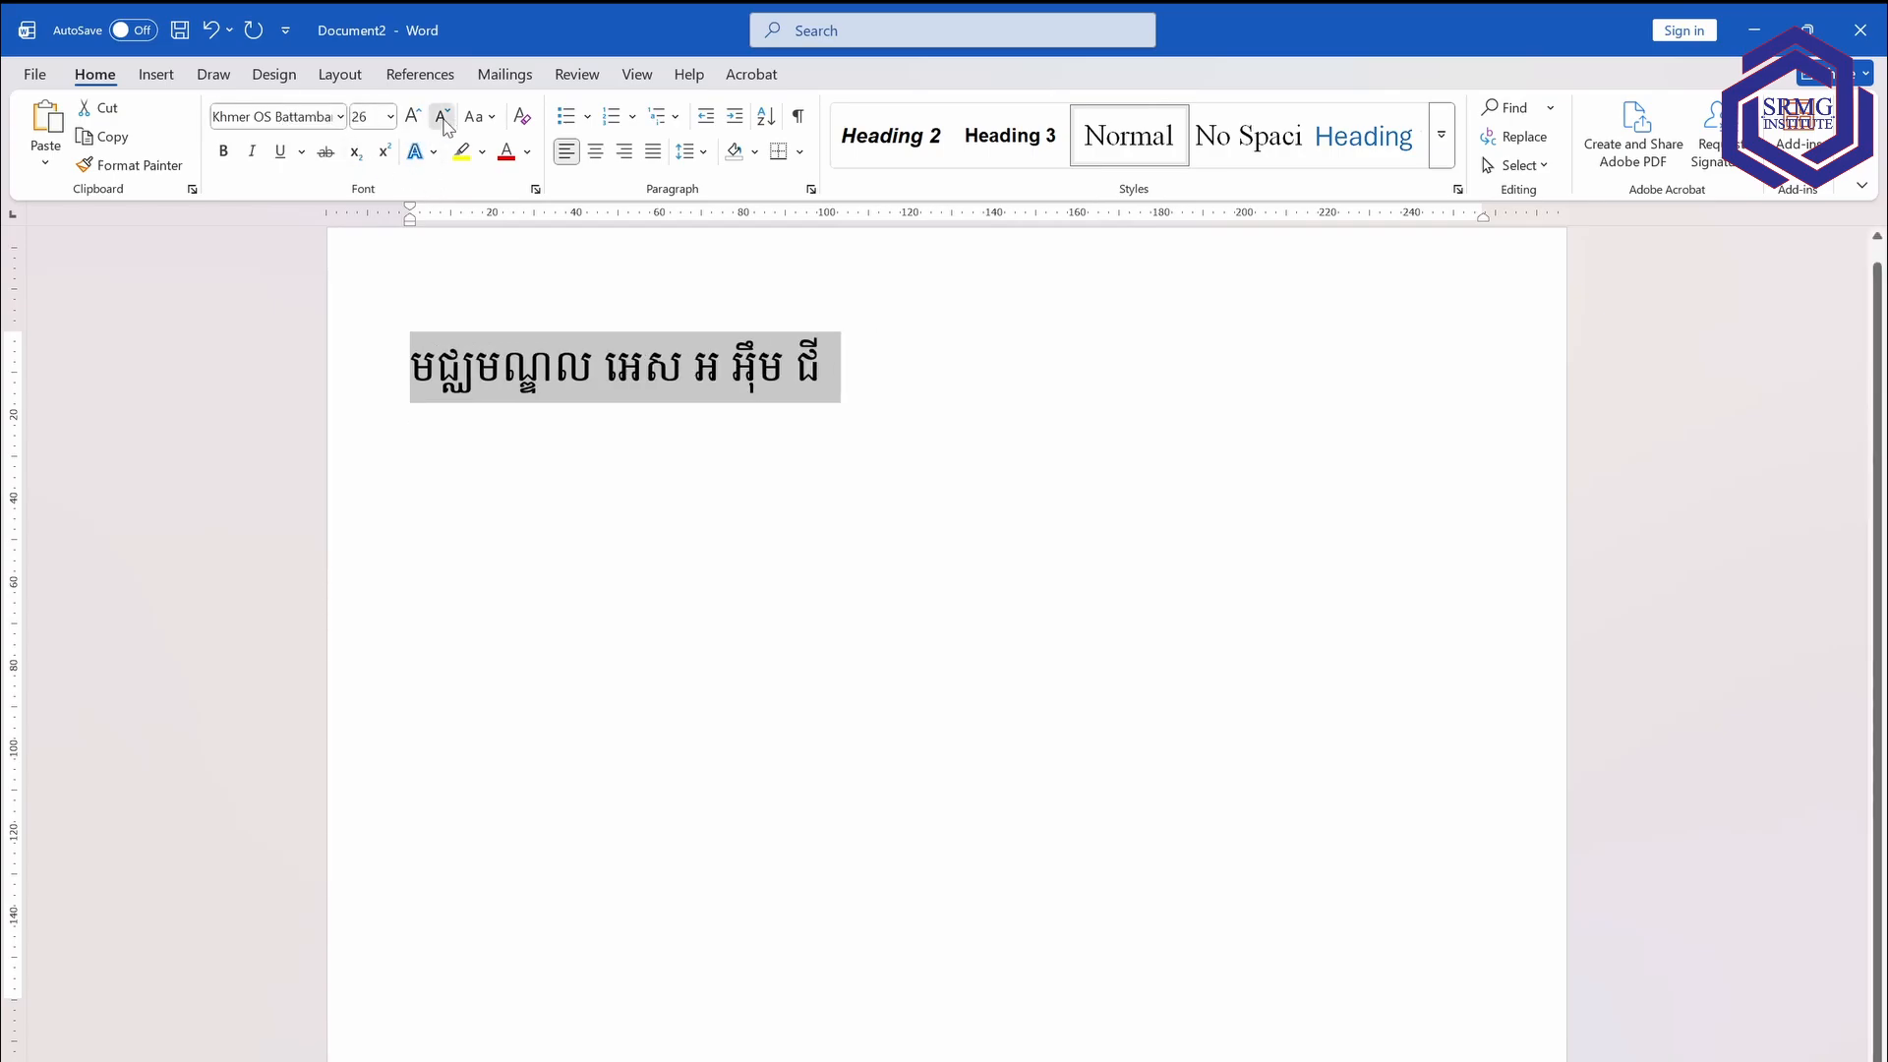
left_click(442, 118)
left_click(442, 118)
left_click(442, 118)
left_click(442, 118)
left_click(442, 118)
left_click(442, 118)
left_click(443, 118)
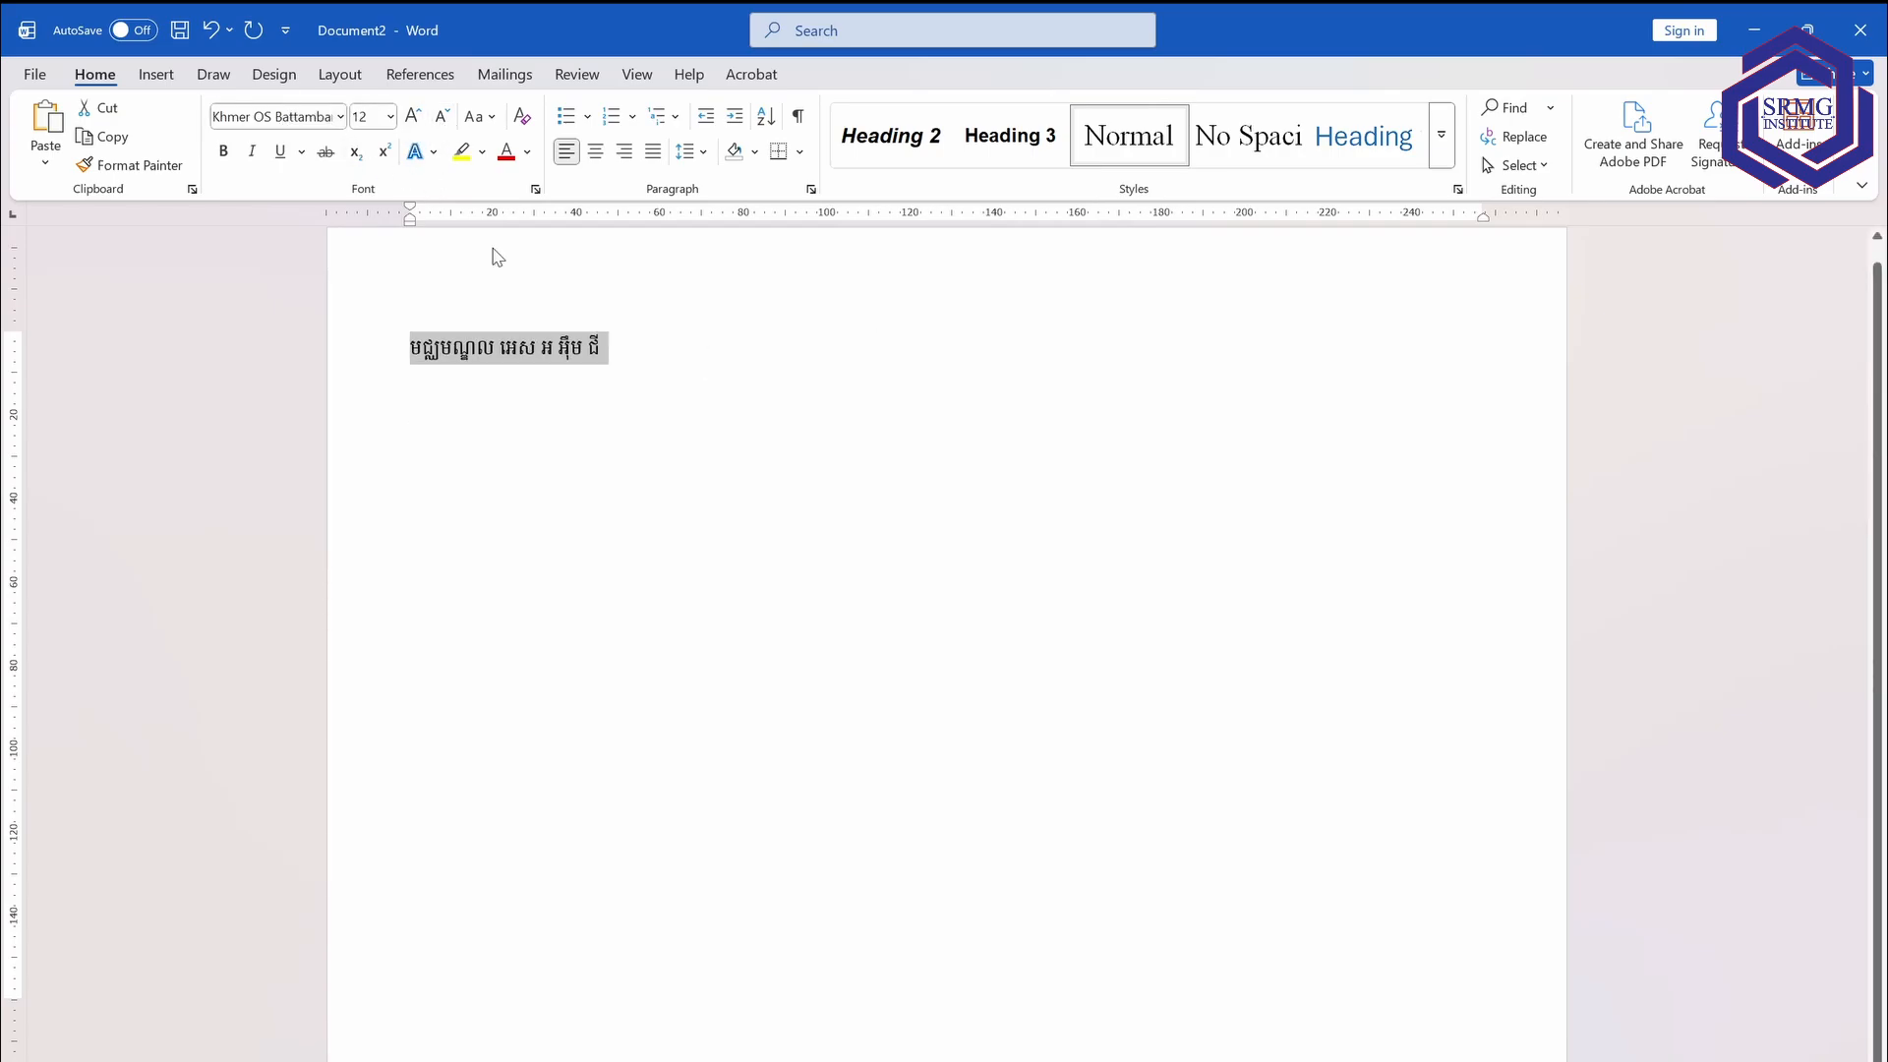
left_click(442, 118)
left_click(612, 387)
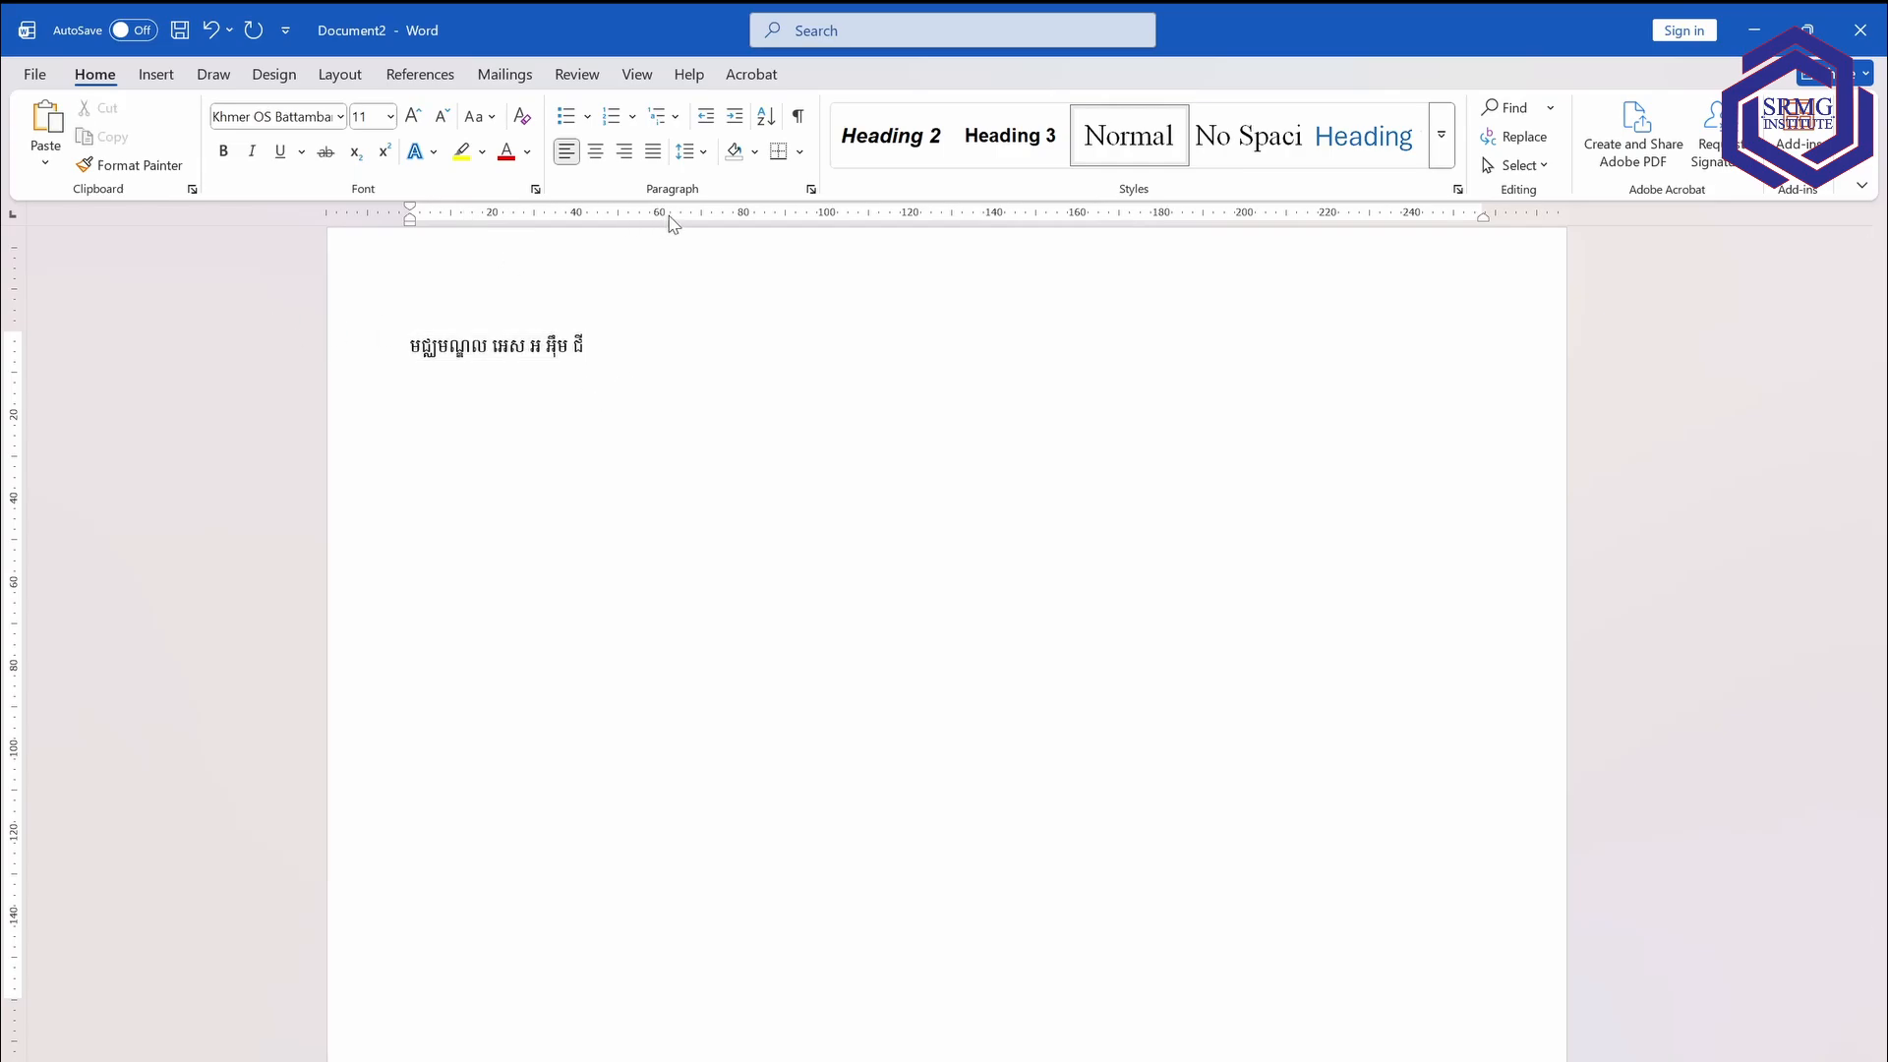
Add three left tab stops to the line at about 70, 127 and 180 mm on the ruler.
left_click(701, 215)
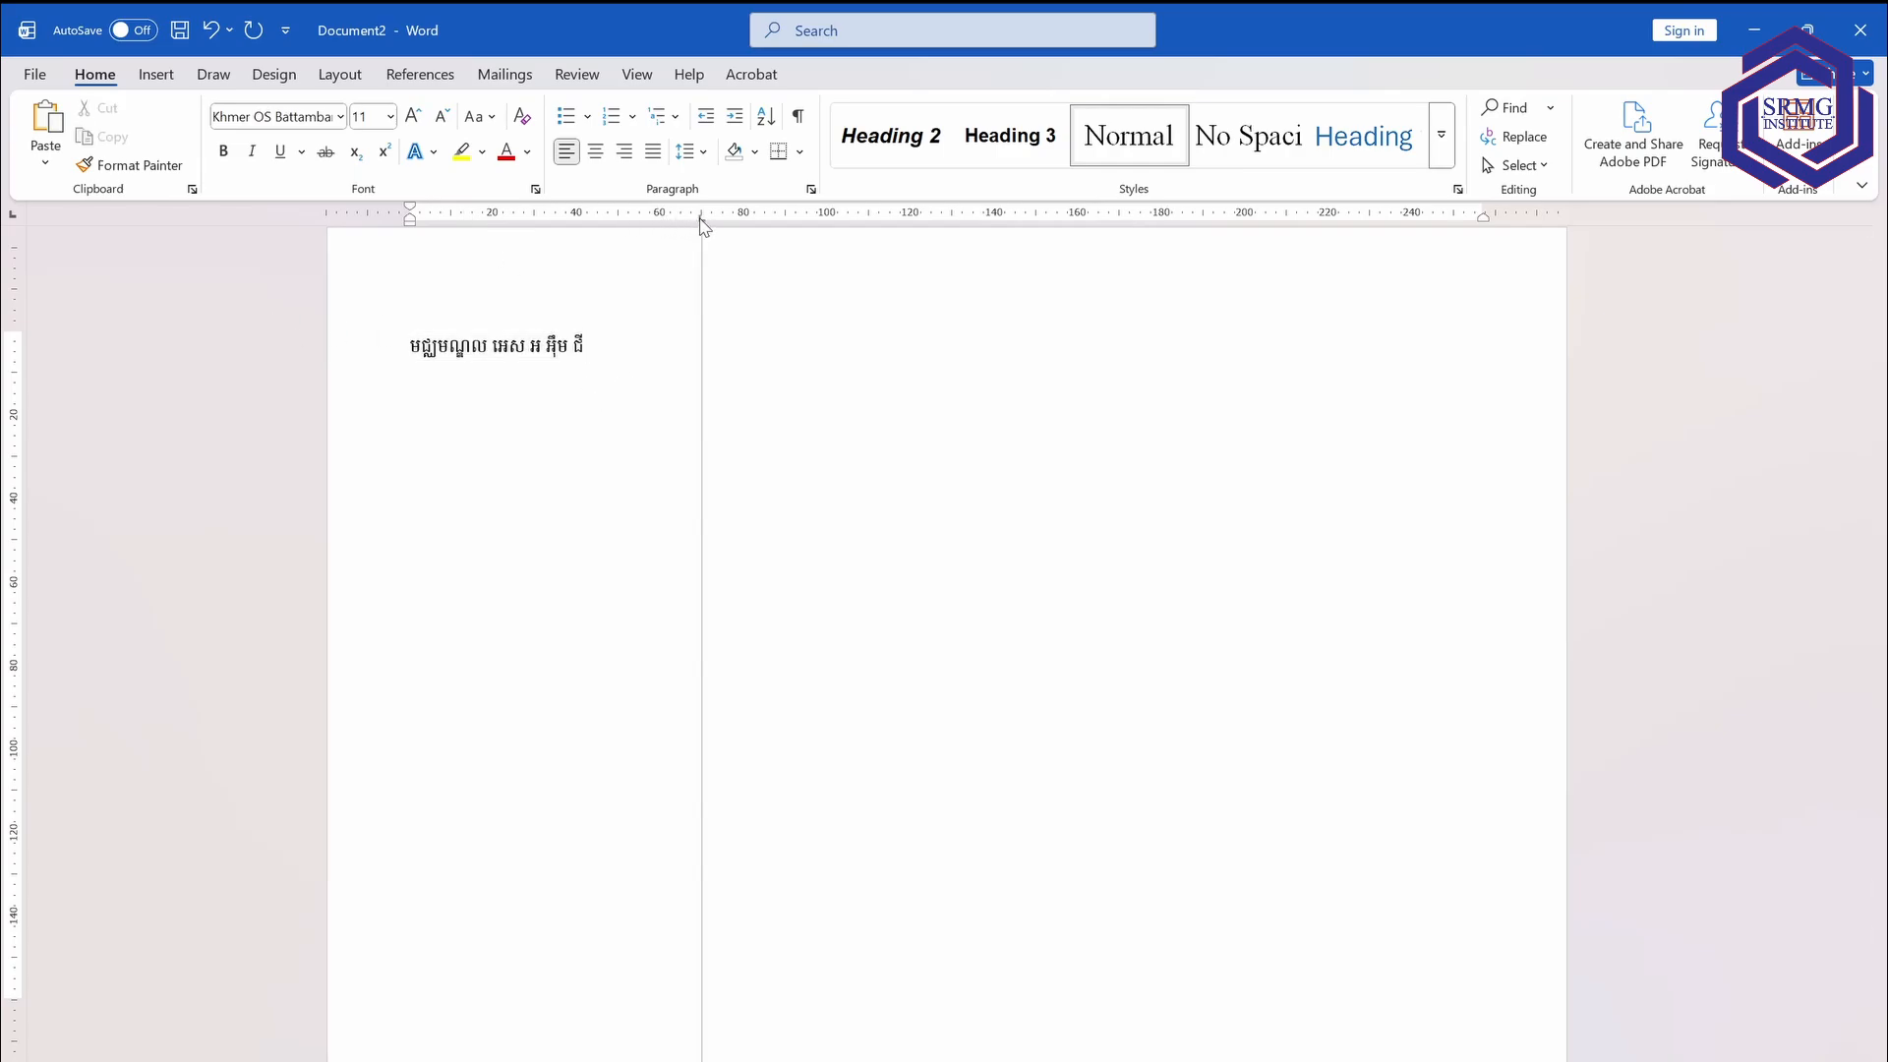
left_click(942, 216)
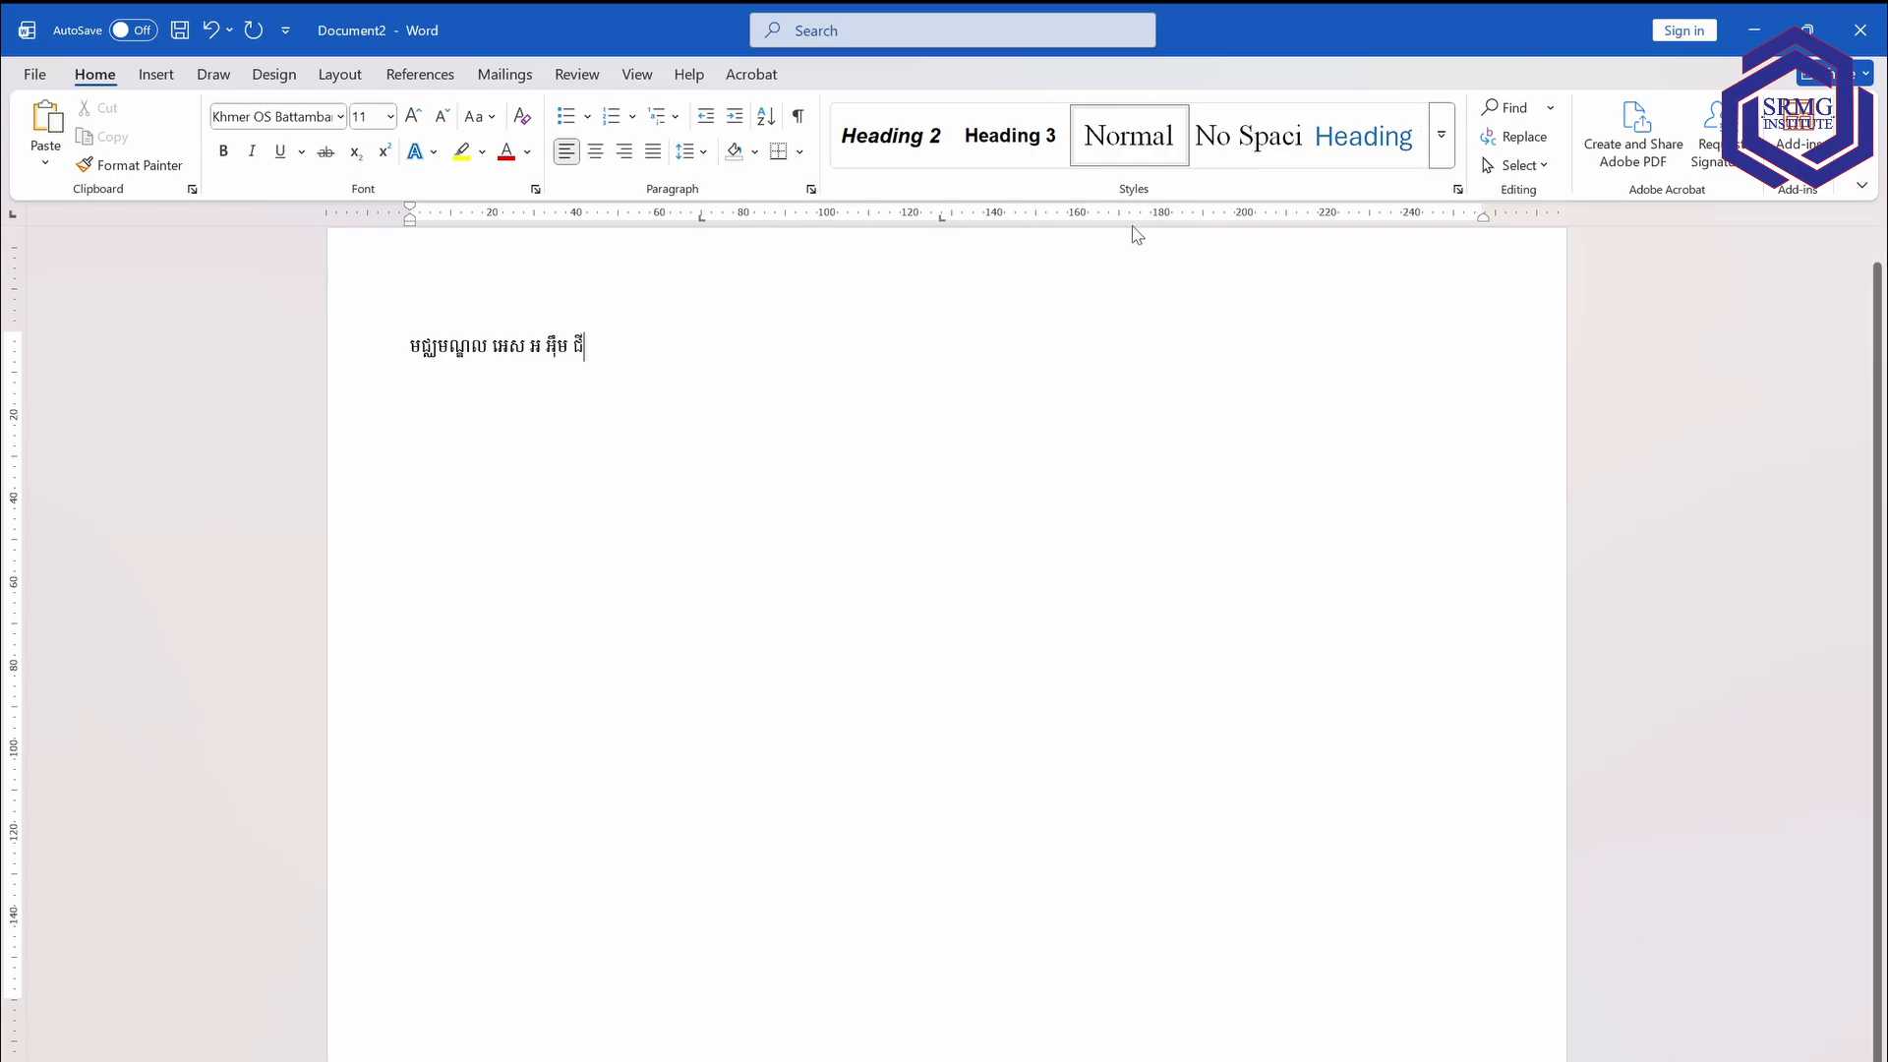
left_click(1161, 216)
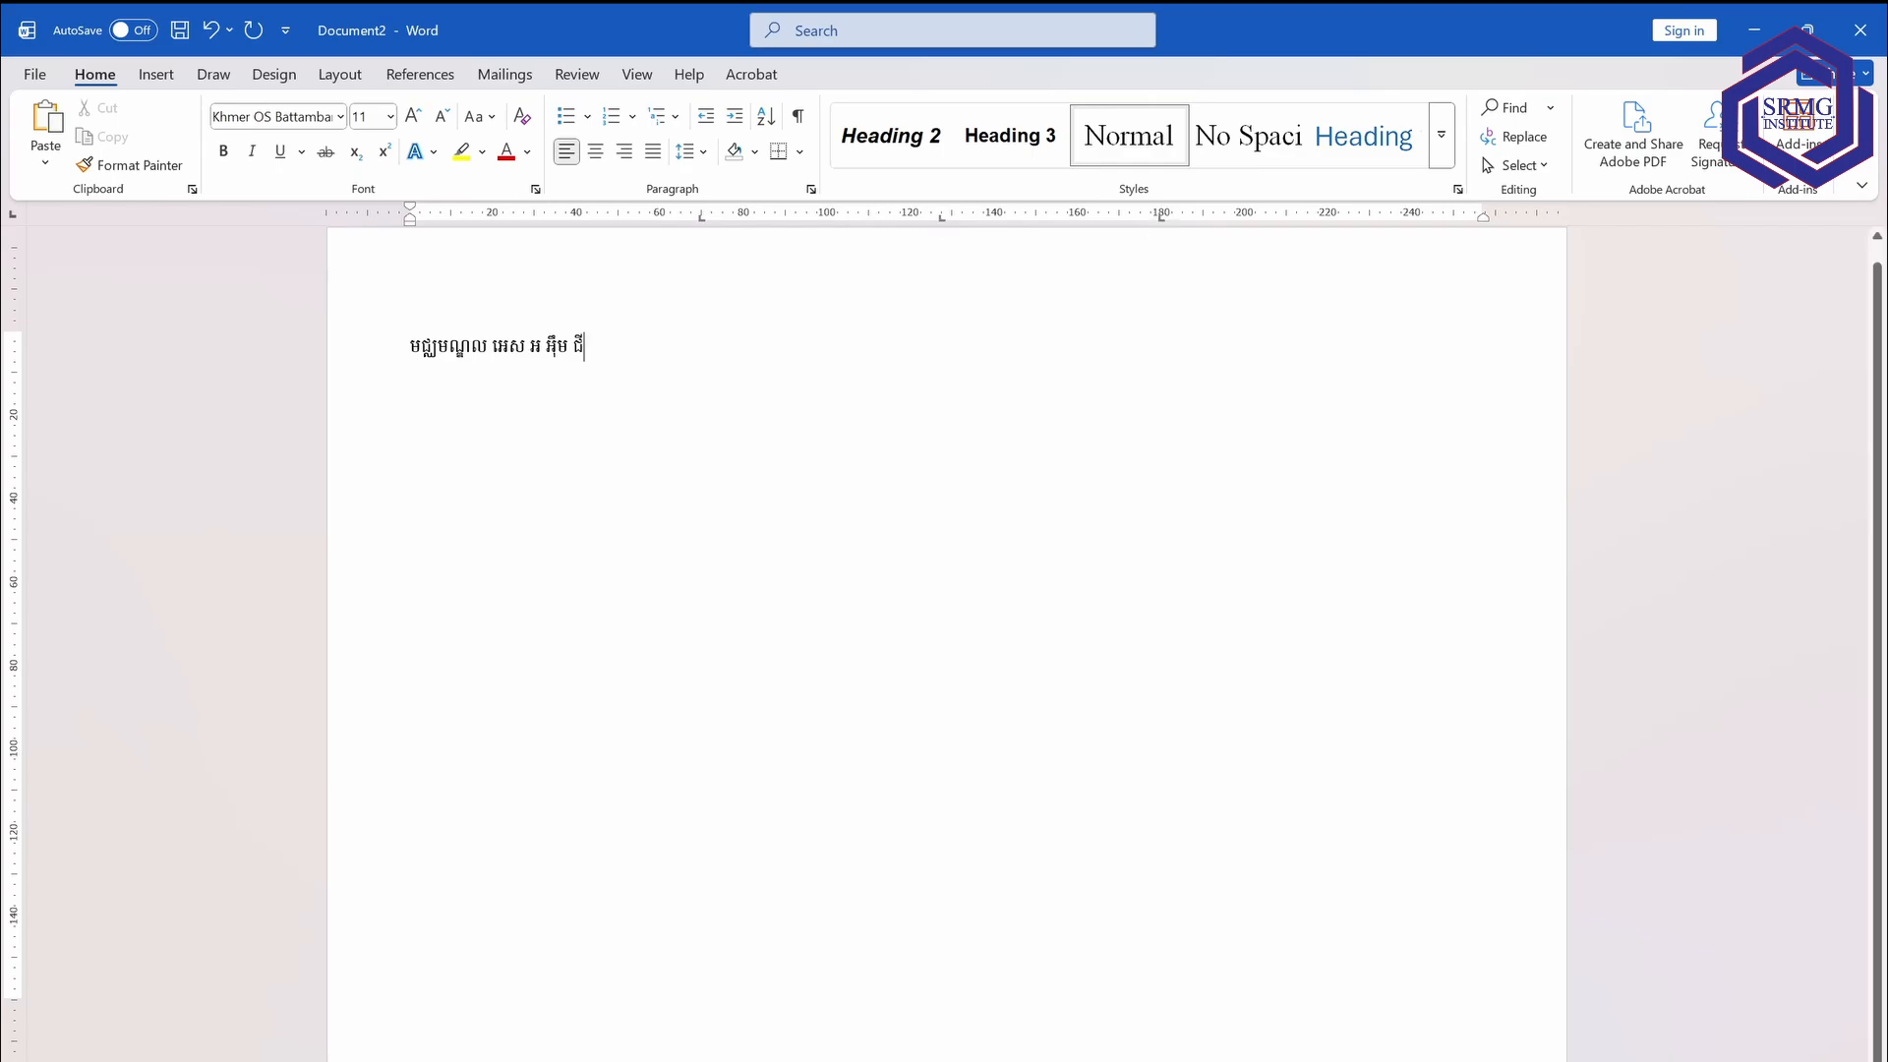
Copy the institute name "មជ្ឈមណ្ឌល អេស អ អ៊ឹម ជី" and paste it at each of the three tab stops on the same line.
left_click_drag(590, 346, 410, 346)
key("ctrl+c")
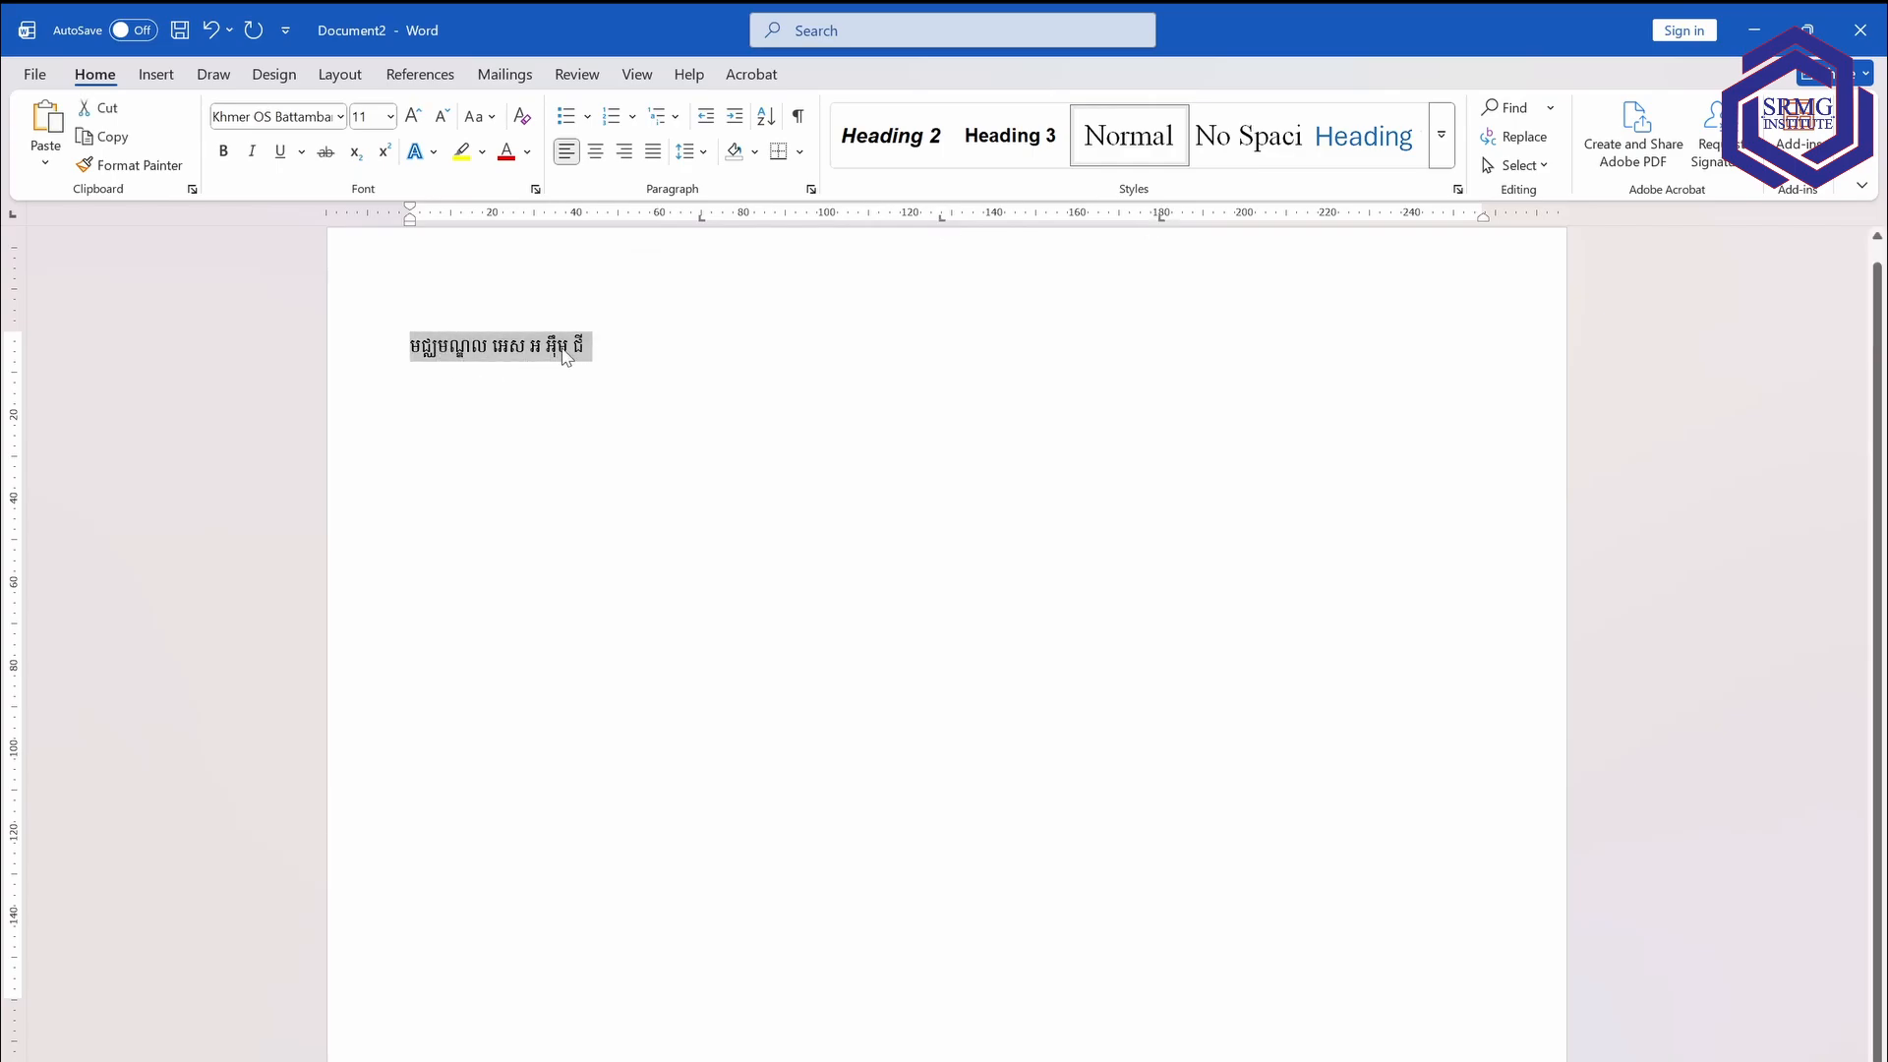
key("Right")
key("Tab")
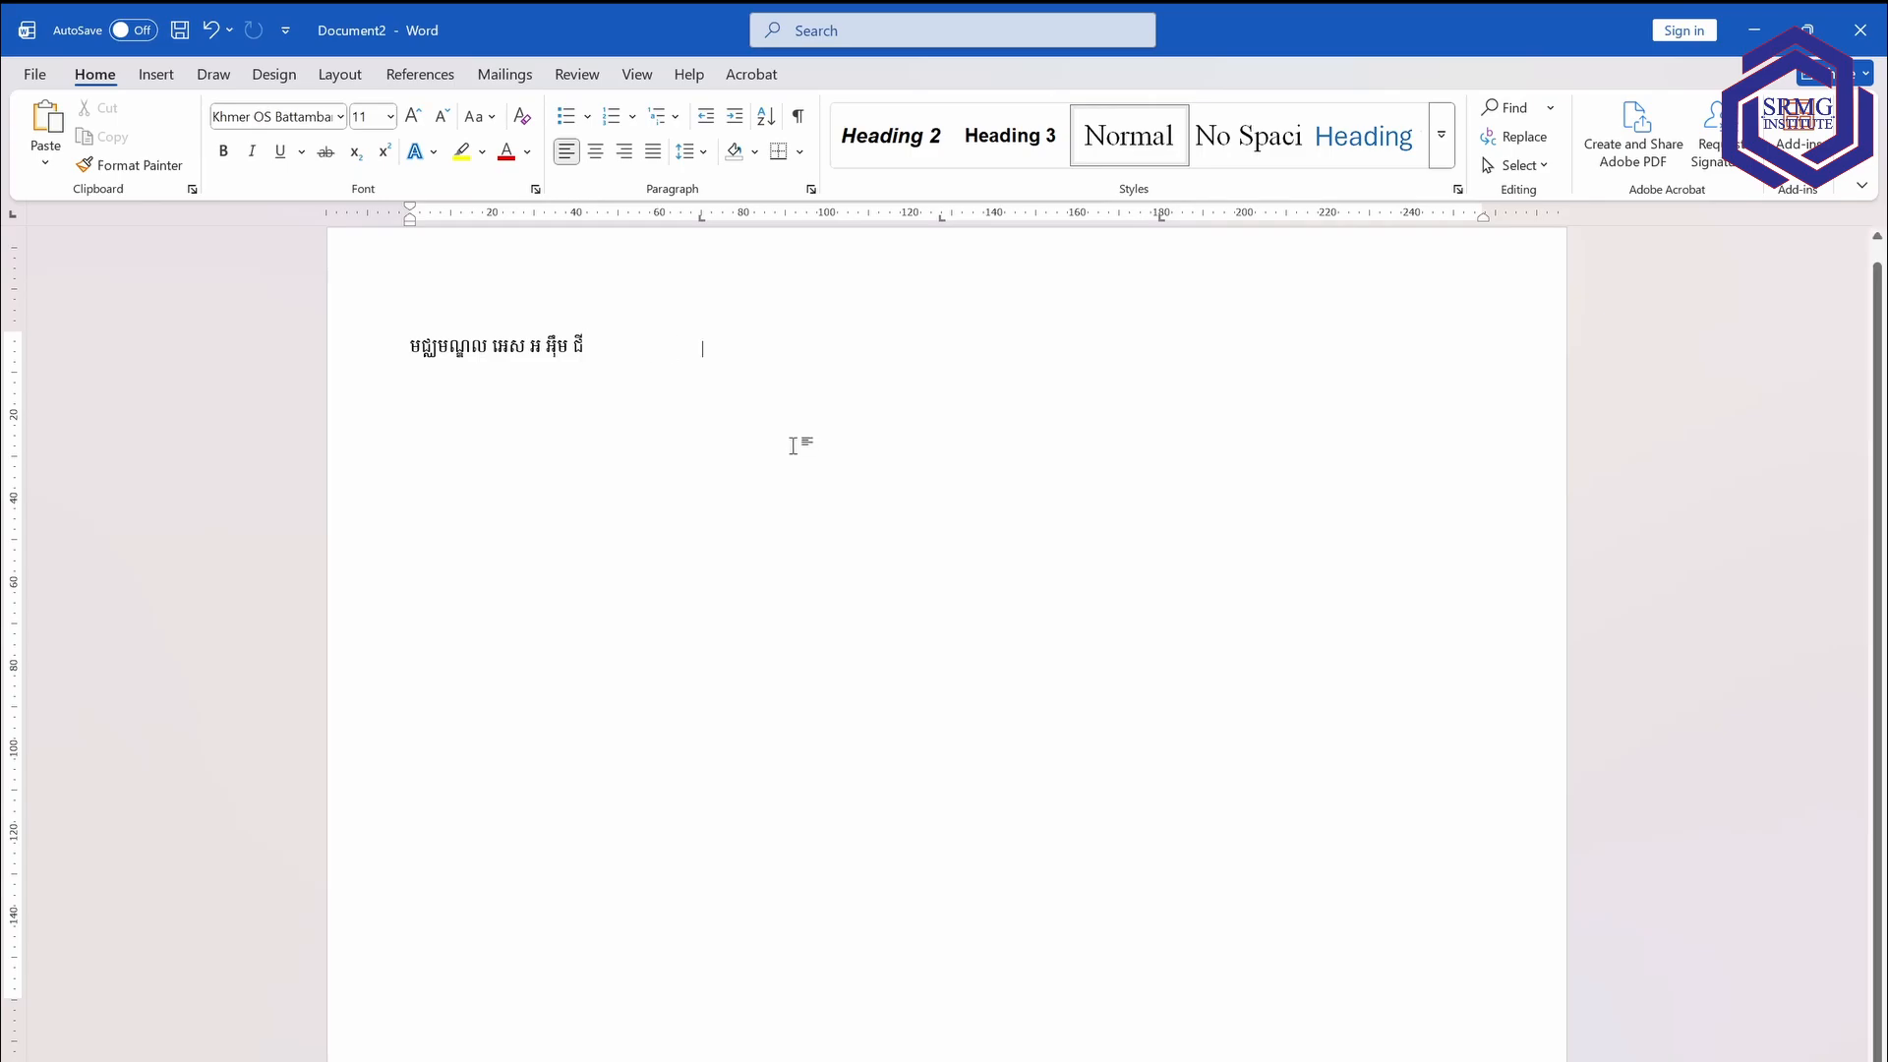
key("ctrl+v")
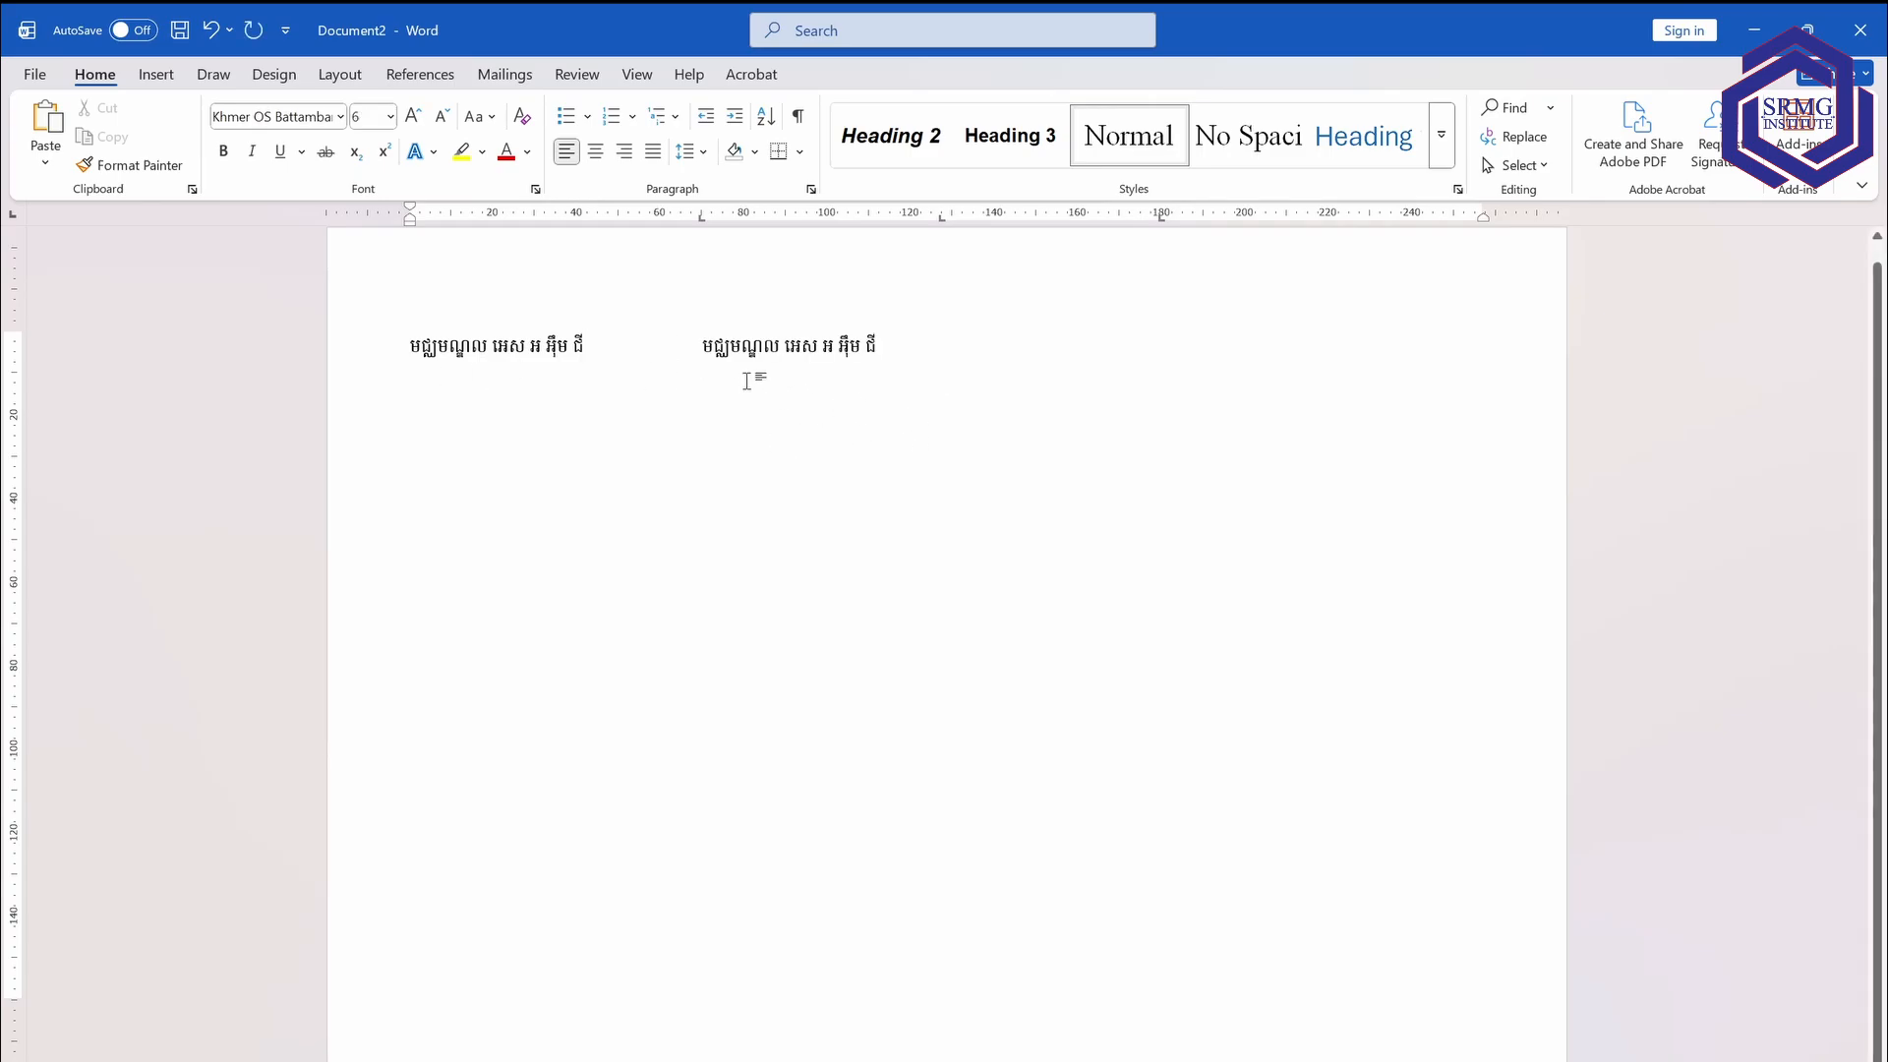
left_click(783, 349)
type("មជ្ឈមណ្ឌល អេស អ អ៊ីម ជី")
key("Down")
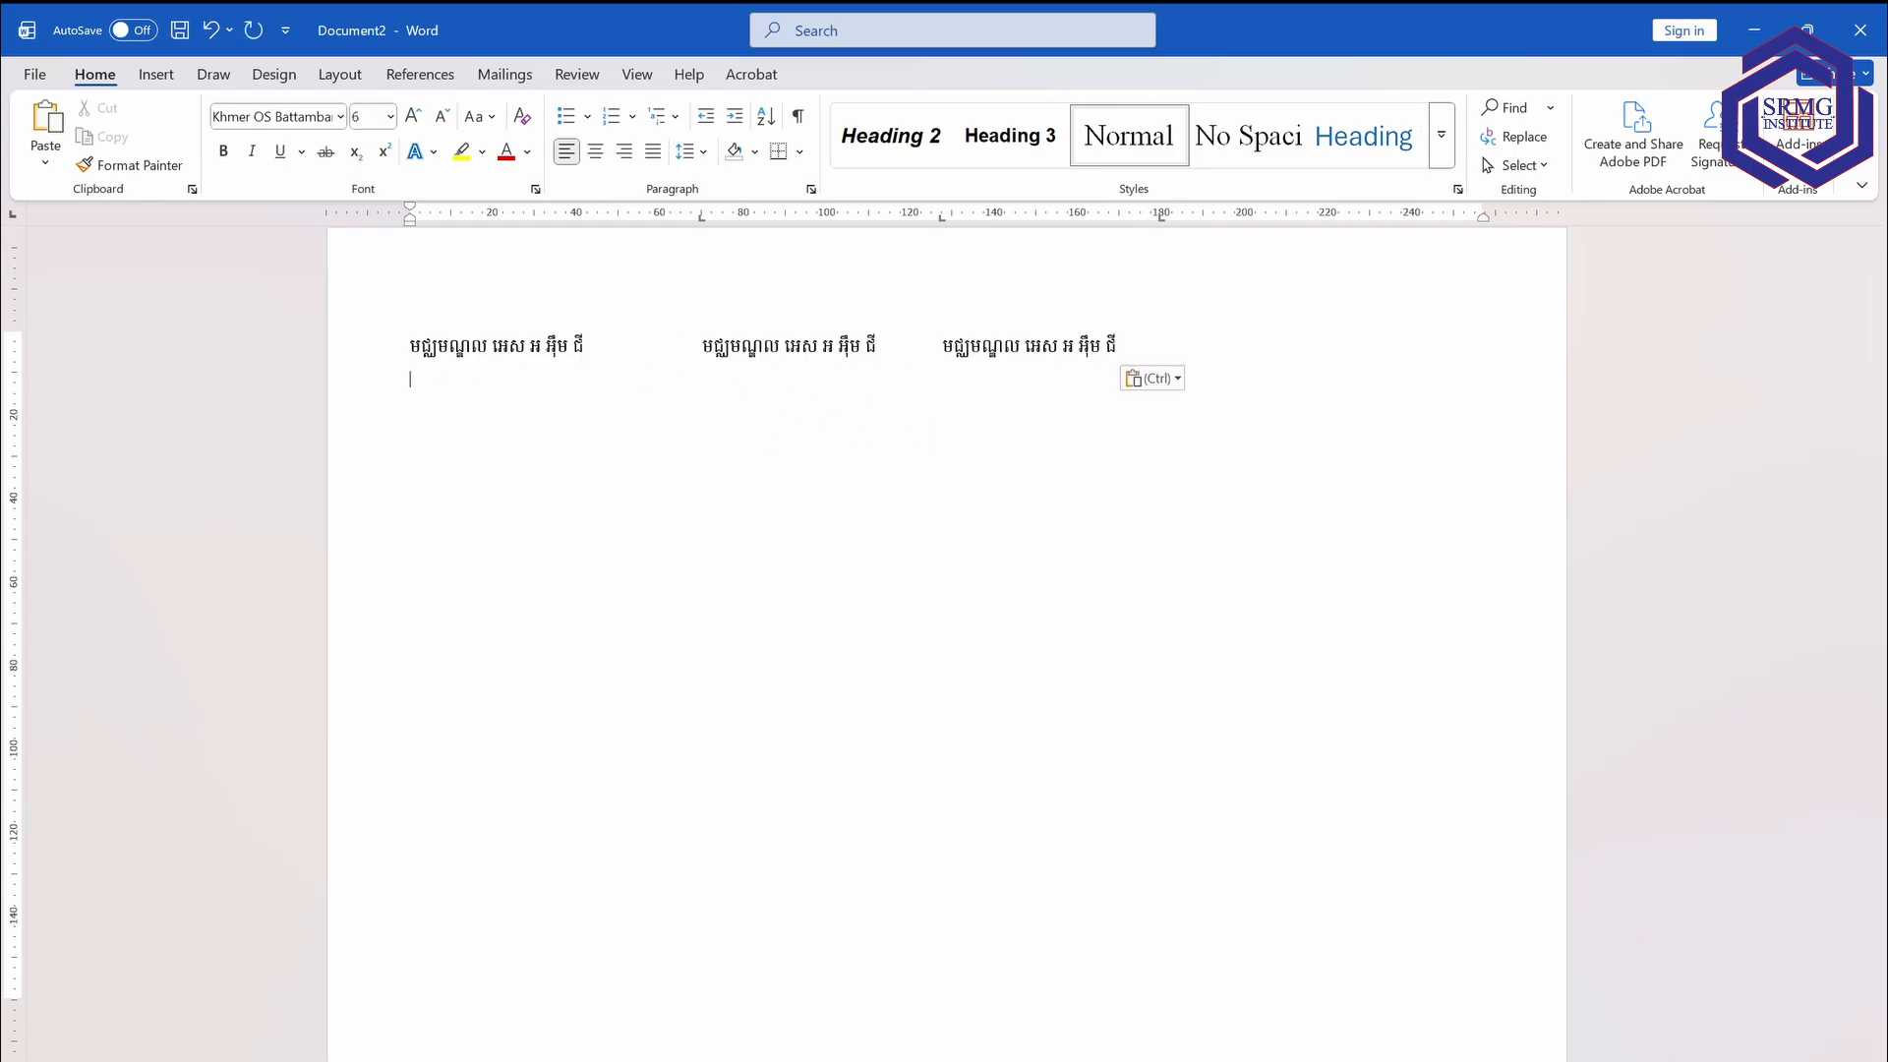
key("Tab")
key("ctrl+v")
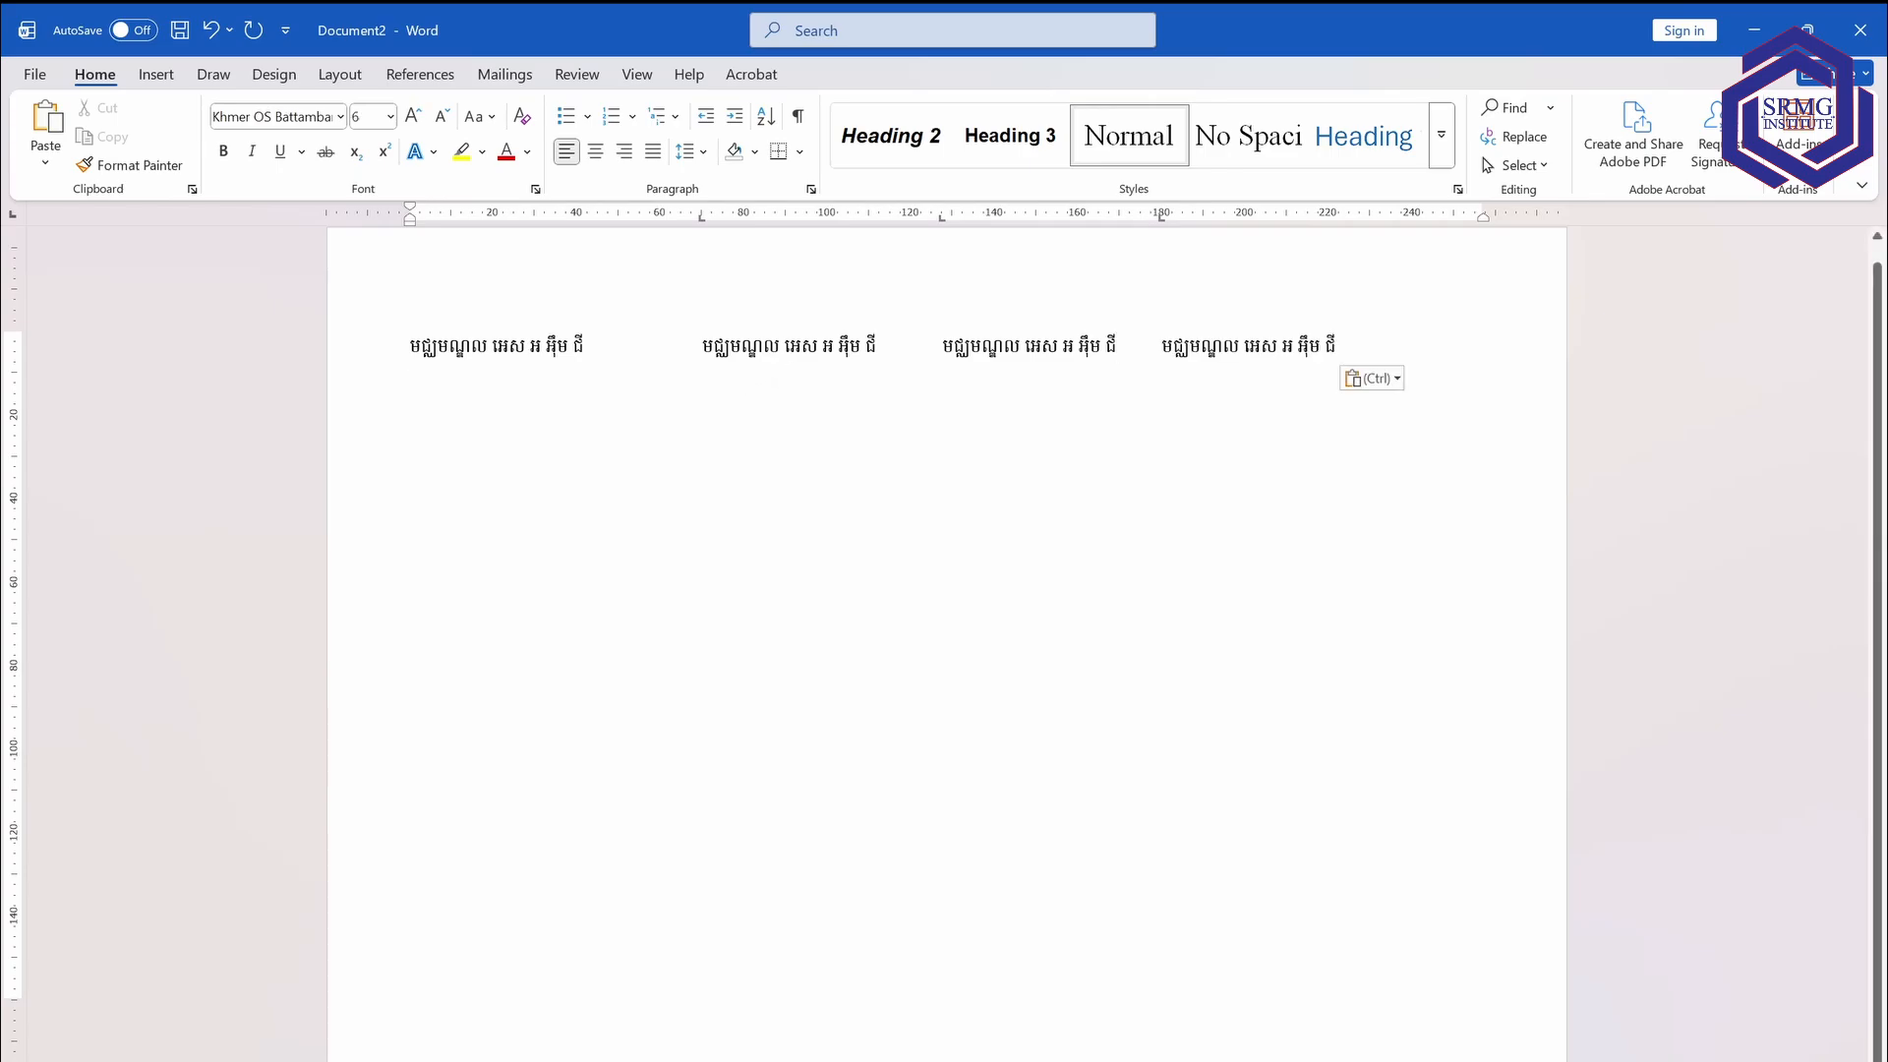
Copy the whole line of four institute names and paste it on new lines to make six rows.
key("Left")
key("shift+Home")
key("ctrl+c")
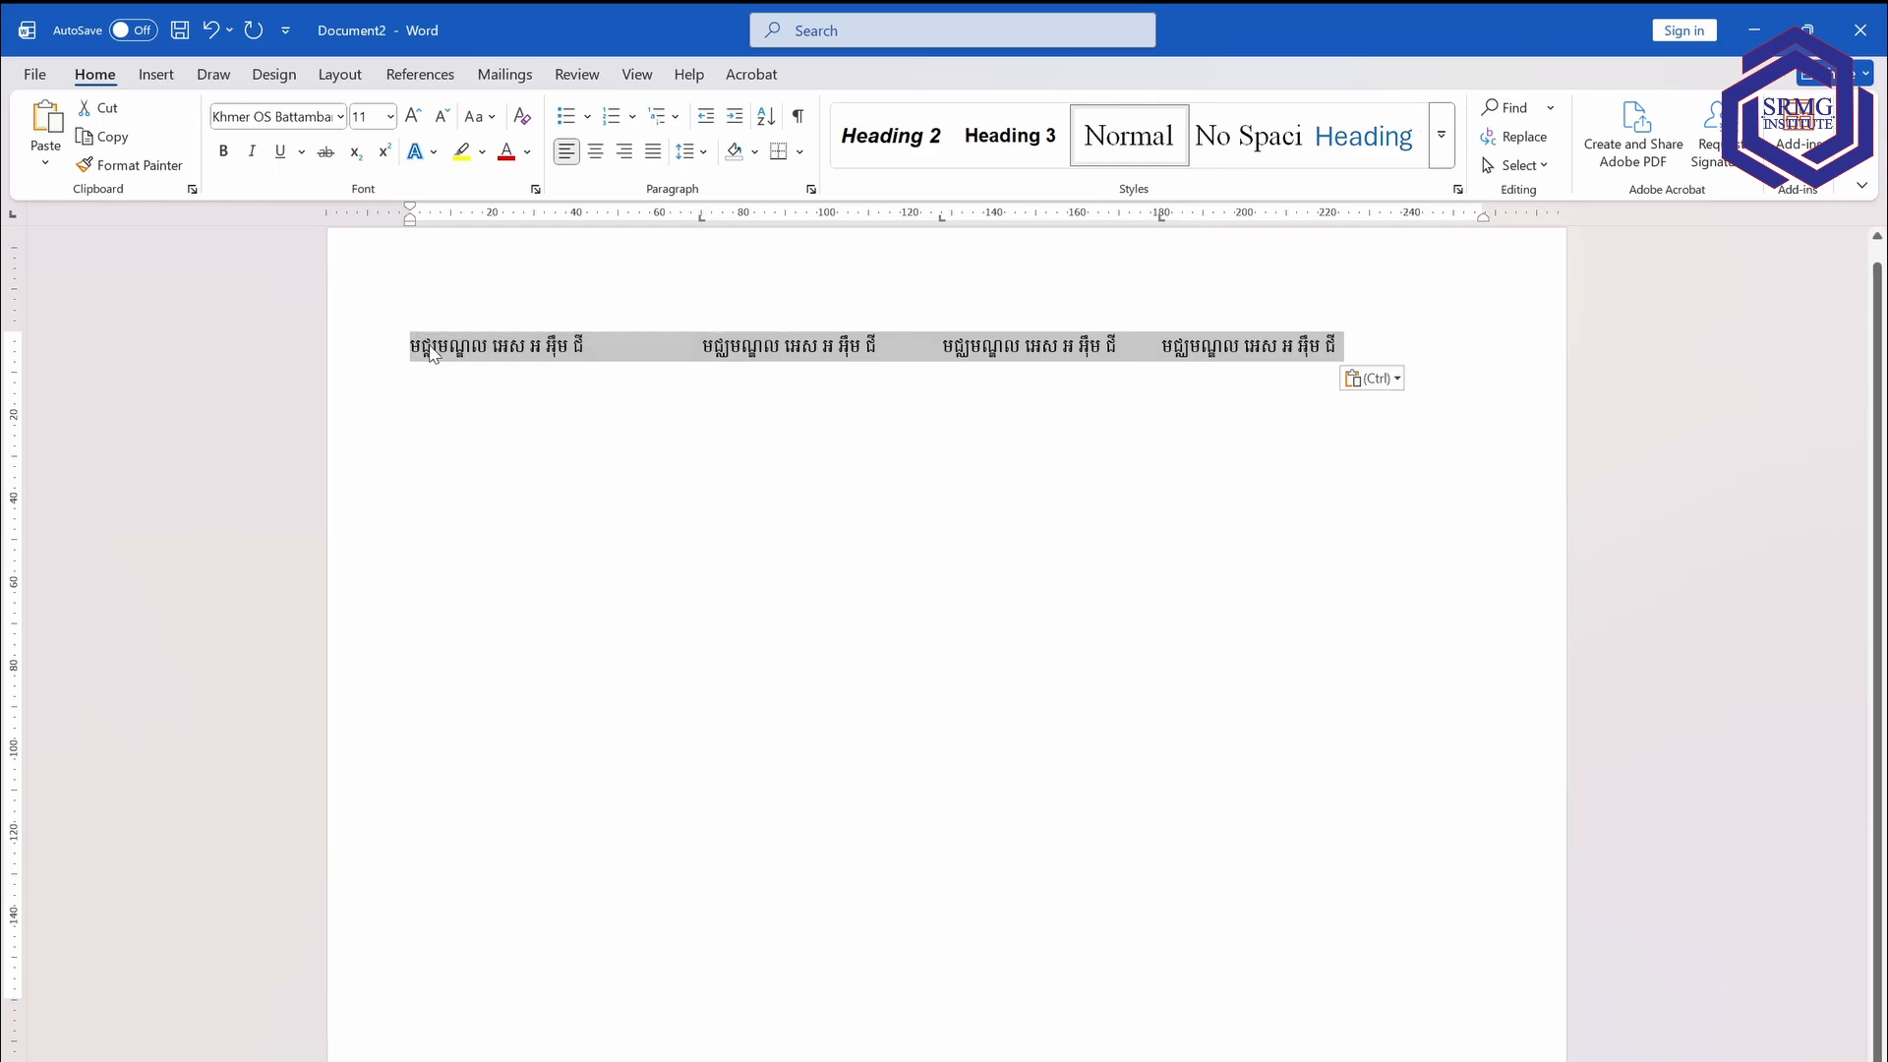
key("Right")
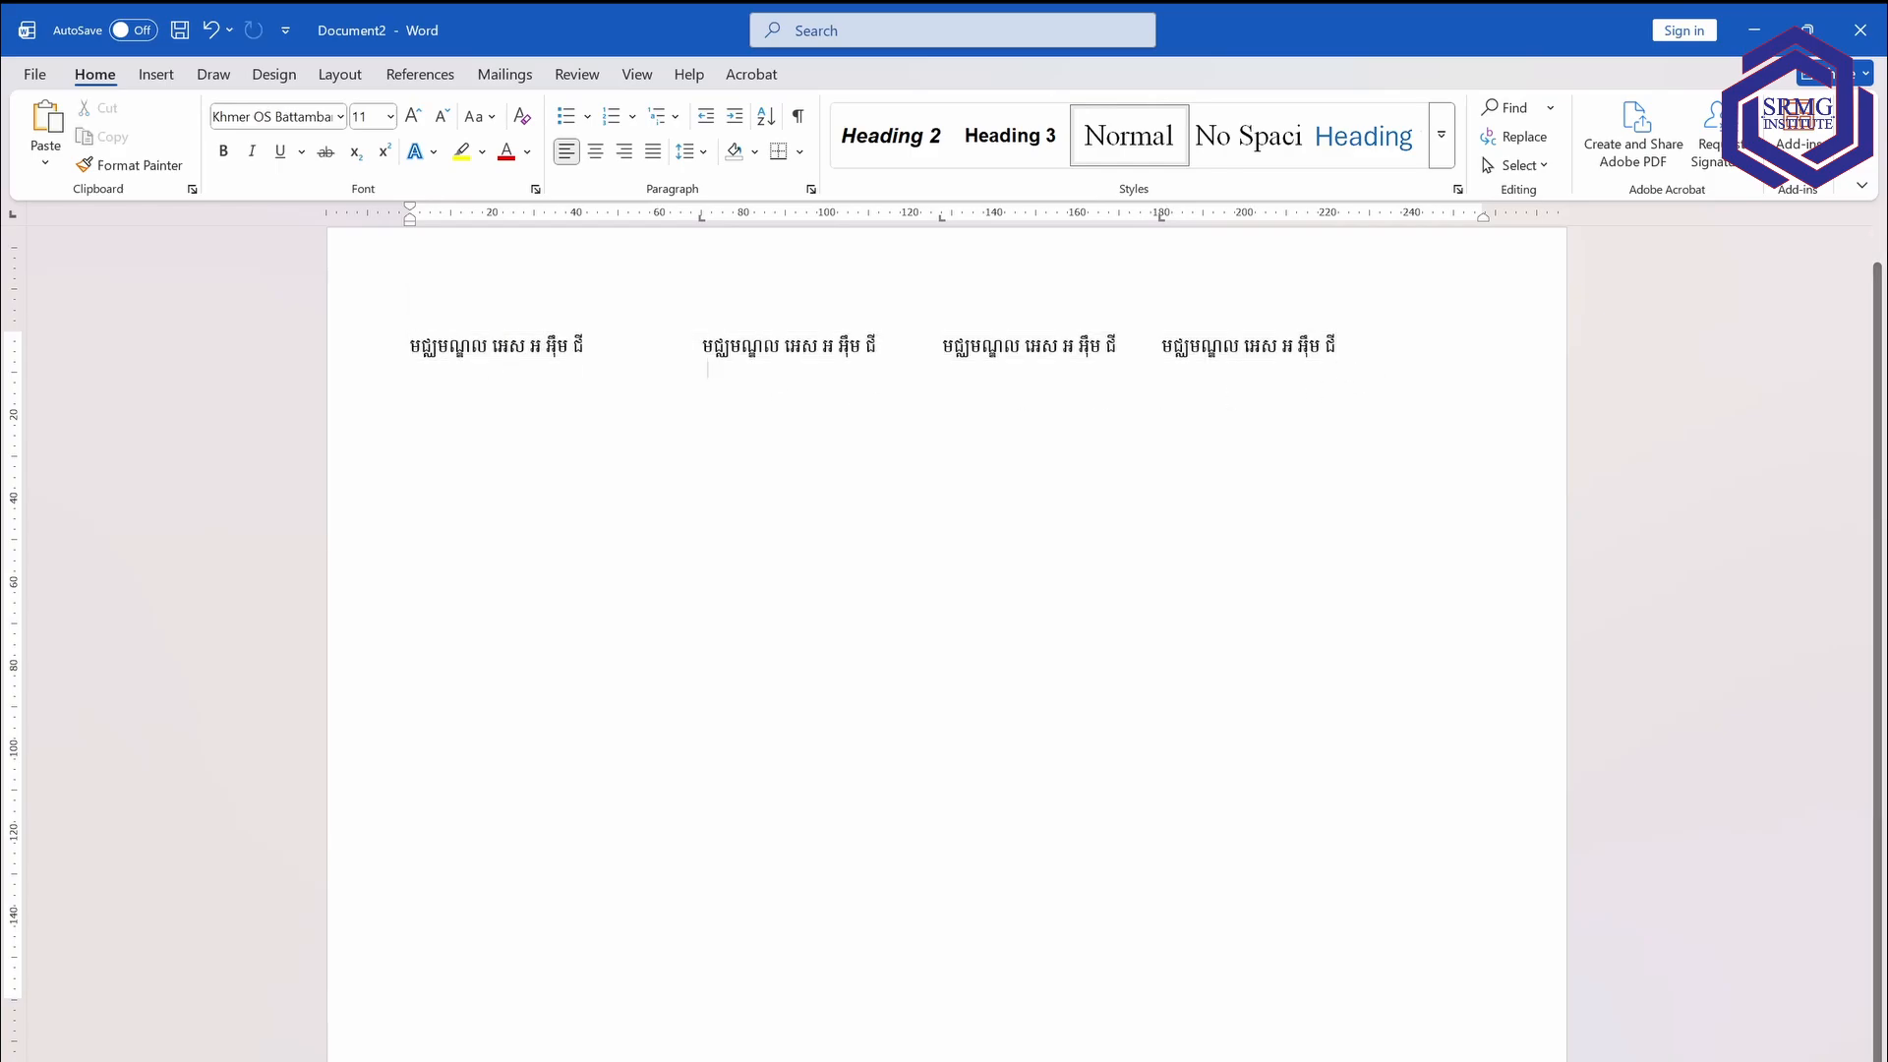
key("Return")
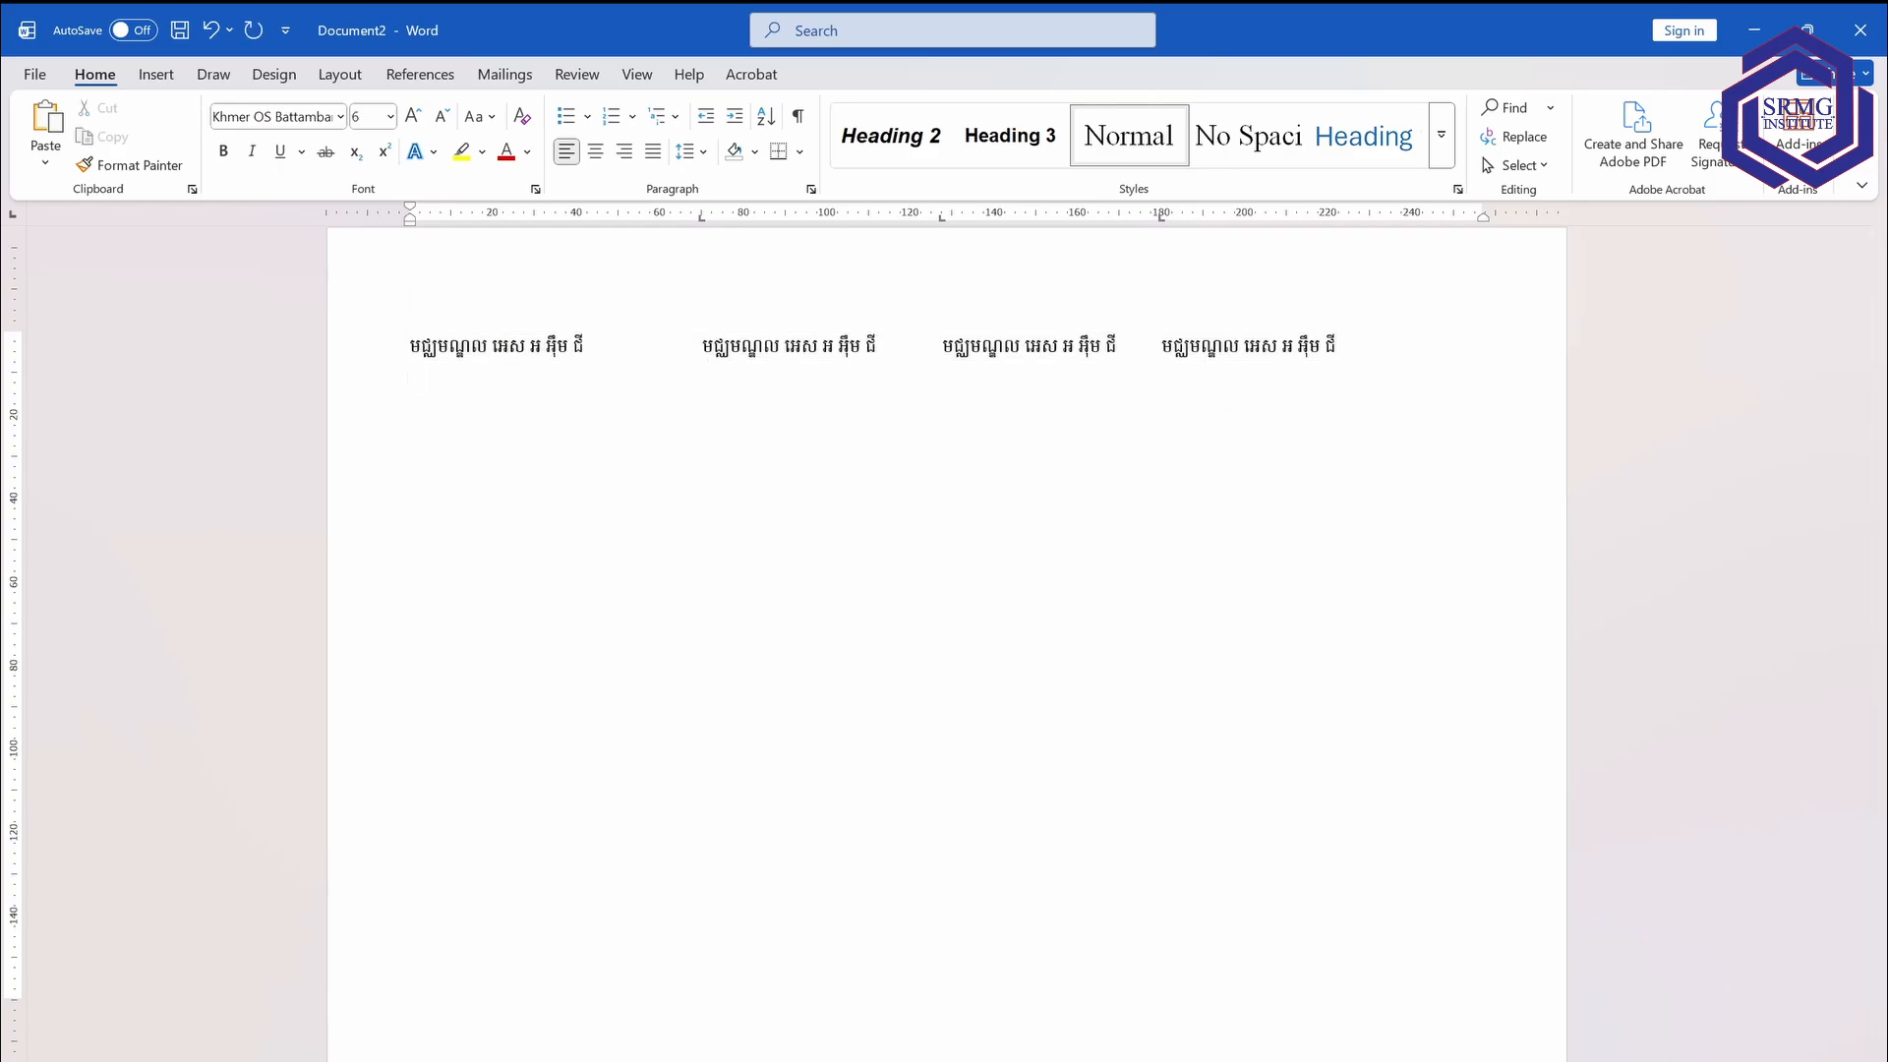
key("ctrl+v")
key("Return")
key("ctrl+v")
key("Return")
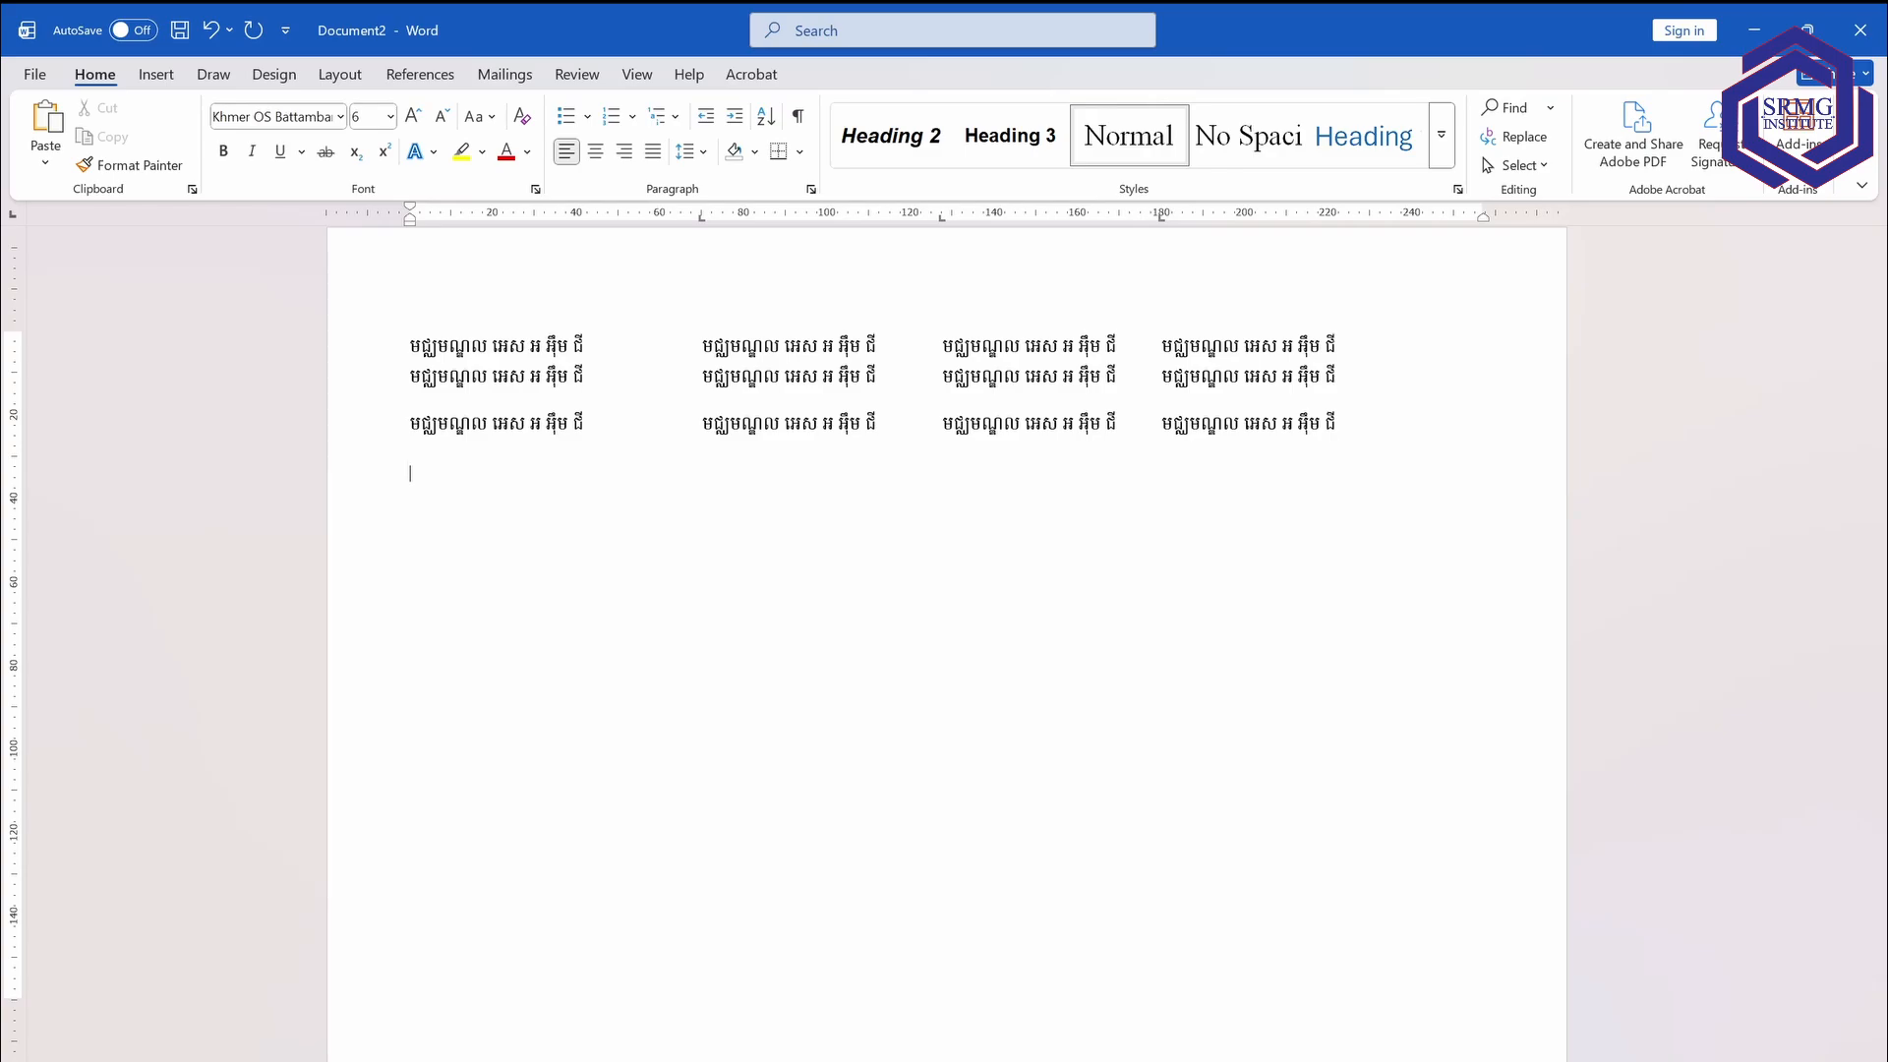
key("ctrl+v")
key("Return")
type("មជ្ឈមណ្ឌល អេស អ អ៊ីម ជី\tមជ្ឈមណ្ឌល អេស អ អ៊ីម ជី\tមជ្ឈមណ្ឌល អេស អ អ៊ីម ជី\tមជ្ឈមណ្ឌល អេស អ អ៊ីម ជី")
key("Return")
type("មជ្ឈមណ្ឌល អេស អ អ៊ីម ជី\tមជ្ឈមណ្ឌល អេស អ អ៊ីម ជី\tមជ្ឈមណ្ឌល អេស អ អ៊ីម ជី\tមជ្ឈមណ្ឌល អេស អ អ៊ីម ជី")
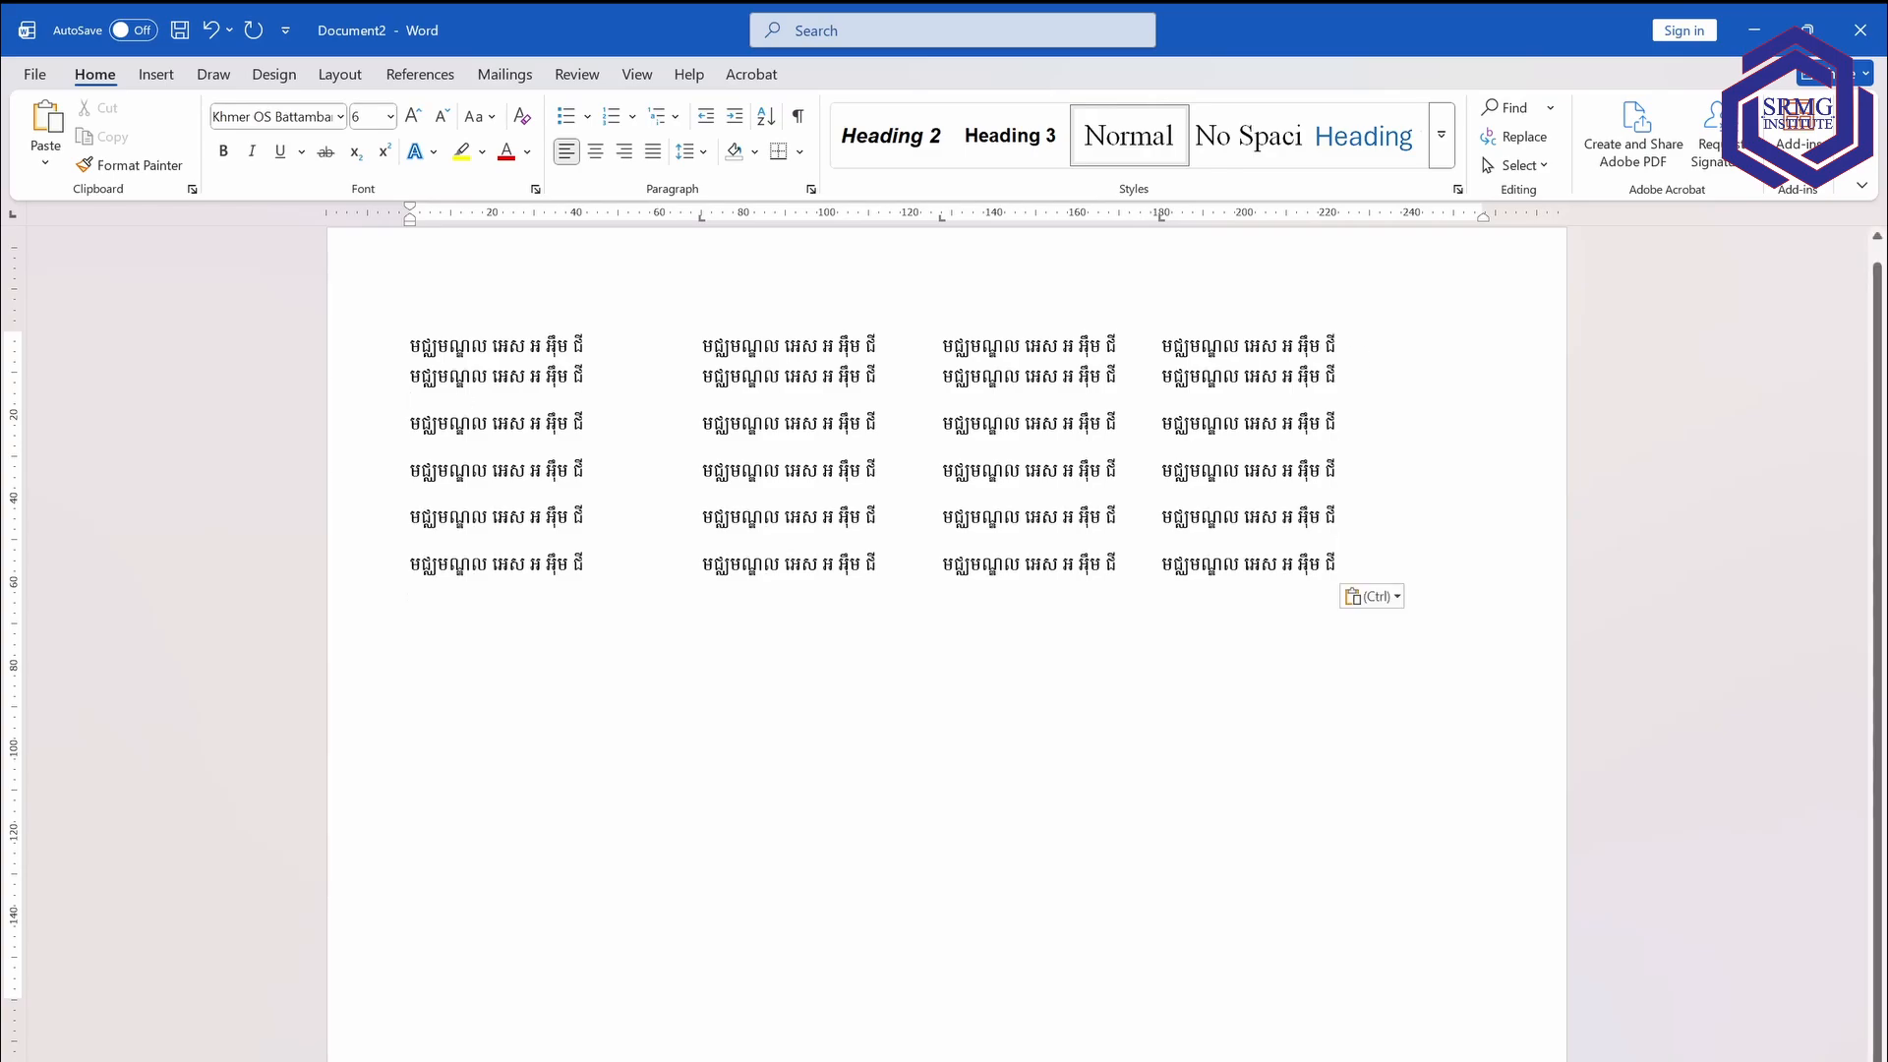
Remove the empty lines between the pasted rows so the six rows follow one another directly.
key("BackSpace")
key("Down")
key("Delete")
key("Down")
key("Delete")
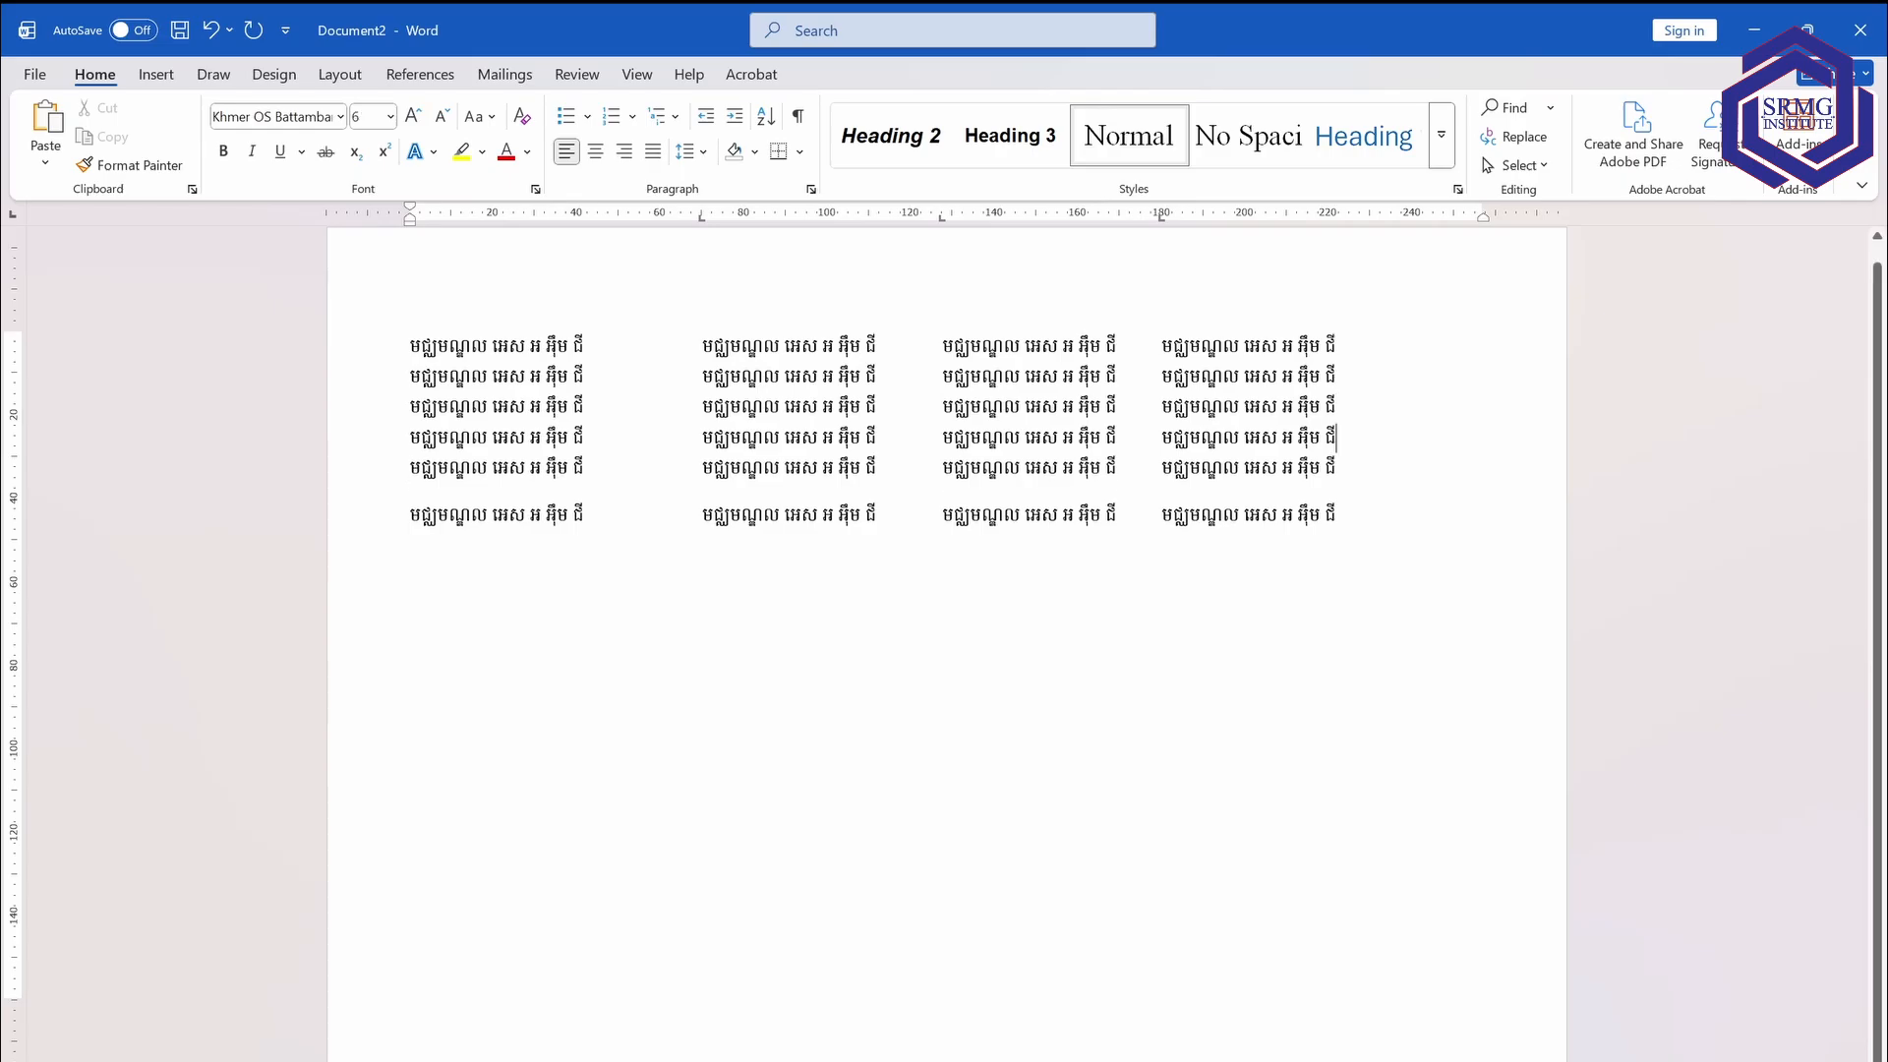
key("Down")
key("Delete")
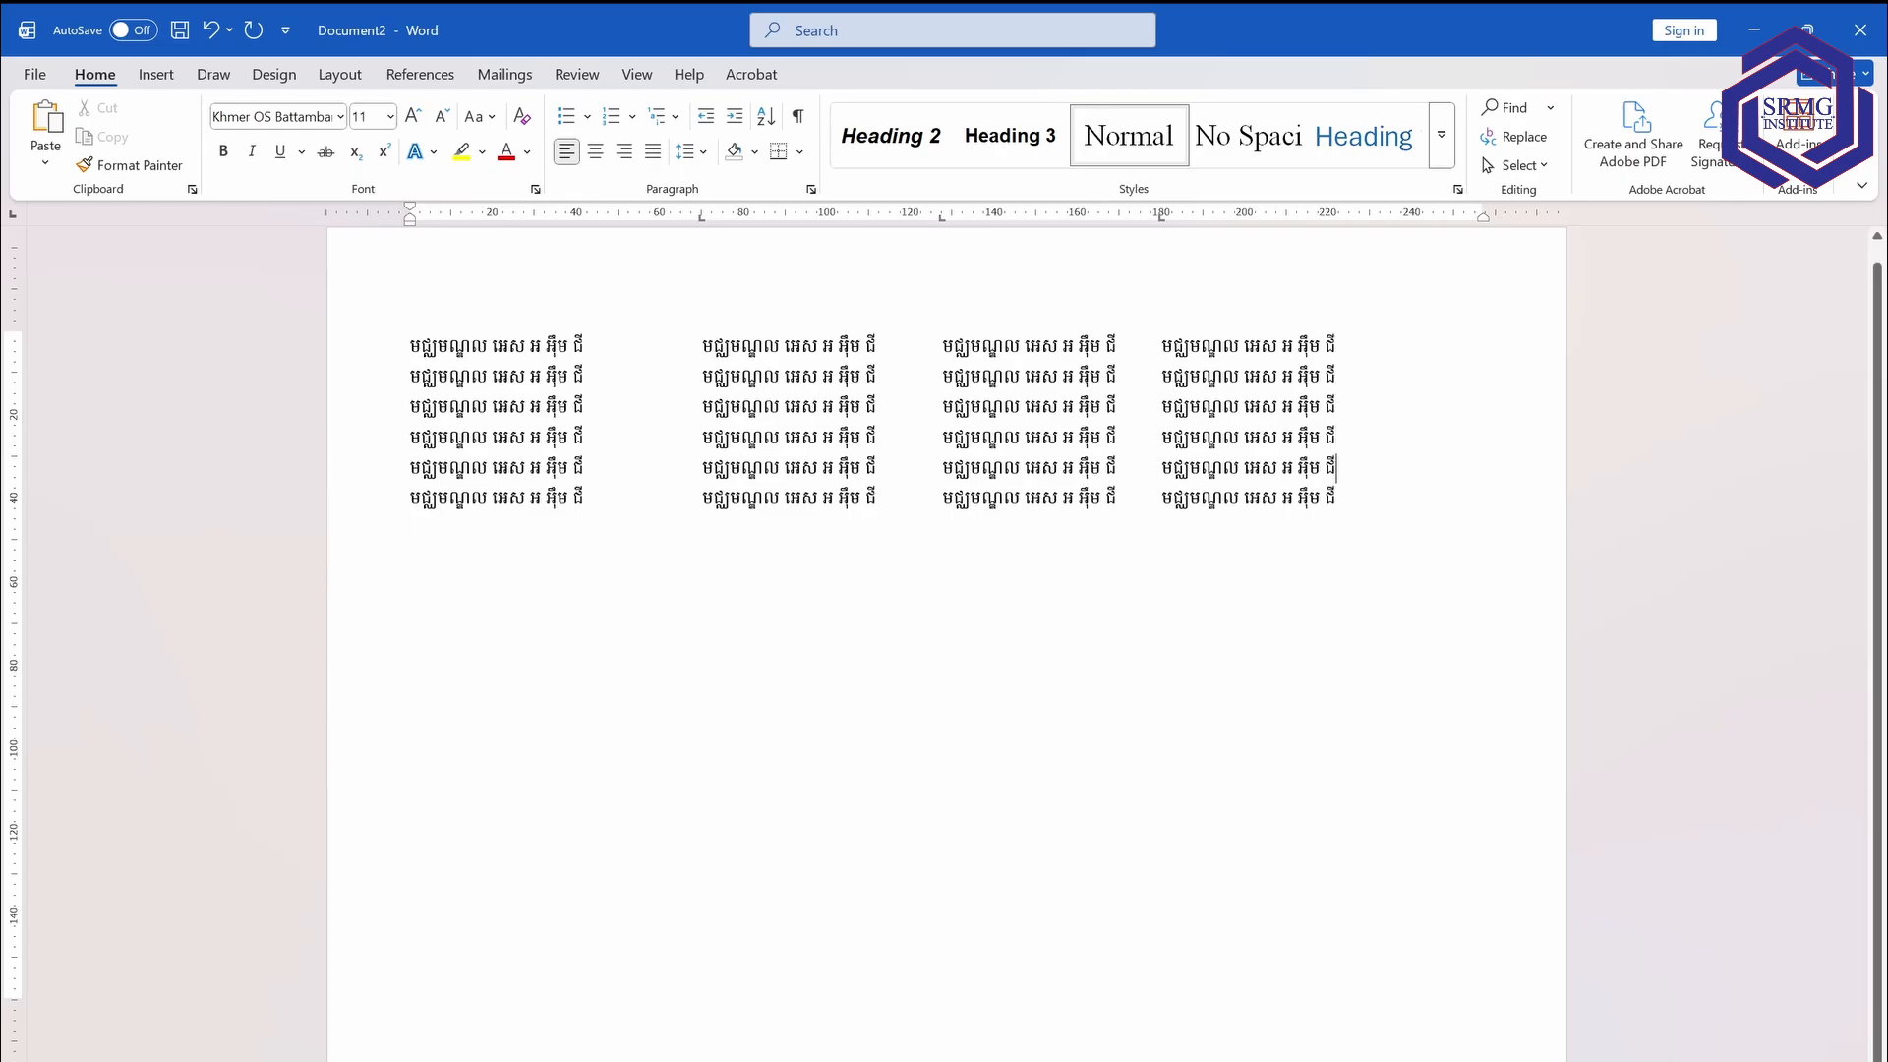
Duplicate the six-row block twice below itself and delete the blank line between the blocks to make 18 continuous rows.
left_click_drag(384, 496, 382, 349)
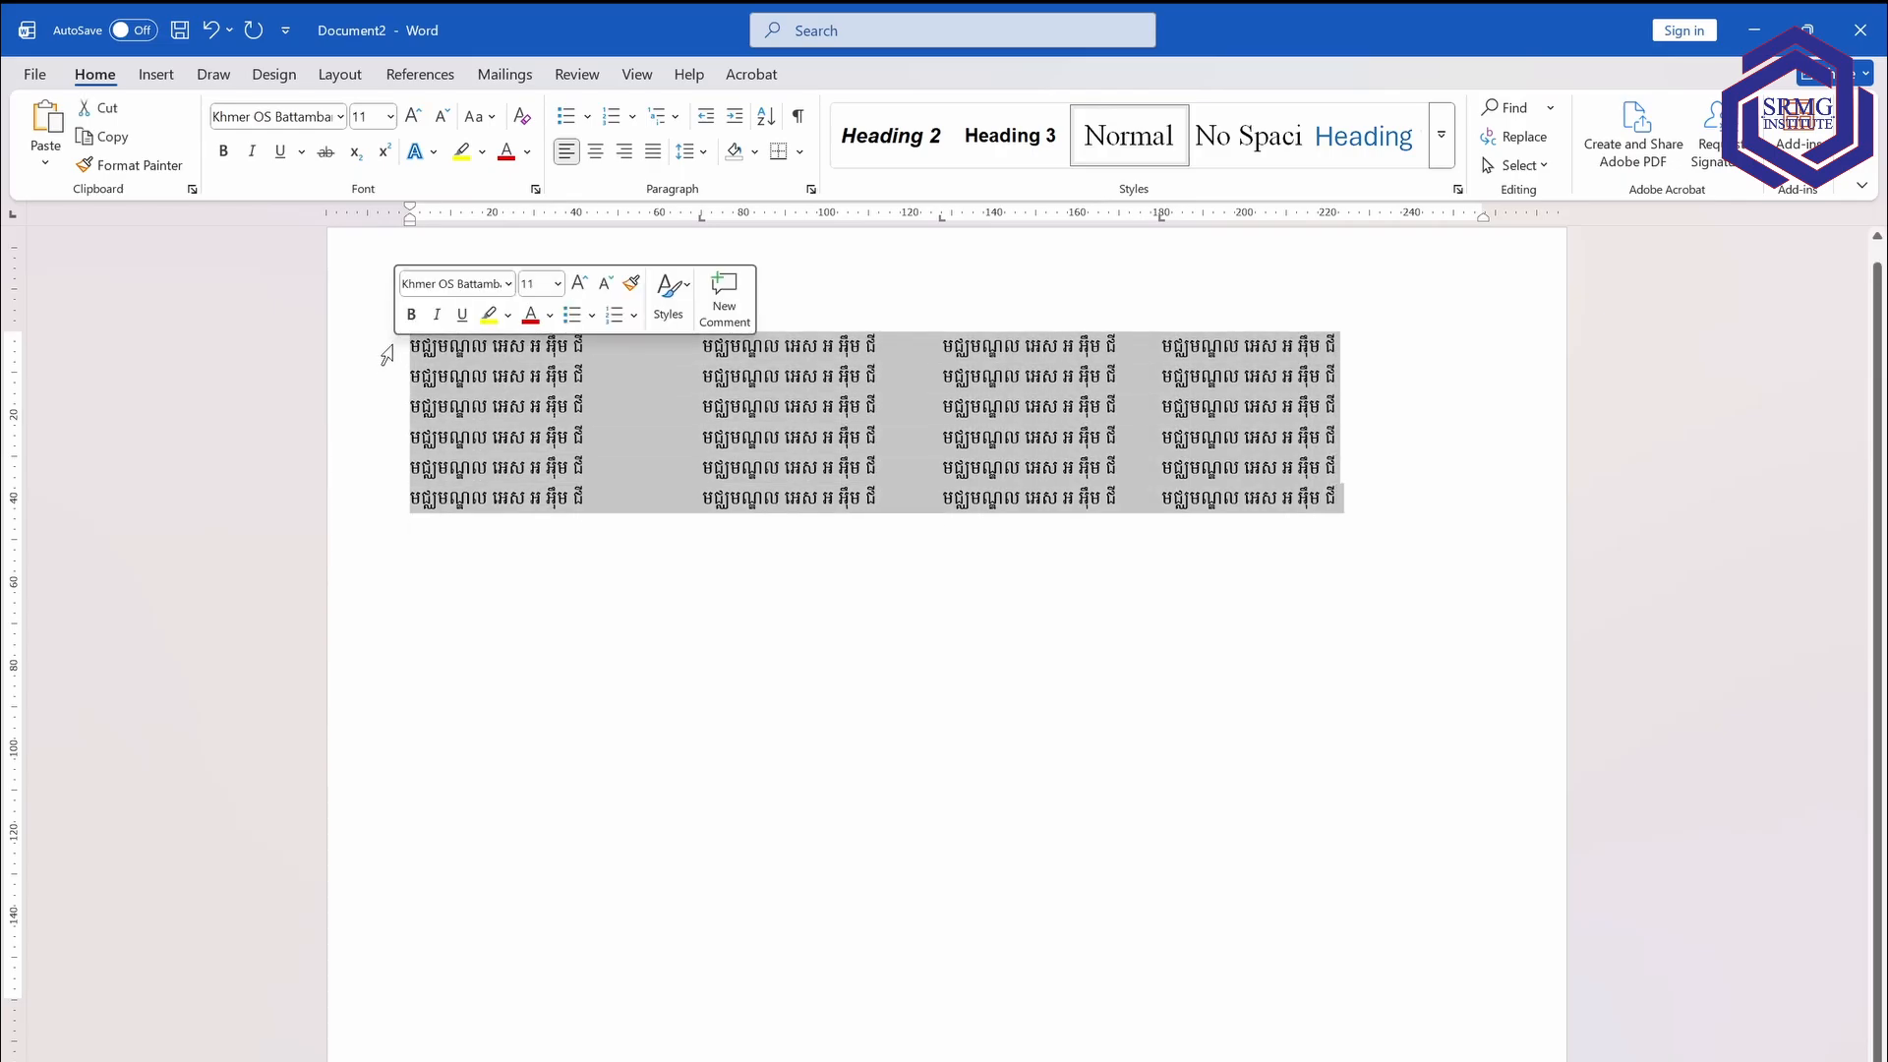
left_click(1339, 500)
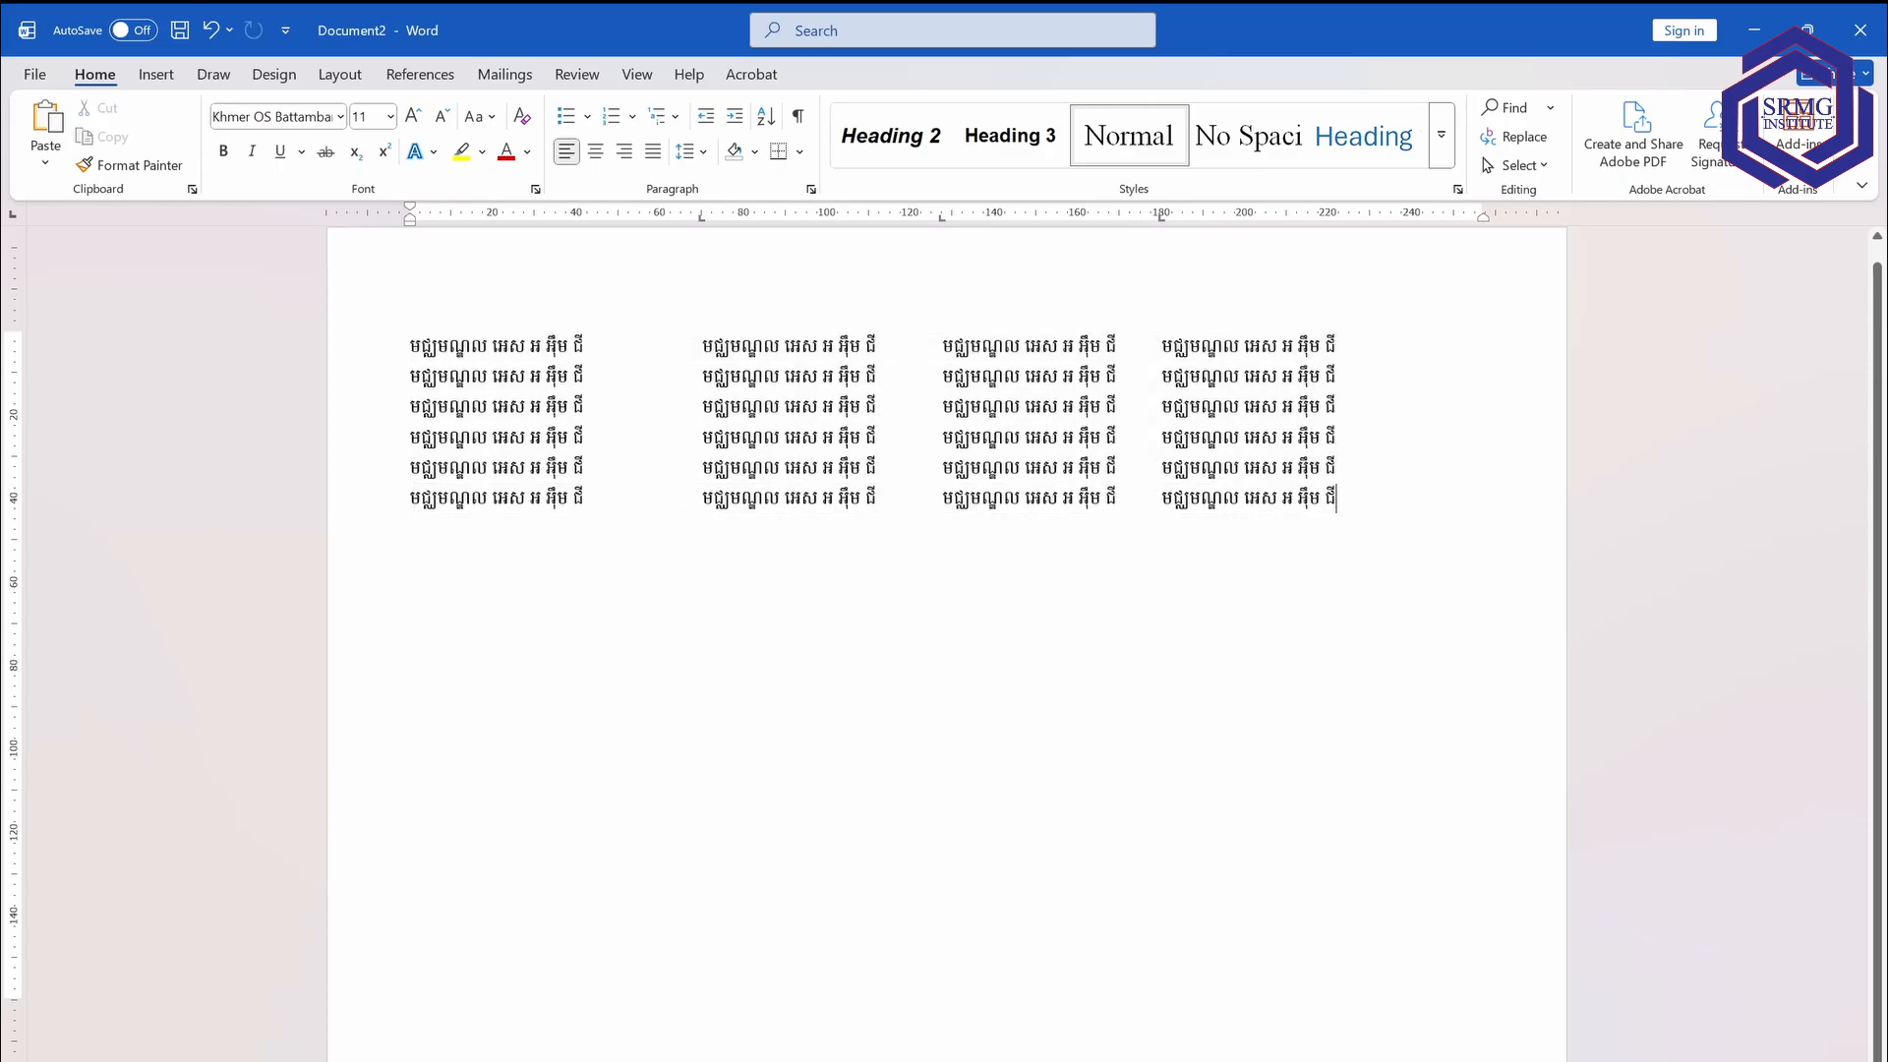
key("Return")
type("មជ្ឈមណ្ឌល អេស អ អ៊ីម ជី\tមជ្ឈមណ្ឌល អេស អ អ៊ីម ជី\tមជ្ឈមណ្ឌល អេស អ អ៊ីម ជី\tមជ្ឈមណ្ឌល អេស អ អ៊ីម ជី មជ្ឈមណ្ឌល អេស អ អ៊ីម ជី\tមជ្ឈមណ្ឌល អេស អ អ៊ីម ជី\tមជ្ឈមណ្ឌល អេស អ អ៊ីម ជី\tមជ្ឈមណ្ឌល អេស អ អ៊ីម ជី មជ្ឈមណ្ឌល អេស អ អ៊ីម ជី\tមជ្ឈមណ្ឌល អេស អ អ៊ីម ជី\tមជ្ឈមណ្ឌល អេស អ អ៊ីម ជី\tមជ្ឈមណ្ឌល អេស អ អ៊ីម ជី មជ្ឈមណ្ឌល អេស អ អ៊ីម ជី\tមជ្ឈមណ្ឌល អេស អ អ៊ីម ជី\tមជ្ឈមណ្ឌល អេស អ អ៊ីម ជី\tមជ្ឈមណ្ឌល អេស អ អ៊ីម ជី មជ្ឈមណ្ឌល អេស អ អ៊ីម ជី\tមជ្ឈមណ្ឌល អេស អ អ៊ីម ជី\tមជ្ឈមណ្ឌល អេស អ អ៊ីម ជី\tមជ្ឈមណ្ឌល អេស អ អ៊ីម ជី មជ្ឈមណ្ឌល អេស អ អ៊ីម ជី\tមជ្ឈមណ្ឌល អេស អ អ៊ីម ជី\tមជ្ឈមណ្ឌល អេស អ អ៊ីម ជី\tមជ្ឈមណ្ឌល អេស អ អ៊ីម ជី")
key("Return")
type("មជ្ឈមណ្ឌល អេស អ អ៊ីម ជី\tមជ្ឈមណ្ឌល អេស អ អ៊ីម ជី\tមជ្ឈមណ្ឌល អេស អ អ៊ីម ជី\tមជ្ឈមណ្ឌល អេស អ អ៊ីម ជី មជ្ឈមណ្ឌល អេស អ អ៊ីម ជី\tមជ្ឈមណ្ឌល អេស អ អ៊ីម ជី\tមជ្ឈមណ្ឌល អេស អ អ៊ីម ជី\tមជ្ឈមណ្ឌល អេស អ អ៊ីម ជី មជ្ឈមណ្ឌល អេស អ អ៊ីម ជី\tមជ្ឈមណ្ឌល អេស អ អ៊ីម ជី\tមជ្ឈមណ្ឌល អេស អ អ៊ីម ជី\tមជ្ឈមណ្ឌល អេស អ អ៊ីម ជី មជ្ឈមណ្ឌល អេស អ អ៊ីម ជី\tមជ្ឈមណ្ឌល អេស អ អ៊ីម ជី\tមជ្ឈមណ្ឌល អេស អ អ៊ីម ជី\tមជ្ឈមណ្ឌល អេស អ អ៊ីម ជី មជ្ឈមណ្ឌល អេស អ អ៊ីម ជី\tមជ្ឈមណ្ឌល អេស អ អ៊ីម ជី\tមជ្ឈមណ្ឌល អេស អ អ៊ីម ជី\tមជ្ឈមណ្ឌល អេស អ អ៊ីម ជី មជ្ឈមណ្ឌល អេស អ អ៊ីម ជី\tមជ្ឈមណ្ឌល អេស អ អ៊ីម ជី\tមជ្ឈមណ្ឌល អេស អ អ៊ីម ជី\tមជ្ឈមណ្ឌល អេស អ អ៊ីម ជី")
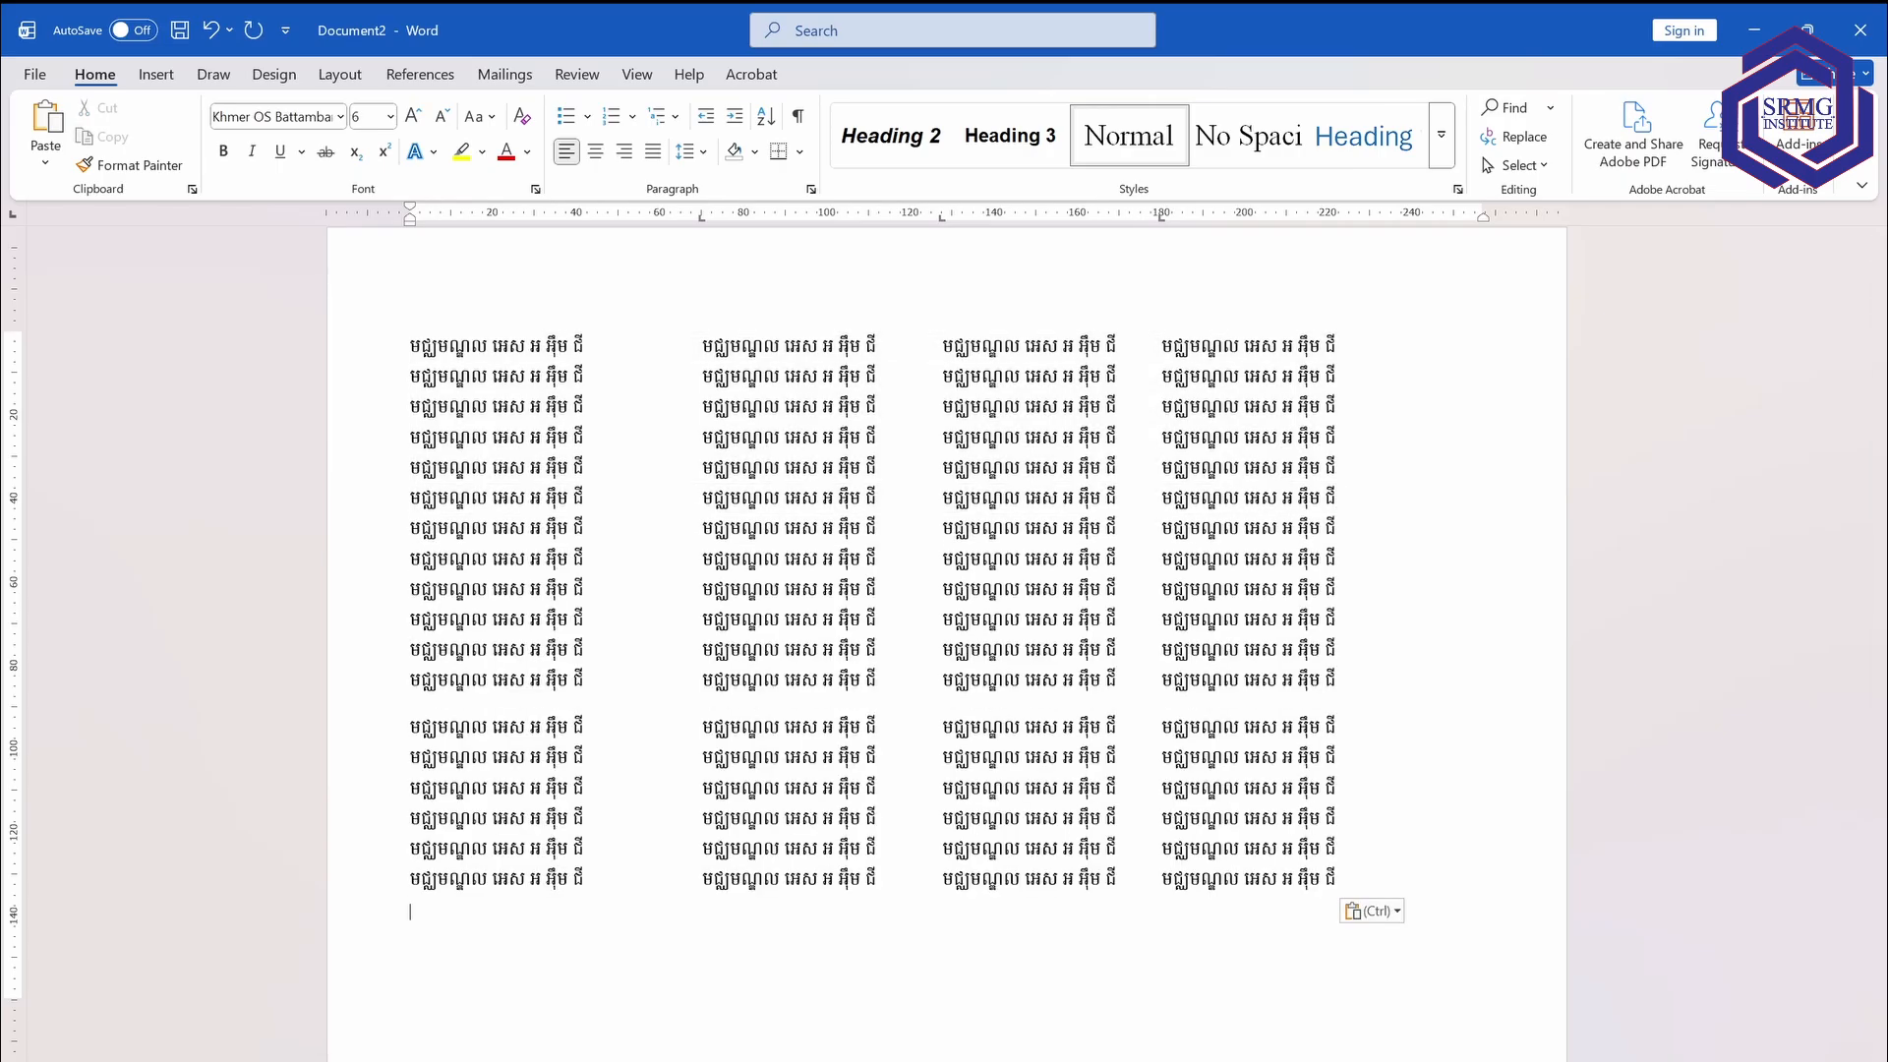
left_click(458, 704)
key("BackSpace")
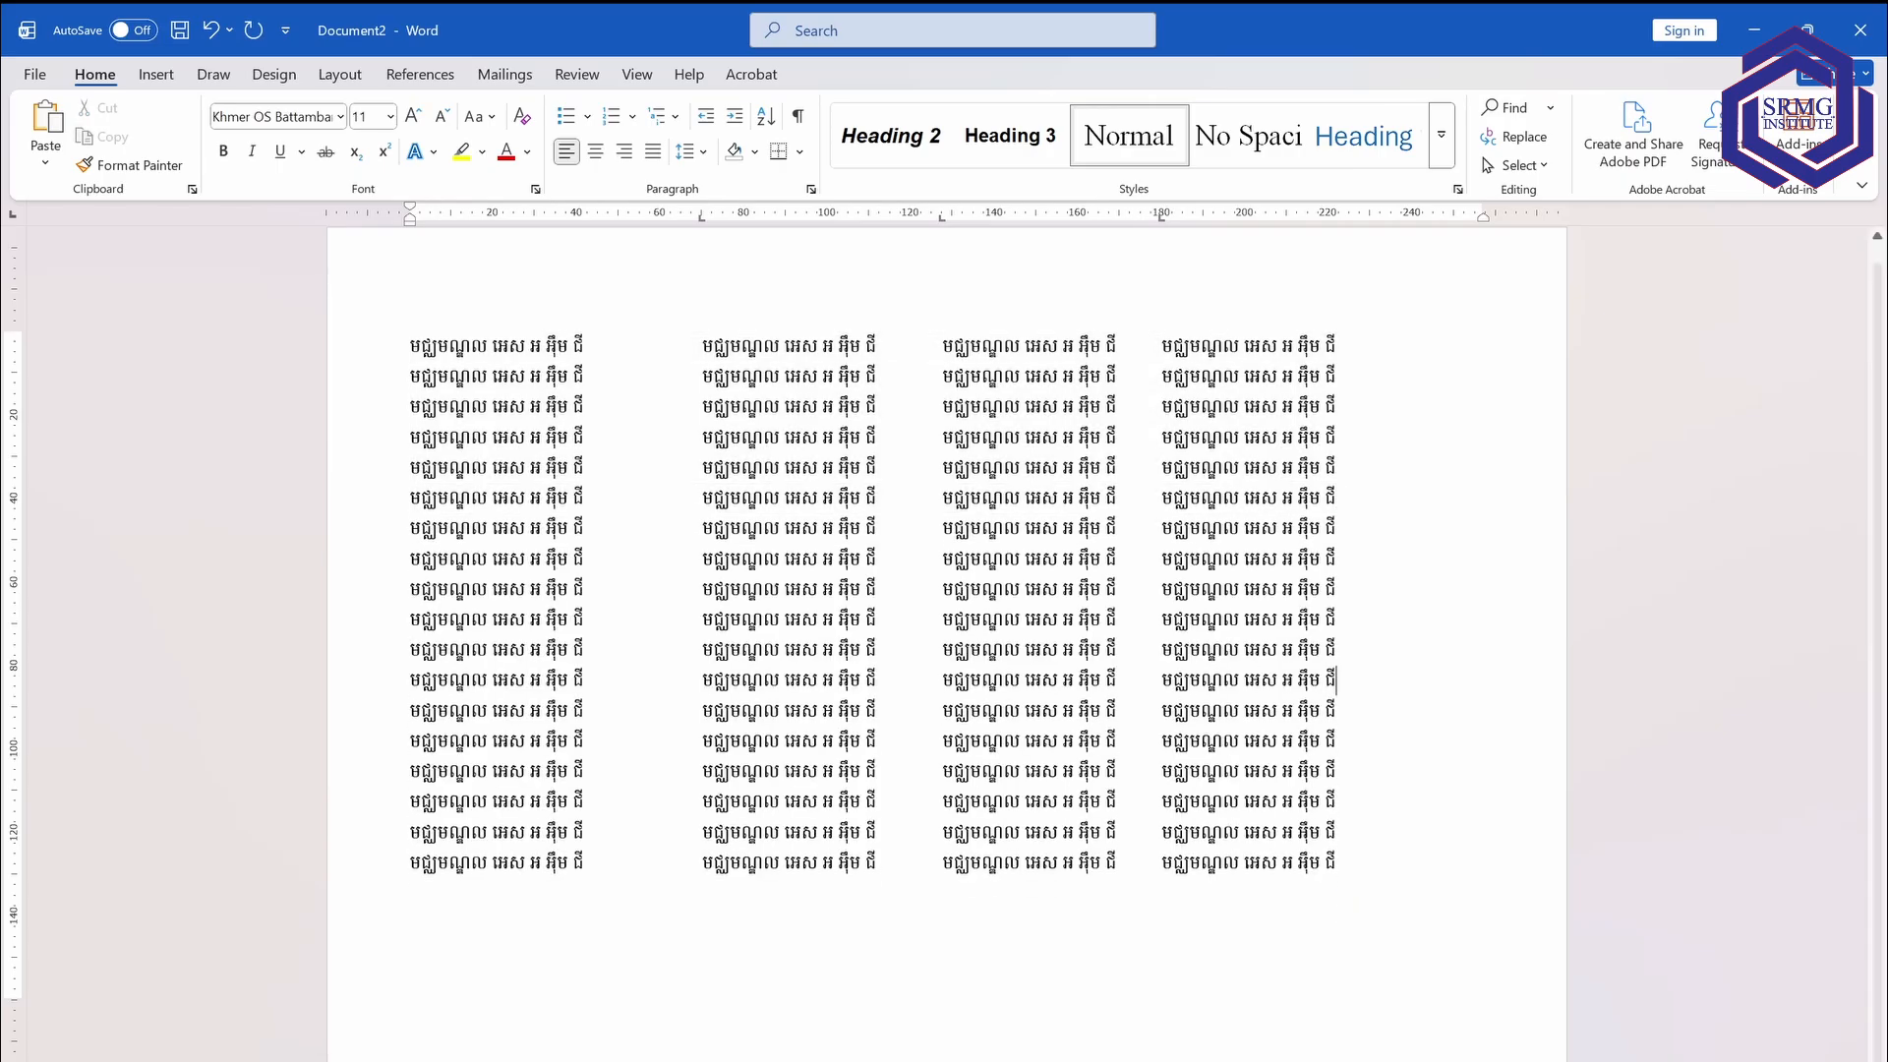
Set the line spacing of all the institute name rows to 1.5.
left_click_drag(1339, 865, 423, 339)
left_click(685, 150)
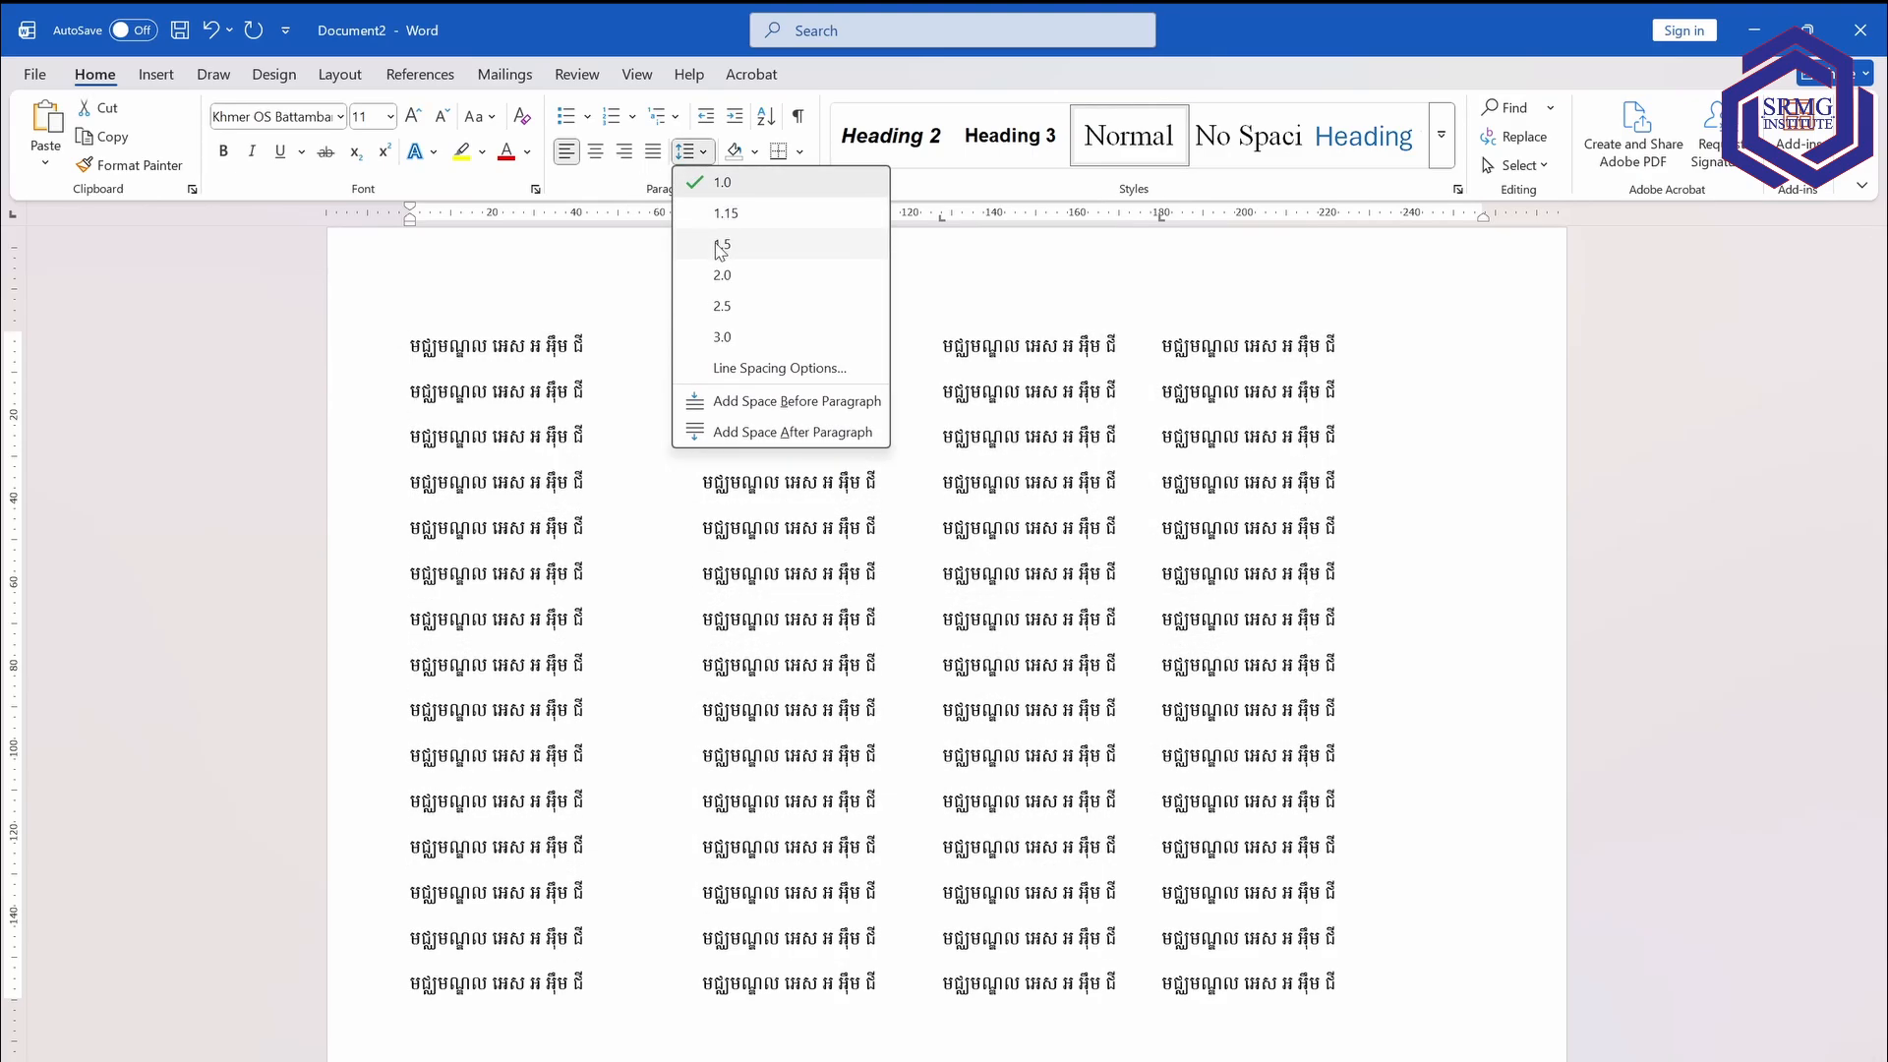
key("Escape")
Move the three tab stops of all rows to about 60, 117 and 172 mm to tighten the columns.
left_click_drag(701, 216, 661, 229)
left_click_drag(941, 221, 900, 229)
key("ctrl+a")
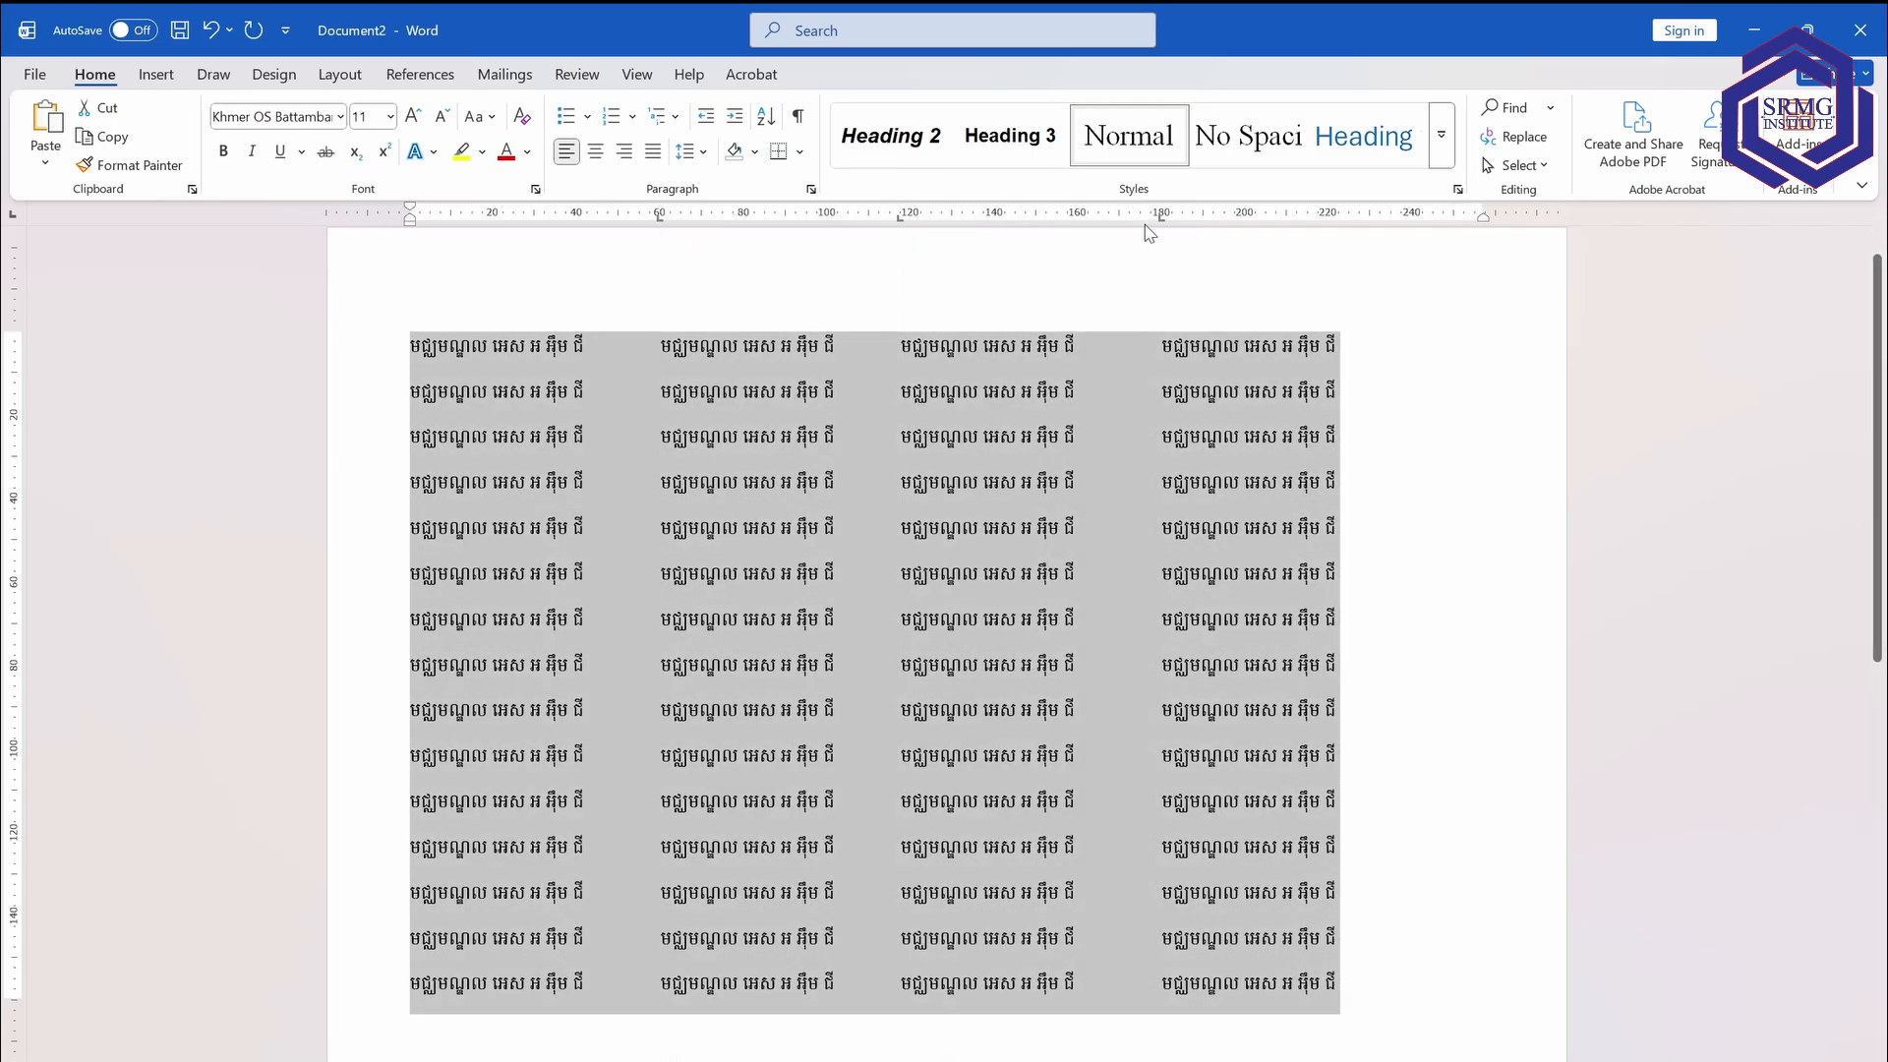
left_click_drag(1163, 226, 1131, 232)
Color all the institute name rows with the darkest shade of the light blue theme color.
left_click(528, 152)
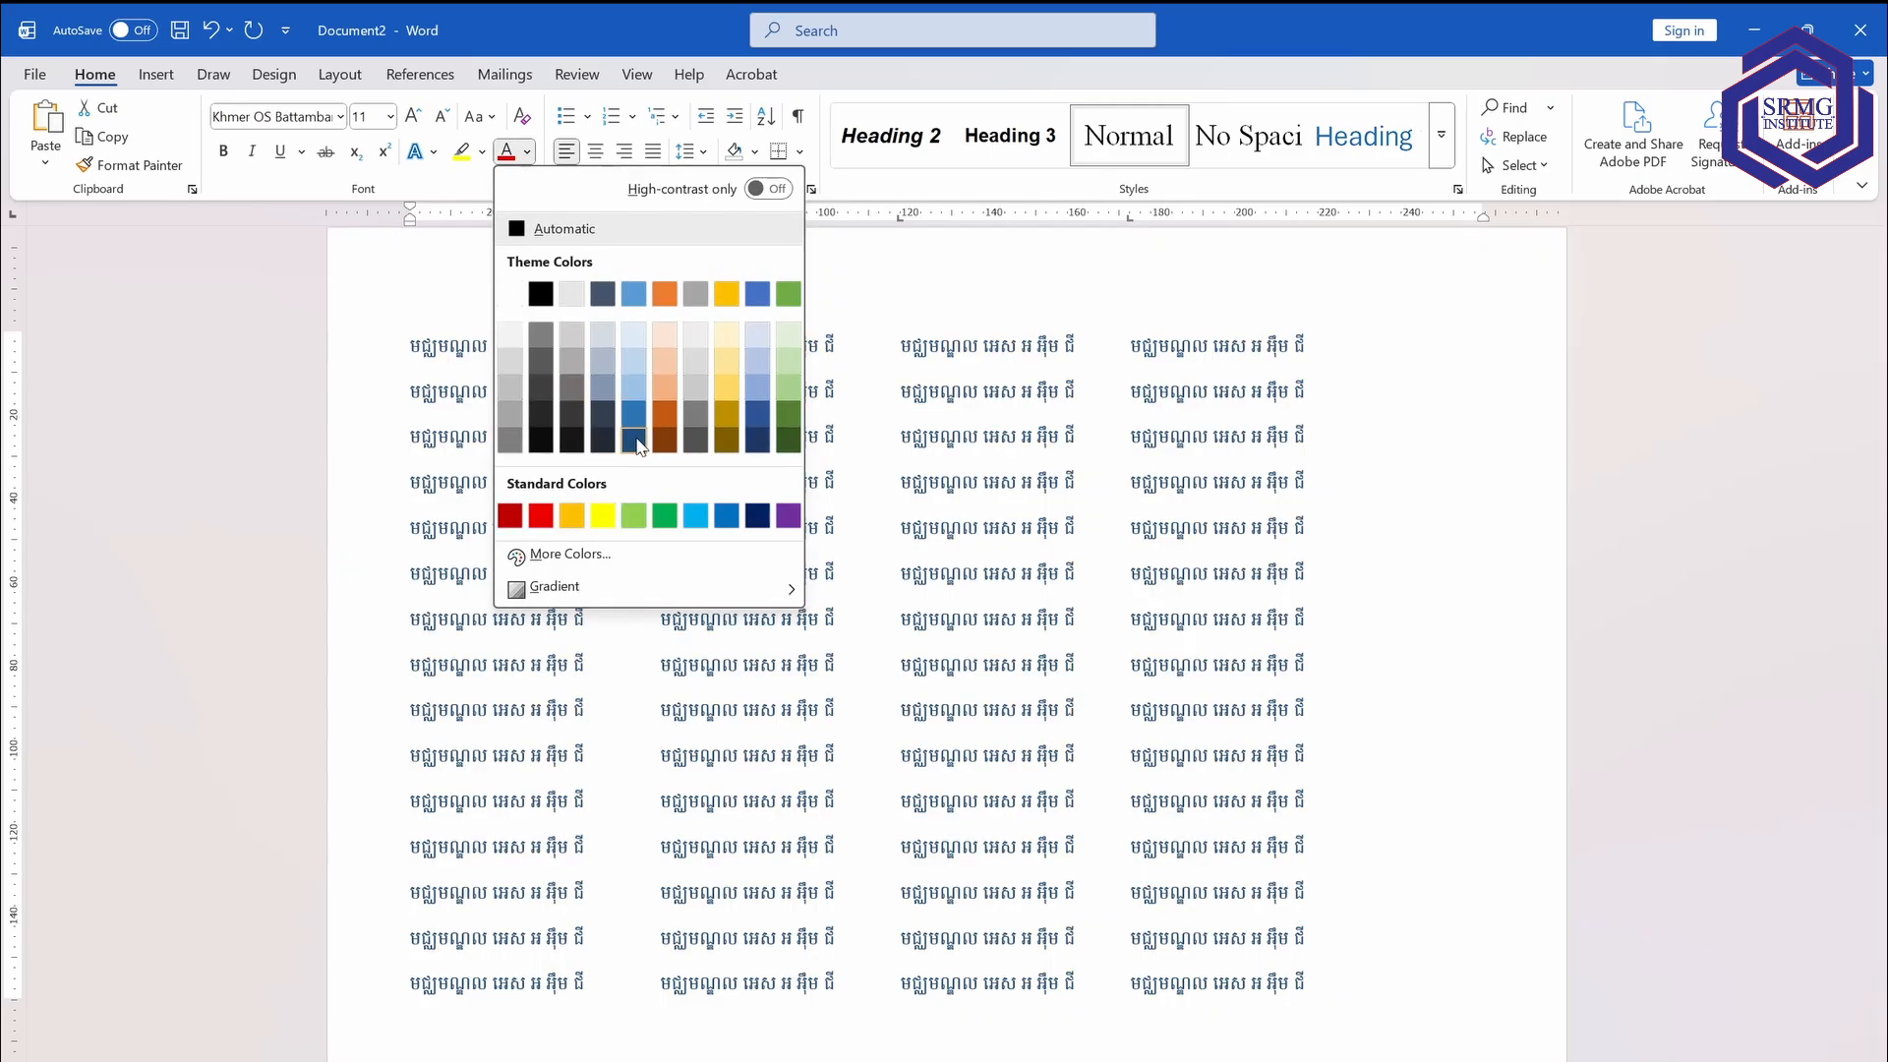
left_click(635, 443)
left_click(1492, 693)
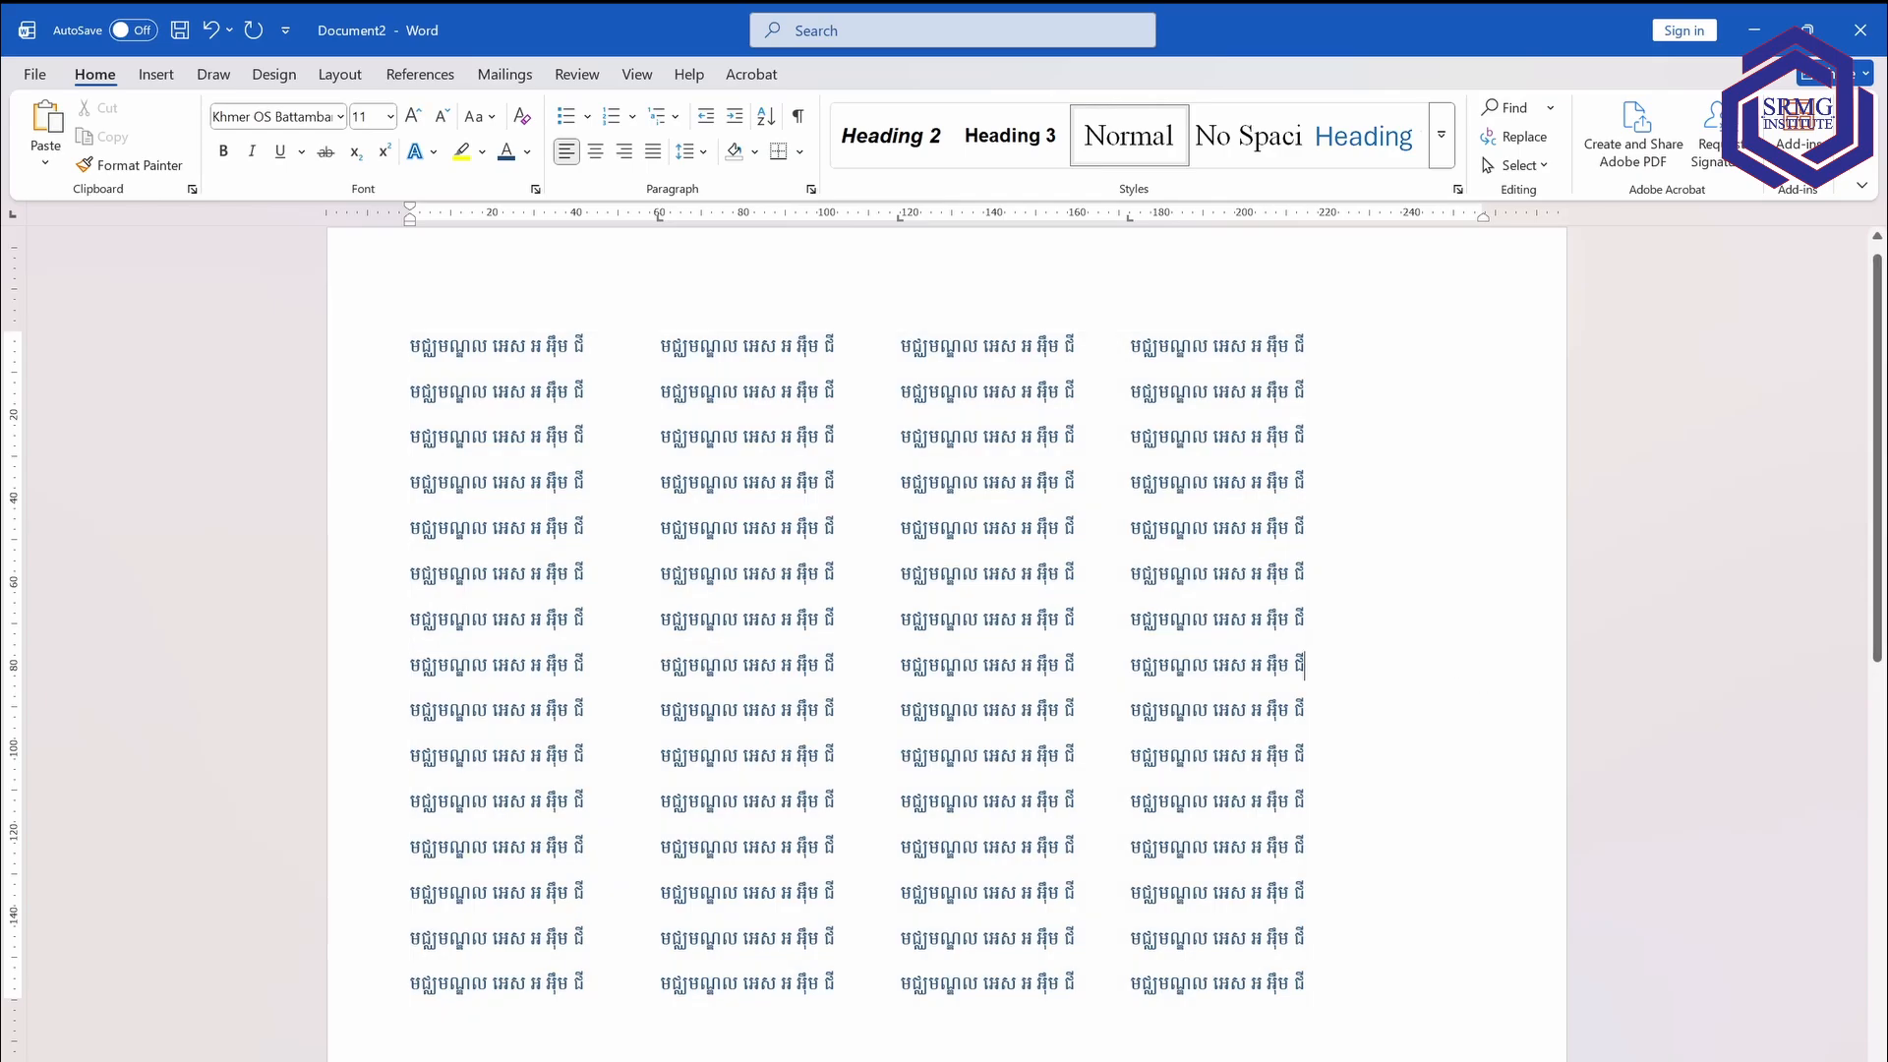
Capture a rectangular screenshot of the blue institute name grid and dismiss the capture notification.
key("super+shift+s")
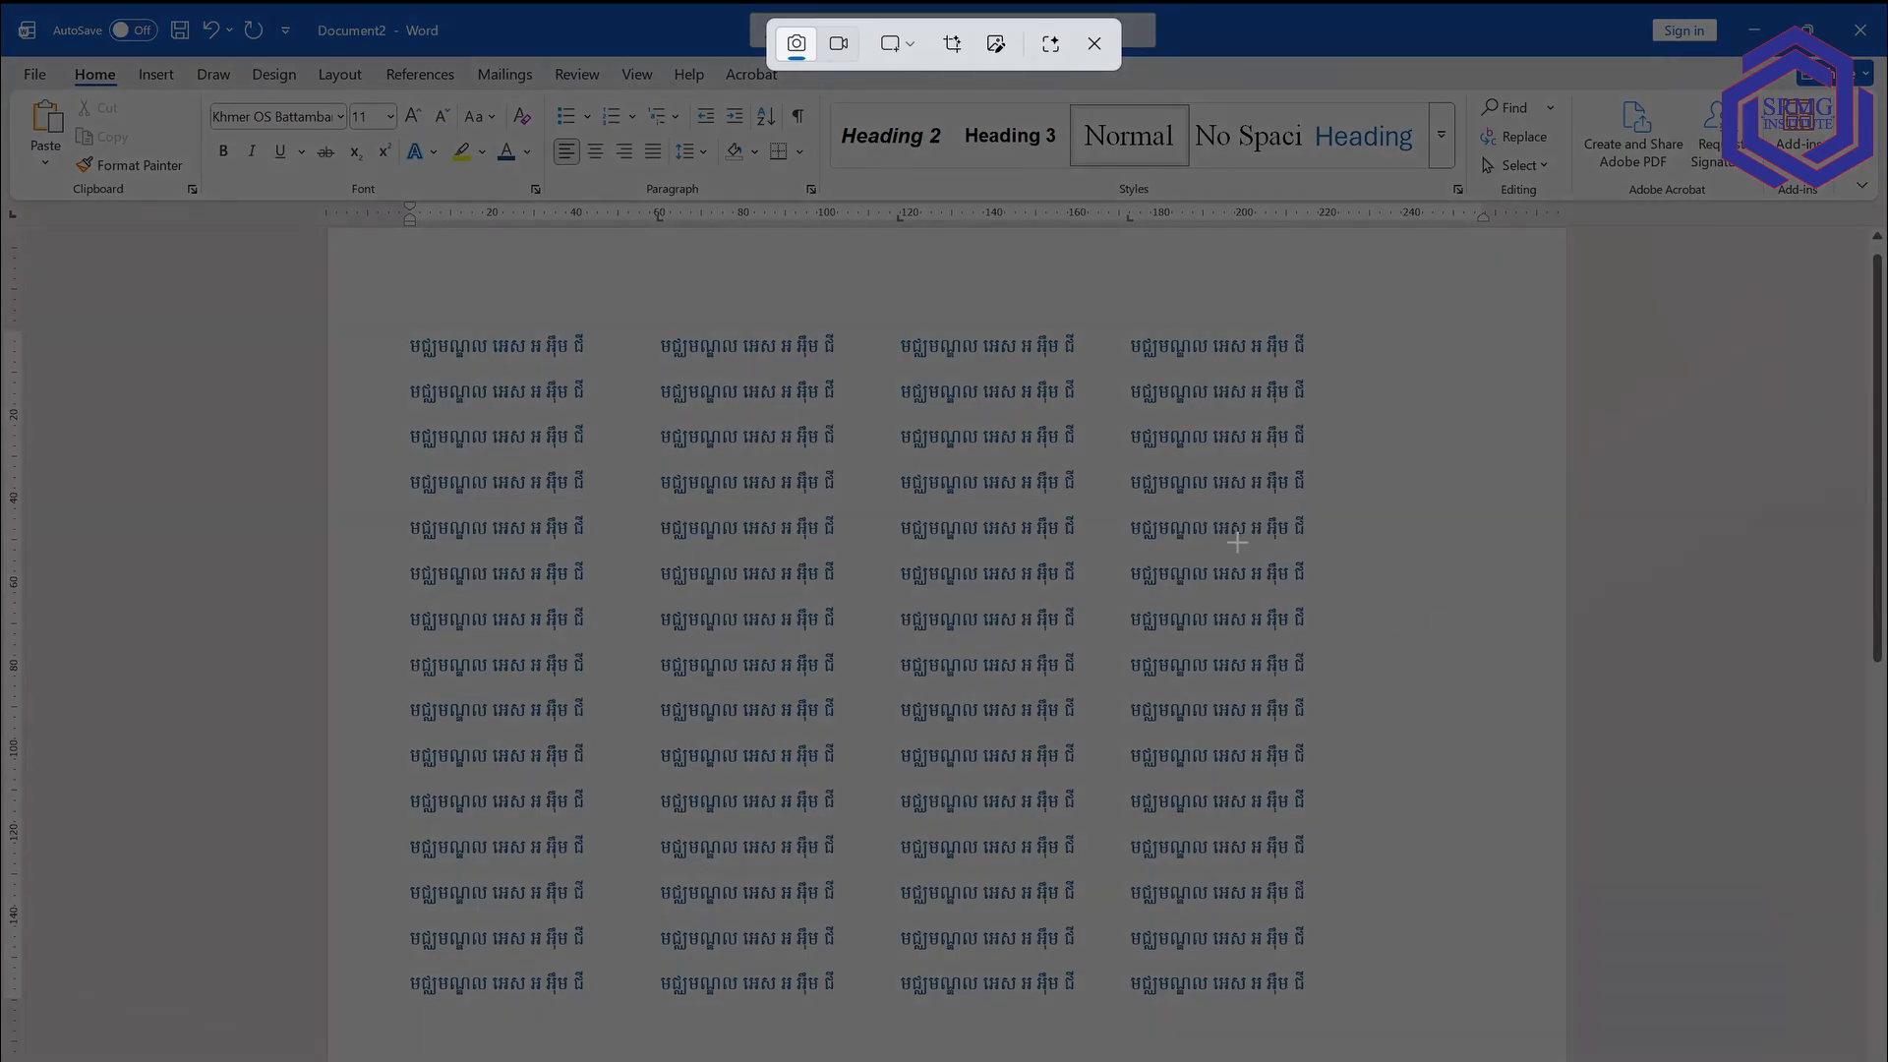
left_click_drag(371, 315, 1348, 1034)
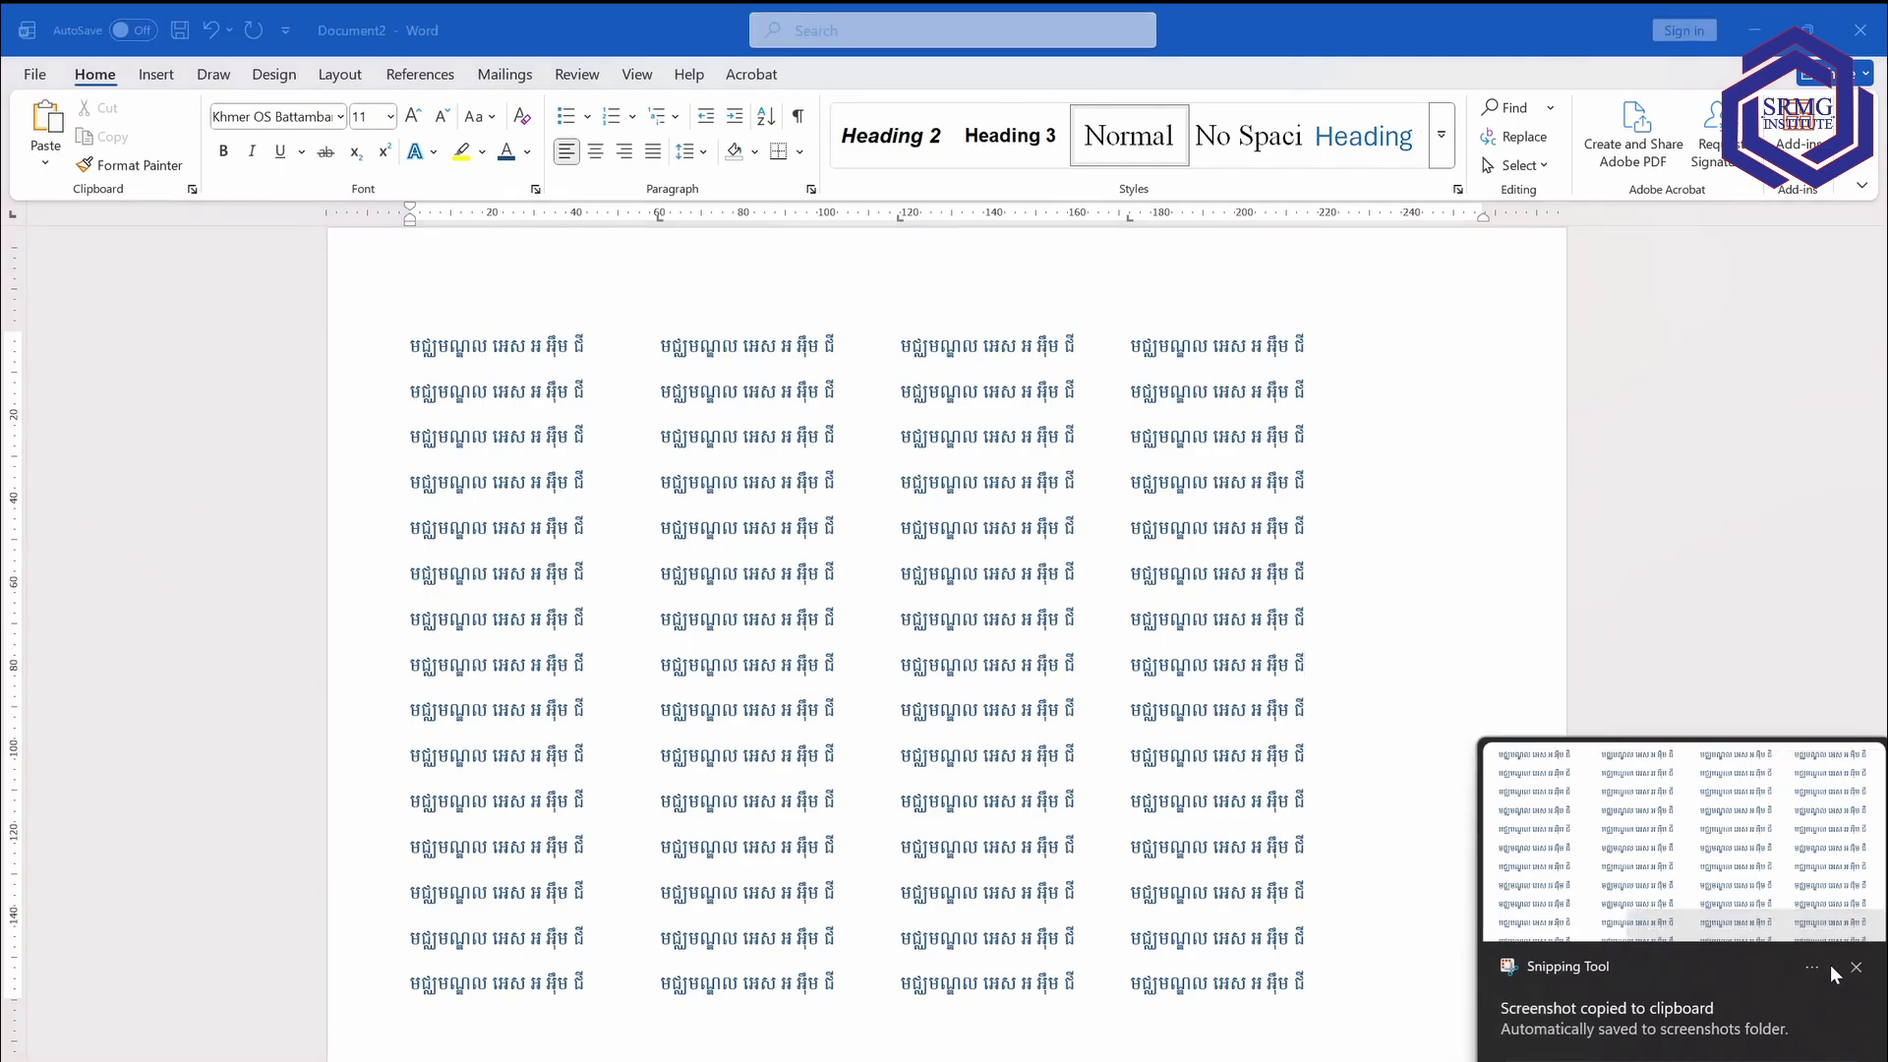
left_click(1840, 971)
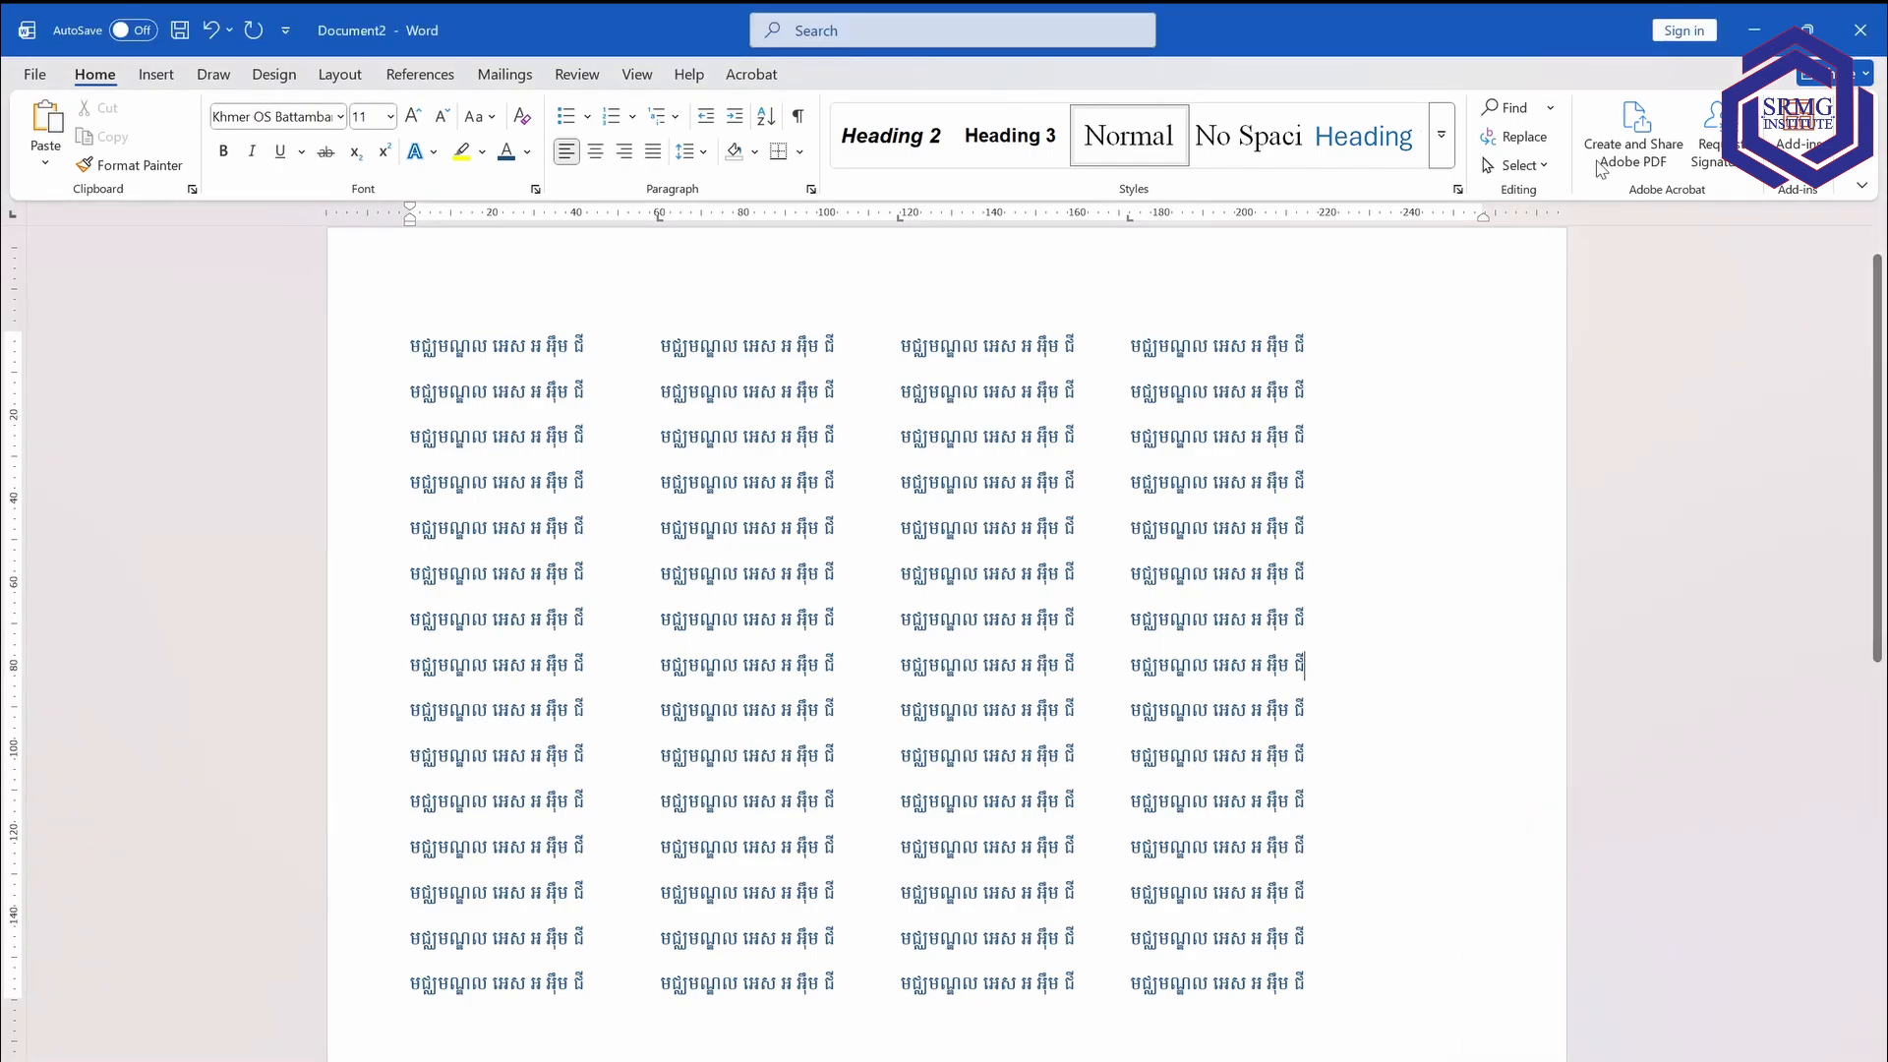
Return to the certificate document and insert the picture "Screenshot 2025-11-08 233524.png" from this device.
left_click(1753, 29)
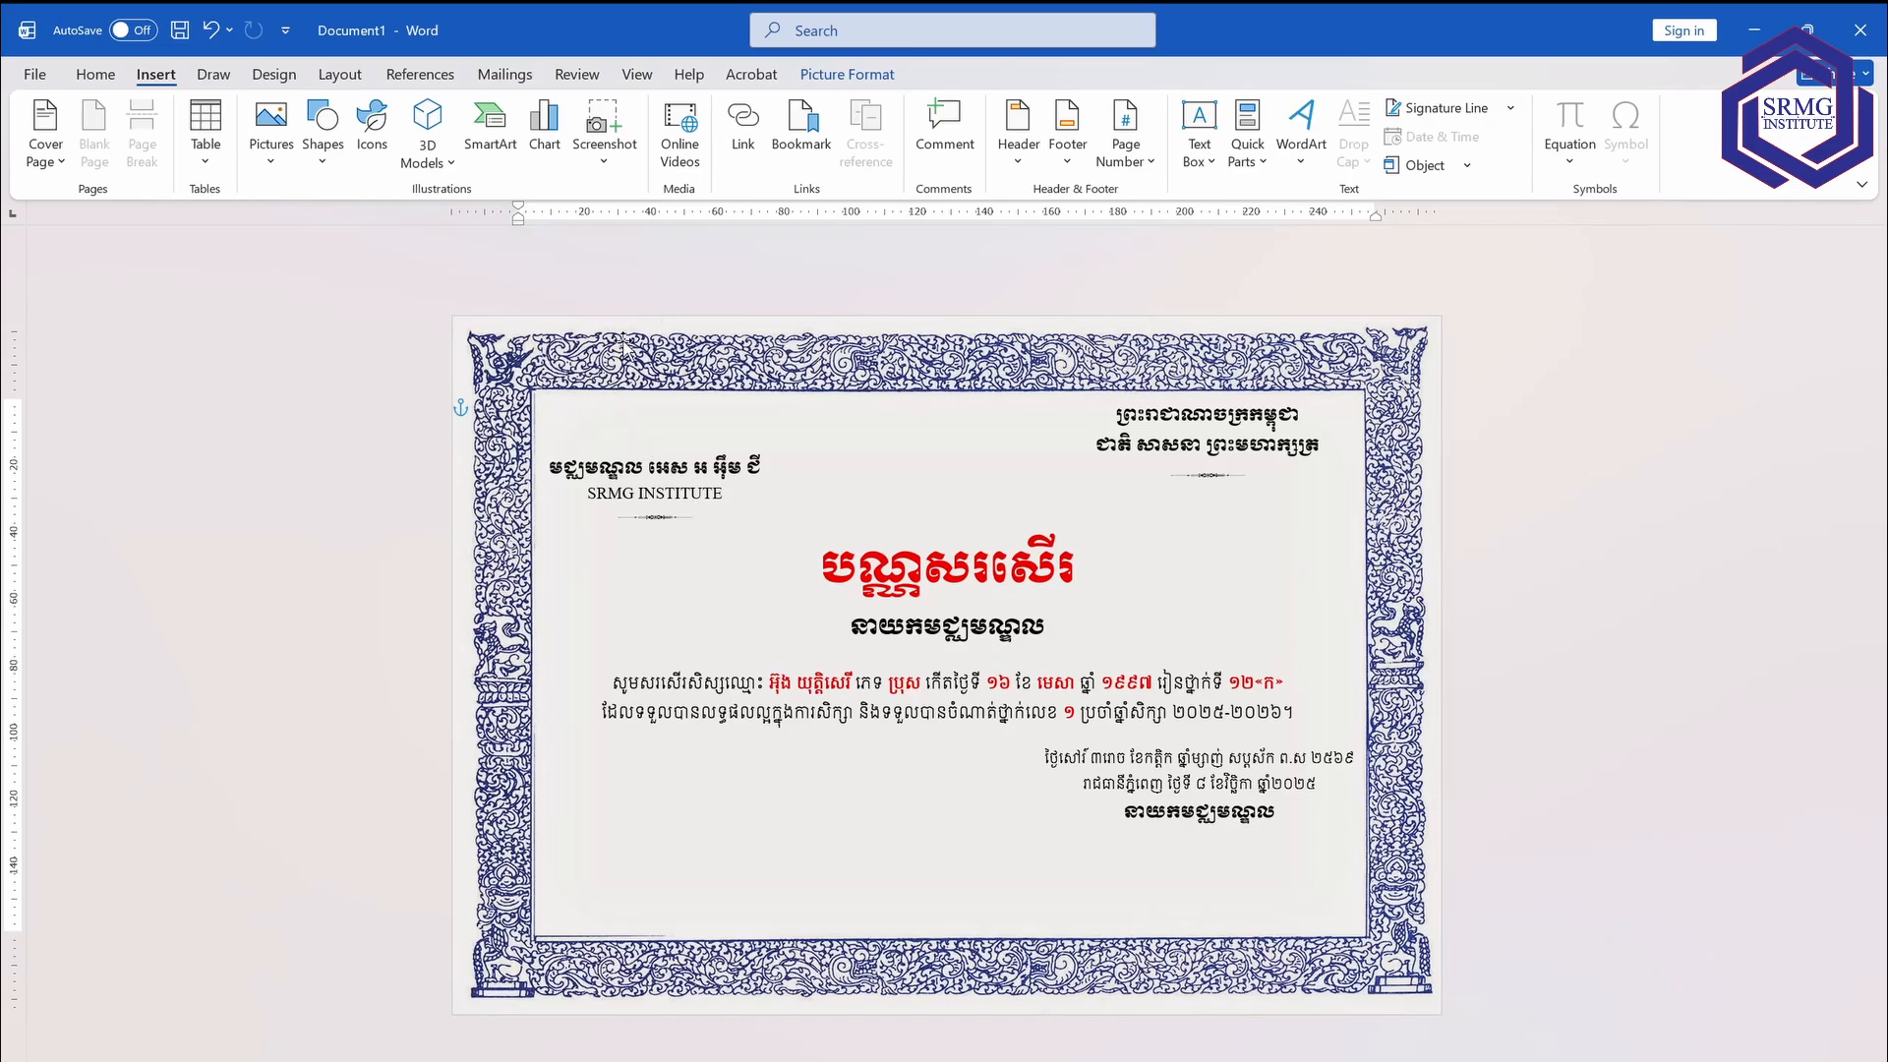
left_click(276, 160)
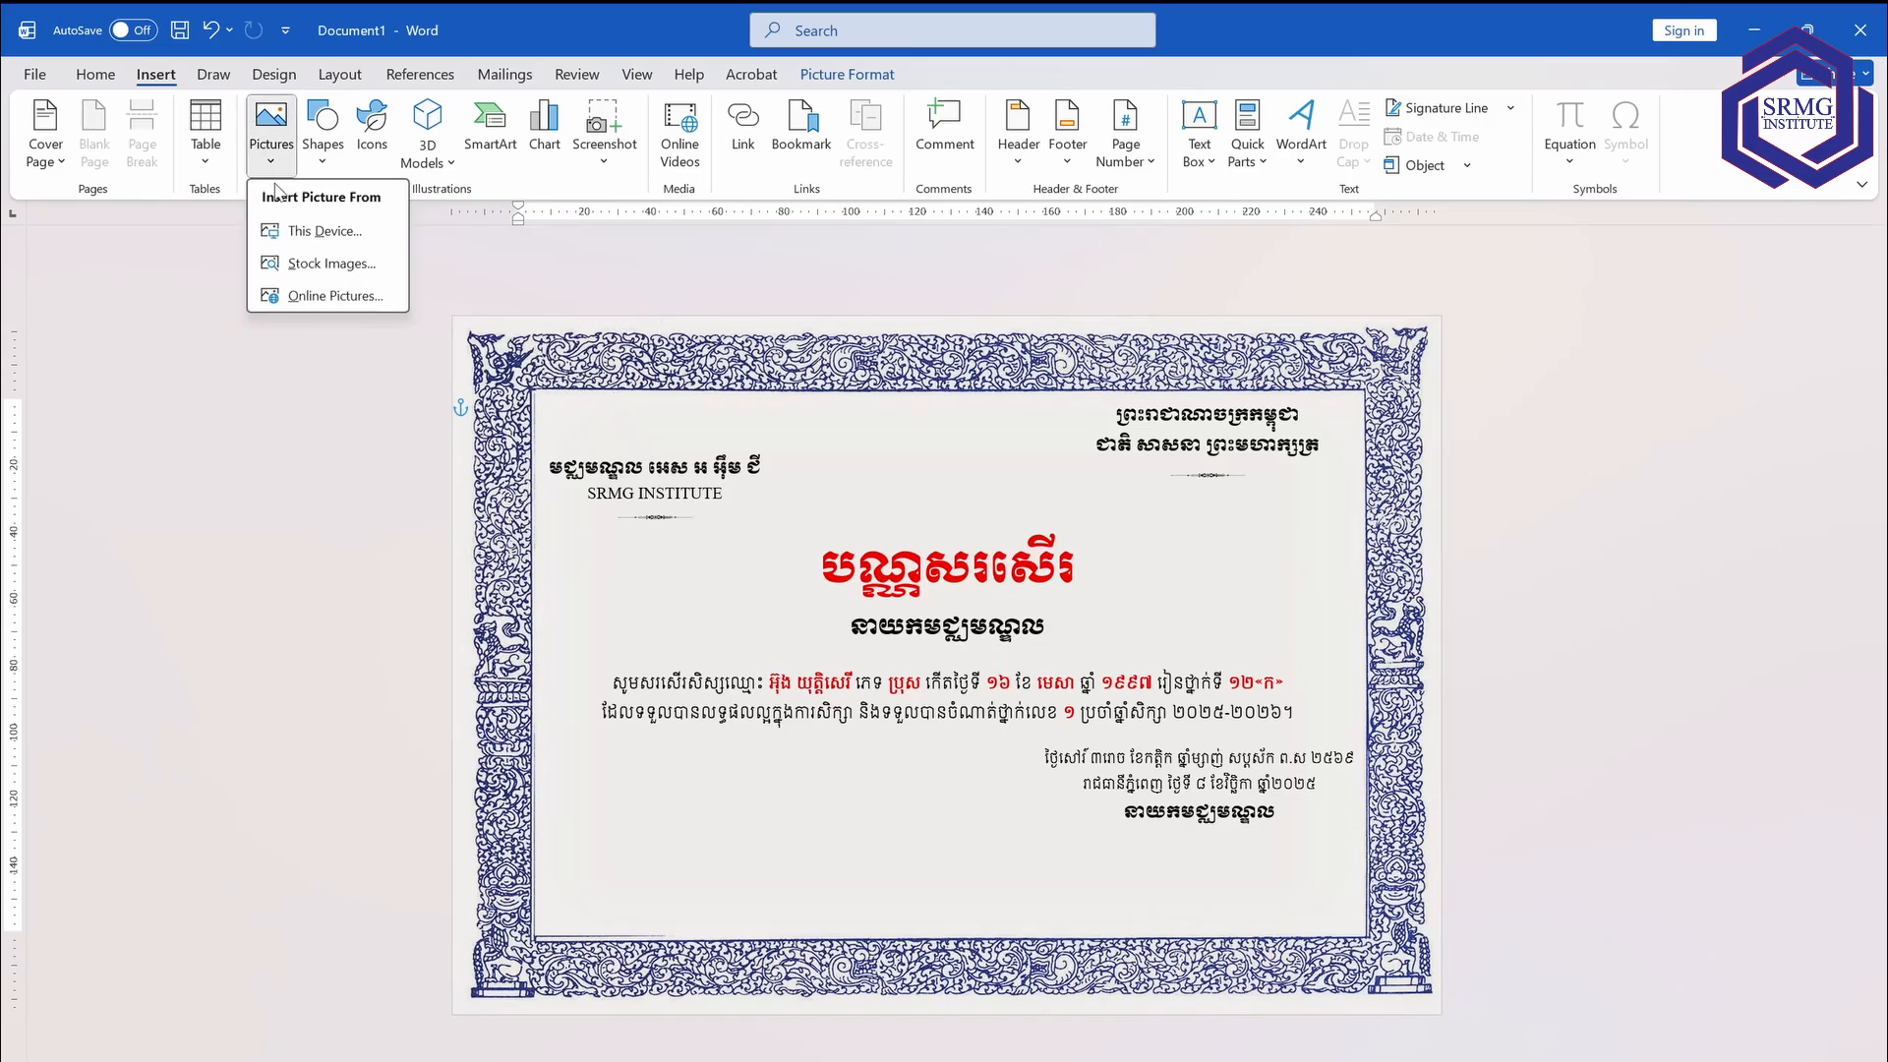
left_click(334, 232)
left_click(292, 265)
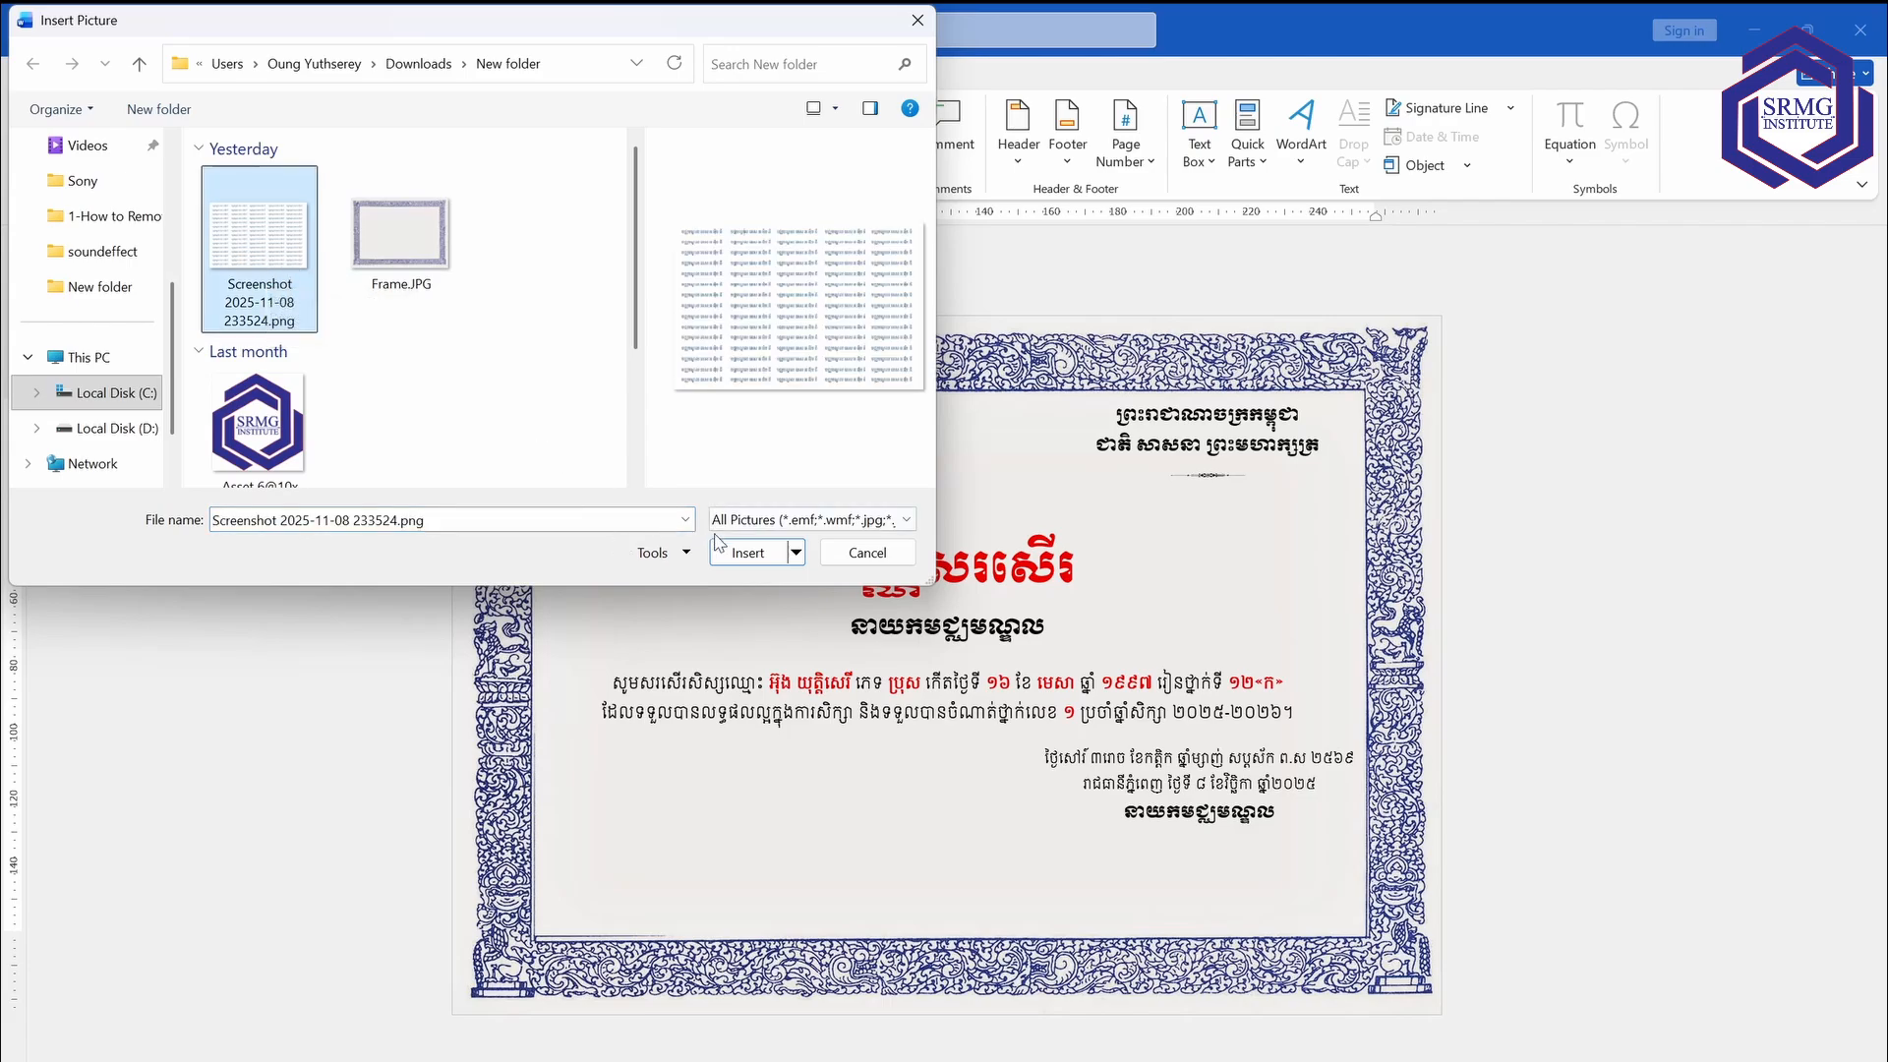
left_click(764, 553)
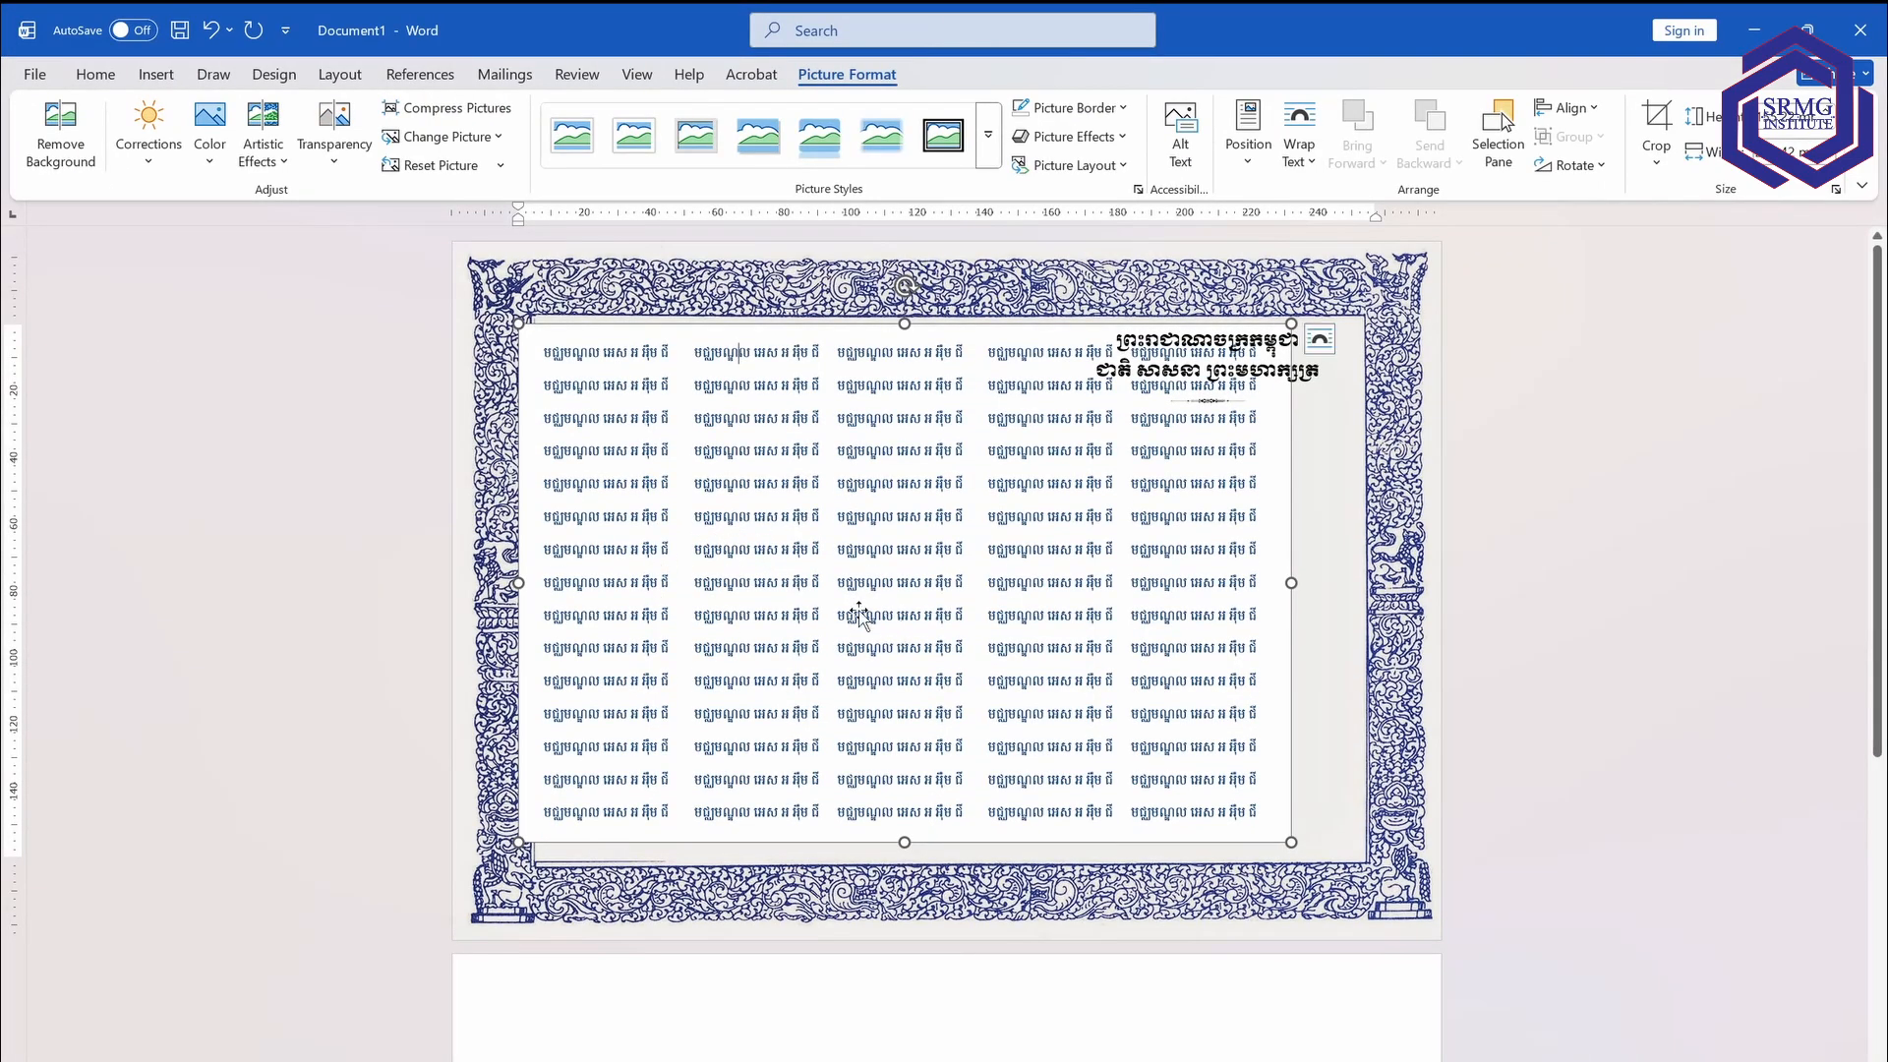
Place the institute-name pattern picture behind the text and stretch it to fill the inside of the frame.
left_click(1319, 339)
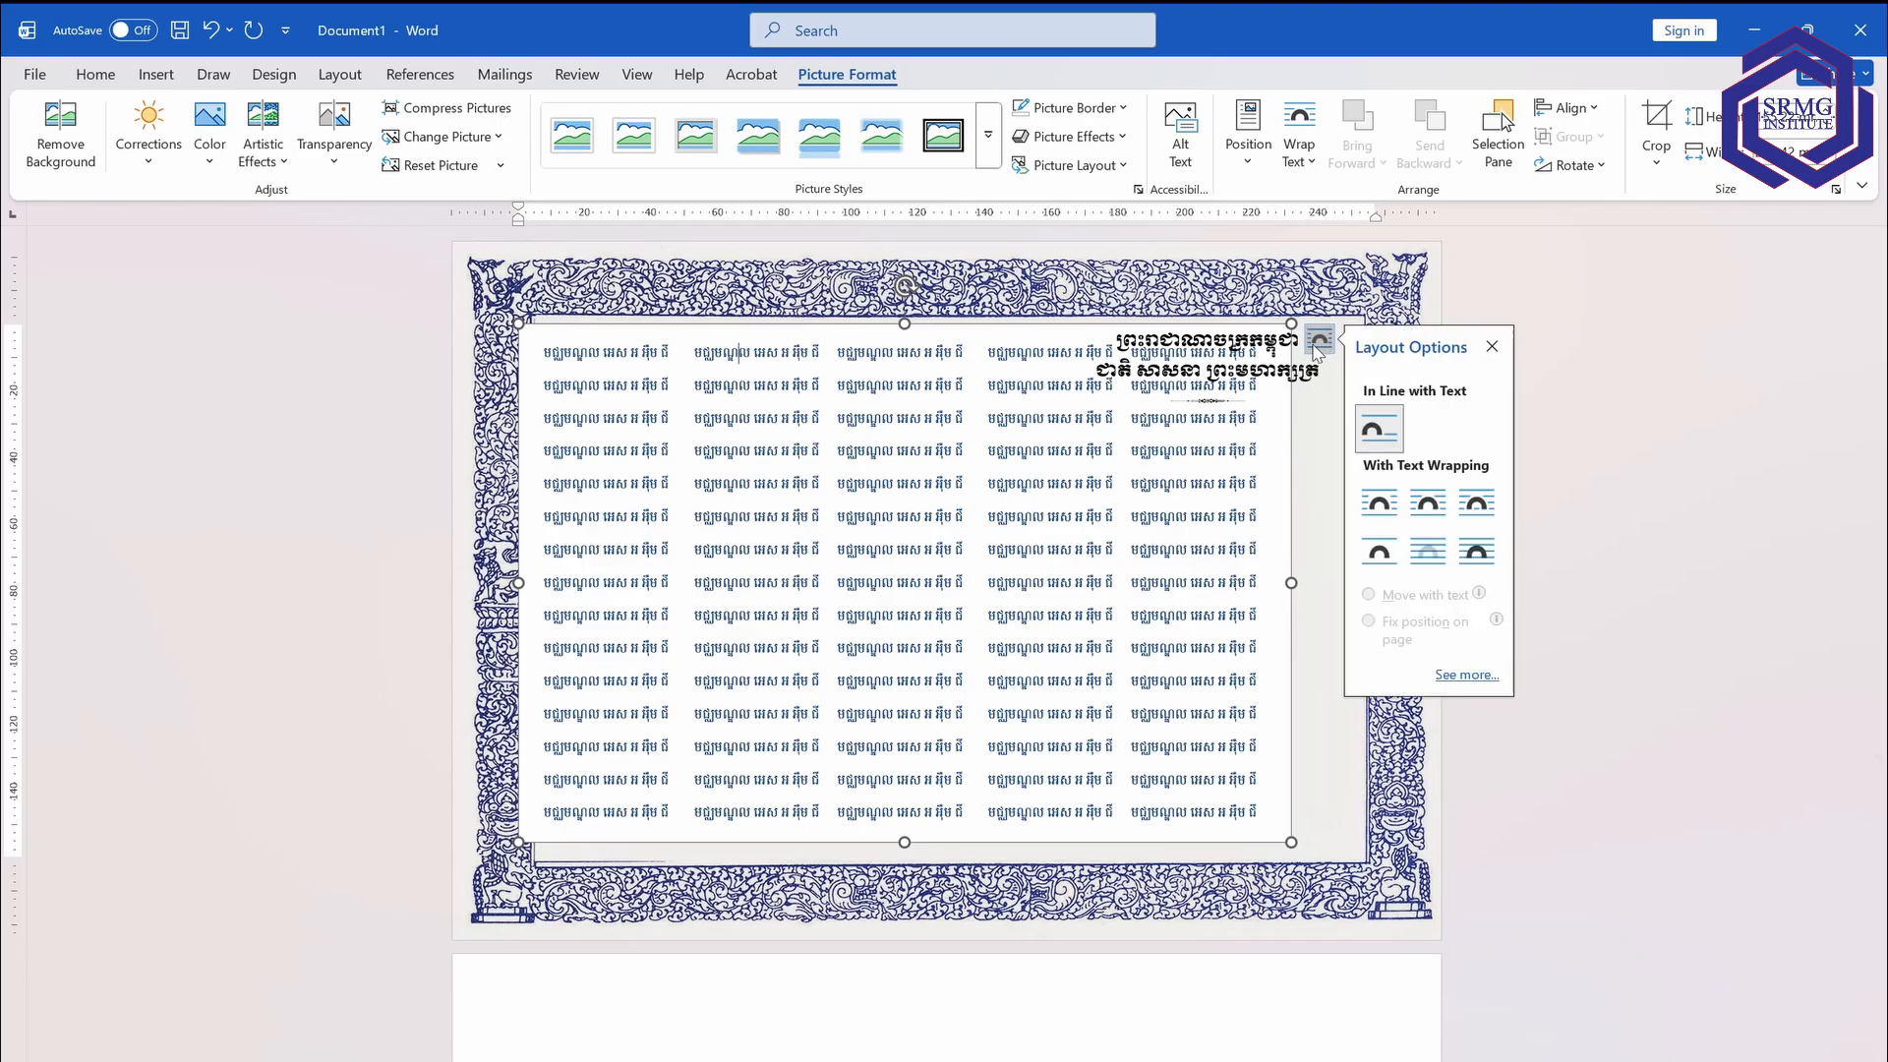
left_click(1439, 567)
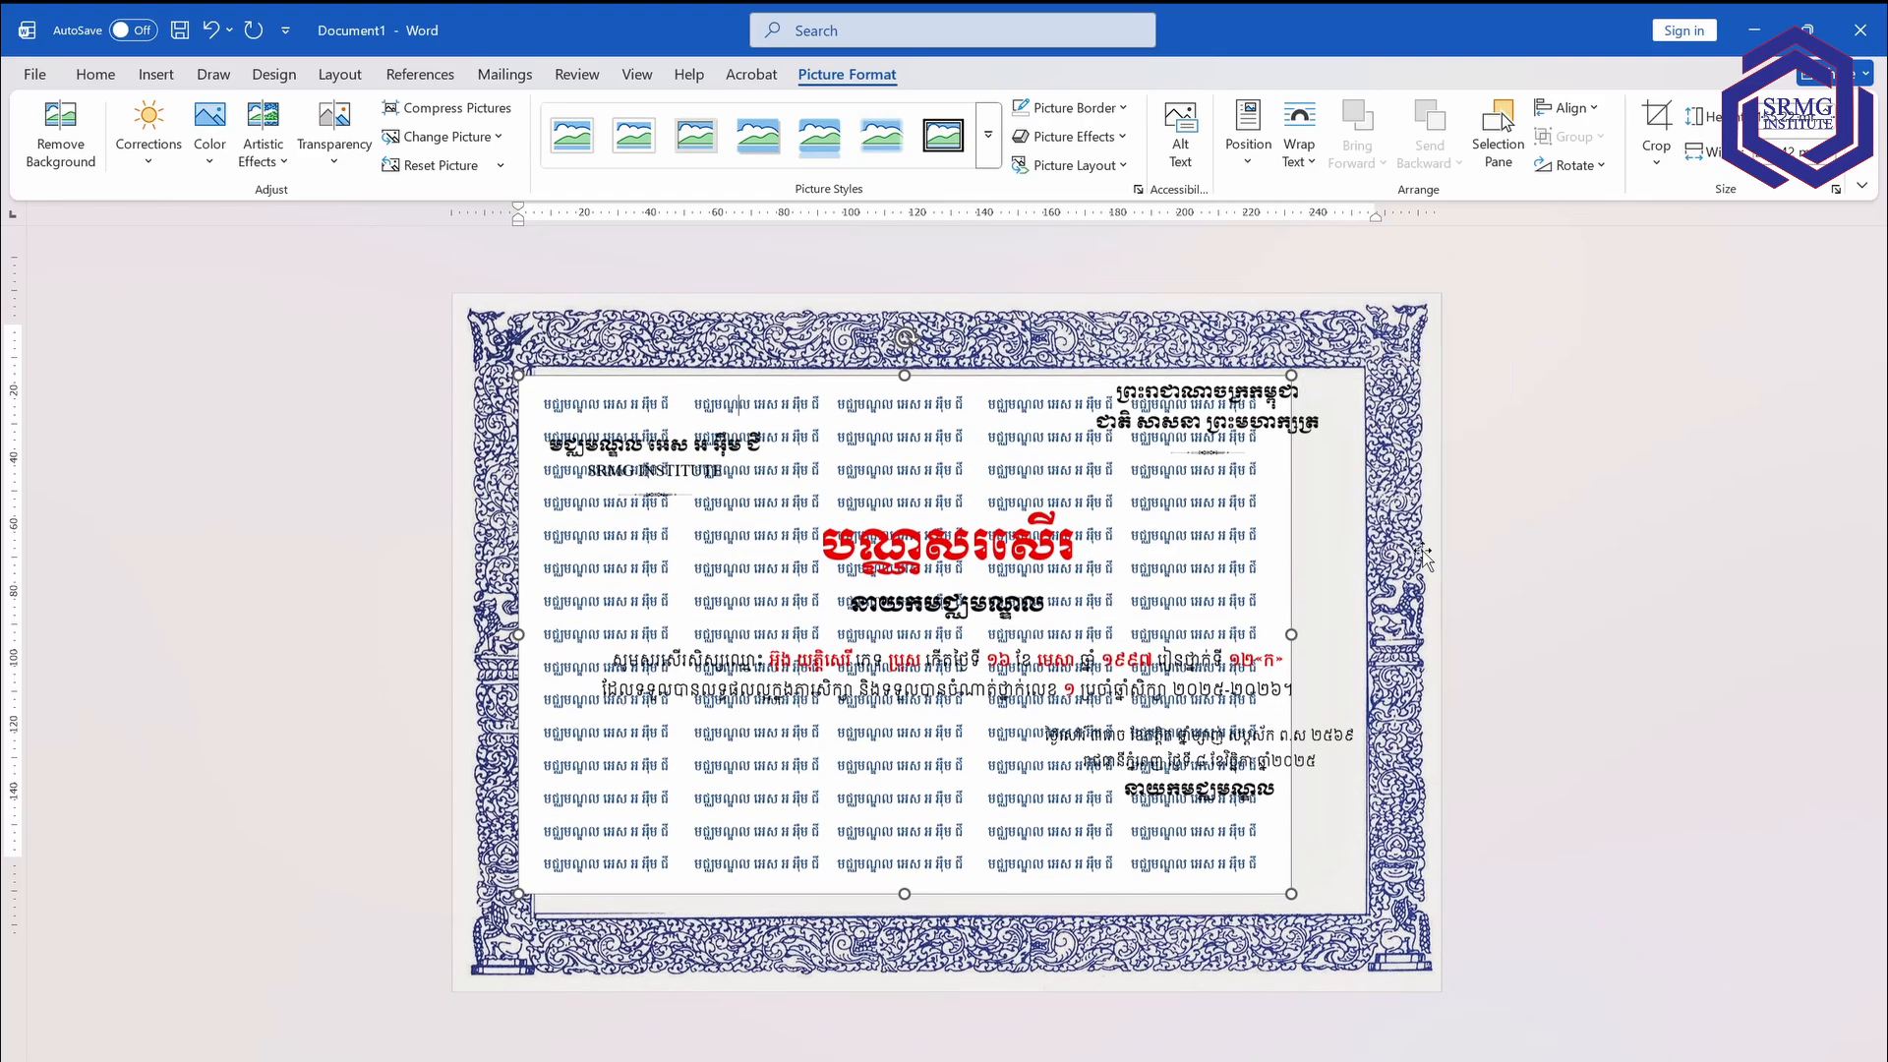
left_click_drag(918, 453, 927, 447)
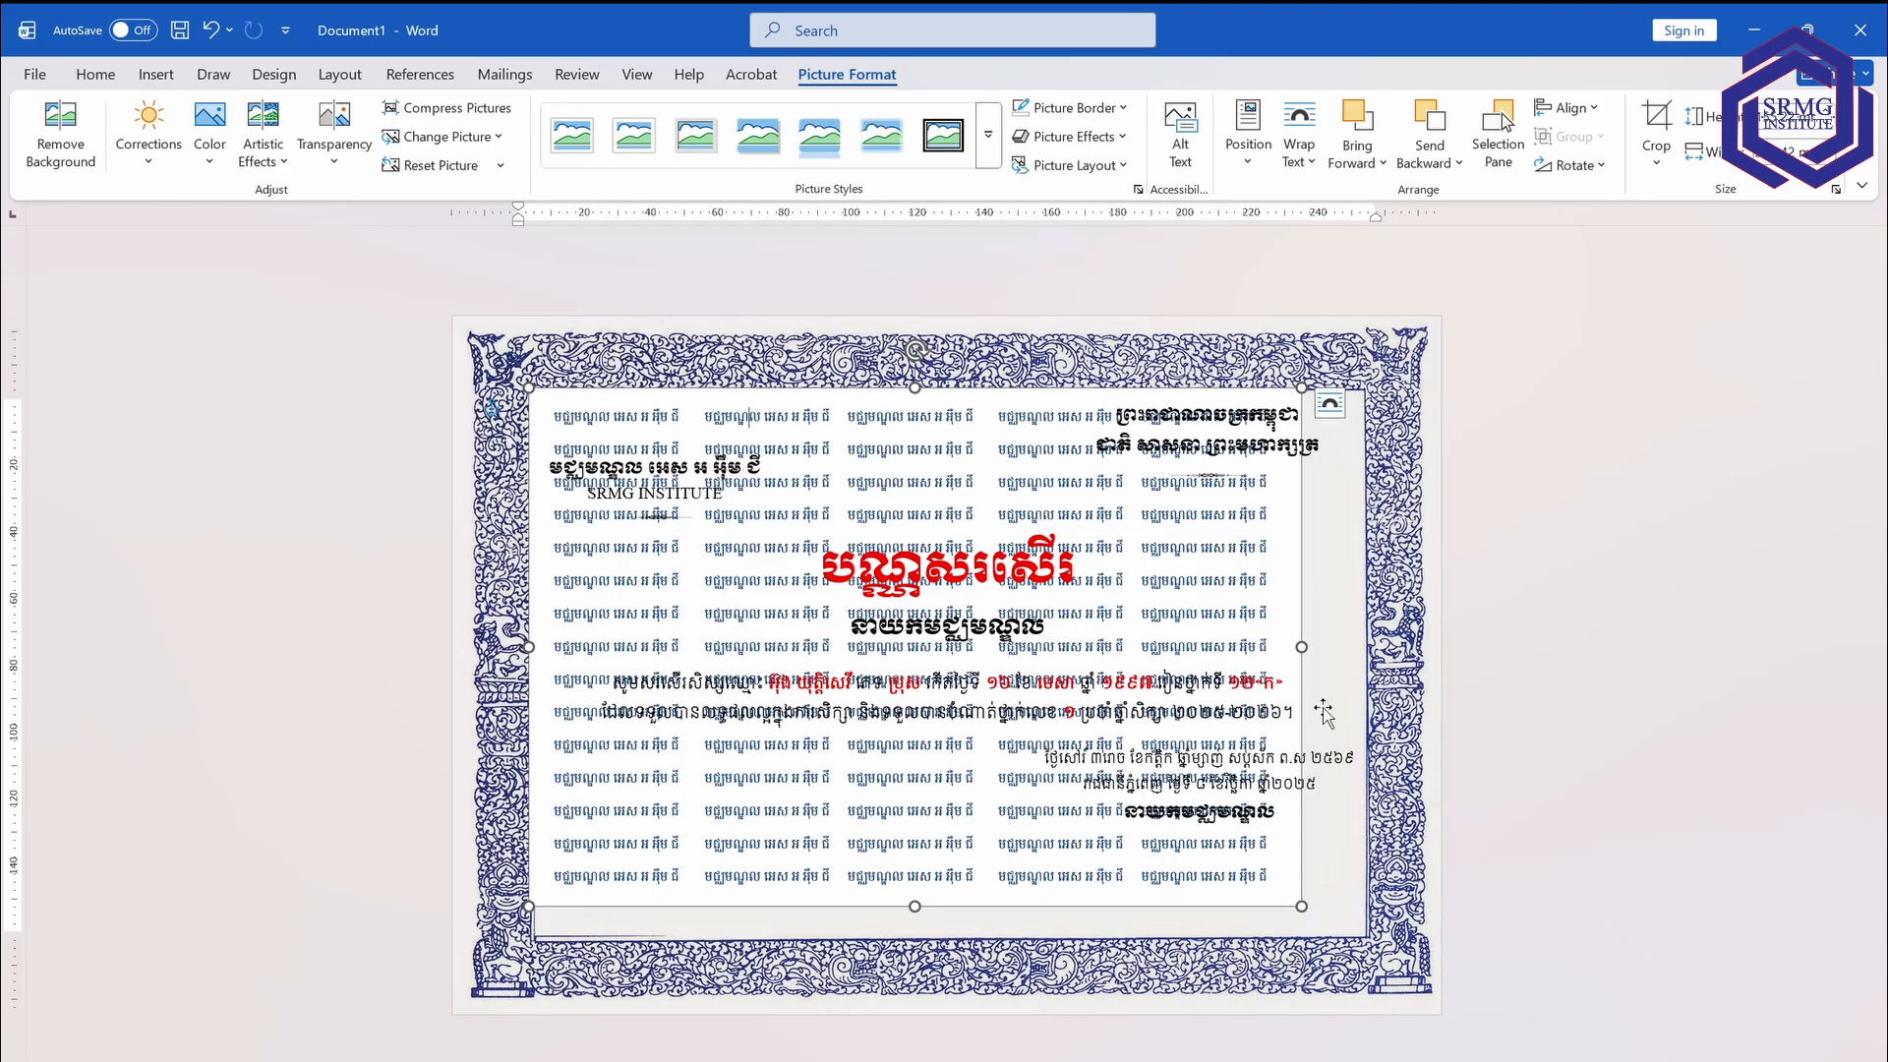
left_click_drag(1301, 647, 1368, 647)
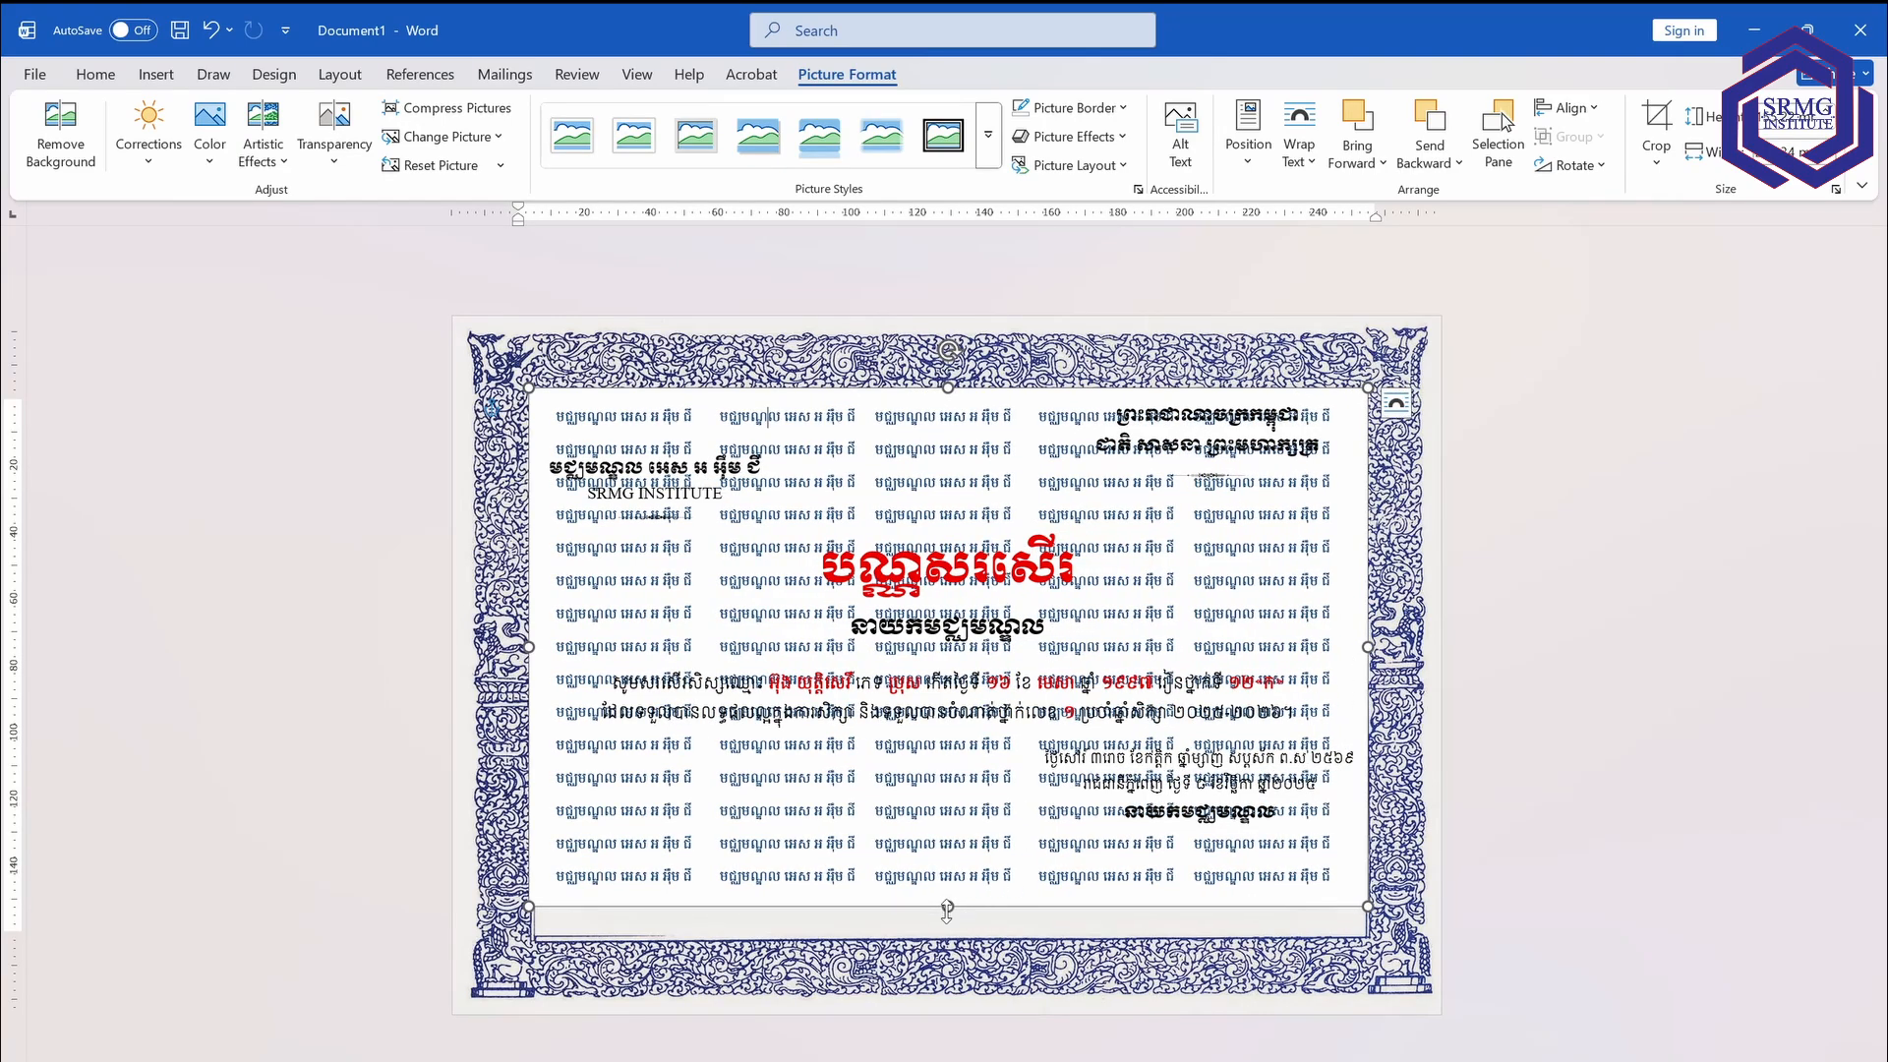
left_click_drag(948, 906, 947, 939)
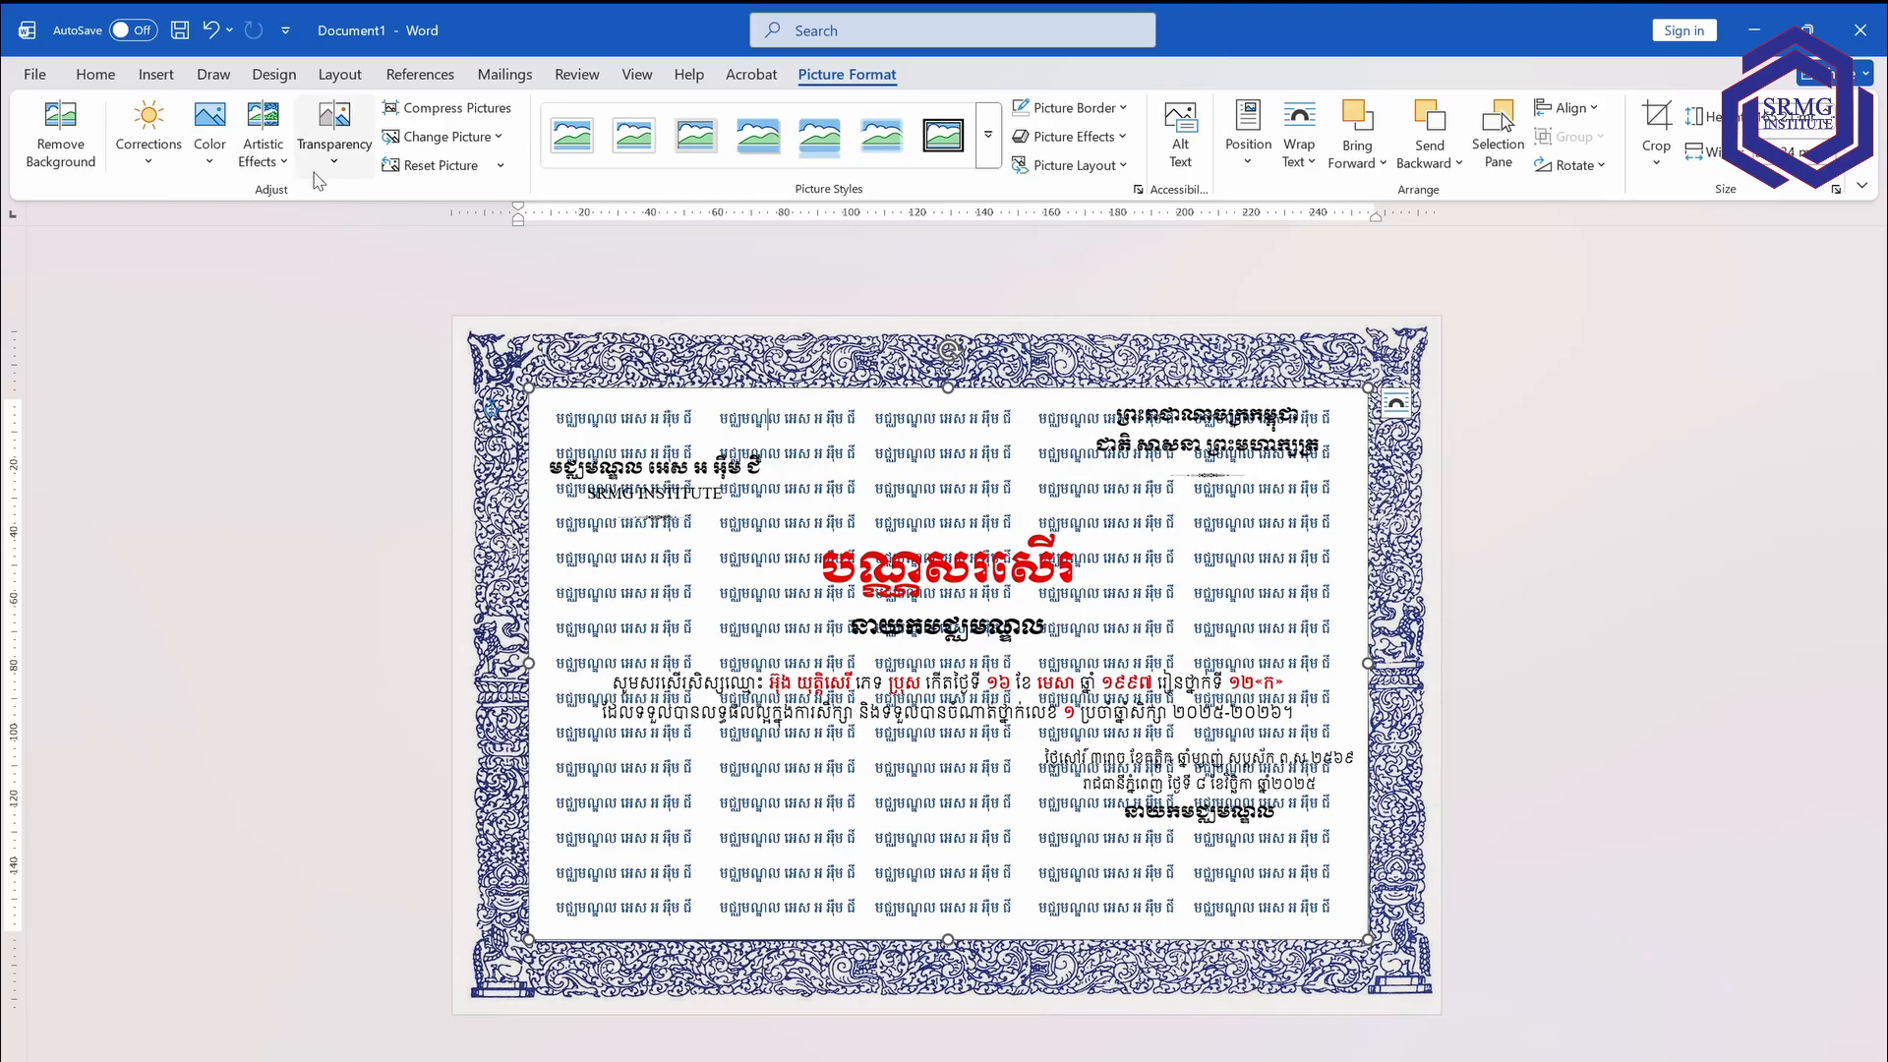
Apply the strongest transparency preset to the institute-name pattern picture.
left_click(334, 143)
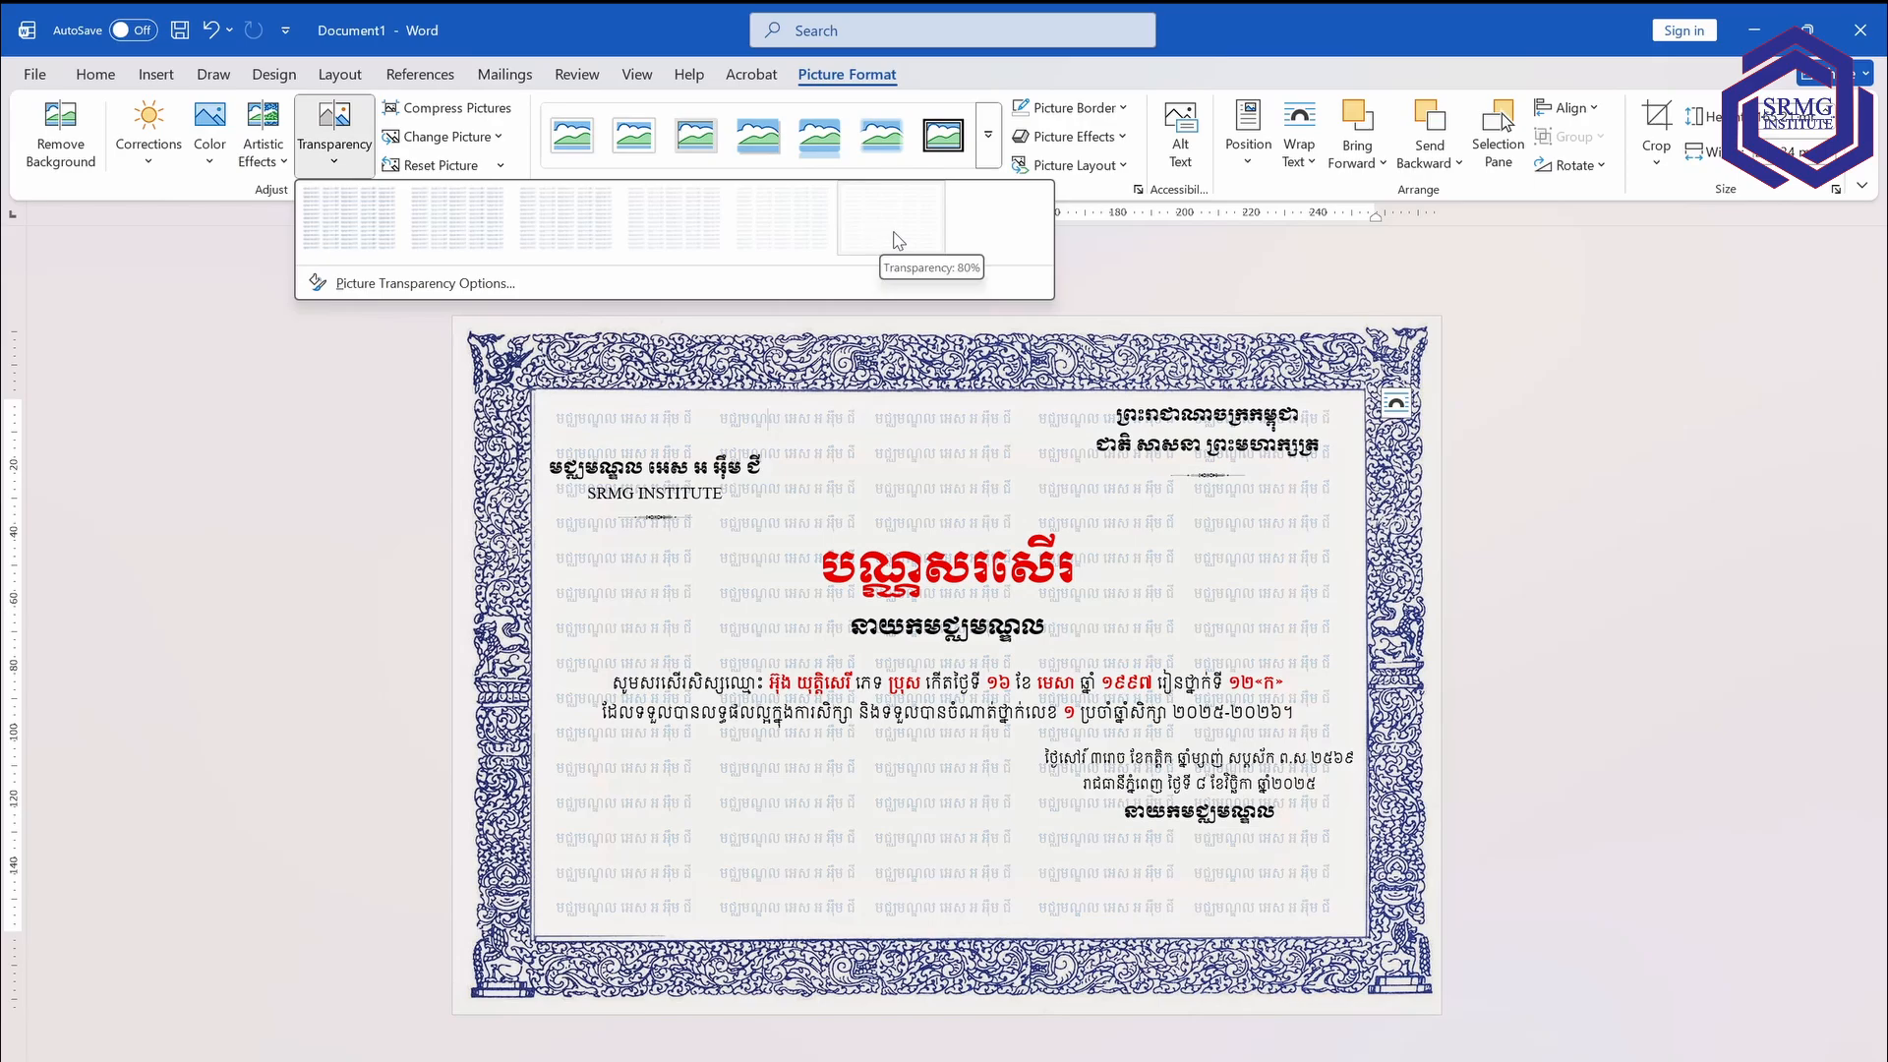
left_click(1003, 230)
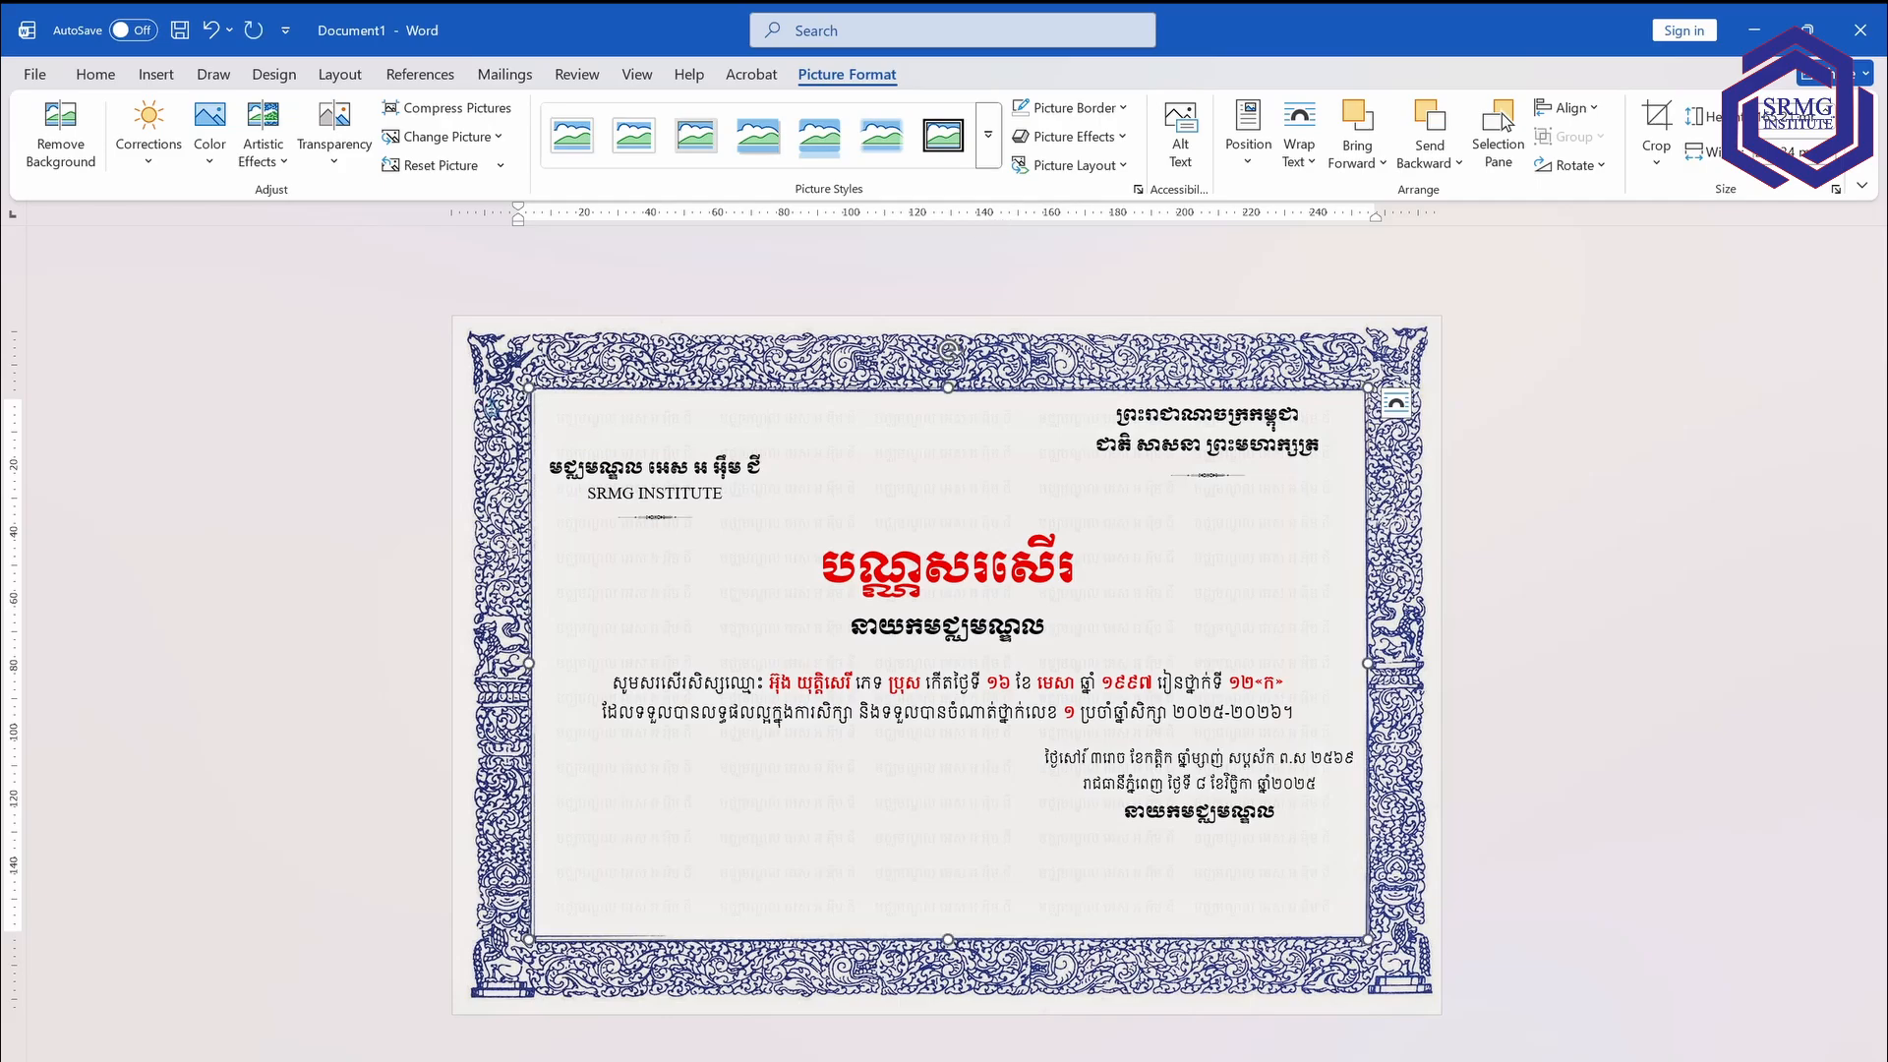
left_click(1076, 568)
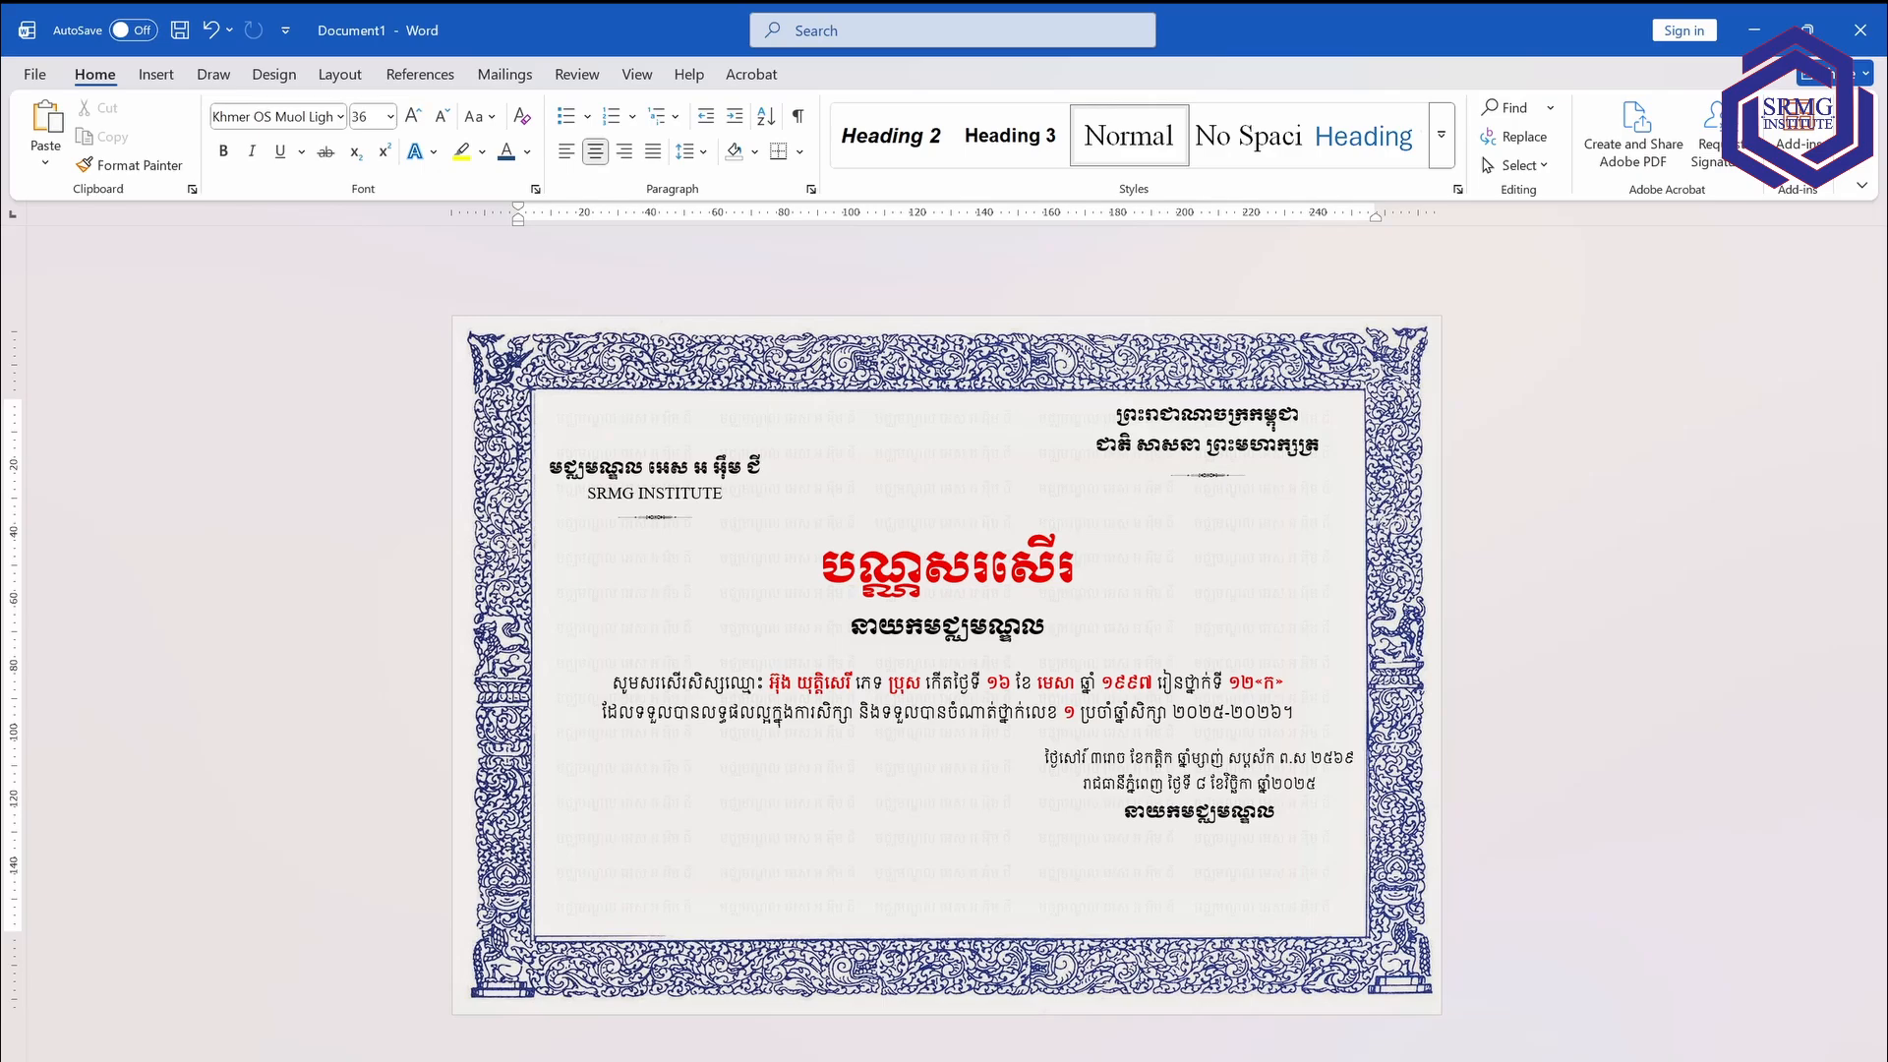
Insert the logo picture "Asset 6@10x (2).png" from this device at the end of the red certificate title.
left_click(155, 78)
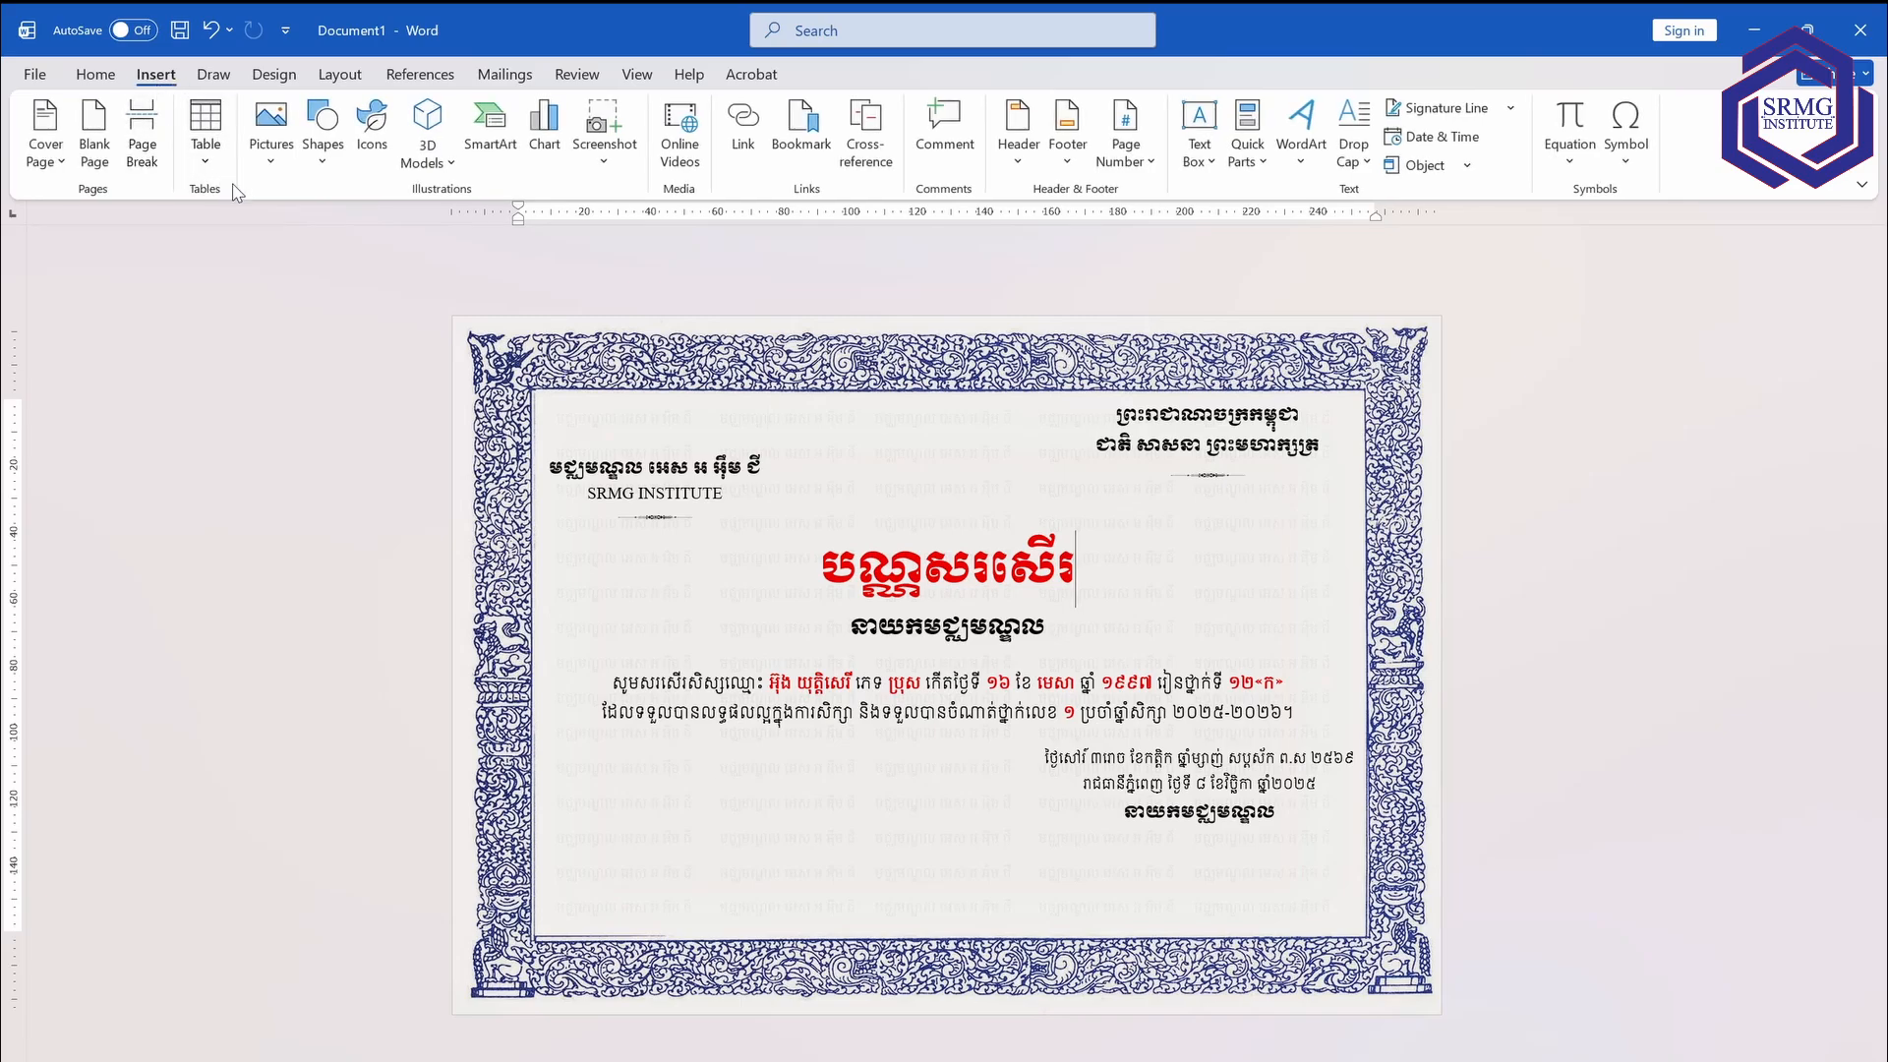
left_click(271, 162)
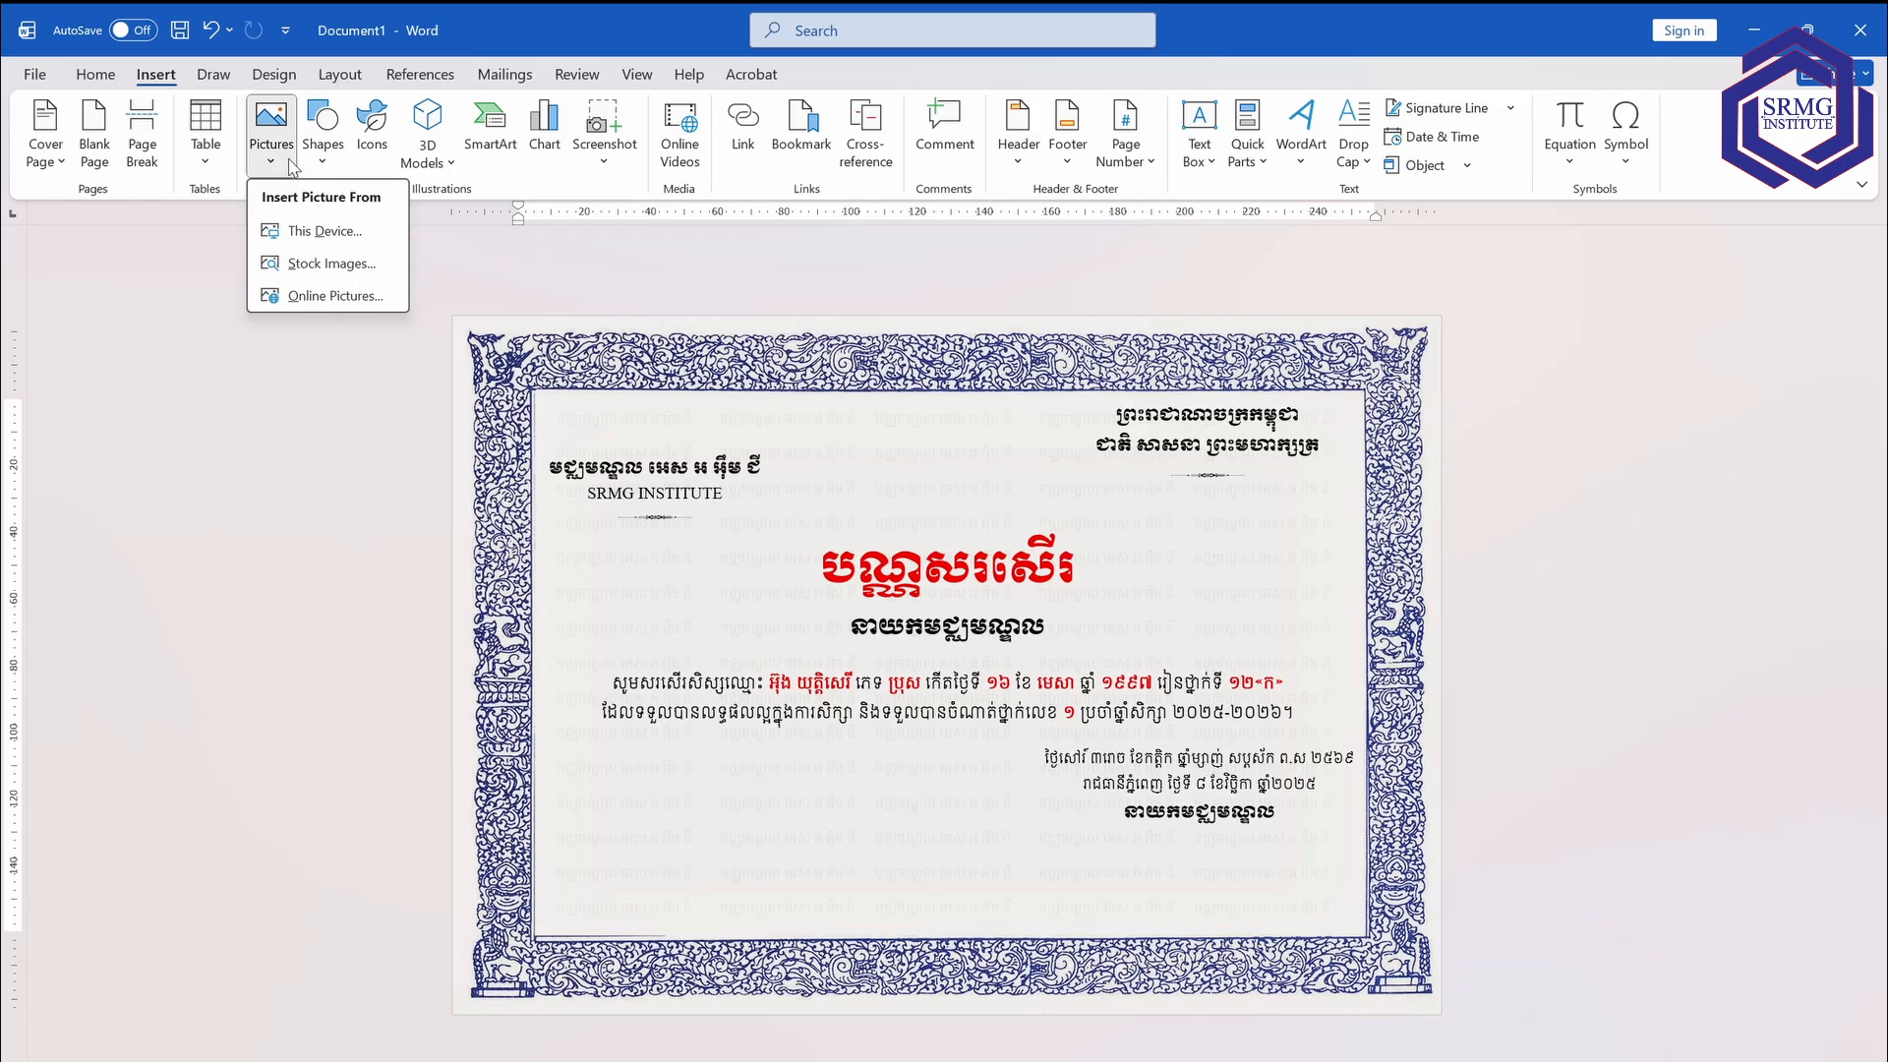
left_click(324, 236)
scroll(337, 279, "down", 3)
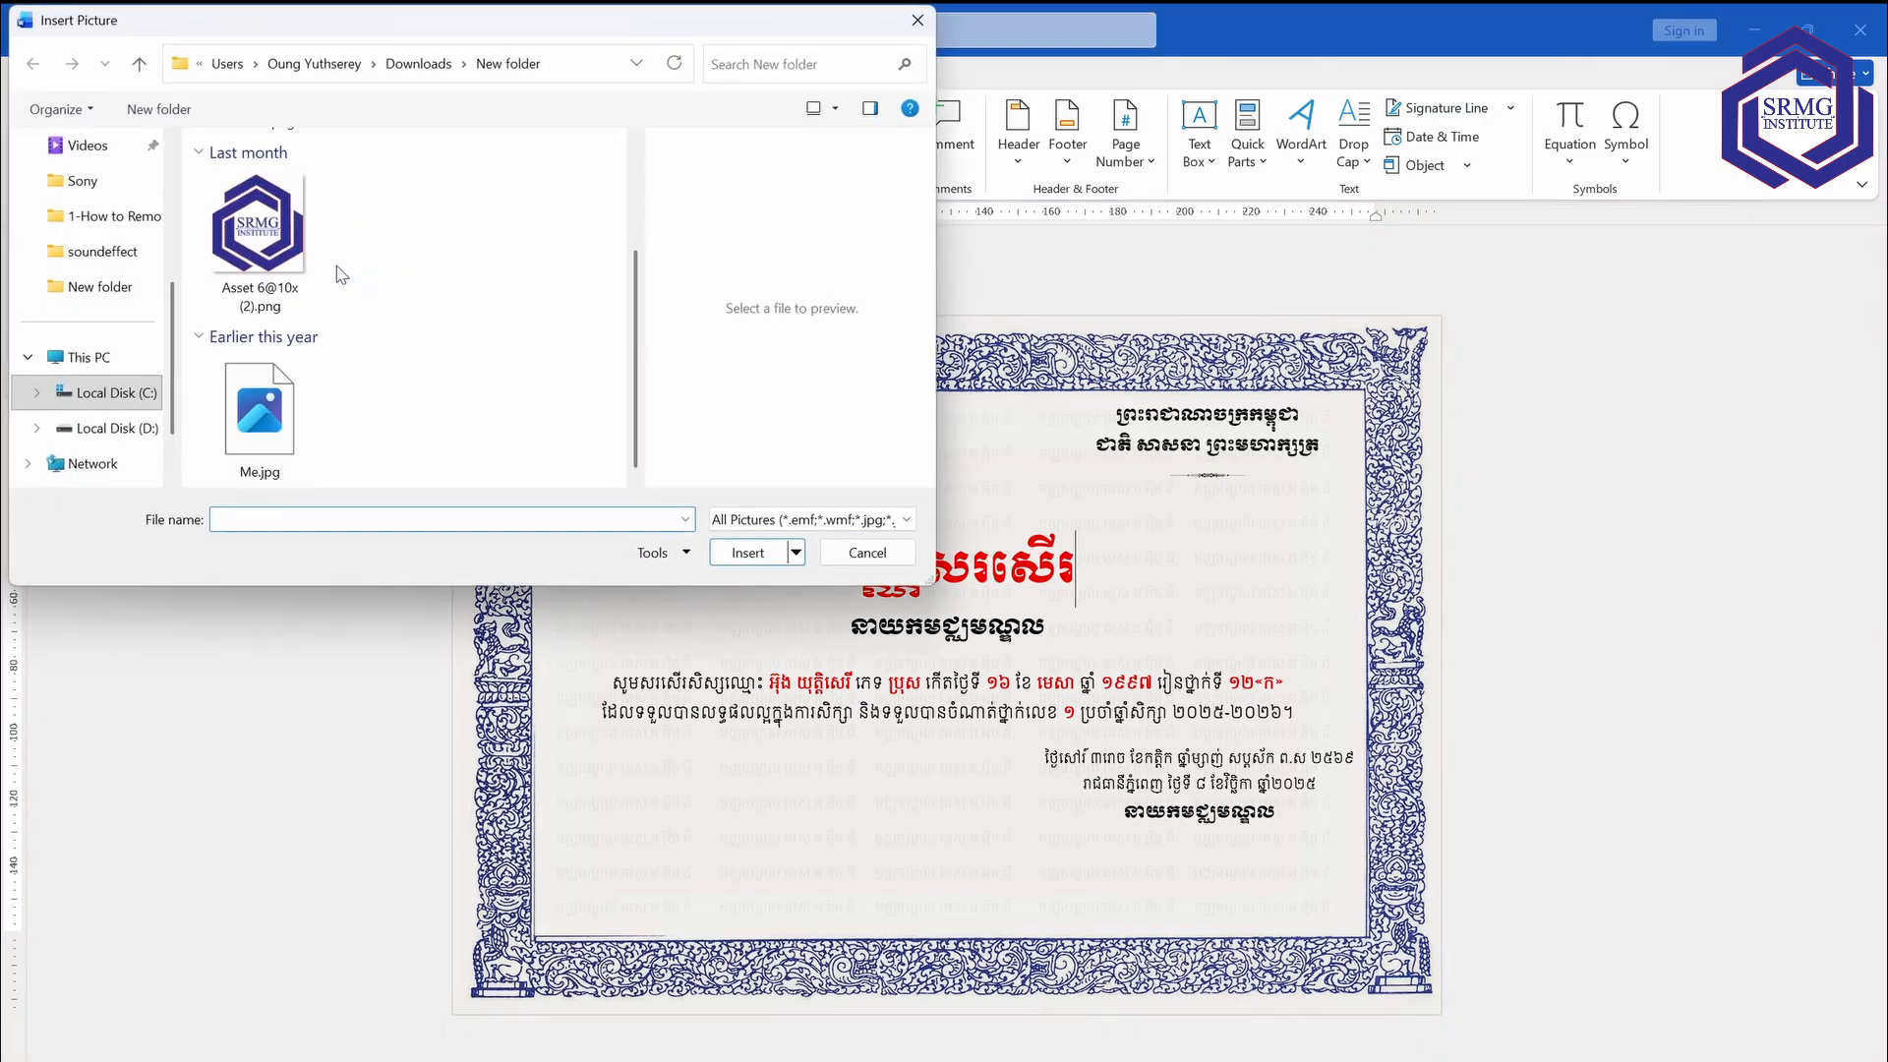
left_click(259, 246)
left_click(747, 553)
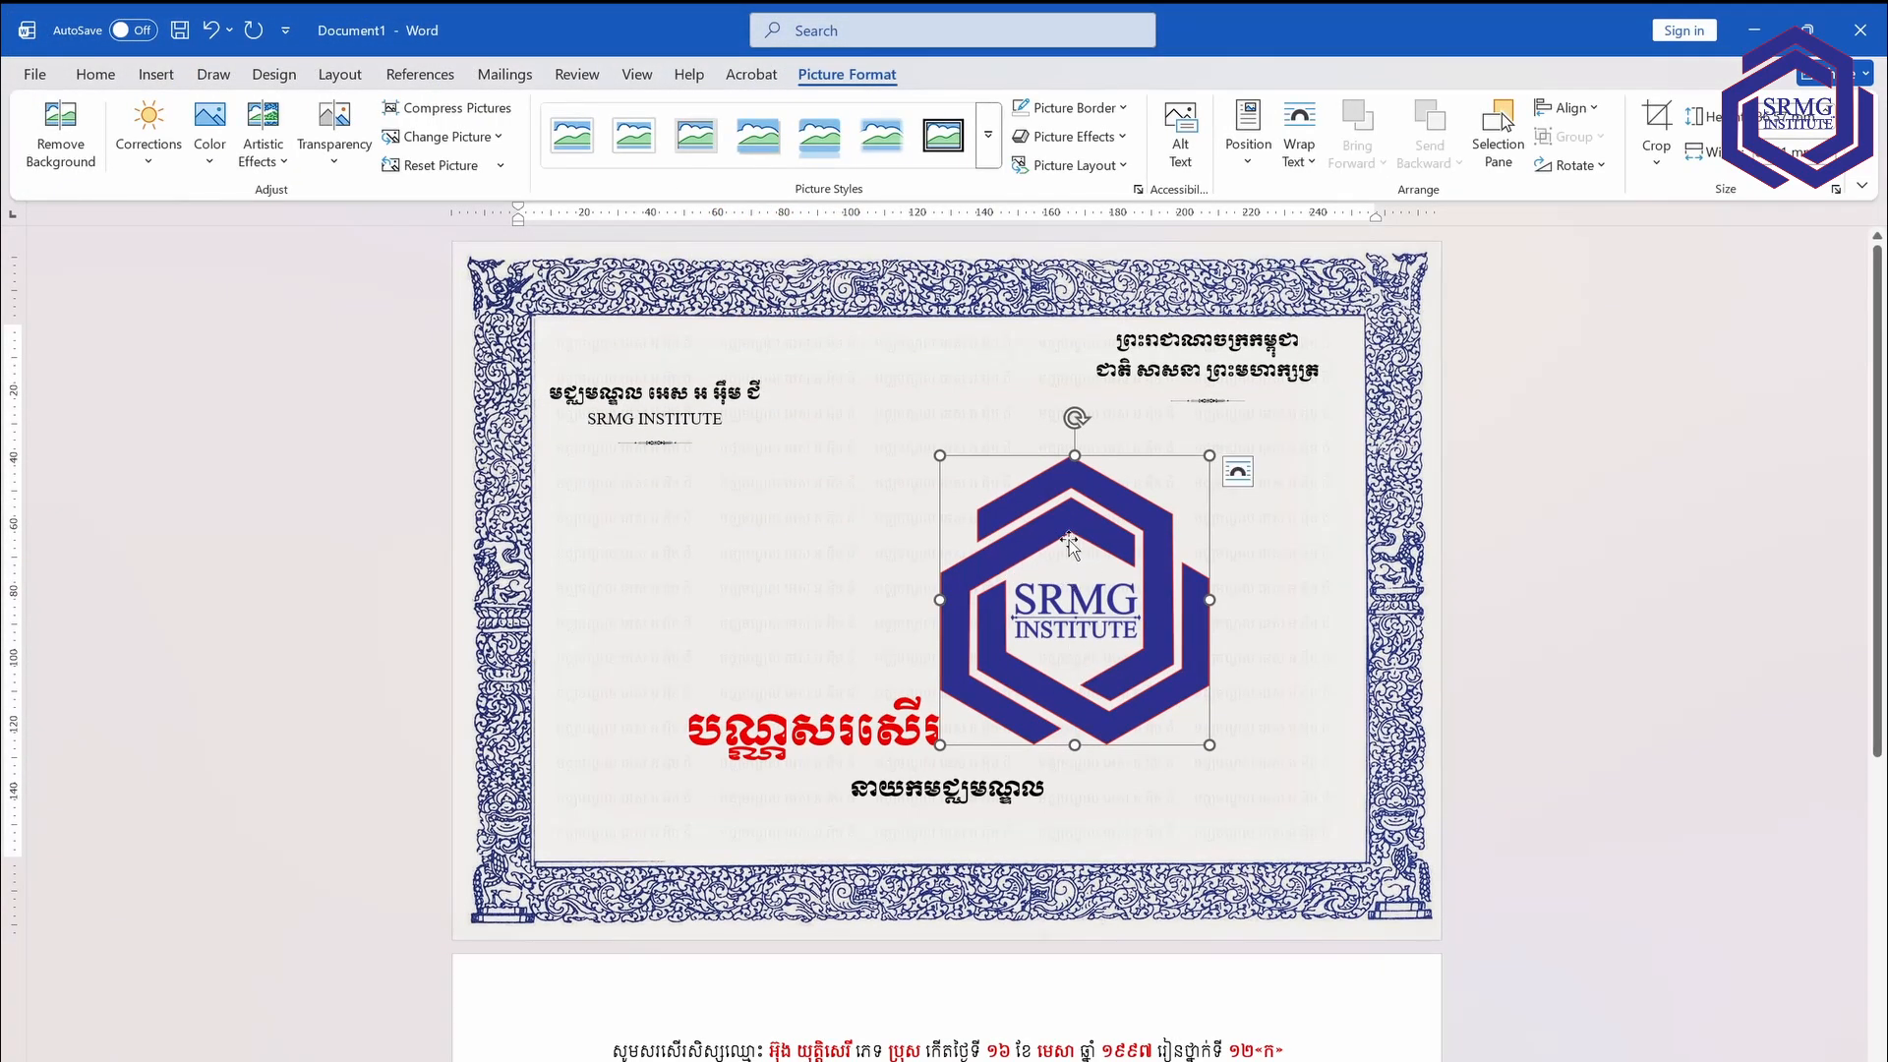
Set the logo behind the text and move it to the middle of the certificate.
left_click(1237, 472)
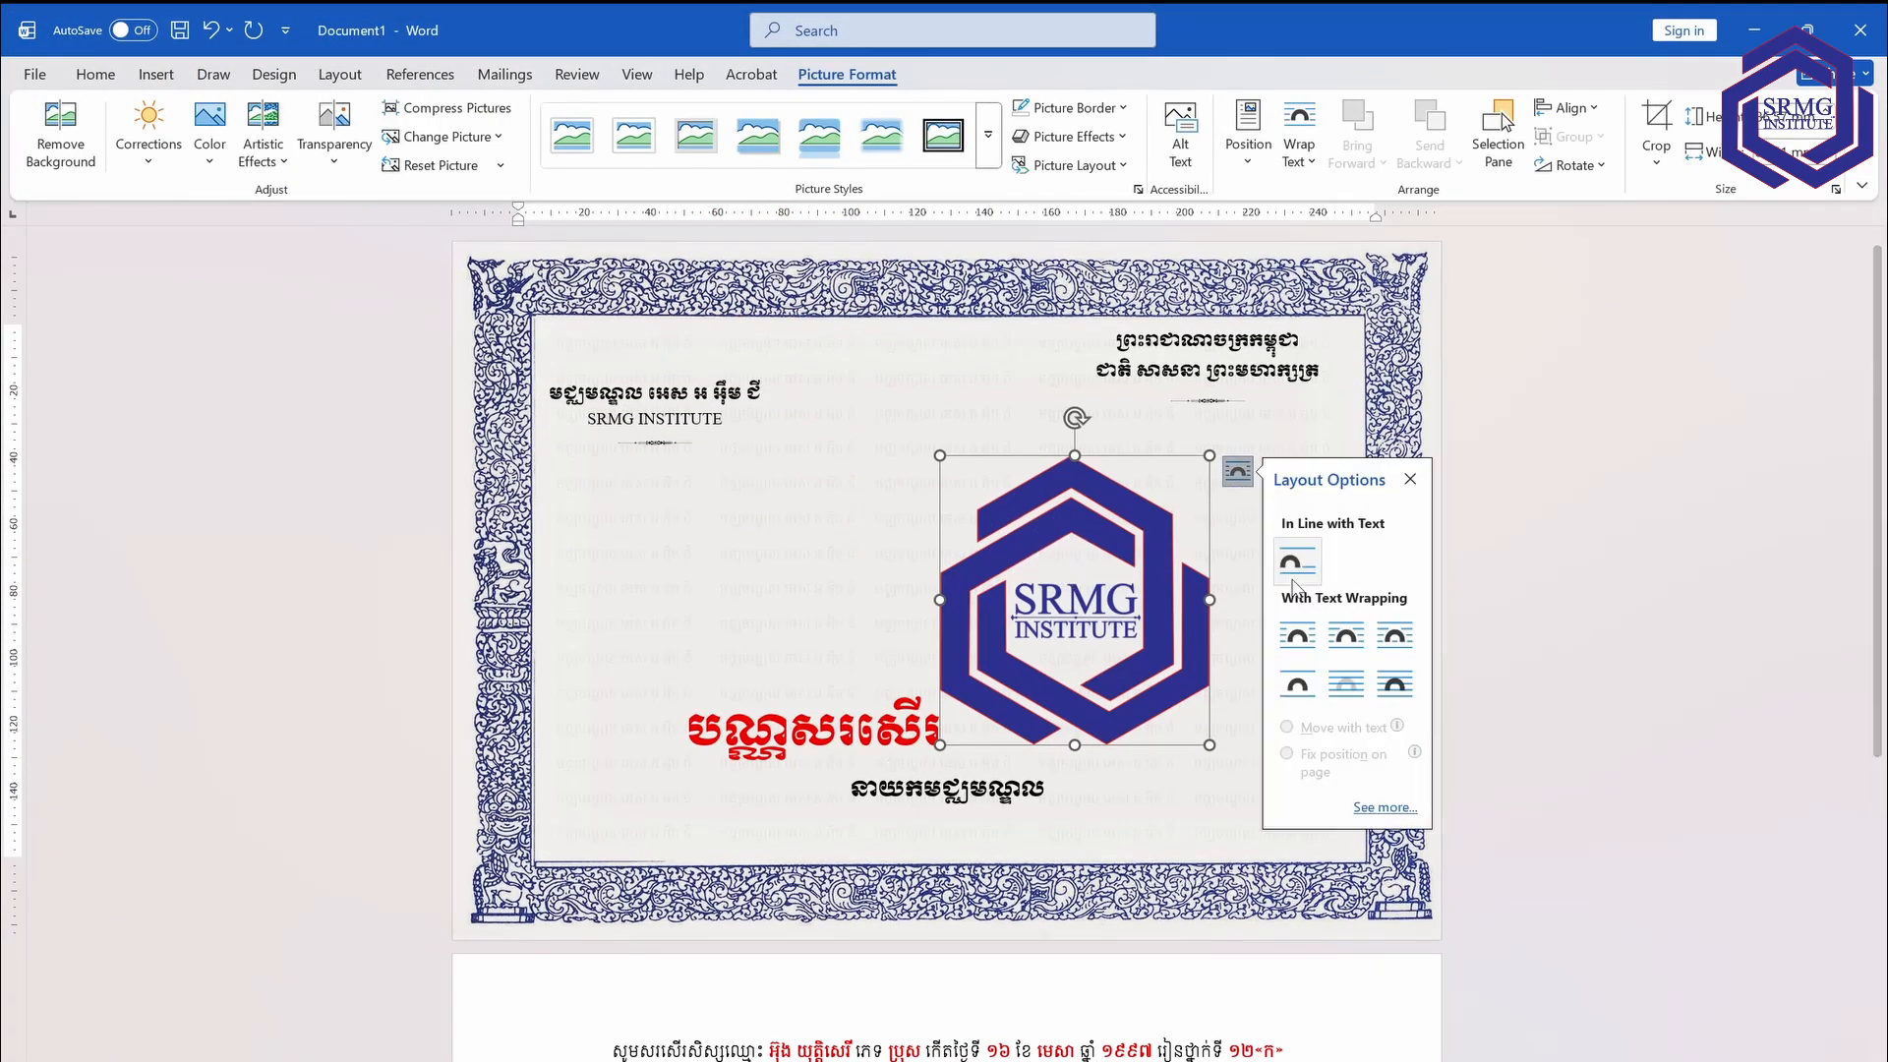
left_click(1339, 688)
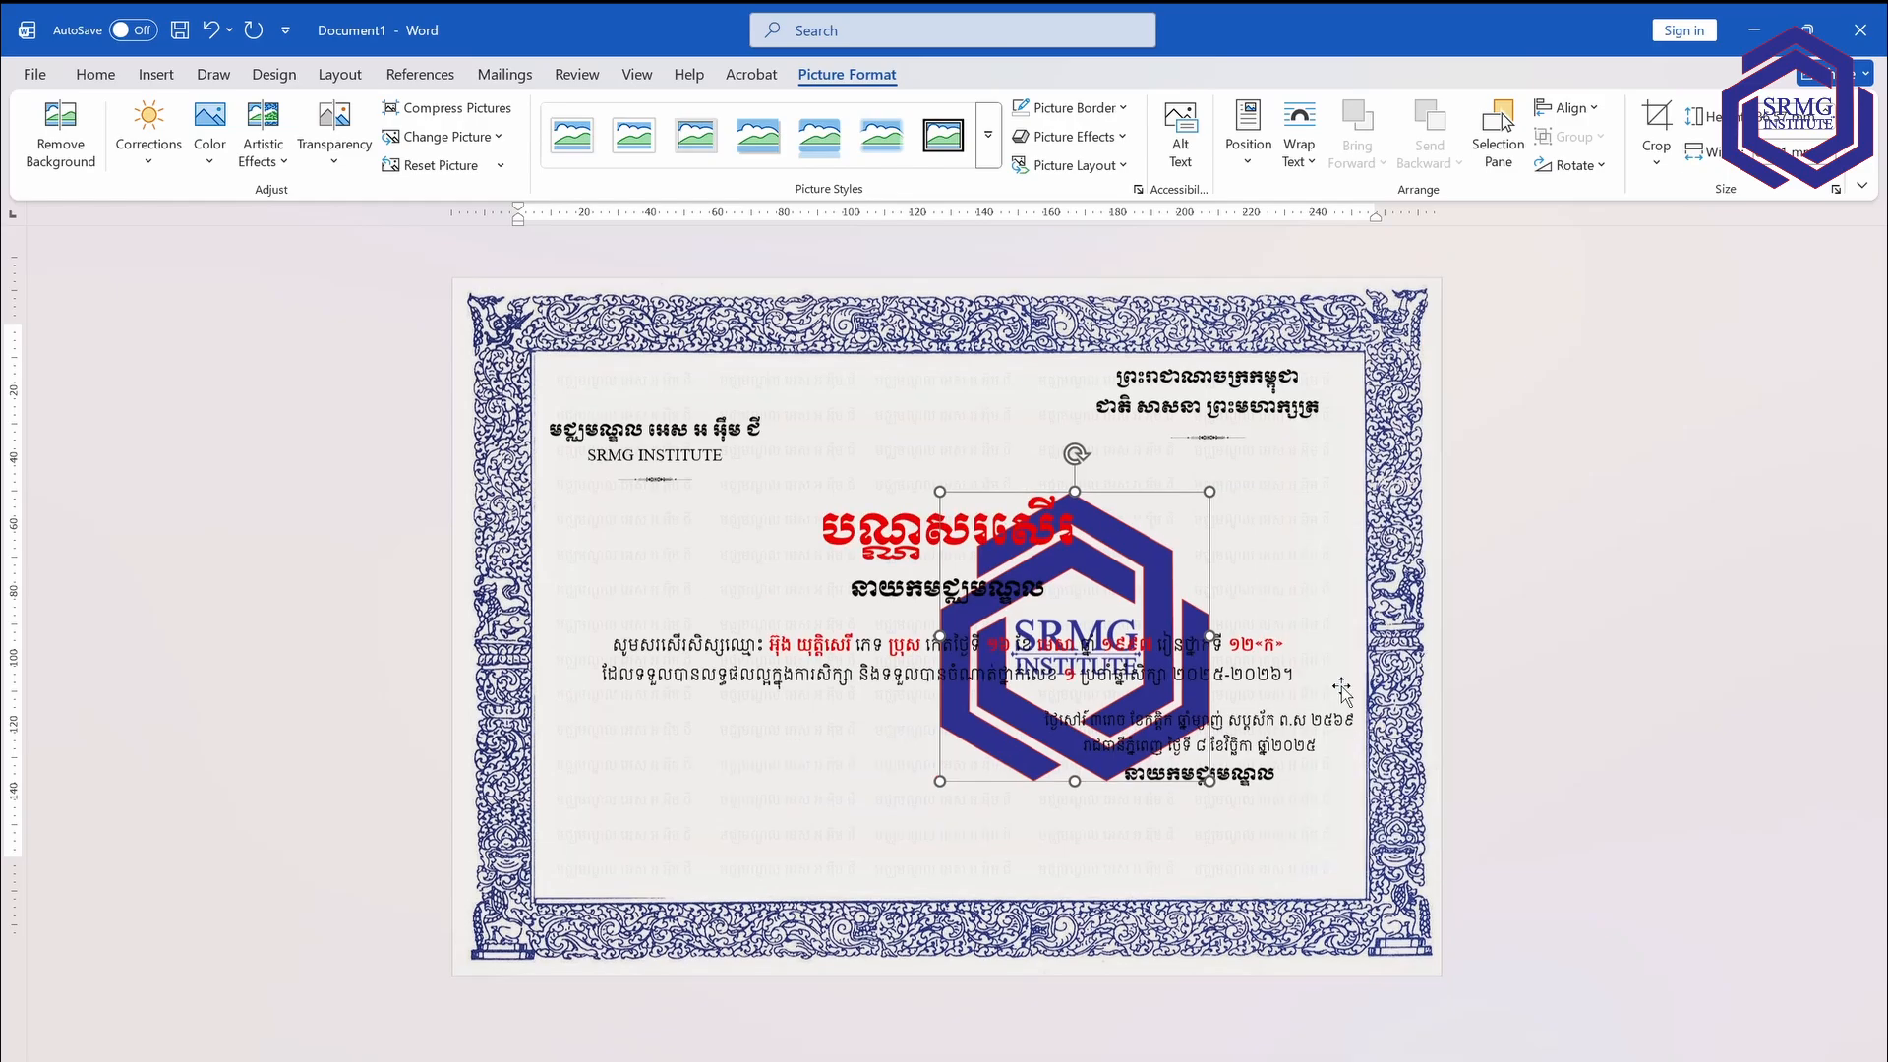
left_click_drag(1114, 582, 981, 559)
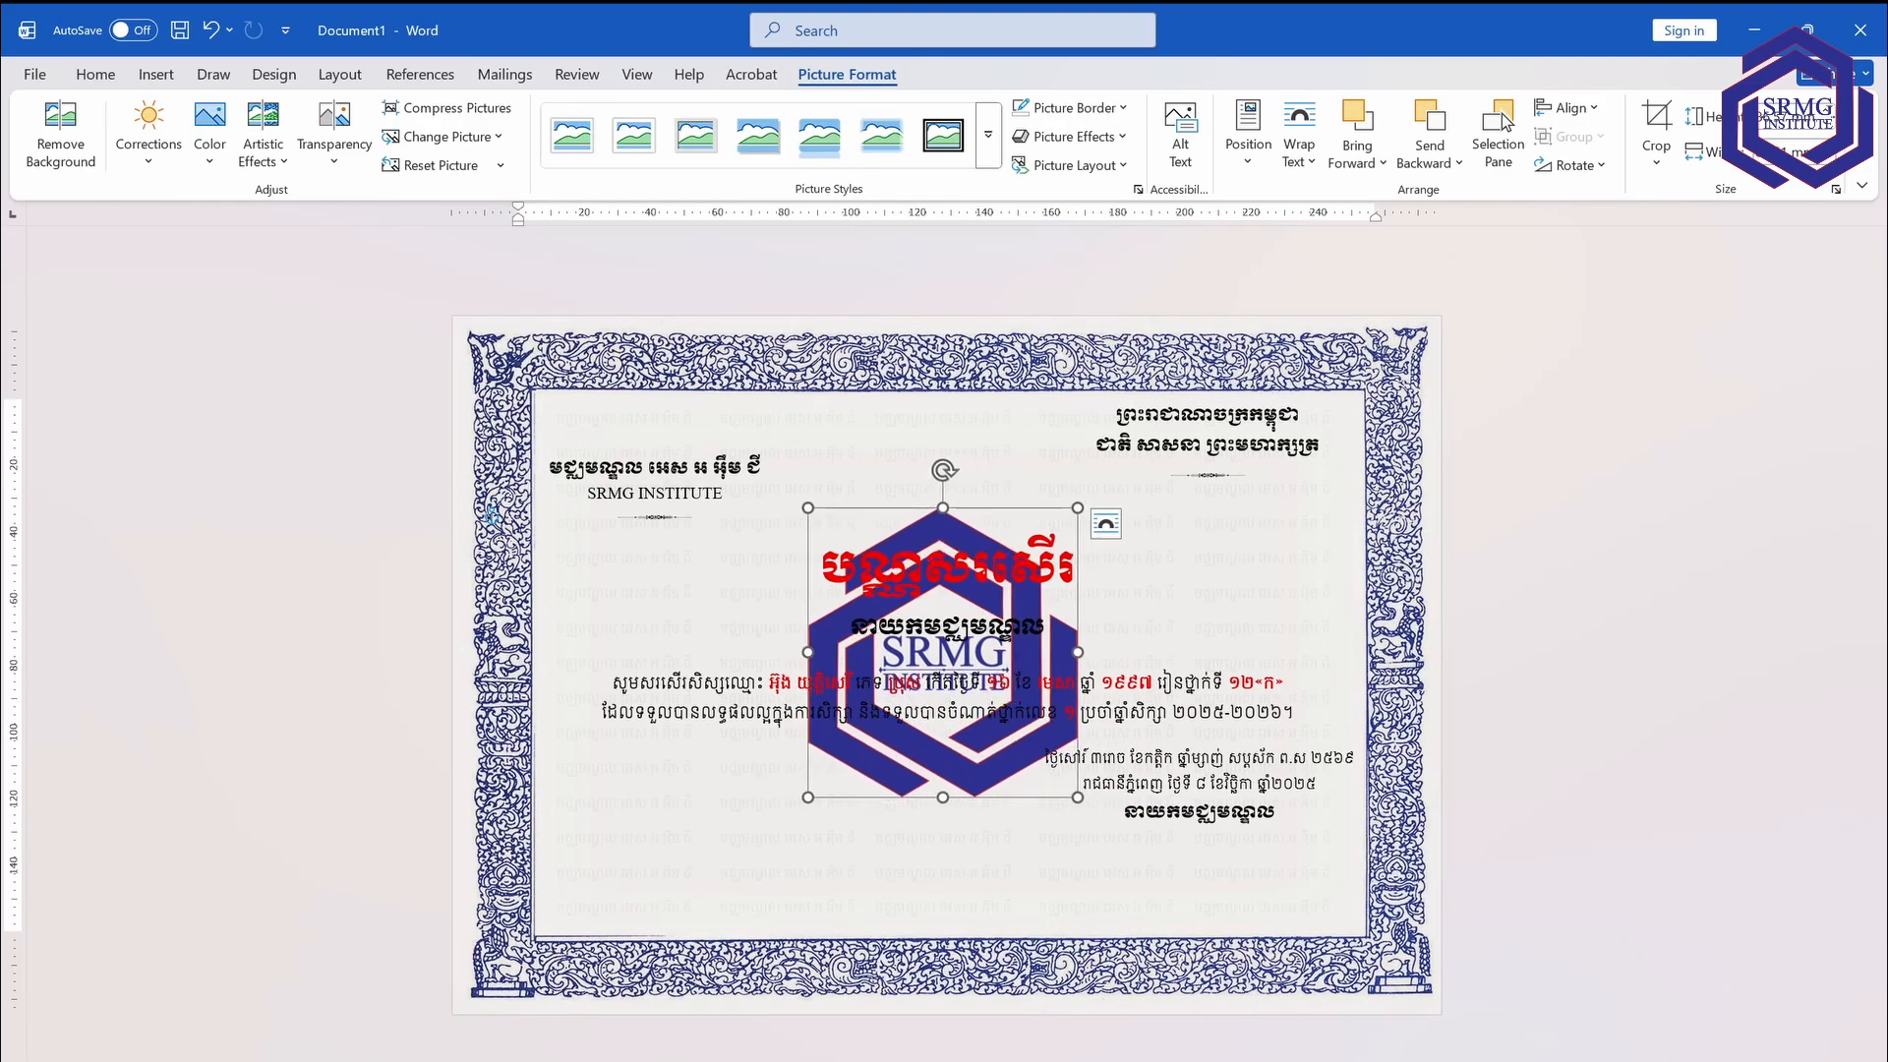
Enlarge the logo to about 127 mm wide and center it inside the frame.
left_click_drag(1077, 508, 1199, 376)
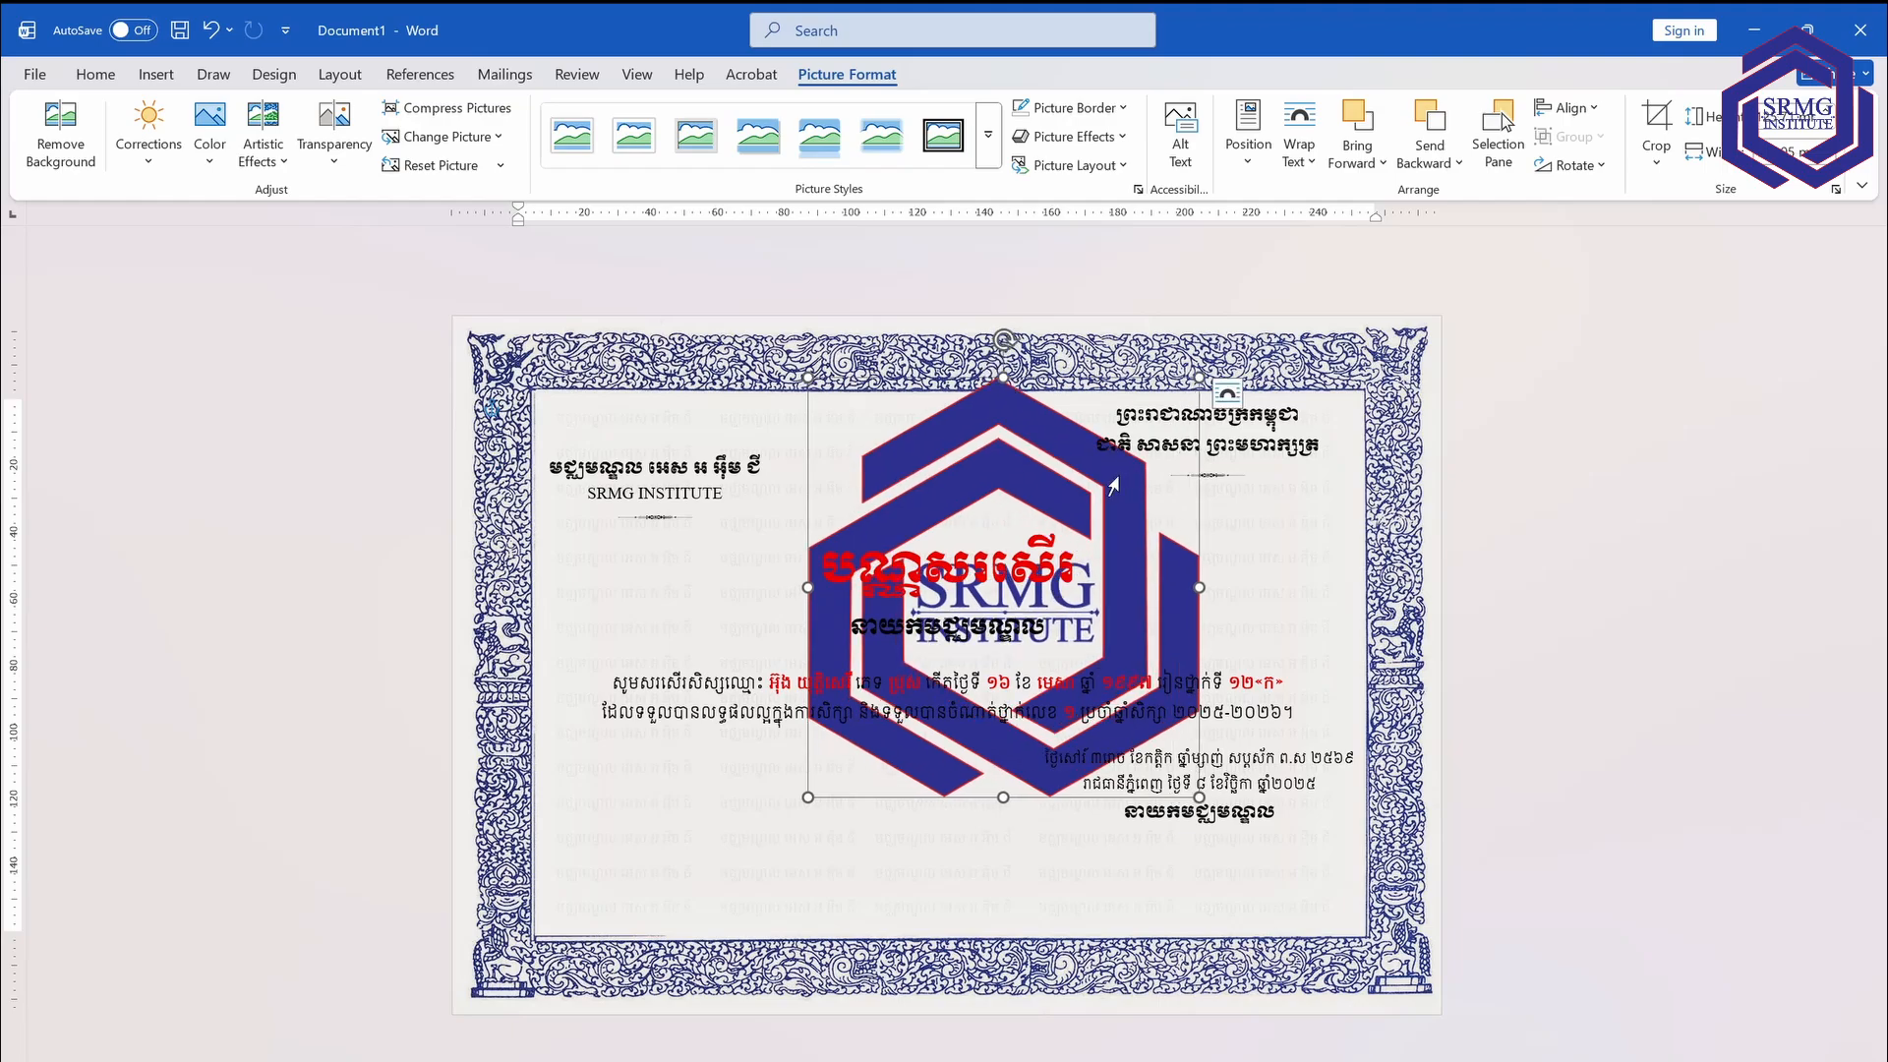
left_click(1117, 480)
left_click_drag(1115, 584, 1072, 644)
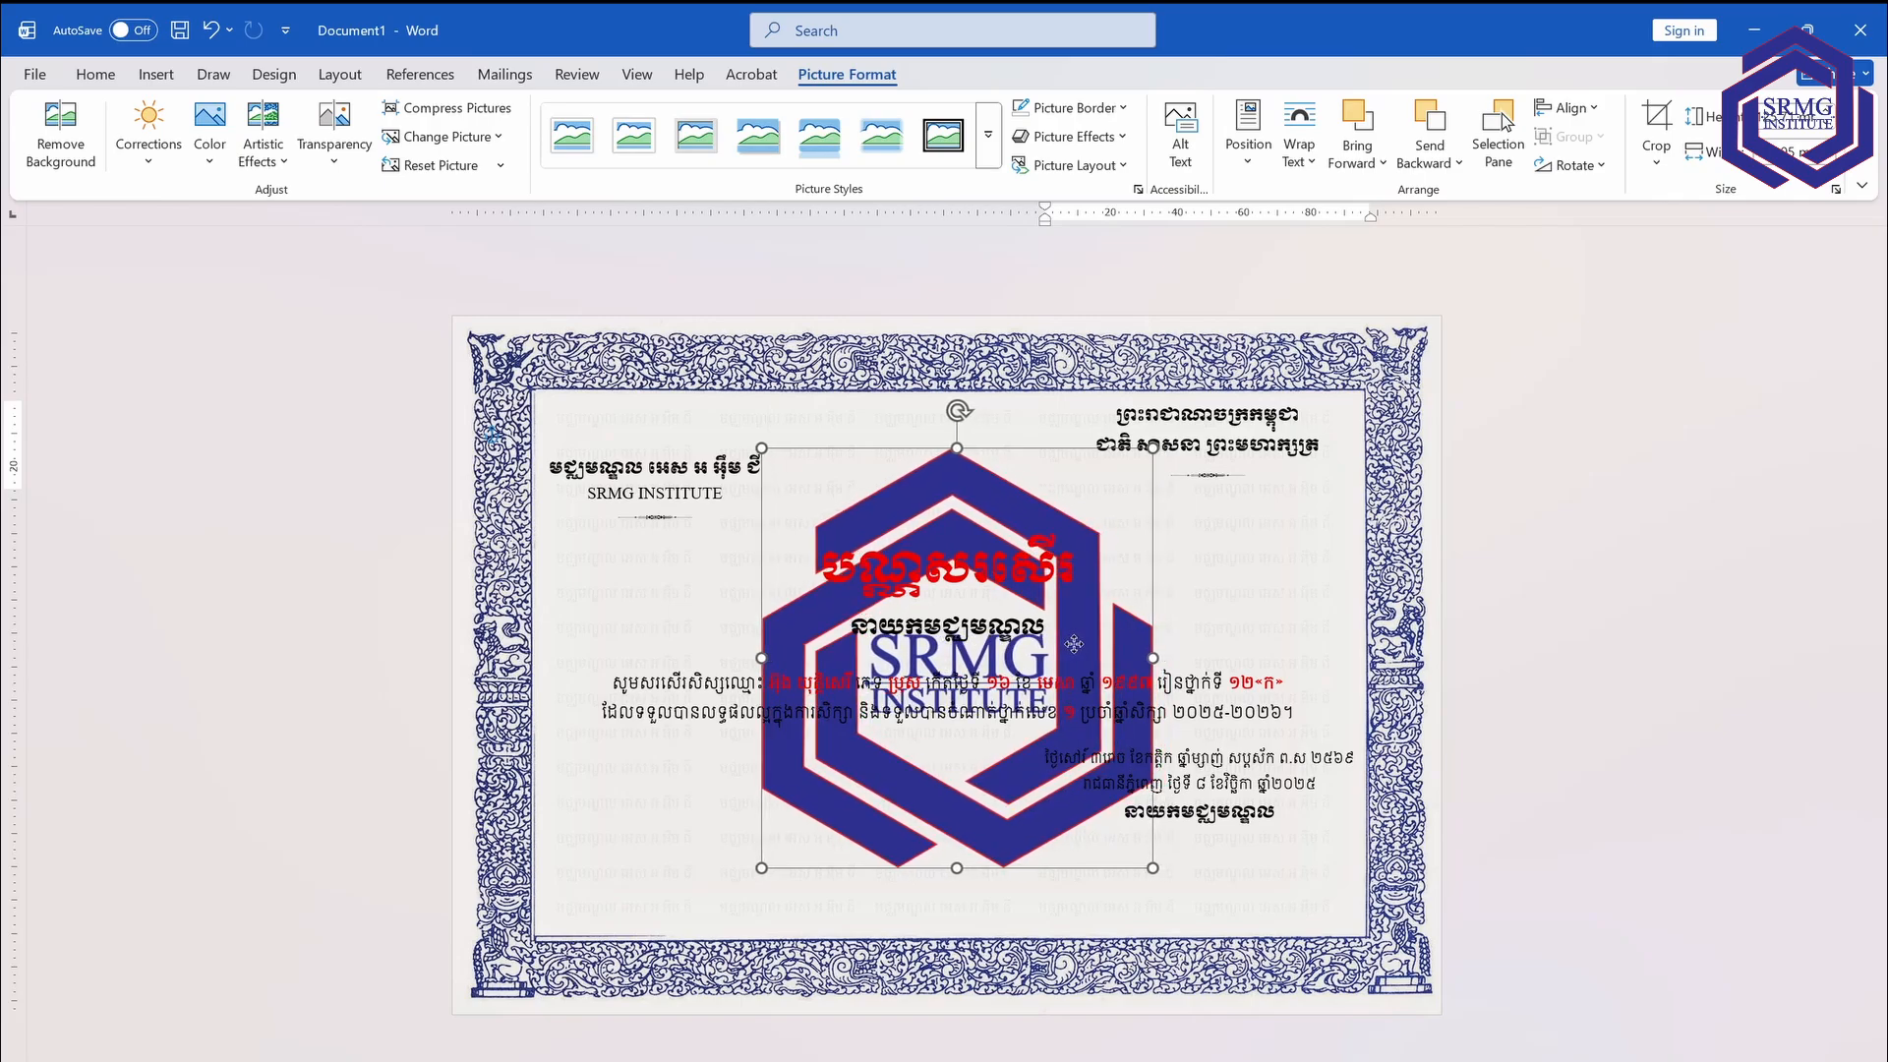
left_click_drag(1152, 867, 1185, 901)
left_click_drag(1010, 865, 1013, 852)
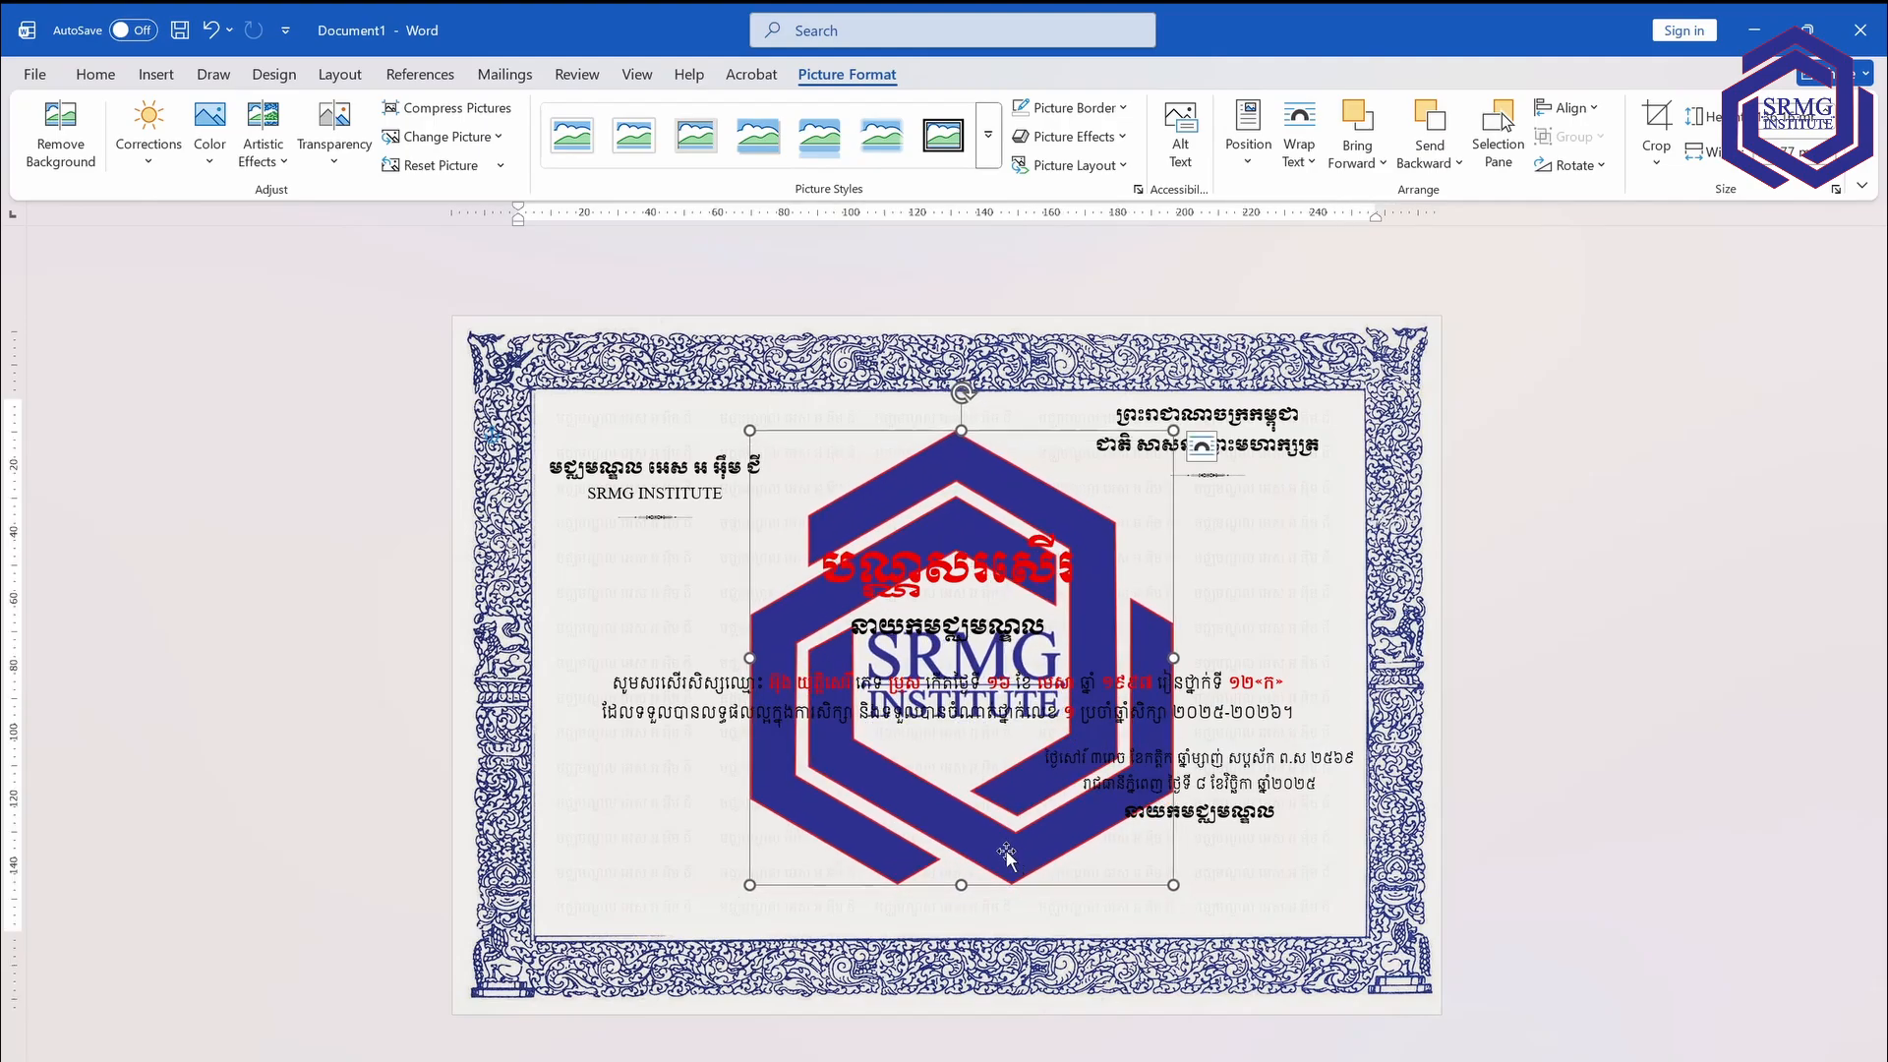
Fade the logo into a watermark with the 80% transparency preset.
left_click(330, 158)
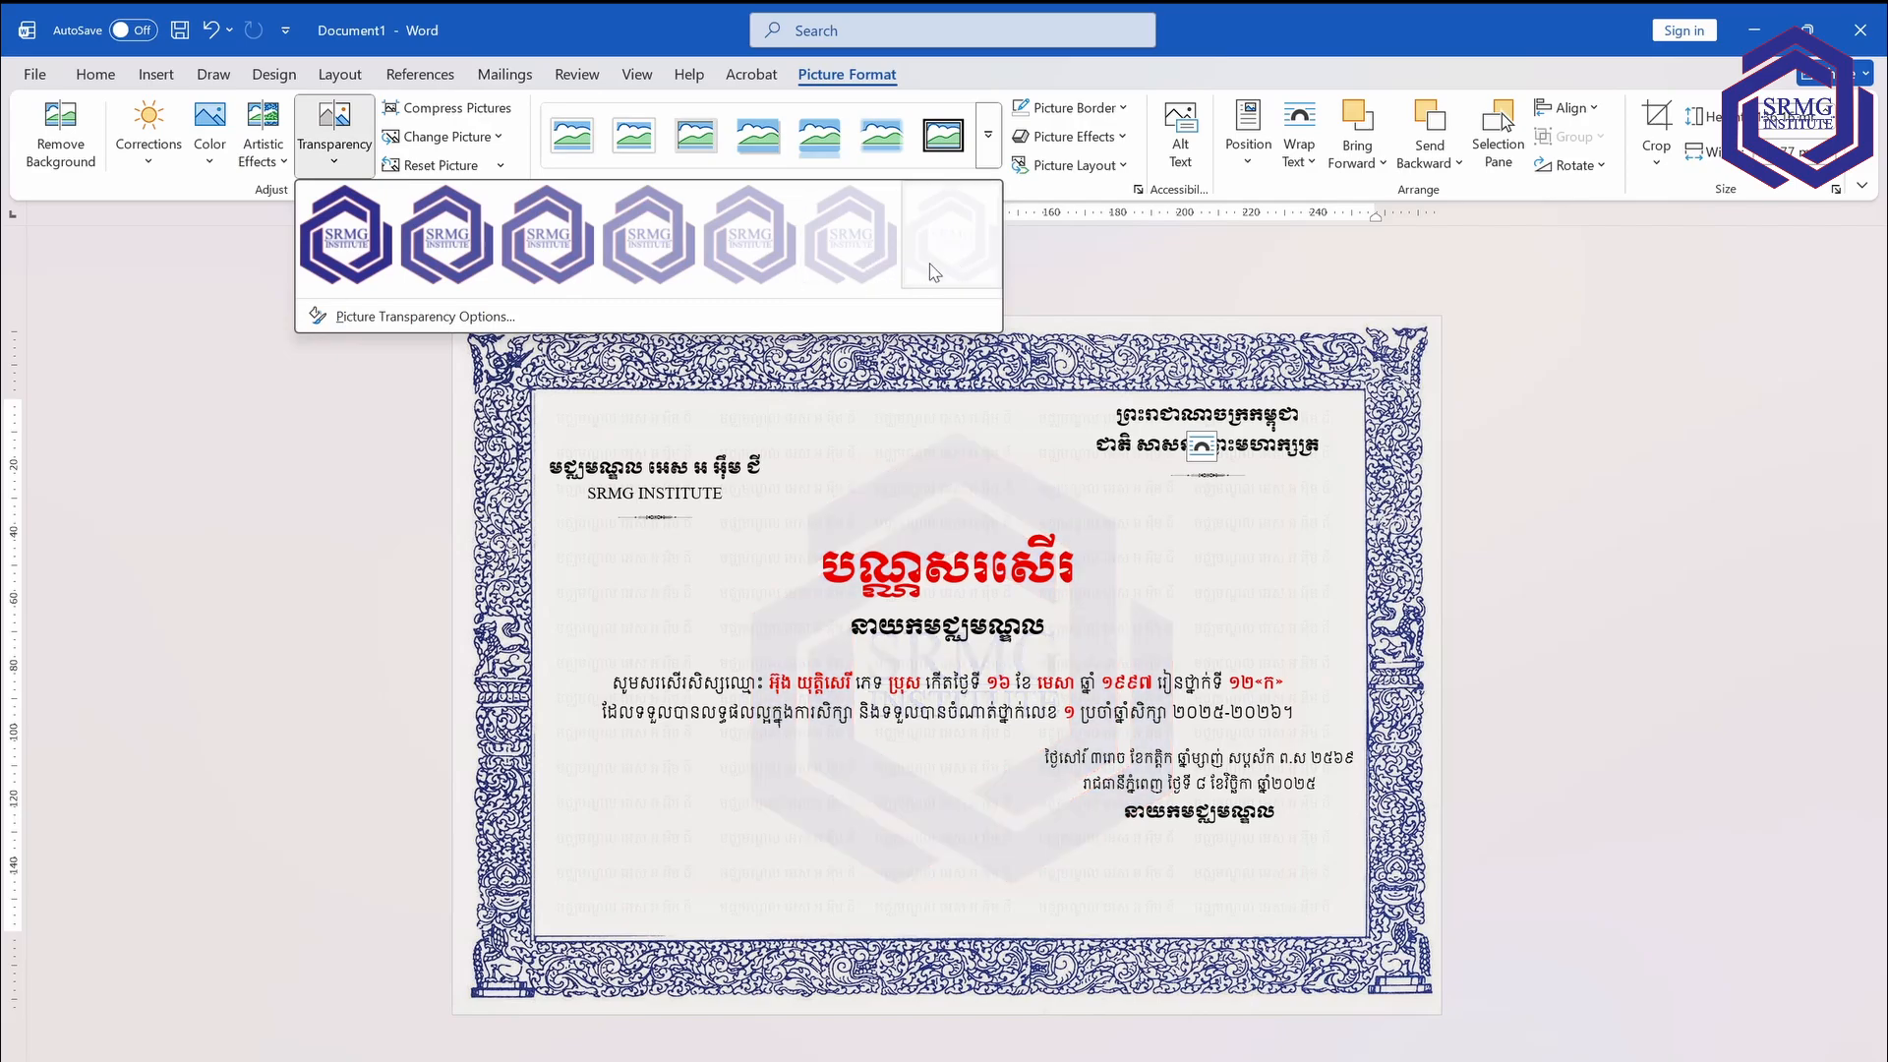
left_click(853, 282)
left_click(1074, 570)
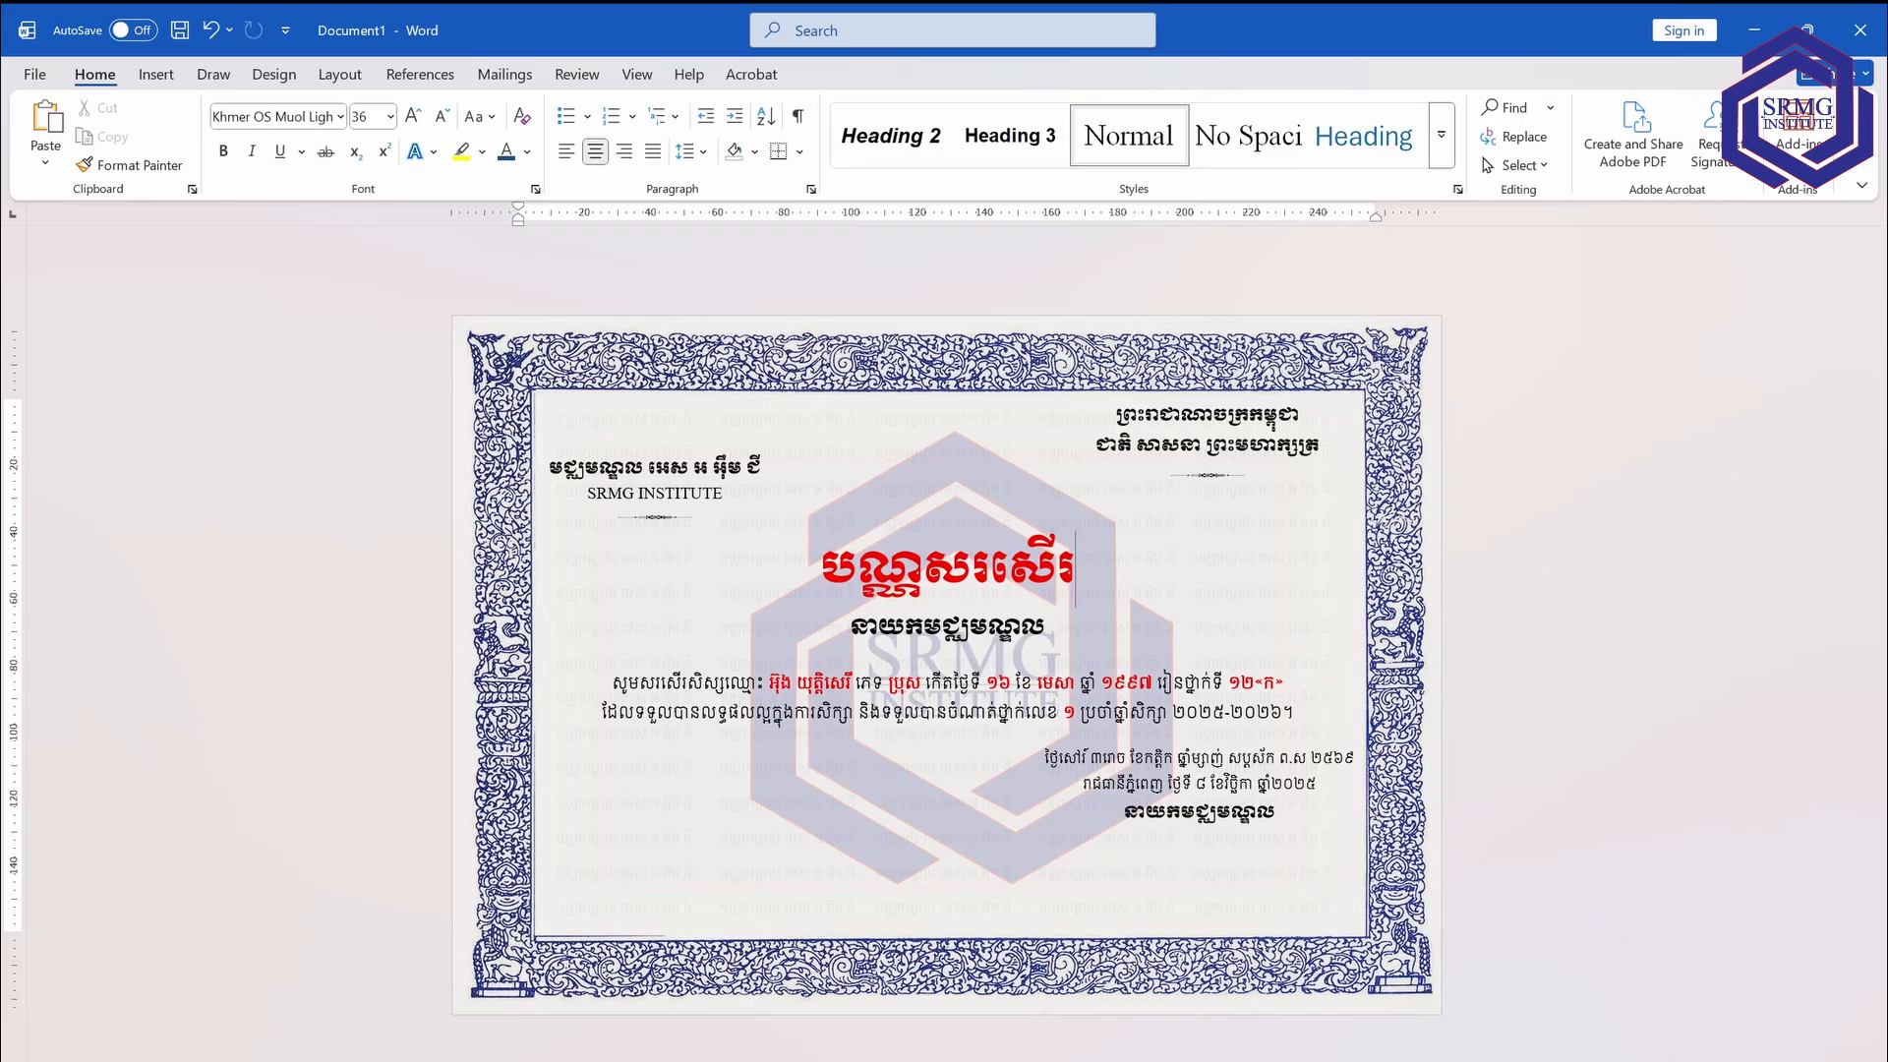
Draw a rectangle about 38 mm wide and 46 mm high, centered below the body text.
left_click(156, 74)
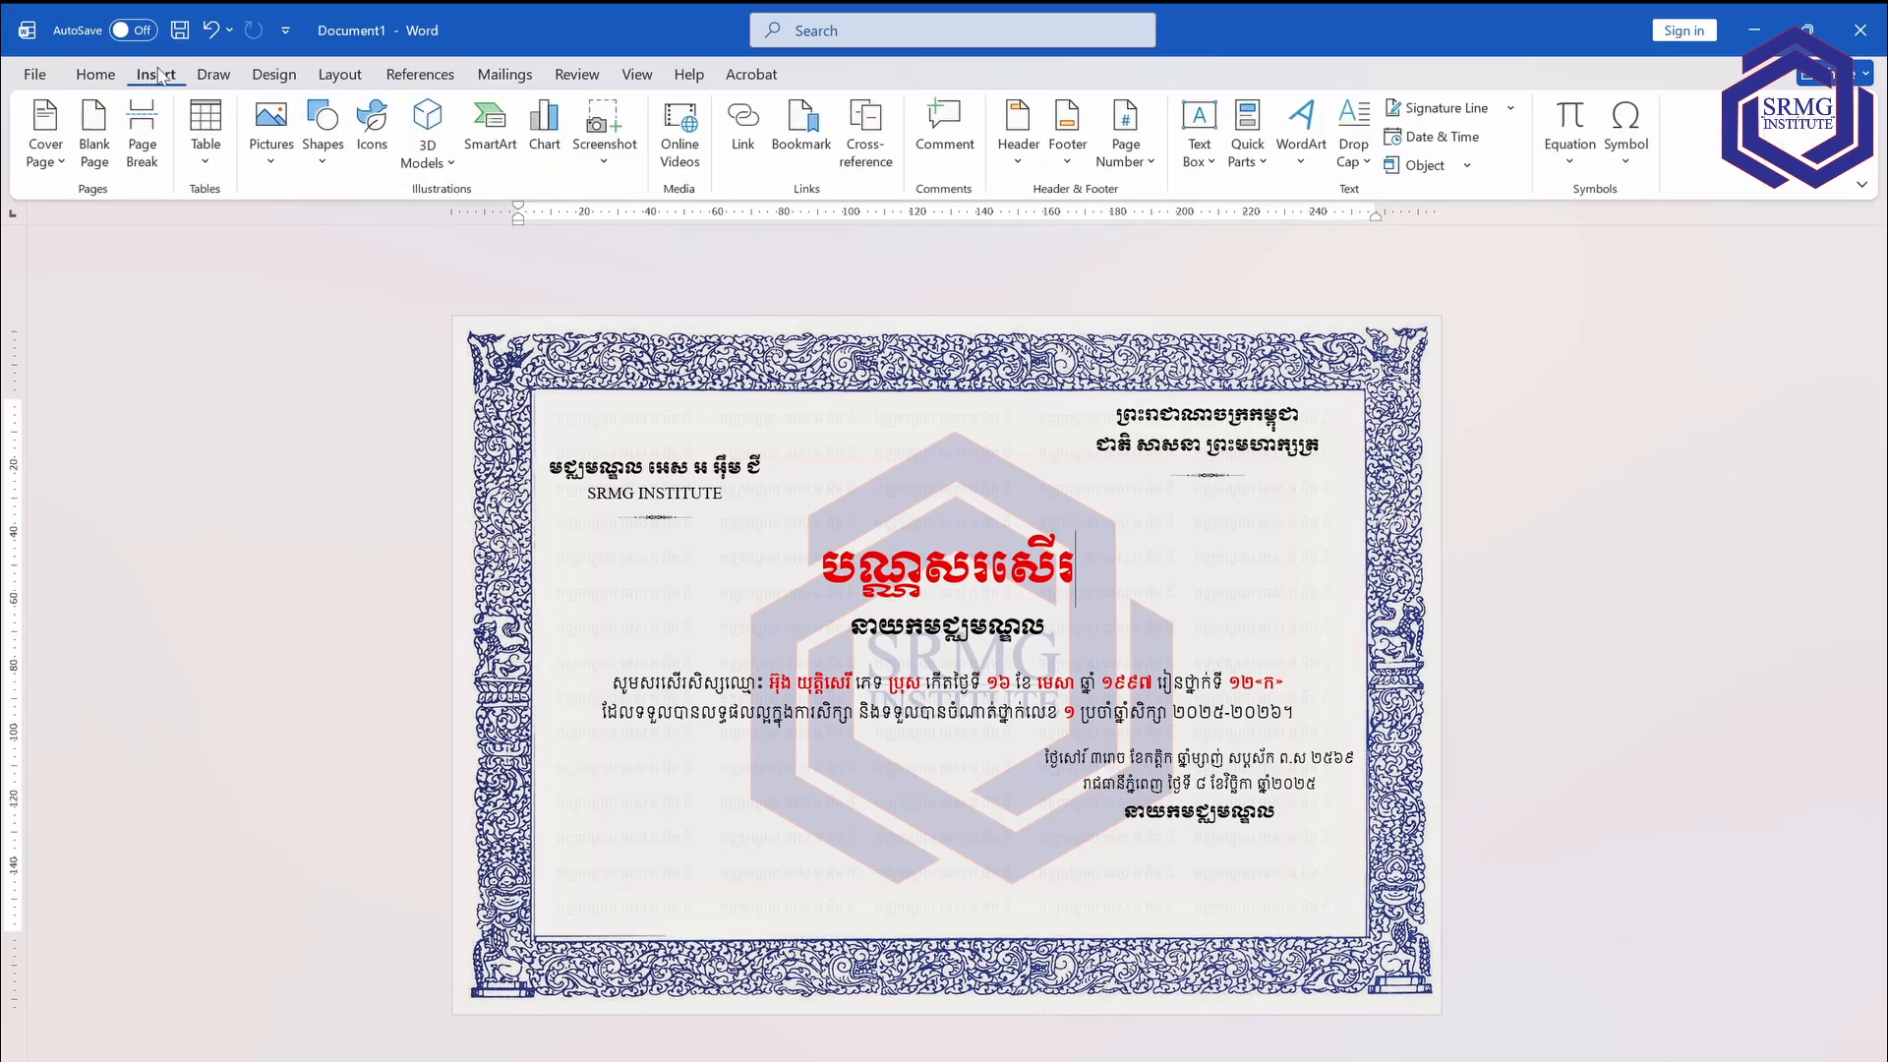
left_click(325, 152)
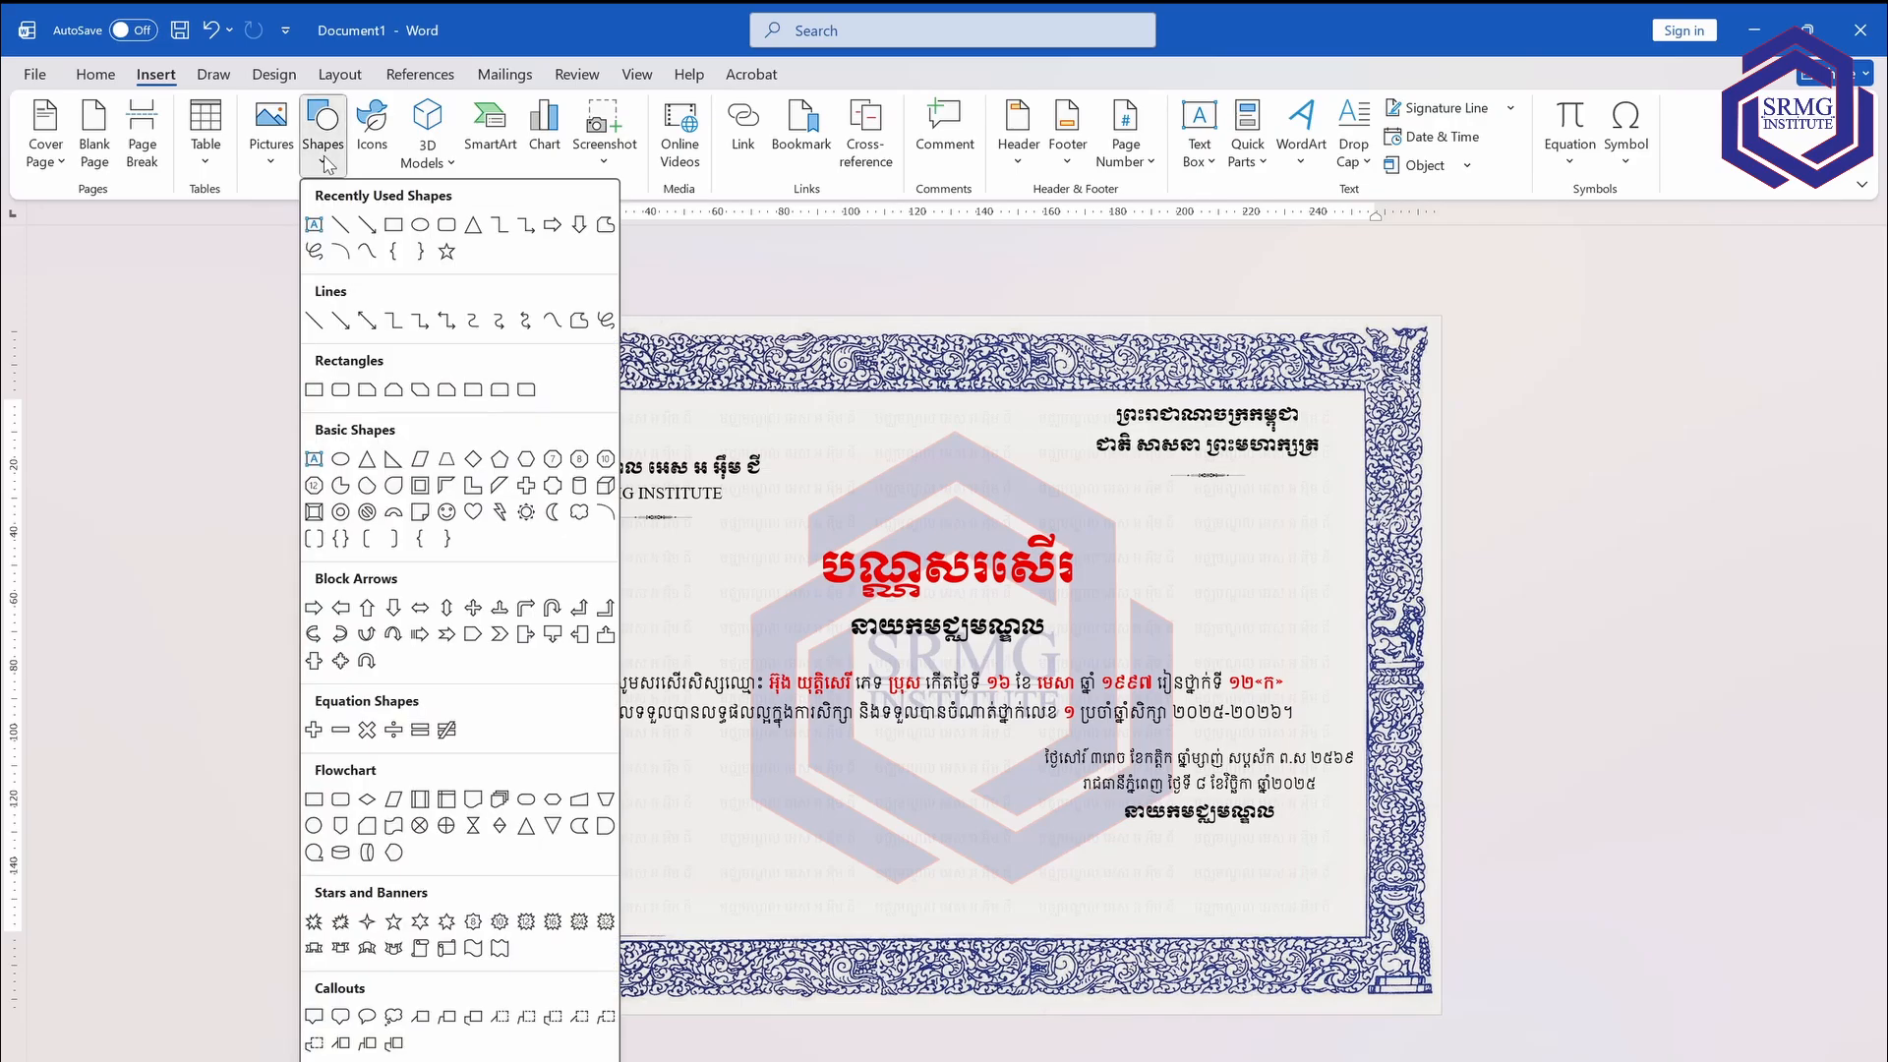
left_click(394, 226)
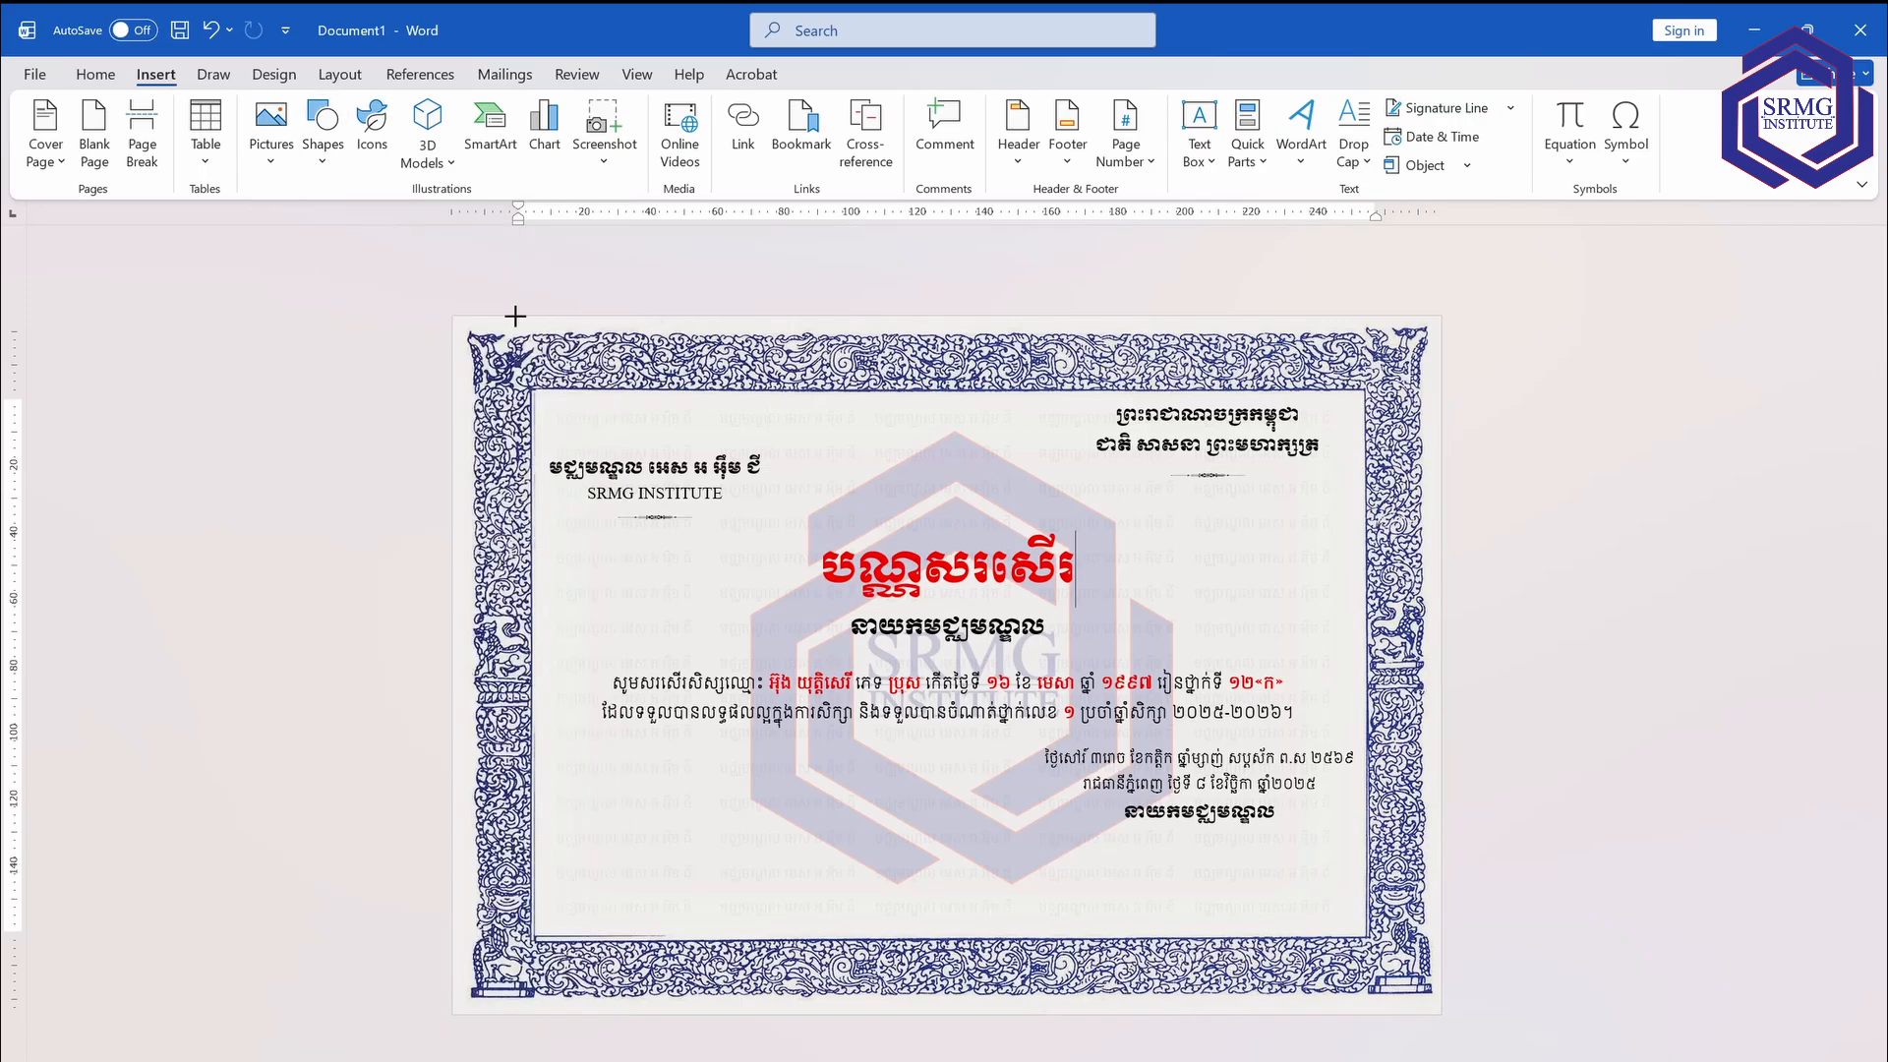
mouse_move(880, 756)
left_mouse_down()
mouse_move(918, 826)
mouse_move(999, 894)
mouse_move(990, 916)
mouse_move(1015, 916)
mouse_move(1016, 862)
left_mouse_up()
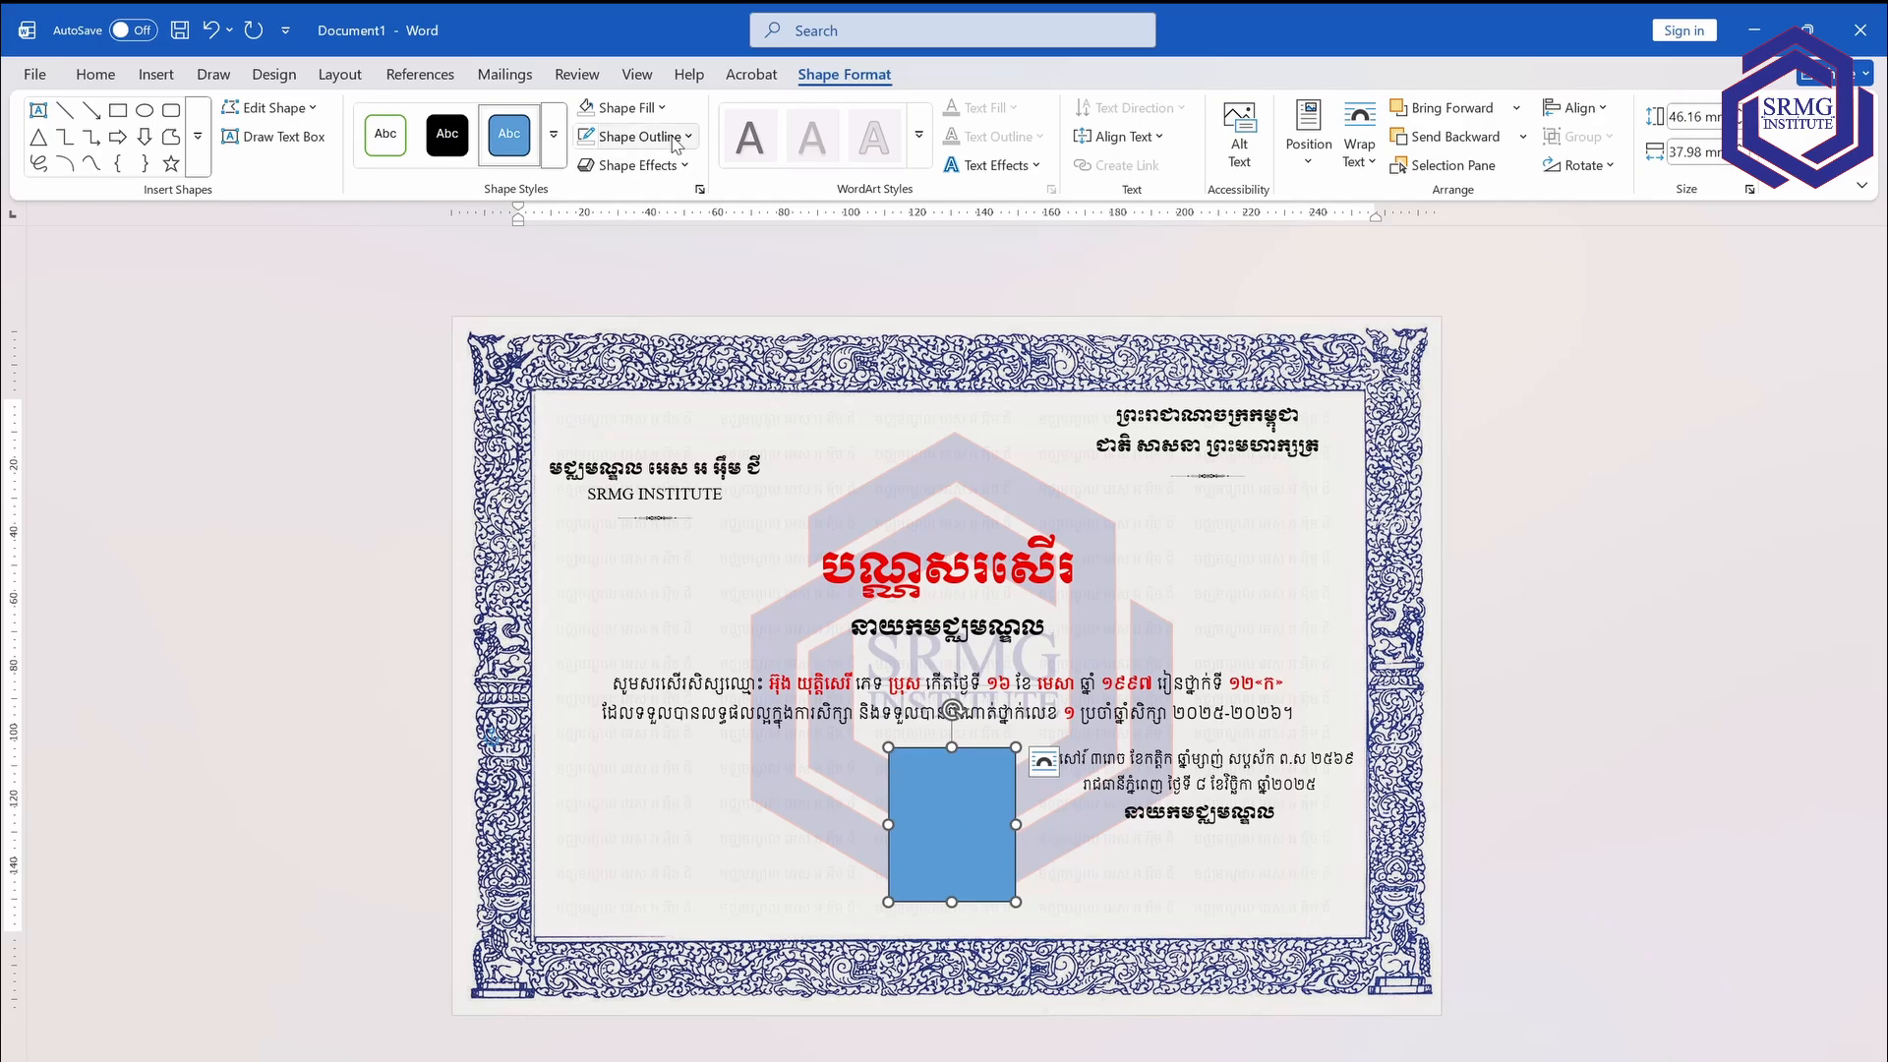
Fill the rectangle with the portrait picture "Me.jpg" from a file.
left_click(663, 108)
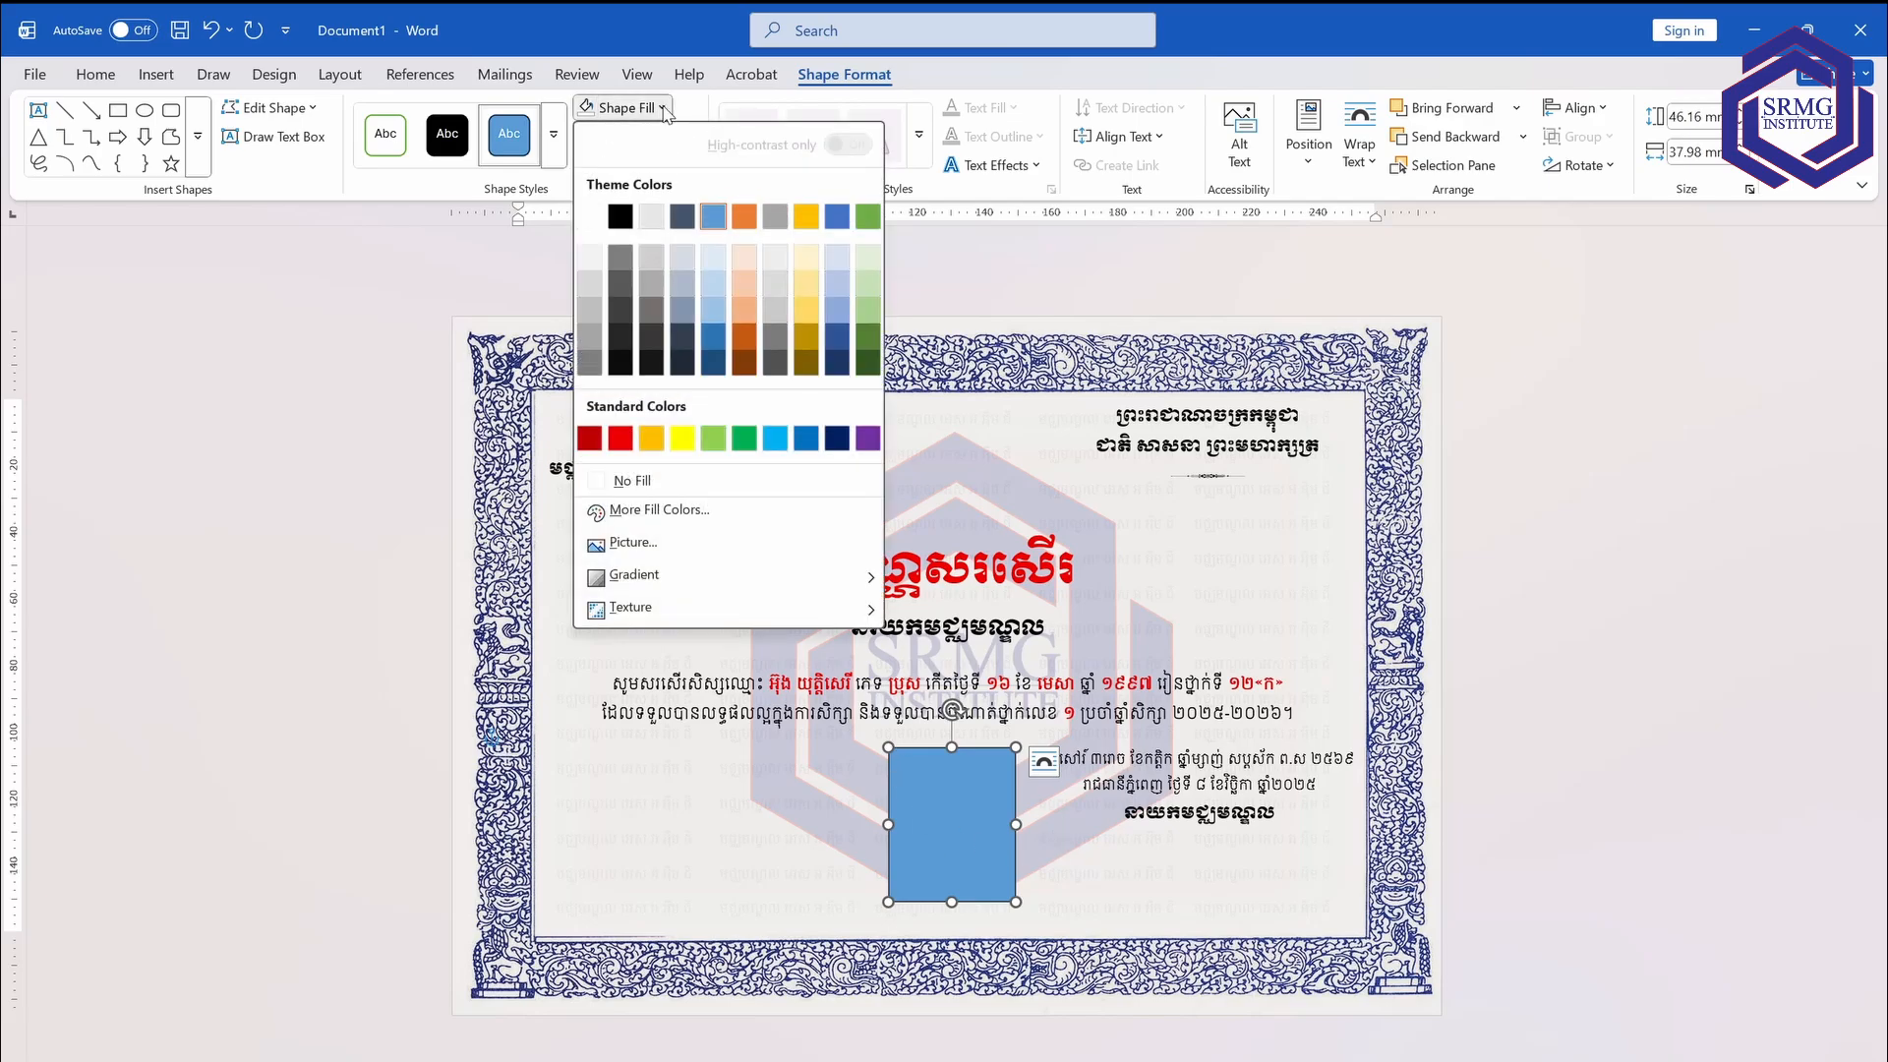
left_click(629, 547)
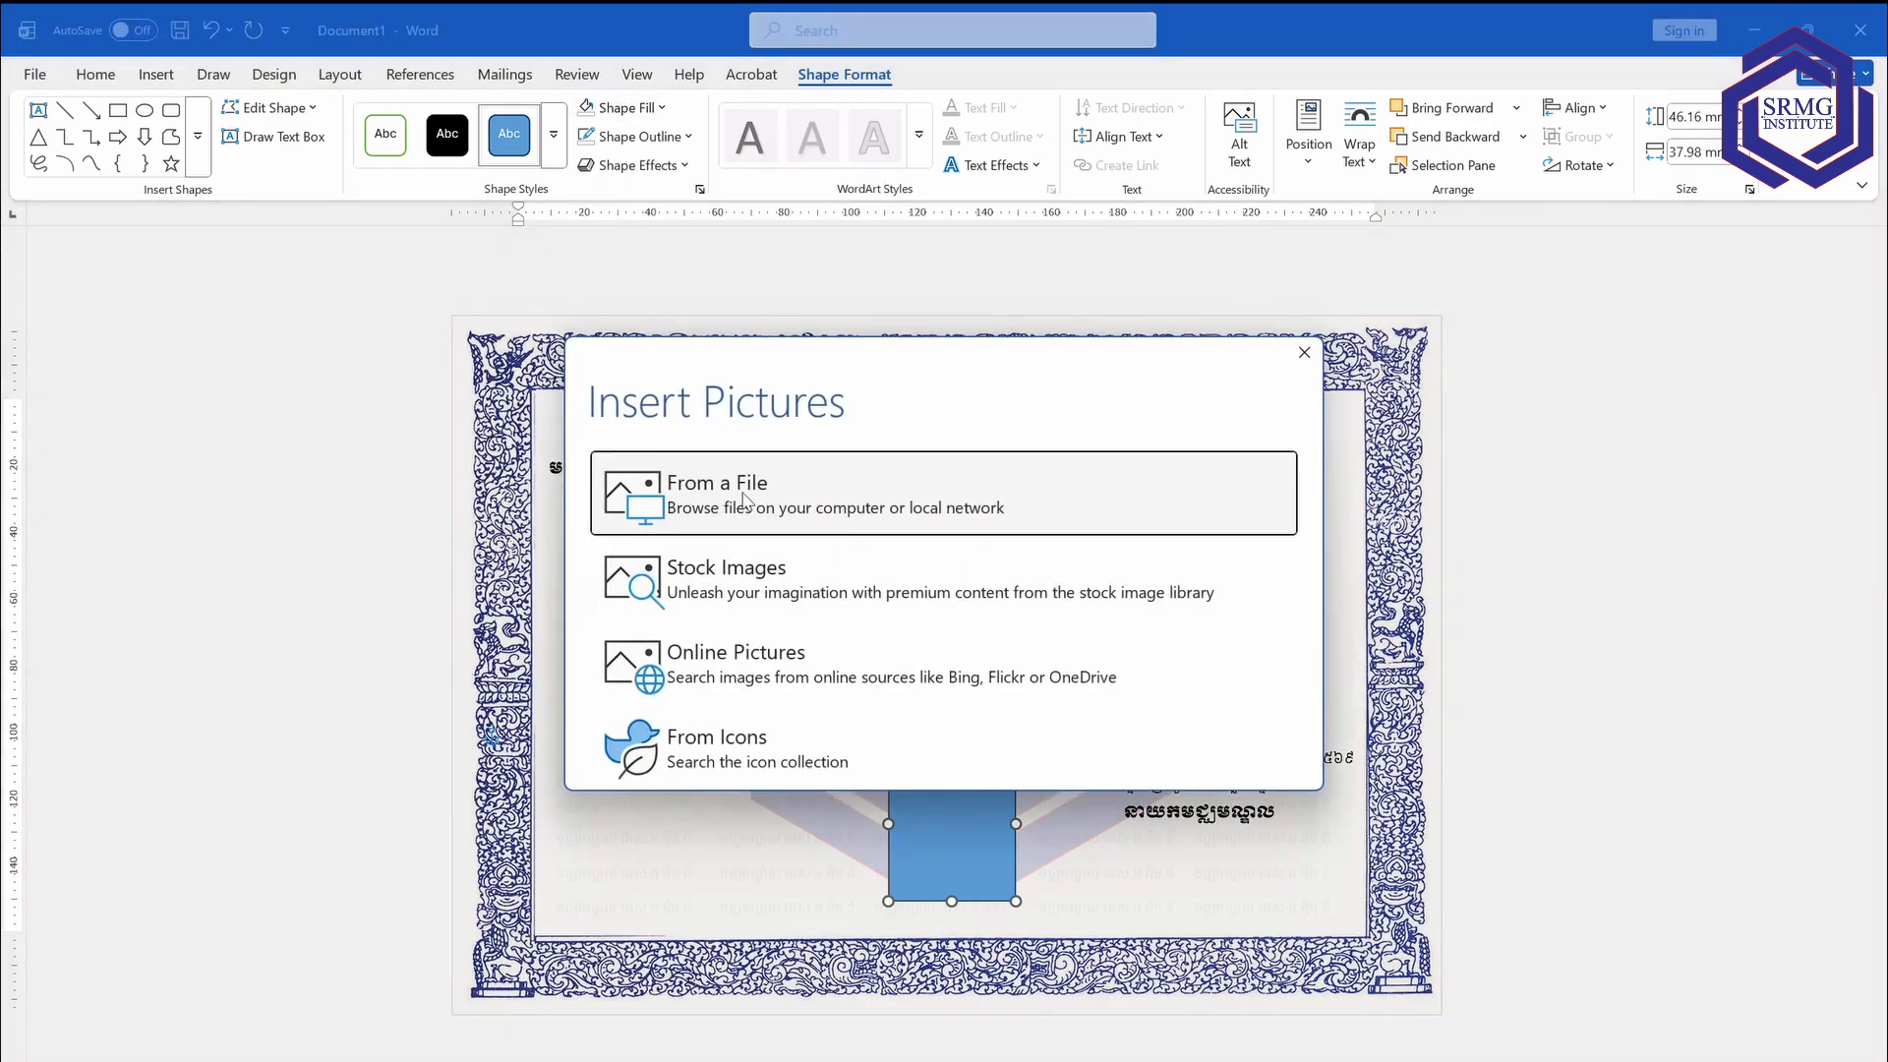
left_click(836, 507)
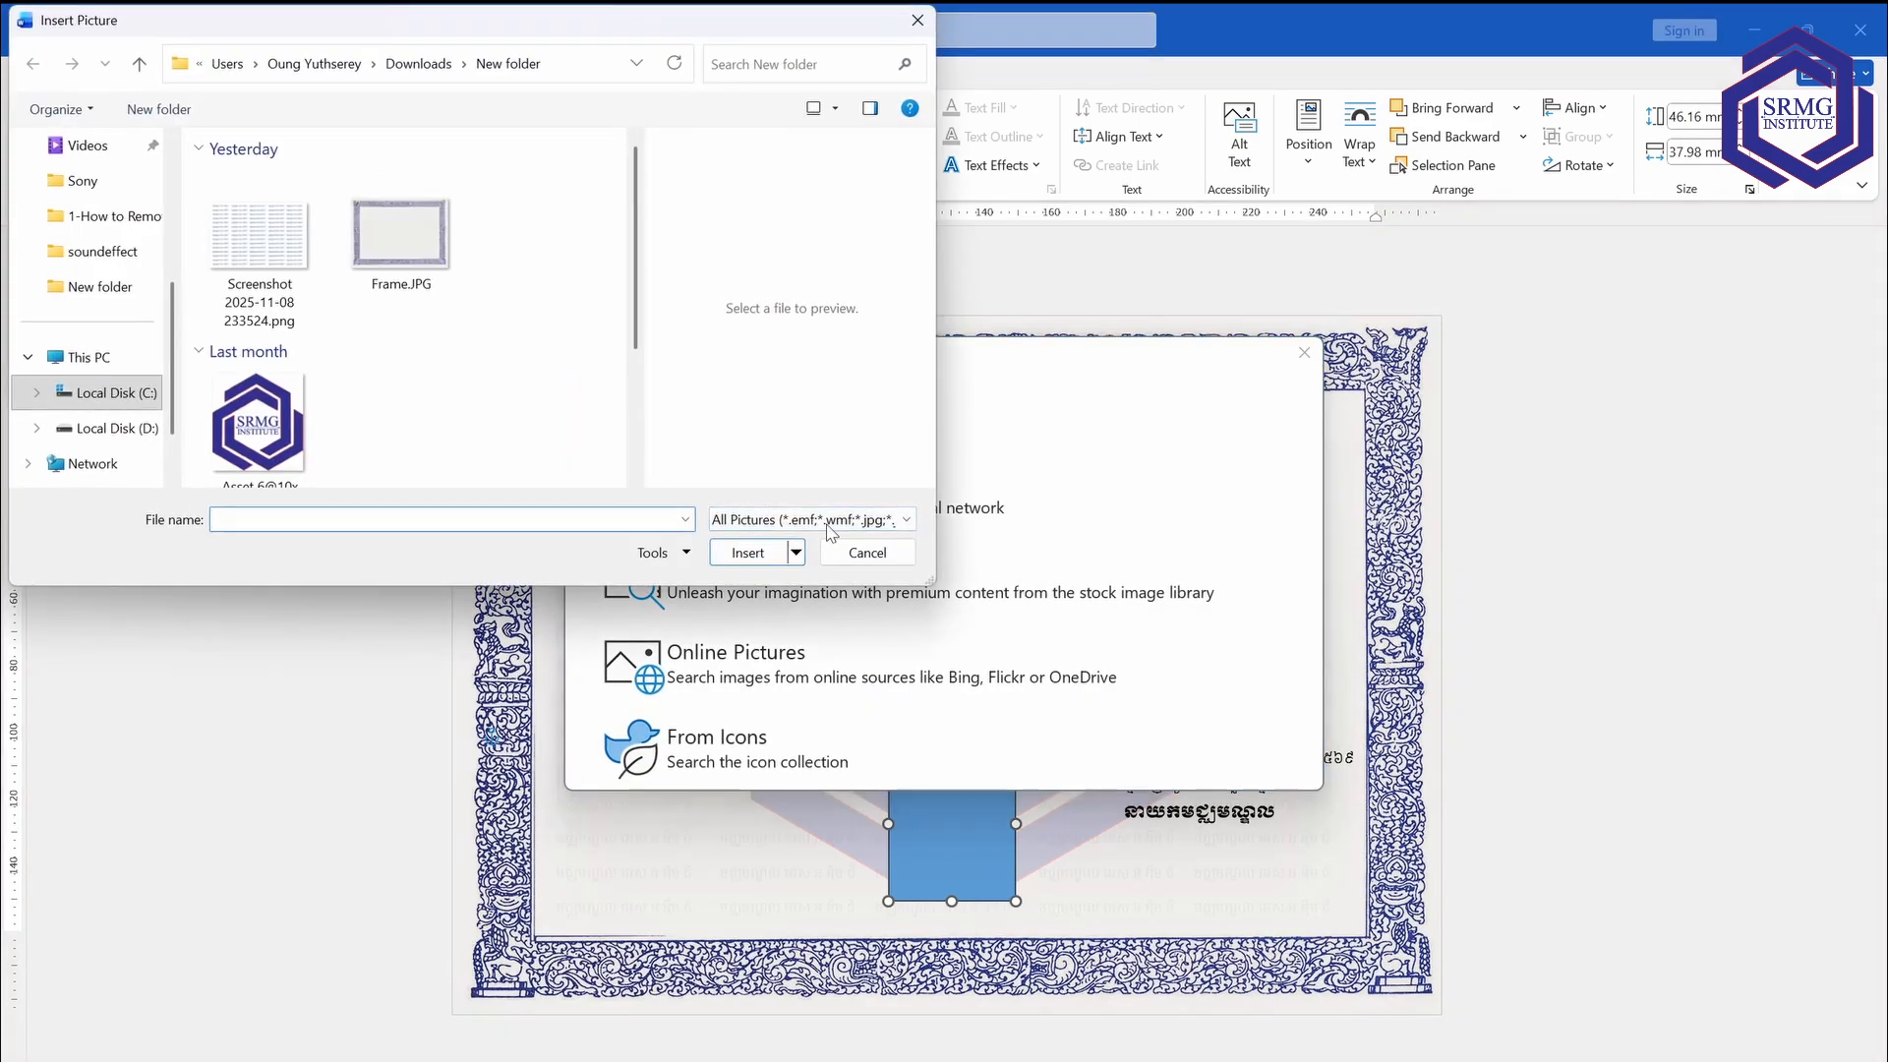
scroll(475, 274, "down", 2)
left_click(275, 405)
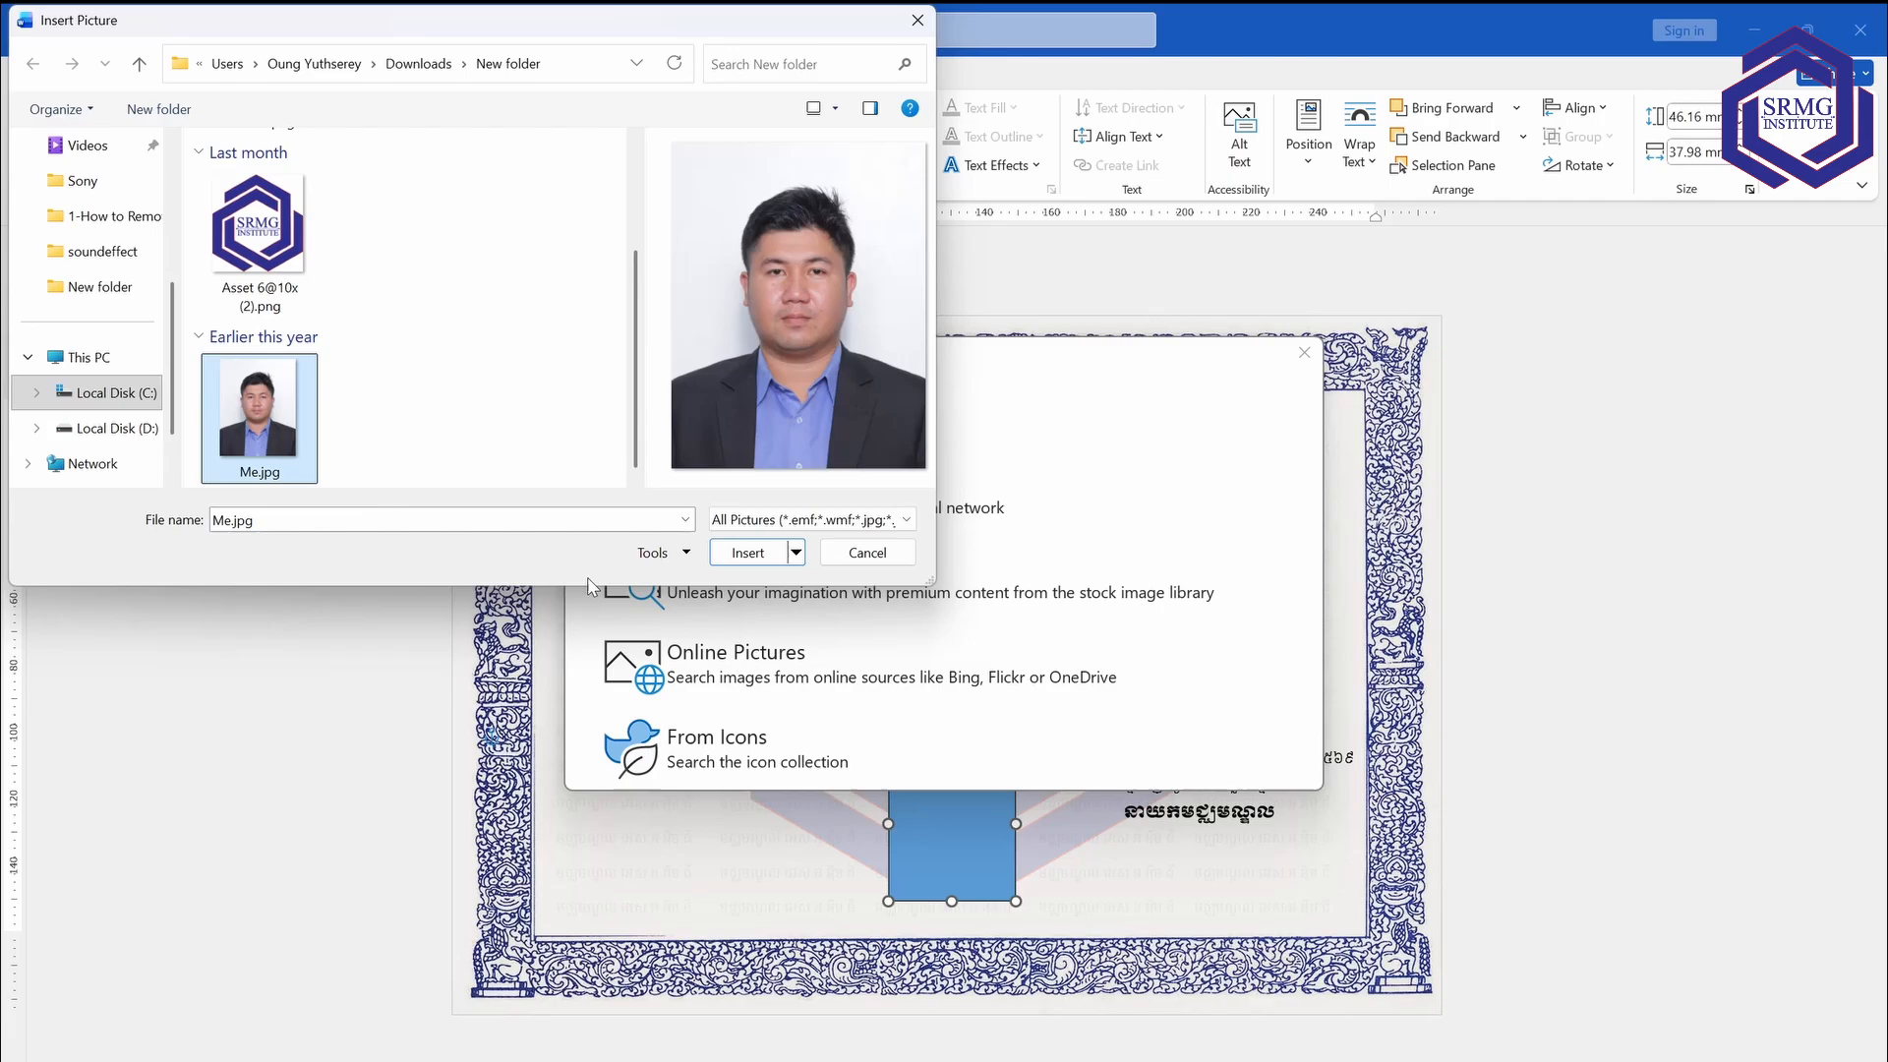
left_click(747, 553)
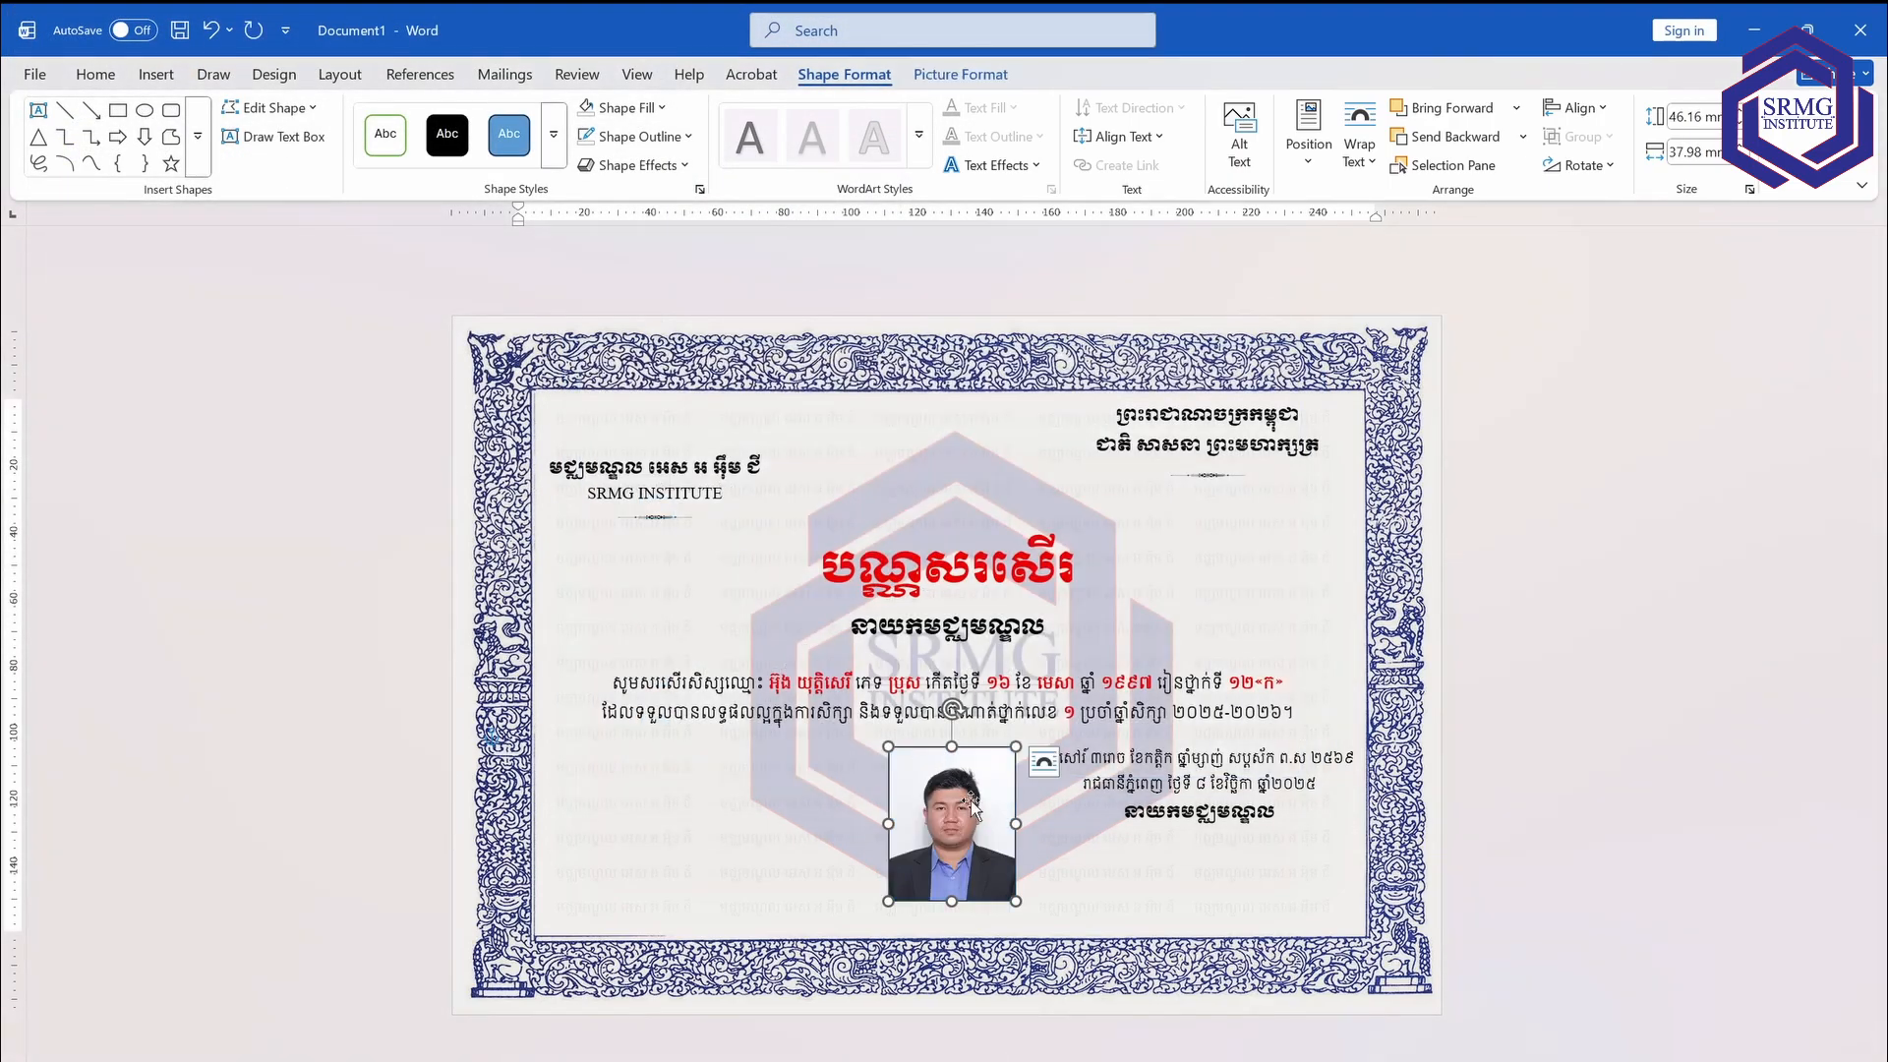
left_click(1083, 832)
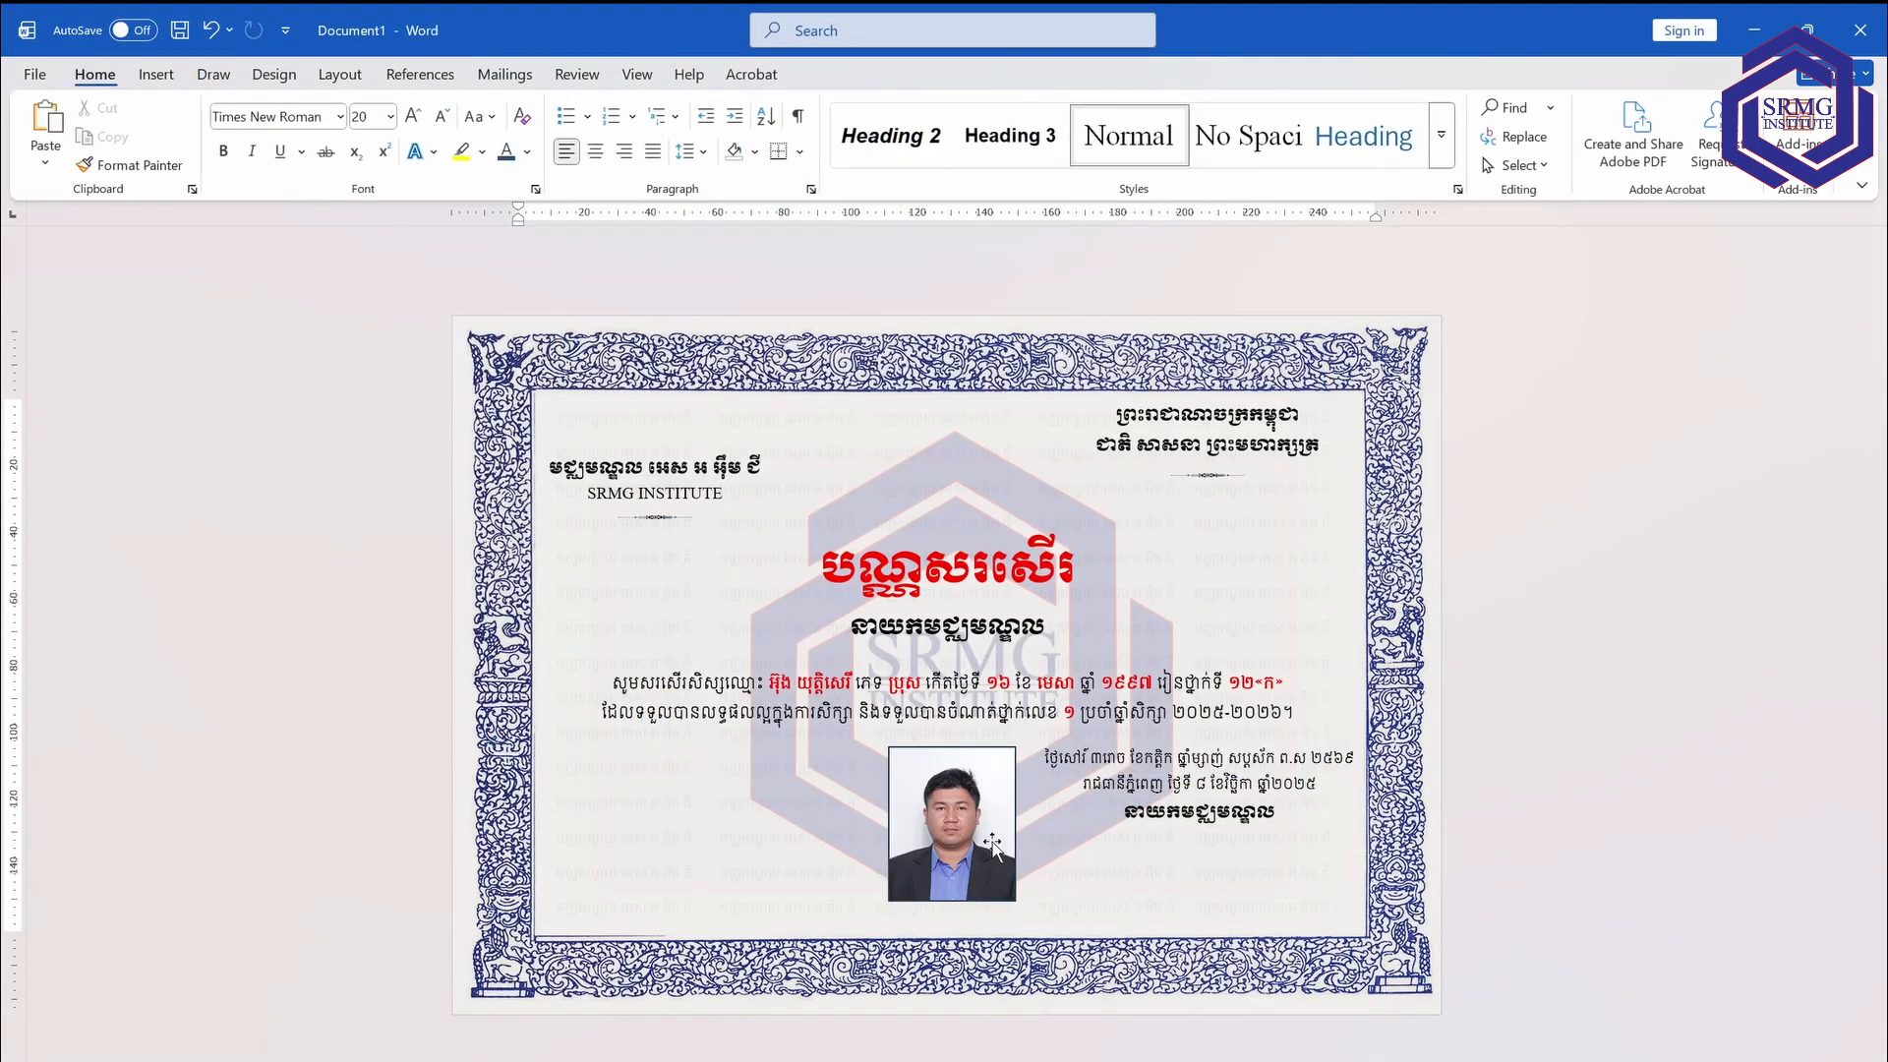
Remove the outline from the portrait rectangle.
left_click(964, 833)
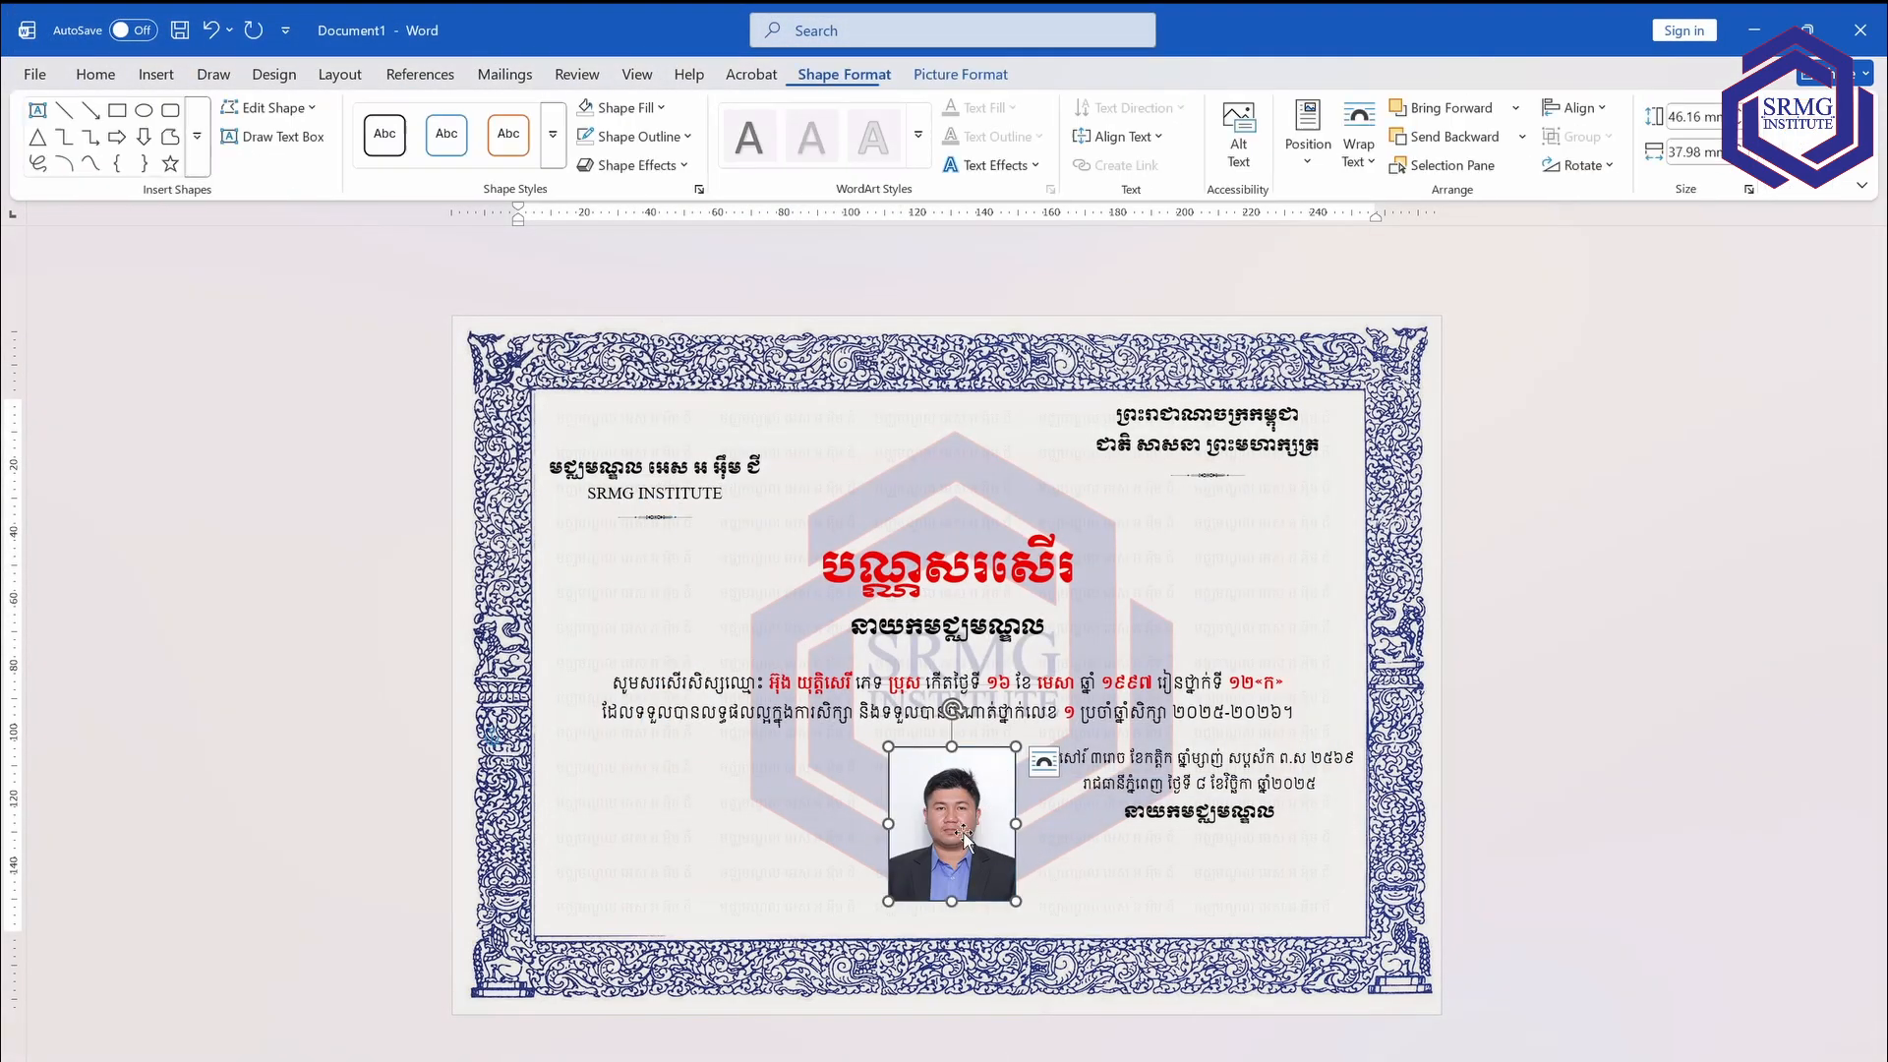
left_click(689, 138)
left_click(668, 517)
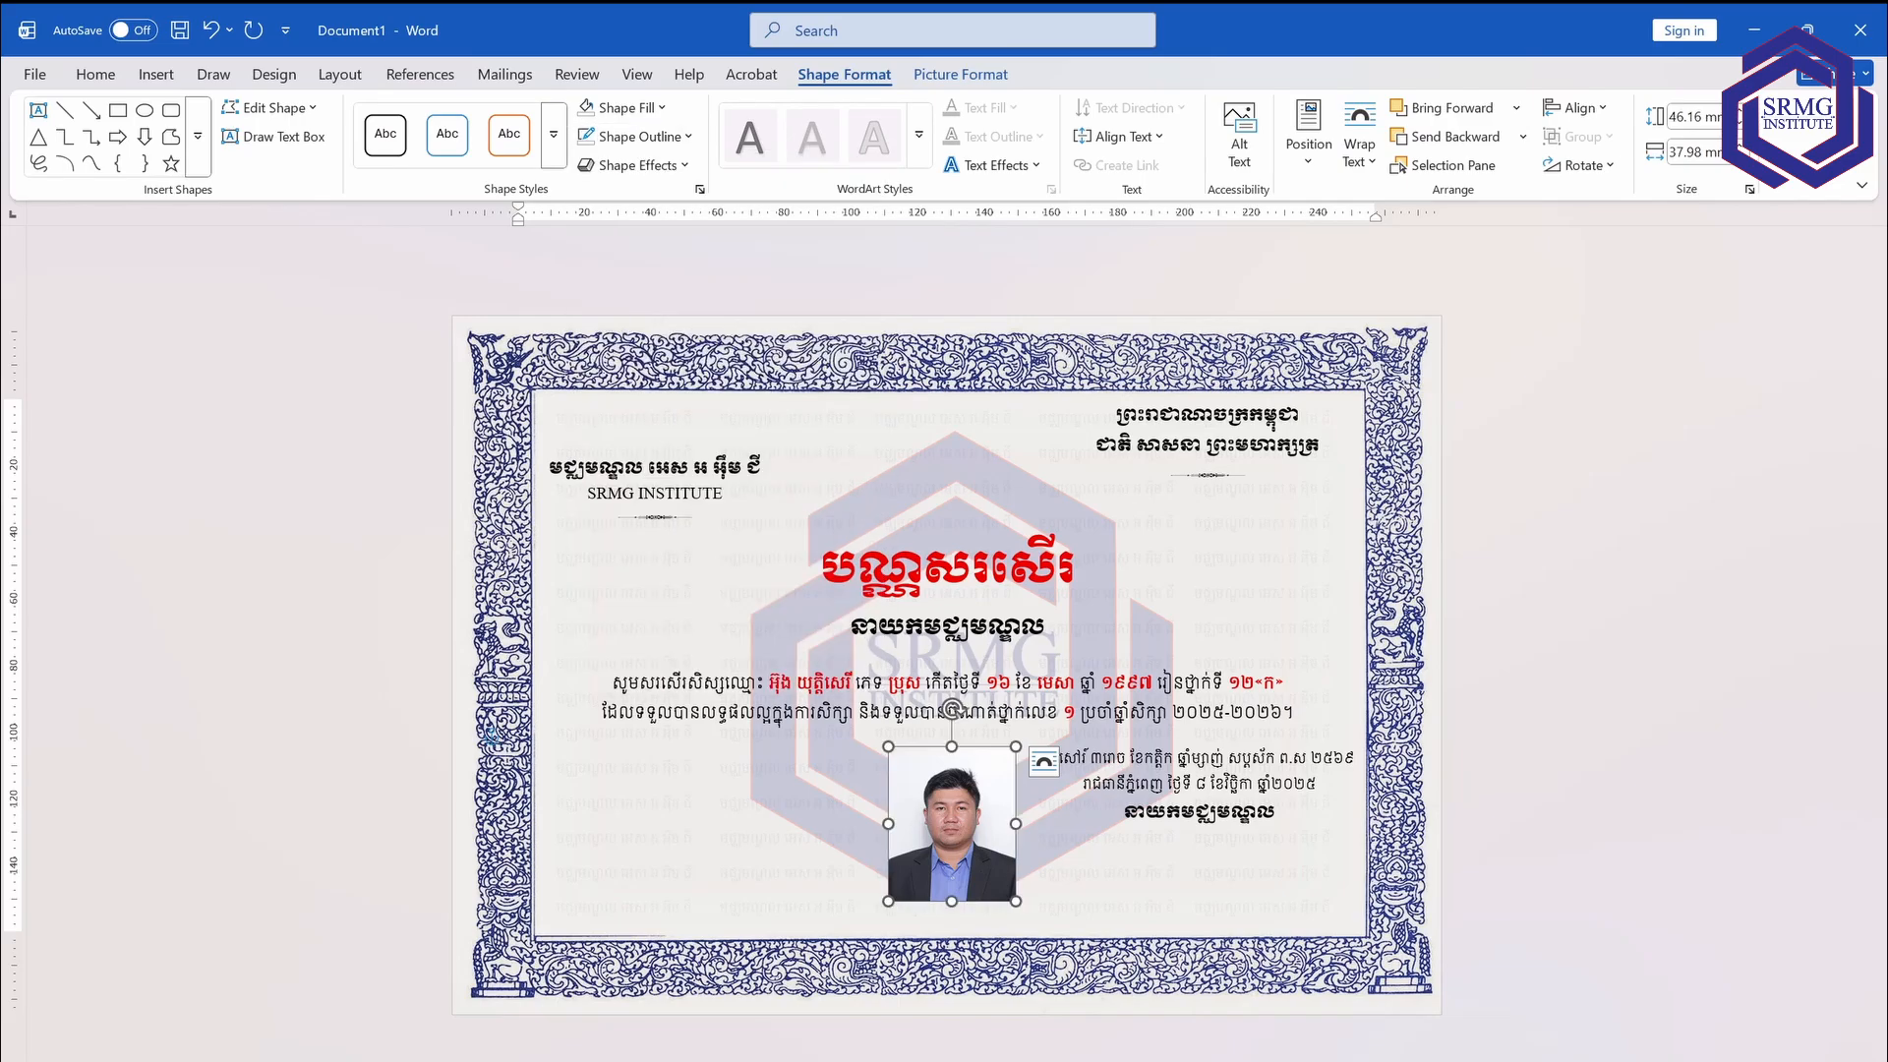
left_click(1286, 683)
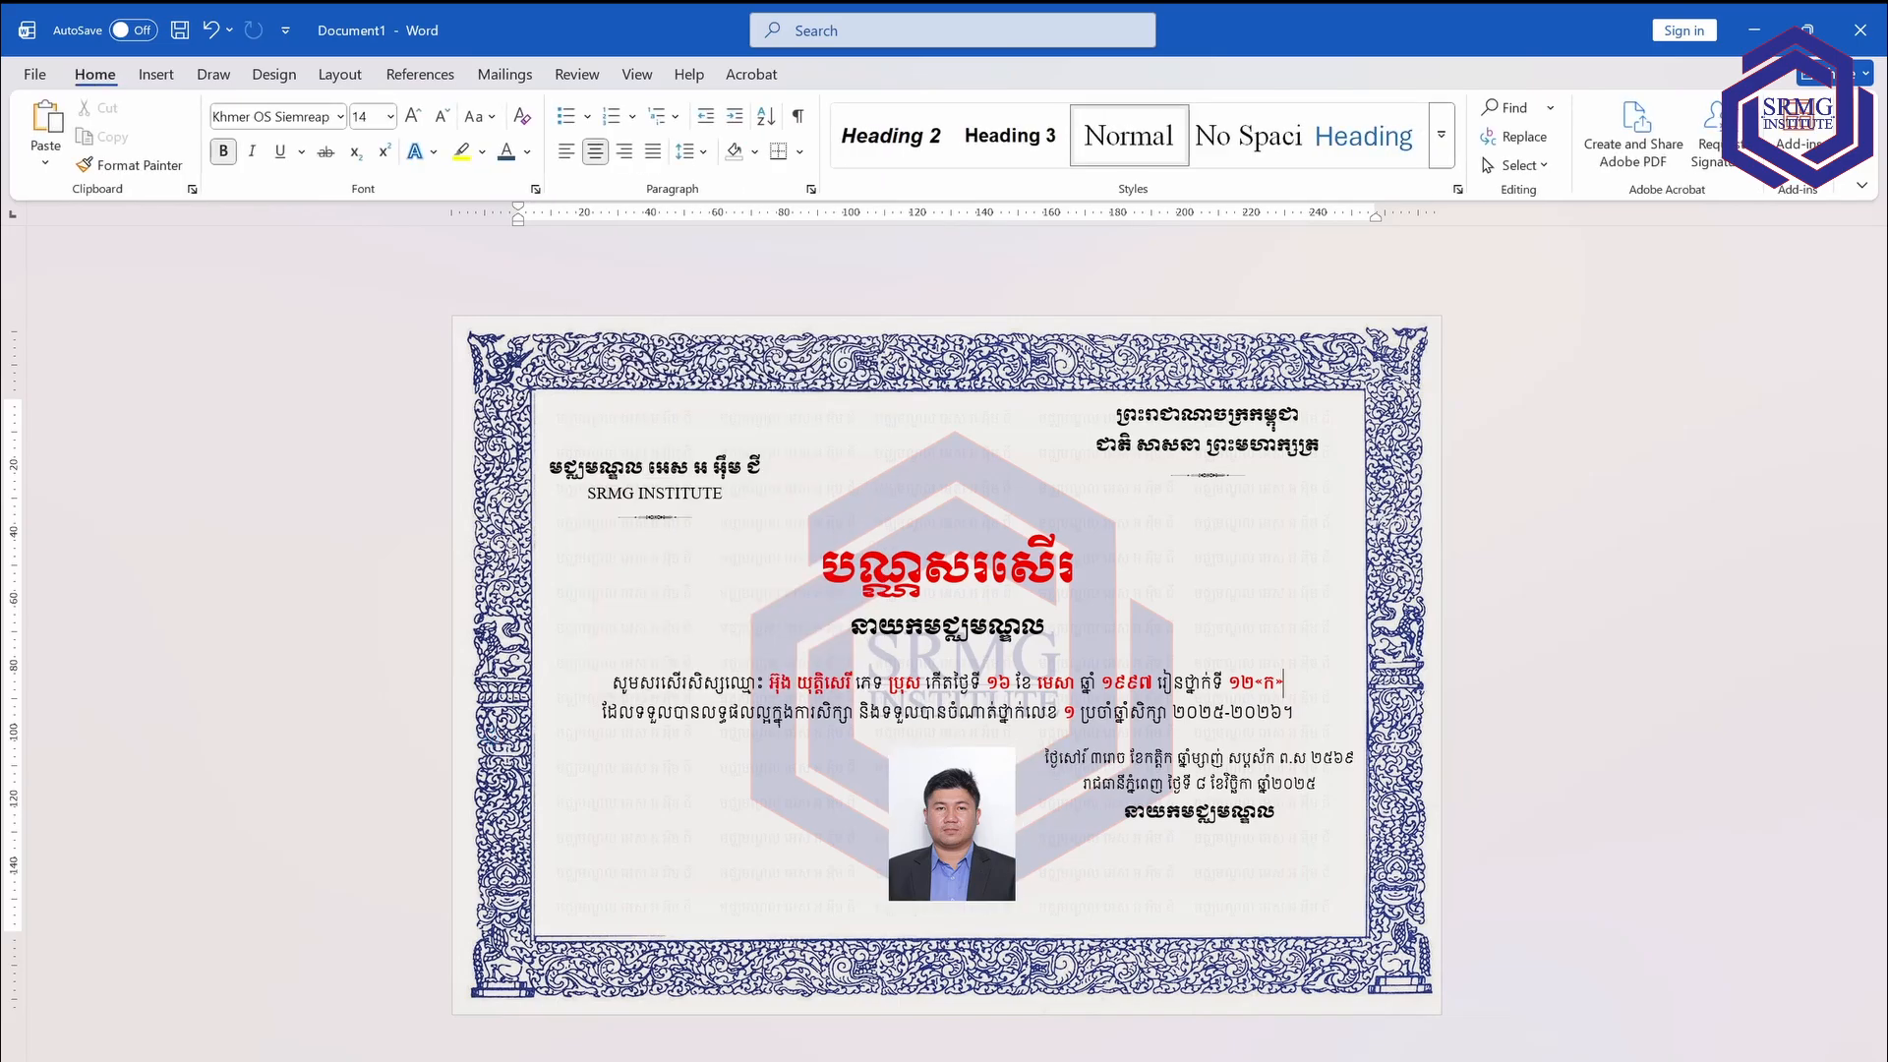
left_click(1093, 880)
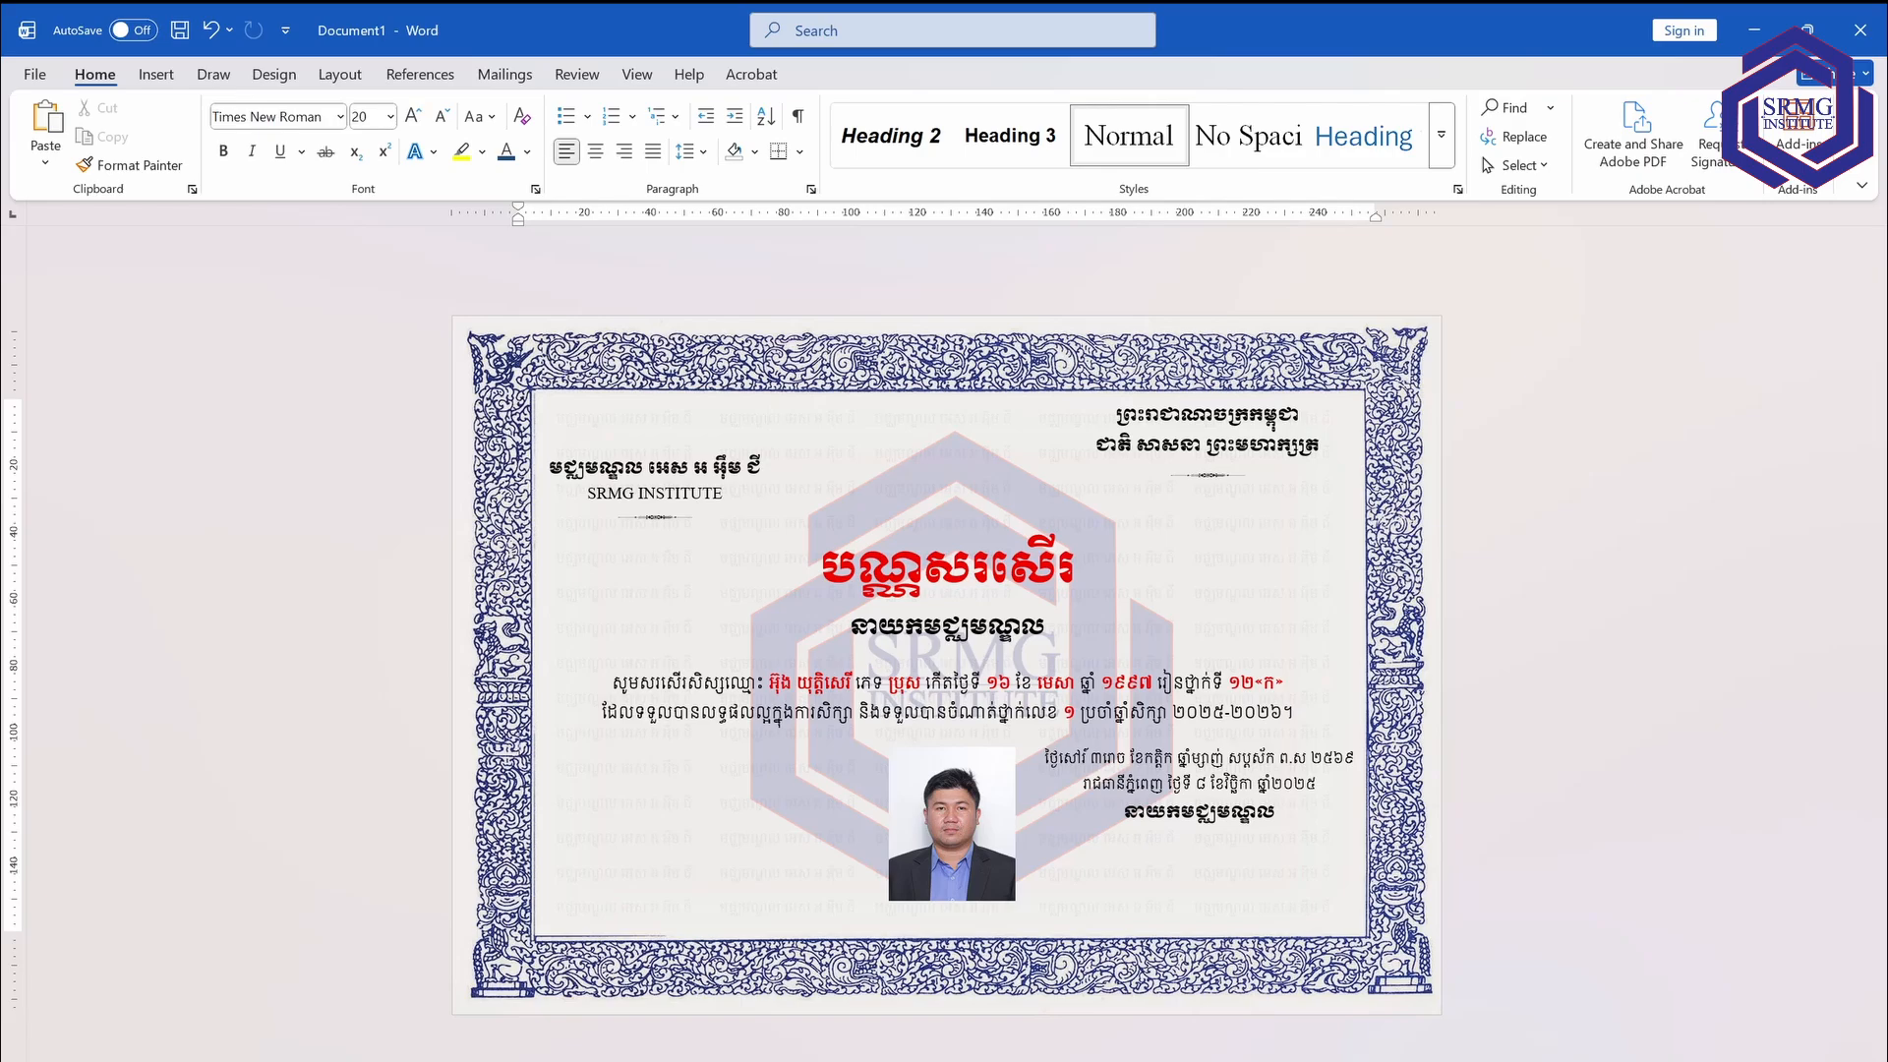
Try recoloring the frame picture with the light gold accent preset.
scroll(1431, 732, "up", 1)
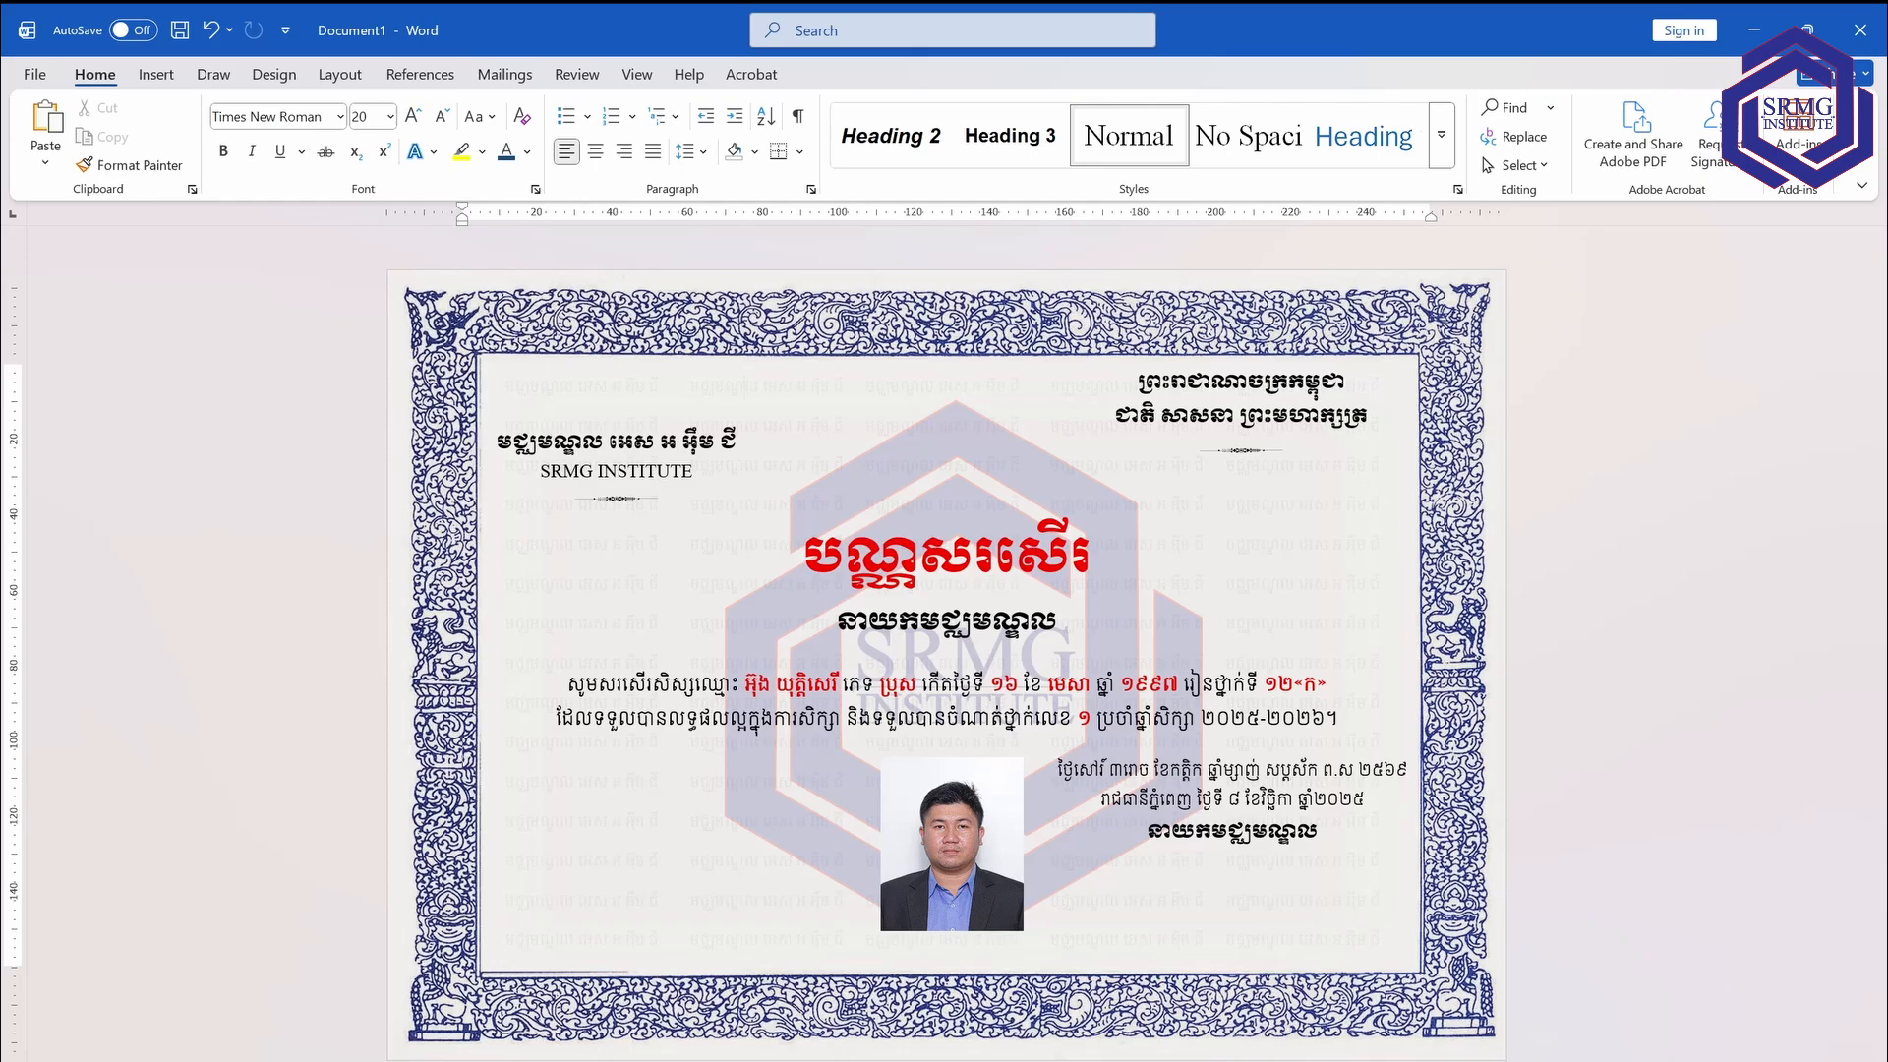
left_click(676, 315)
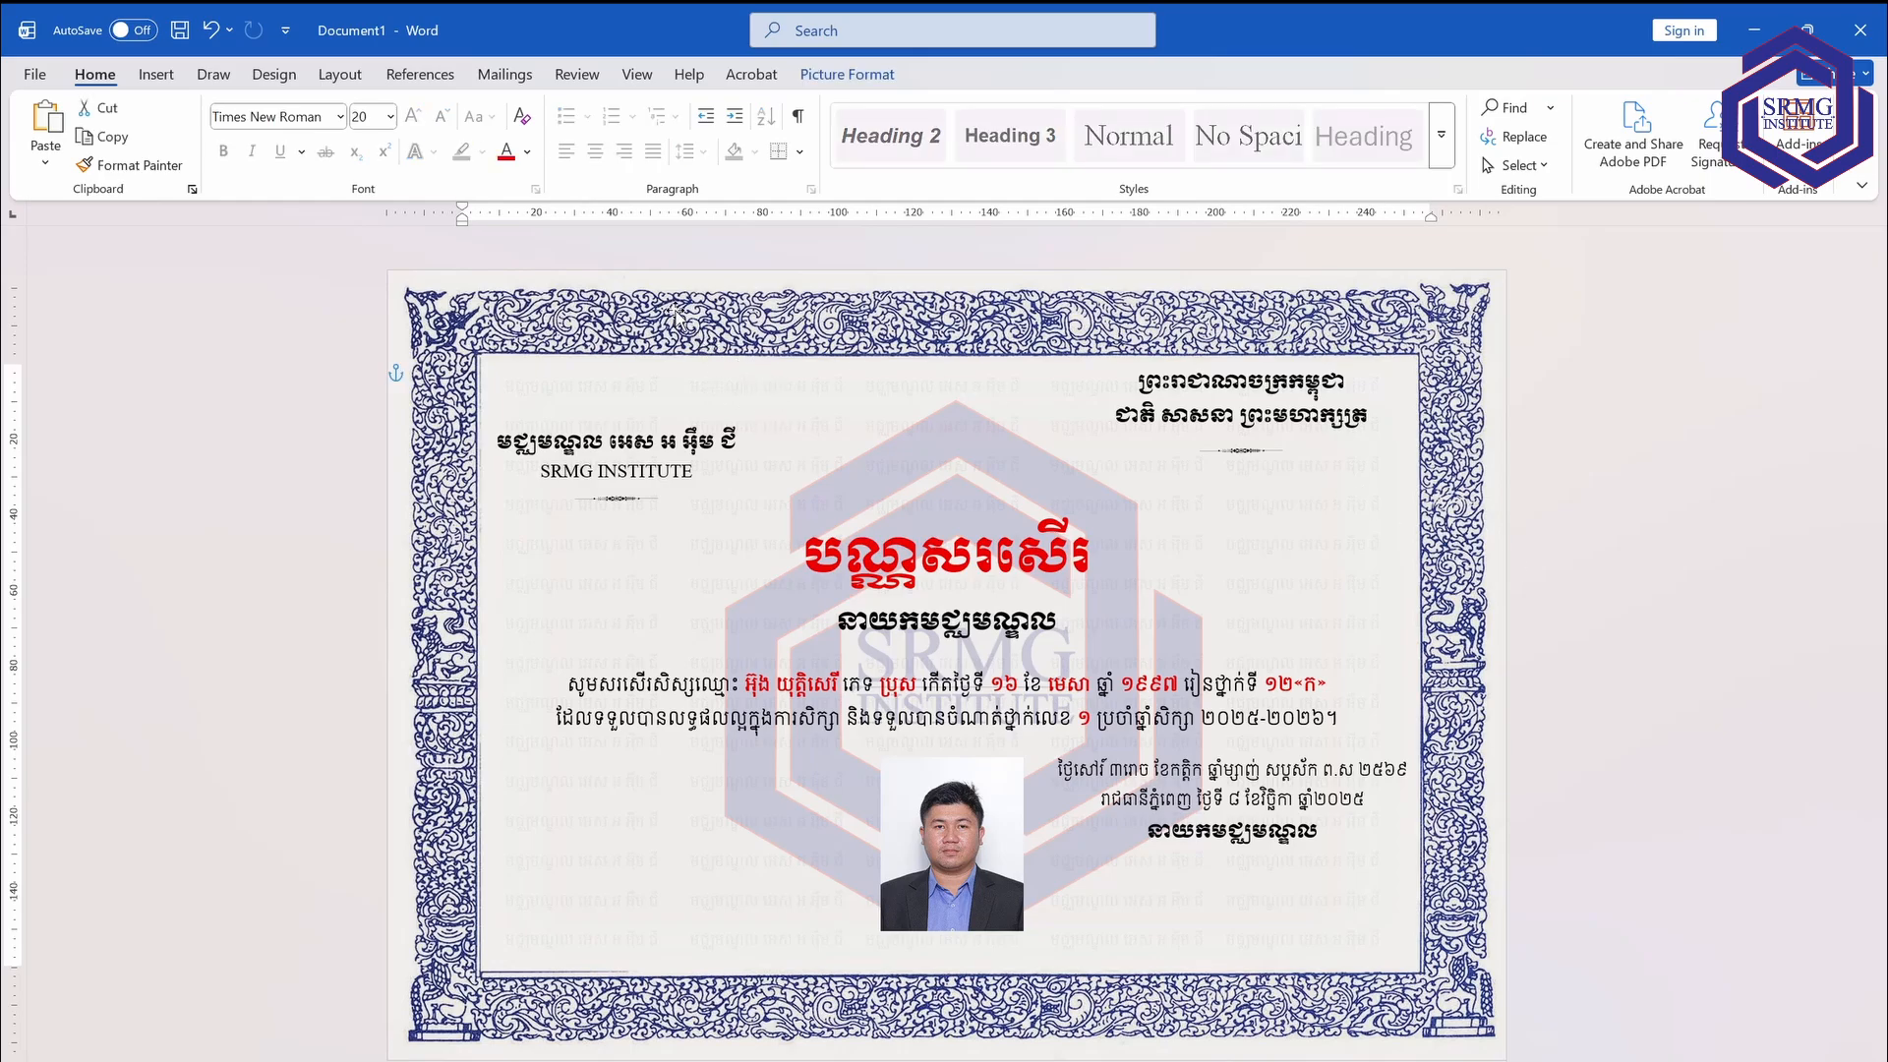
left_click(849, 75)
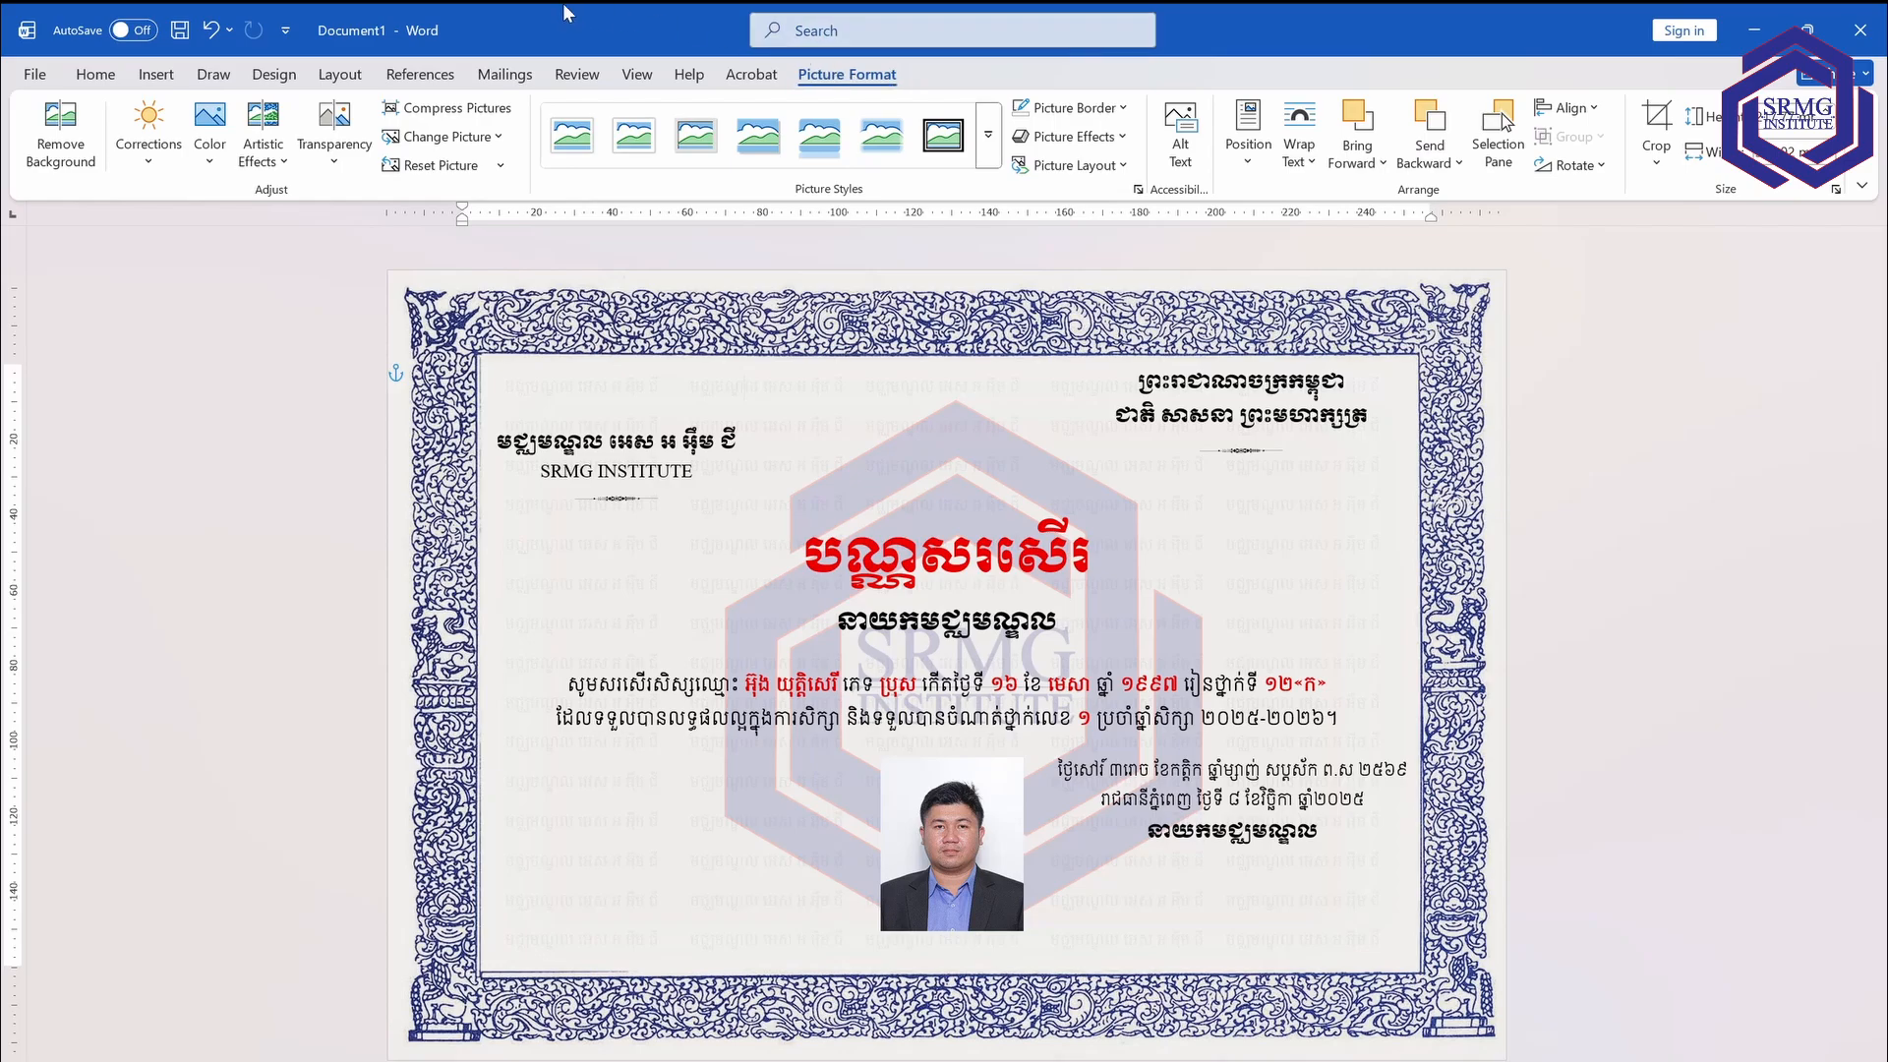
left_click(207, 138)
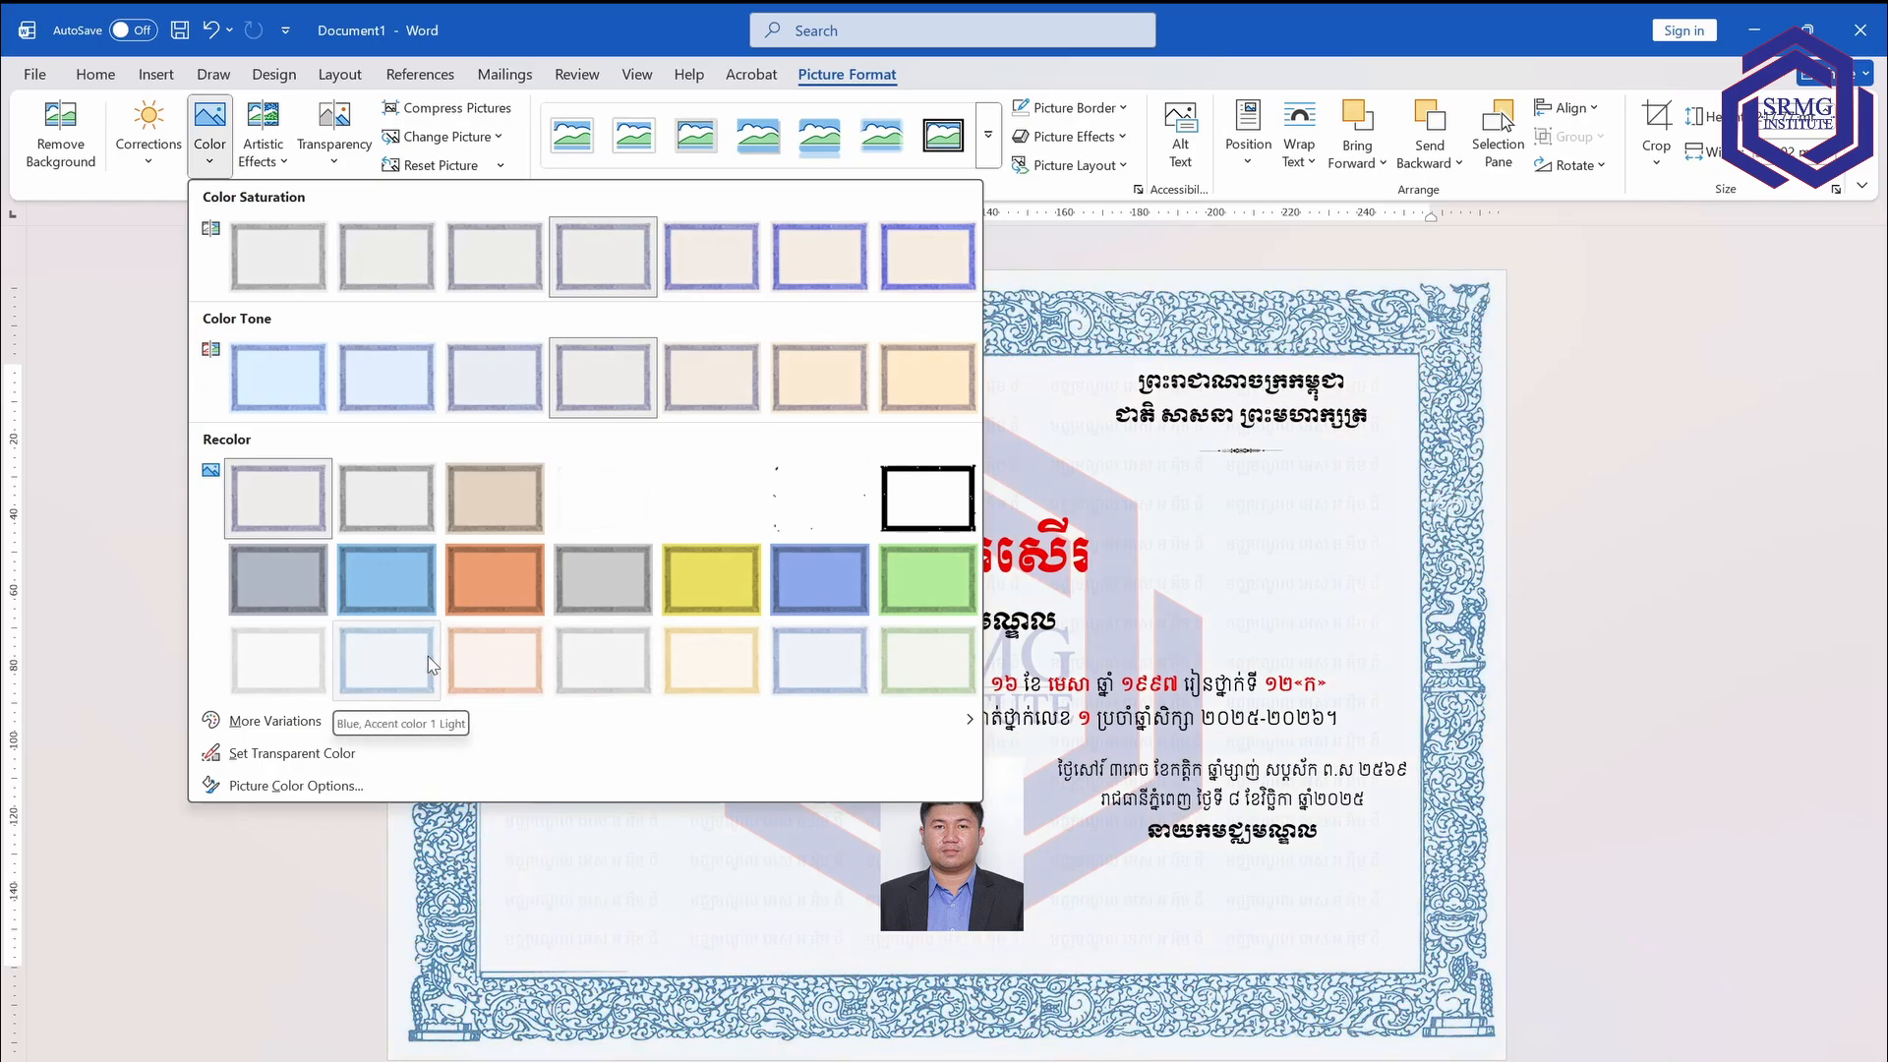
left_click(713, 671)
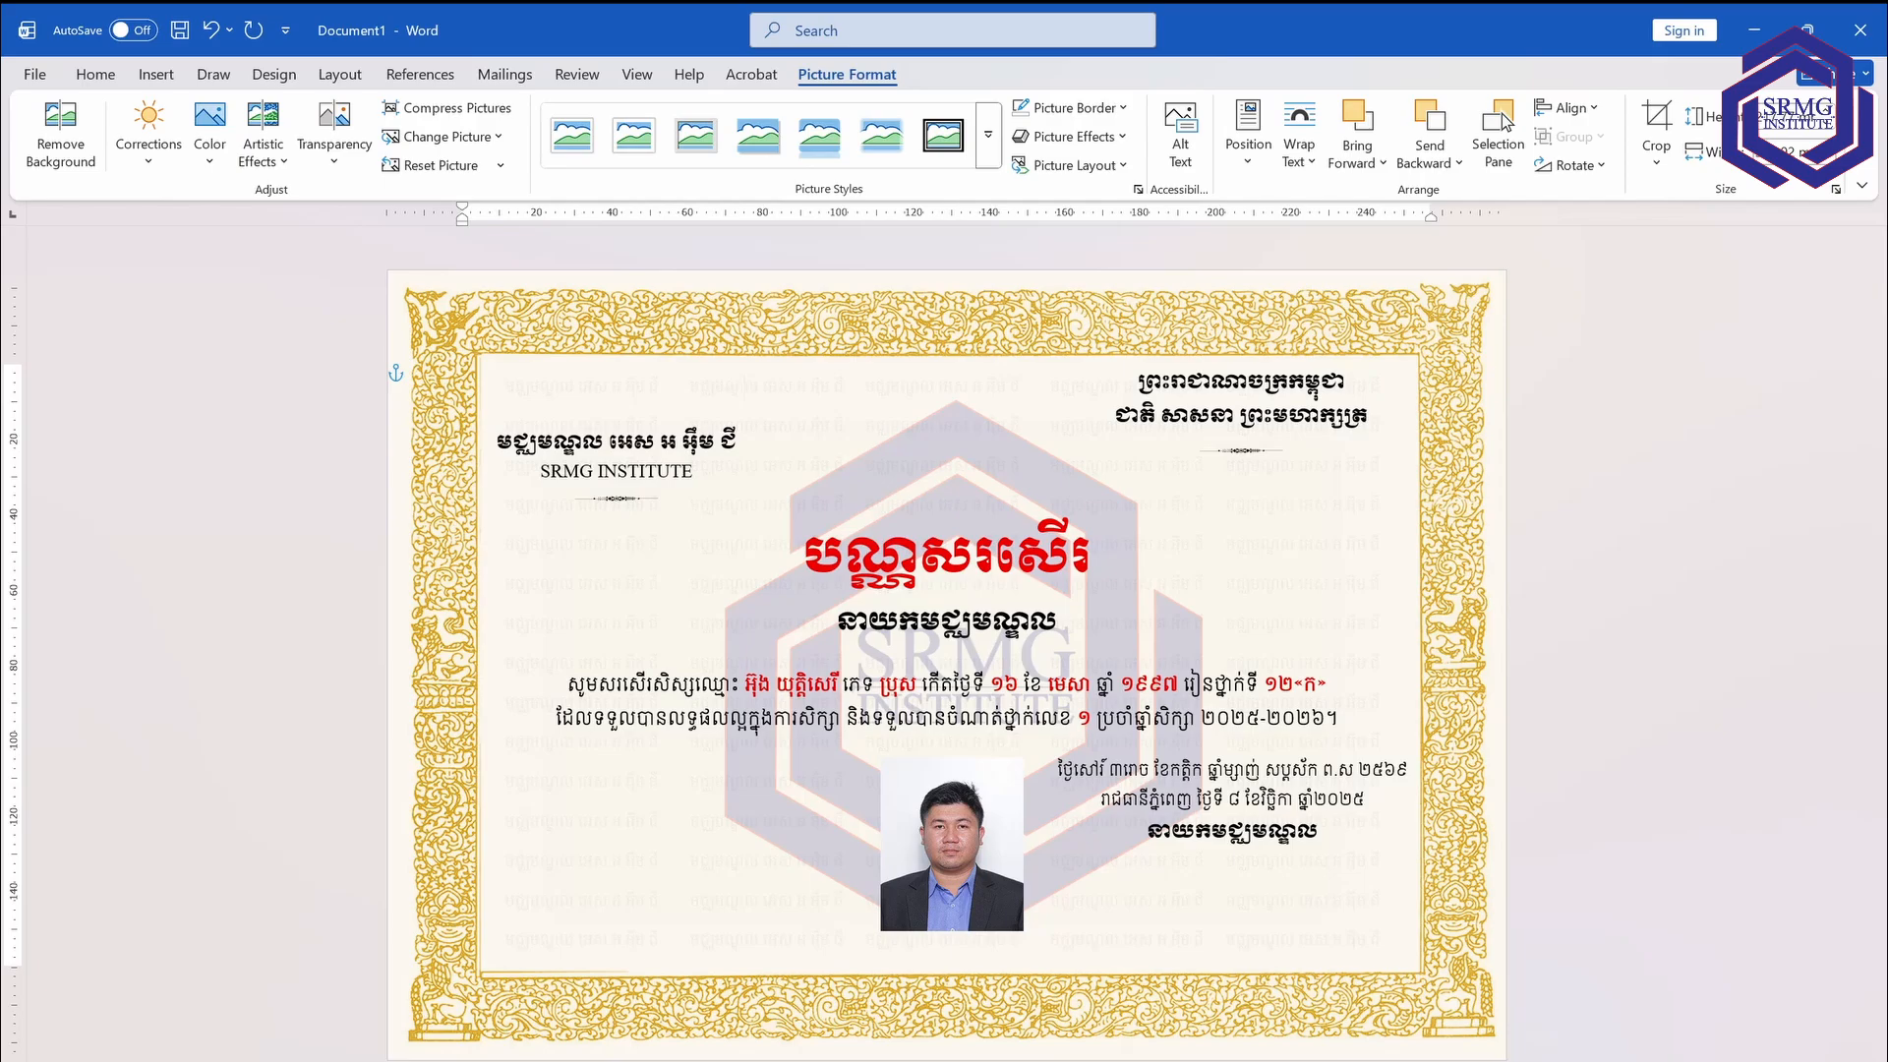
left_click(1328, 686)
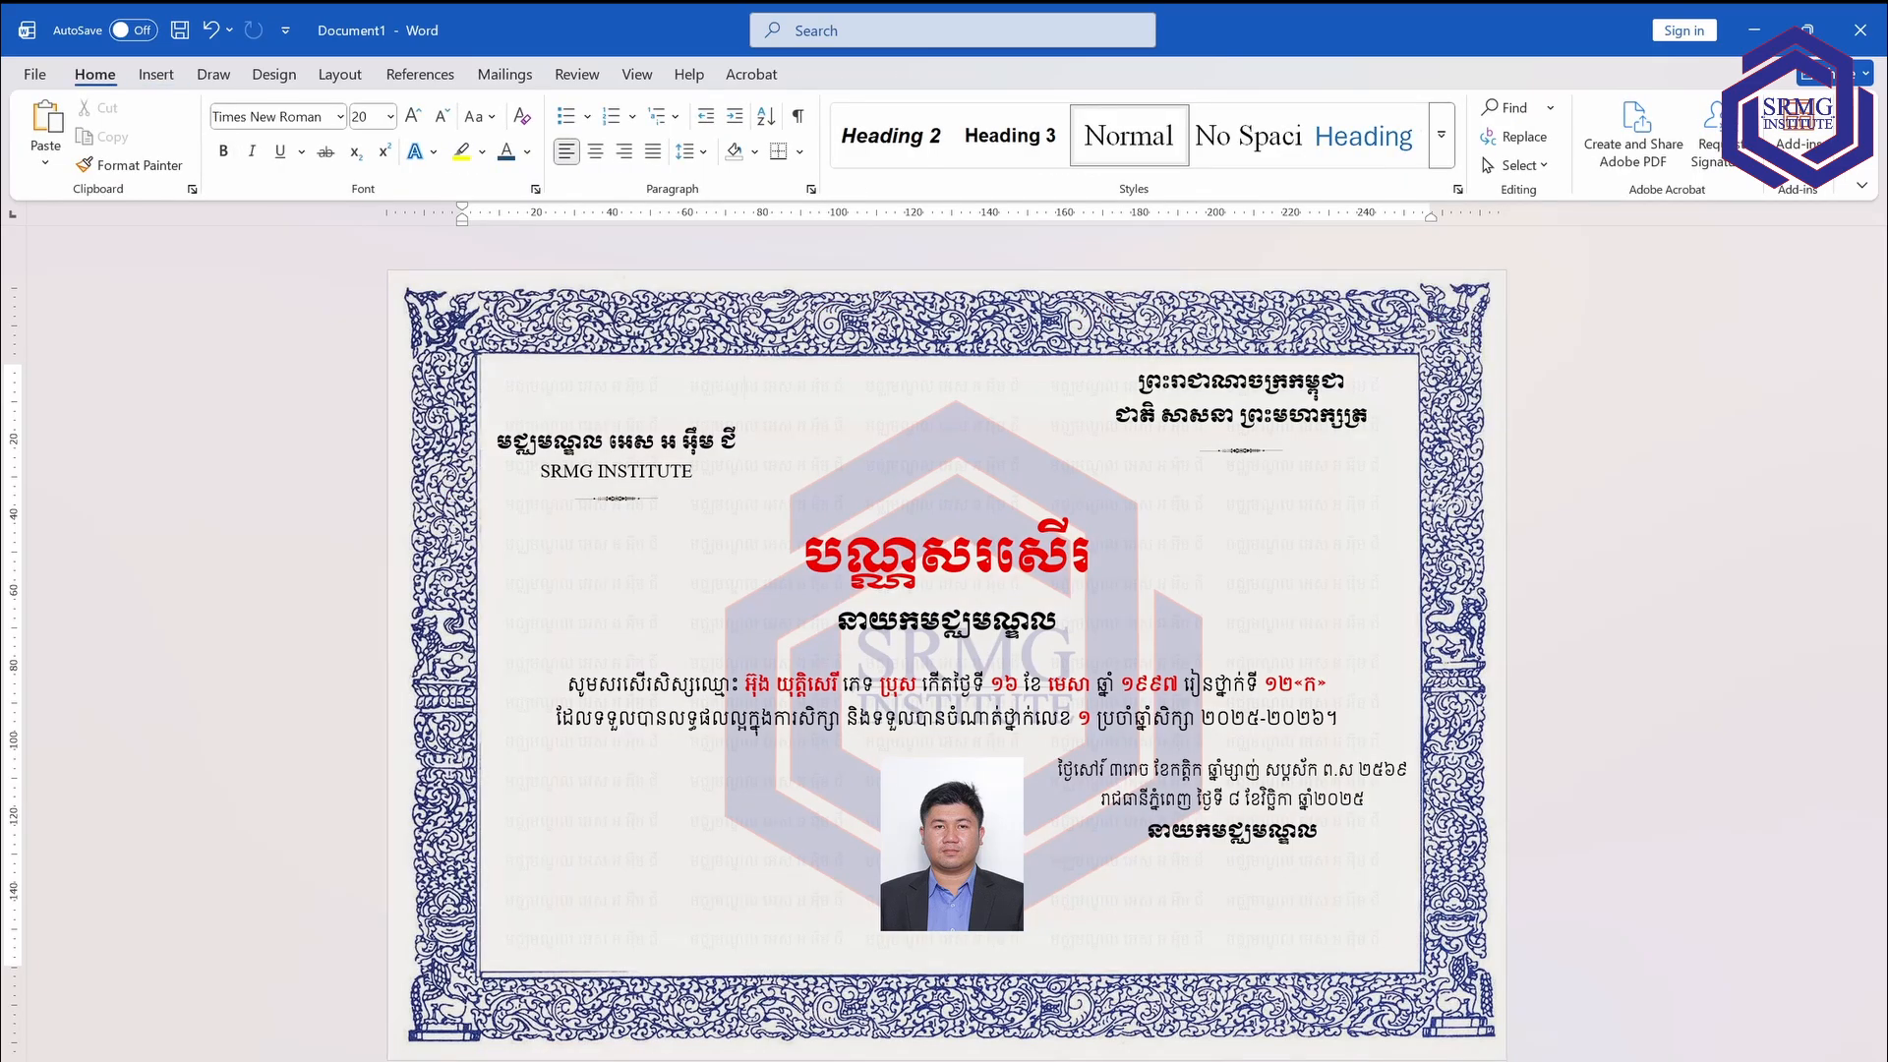